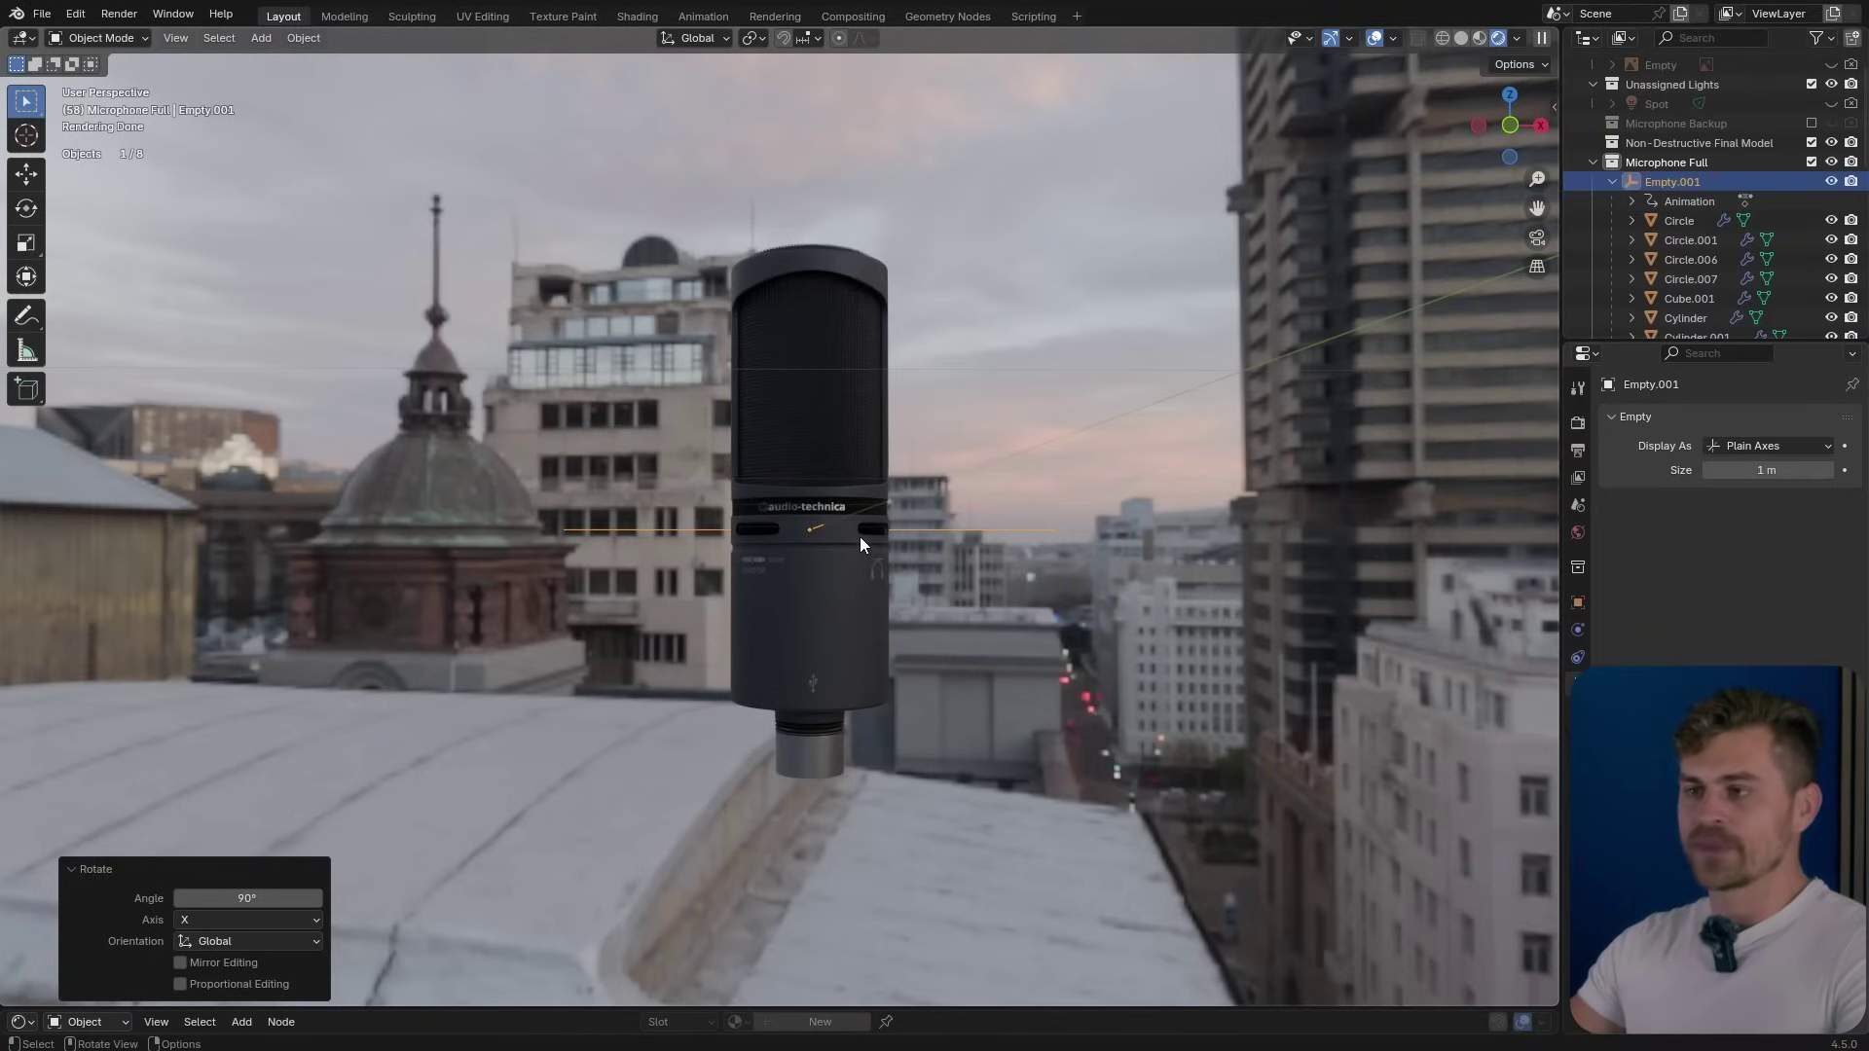
Add a new camera to the scene near the microphone.
middle_click_drag(873, 570, 870, 574)
key("shift+a")
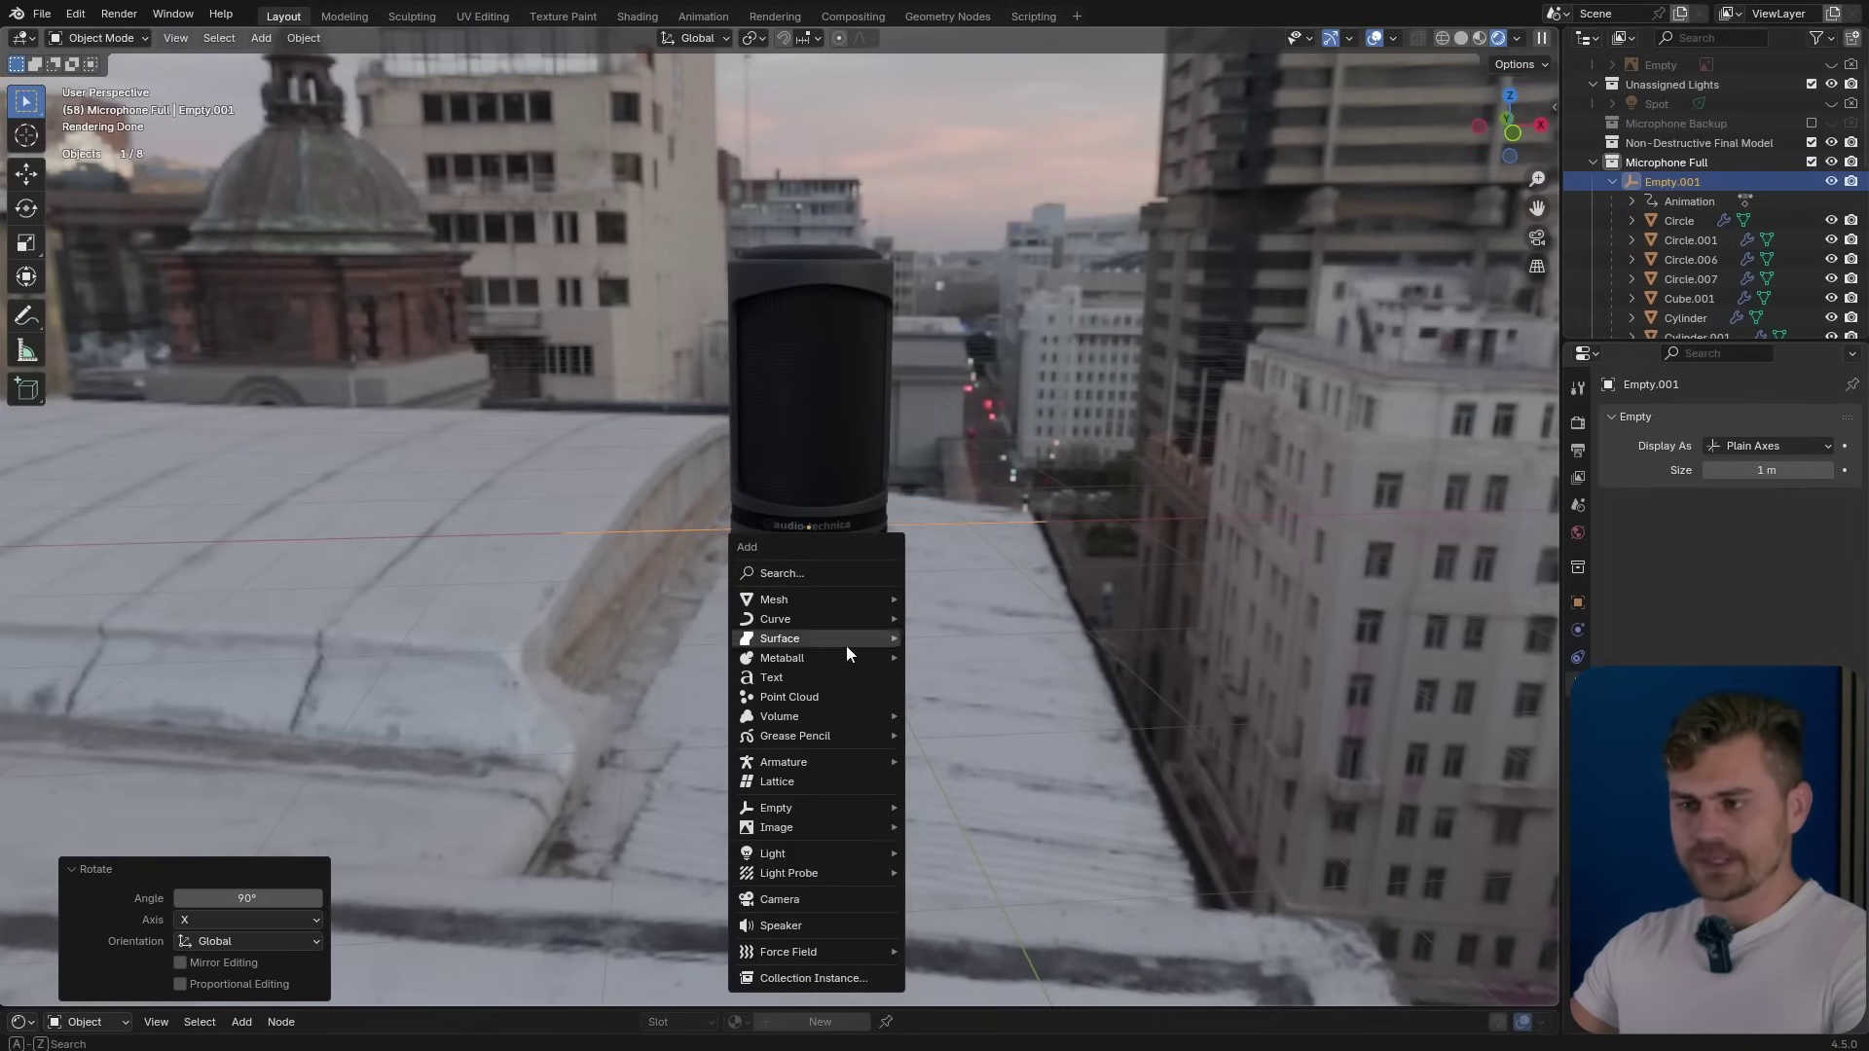
left_click(825, 901)
Collapse the HDRI and Gobo browser sections, and enable the Screencast Keys display with its existing settings.
key("n")
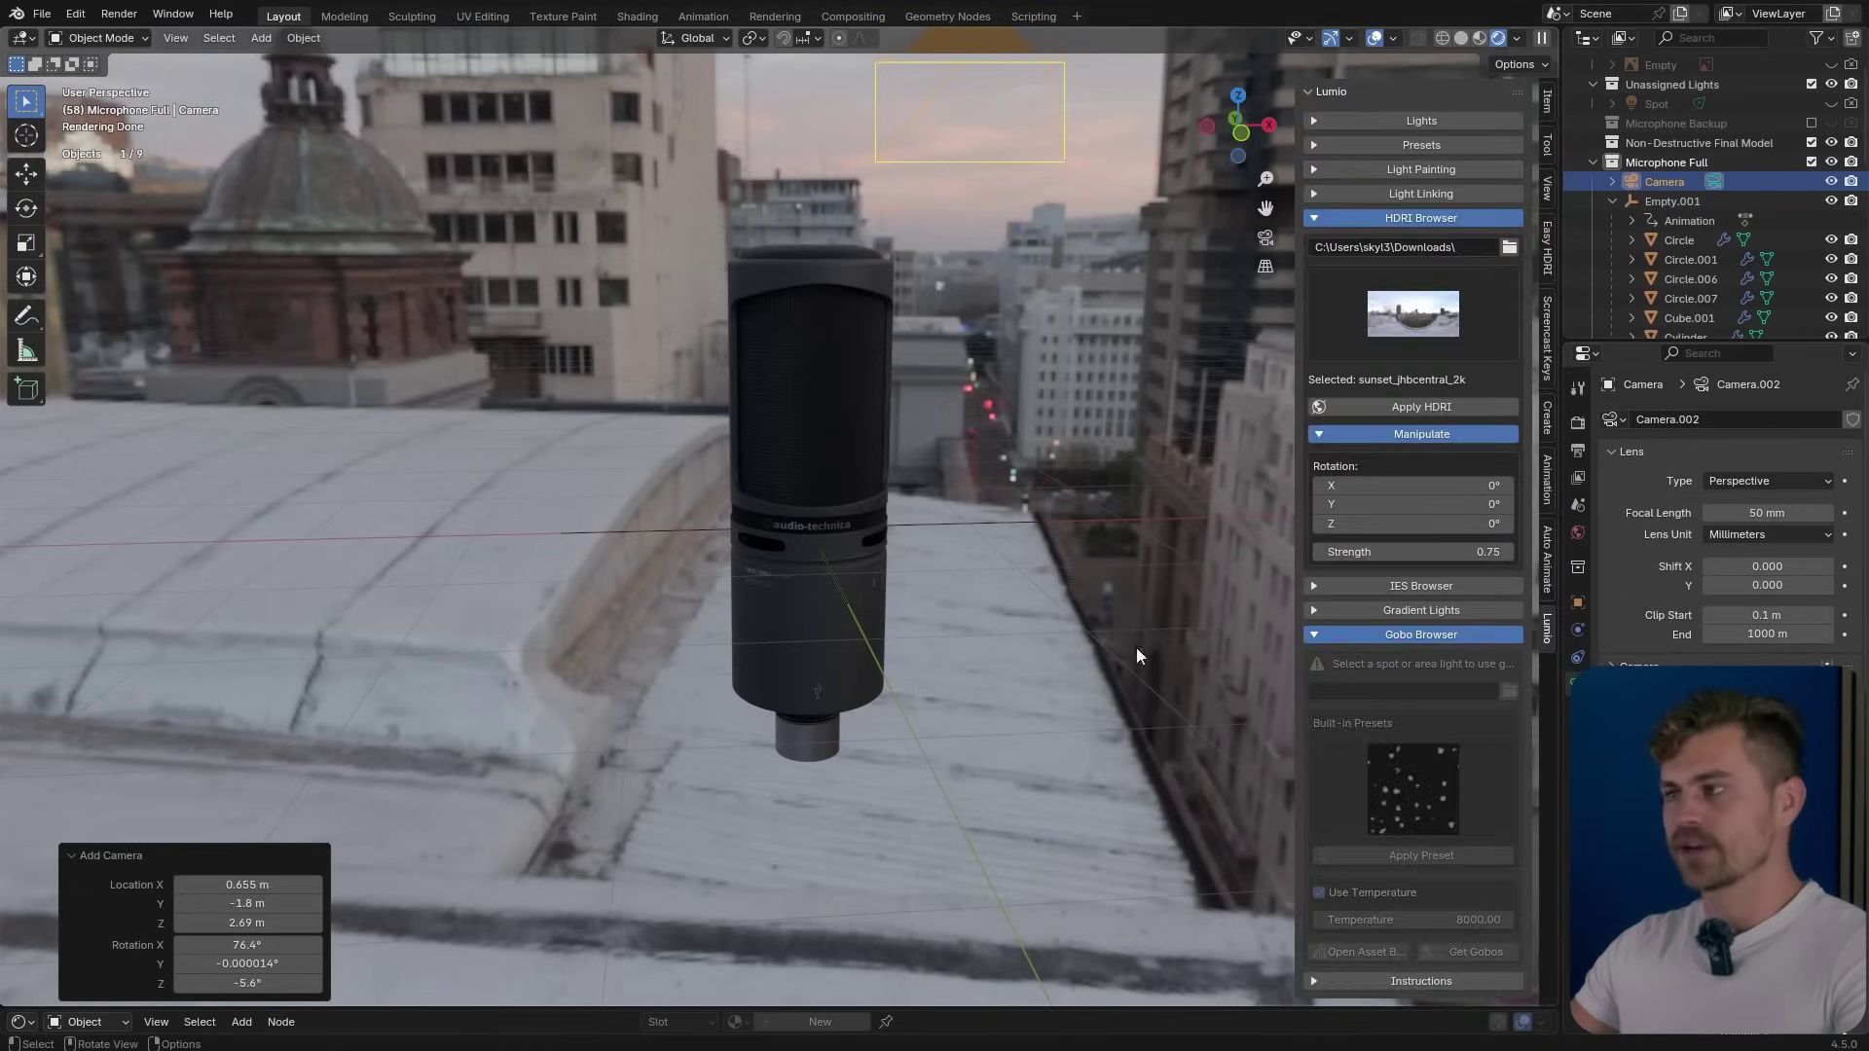
left_click(1427, 215)
left_click(1462, 291)
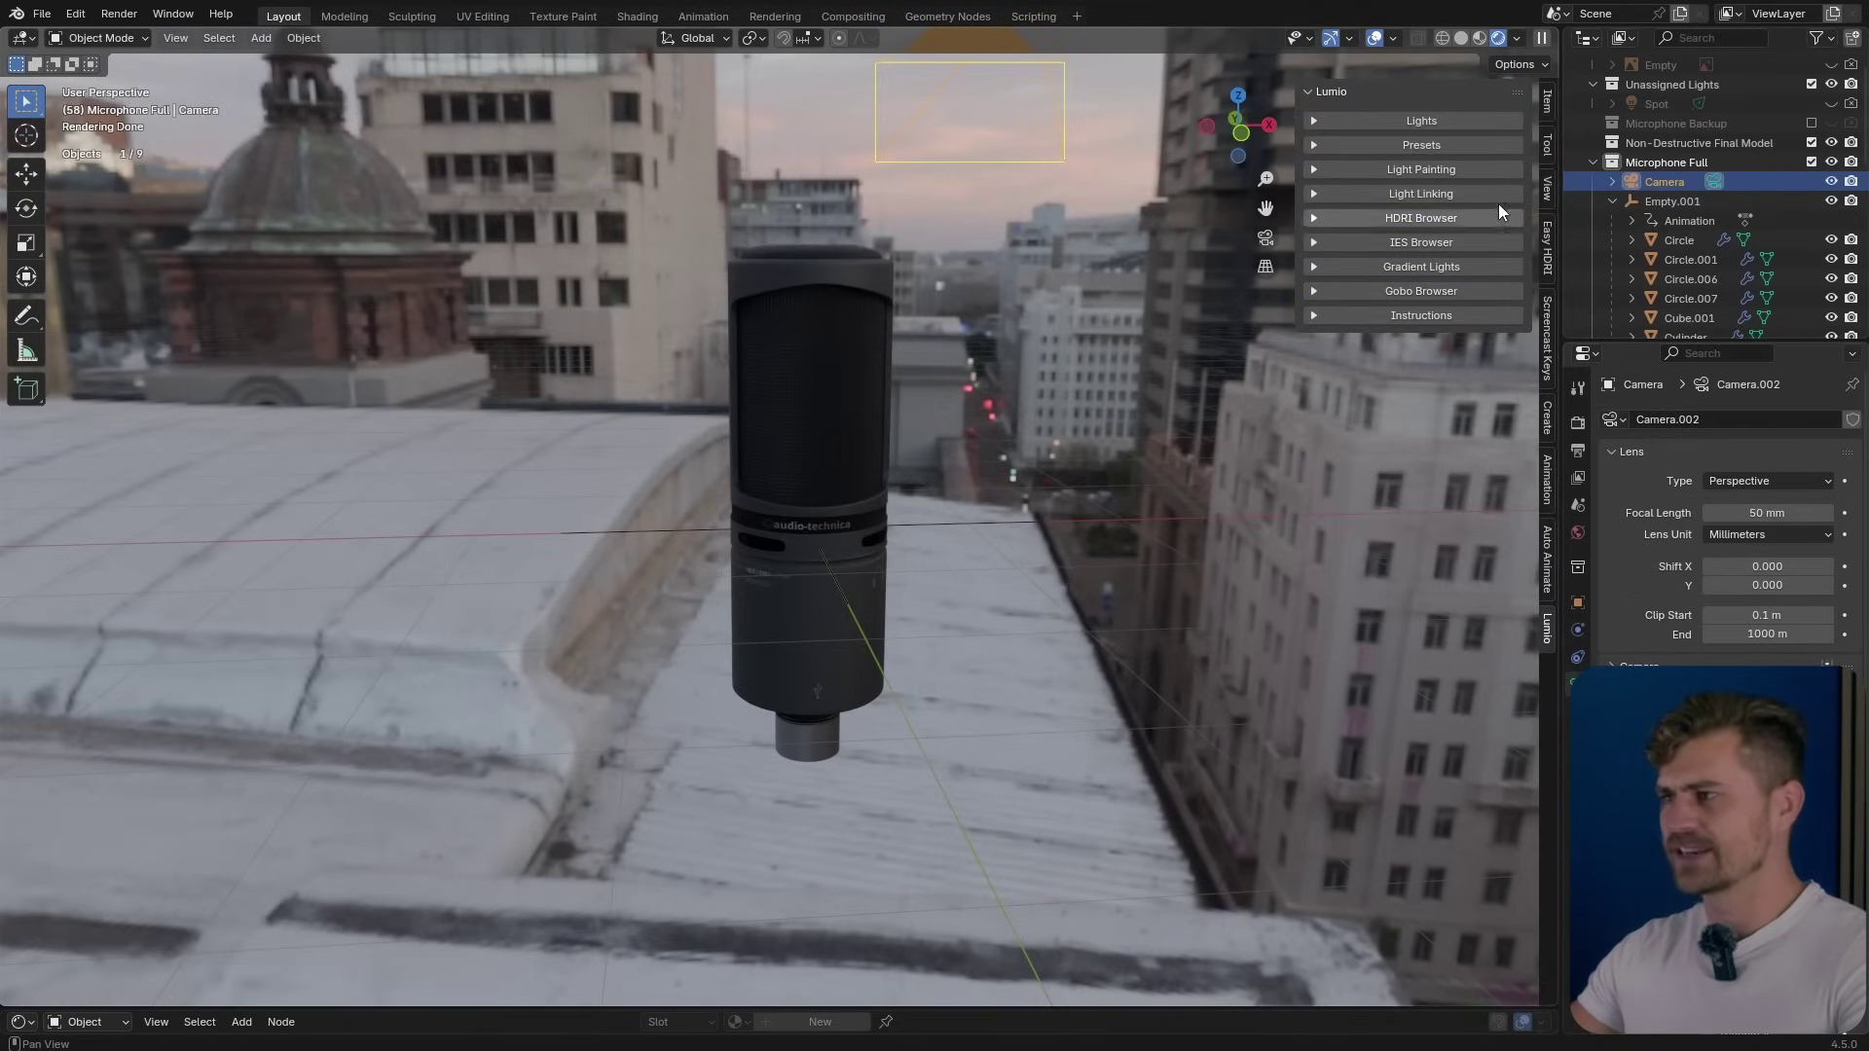
left_click(1550, 338)
left_click(1346, 93)
left_click(1327, 89)
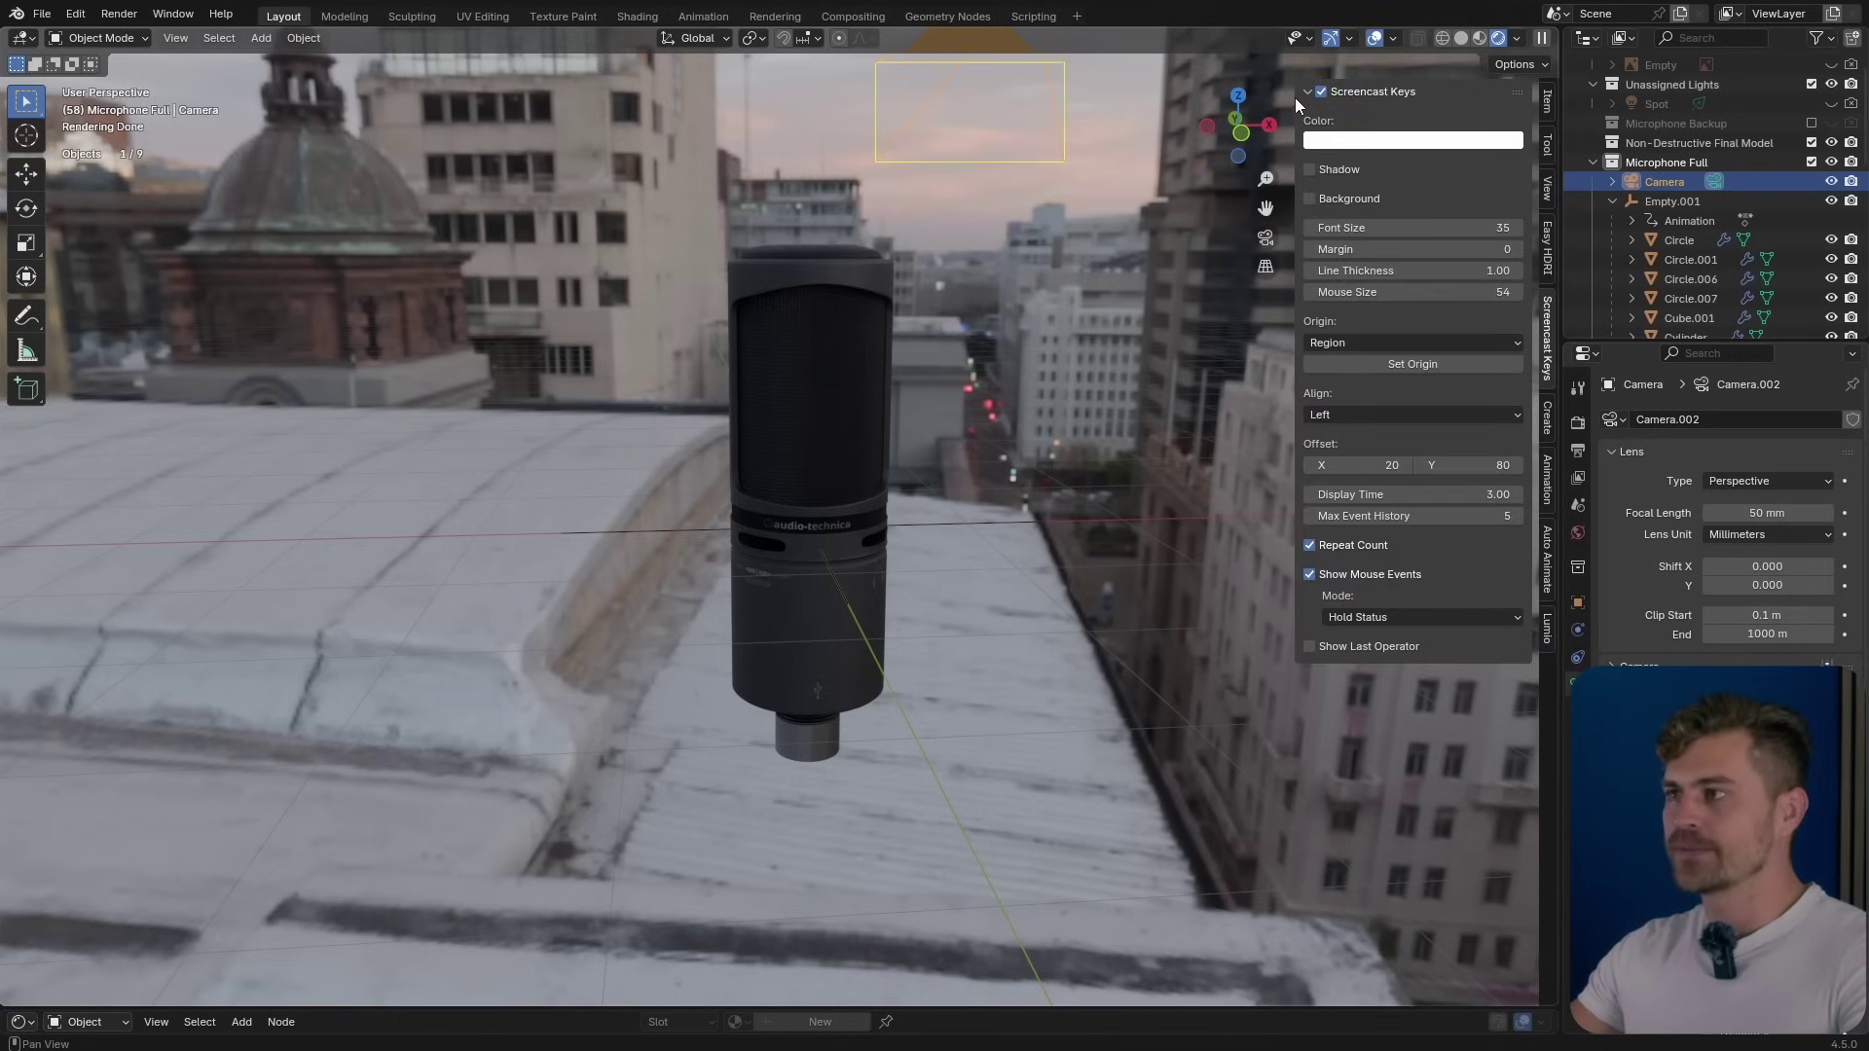
key("n")
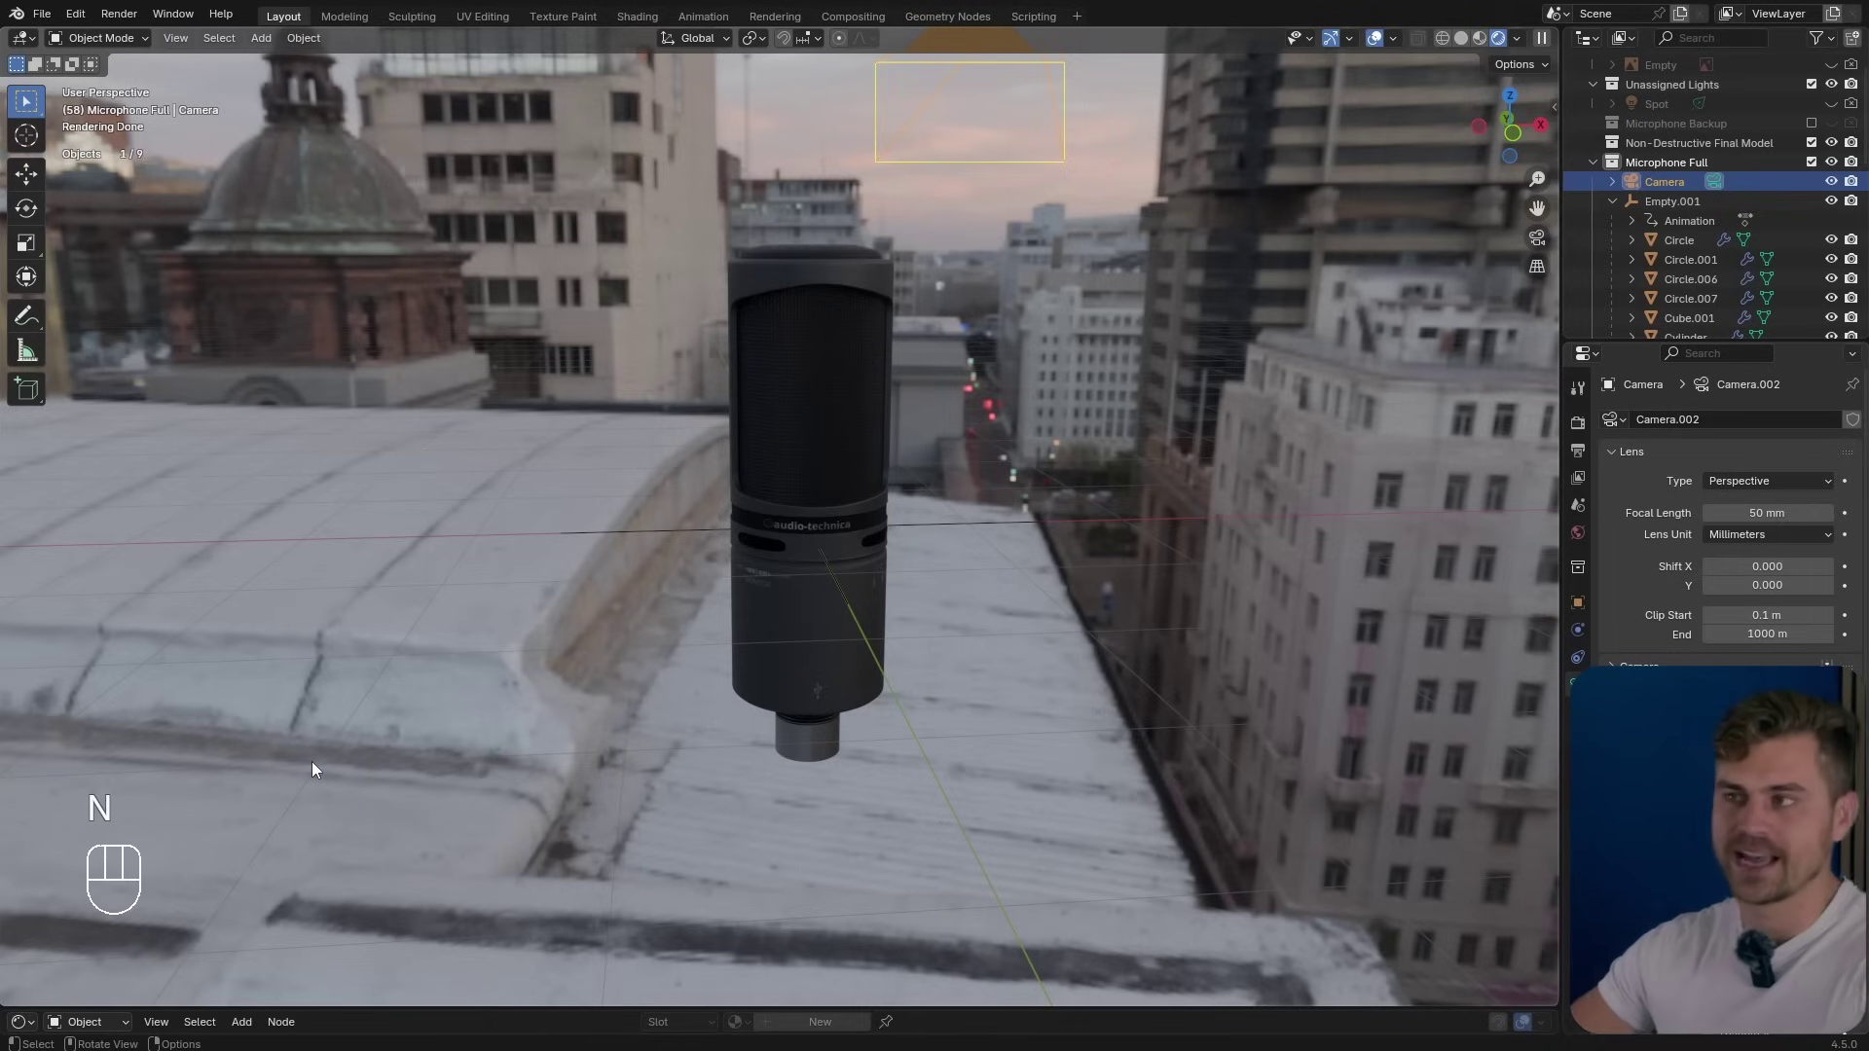
Select the microphone's plain-axes empty and snap the 3D cursor to it.
middle_click_drag(318, 751, 810, 503)
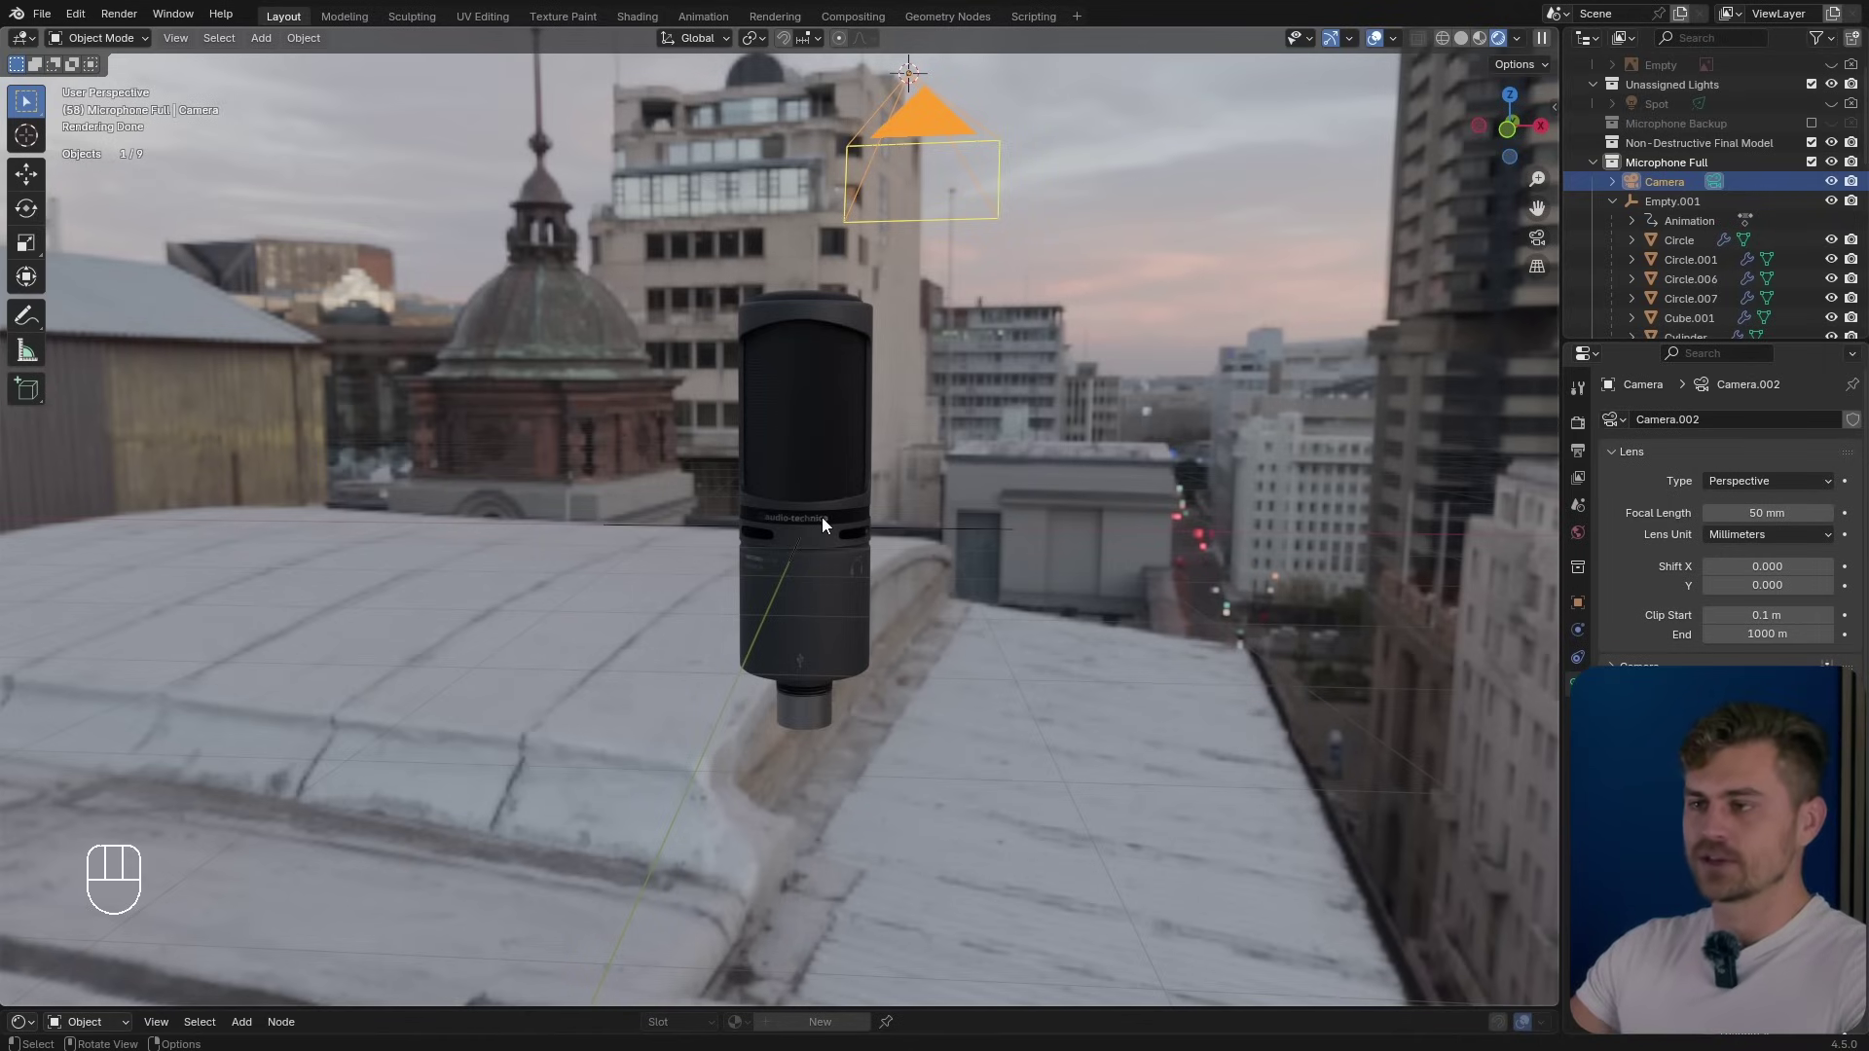
left_click(895, 529)
key("shift+s")
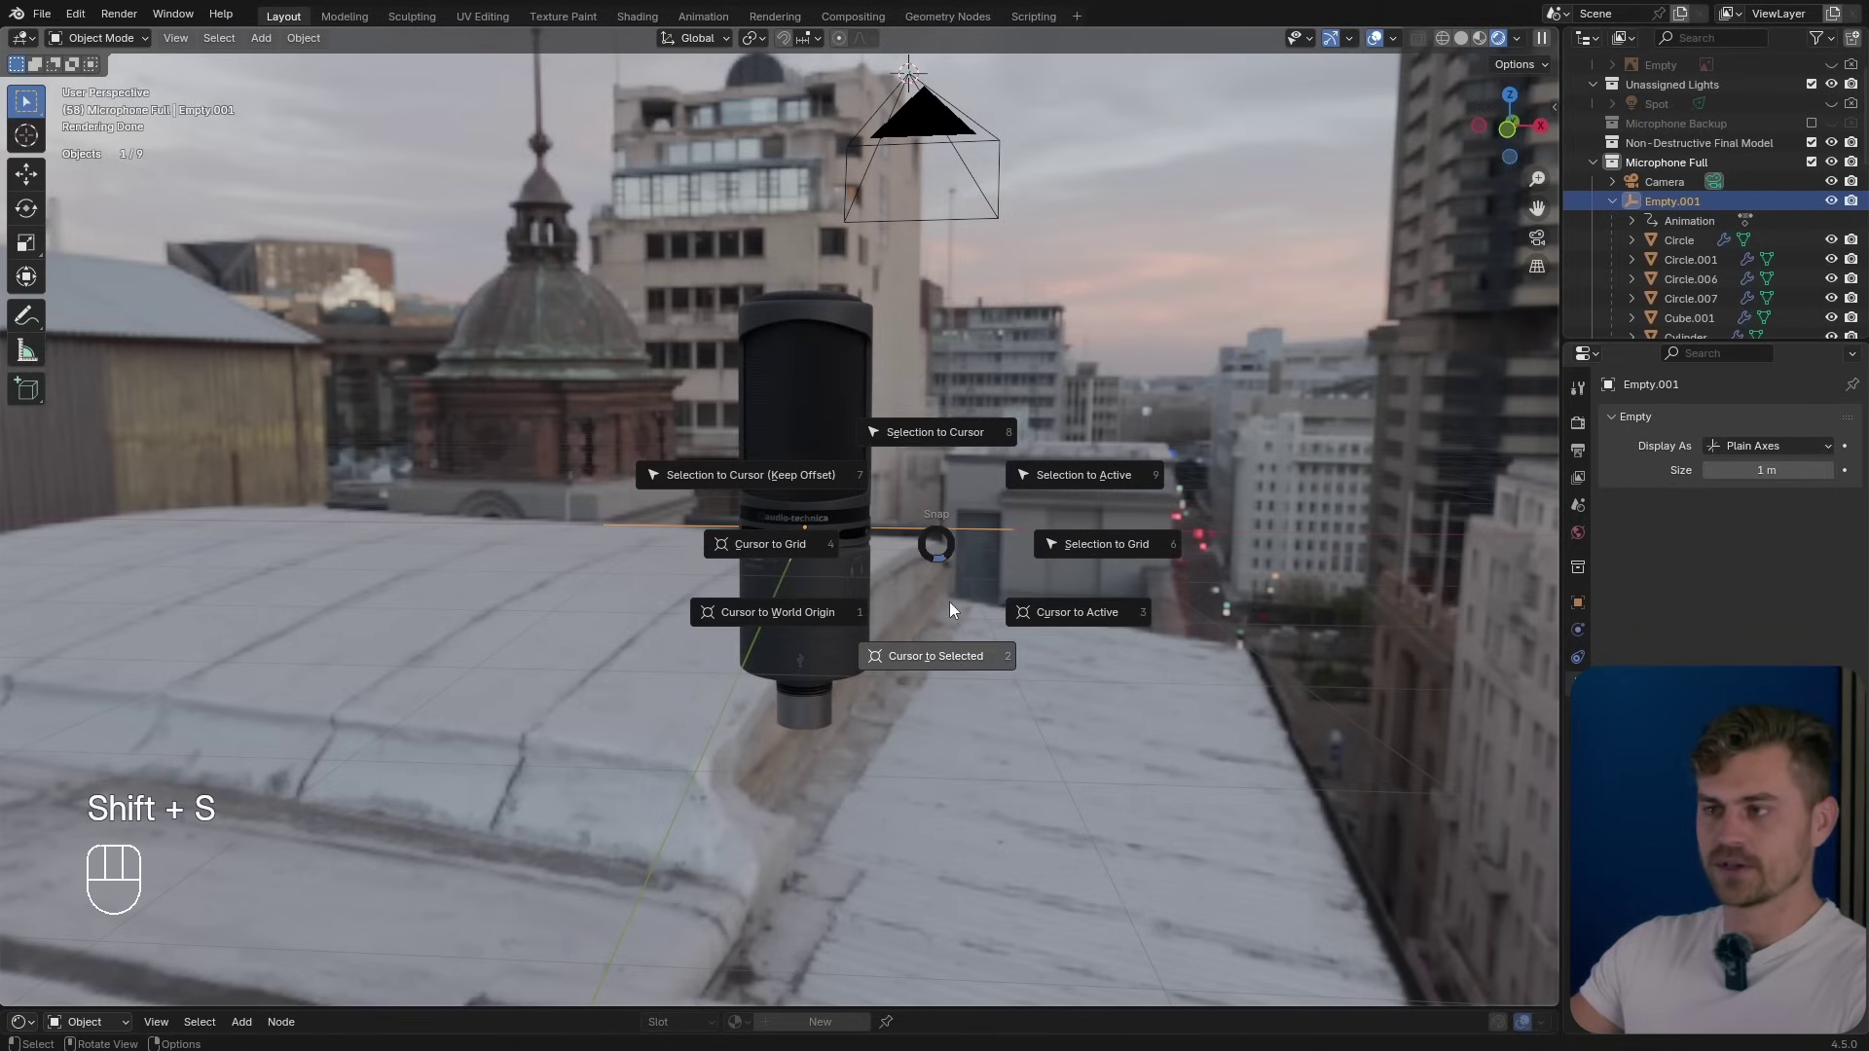
left_click(954, 650)
Add a sphere empty at the 3D cursor and scale it to about 1.194 so it surrounds the microphone.
key("shift+a")
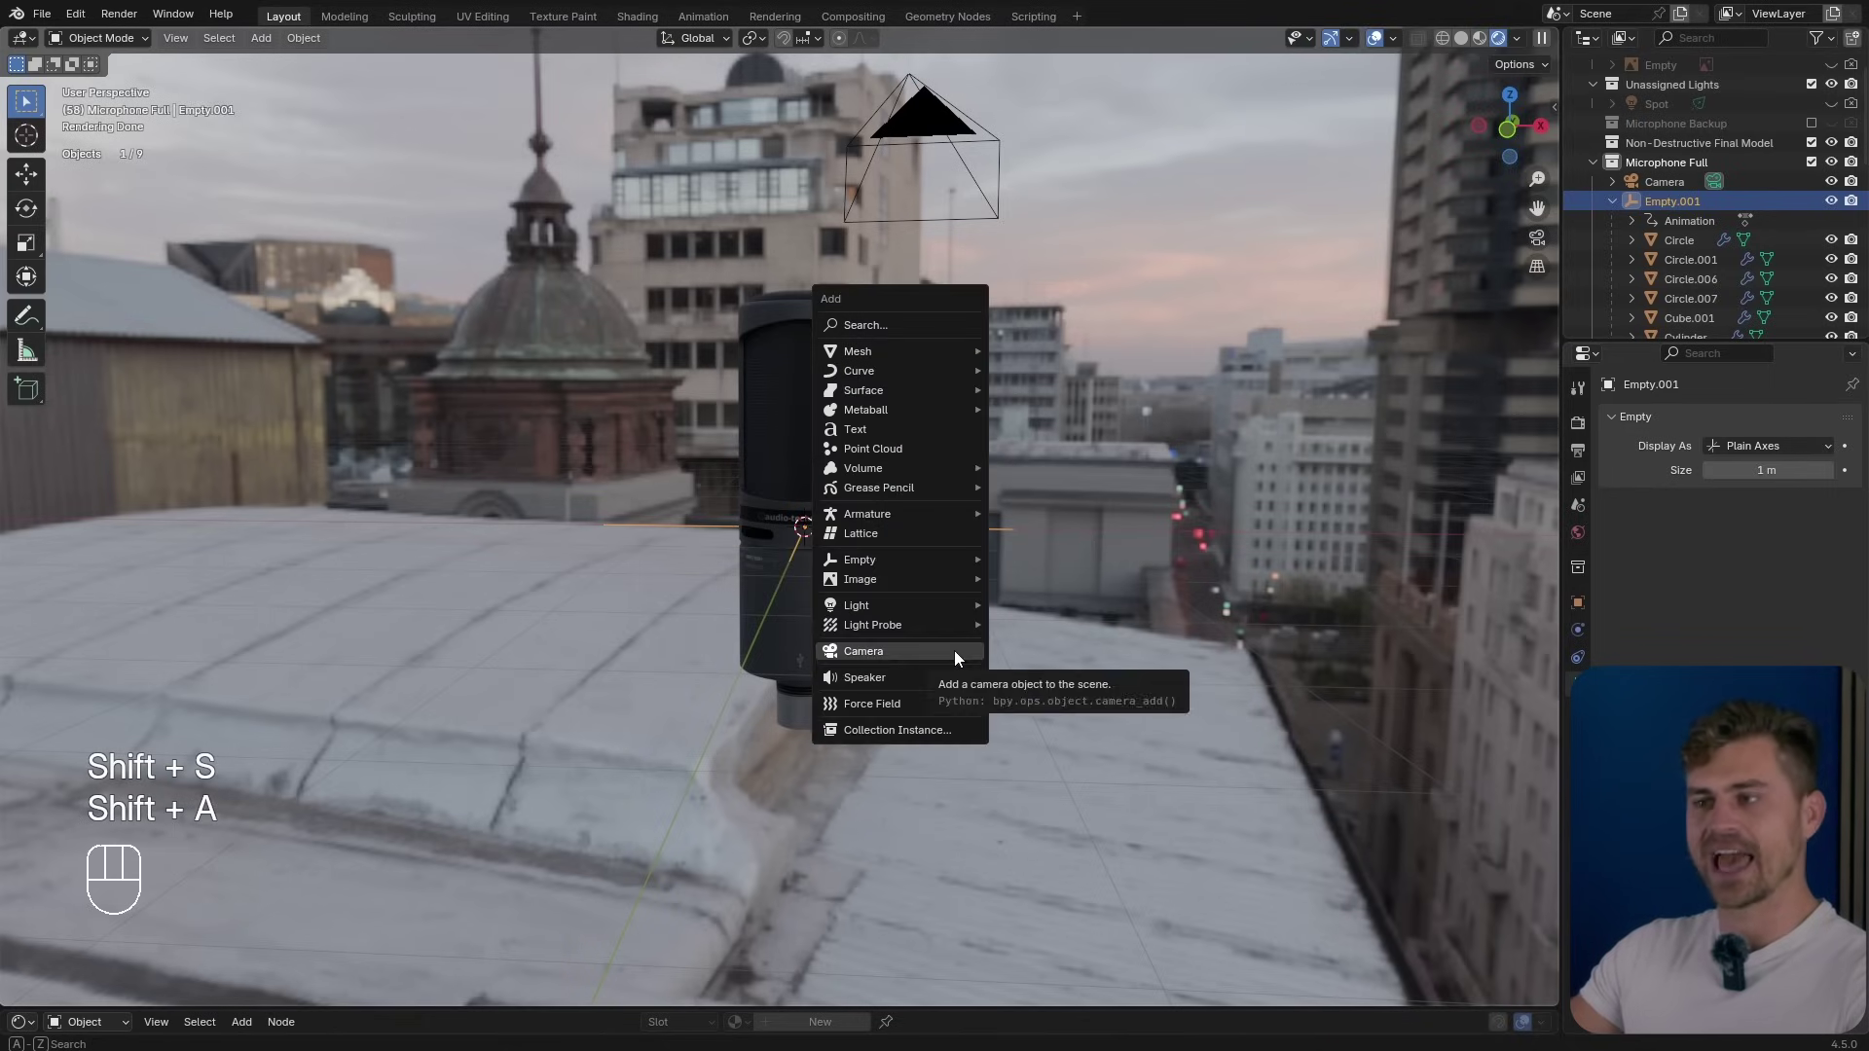
mouse_move(919, 566)
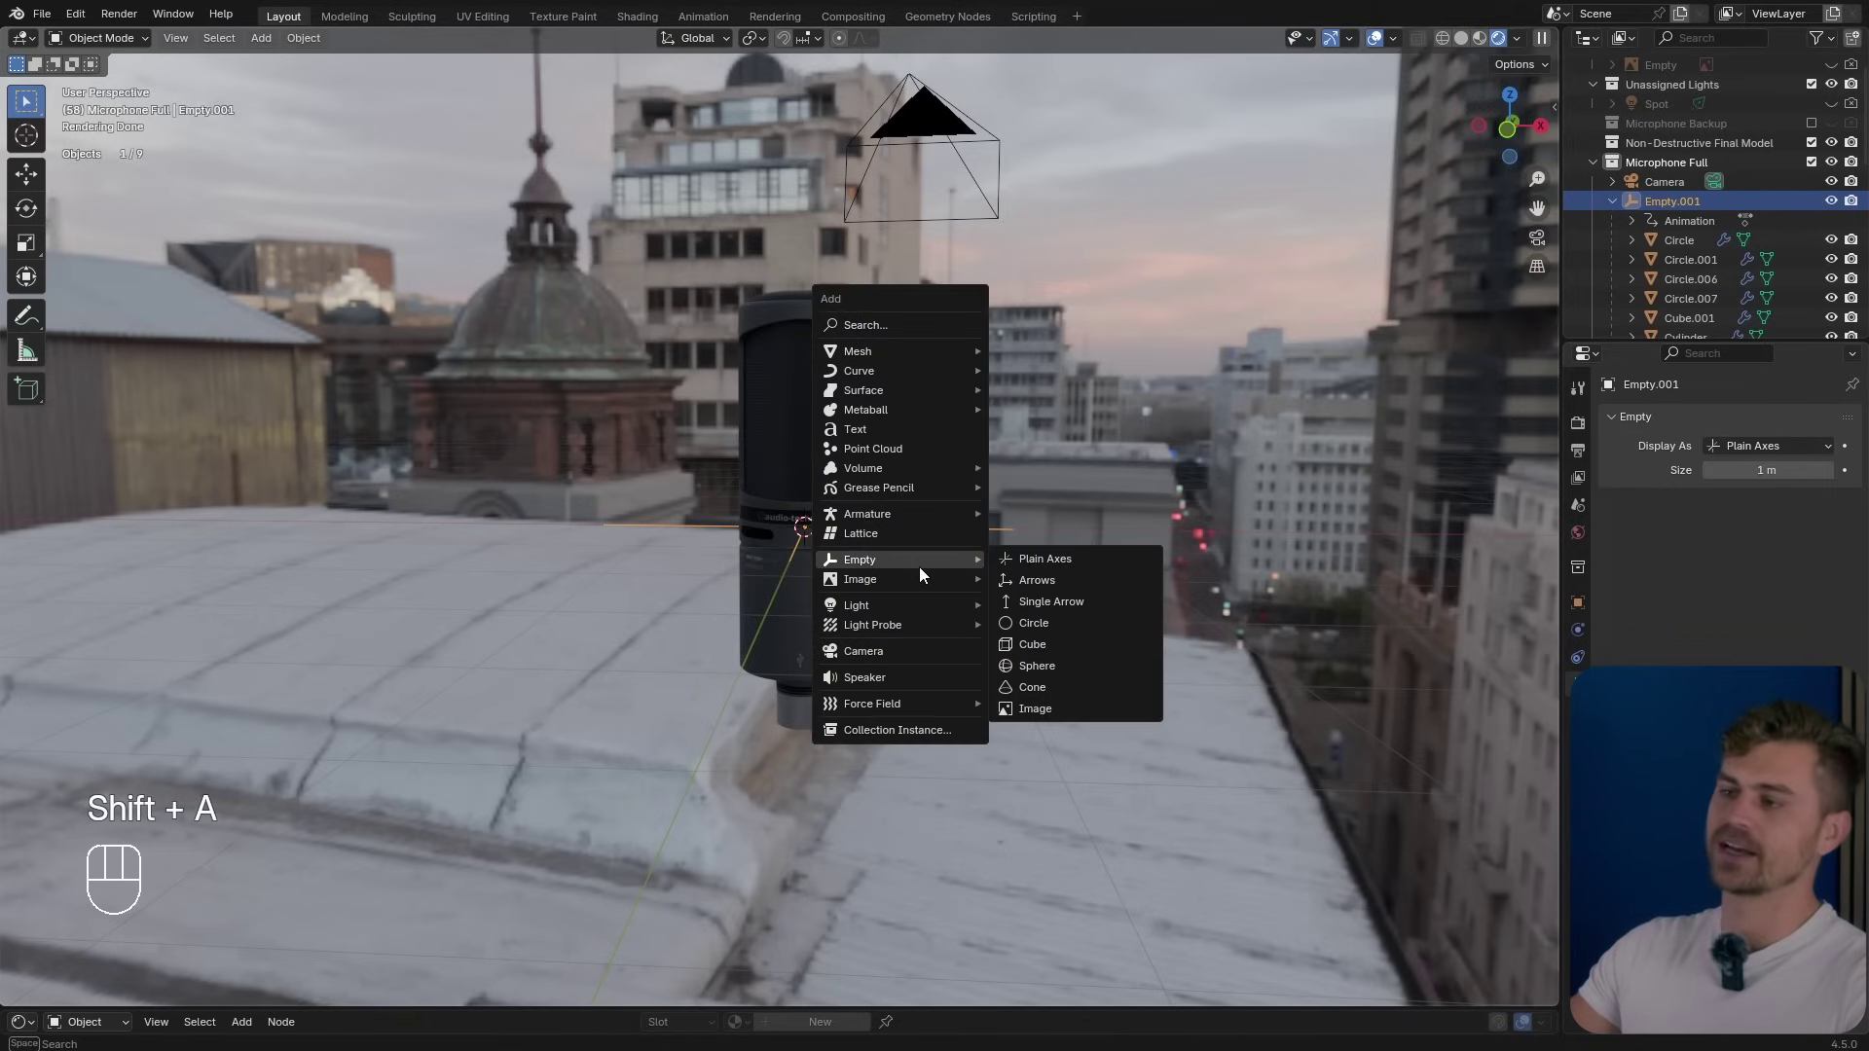
left_click(1044, 665)
key("s")
left_click(1017, 572)
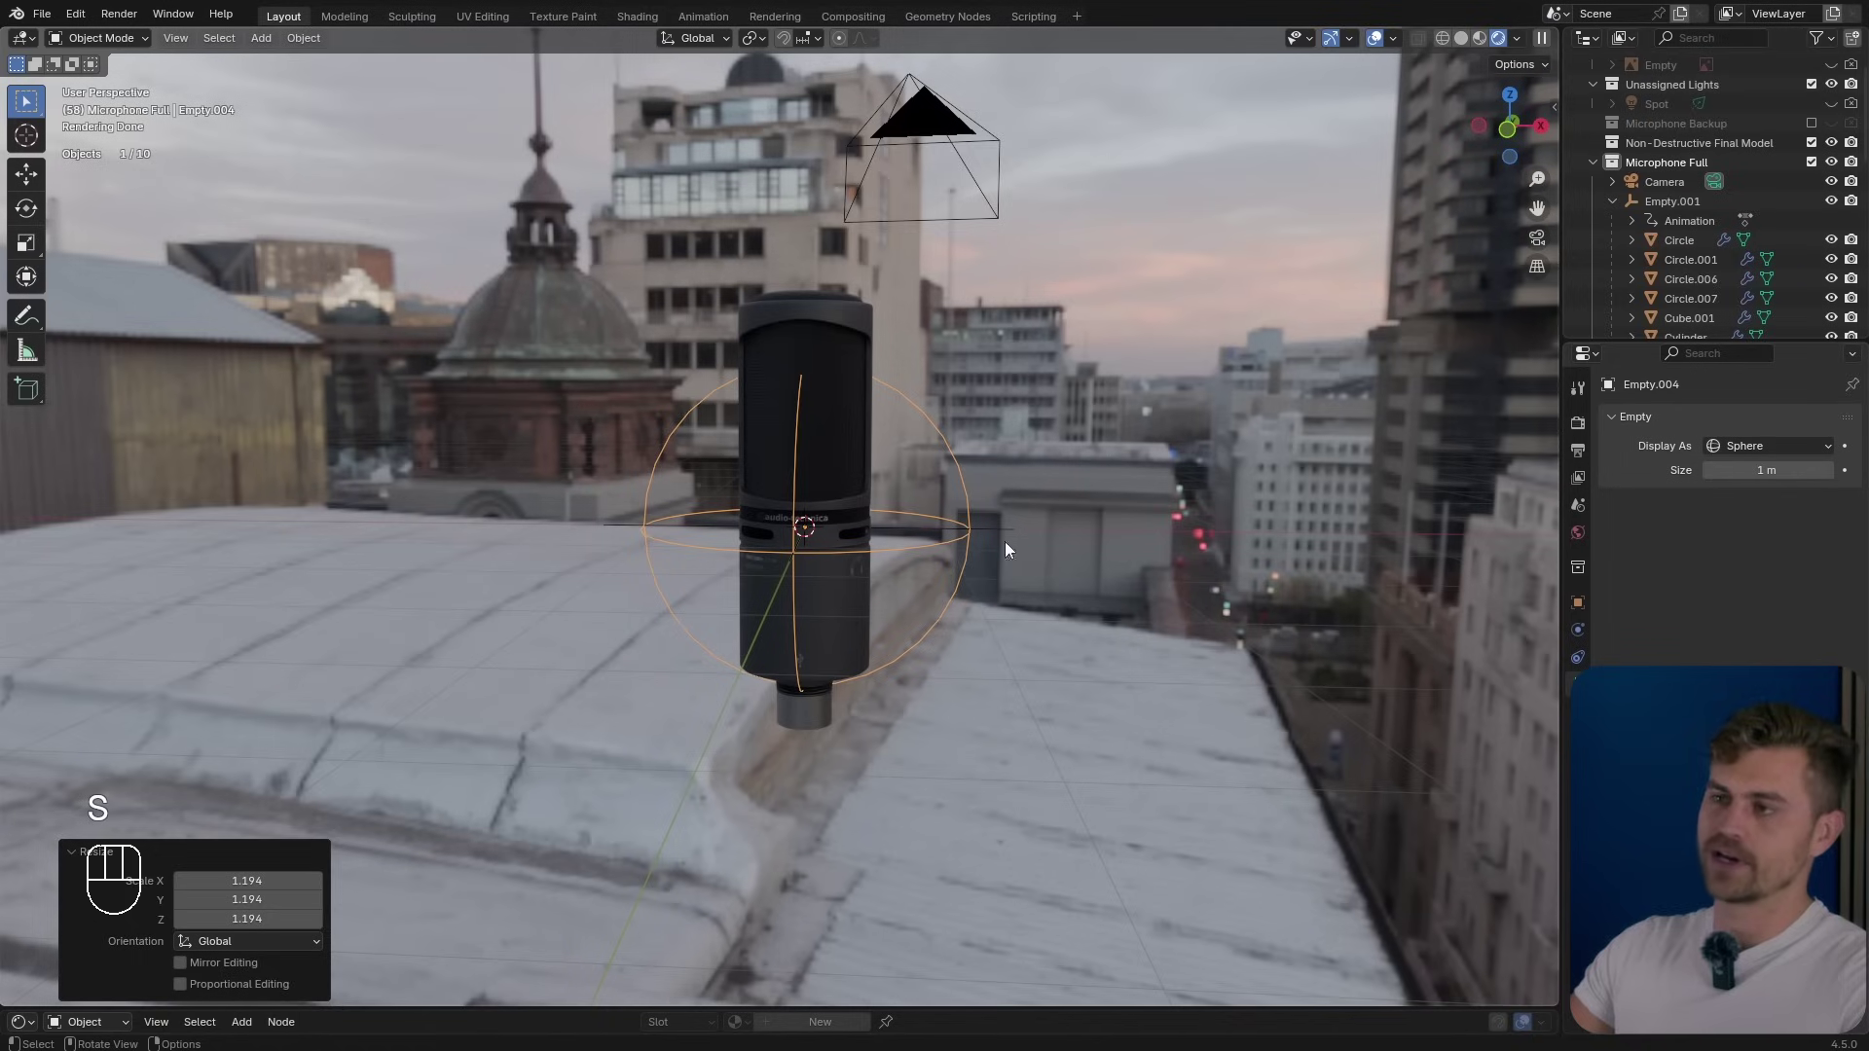
Parent the camera to the sphere empty.
left_click(927, 130)
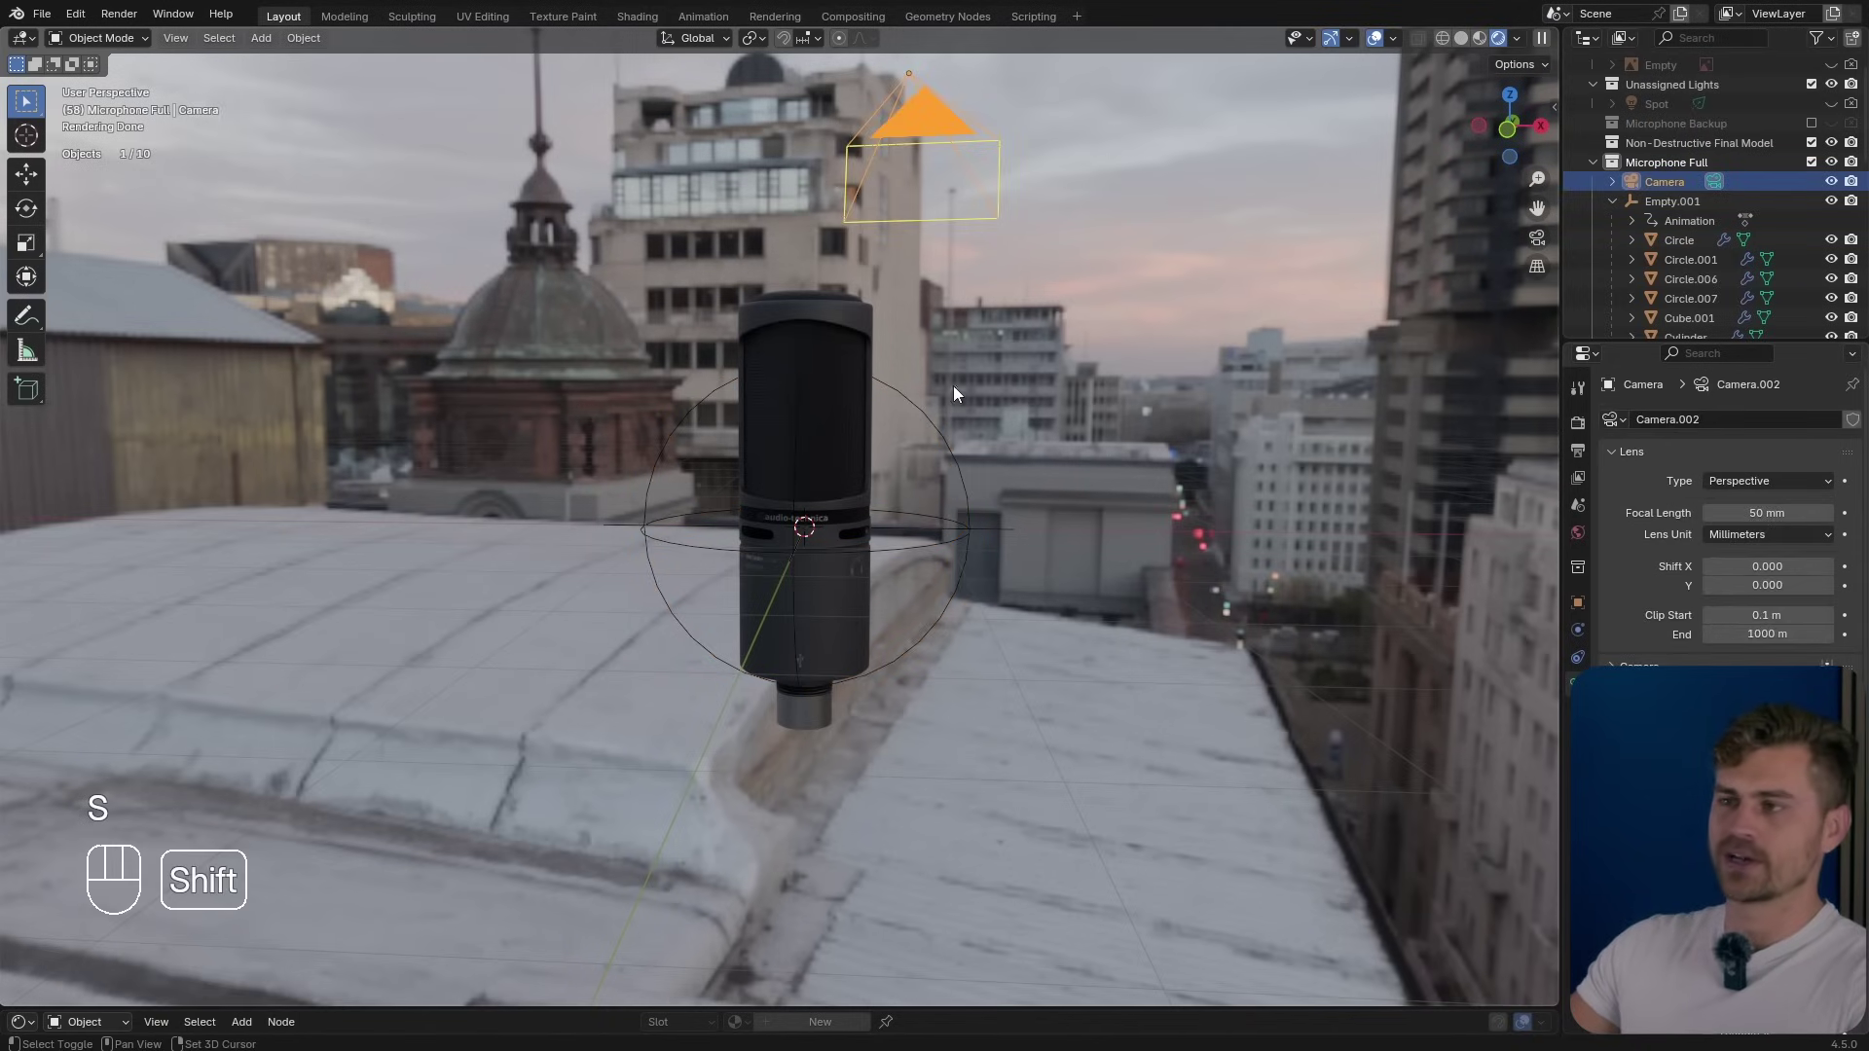
left_click(940, 417, "shift")
key("ctrl+p")
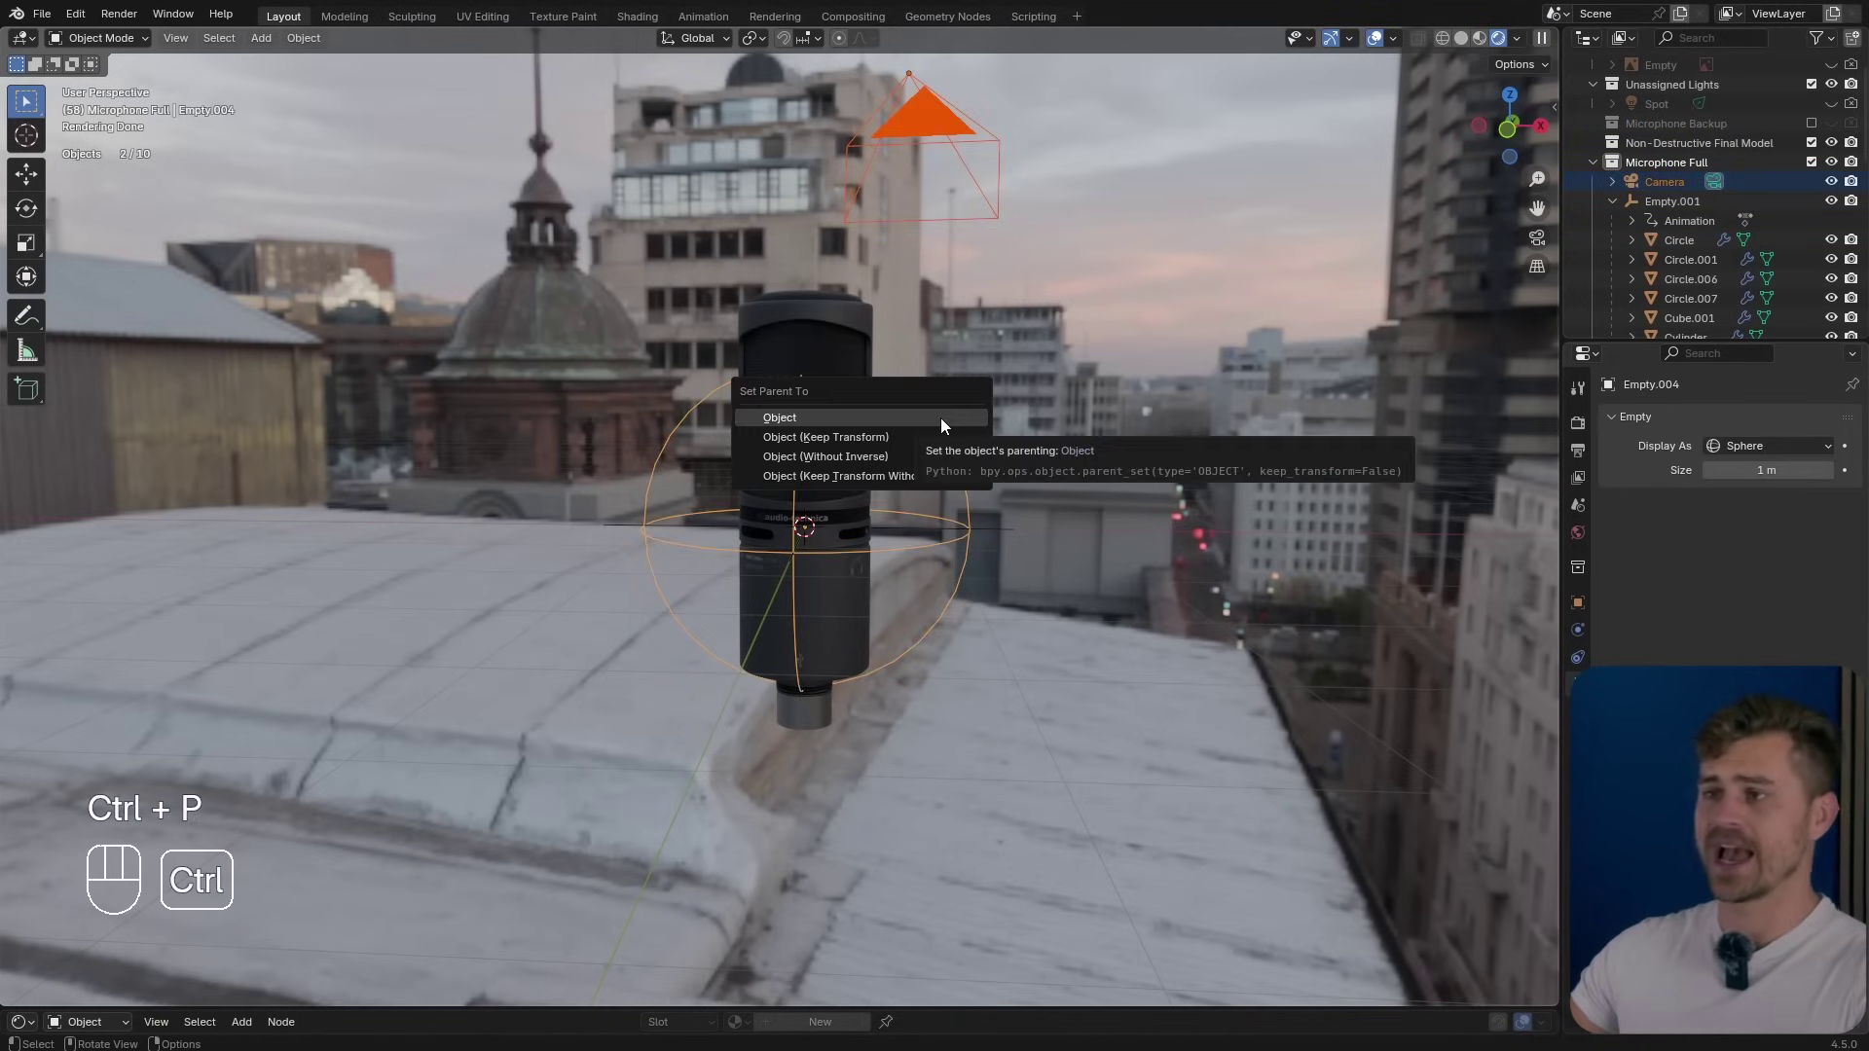
left_click(903, 438)
left_click(944, 418)
Try scaling and rotating the sphere empty to test how it drives the camera.
middle_click_drag(944, 417, 1060, 442)
key("s")
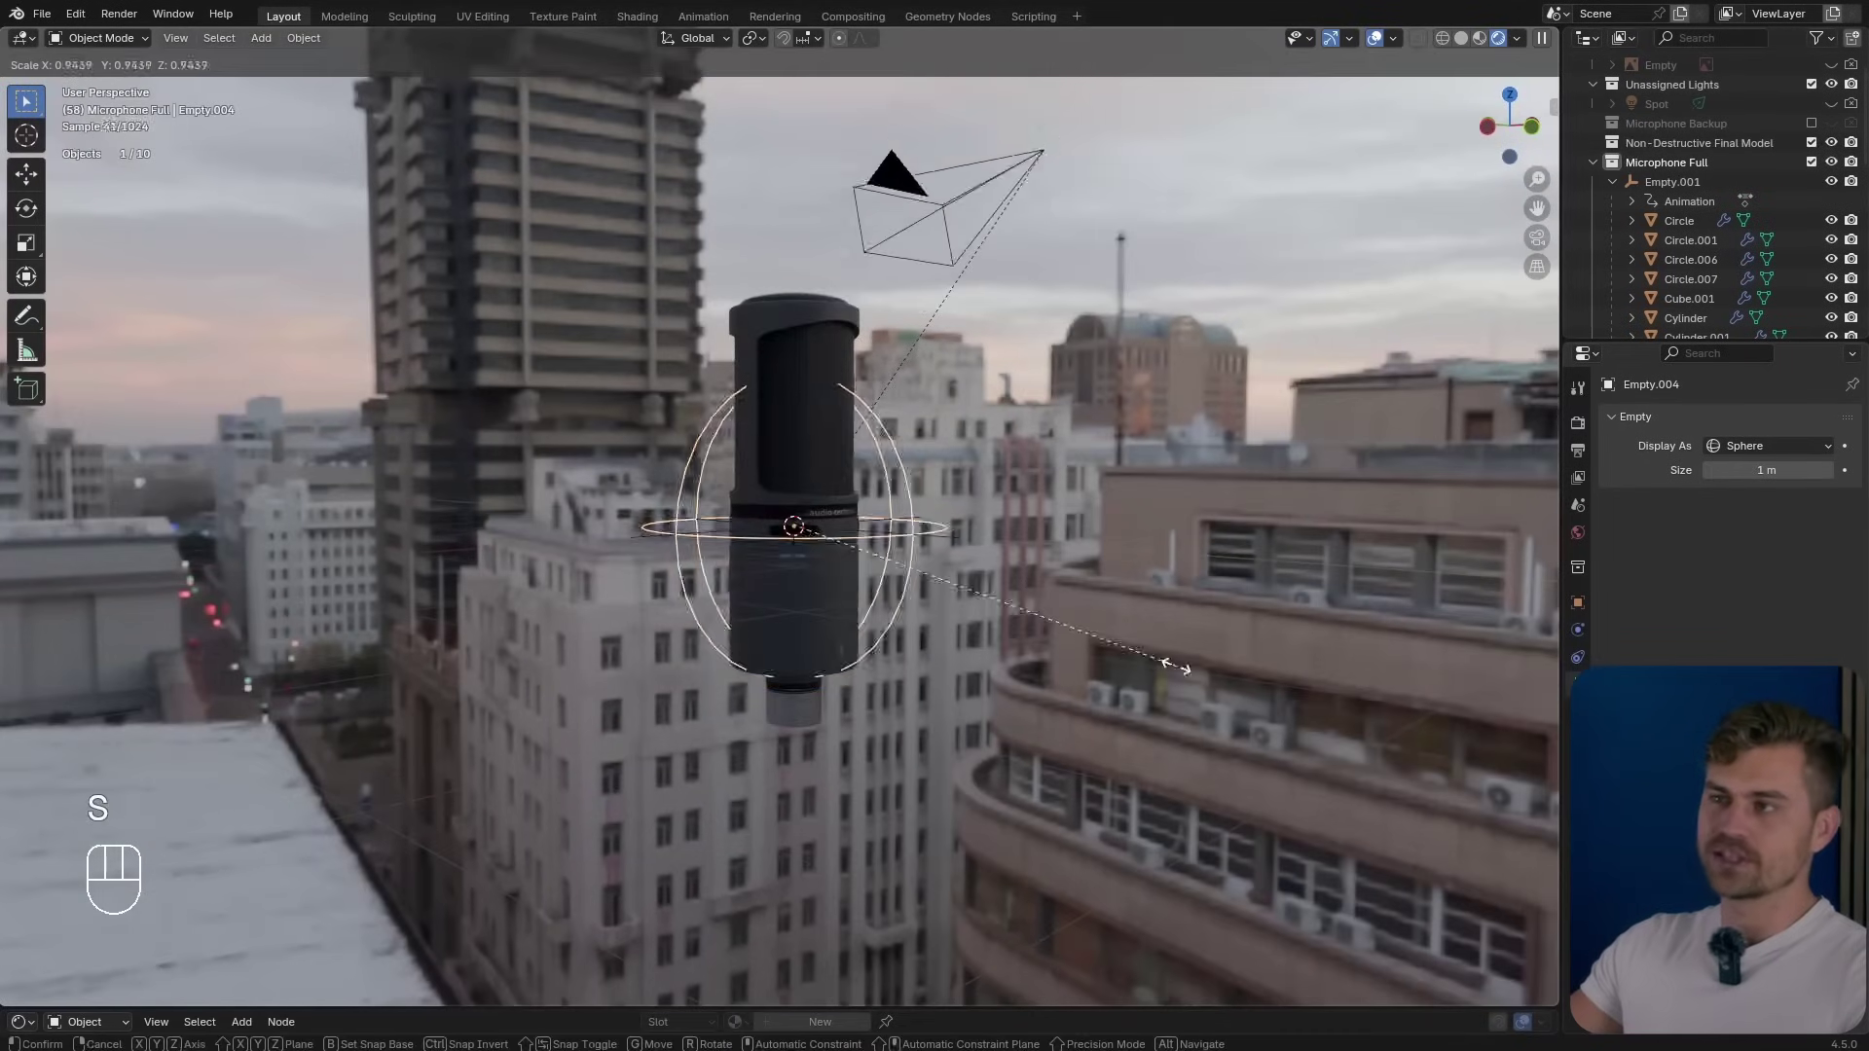
key("r")
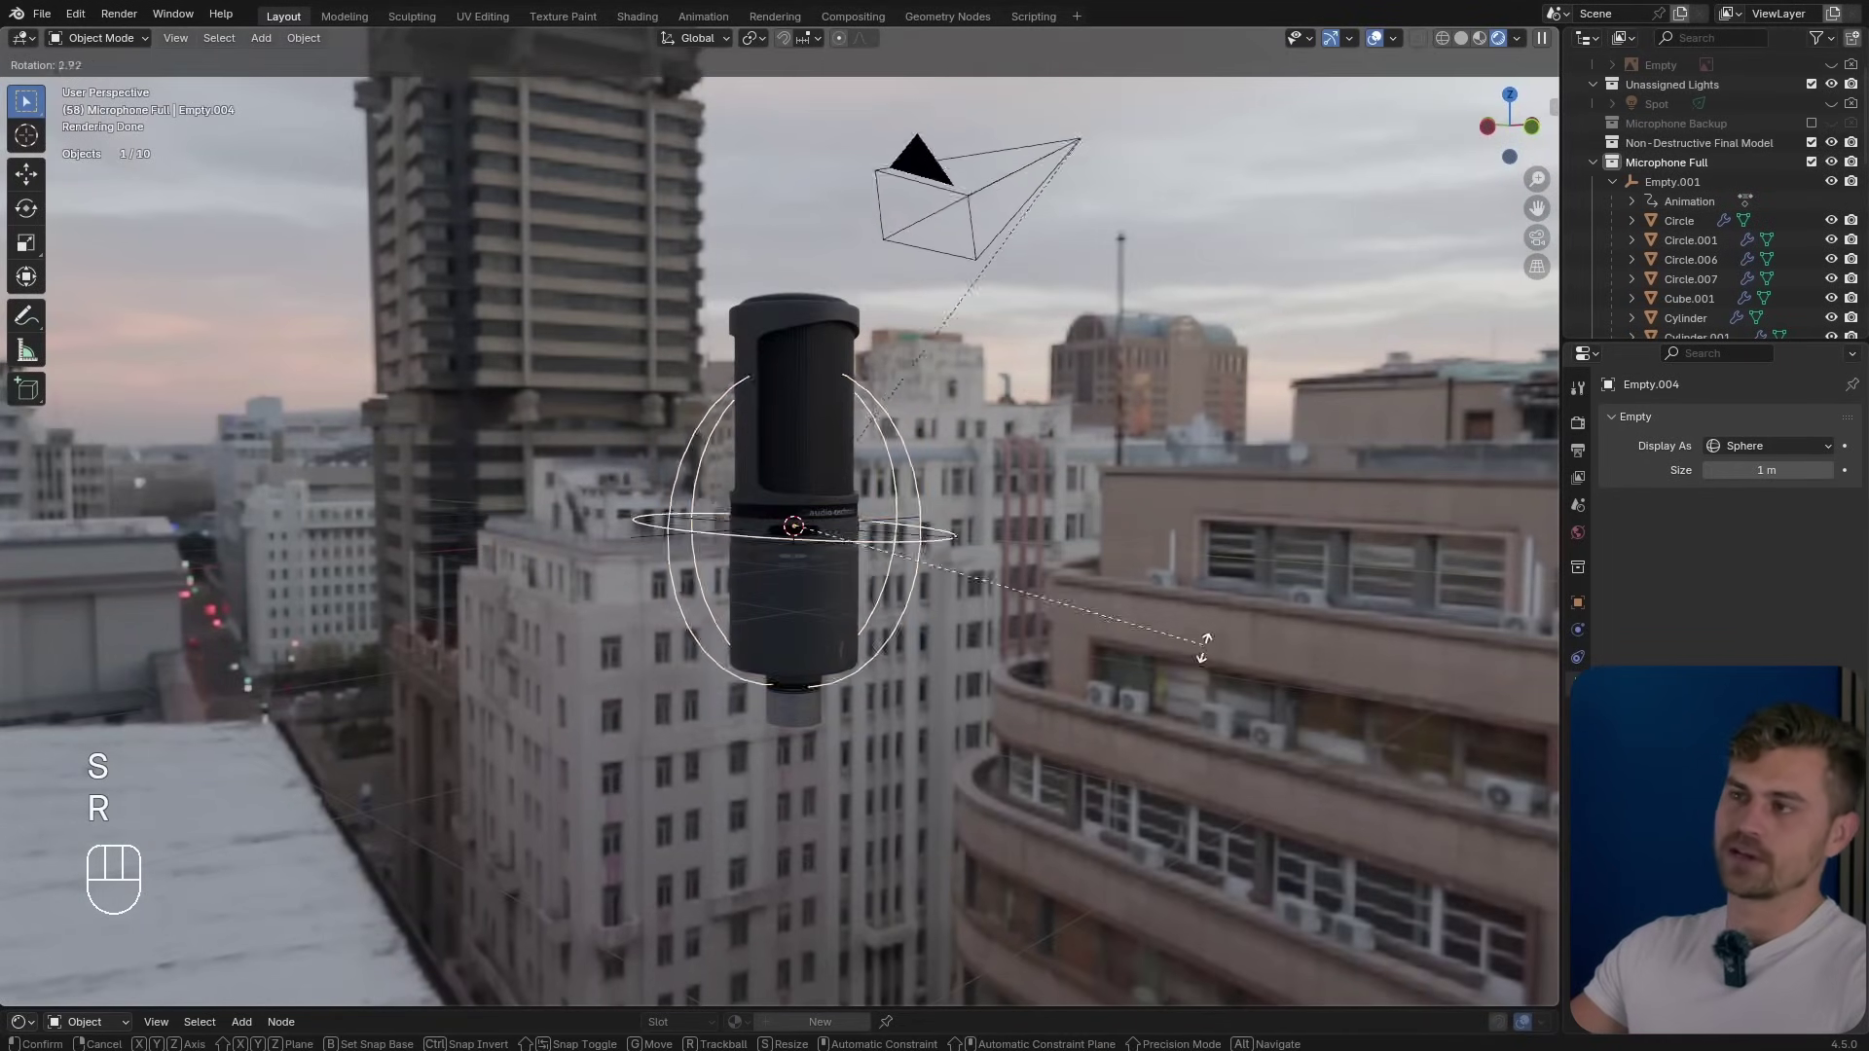
left_click(1065, 658)
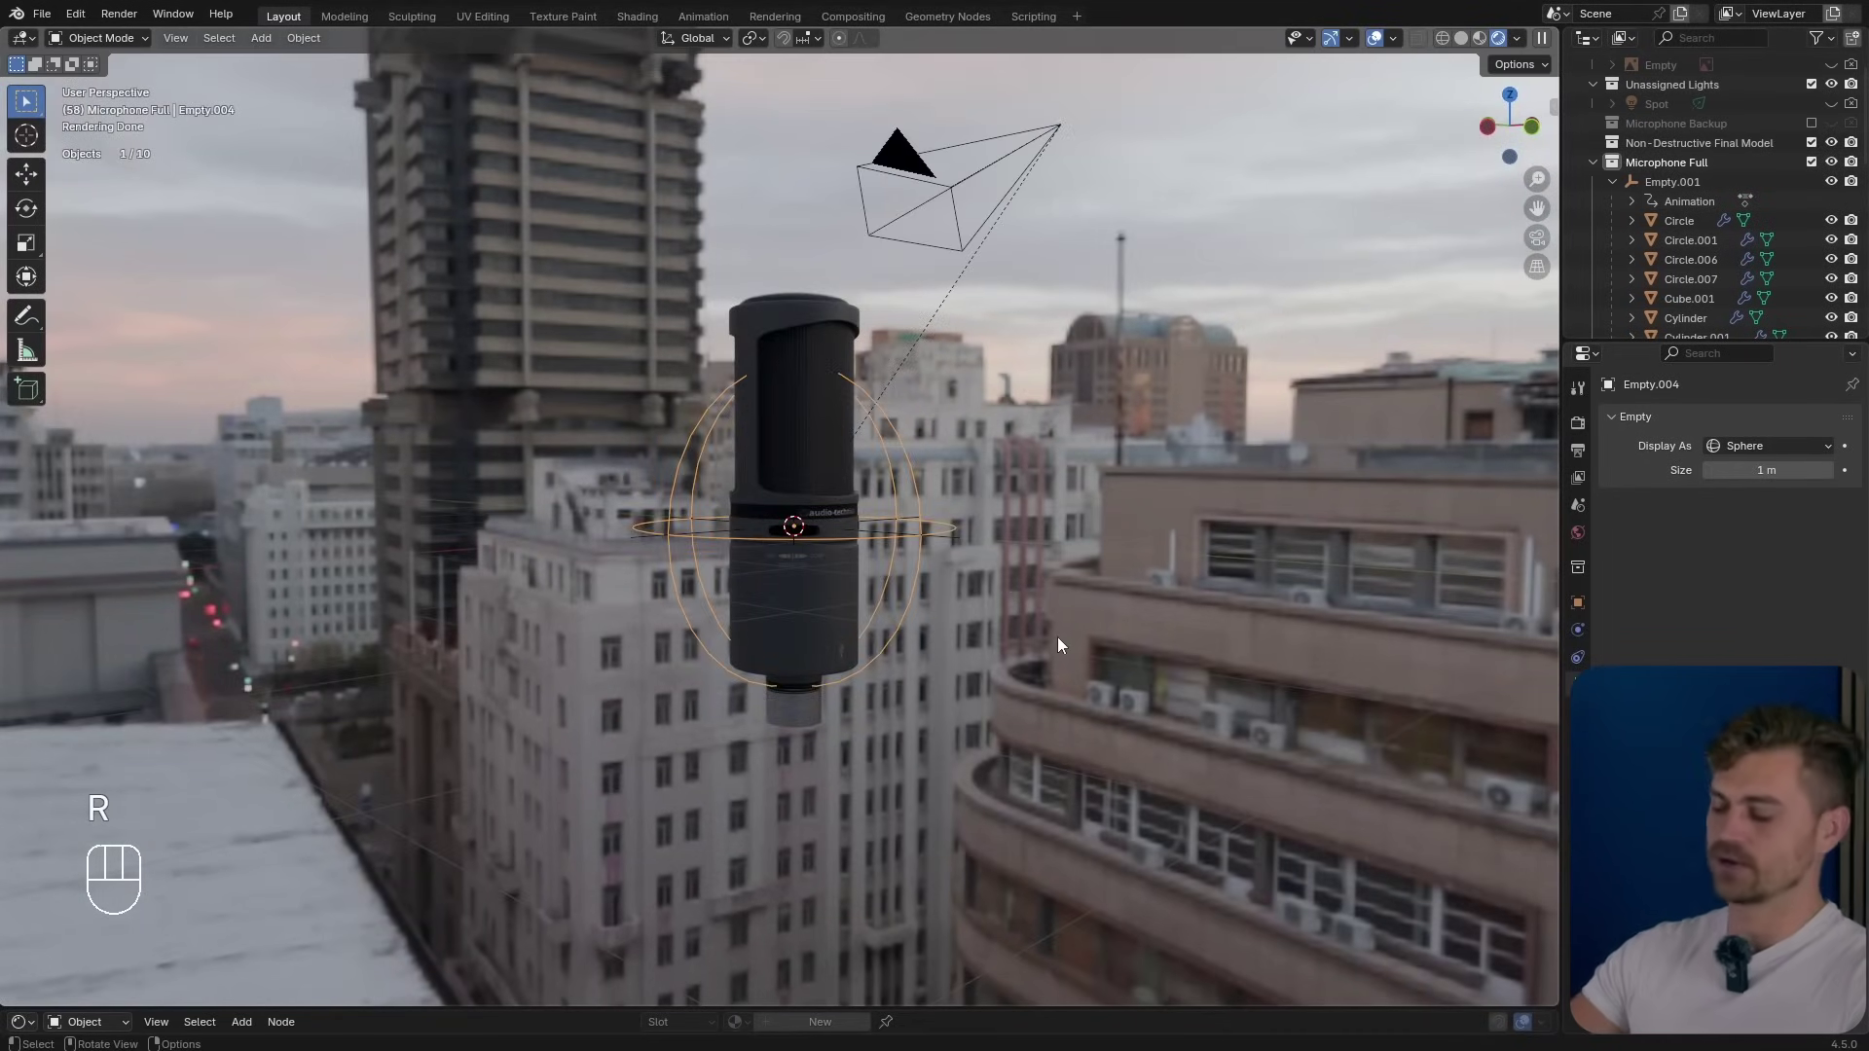
In camera view, center the camera on the microphone and pull it back about 2.886 m along its local Z axis.
key("KP_0")
left_click(1003, 463)
key("g")
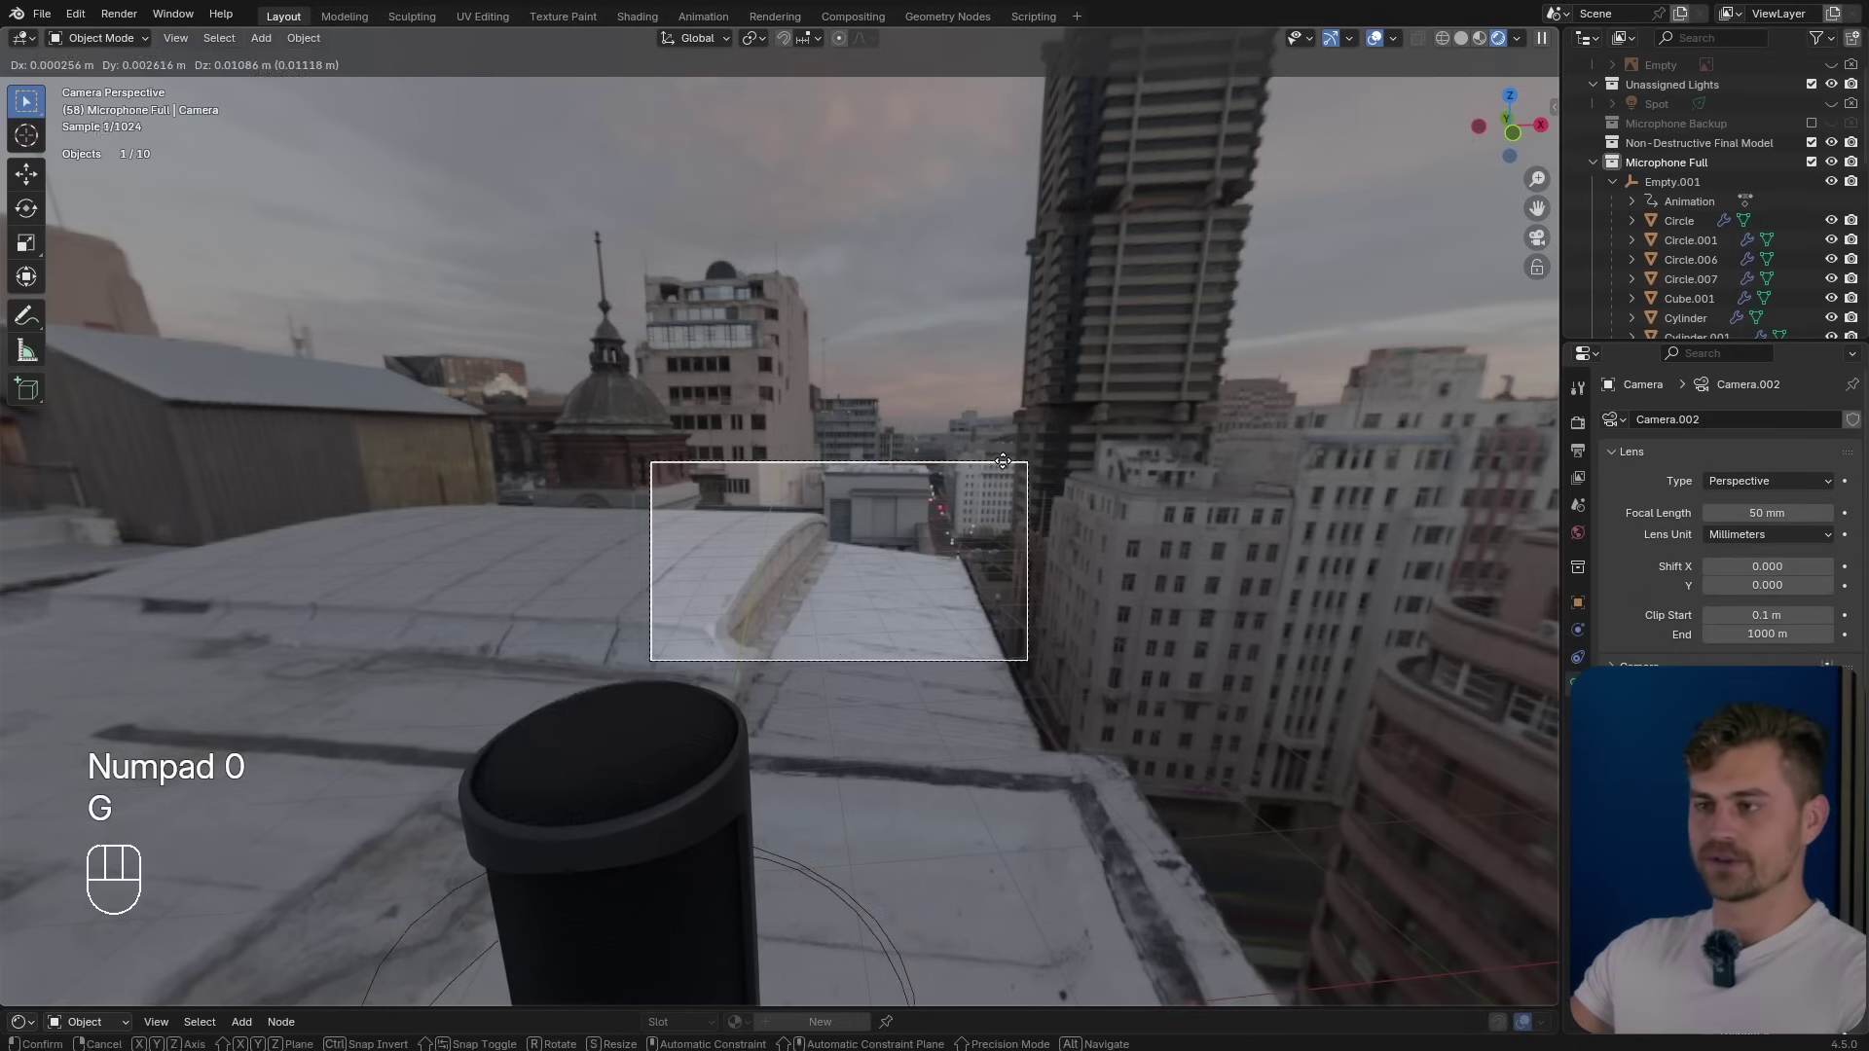
key("g")
key("z")
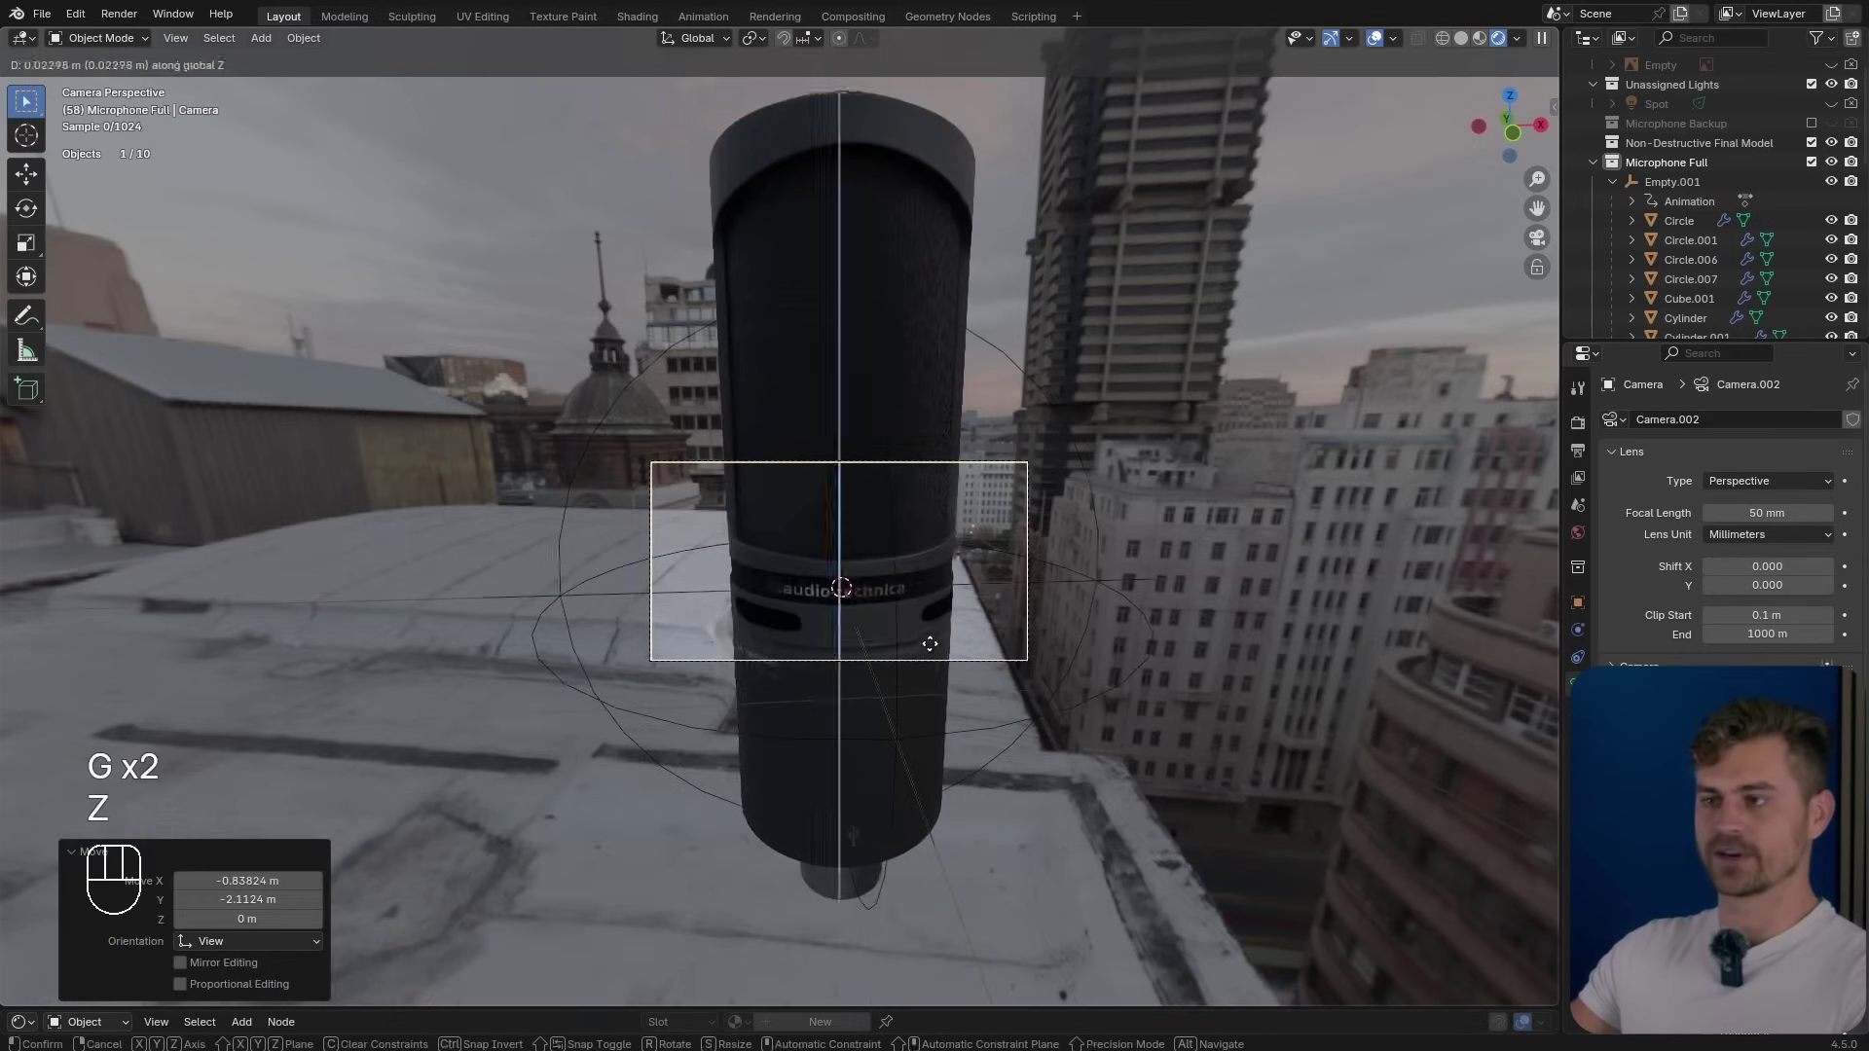
key("z")
left_click(1087, 649)
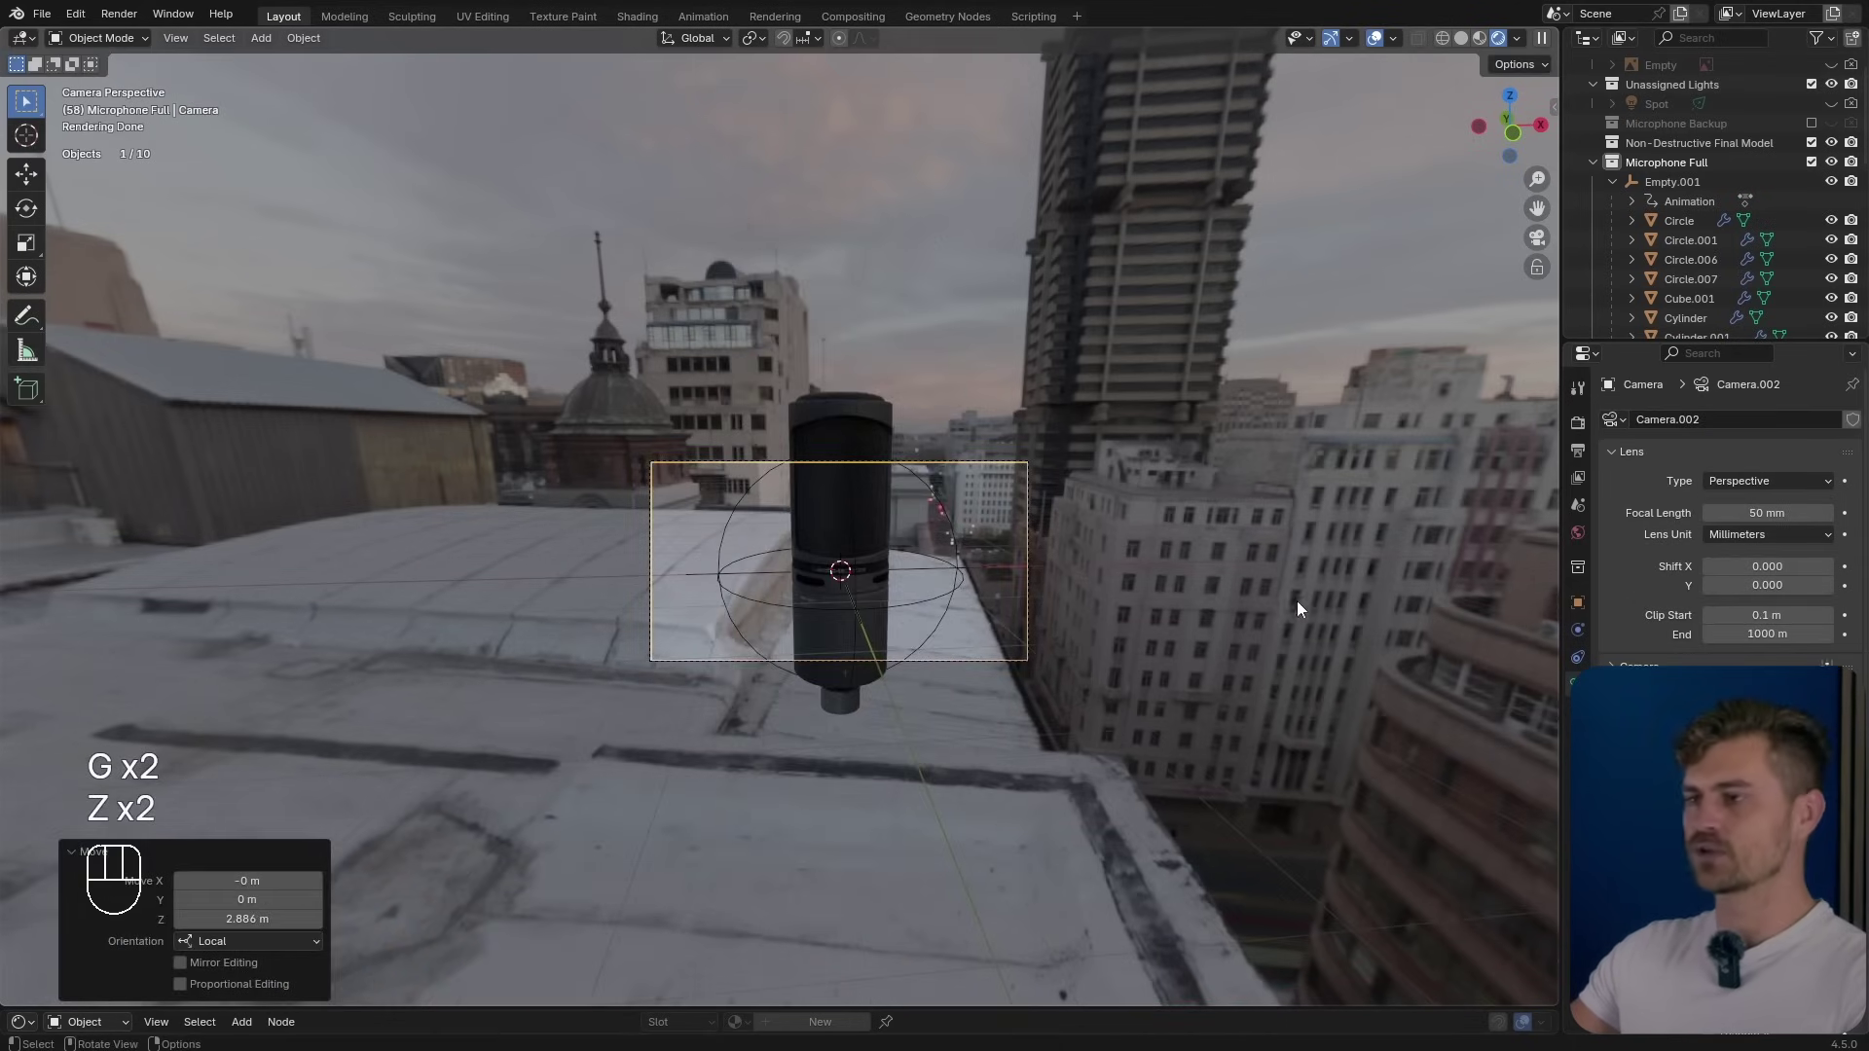
Set the camera's focal length to 85 mm and pull it back about 7.63 m along its local Z axis.
scroll(1068, 583, "up", 3)
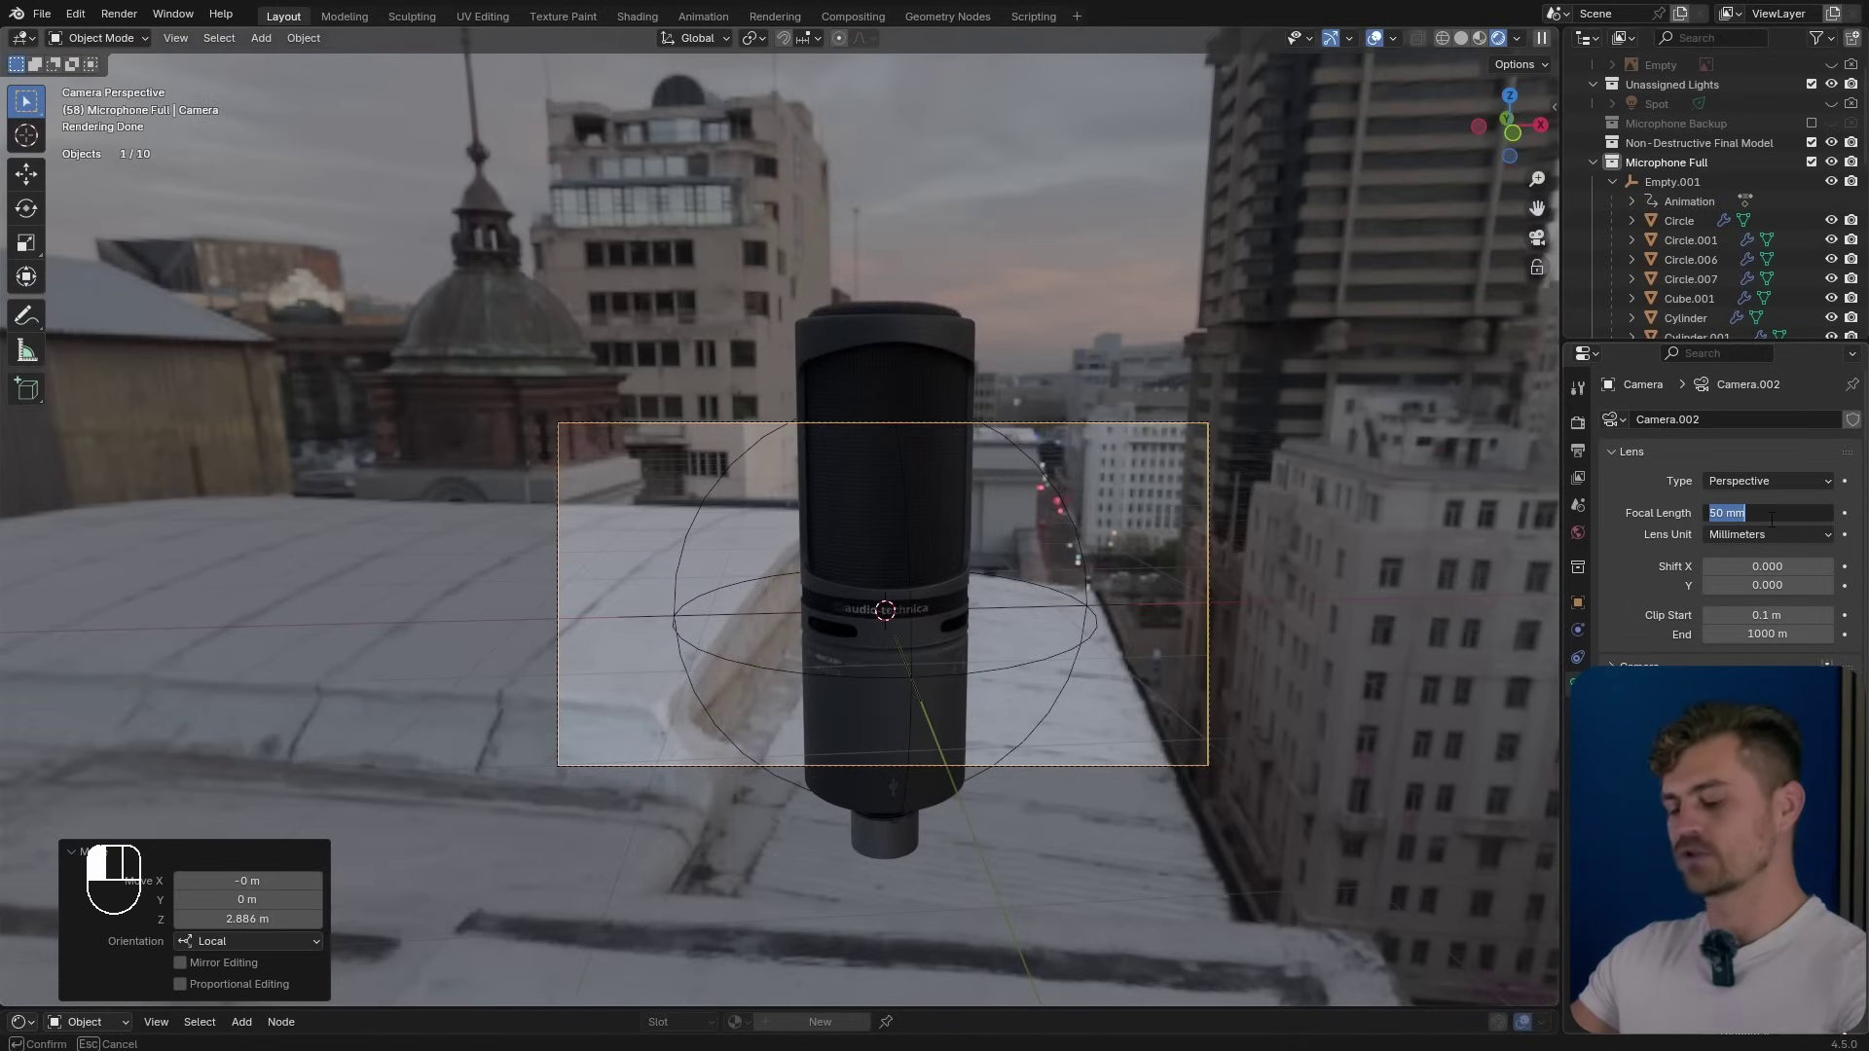
key("Return")
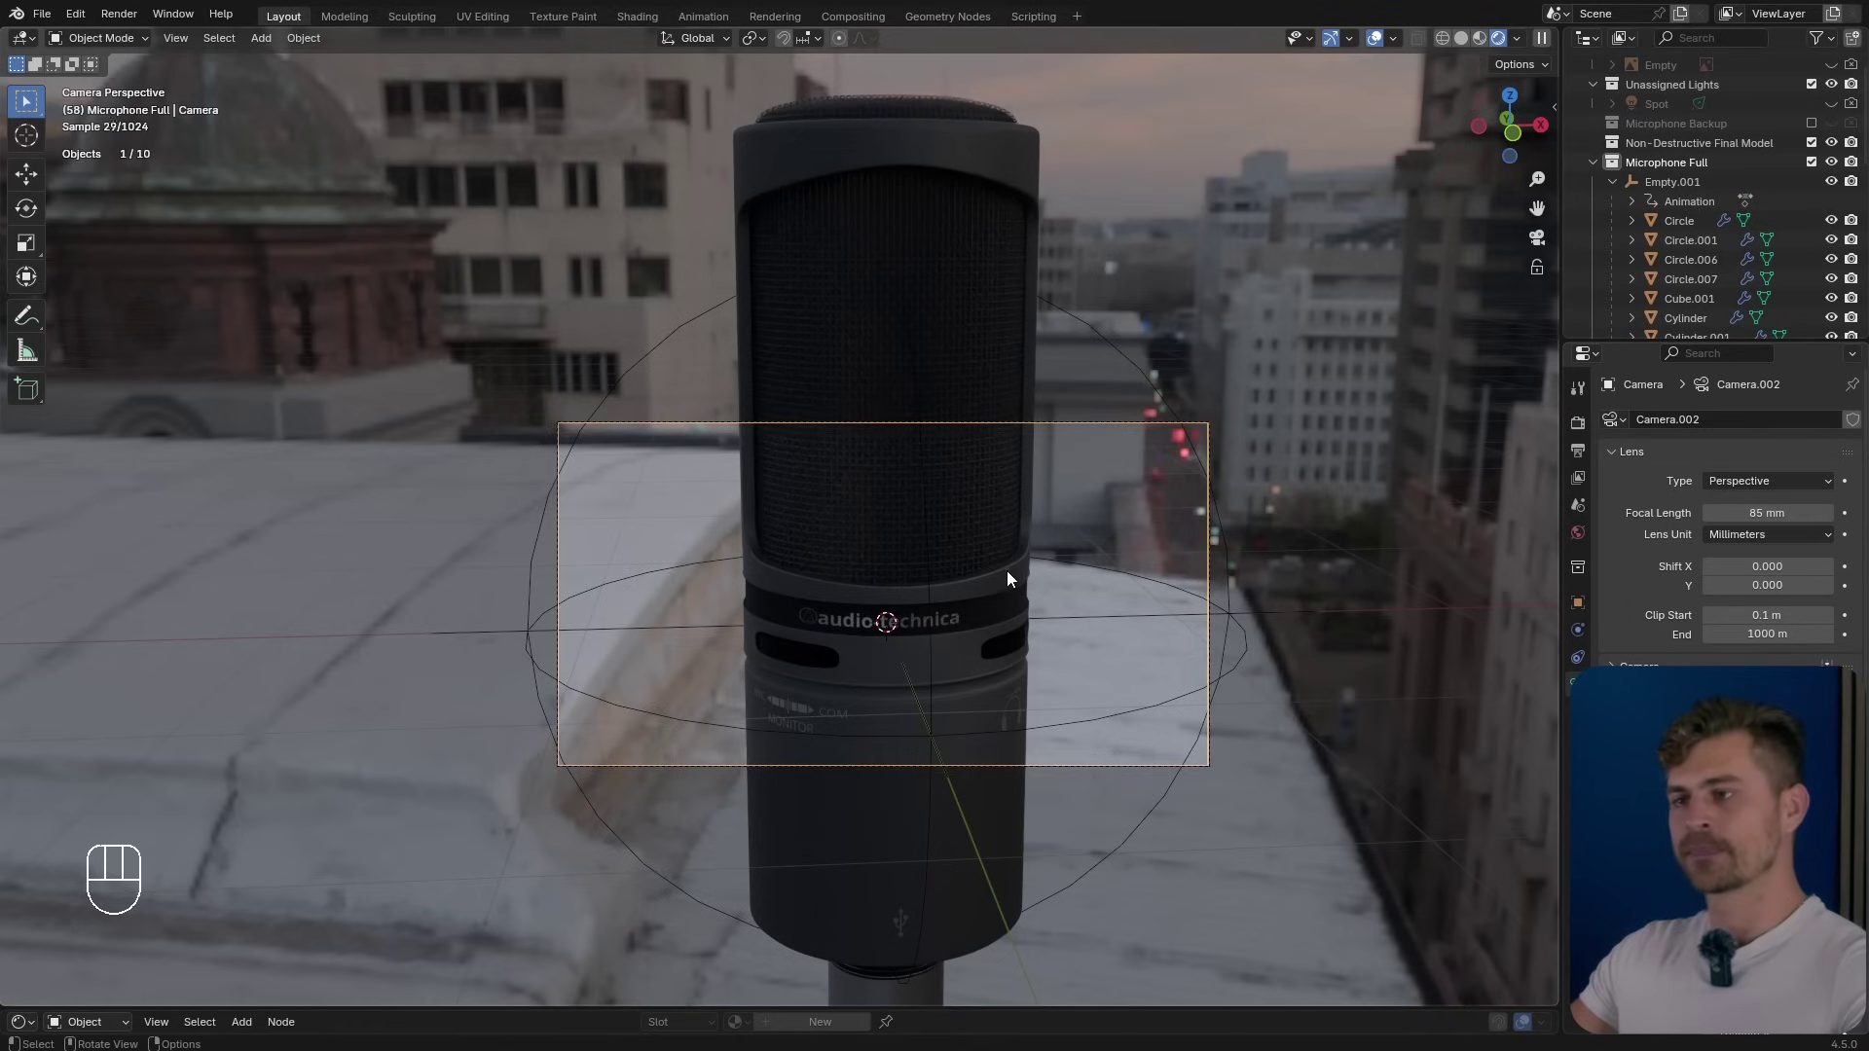
key("g")
key("z")
key("z")
left_click(1014, 656)
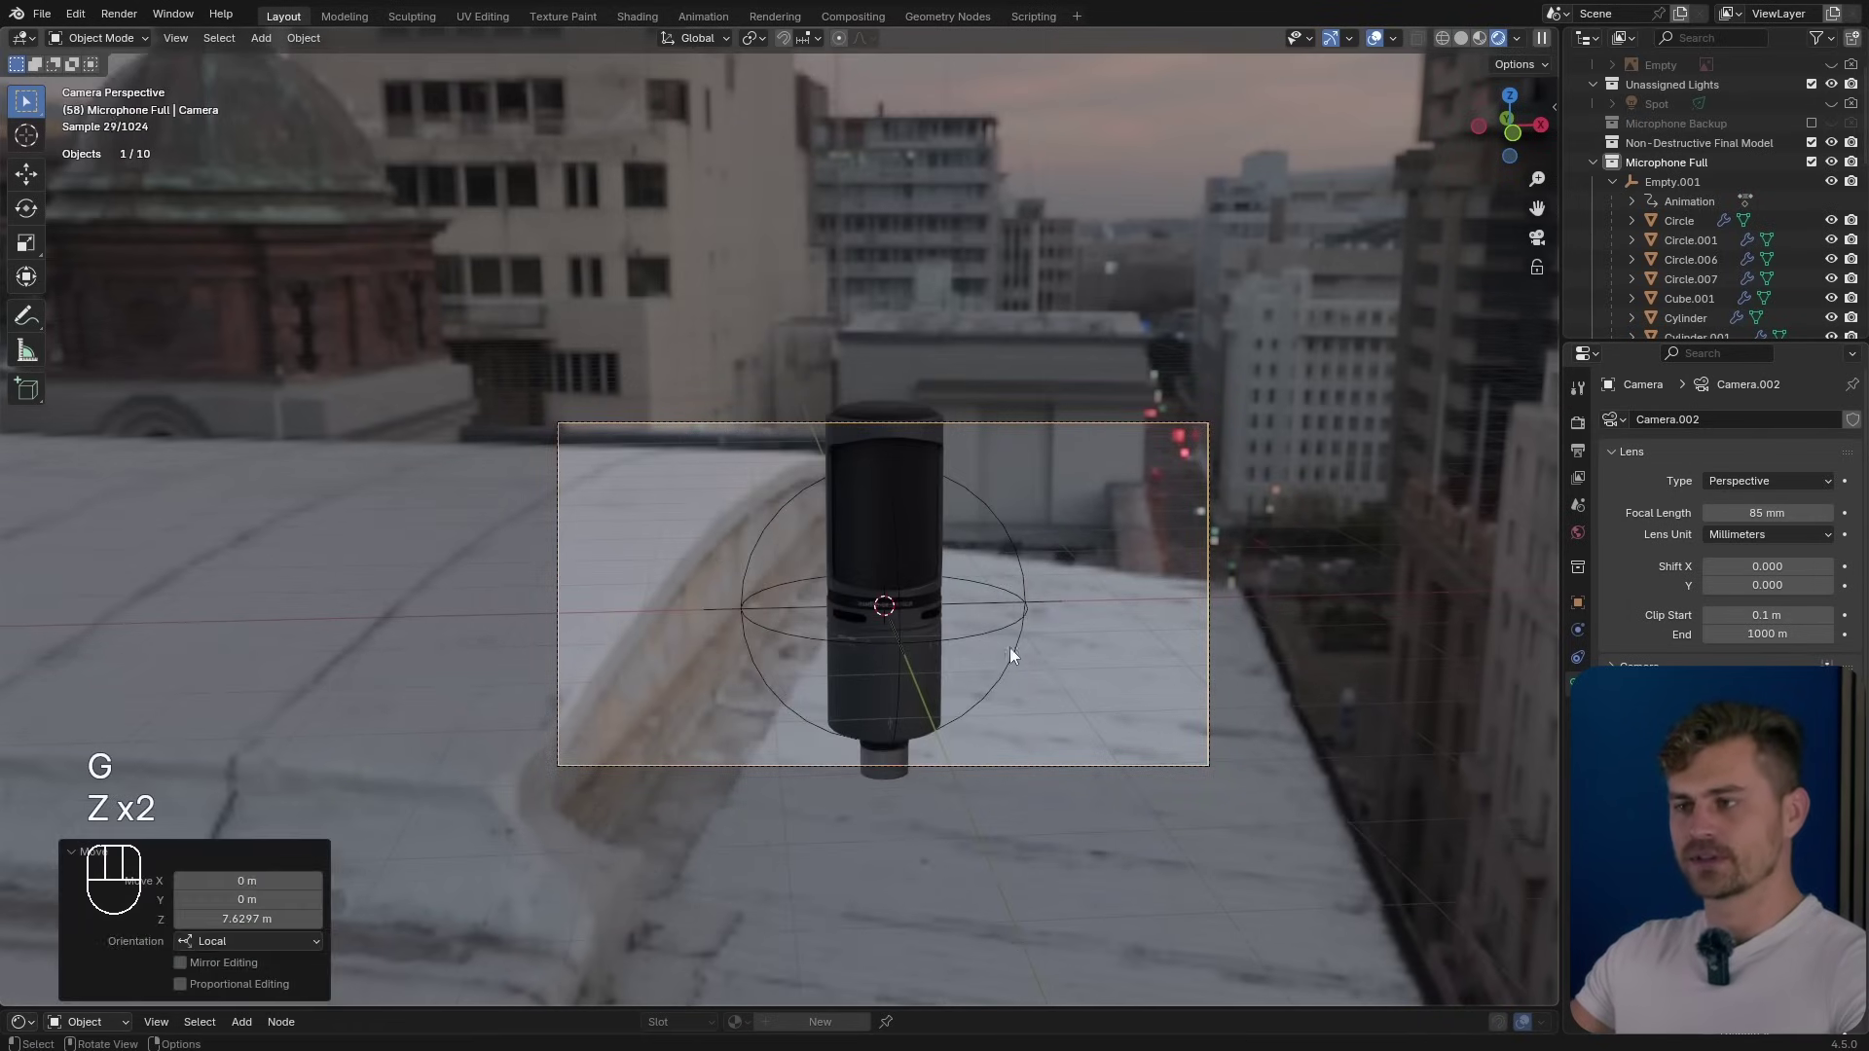
Select the sphere empty and scale it by about 0.271 to bring the camera close to the microphone's logo.
left_click(1017, 658)
key("r")
right_click(1249, 708)
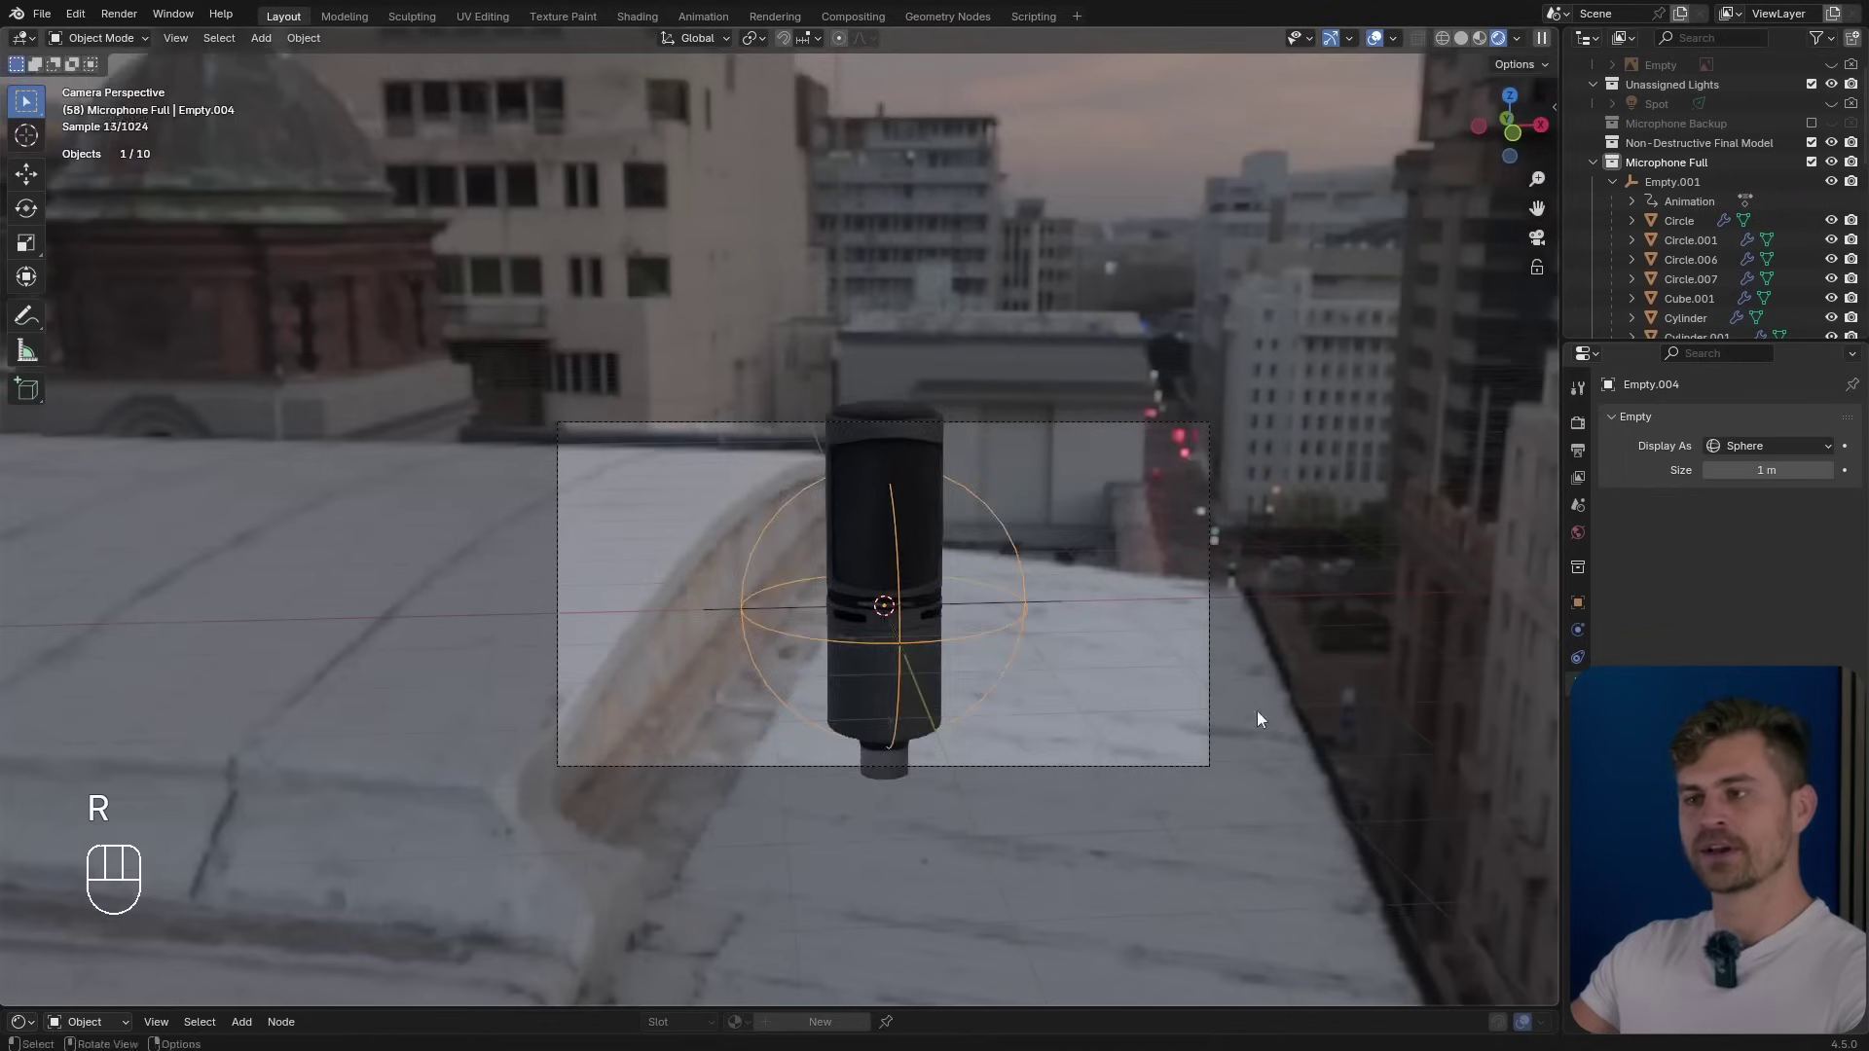
key("s")
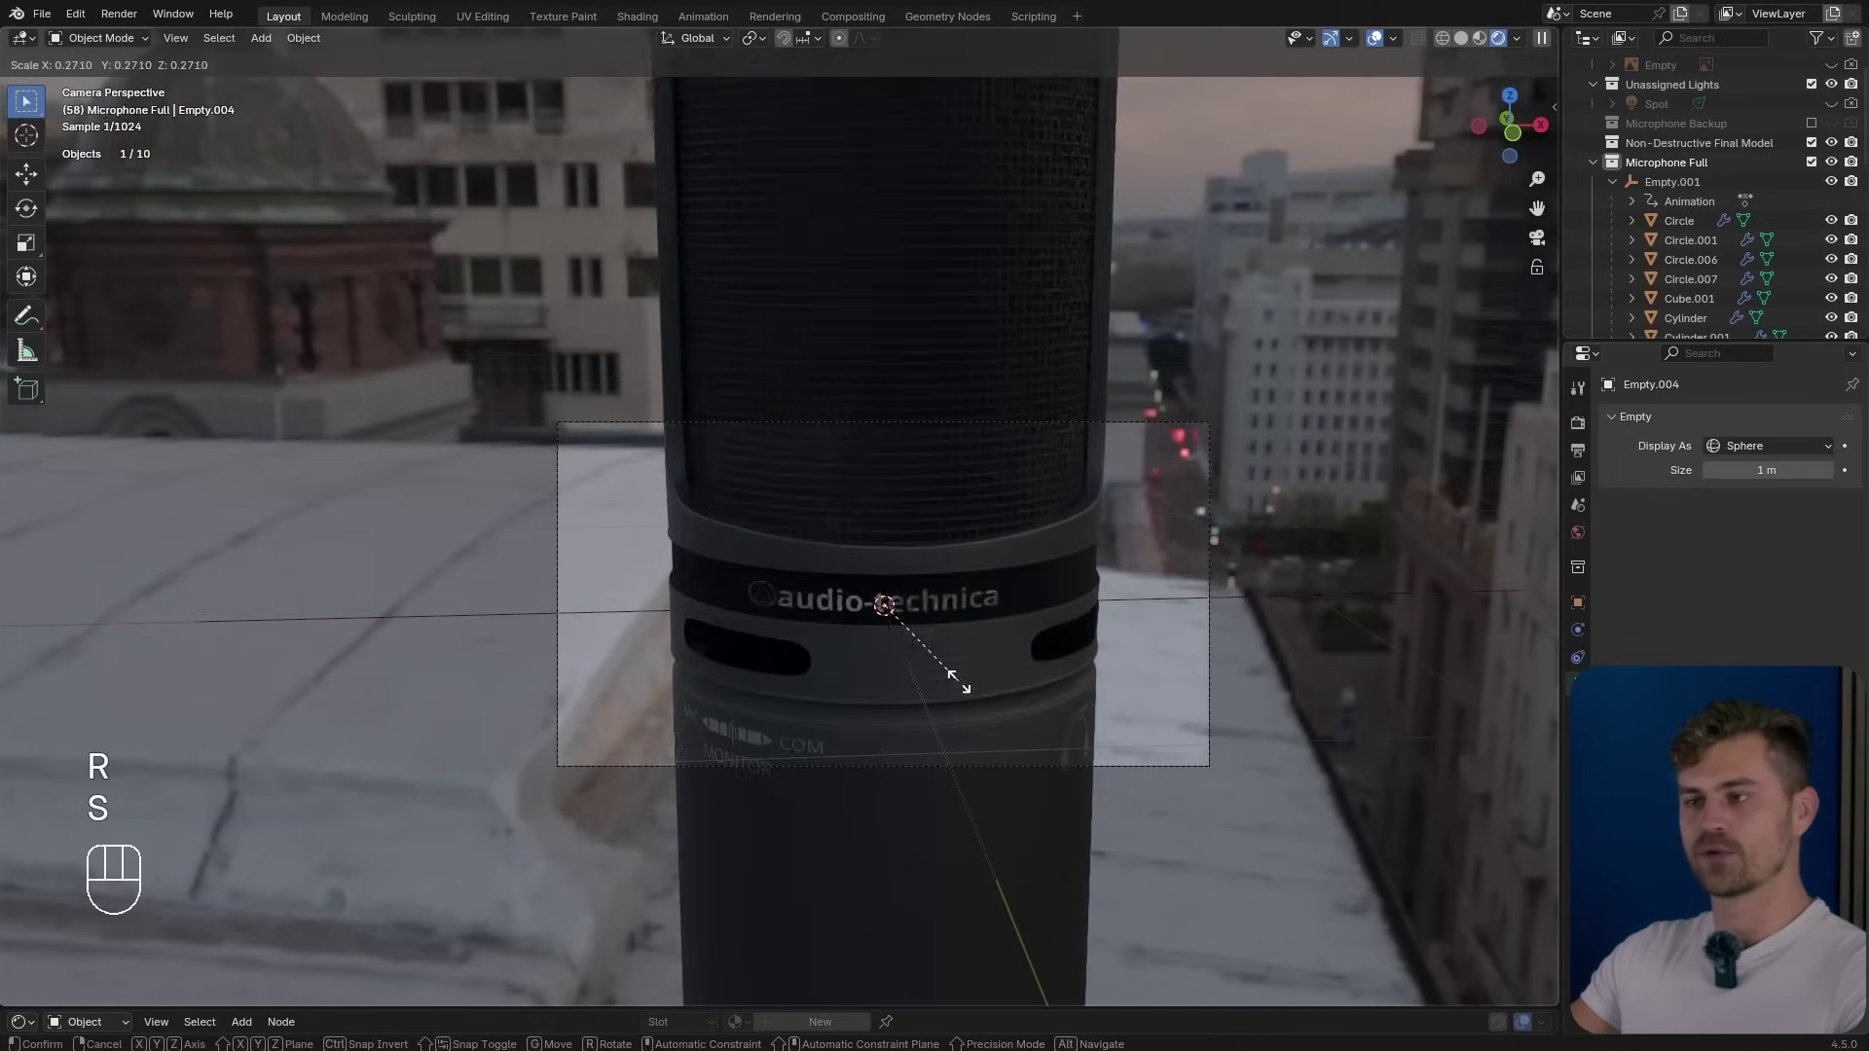
left_click(960, 671)
Try rotating the sphere empty about the global Z axis to orbit the camera around the microphone.
key("r")
key("z")
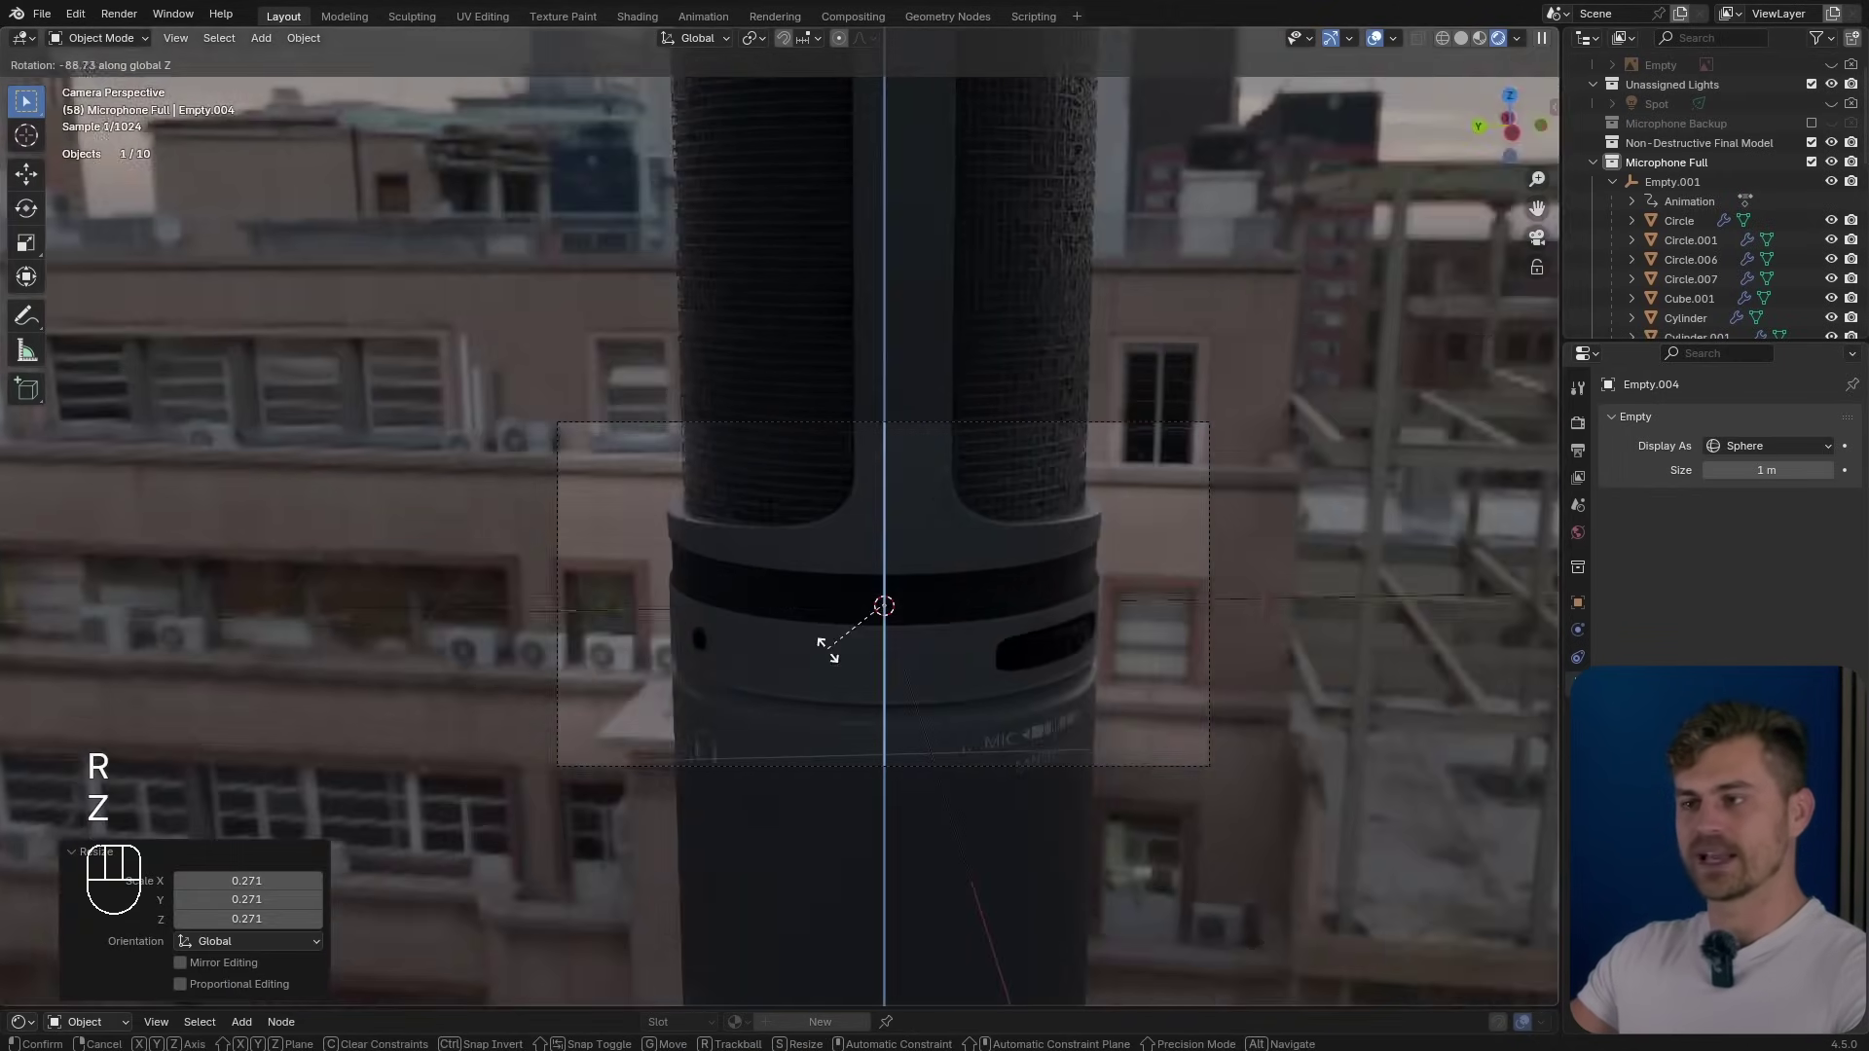
left_click(854, 659)
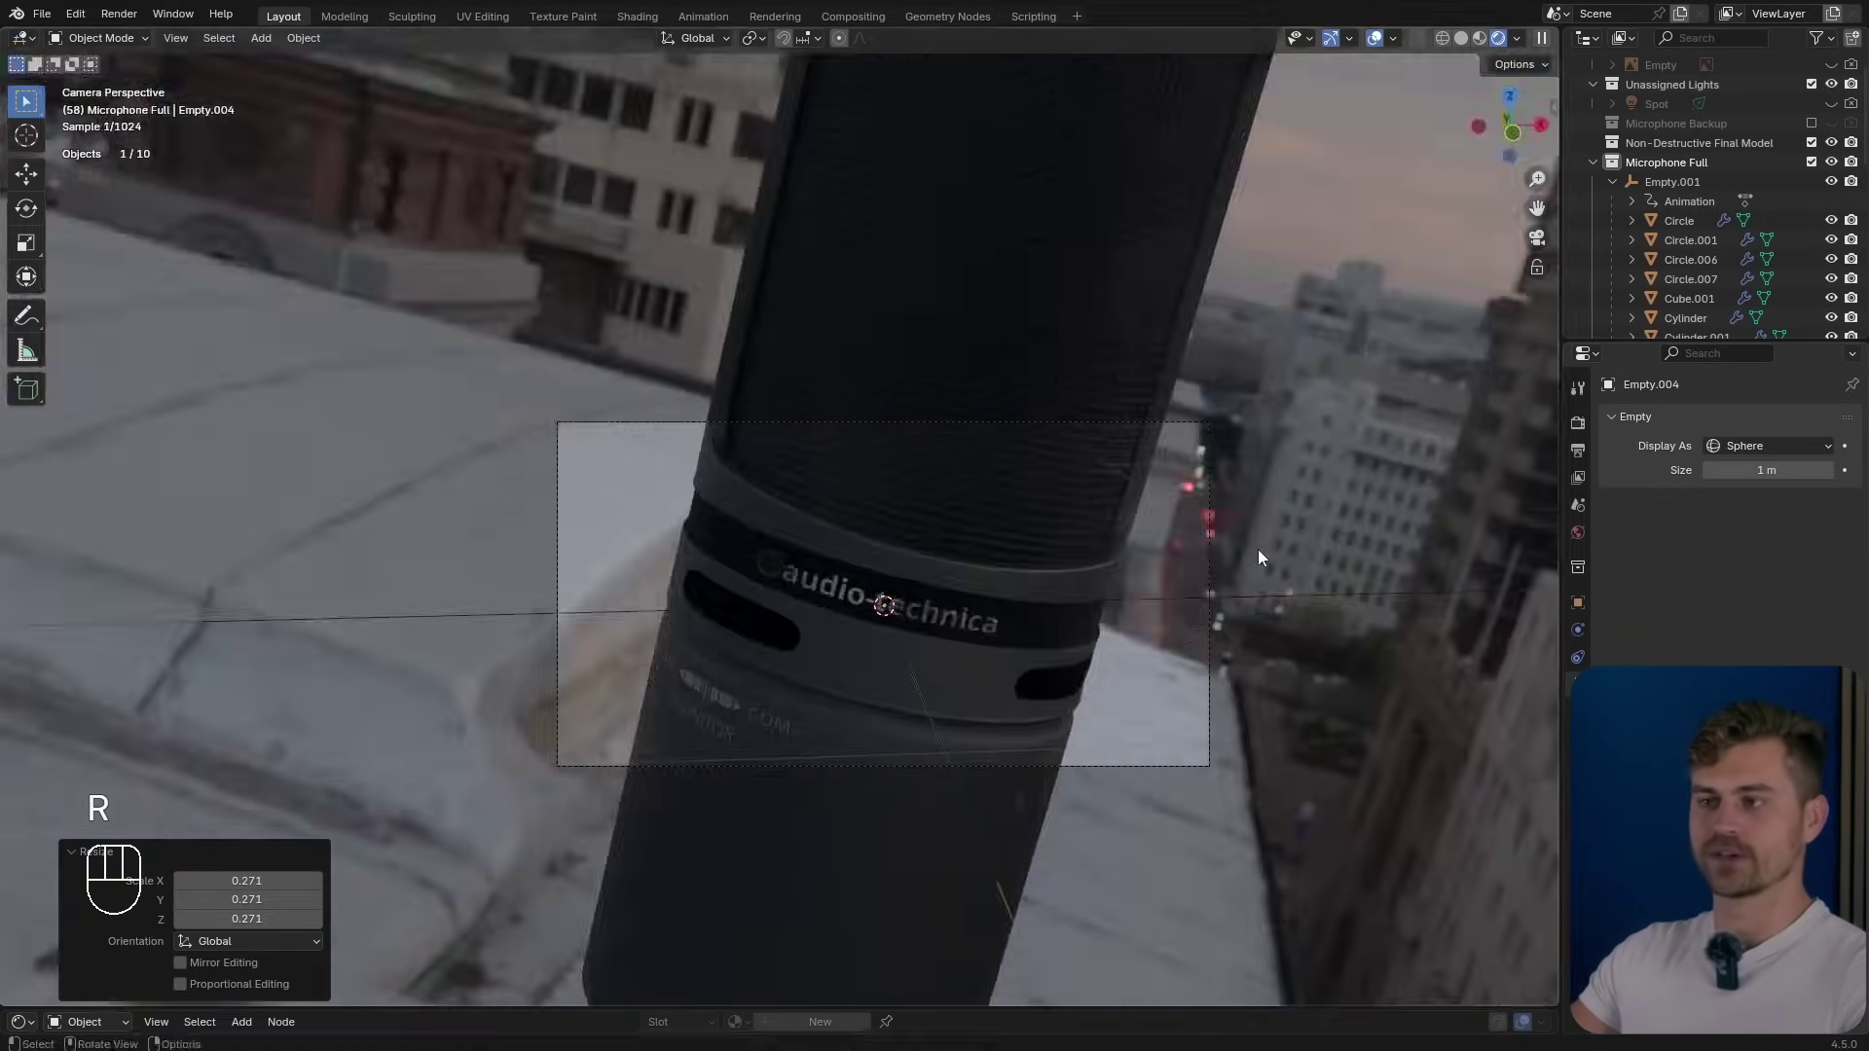
Scale the sphere empty by about 3.069 to move the camera away from the microphone.
key("s")
key("s")
left_click(350, 543)
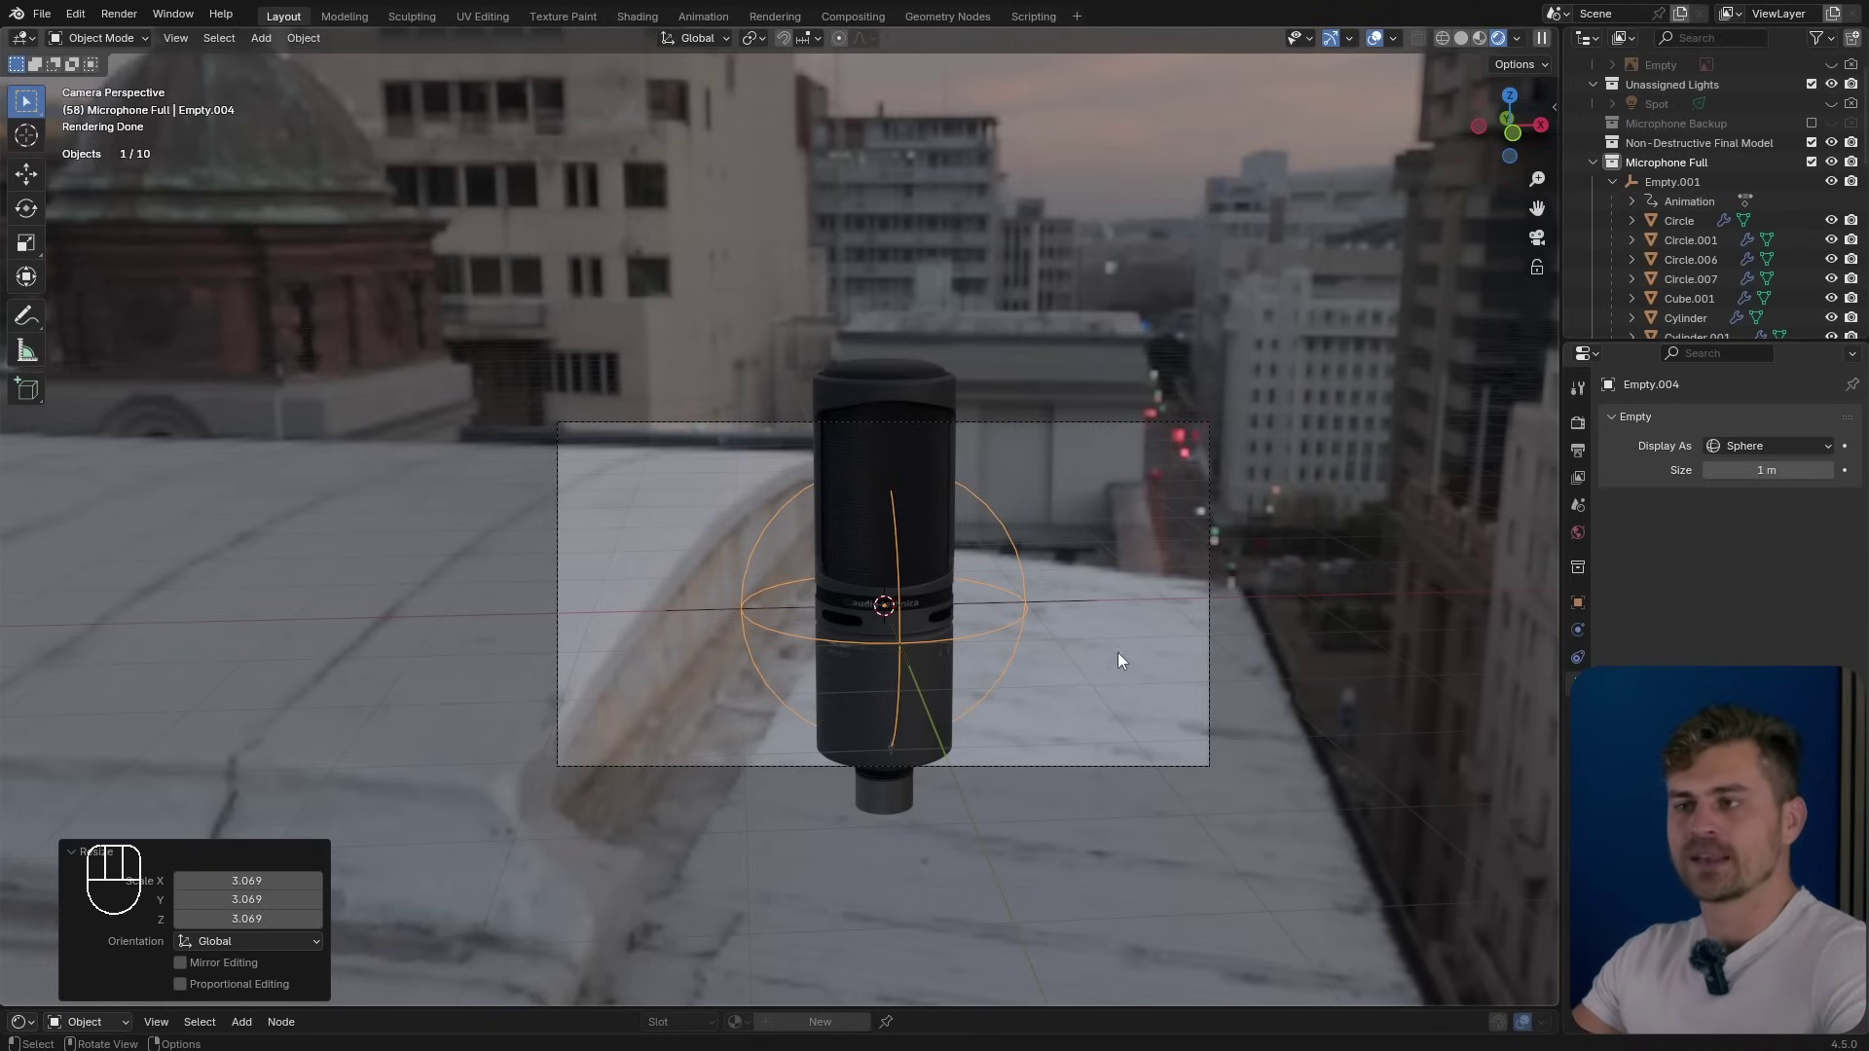
Enlarge the editor area below the viewport, switch it to the Timeline and go to frame 1.
left_click_drag(428, 1007, 438, 790)
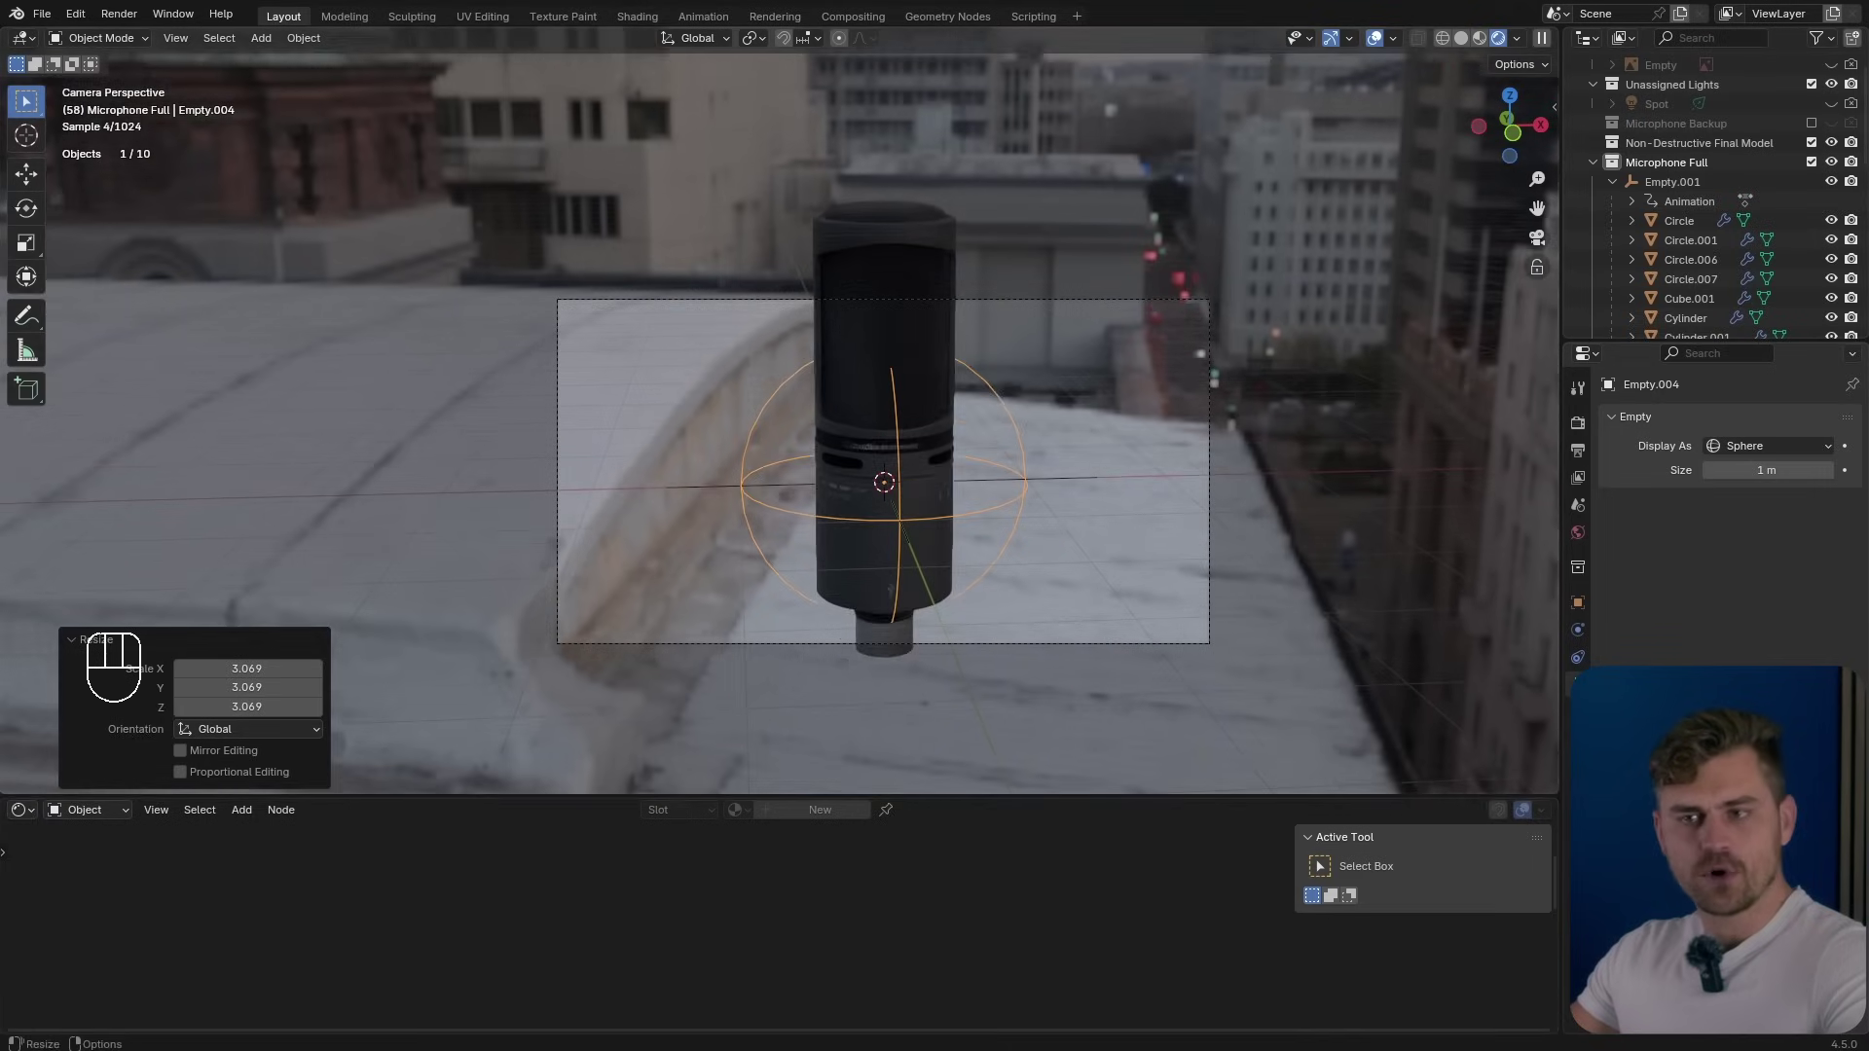
left_click(23, 809)
left_click(276, 884)
left_click(115, 839)
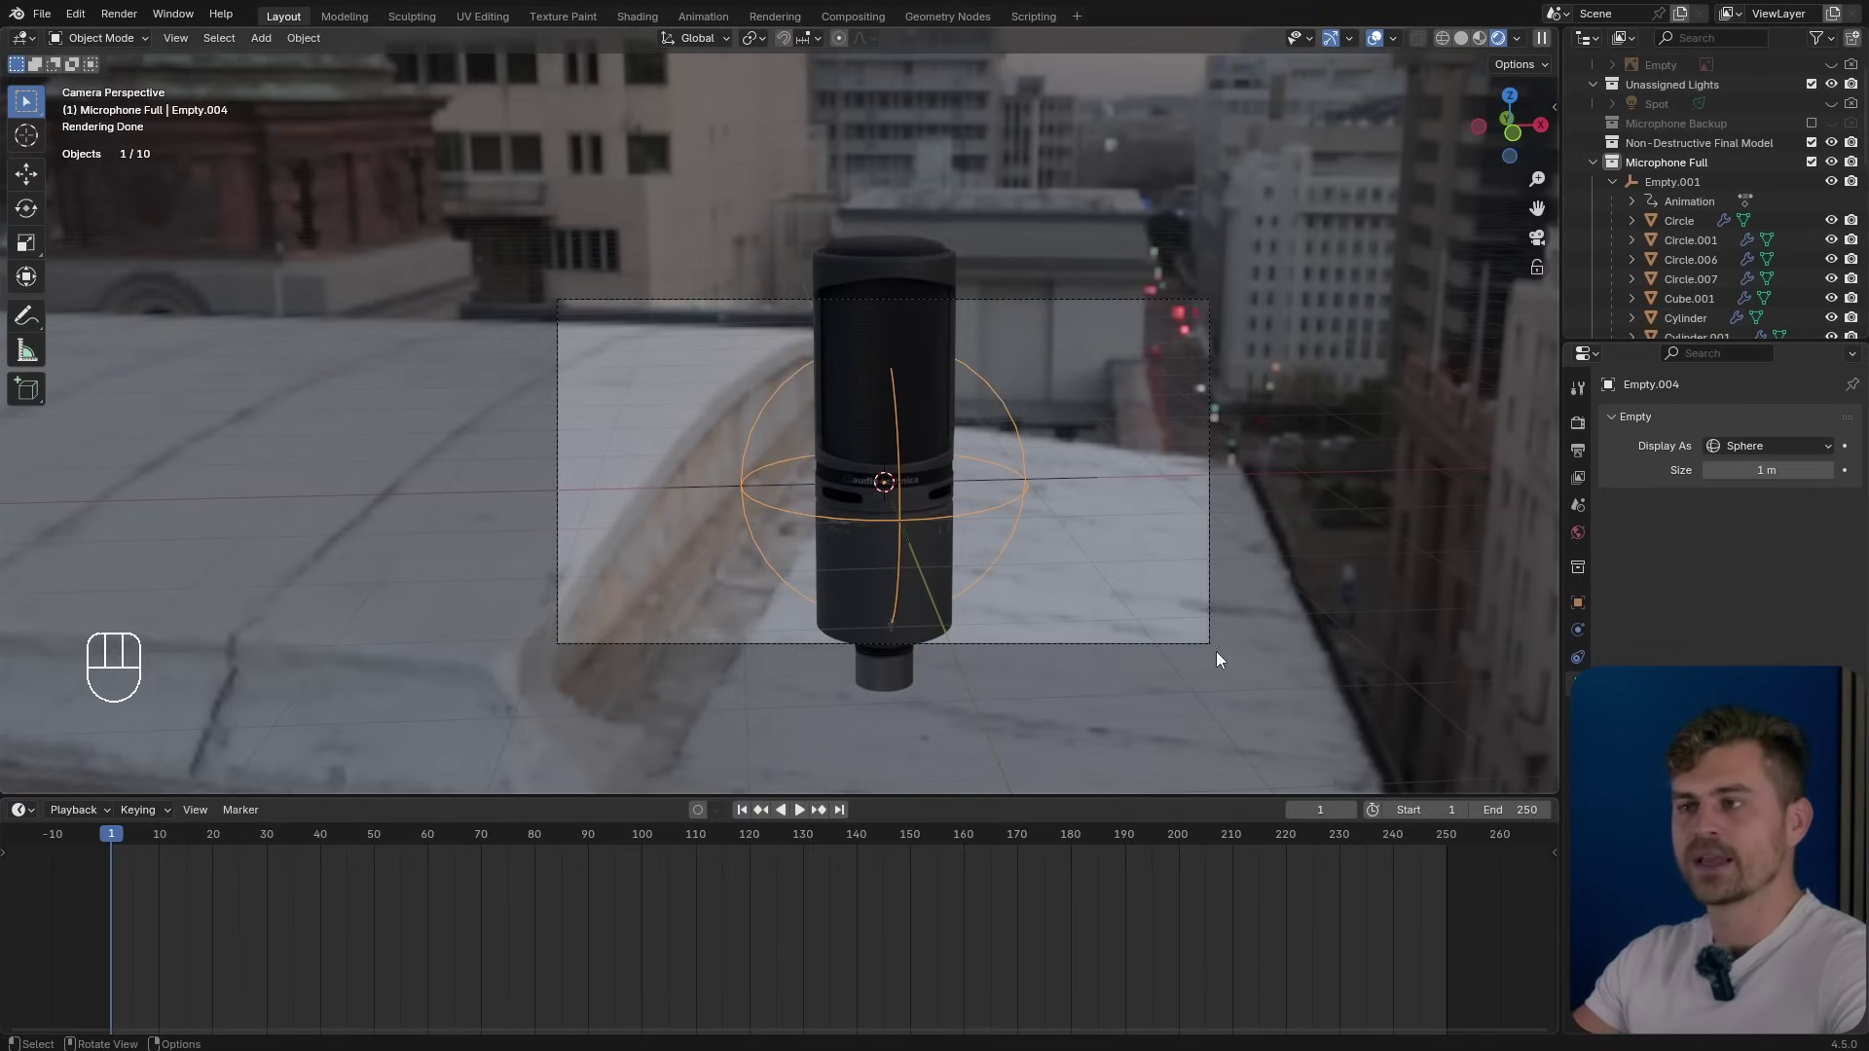
Scale the sphere empty by about 0.241, and rotate it 9.93° about global X and -13.7° about the view axis.
key("s")
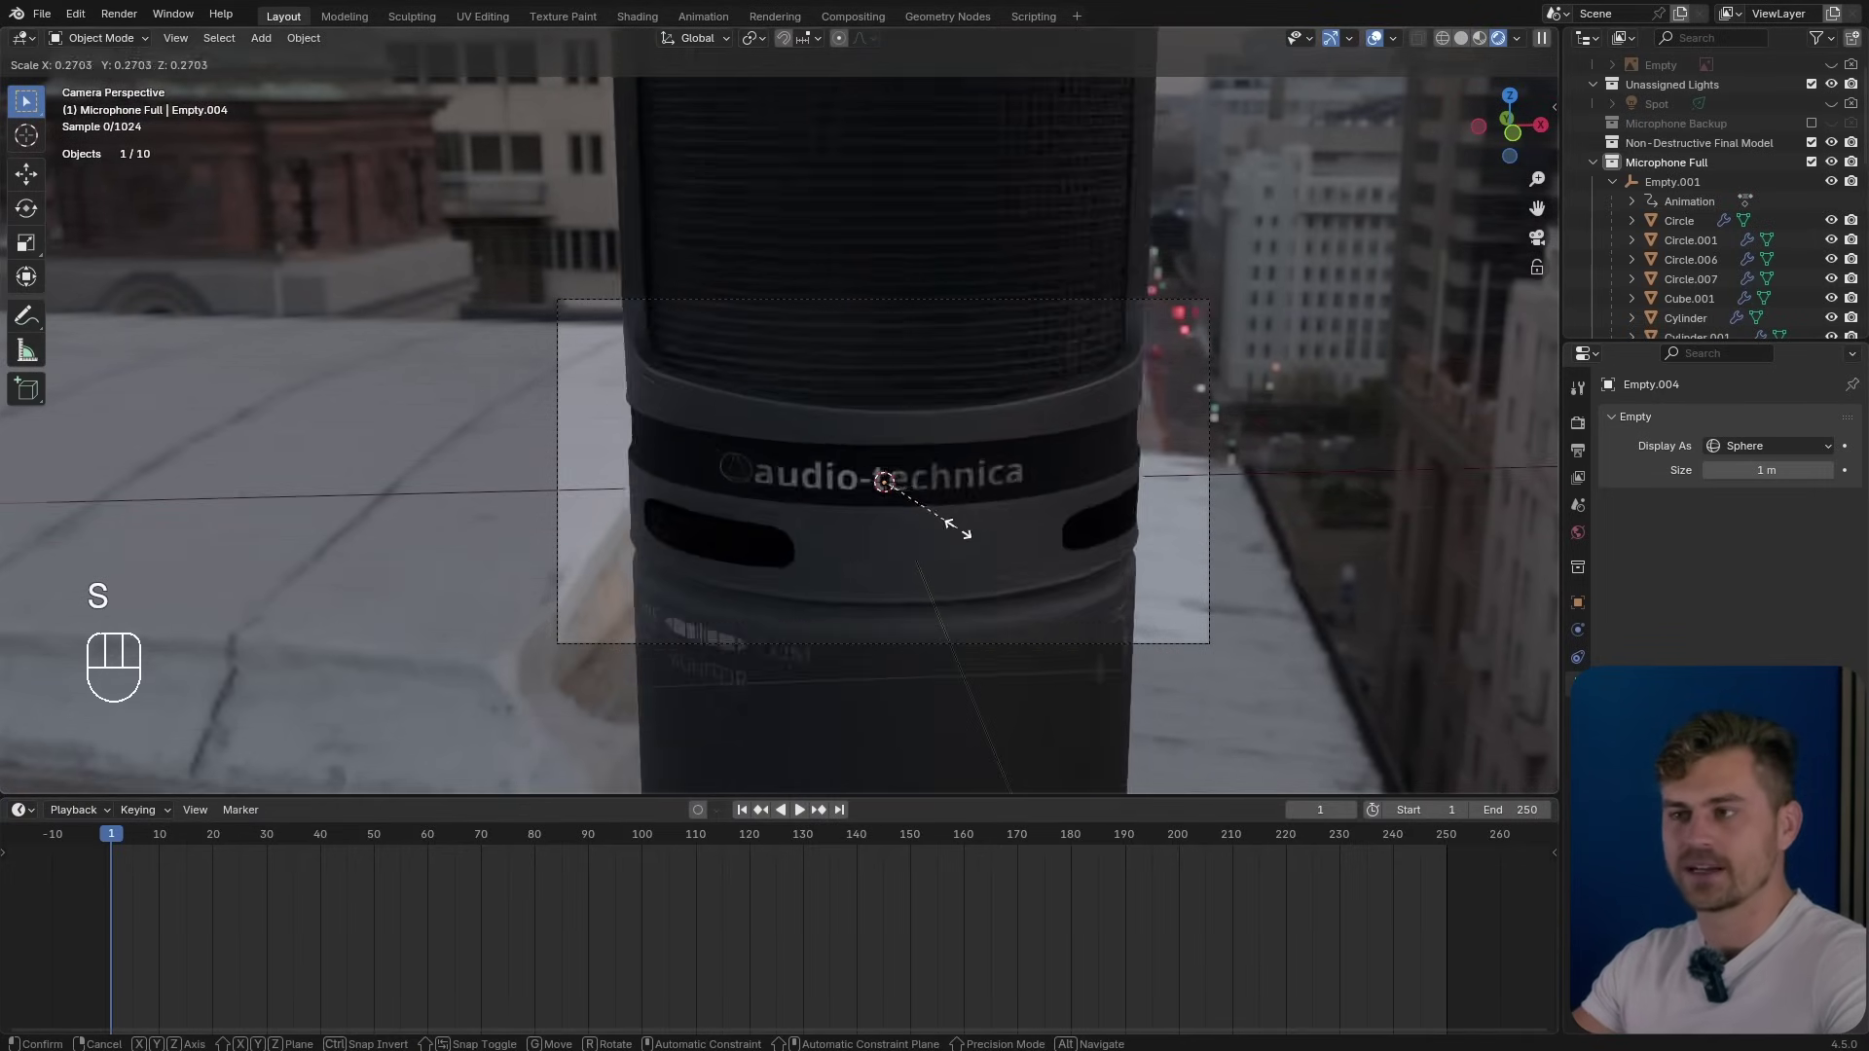
left_click(943, 530)
key("r")
key("x")
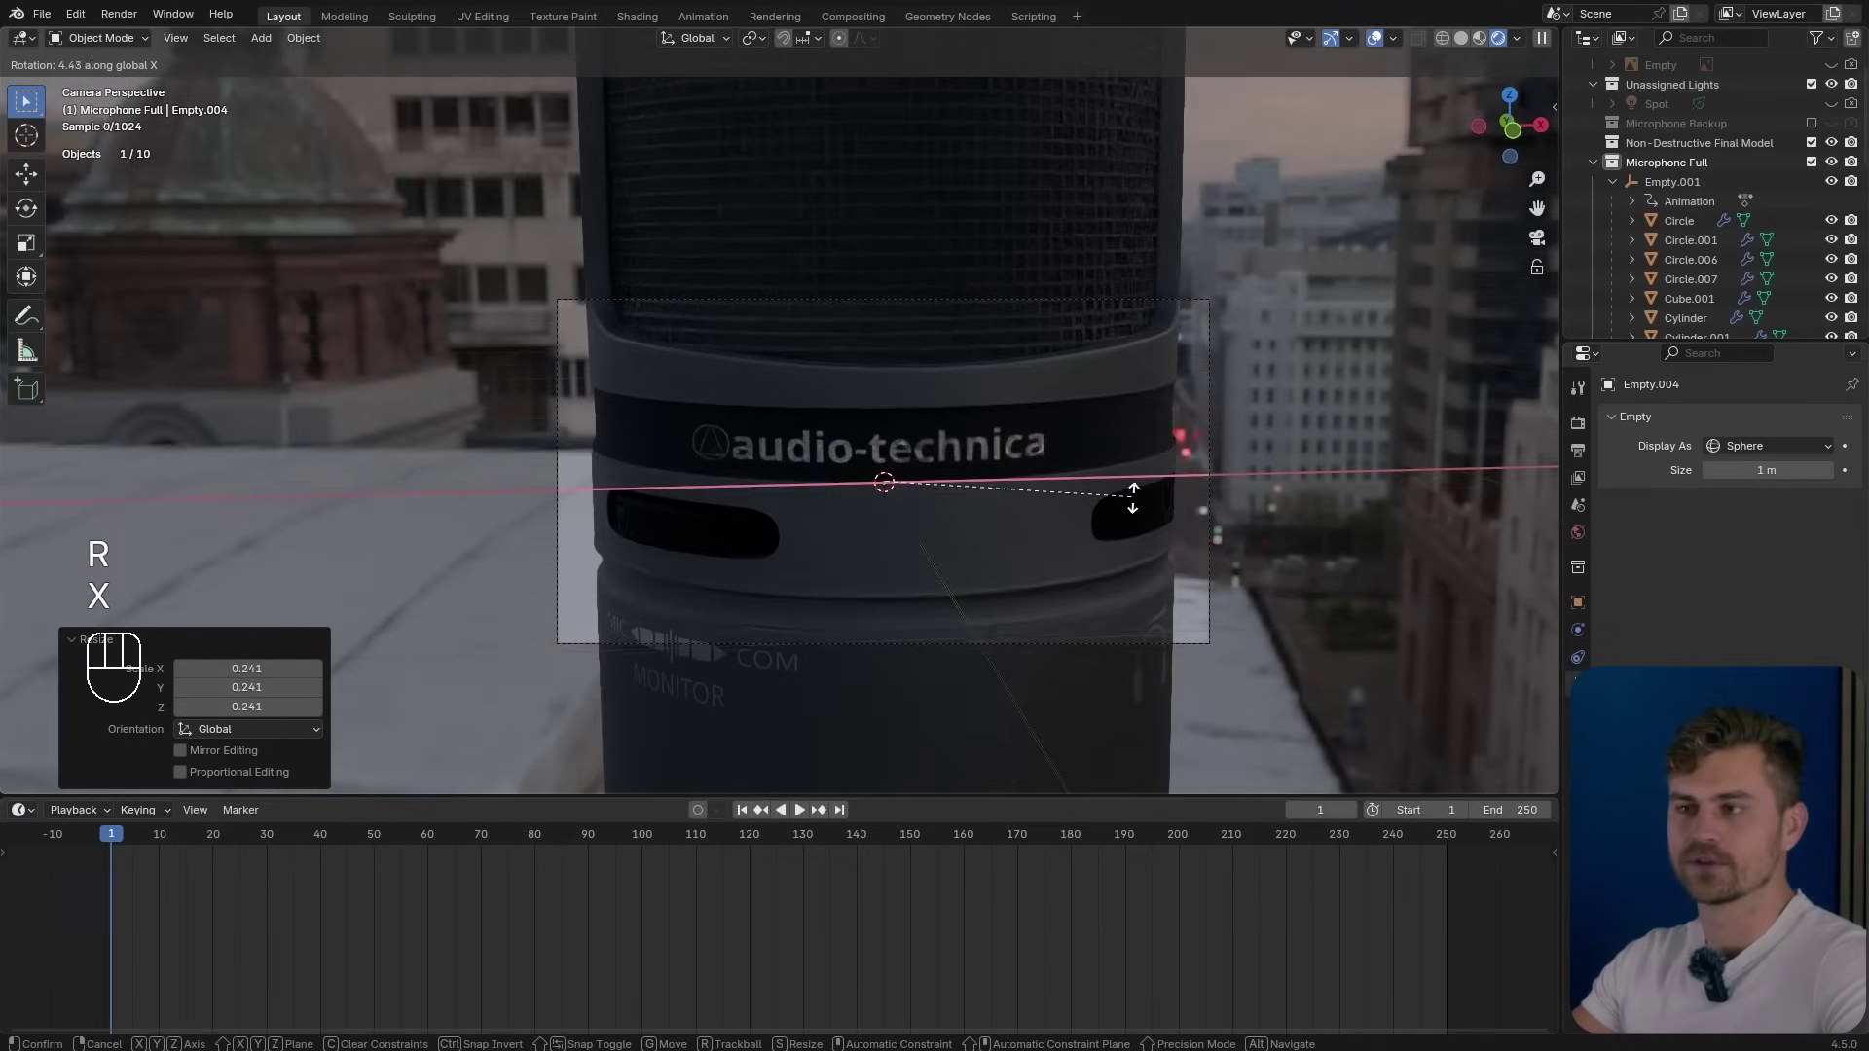
left_click(1137, 516)
key("r")
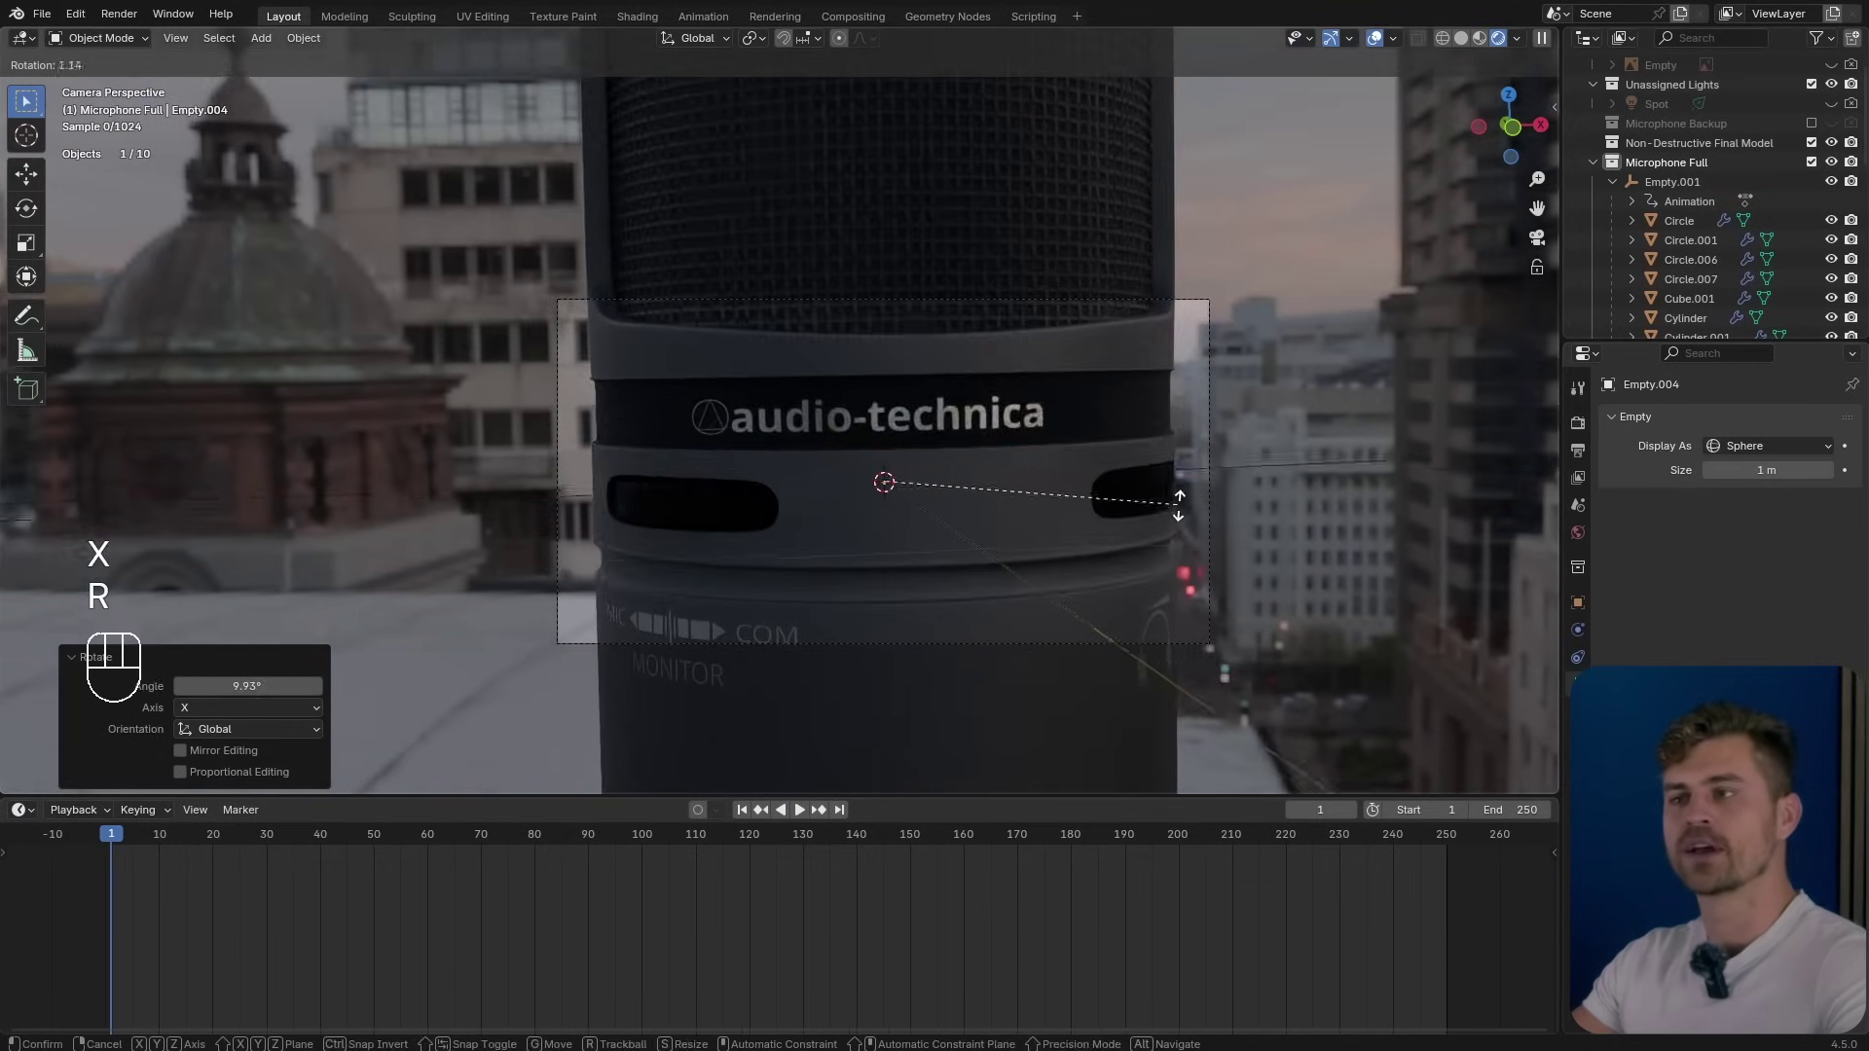
left_click(1239, 418)
Try rotating the sphere empty about its Z, X and Y axes, switching between axis orientations.
key("r")
key("z")
key("z")
key("x")
key("x")
key("y")
key("y")
key("z")
key("z")
right_click(1249, 503)
Rotate the sphere empty -37.7° about the global Z axis.
key("r")
key("z")
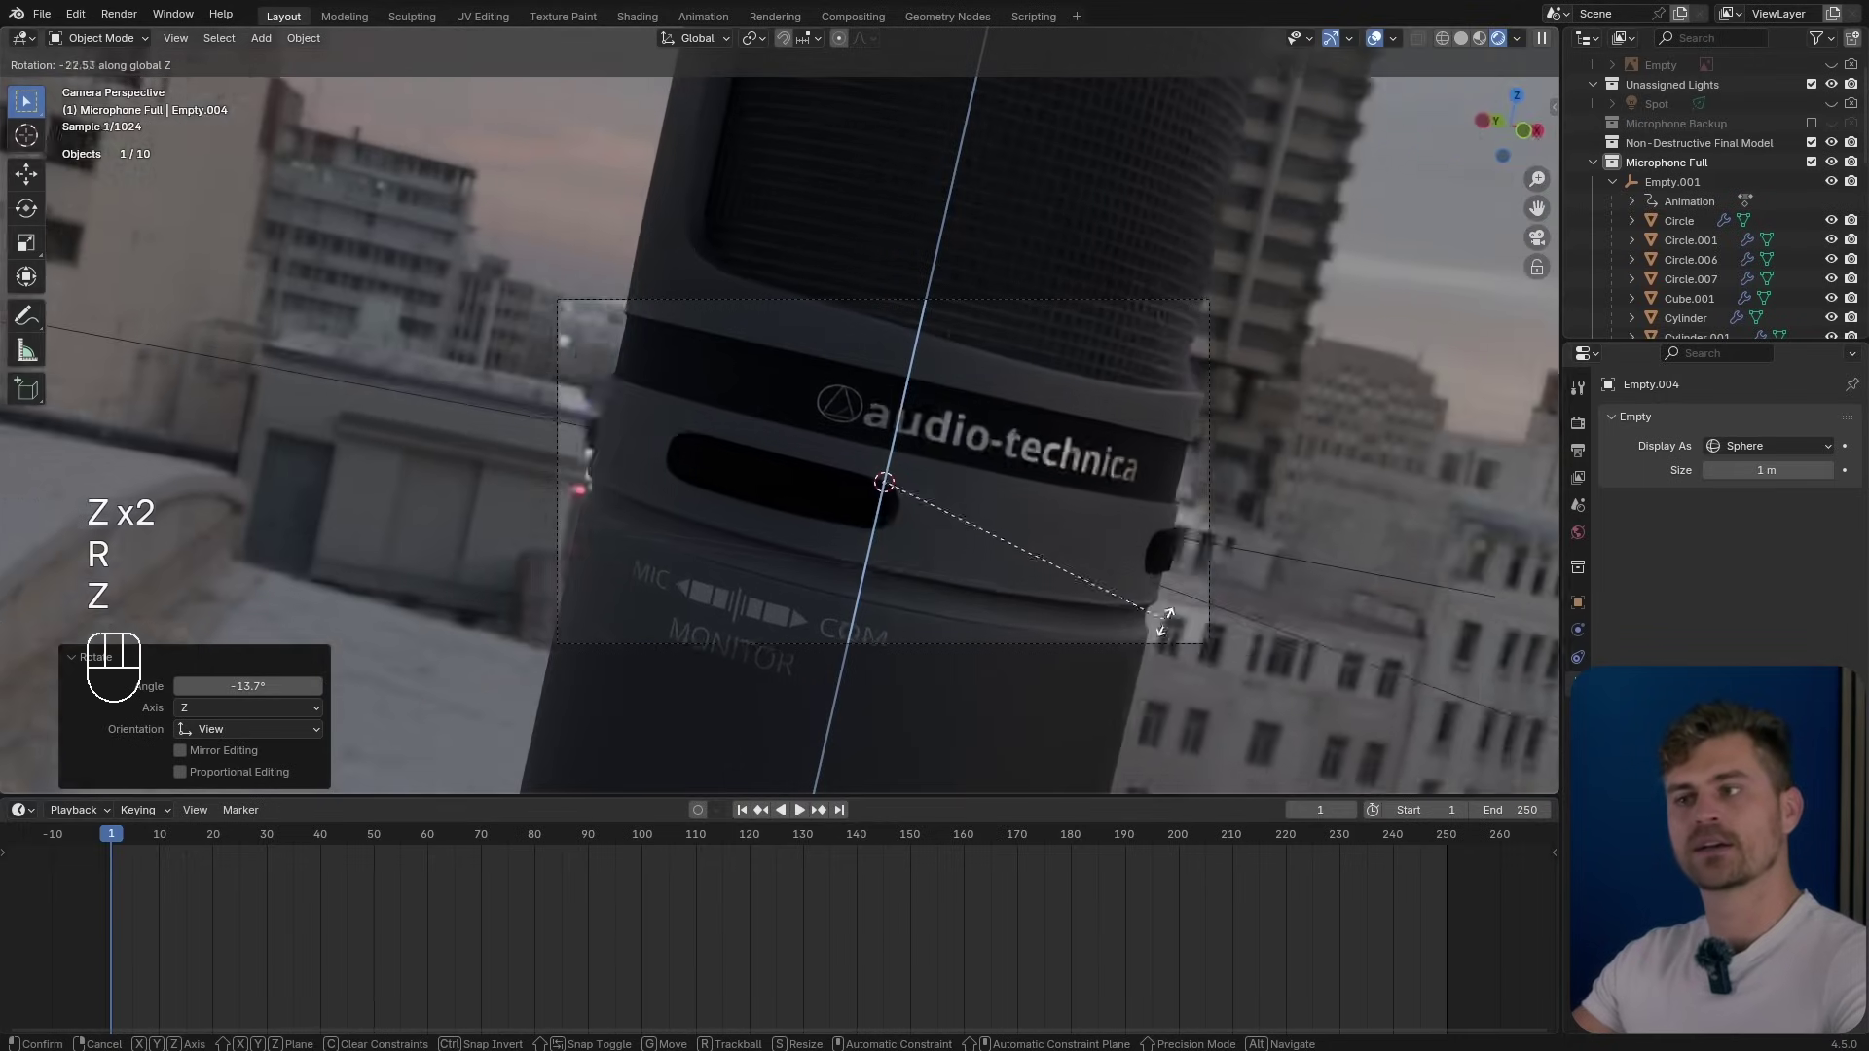
left_click(1116, 683)
Move the sphere empty in the view orientation by about -0.370 m in X and 0.027 m in Y, and keyframe it at frame 1.
key("g")
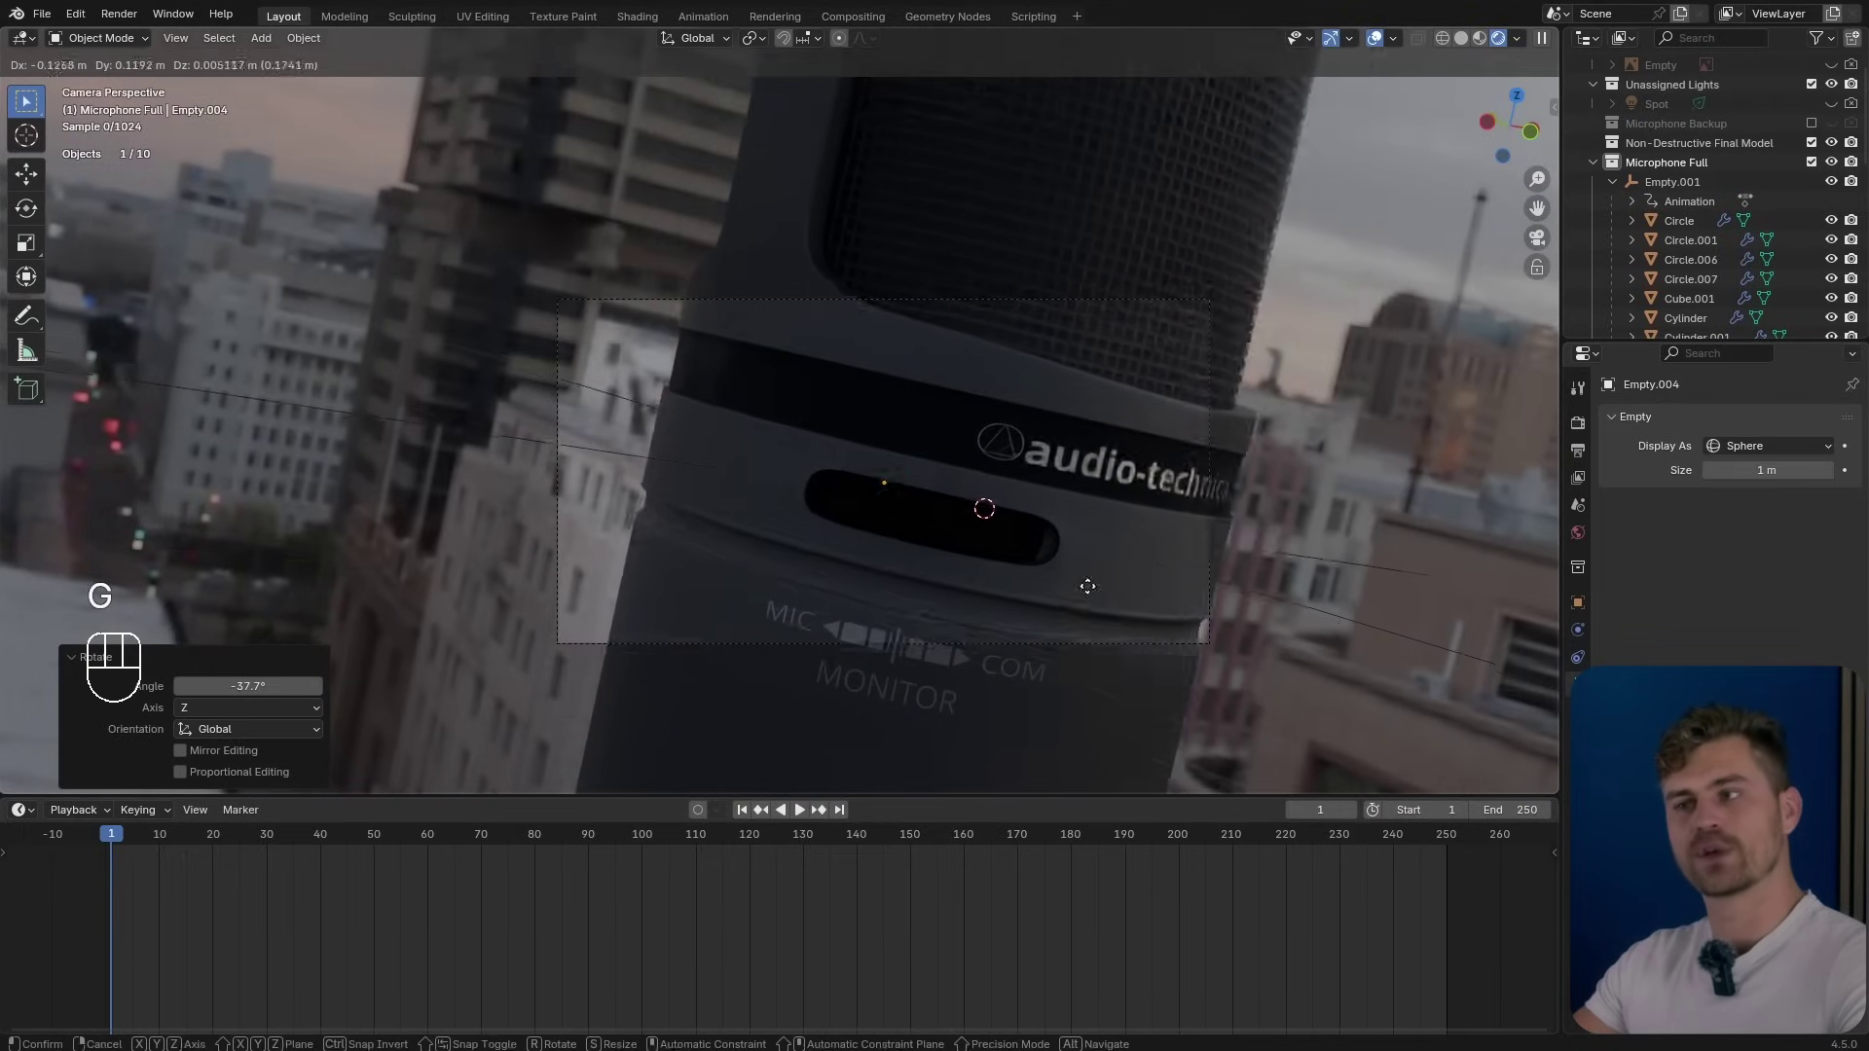
mouse_move(1072, 584)
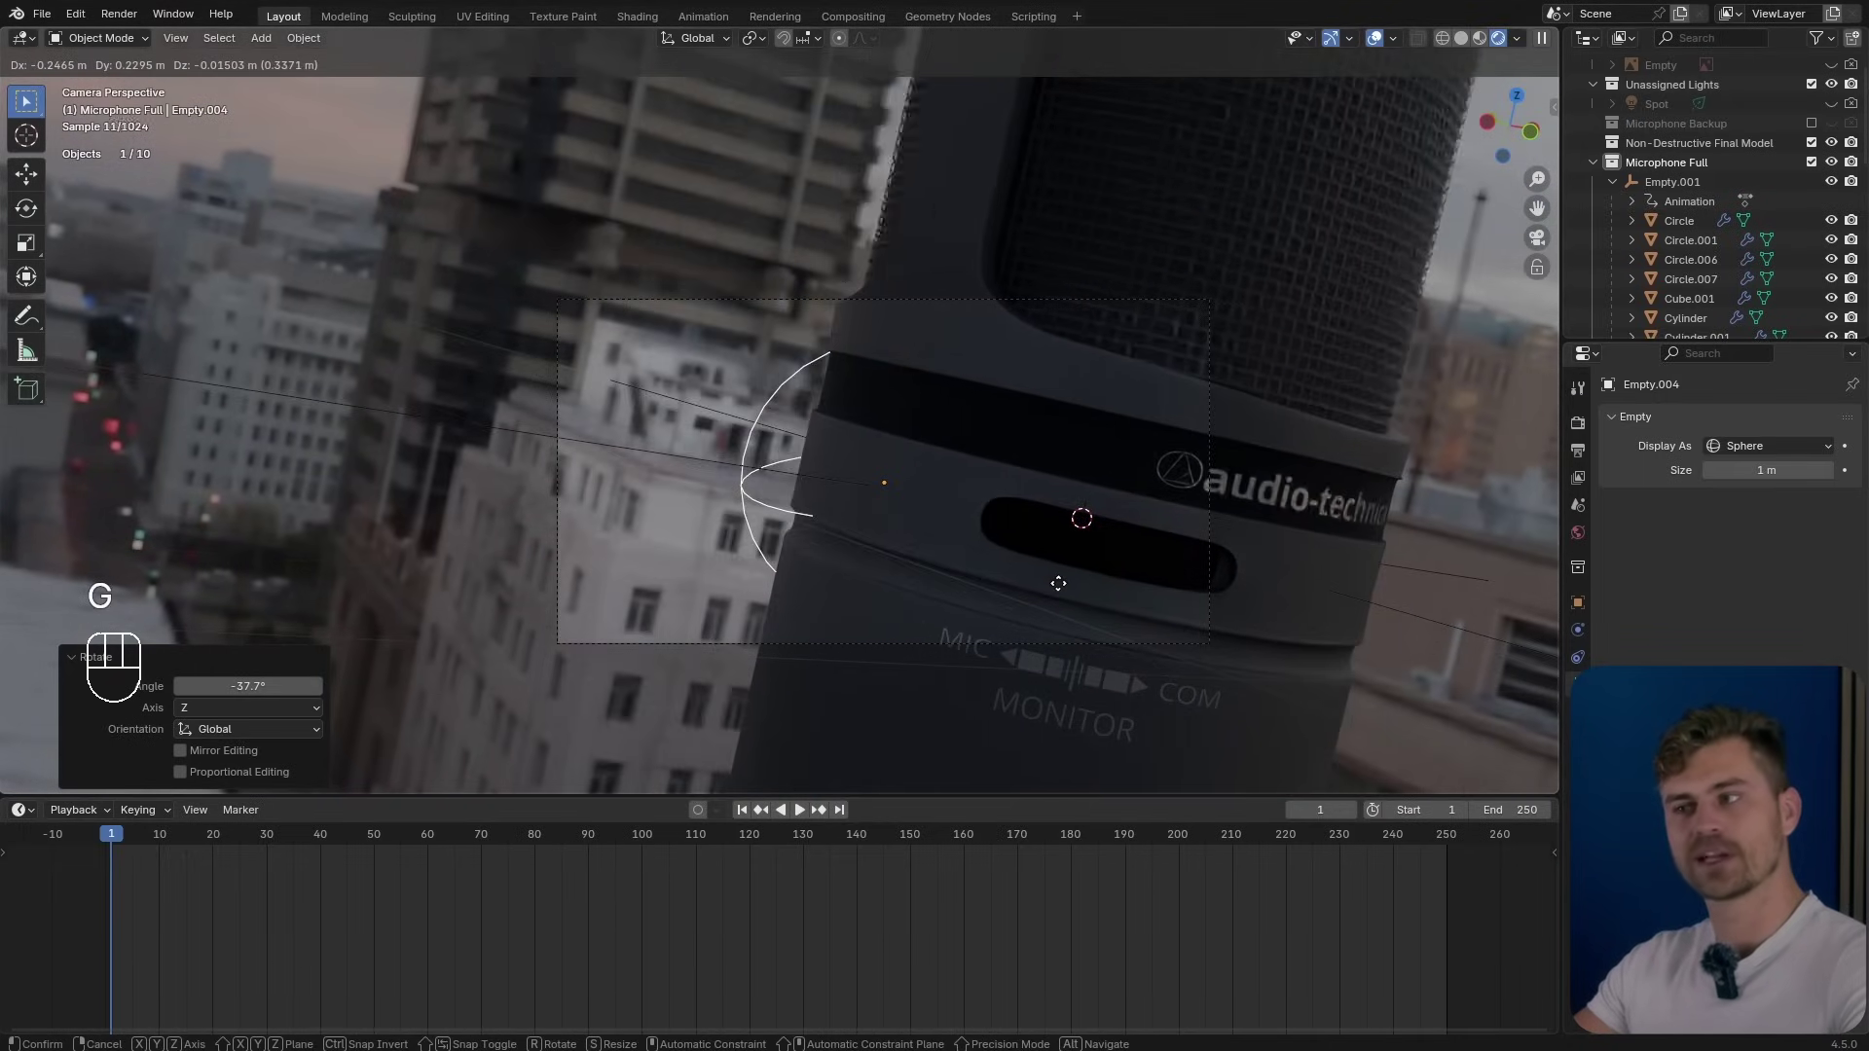
left_click(1059, 590)
key("g")
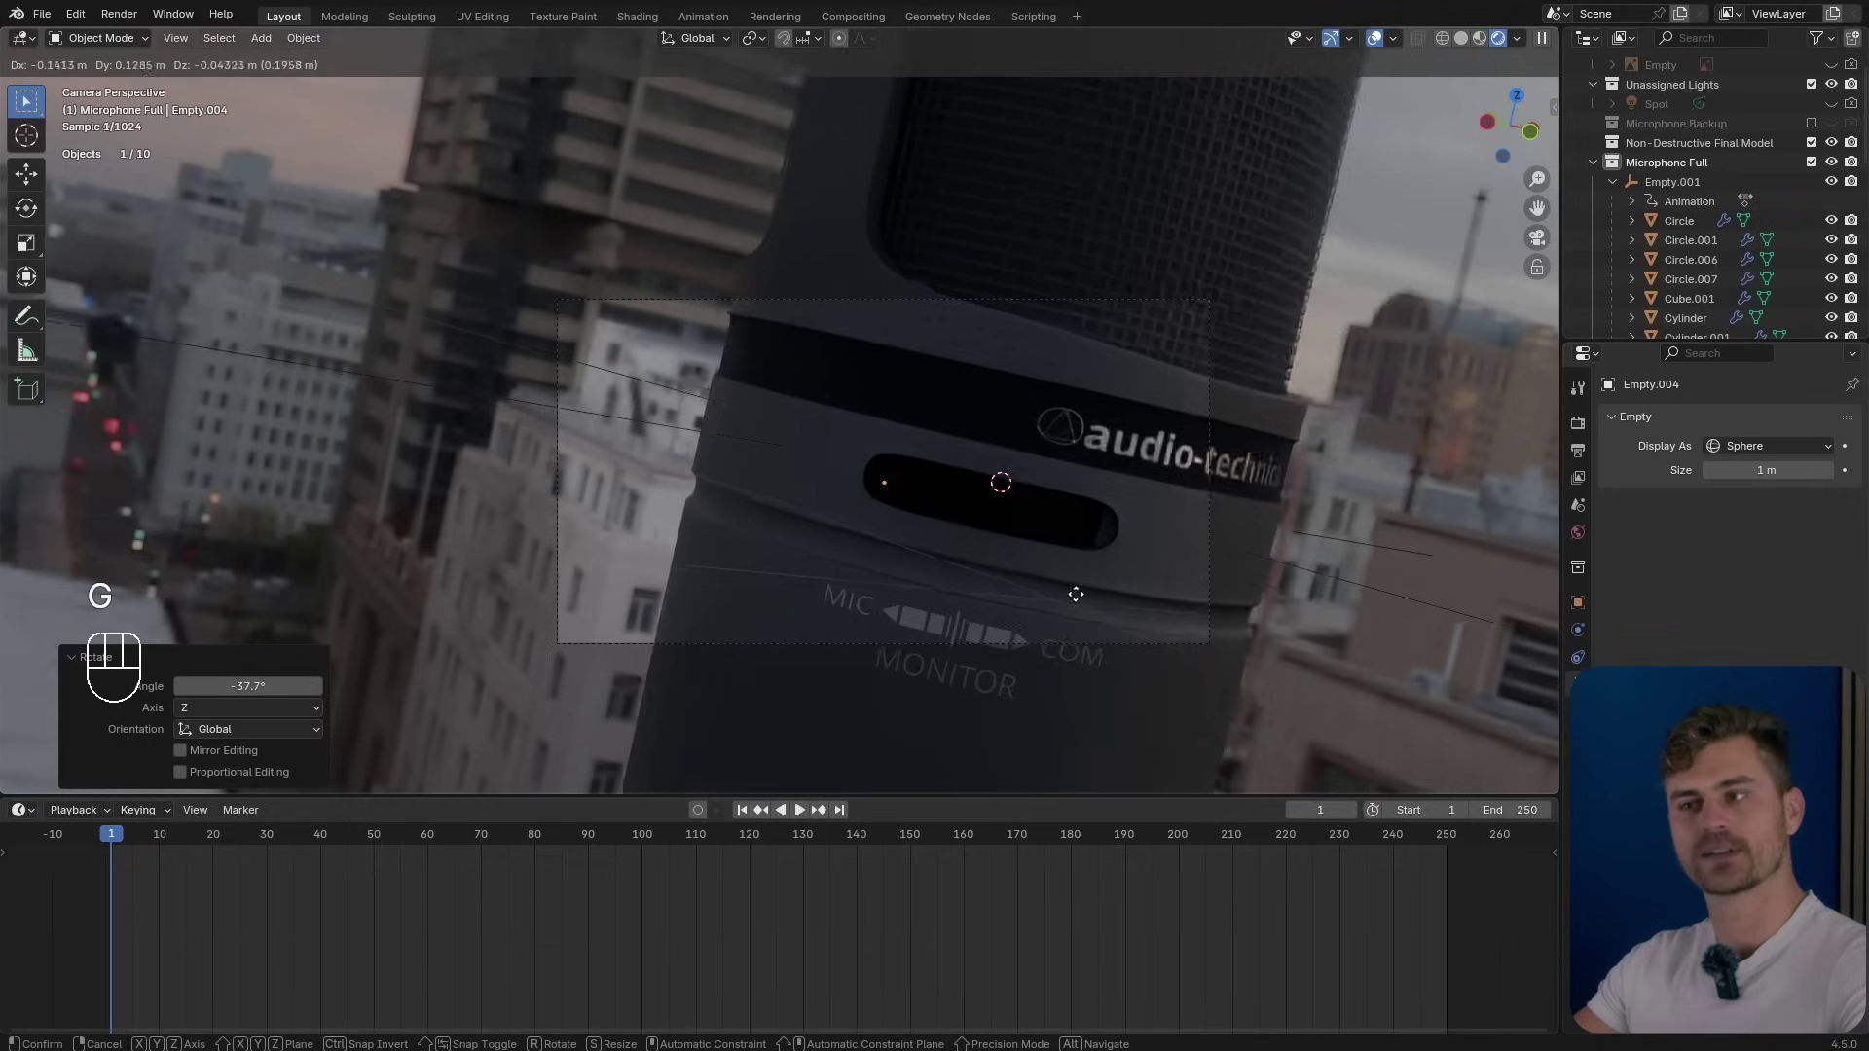
left_click(1047, 597)
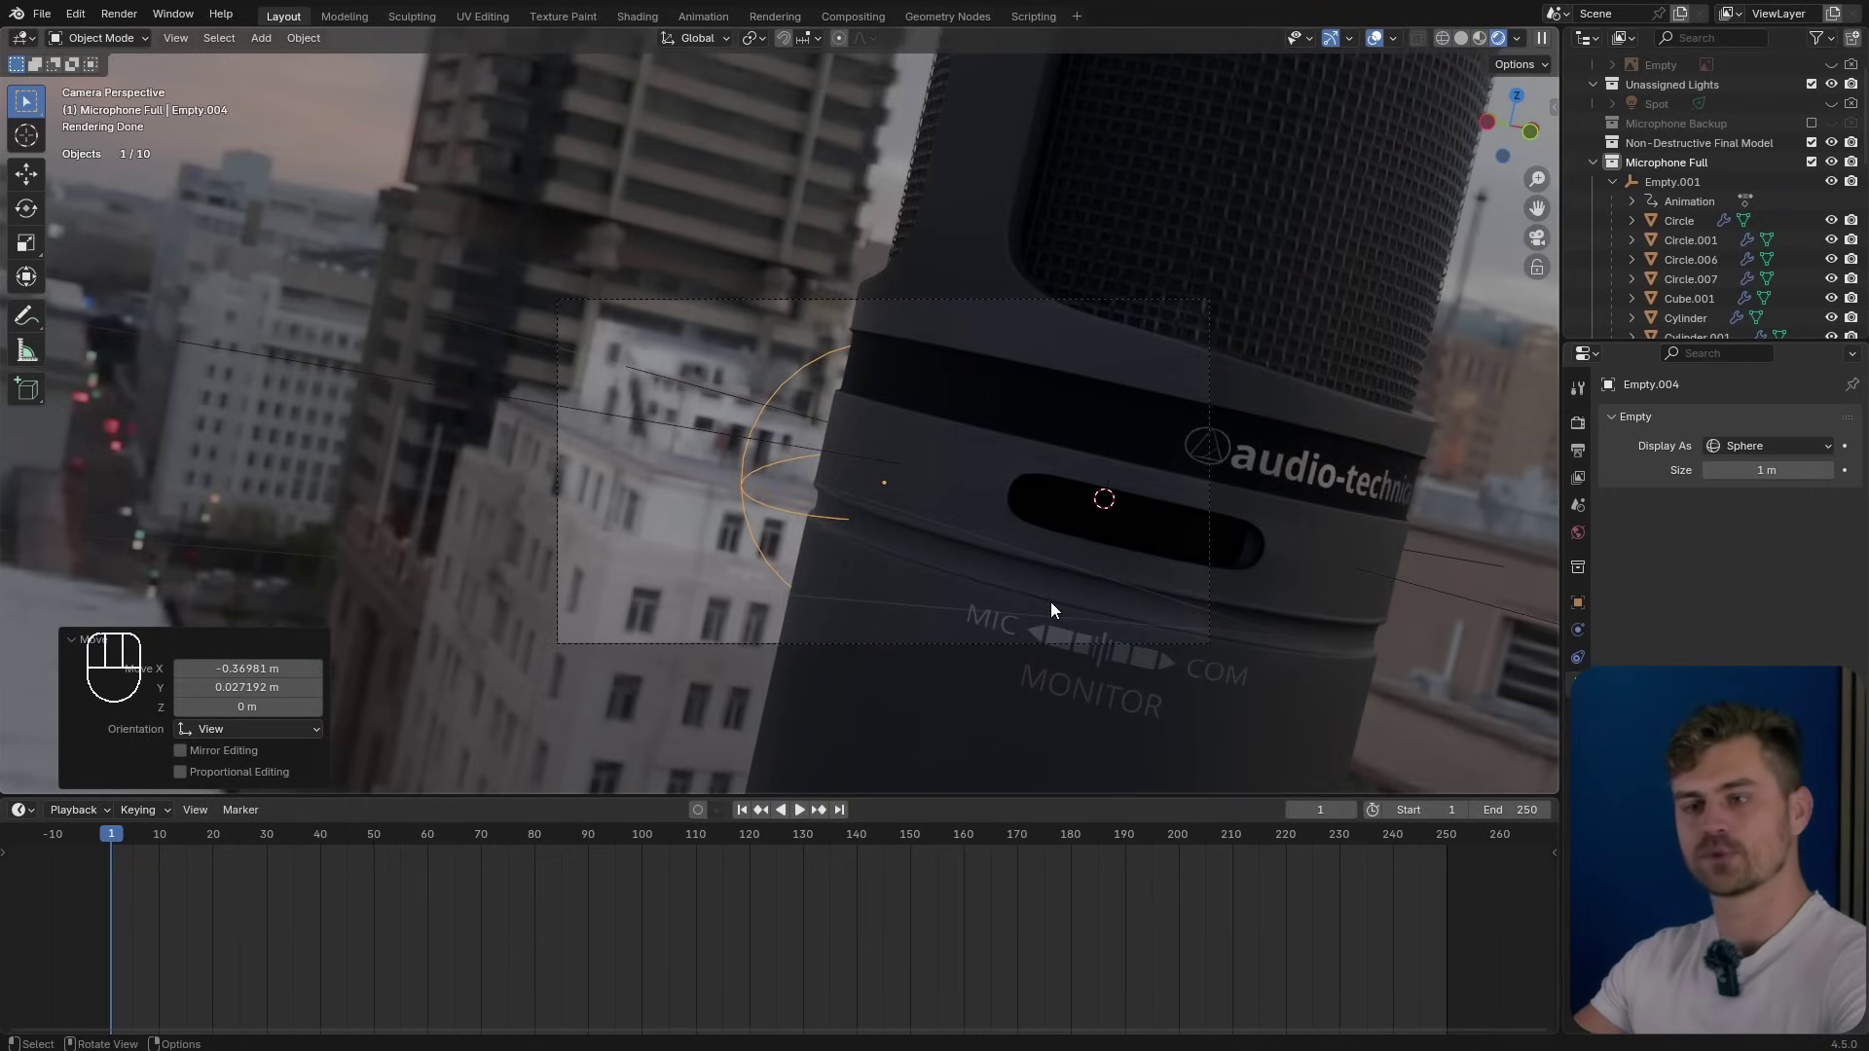
key("i")
Go to frame 72, set the end frame to 72, and move the sphere empty about 0.598 m along global X.
left_click_drag(481, 838, 491, 838)
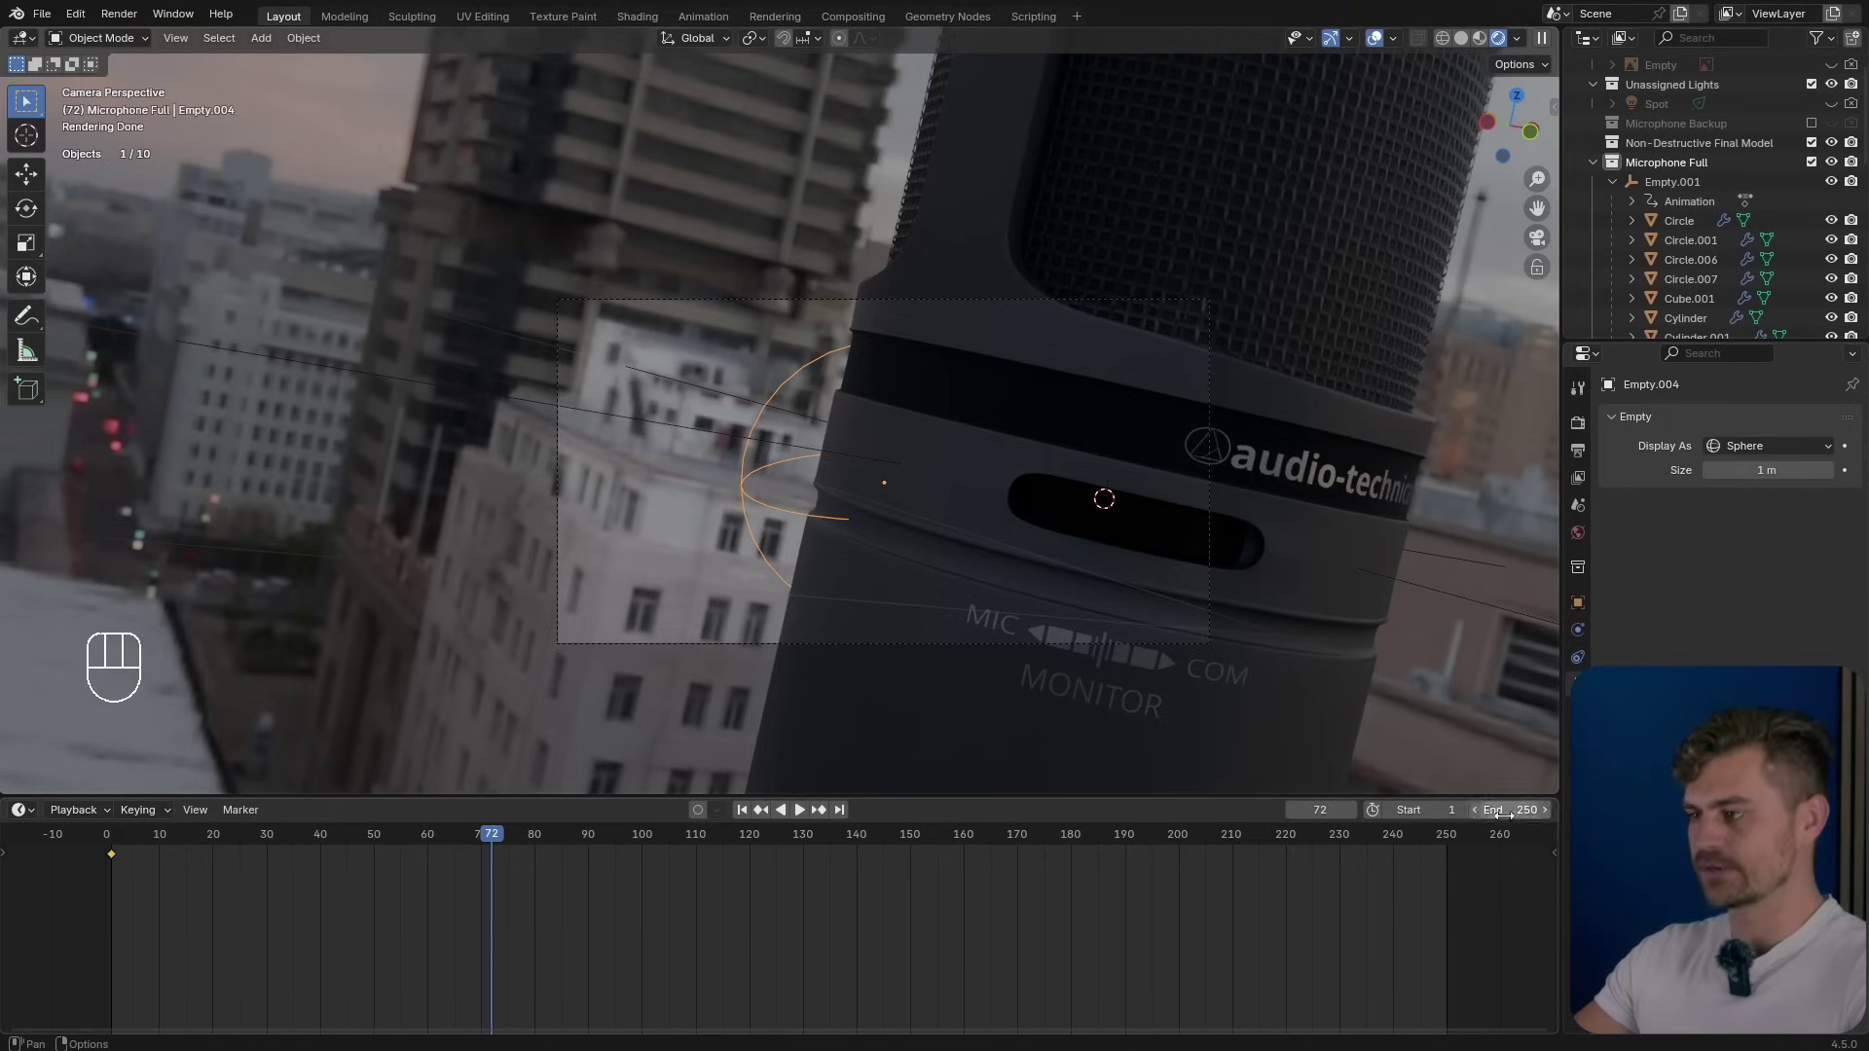
key("Return")
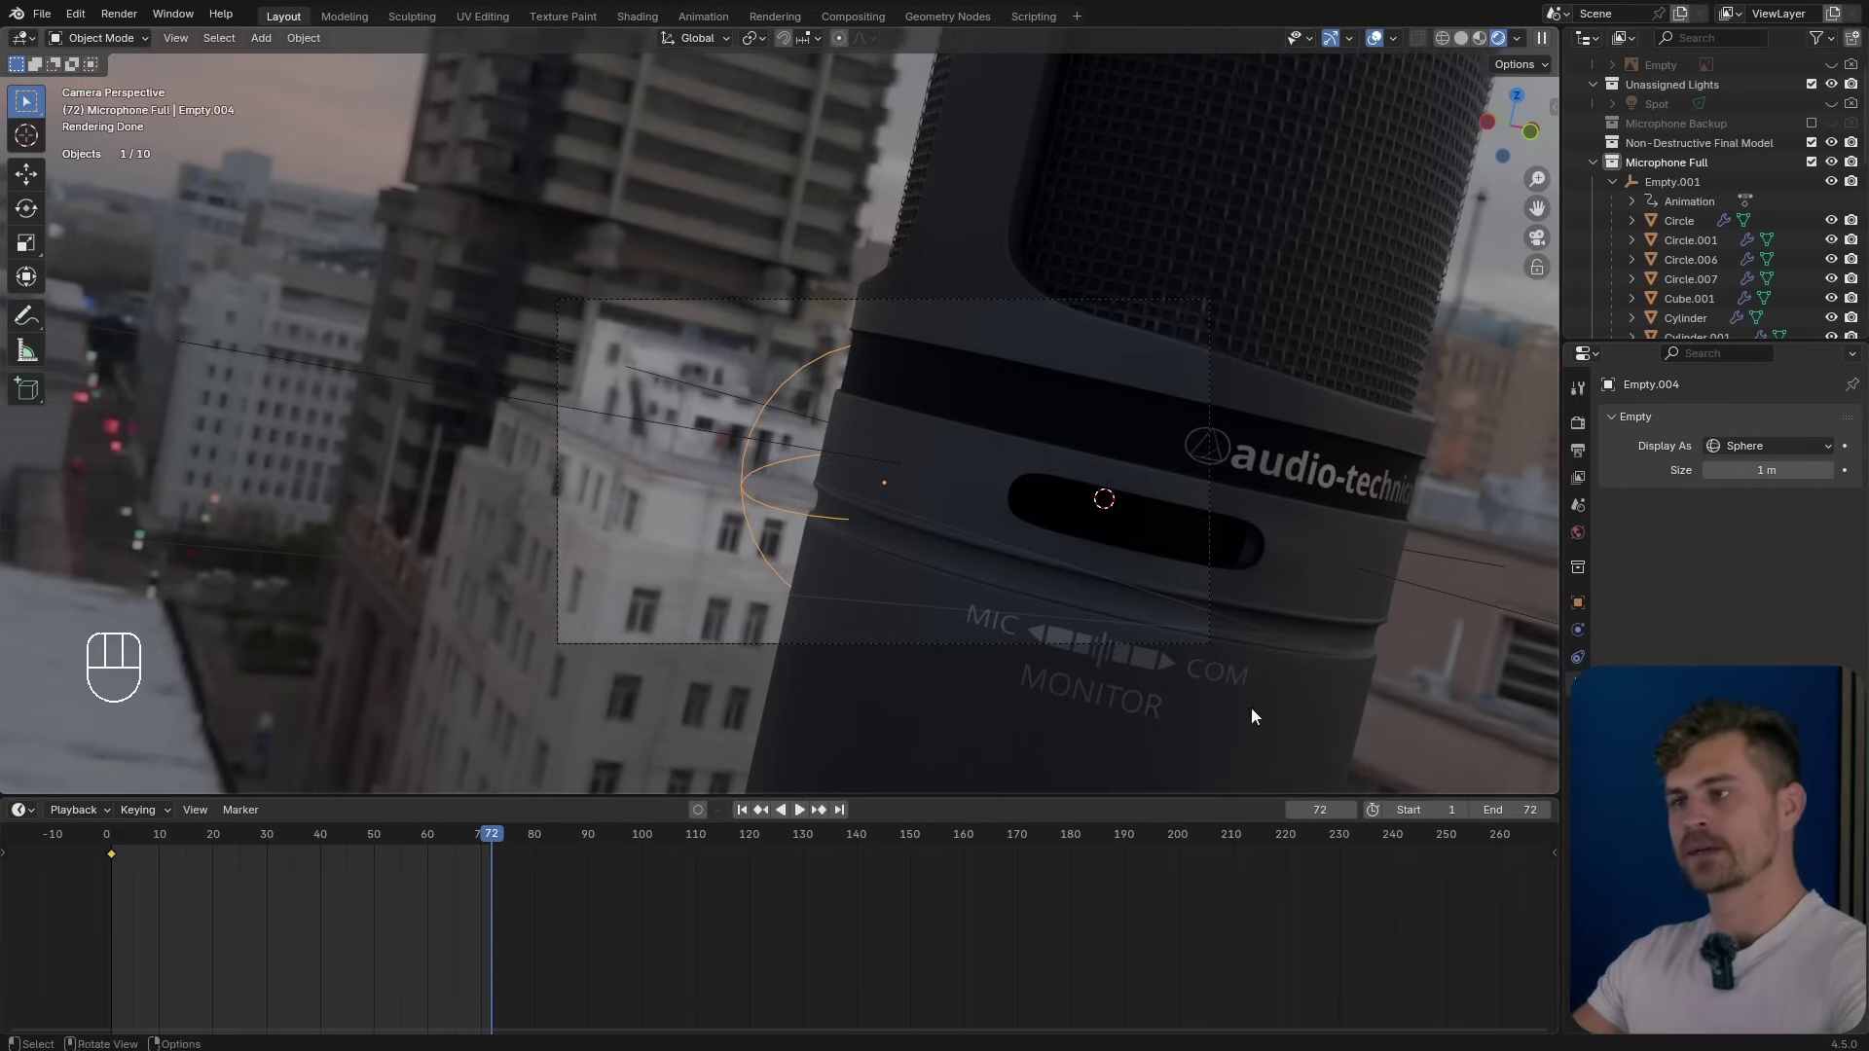
key("g")
key("y")
key("x")
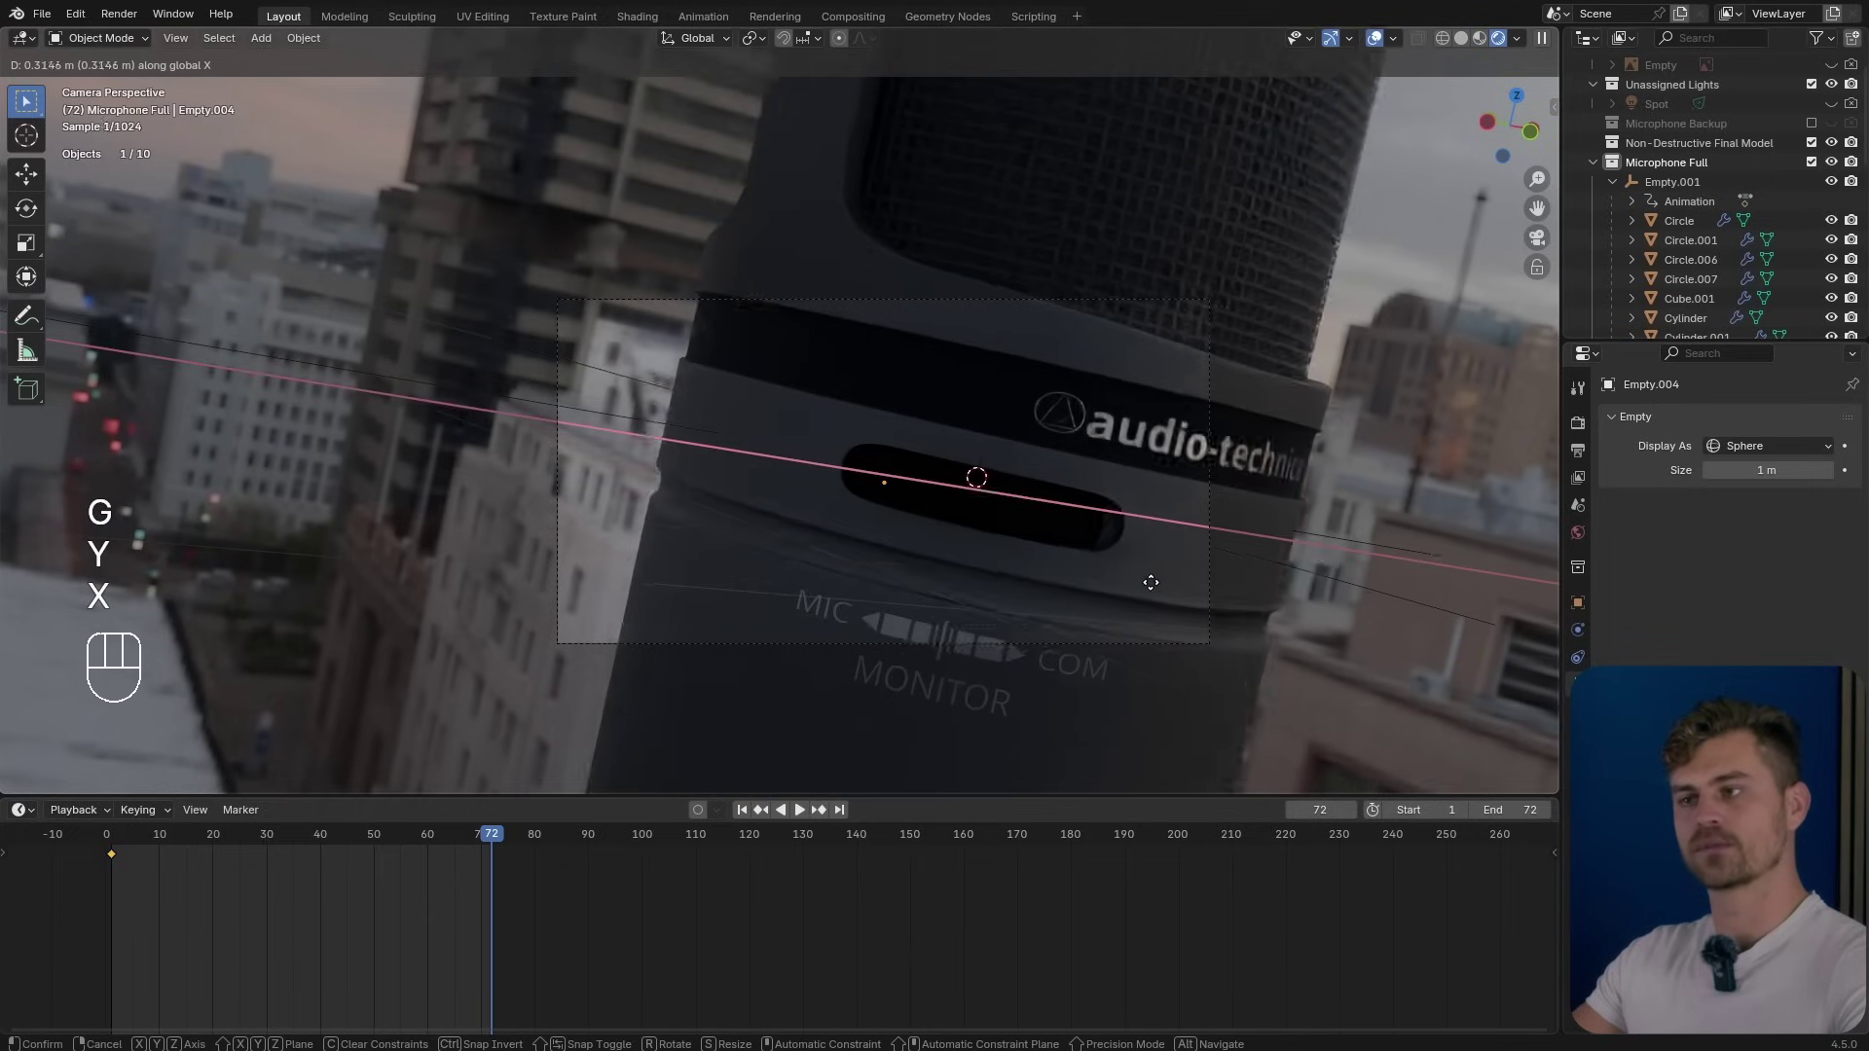
left_click(1238, 619)
Scale the sphere empty by 2.379, and rotate it 22.8° about the view axis and 37.7° about global Z.
key("s")
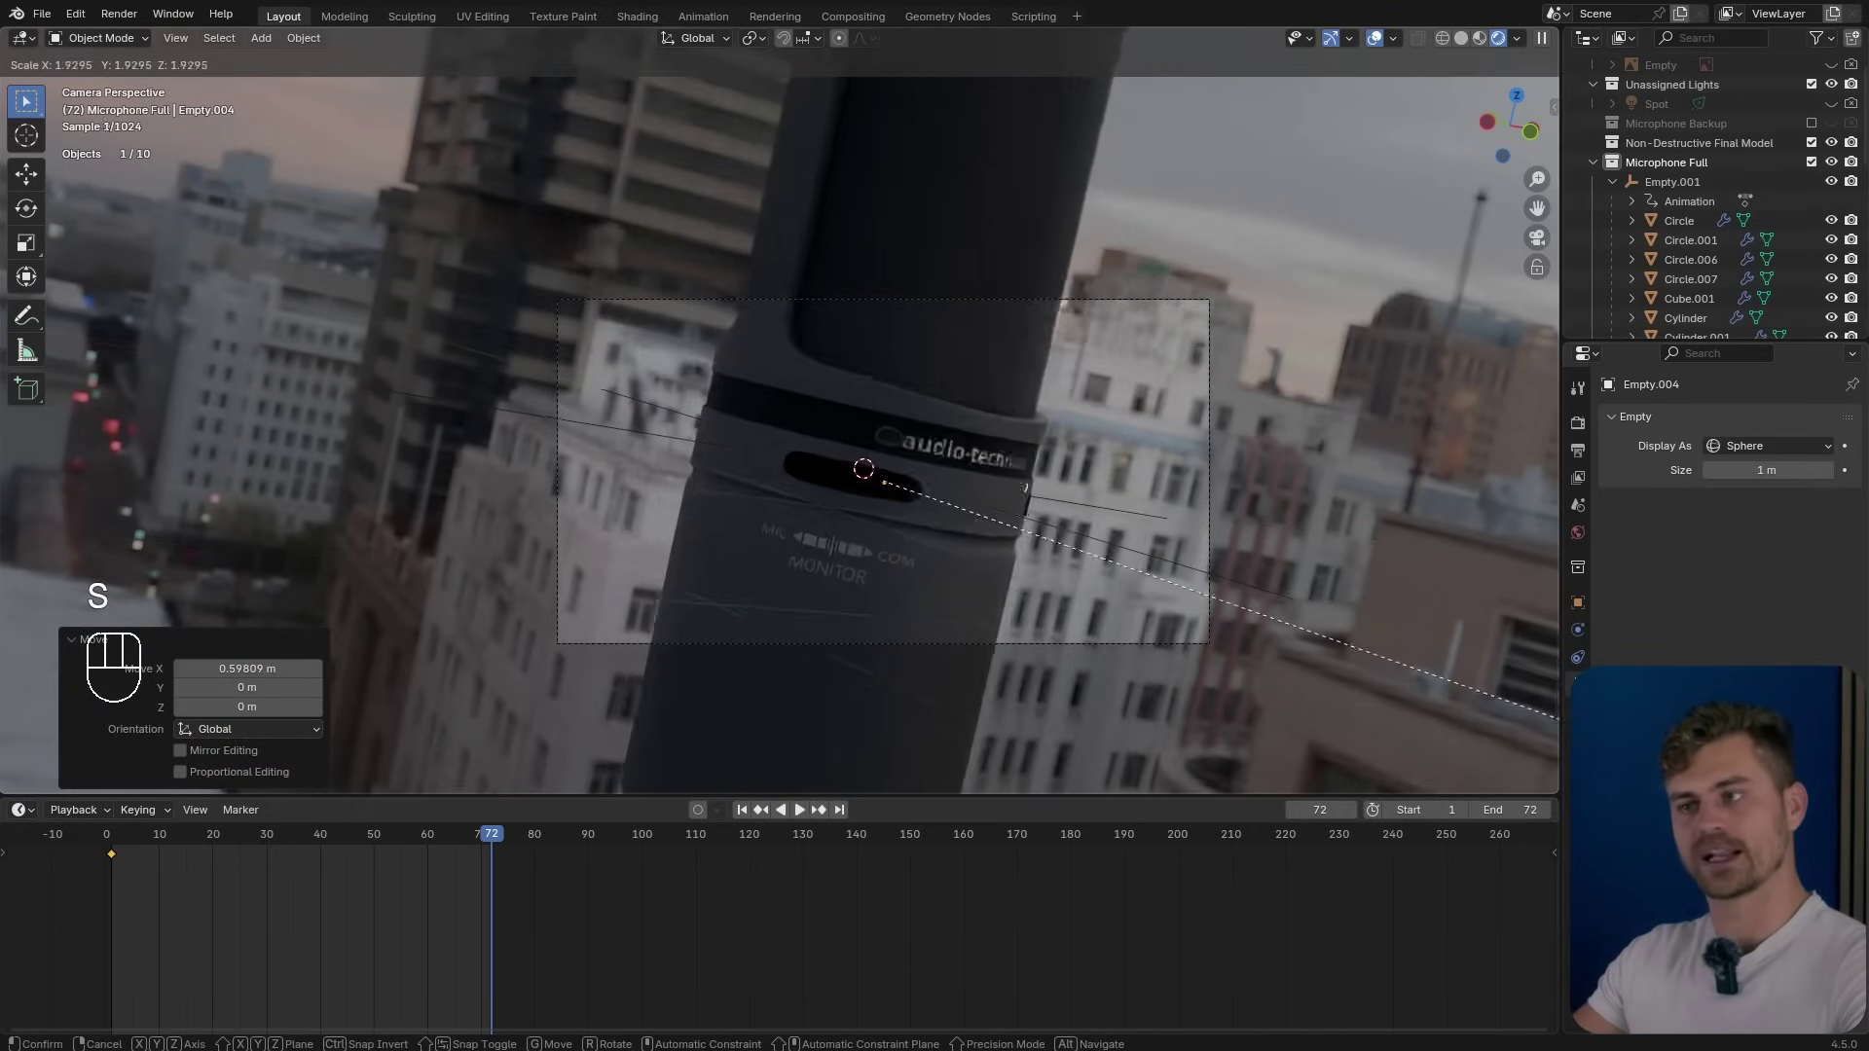
left_click(301, 60)
key("r")
key("r")
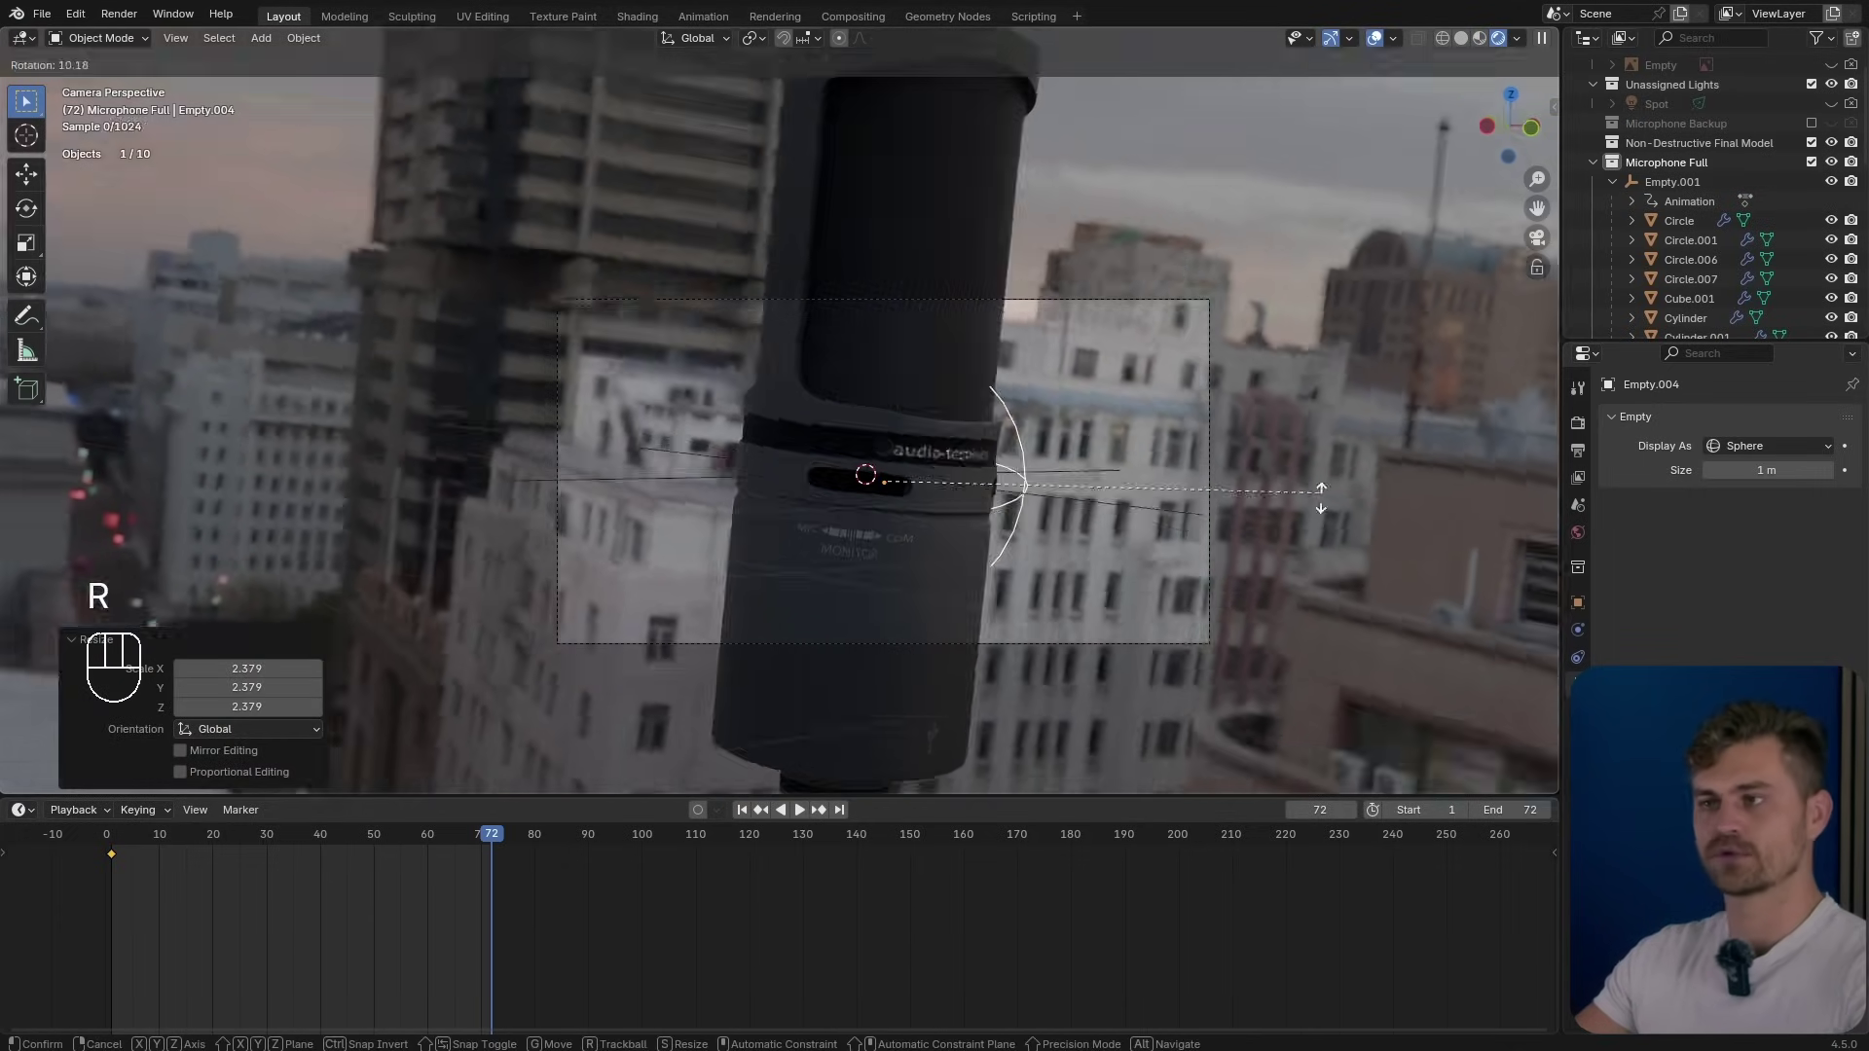
key("z")
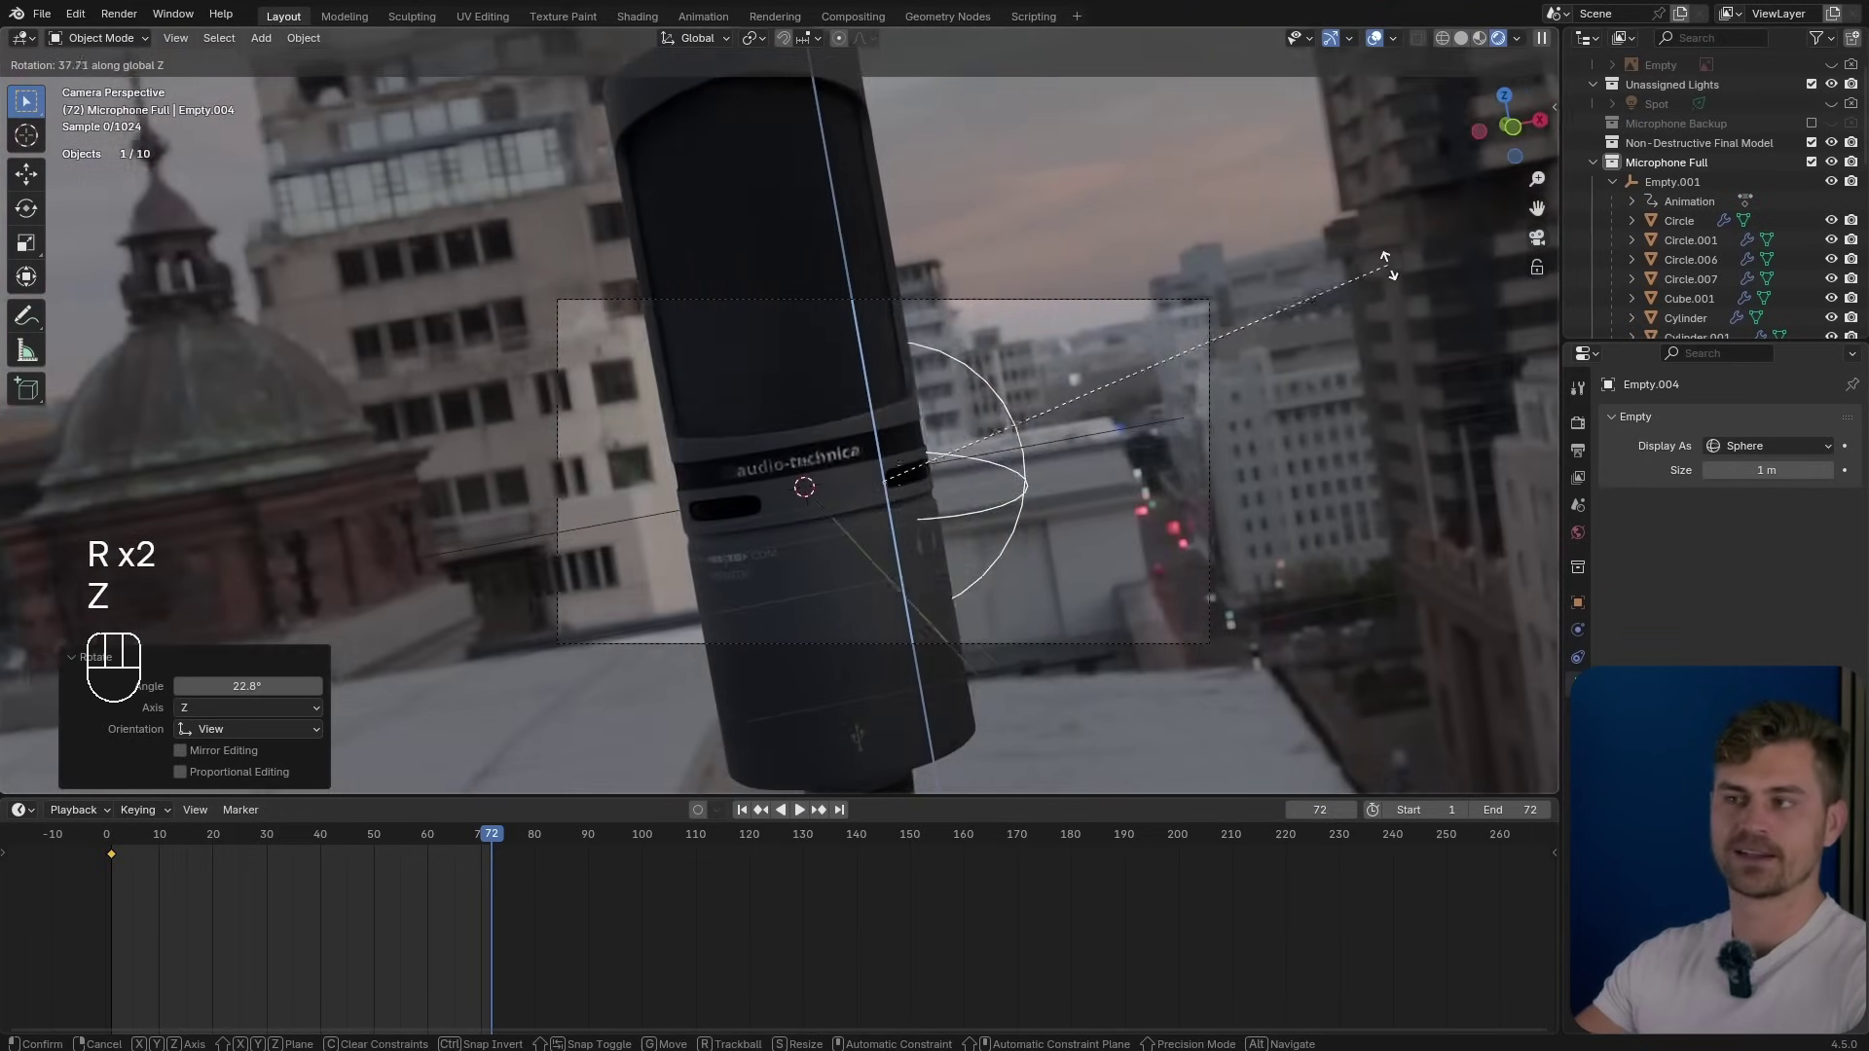
left_click(1389, 264)
Scale the sphere empty by 2.609 and move it to centre the microphone in the camera frame, keyframing this pose at frame 72.
key("s")
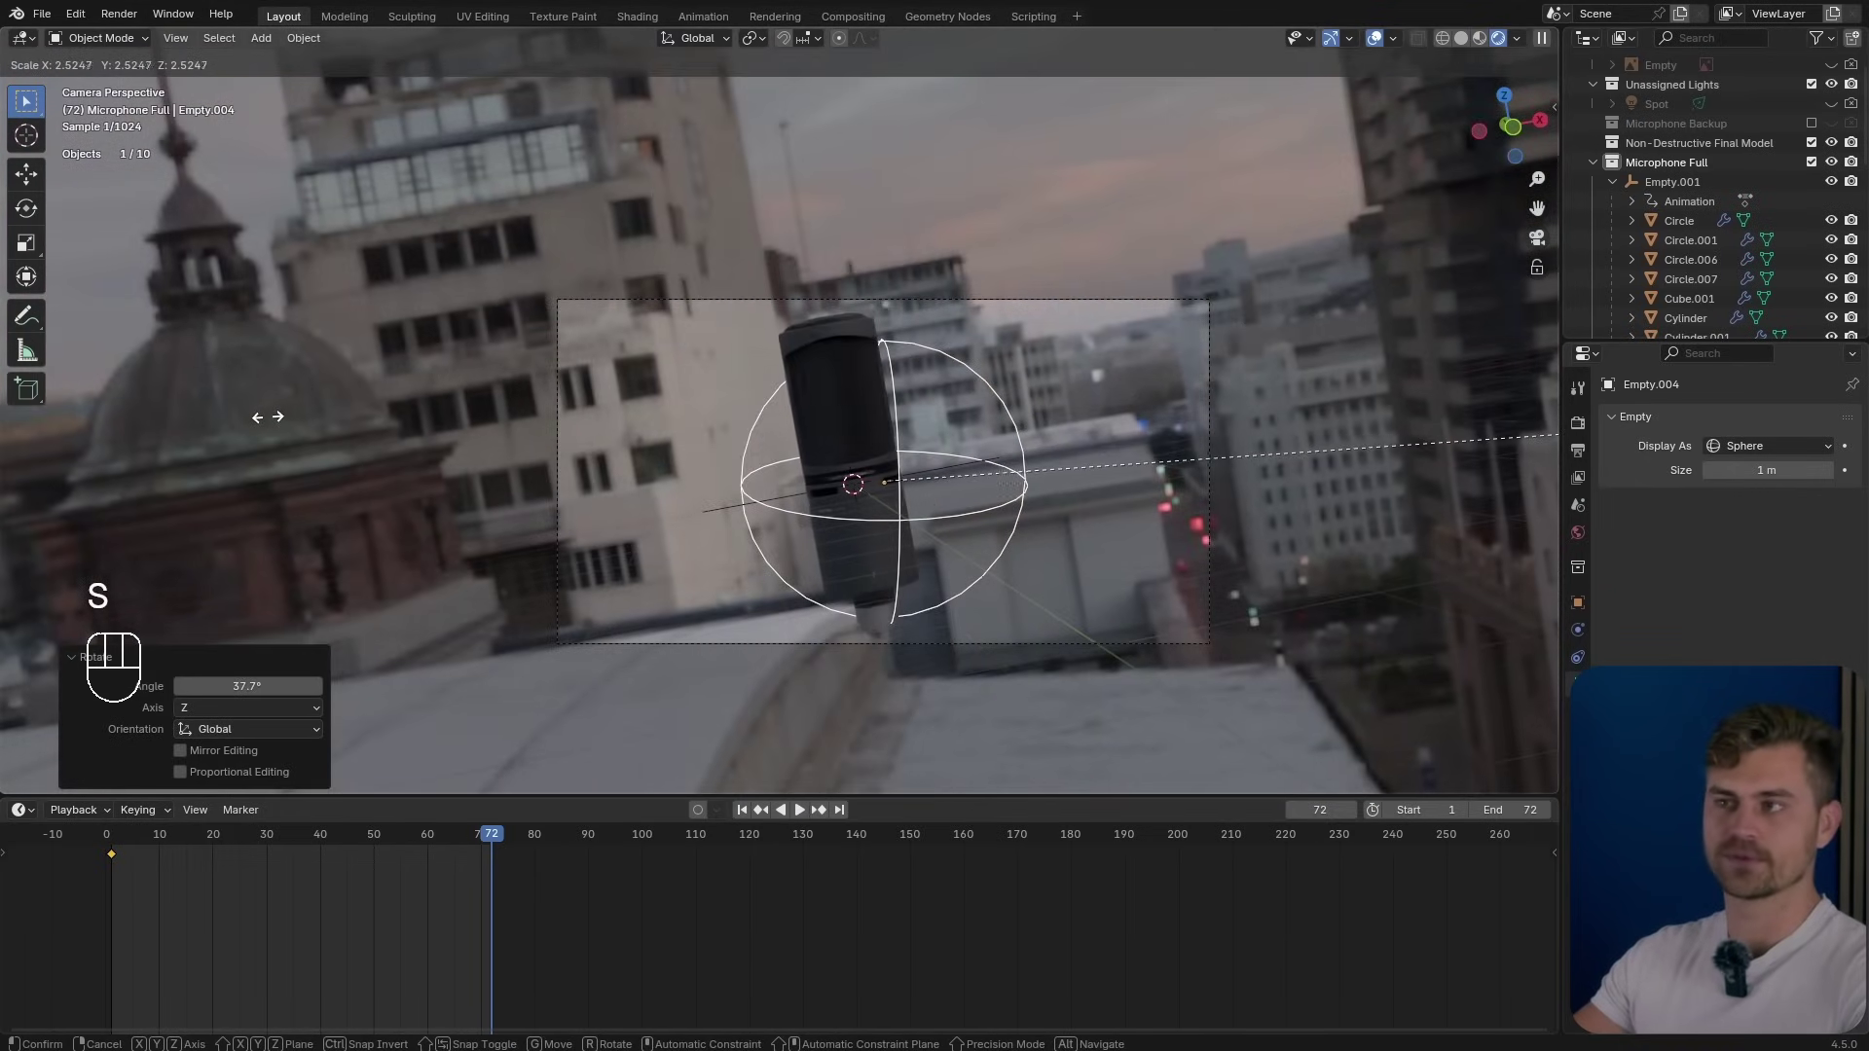
left_click(301, 424)
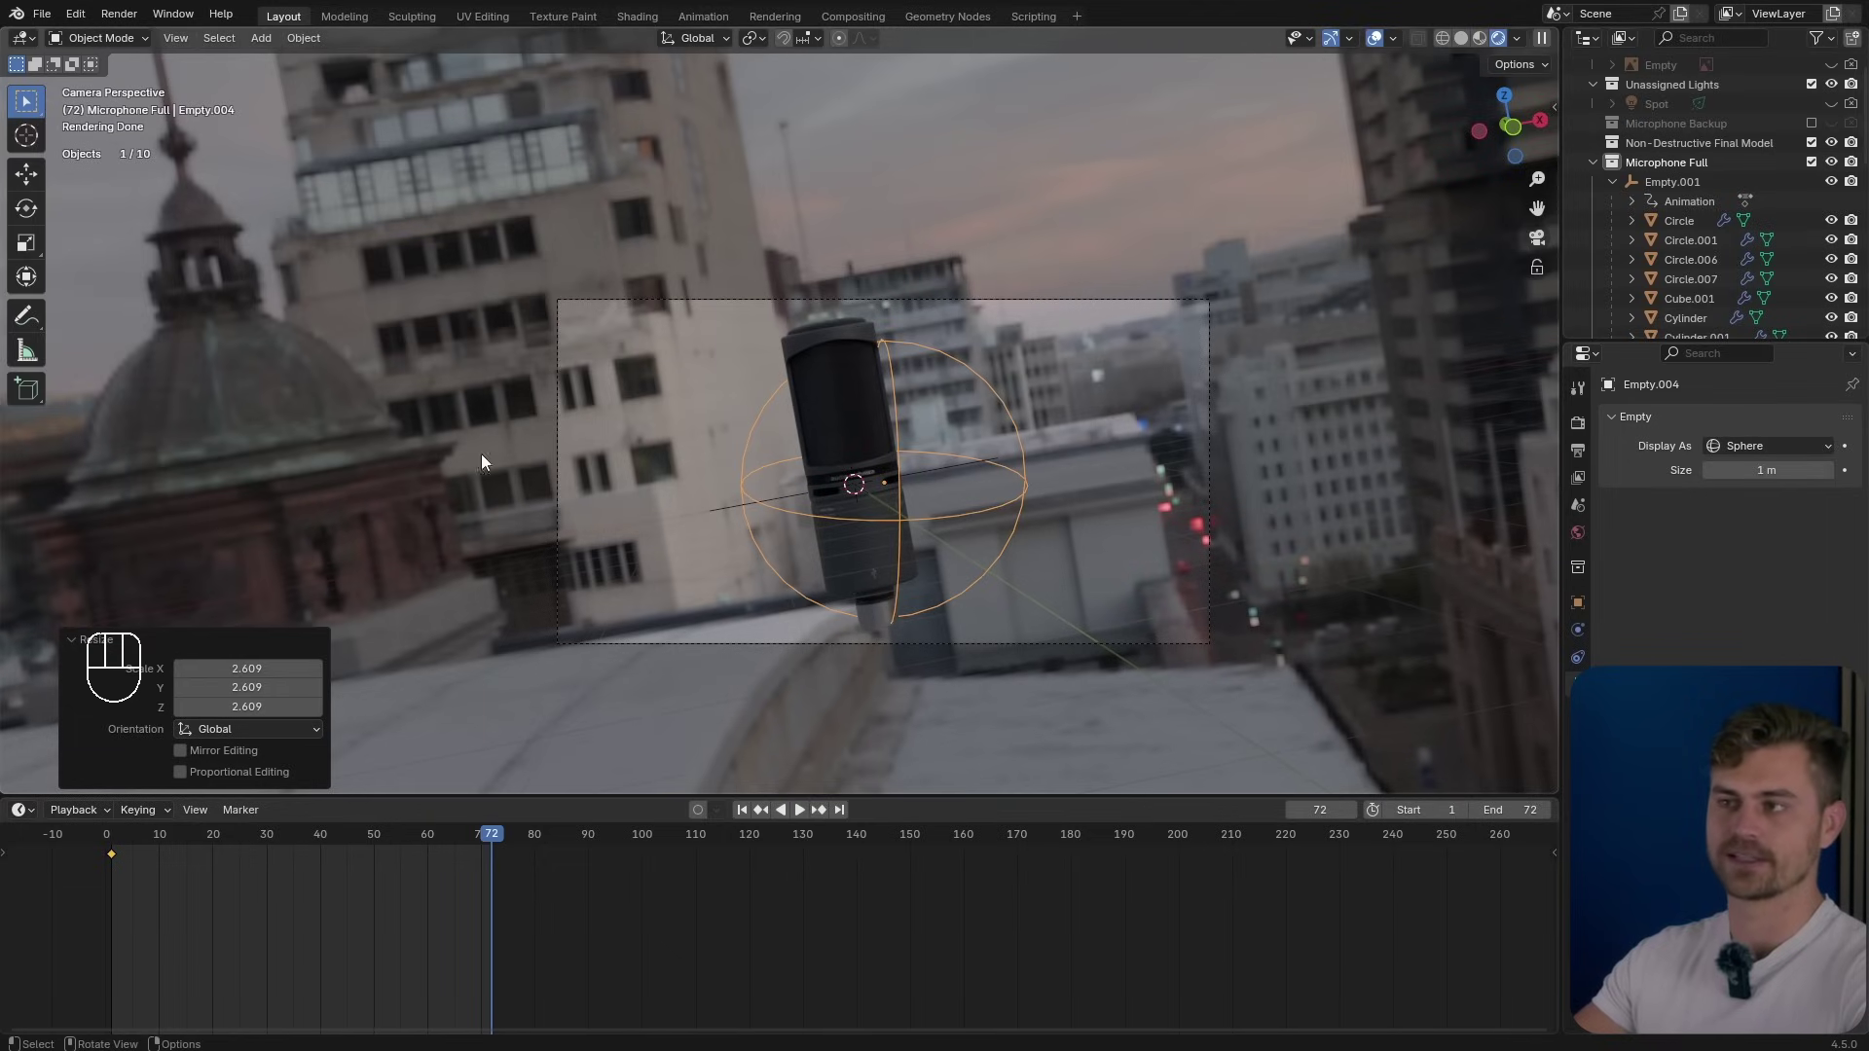
key("g")
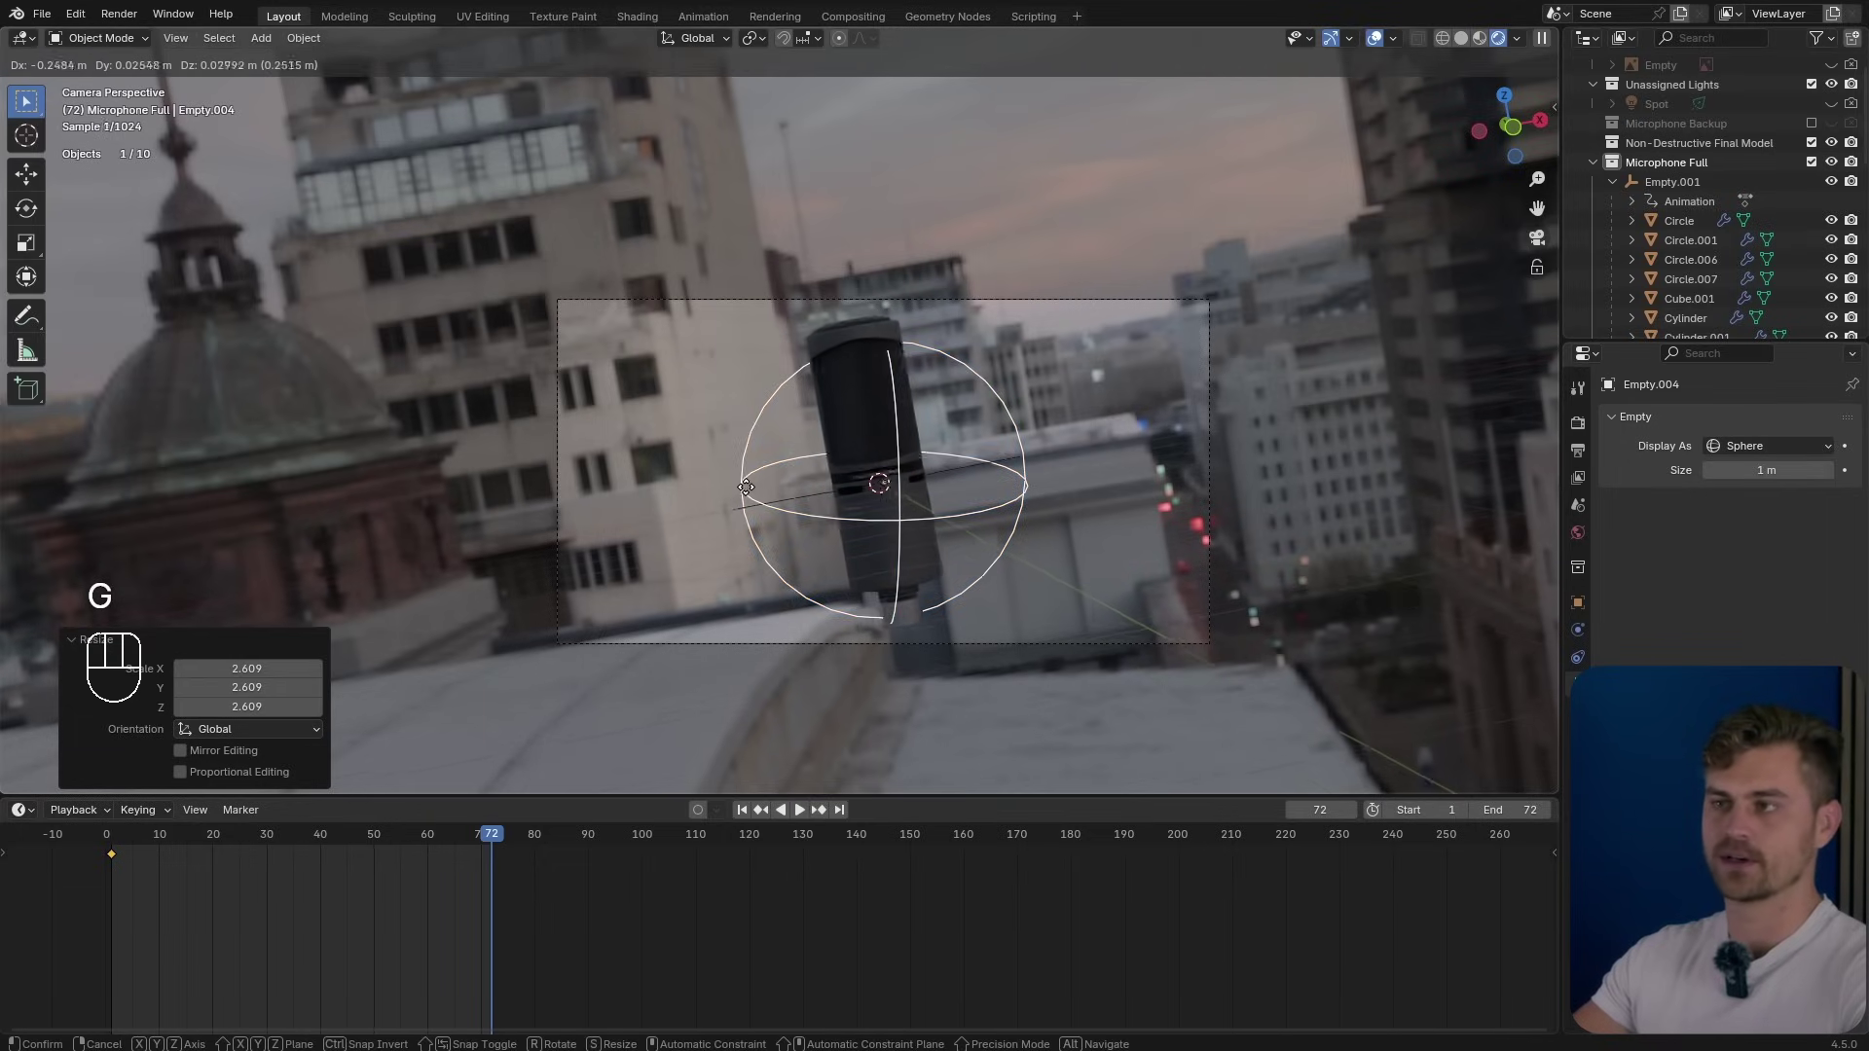
left_click(740, 487)
key("i")
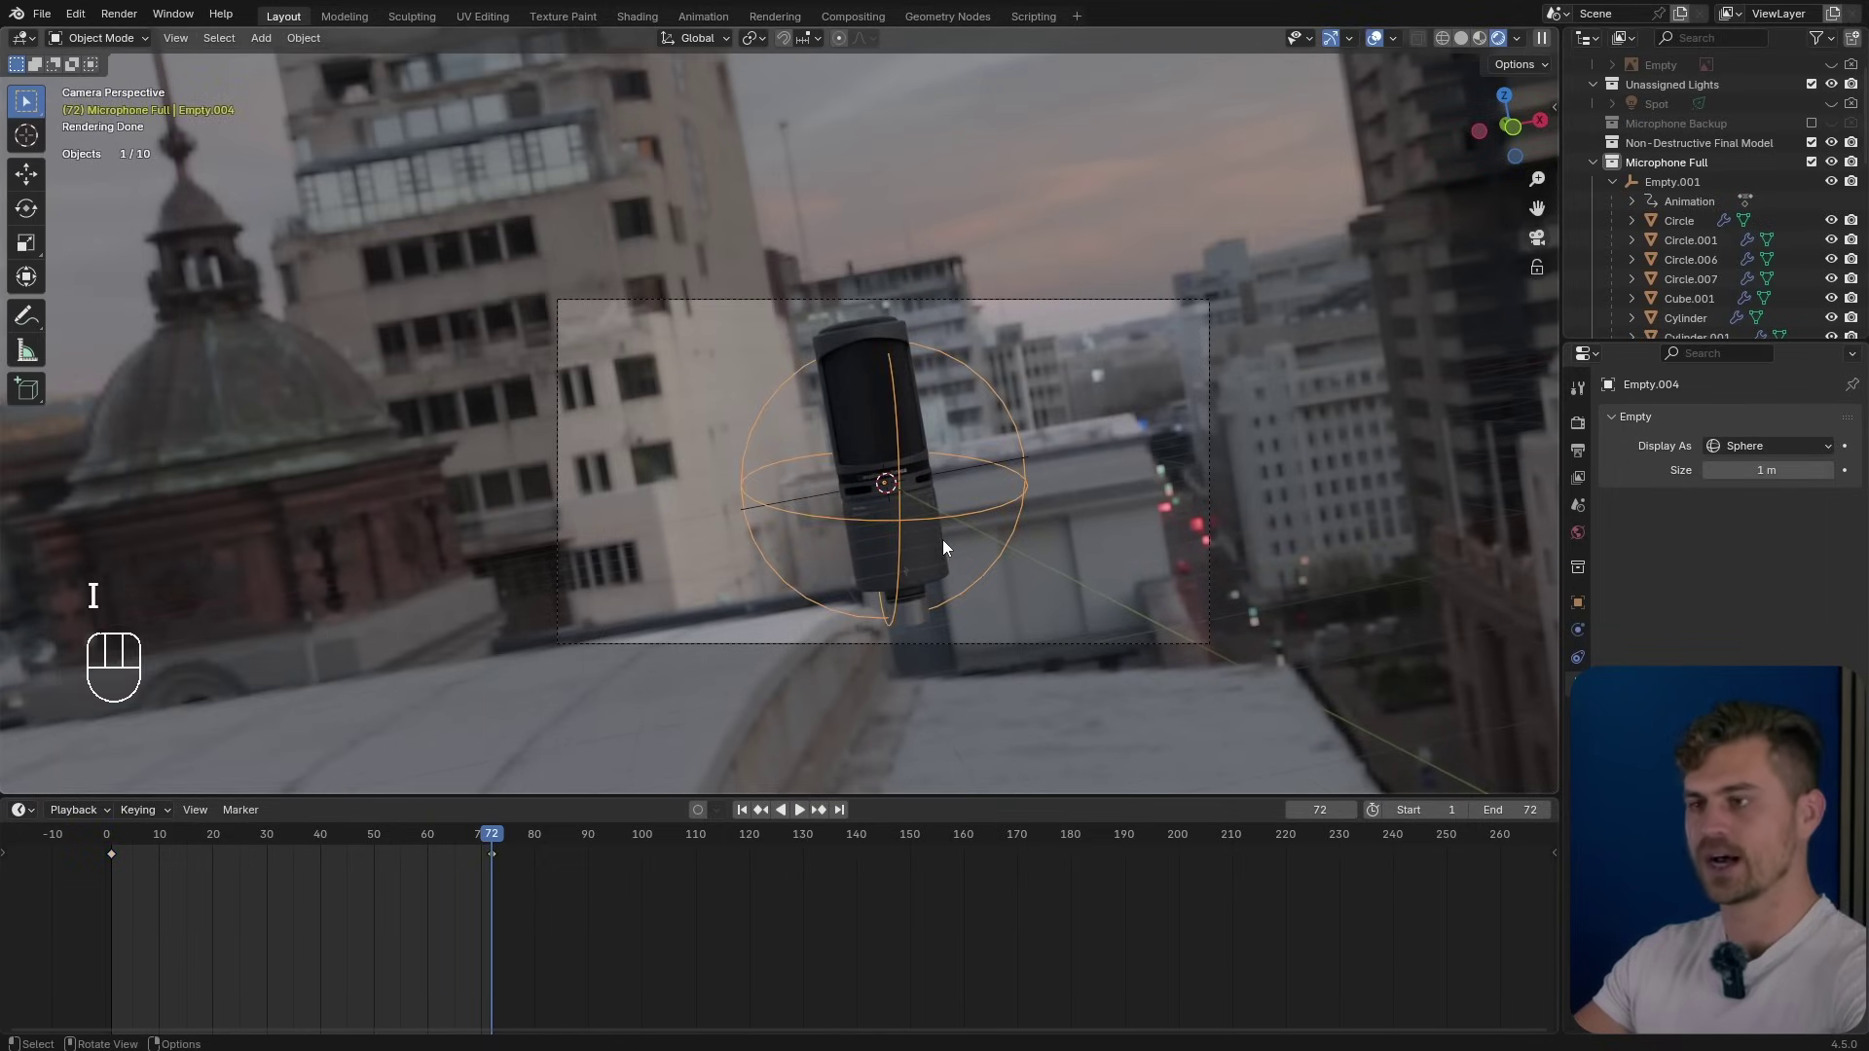
Play the animation from near its start to preview the camera move.
left_click_drag(489, 841, 123, 897)
key("shift+space")
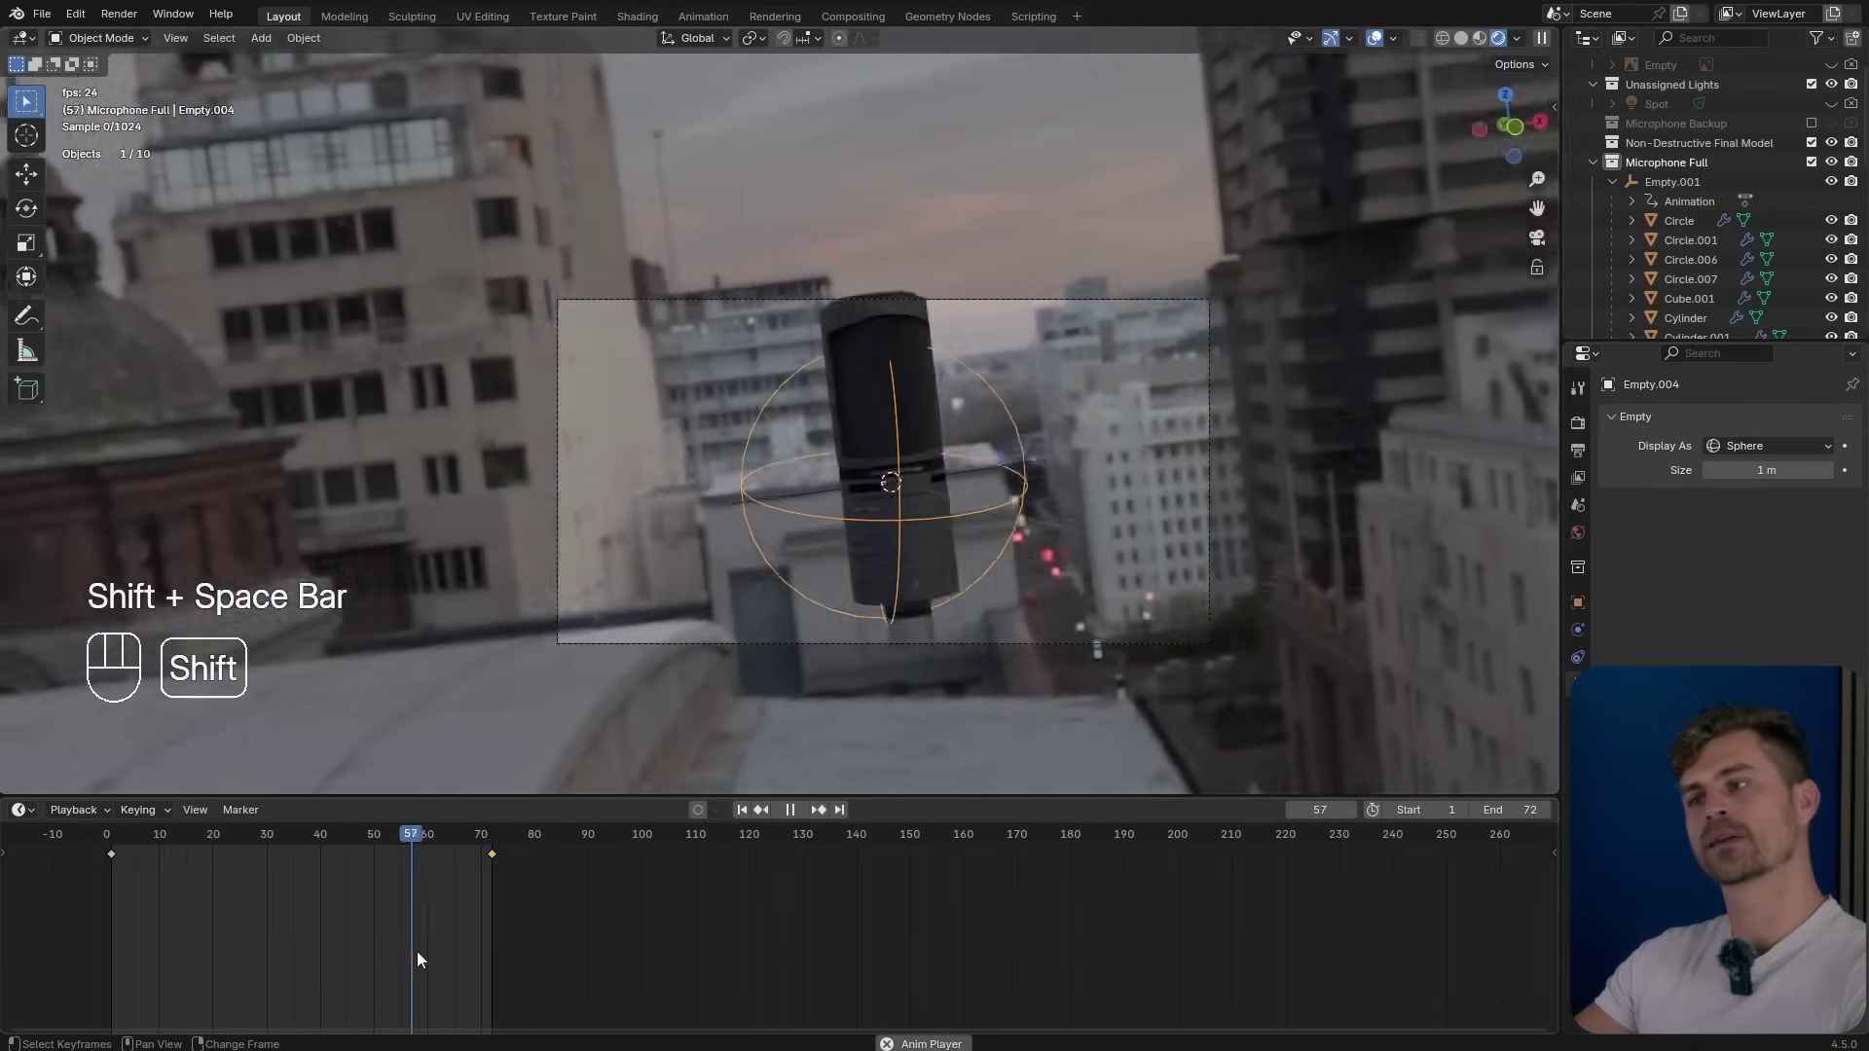
key("shift+space")
Enlarge the timeline area, switch it to the Graph Editor and expand the sphere empty's Object Transforms channels.
scroll(951, 504, "up", 3)
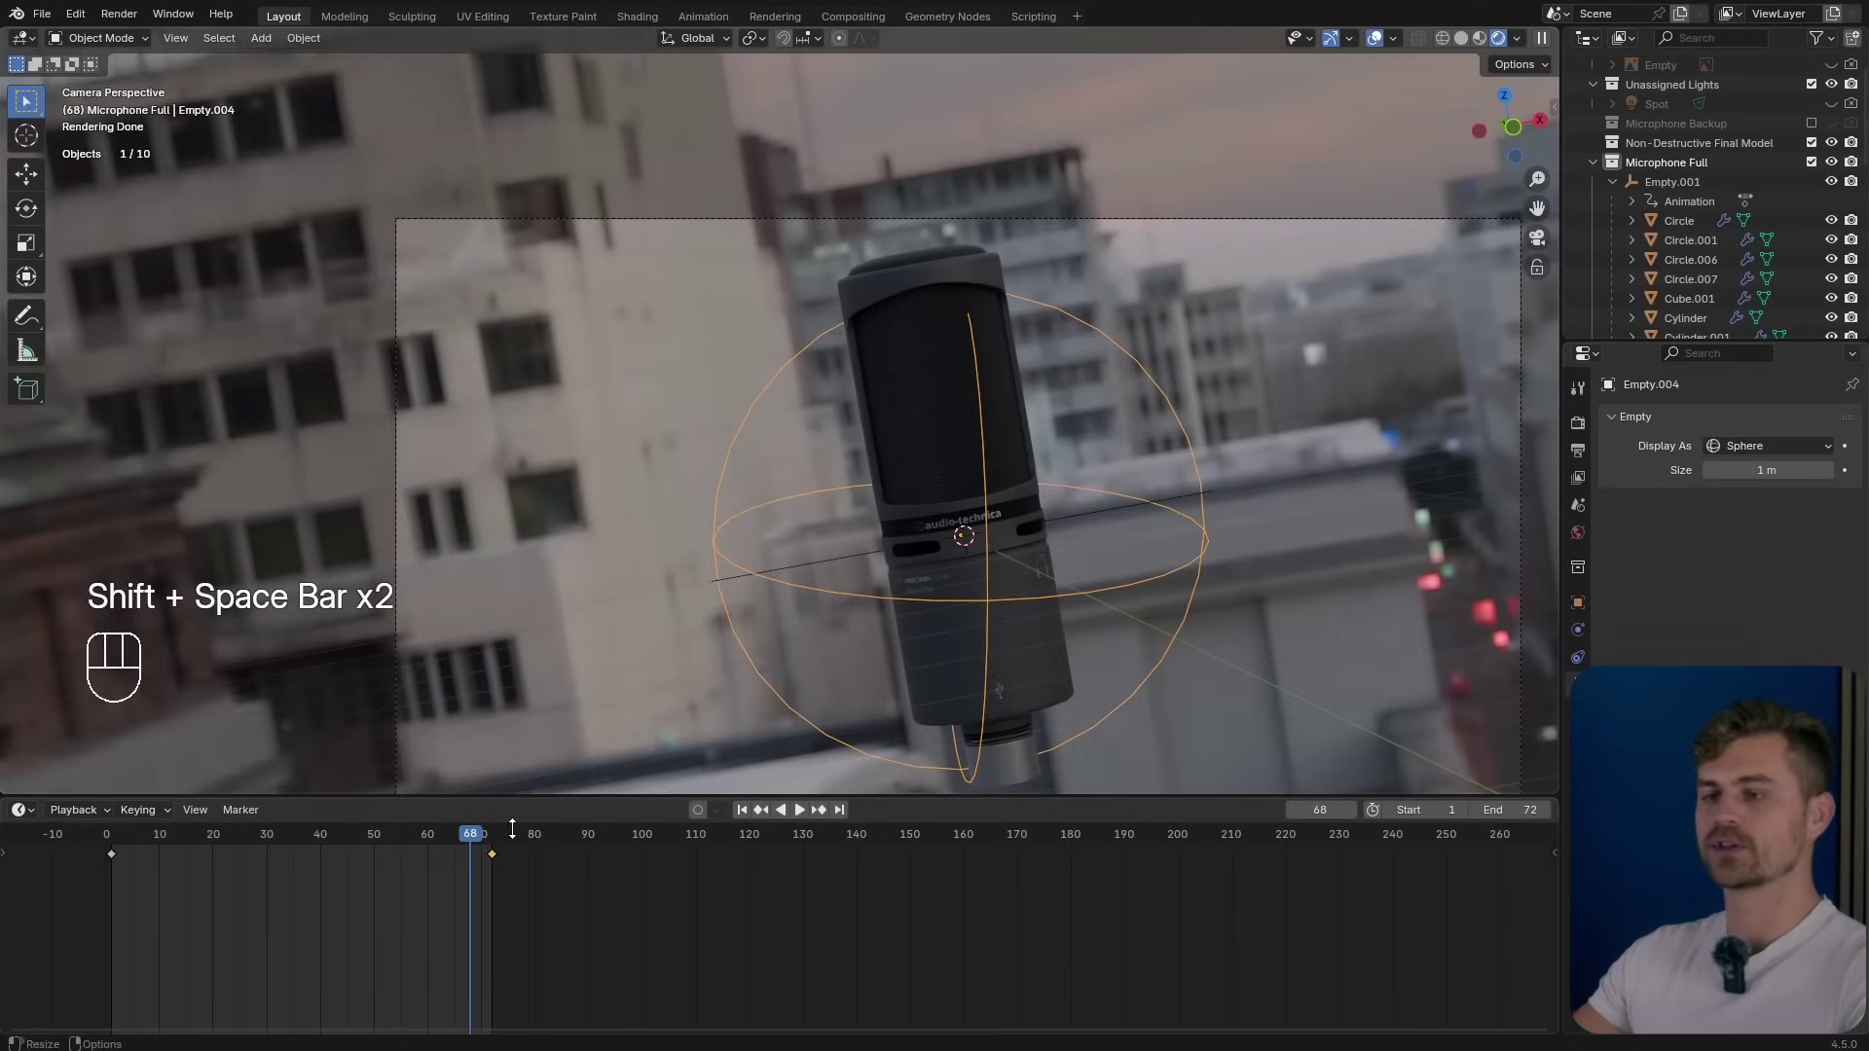
left_click_drag(467, 794, 419, 679)
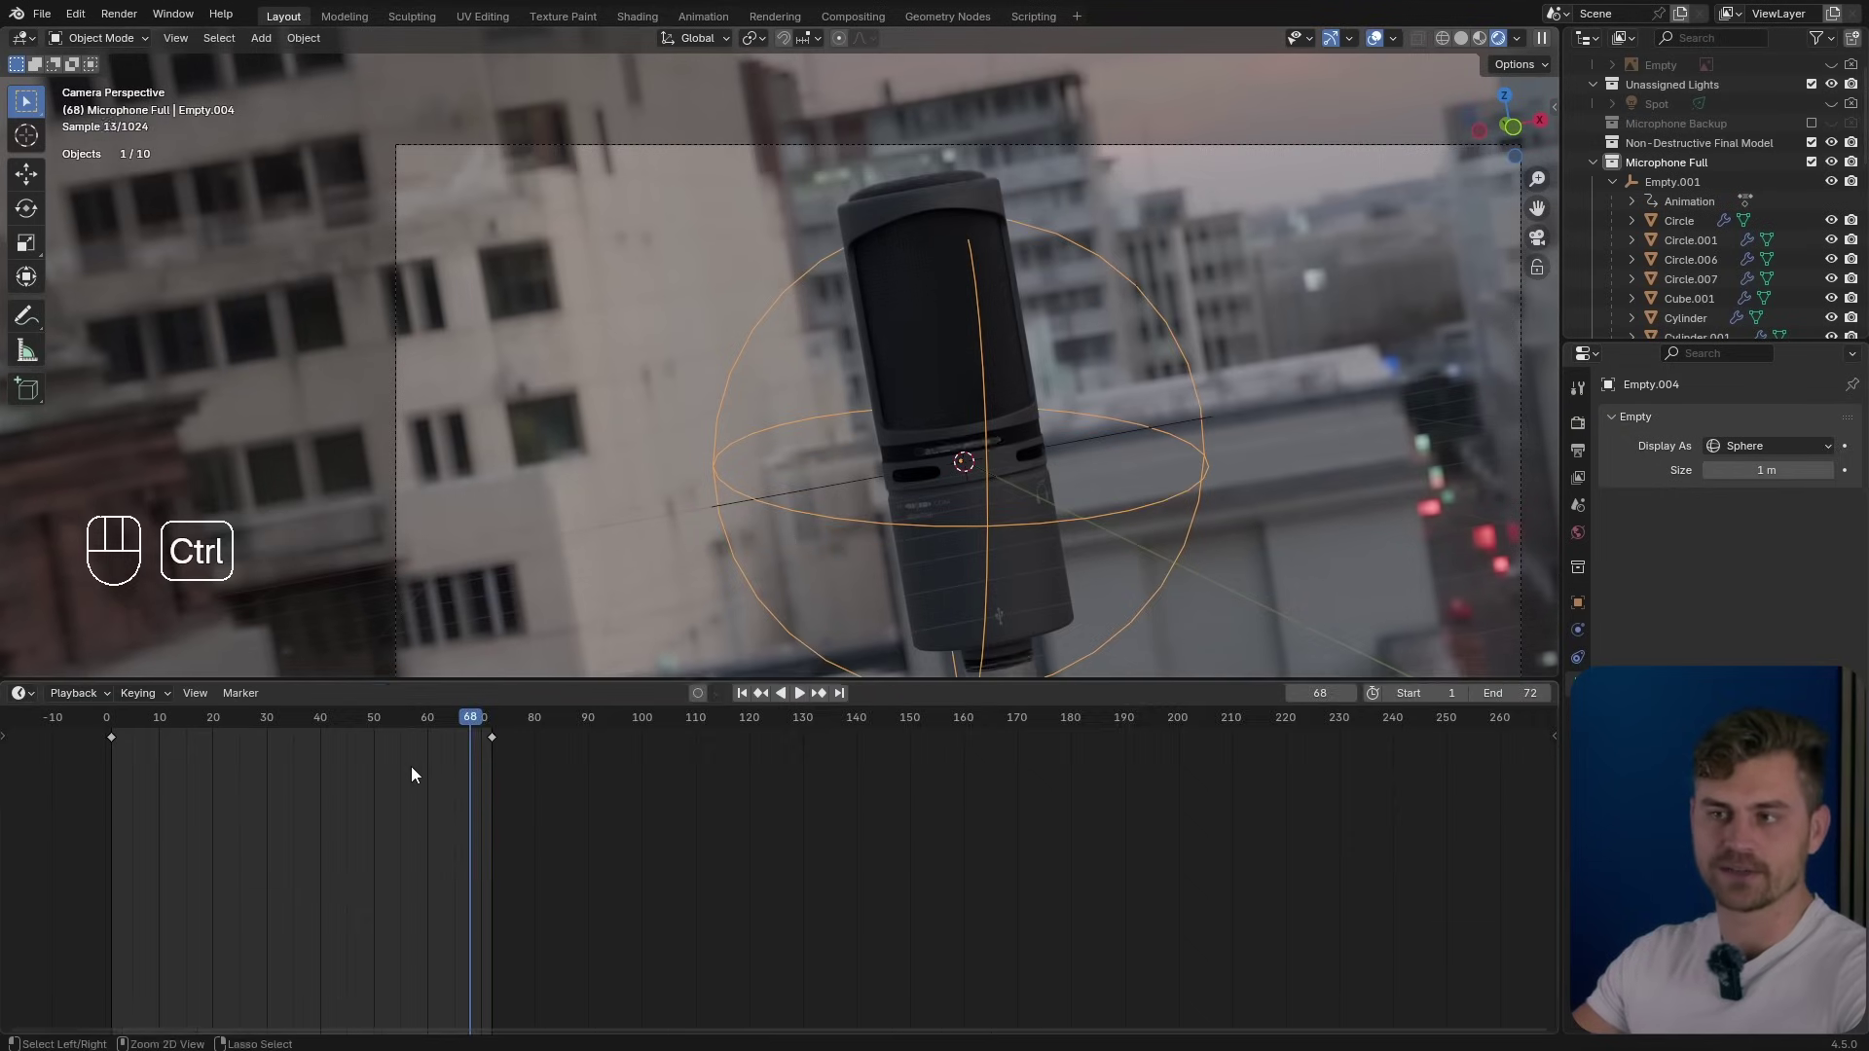
key("ctrl+Tab")
left_click(11, 762)
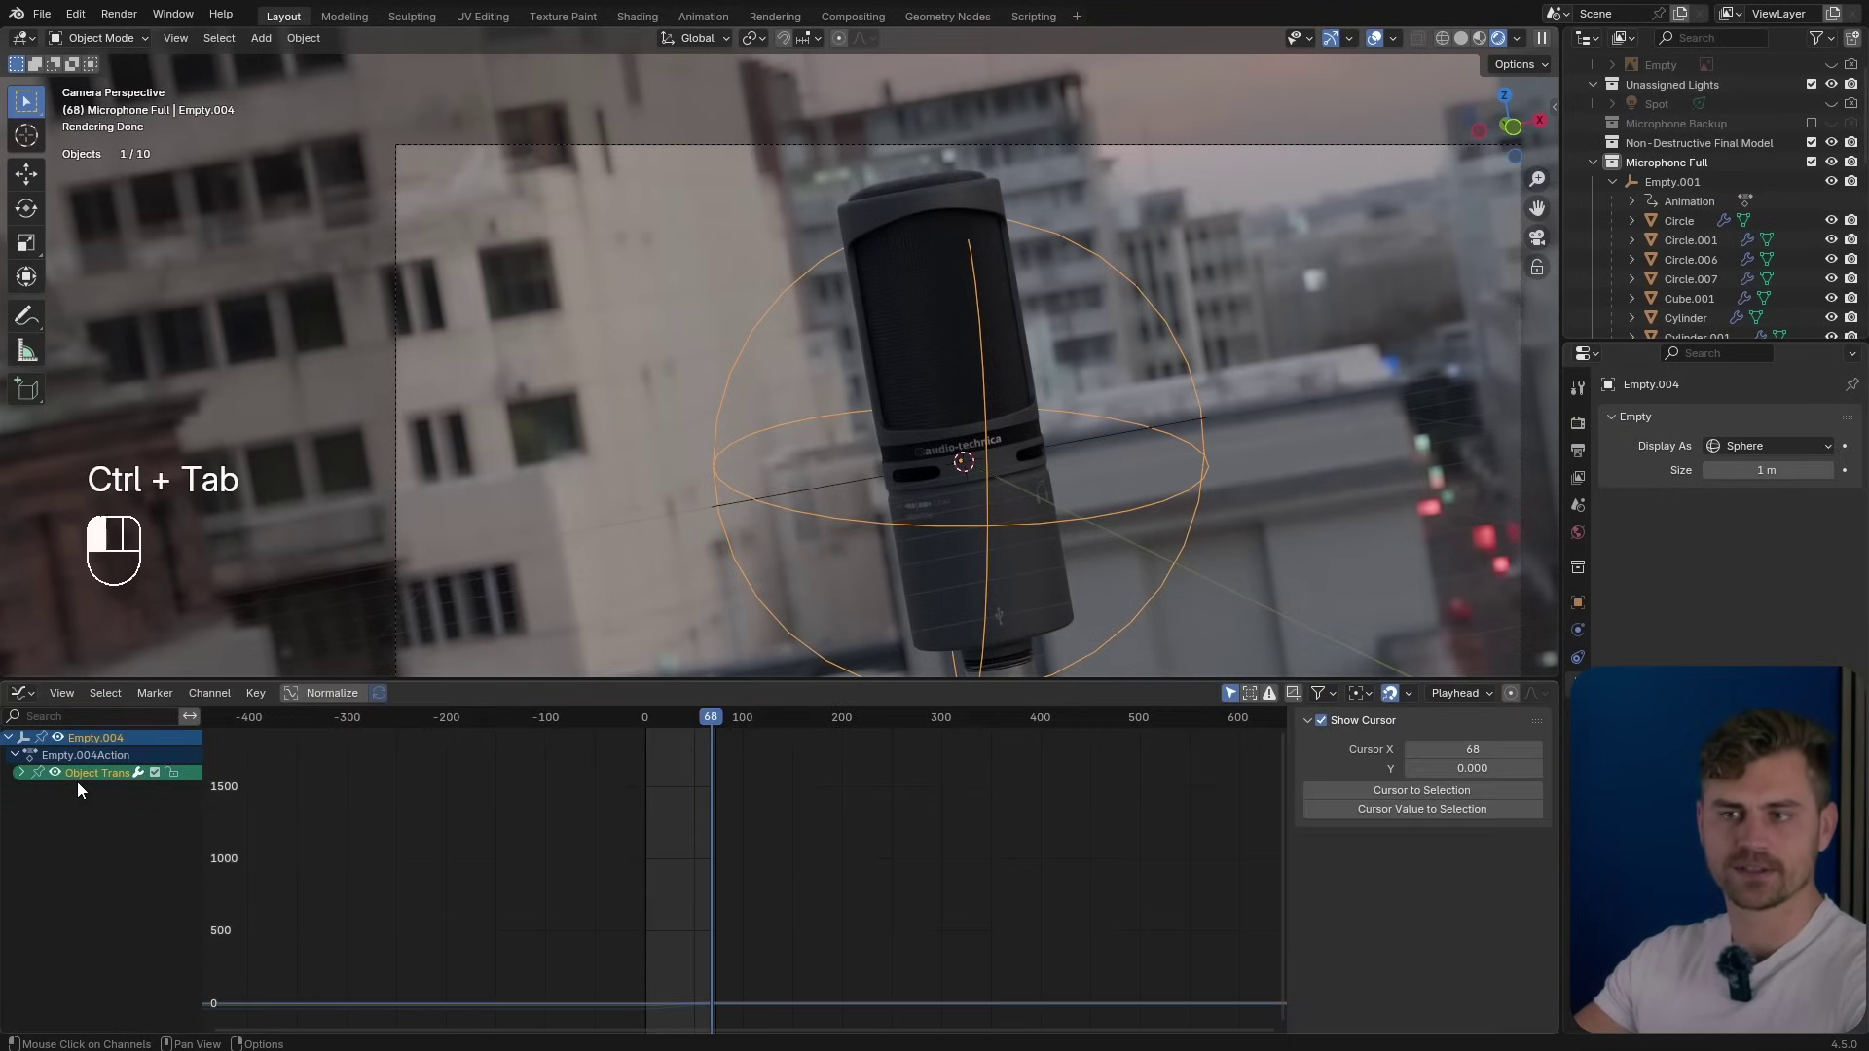
left_click(21, 772)
Normalize the sphere empty's animation curves and frame all of their keyframes in the graph view.
key("a")
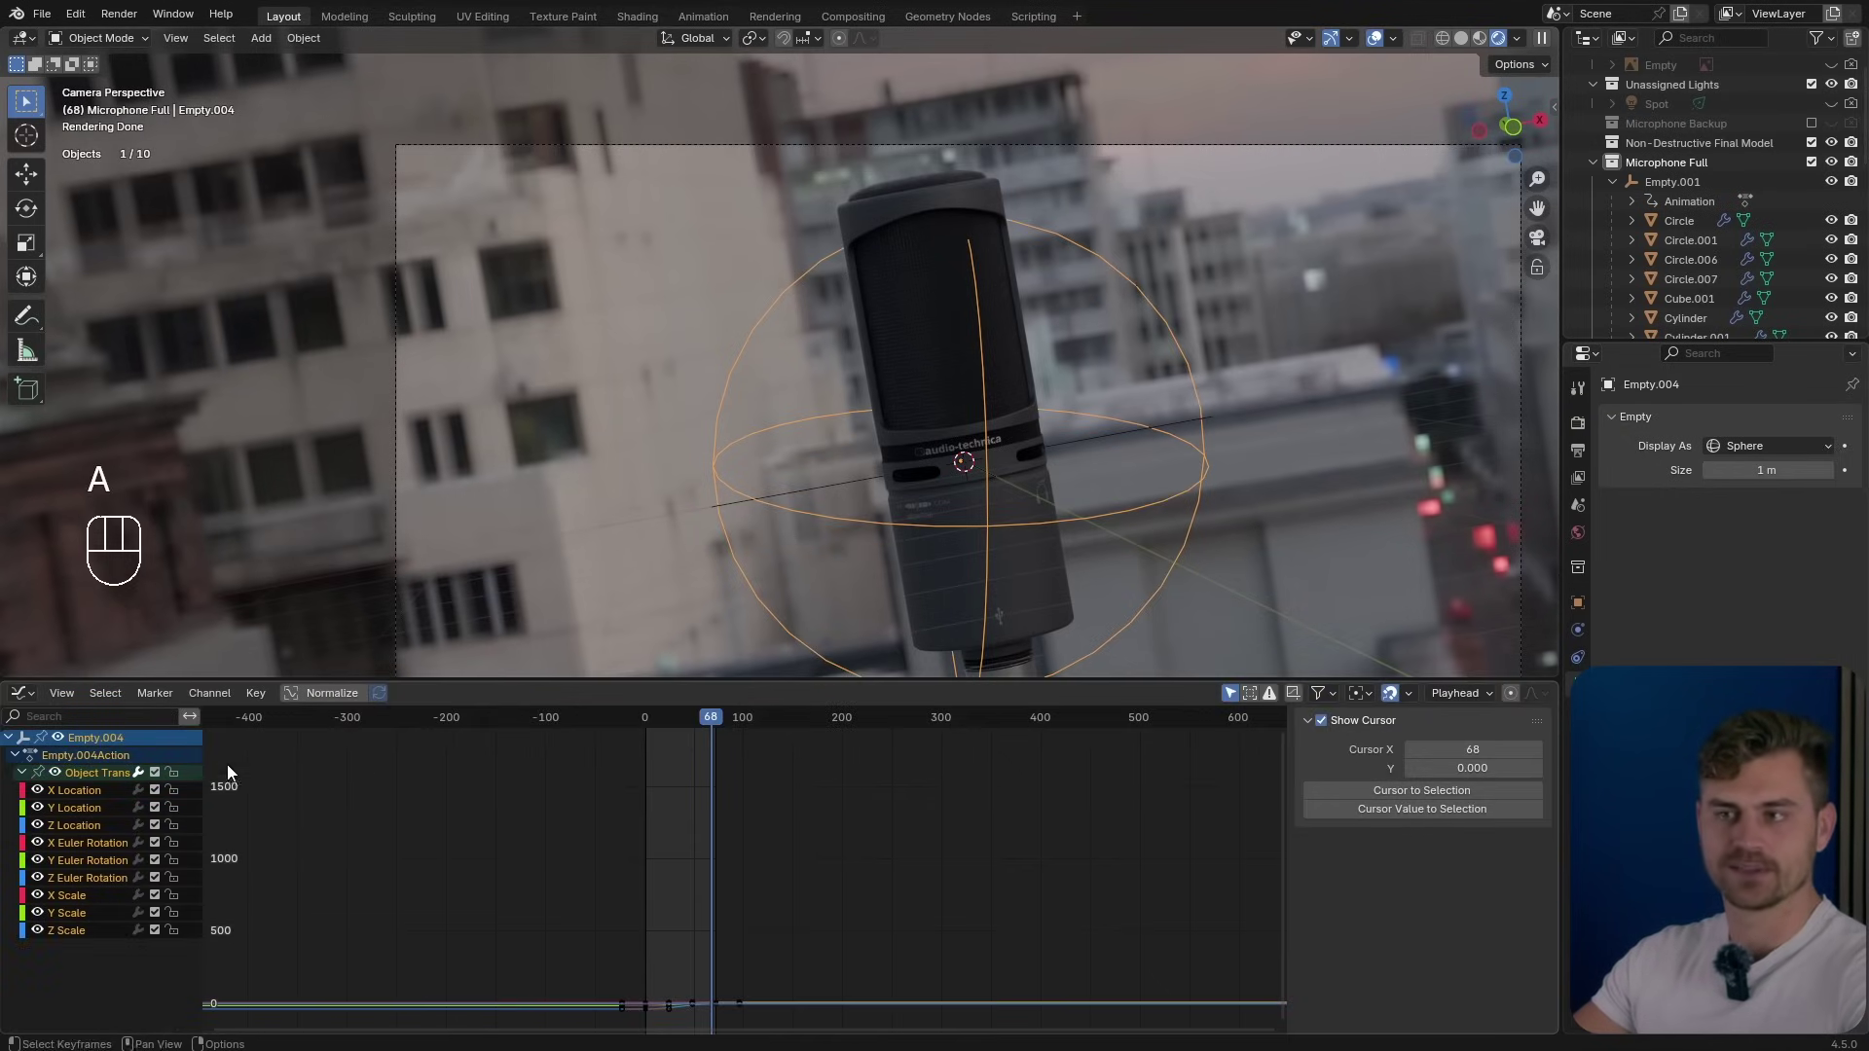
left_click(313, 703)
key("a")
key("KP_Decimal")
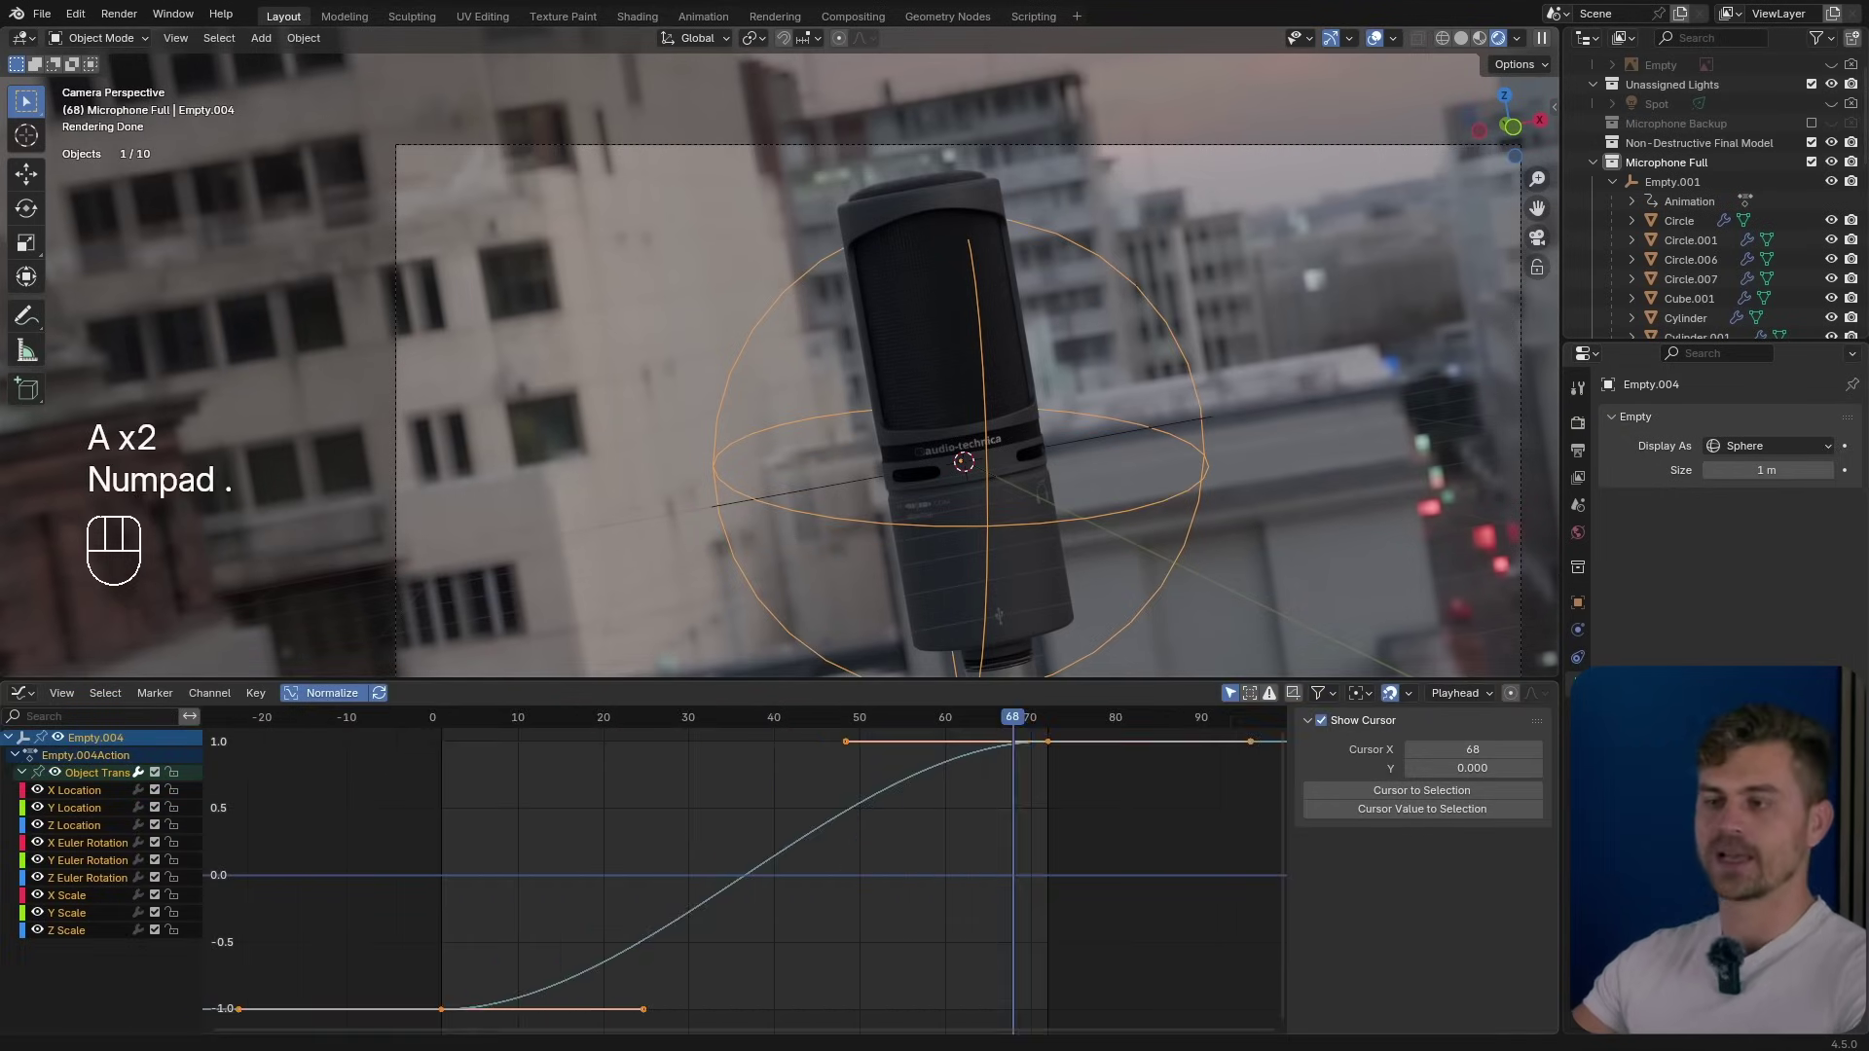
Steepen the curves' start by moving the frame 1 keyframes' outgoing handles to about frame 9 and 0.5, and preview the animation.
left_click(644, 1008)
key("g")
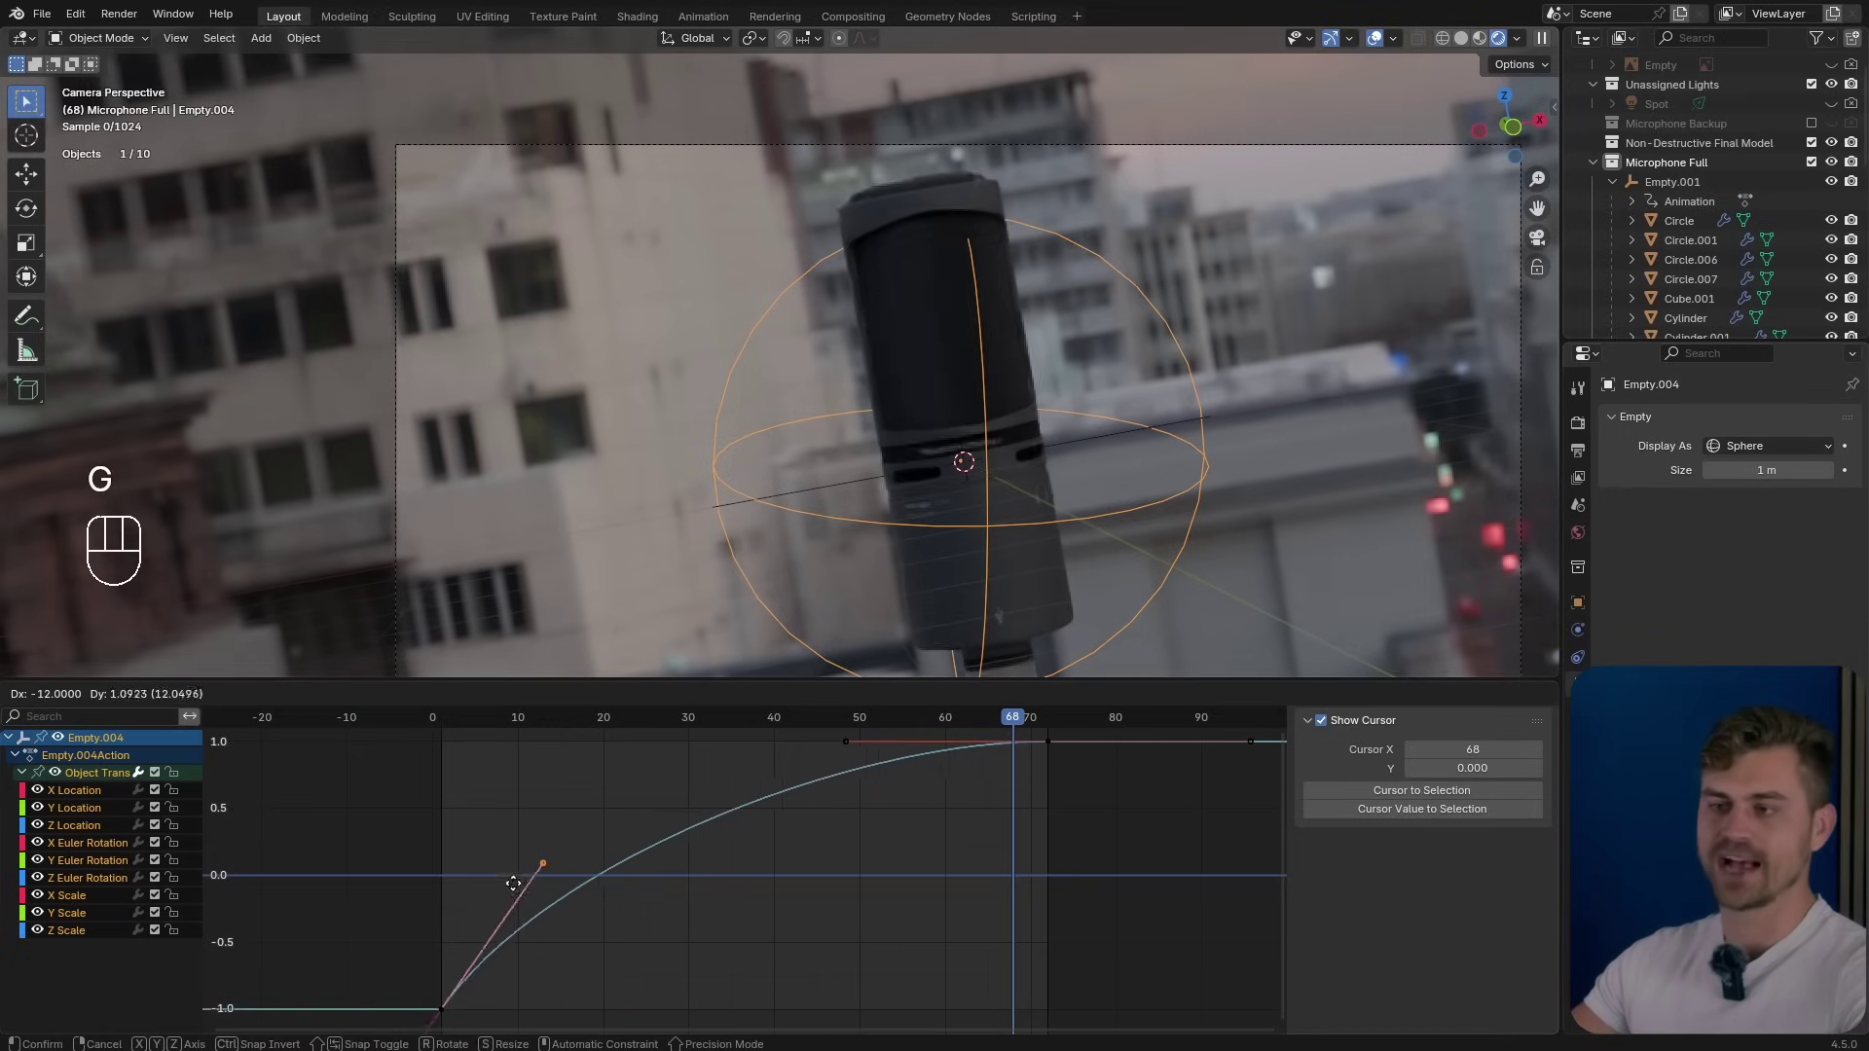
left_click(477, 827)
key("shift+Left")
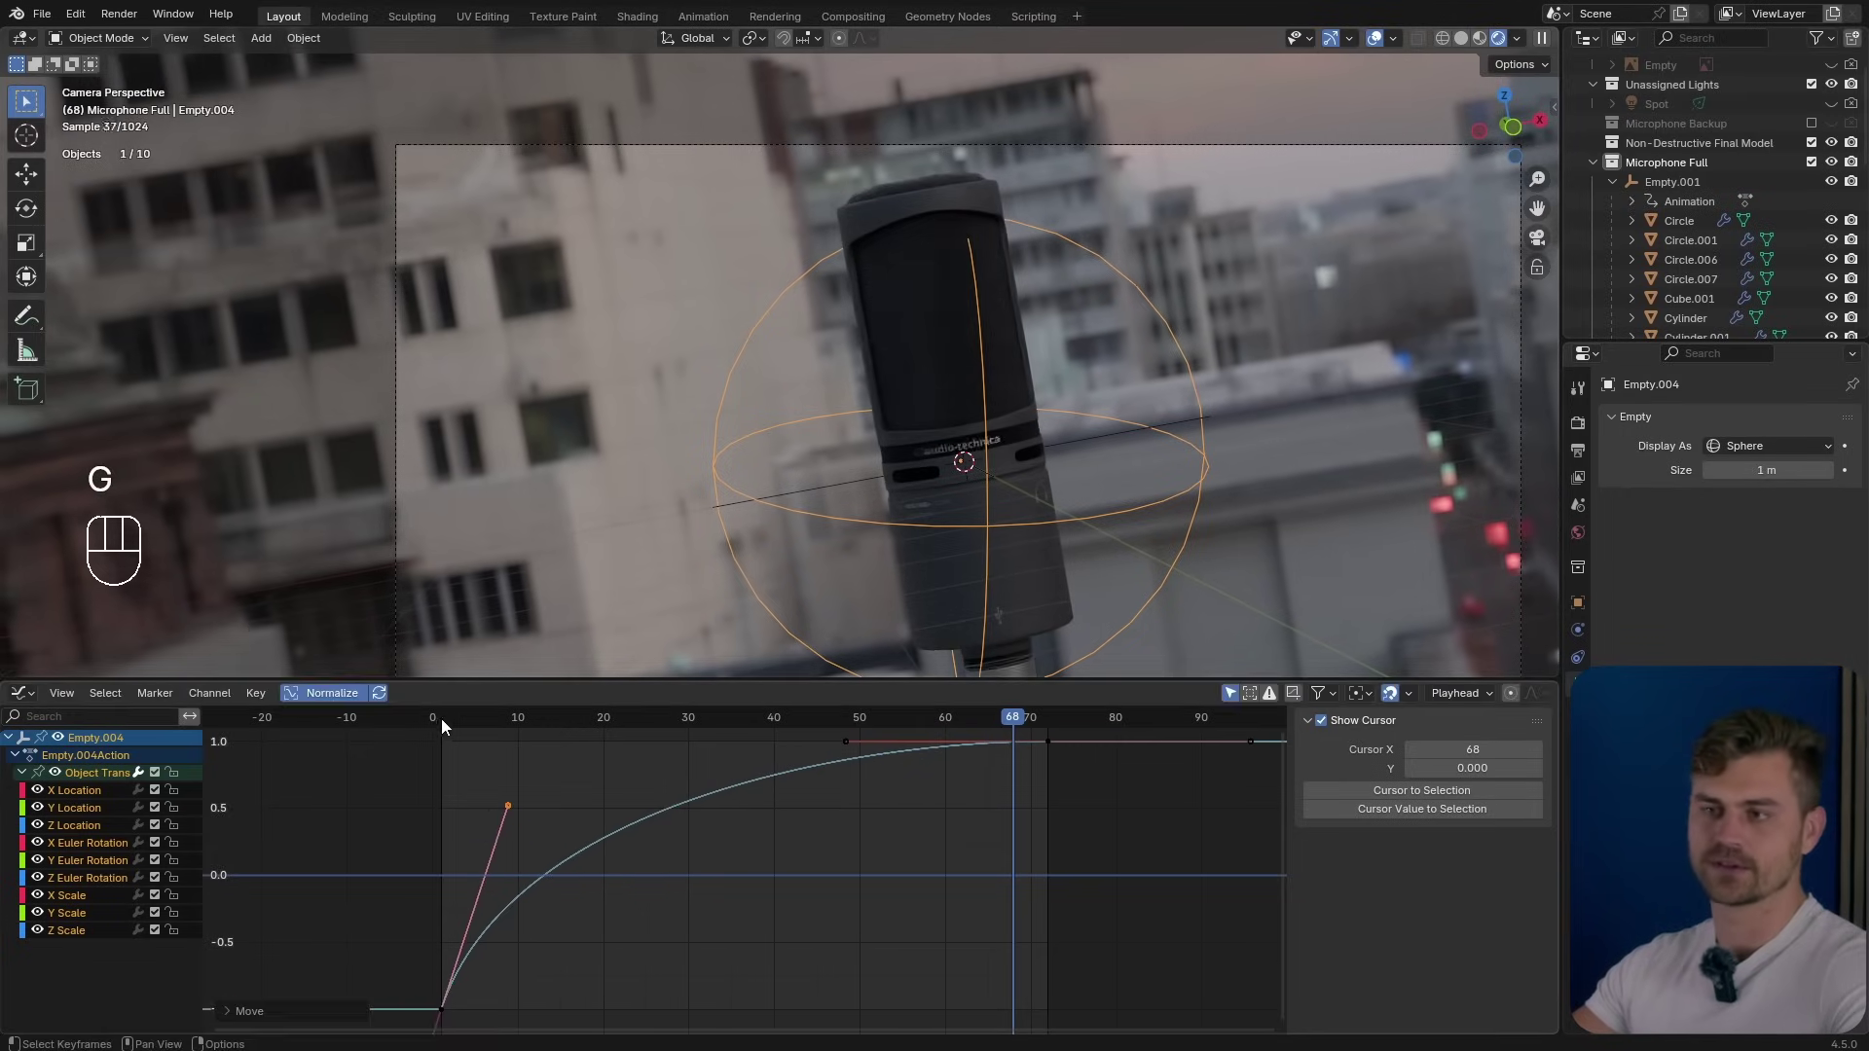
key("shift+space")
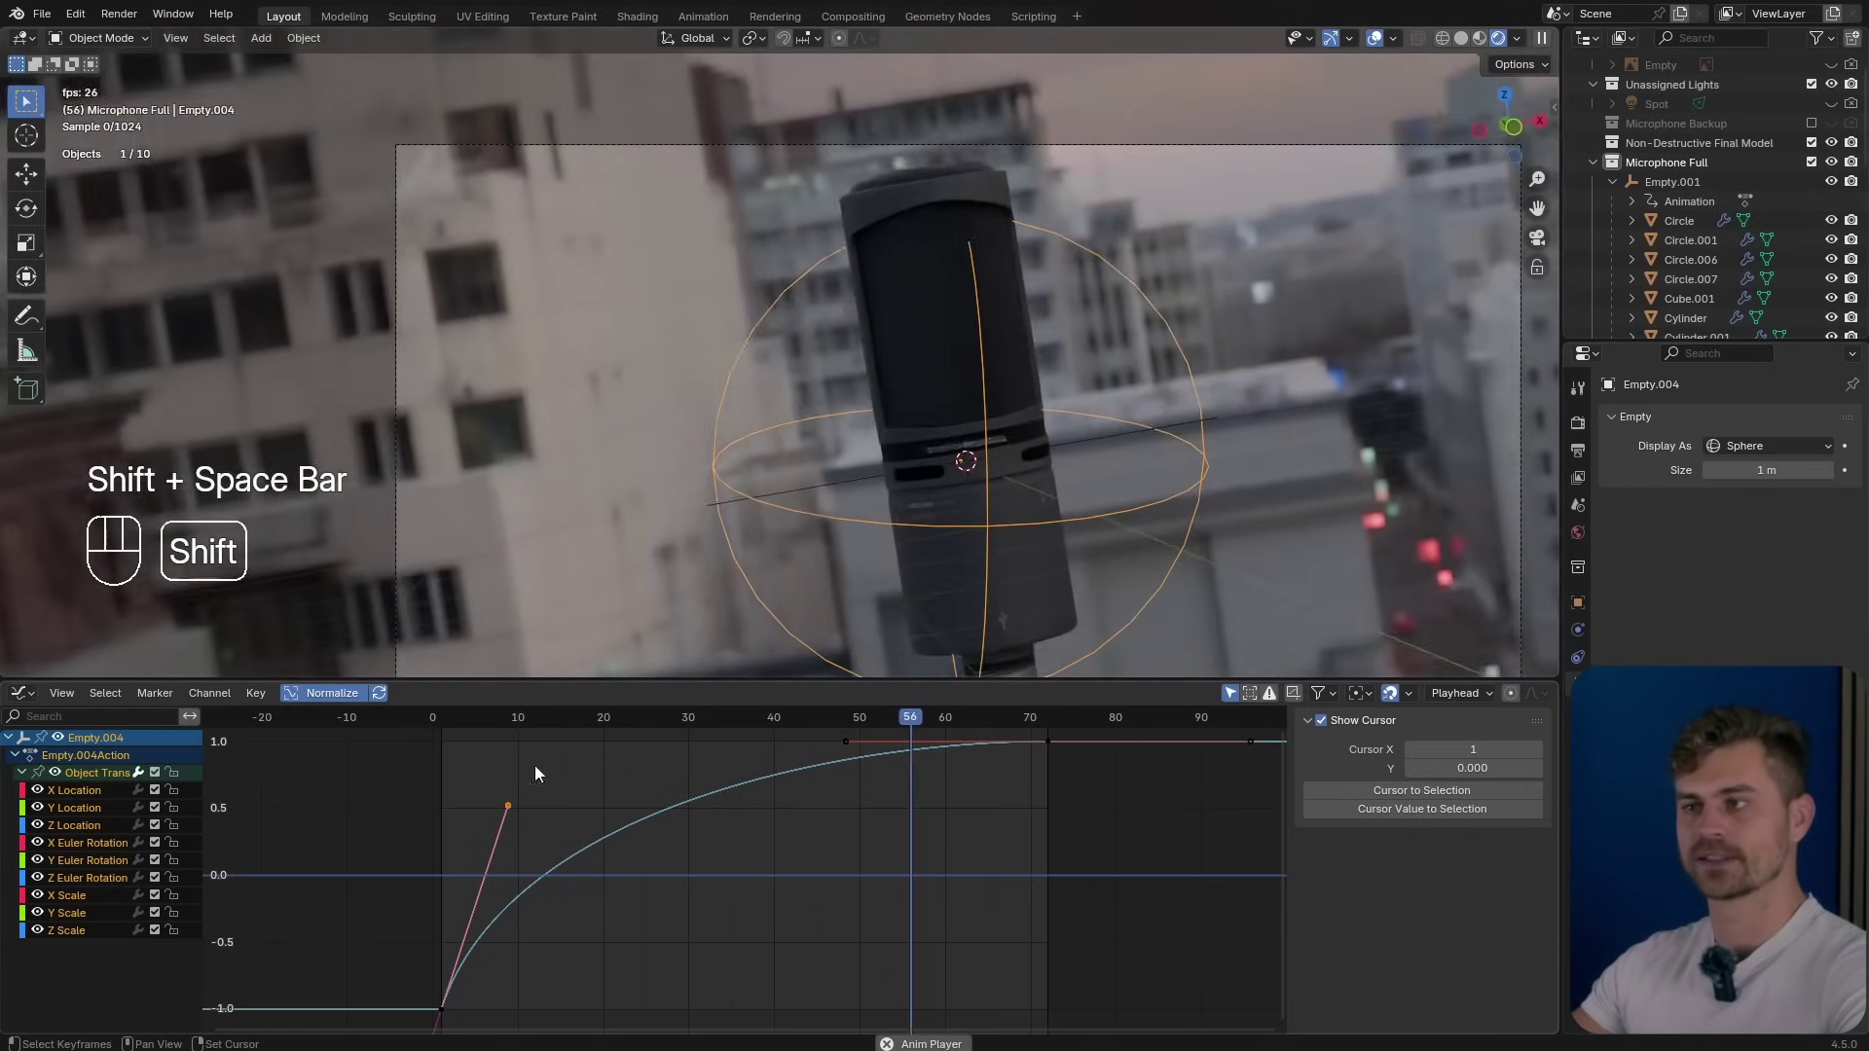
key("shift+space")
Steepen the curves' end by moving the frame 72 keyframes' incoming handles down to about 0.1 at frame 72, and preview the animation.
middle_click_drag(779, 810, 704, 862)
left_click(765, 791)
key("g")
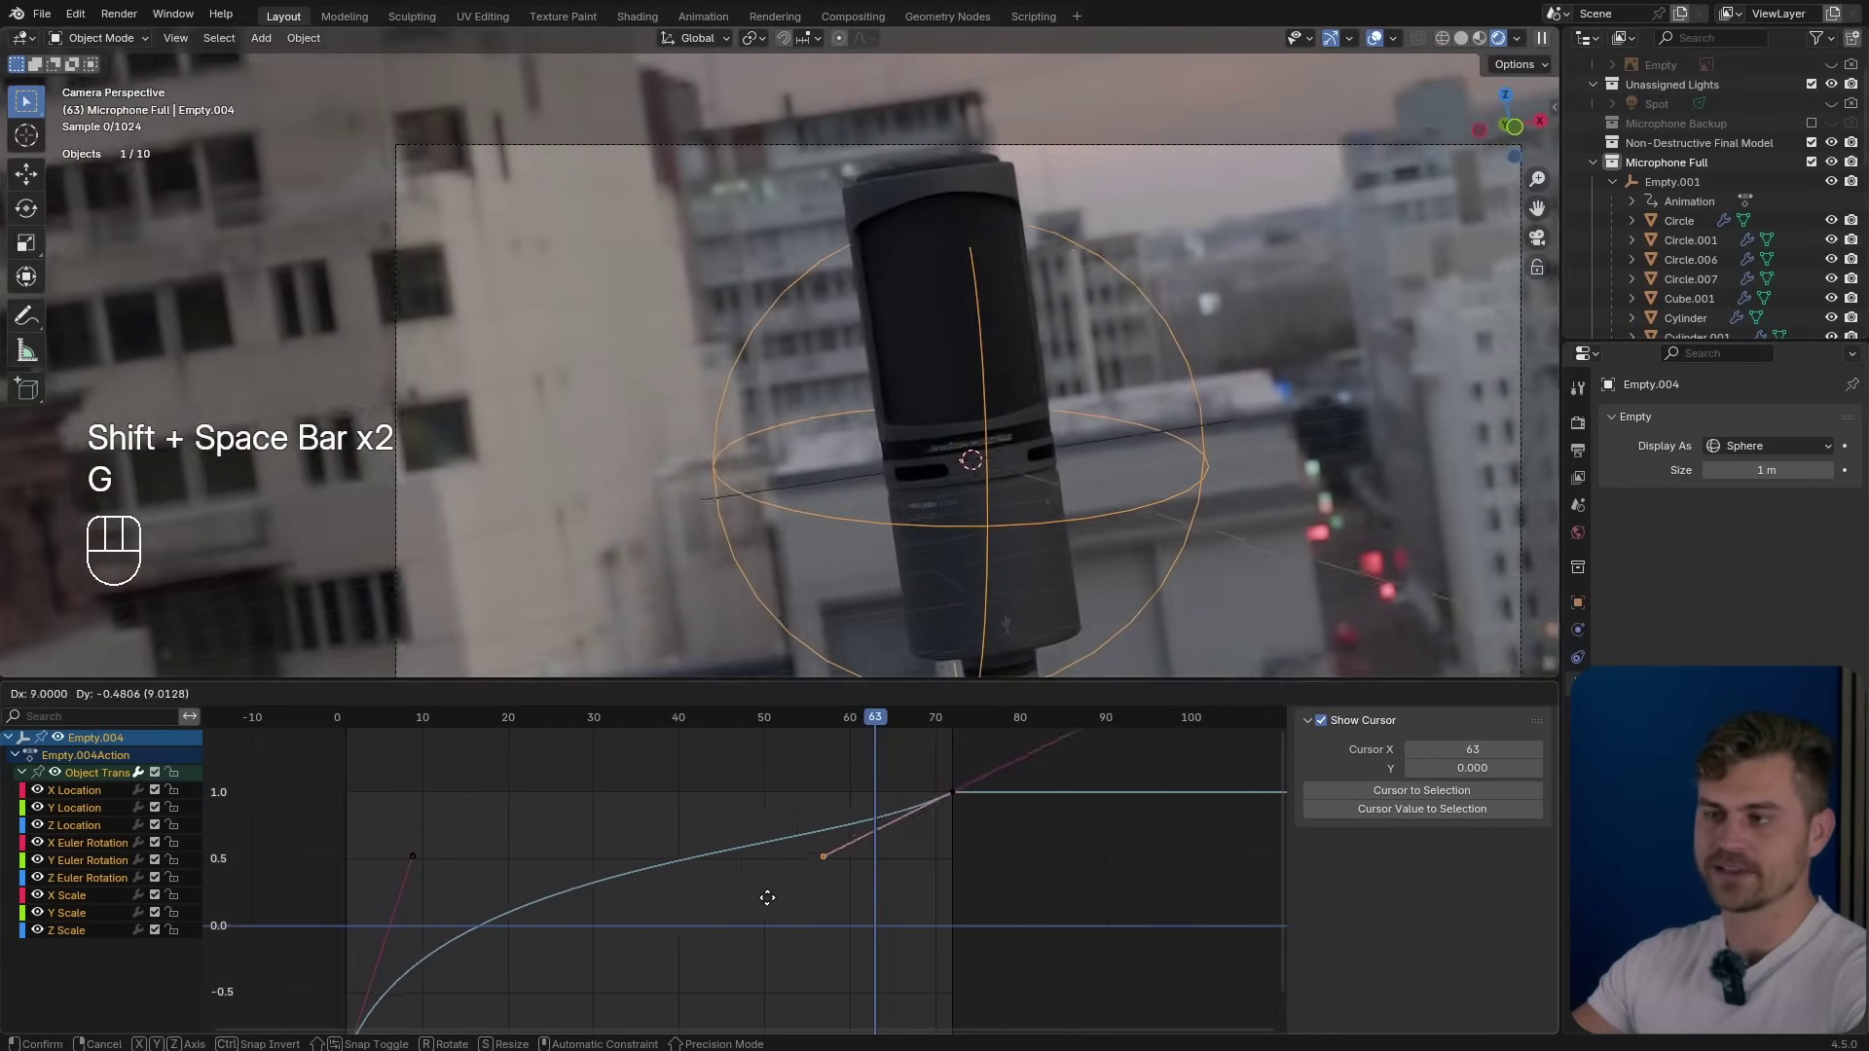
left_click(885, 951)
key("shift+space")
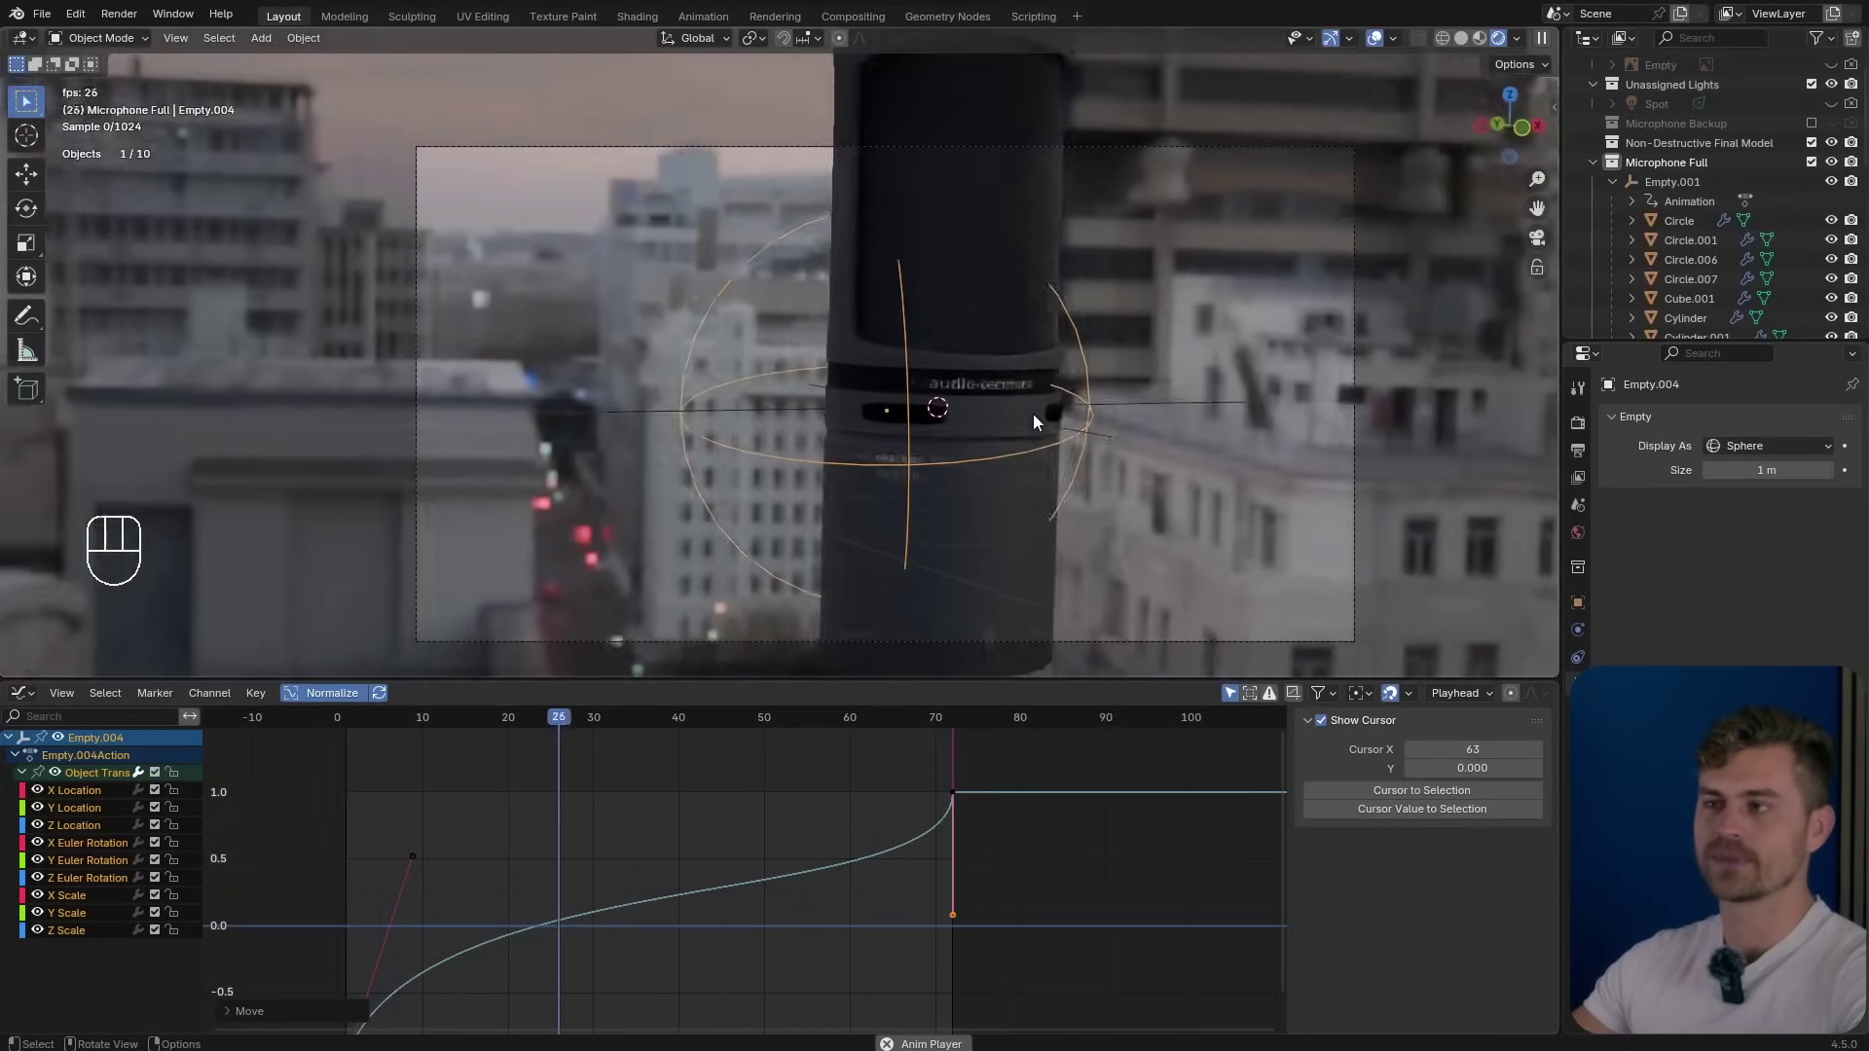
key("shift+space")
Save the file and switch the Graph Editor area back to the Timeline.
key("ctrl+s")
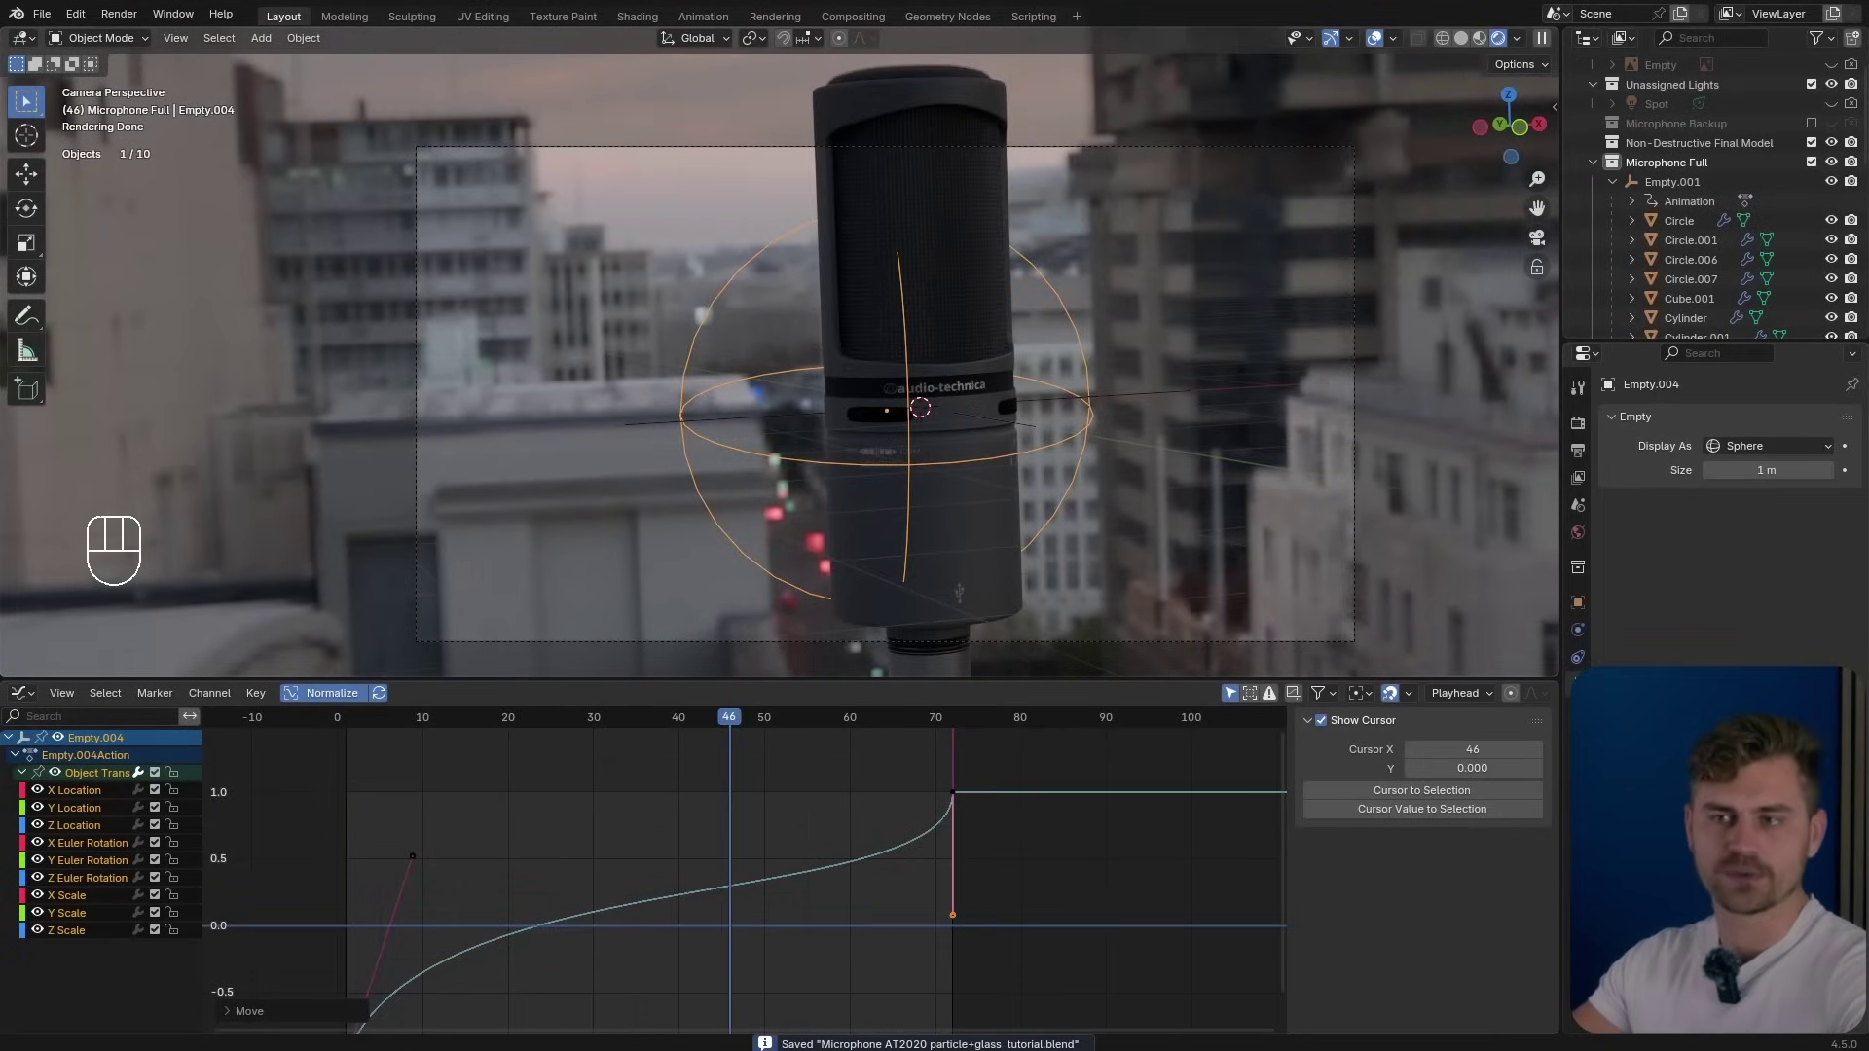
left_click(15, 697)
left_click(284, 765)
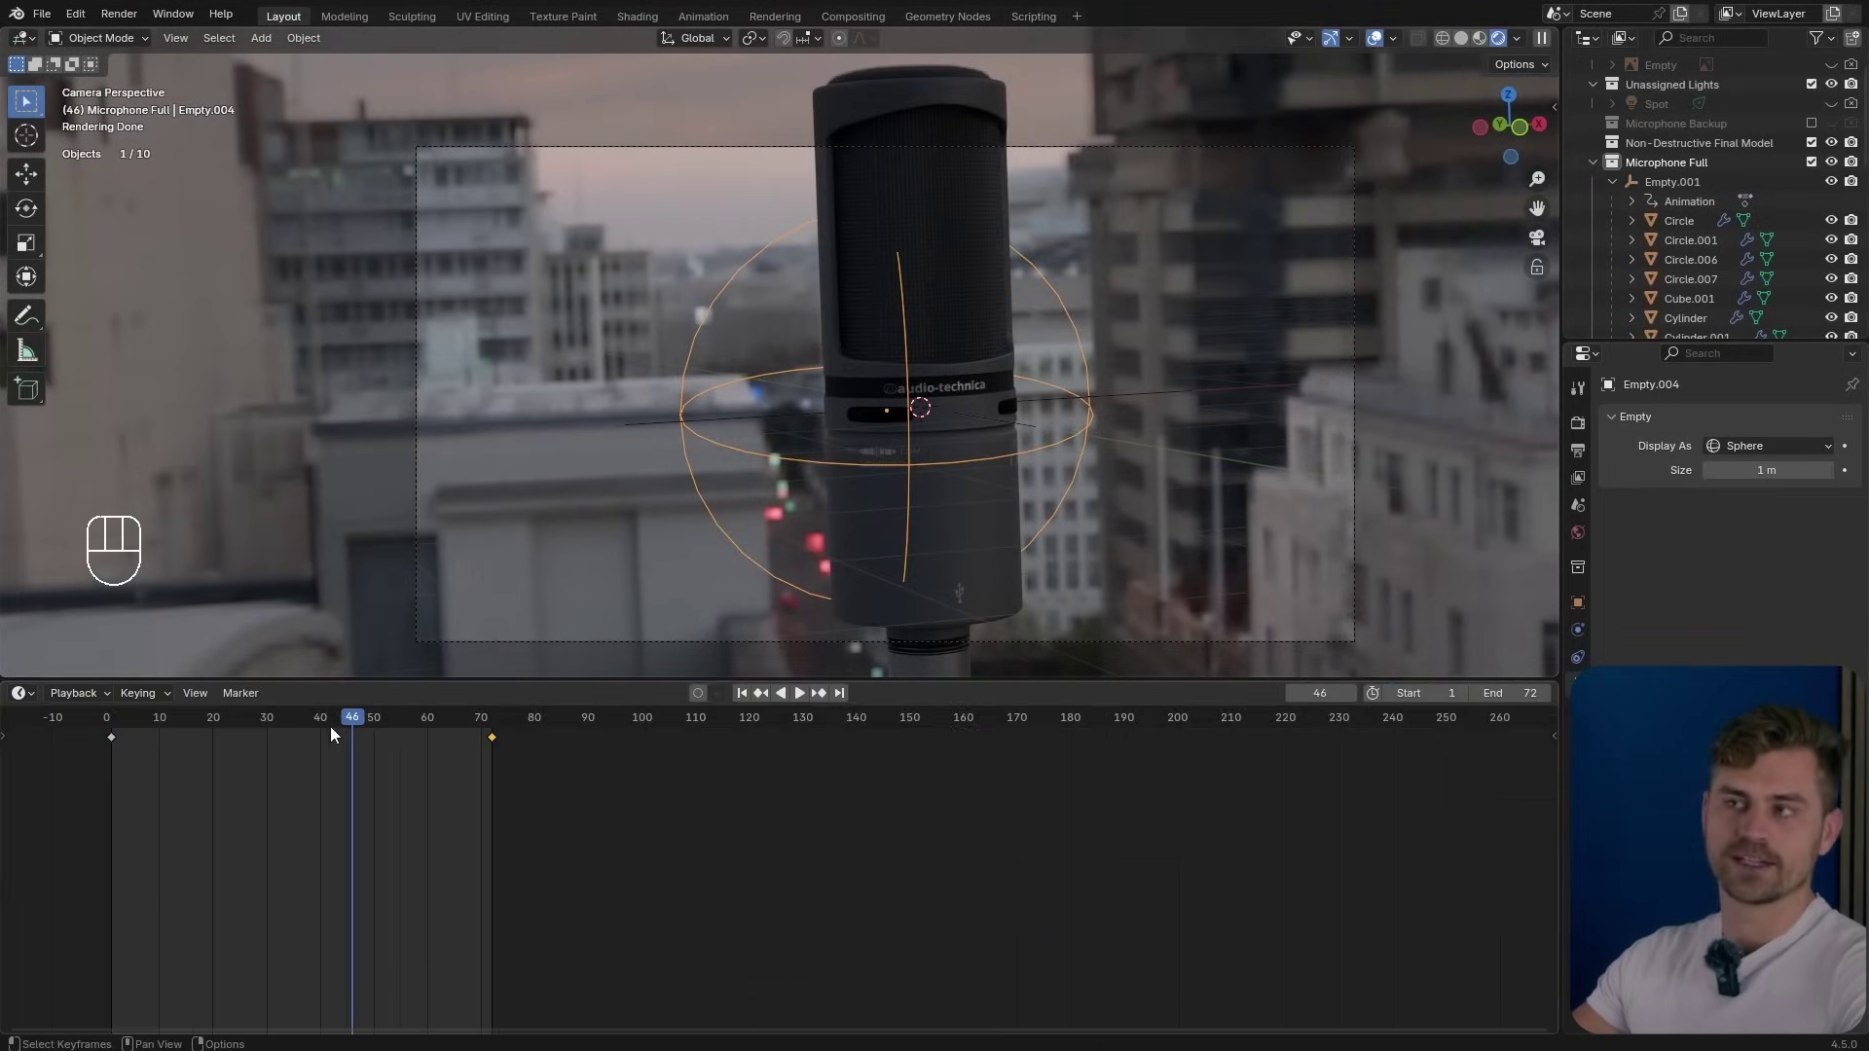
Add a mesh plane at the microphone and scale it by 7.3.
scroll(792, 397, "down", 2)
key("shift+a")
mouse_move(843, 261)
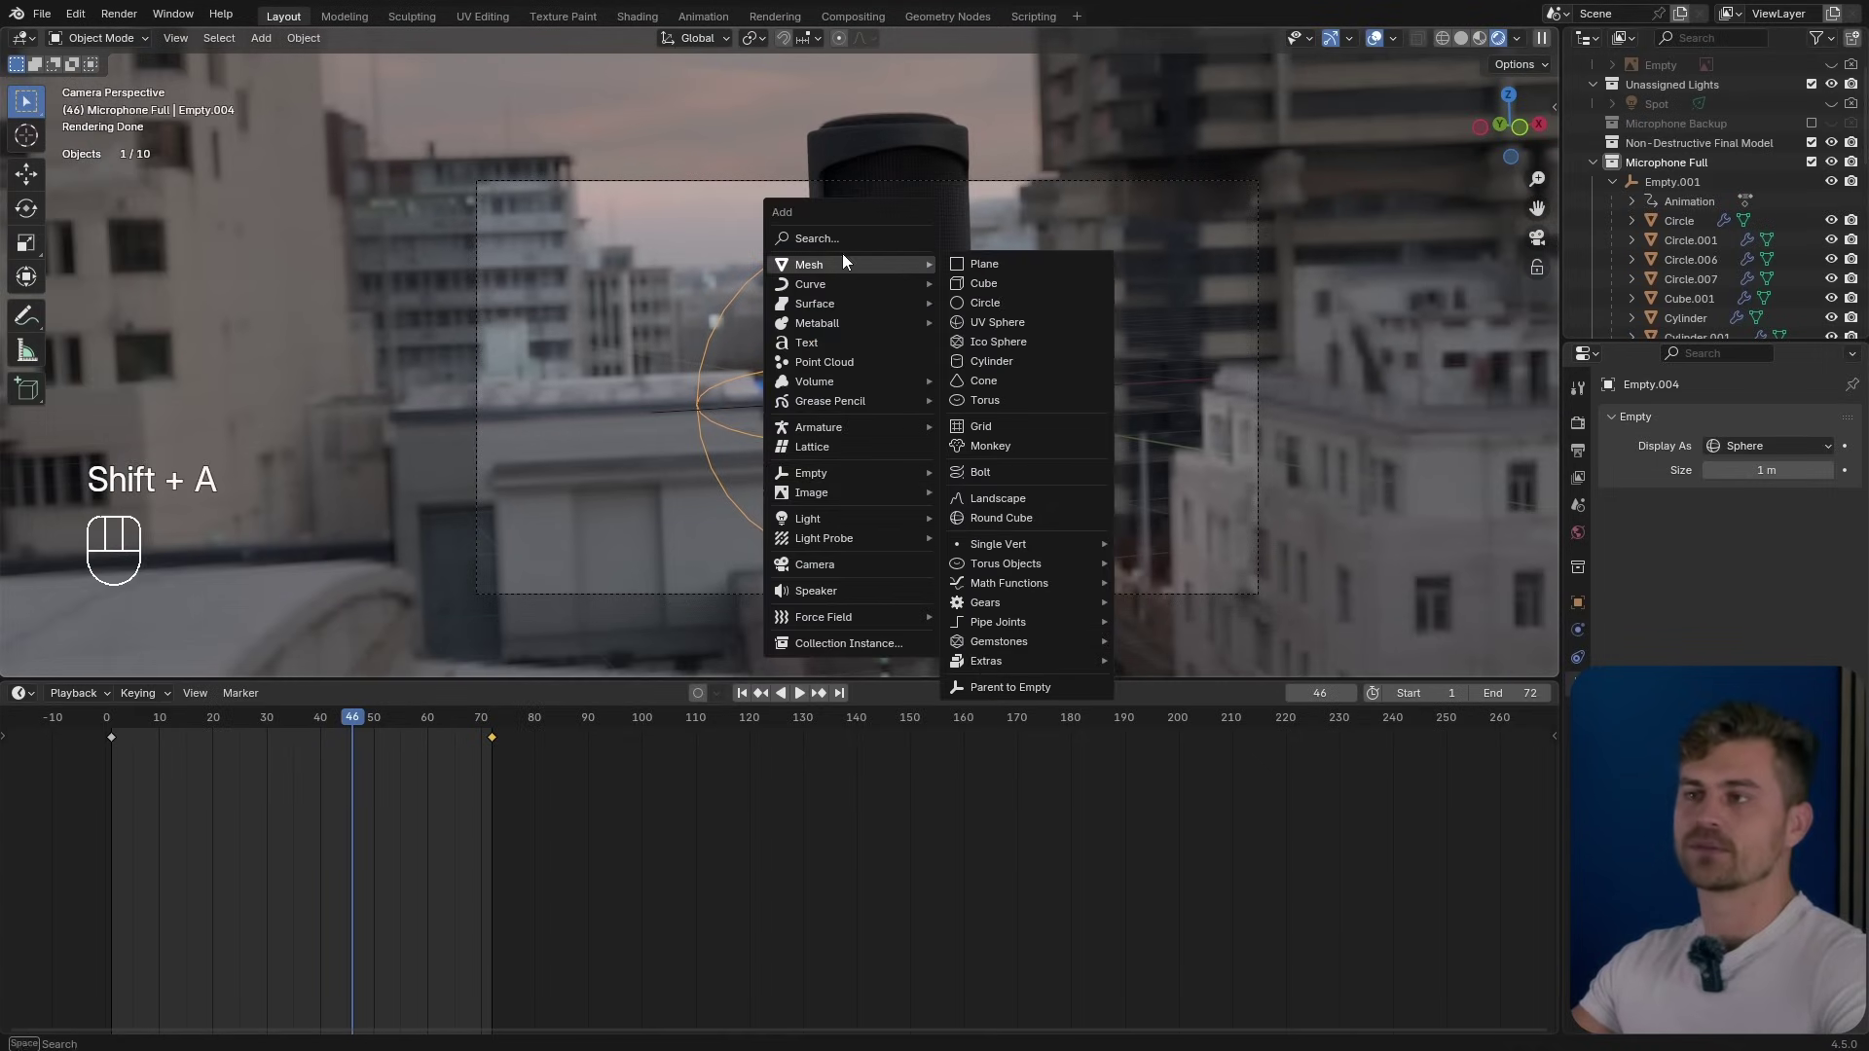
key("shift+a")
mouse_move(749, 78)
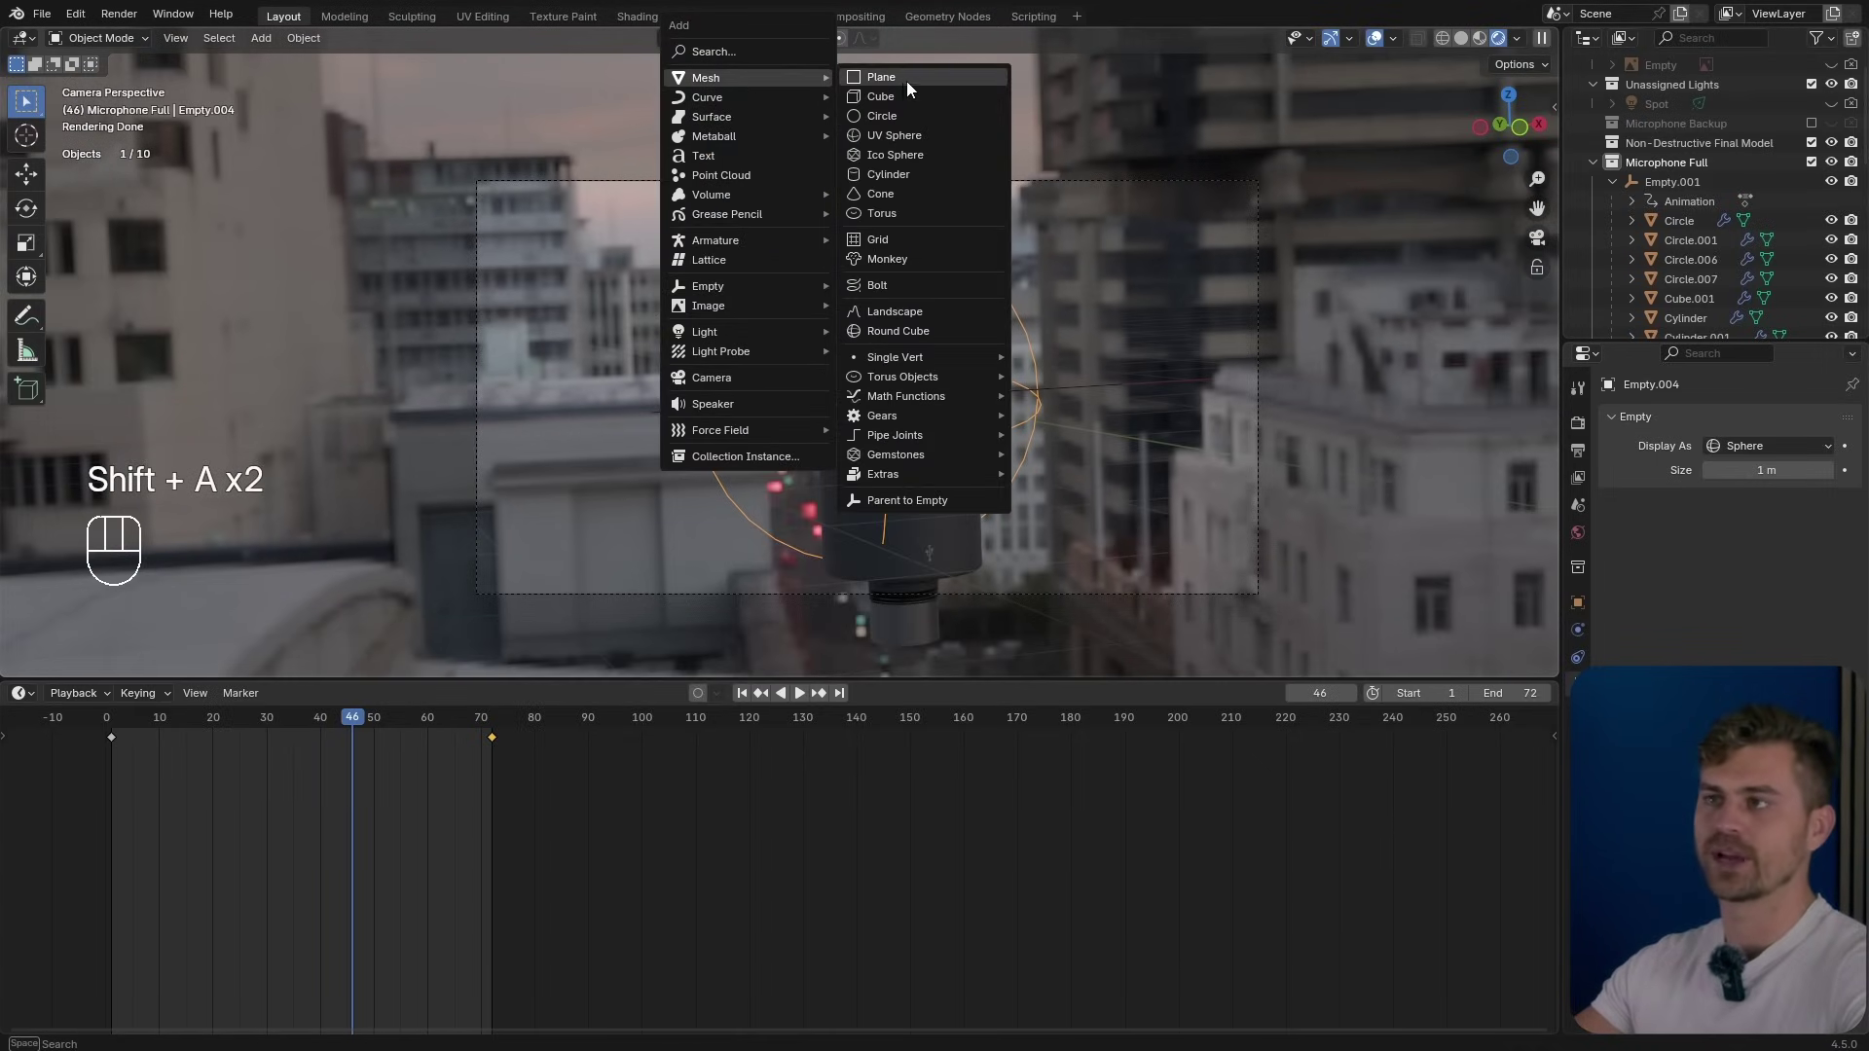
left_click(902, 78)
key("s")
left_click(882, 384)
Lower the plane along global Z to sit beneath the microphone body as a floor.
key("g")
key("z")
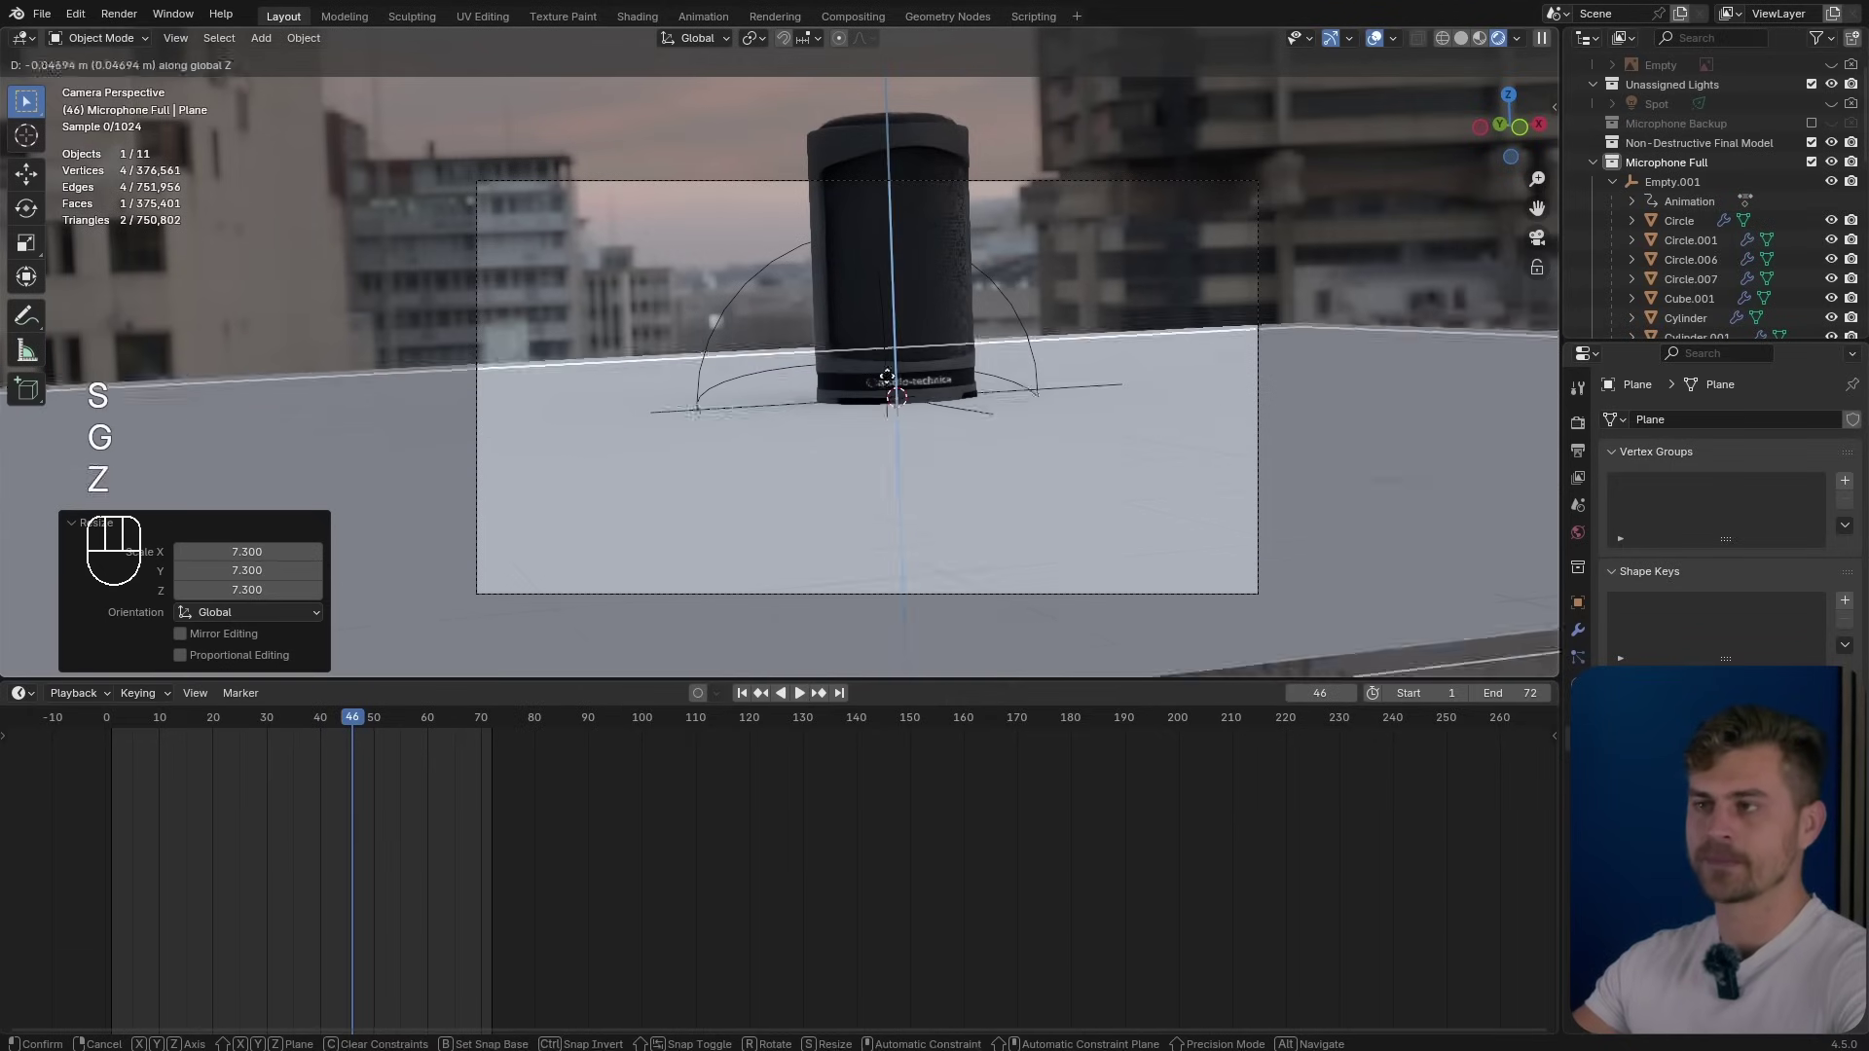
left_click(860, 134)
In Edit Mode, extrude the plane's edge behind the microphone upward along Z to form a backdrop wall.
key("Tab")
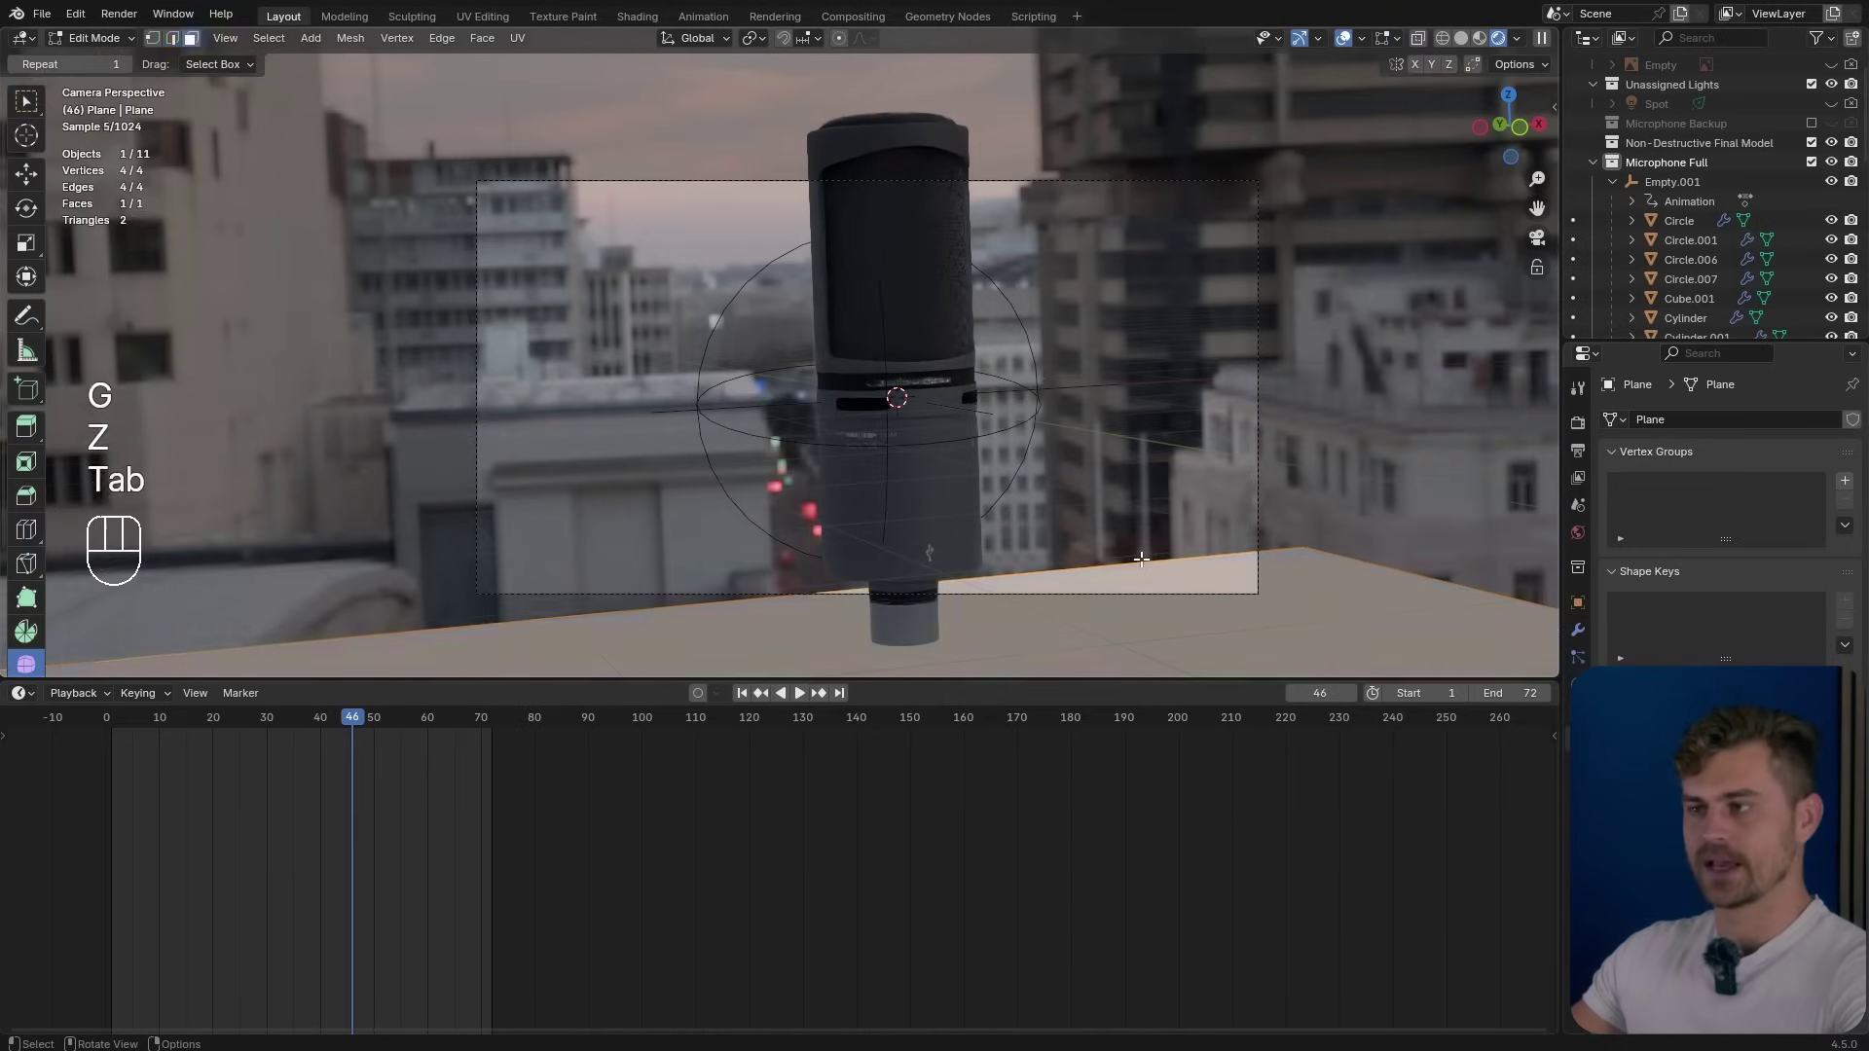
key("e")
key("z")
left_click(1253, 627)
At frame 6, select the side edges of the wall and floor, move them outward along global X to fill the camera frame, and leave Edit Mode.
left_click_drag(353, 740, 137, 763)
scroll(893, 640, "down", 1)
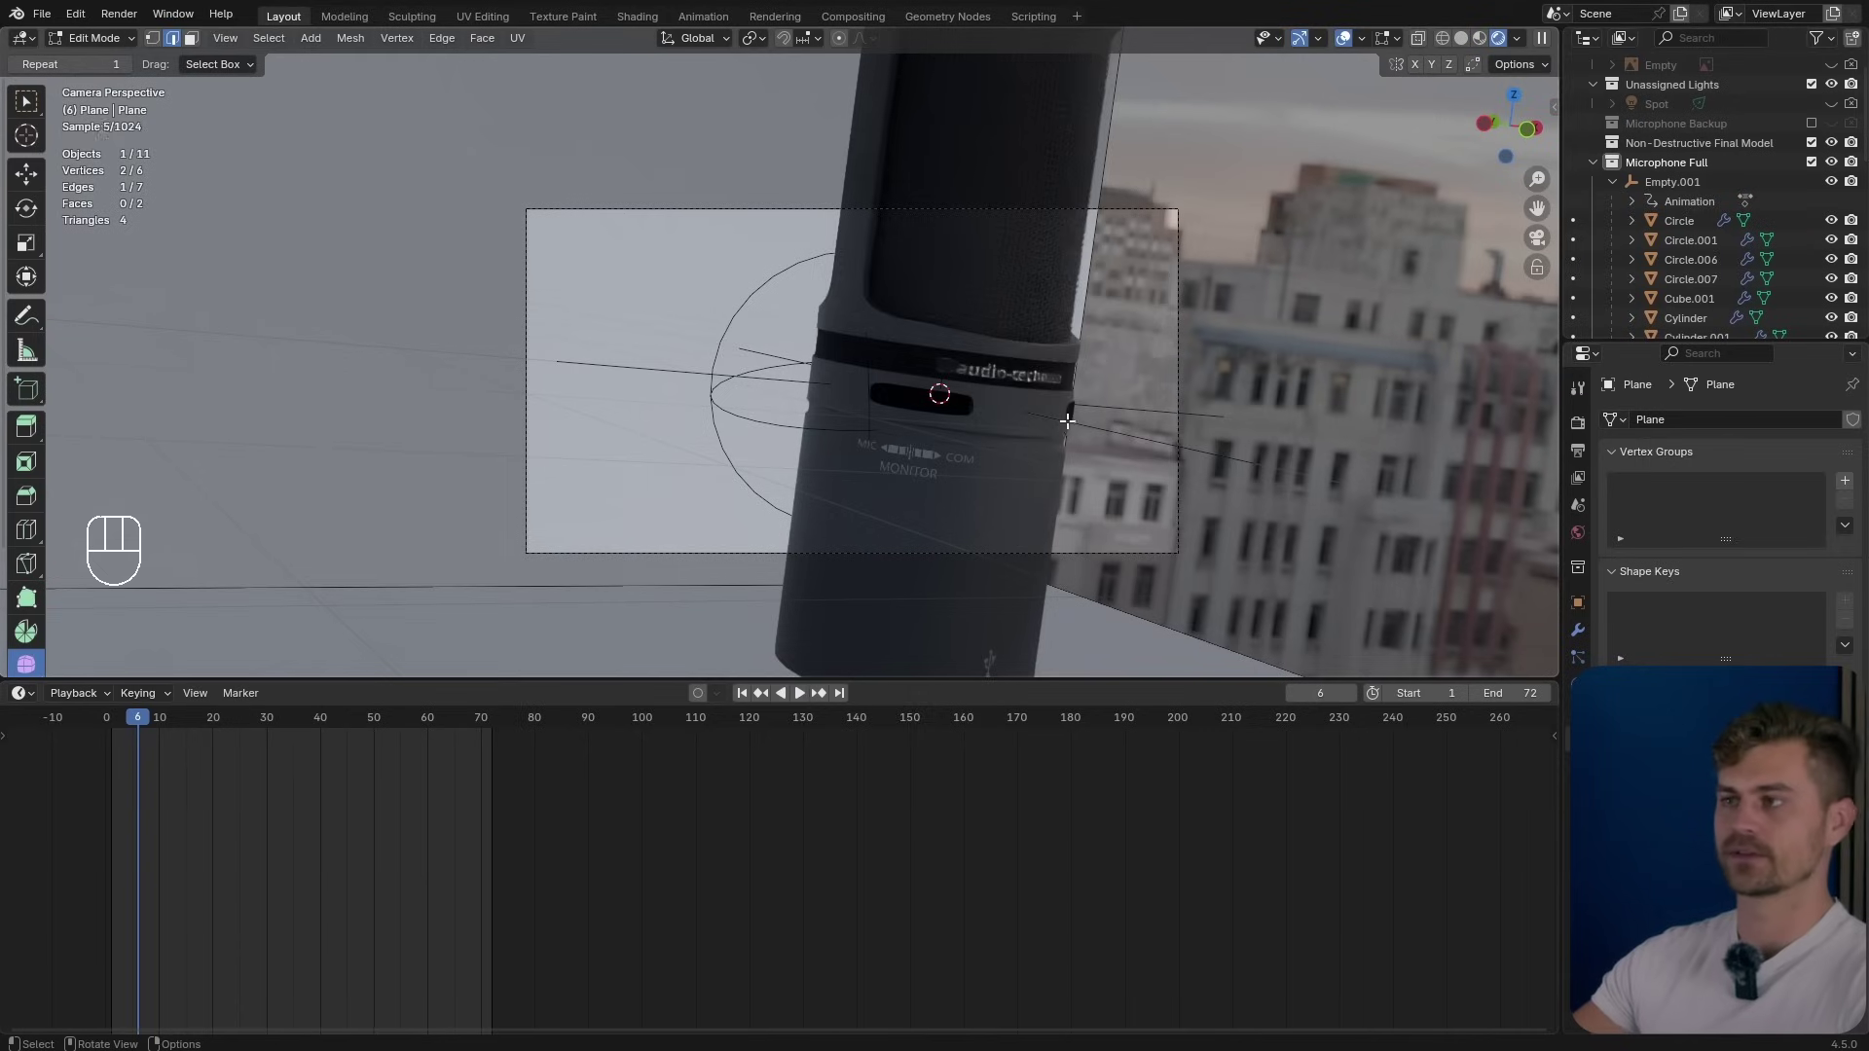
left_click(1088, 366, "shift")
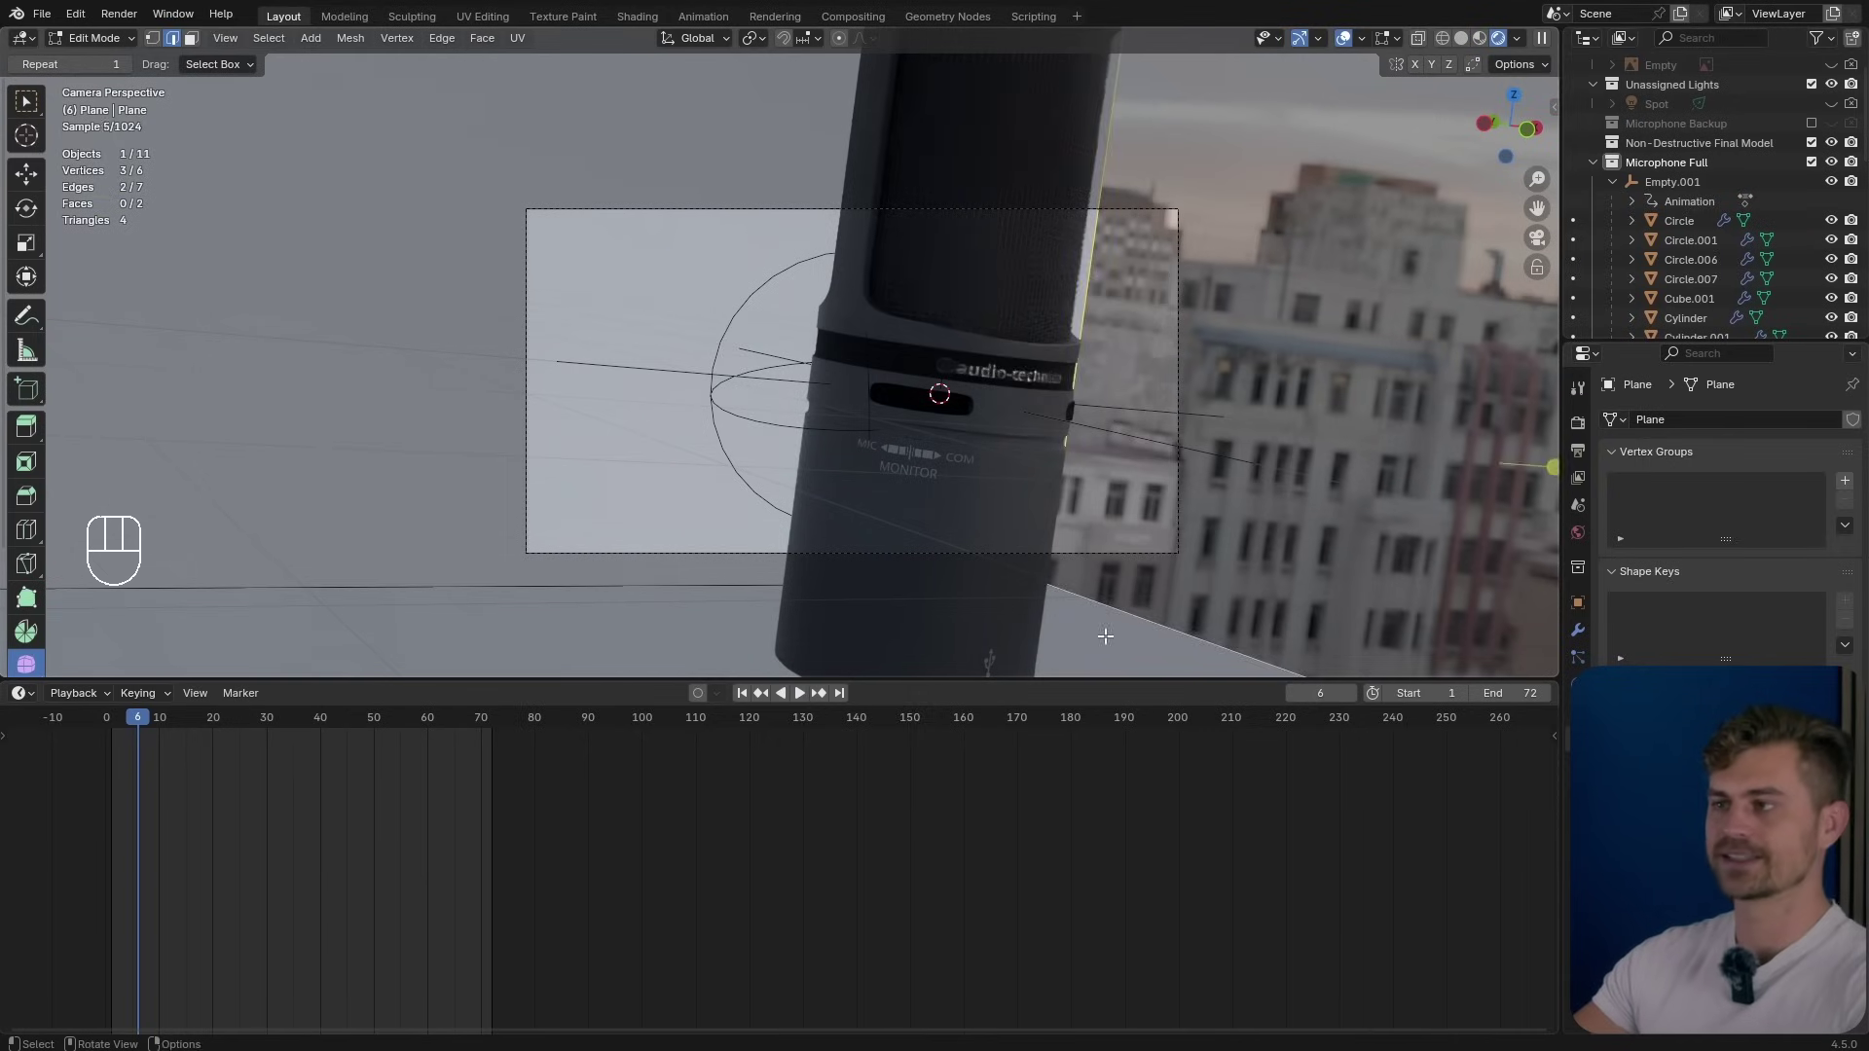
key("g")
key("y")
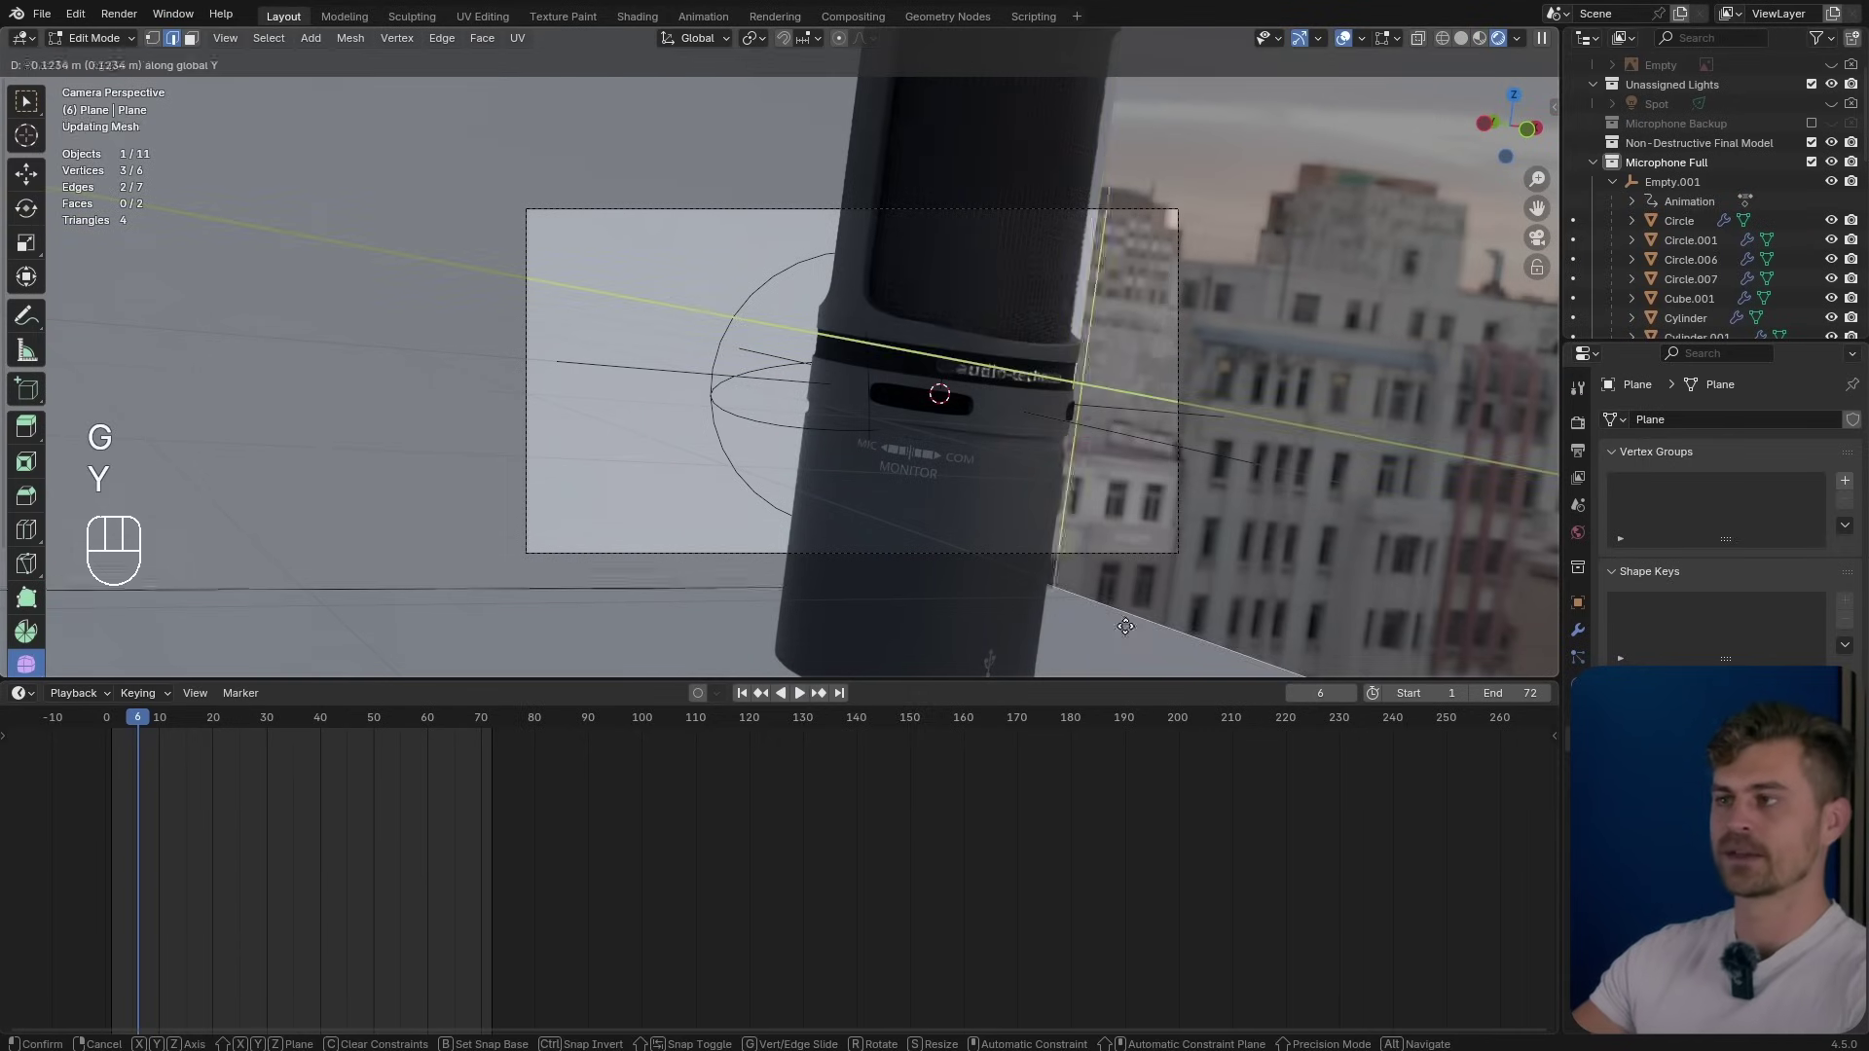
key("x")
left_click(912, 522)
key("Tab")
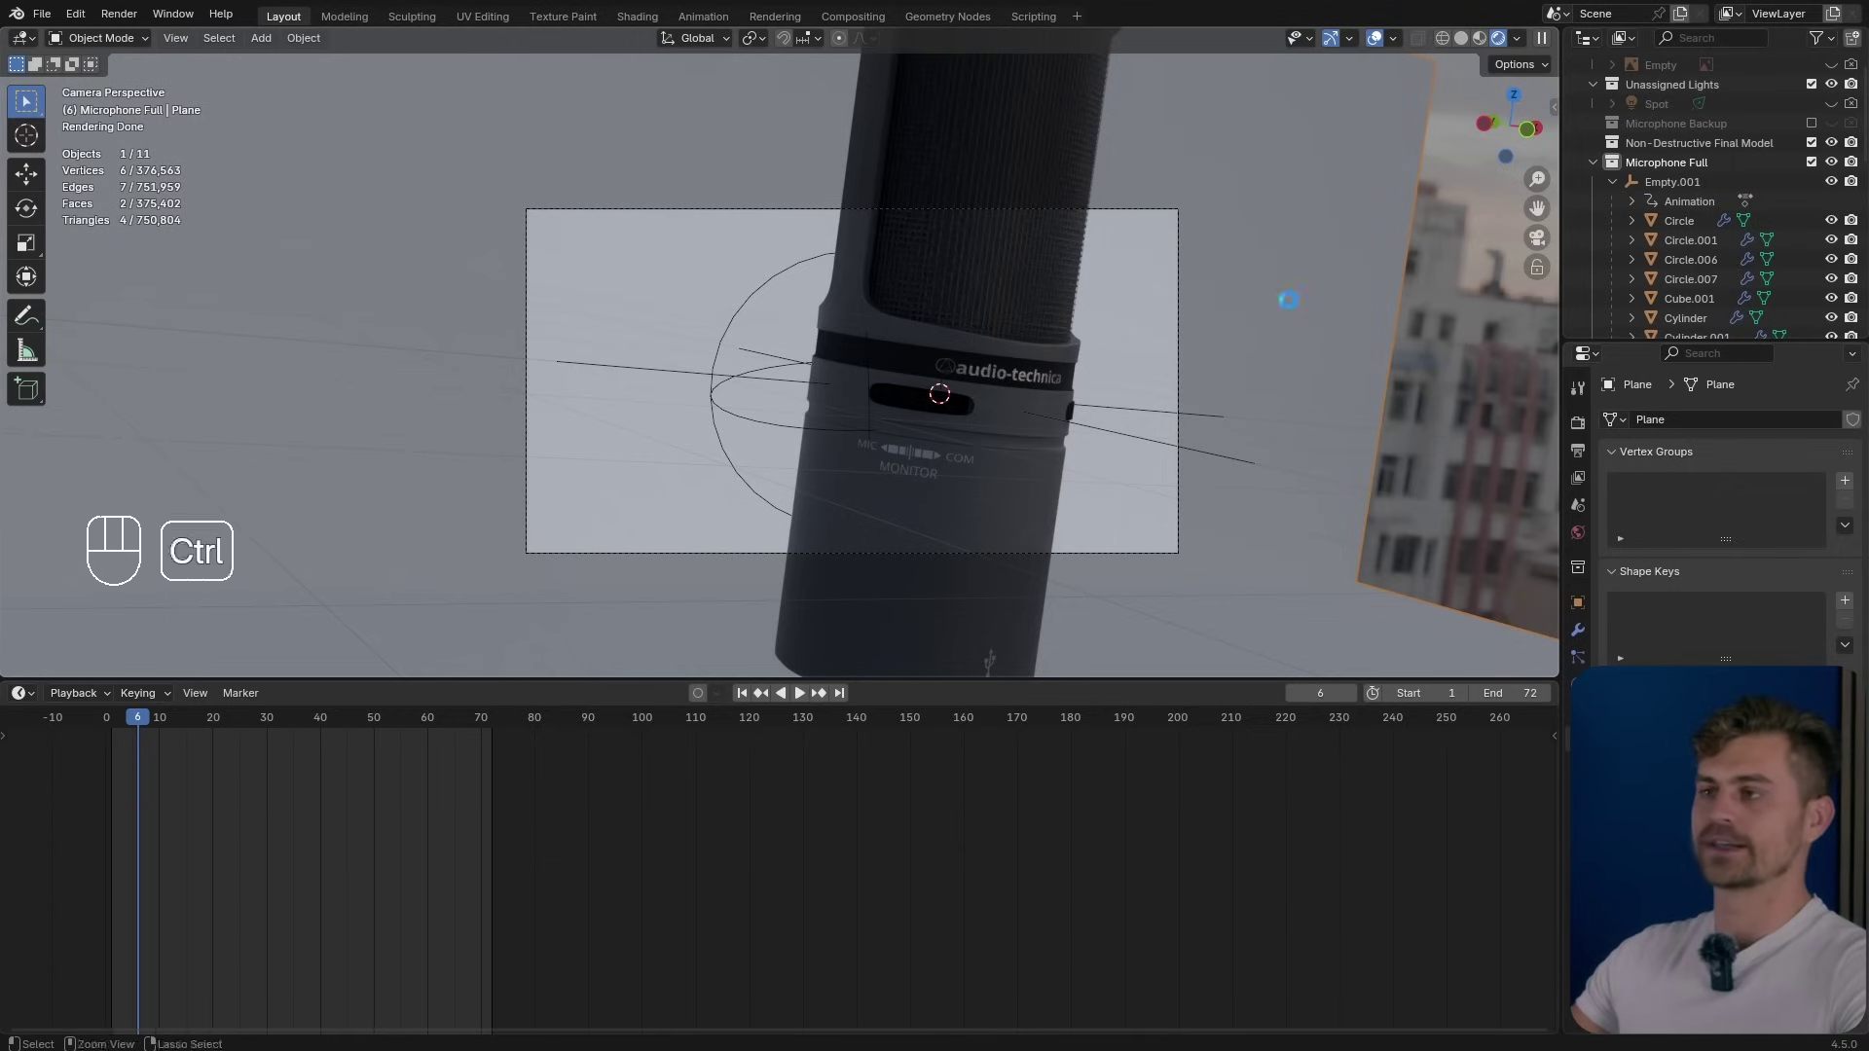
Save the file, bevel the backdrop's floor-to-wall crease into a multi-segment curve, and shade the plane auto smooth.
key("ctrl+s")
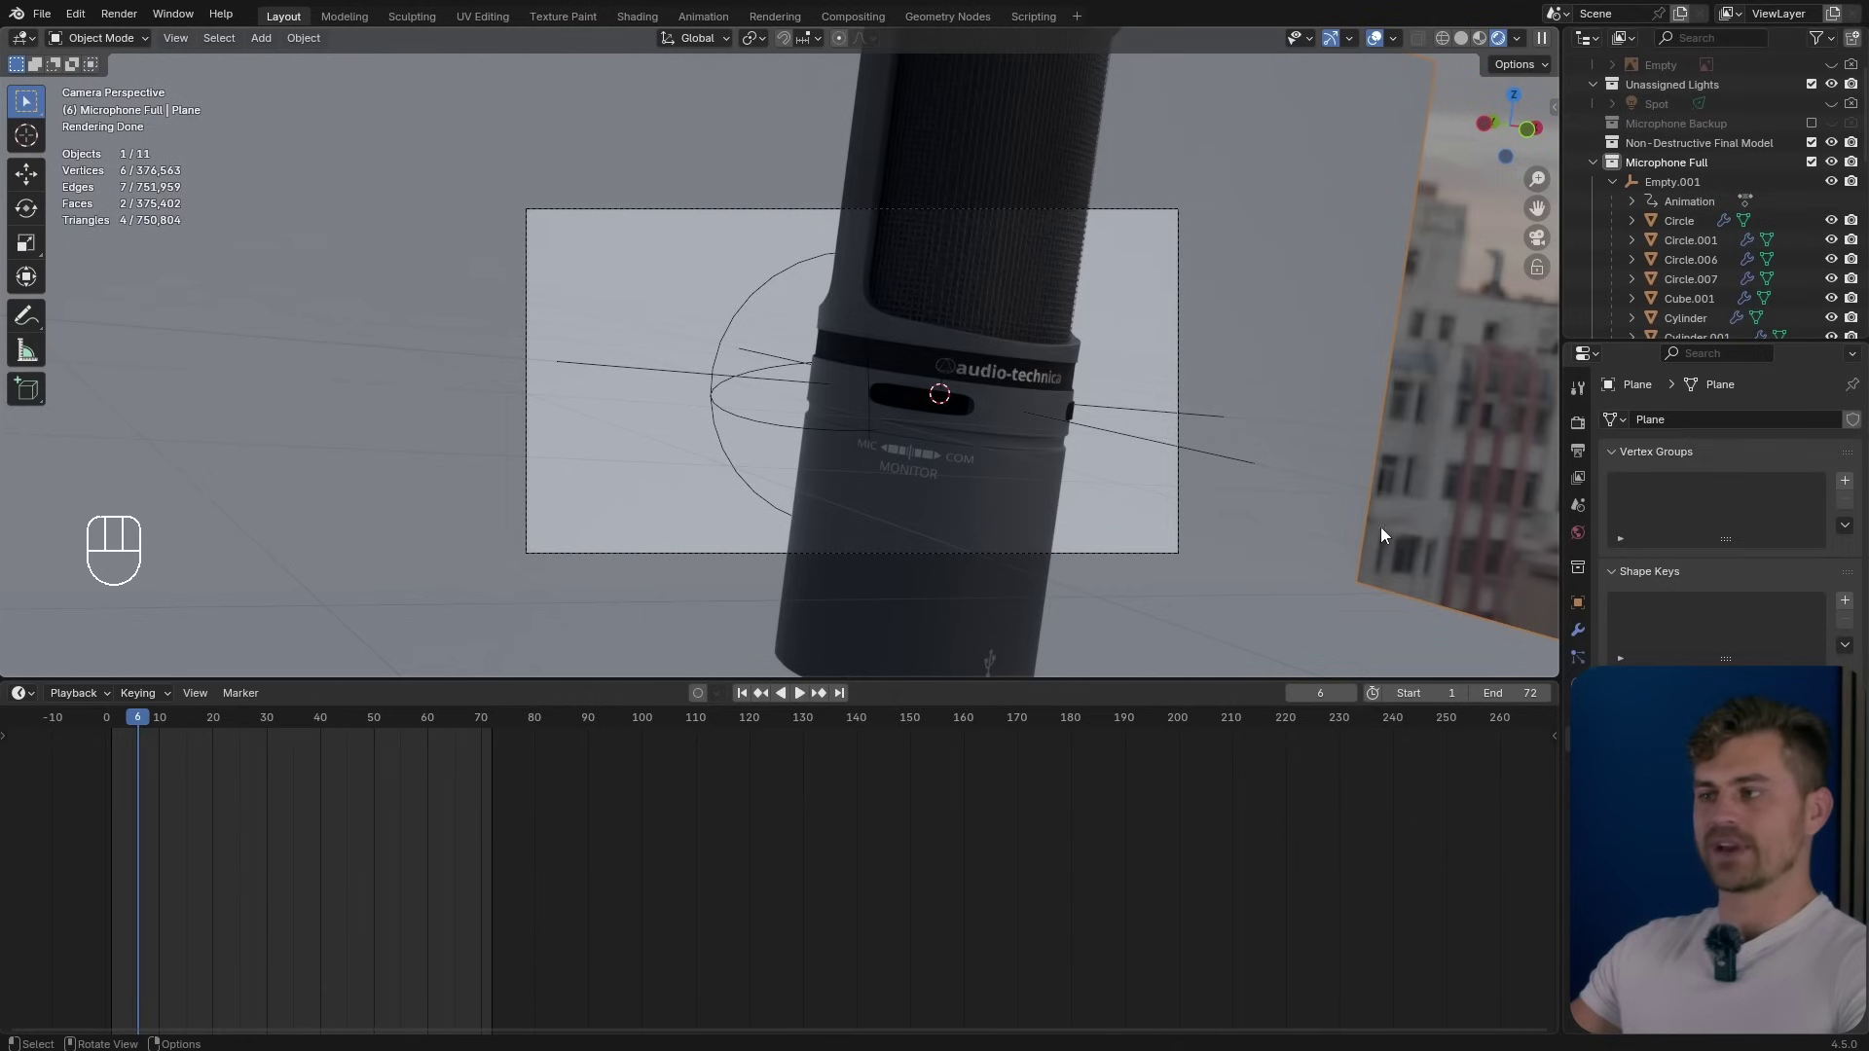
key("Tab")
key("2")
key("ctrl+b")
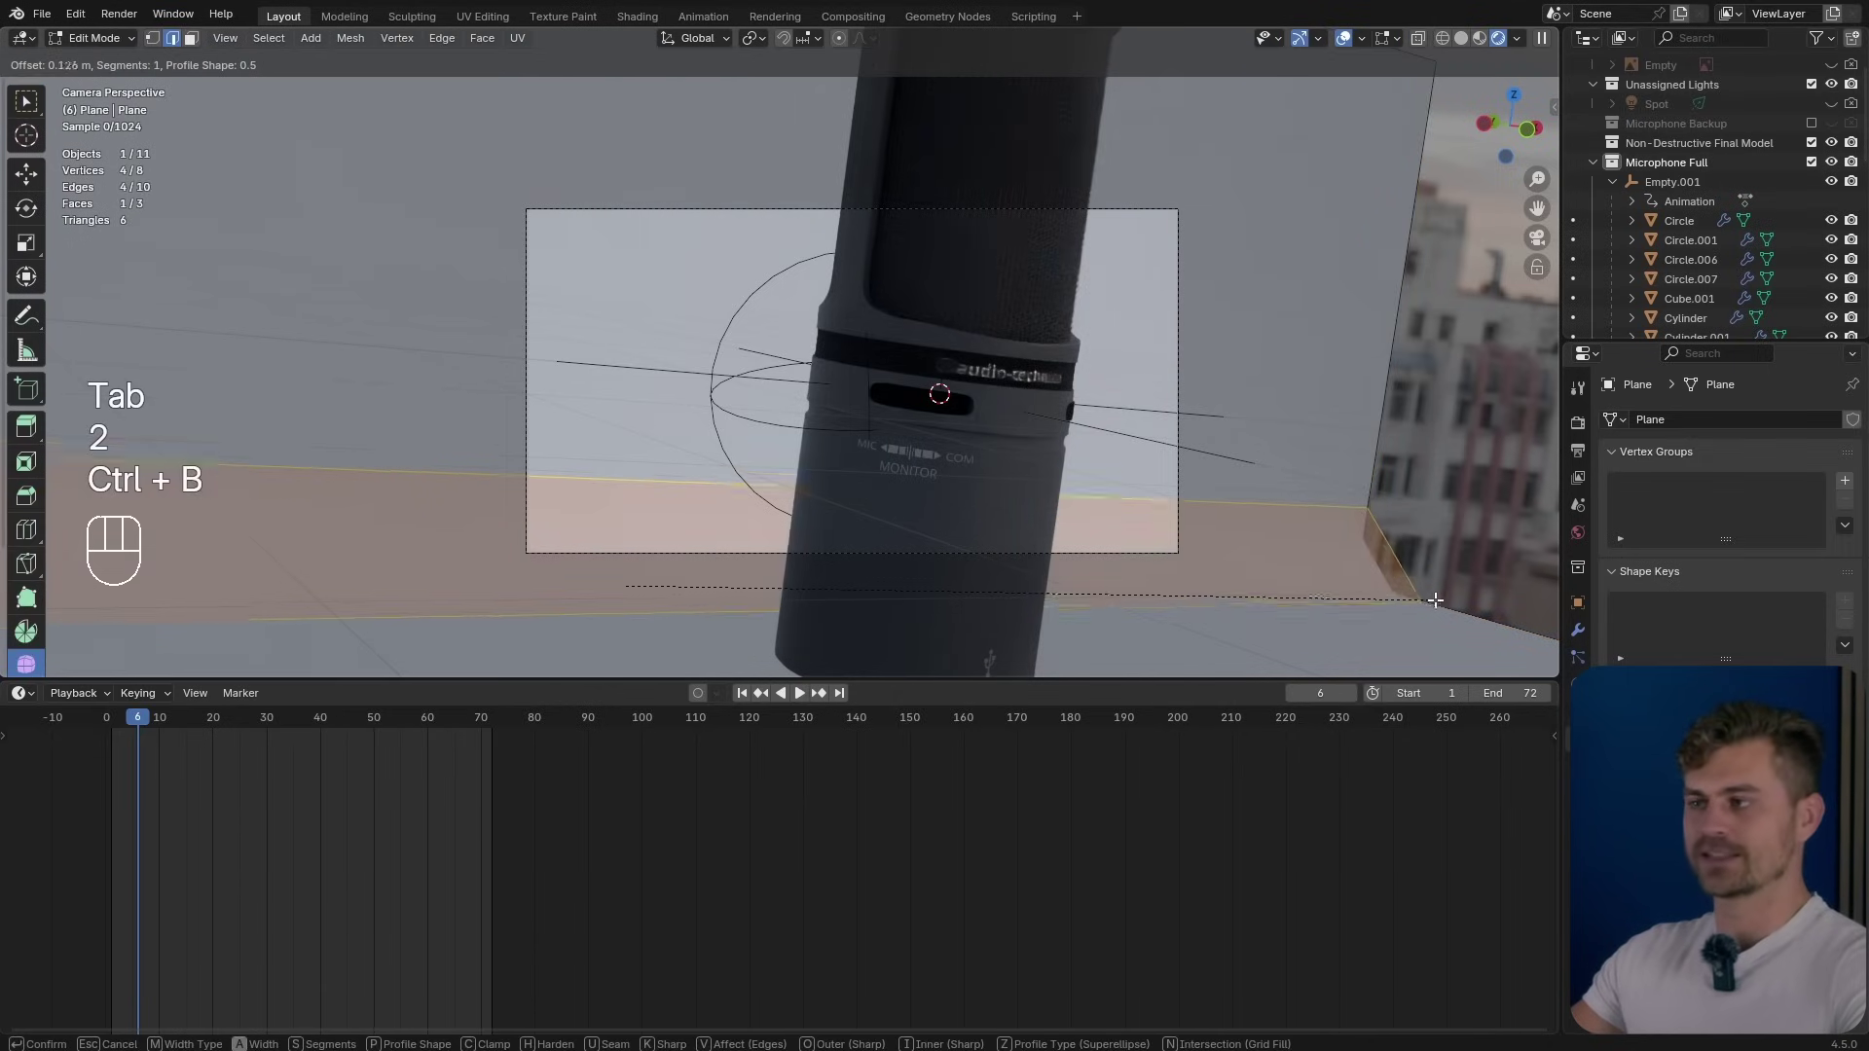
left_click(1441, 600)
key("Tab")
right_click(1315, 539)
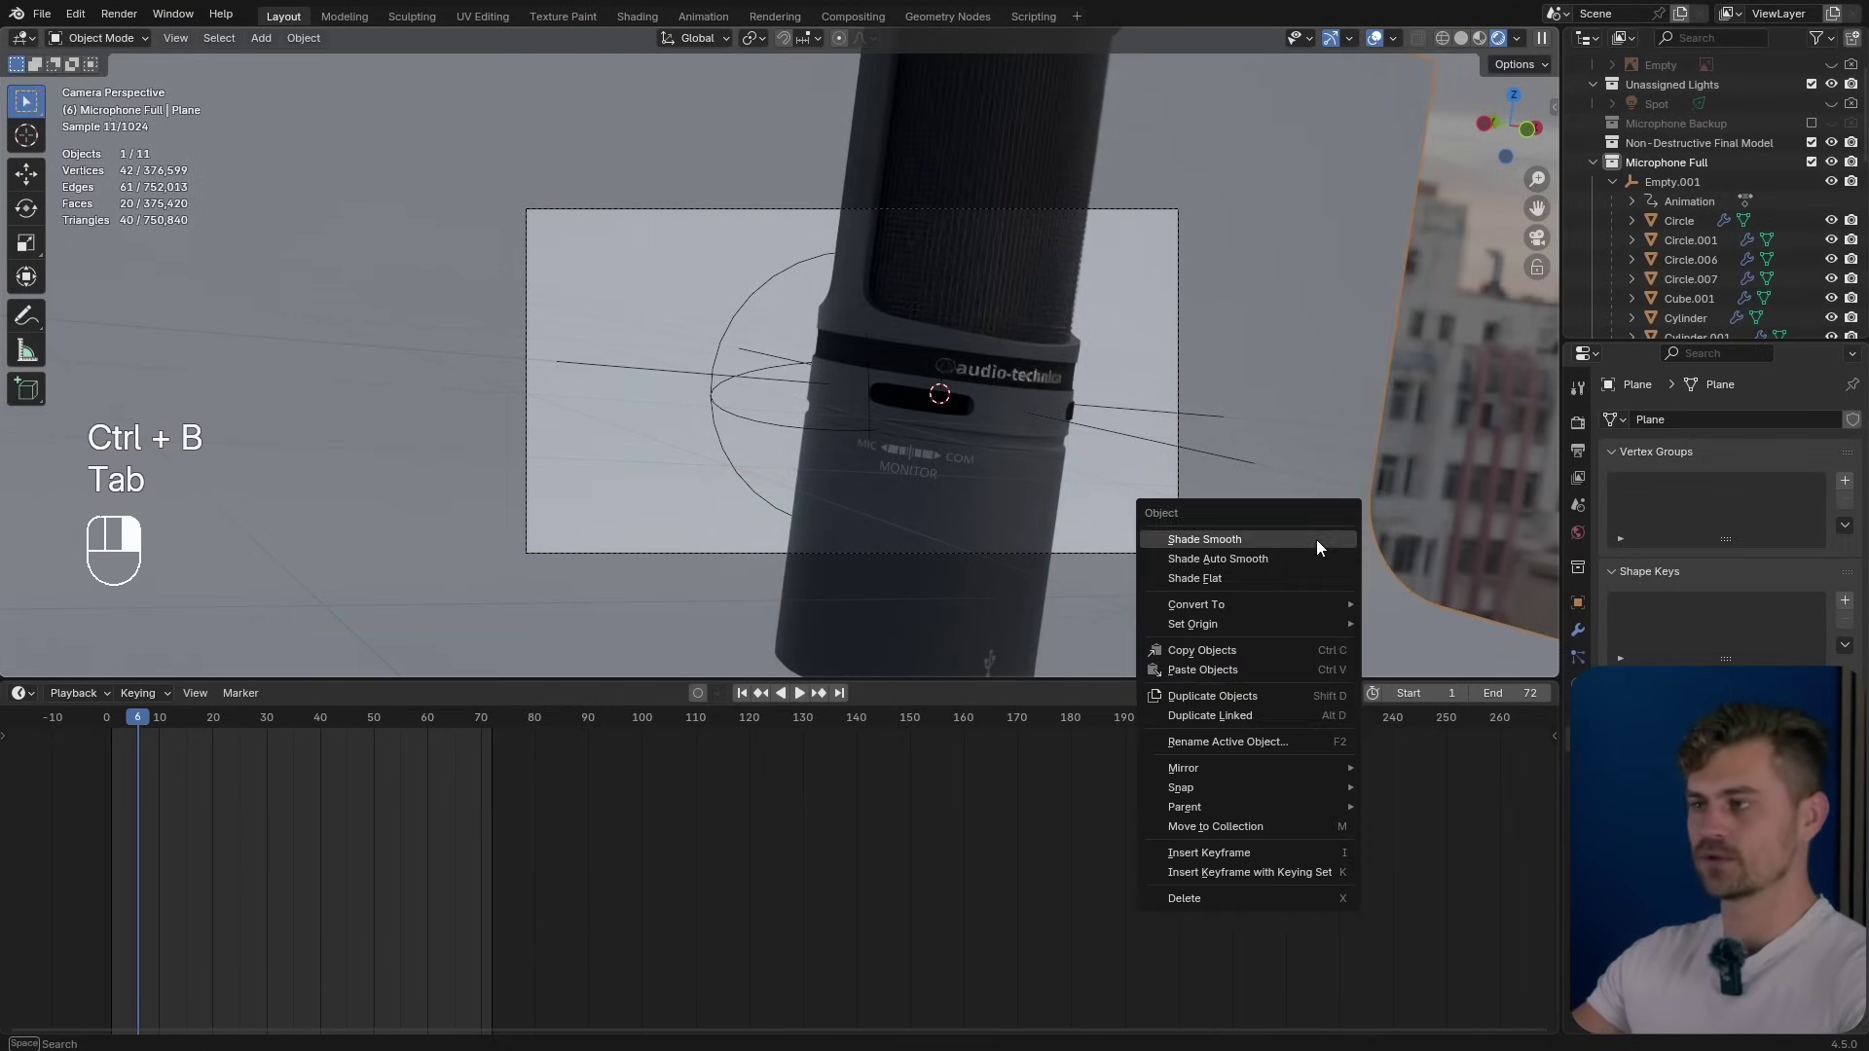
left_click(1305, 562)
Give the backdrop's material a black base color, metallic 1.000 and roughness 0.441, and hide the viewport overlays.
left_click(25, 698)
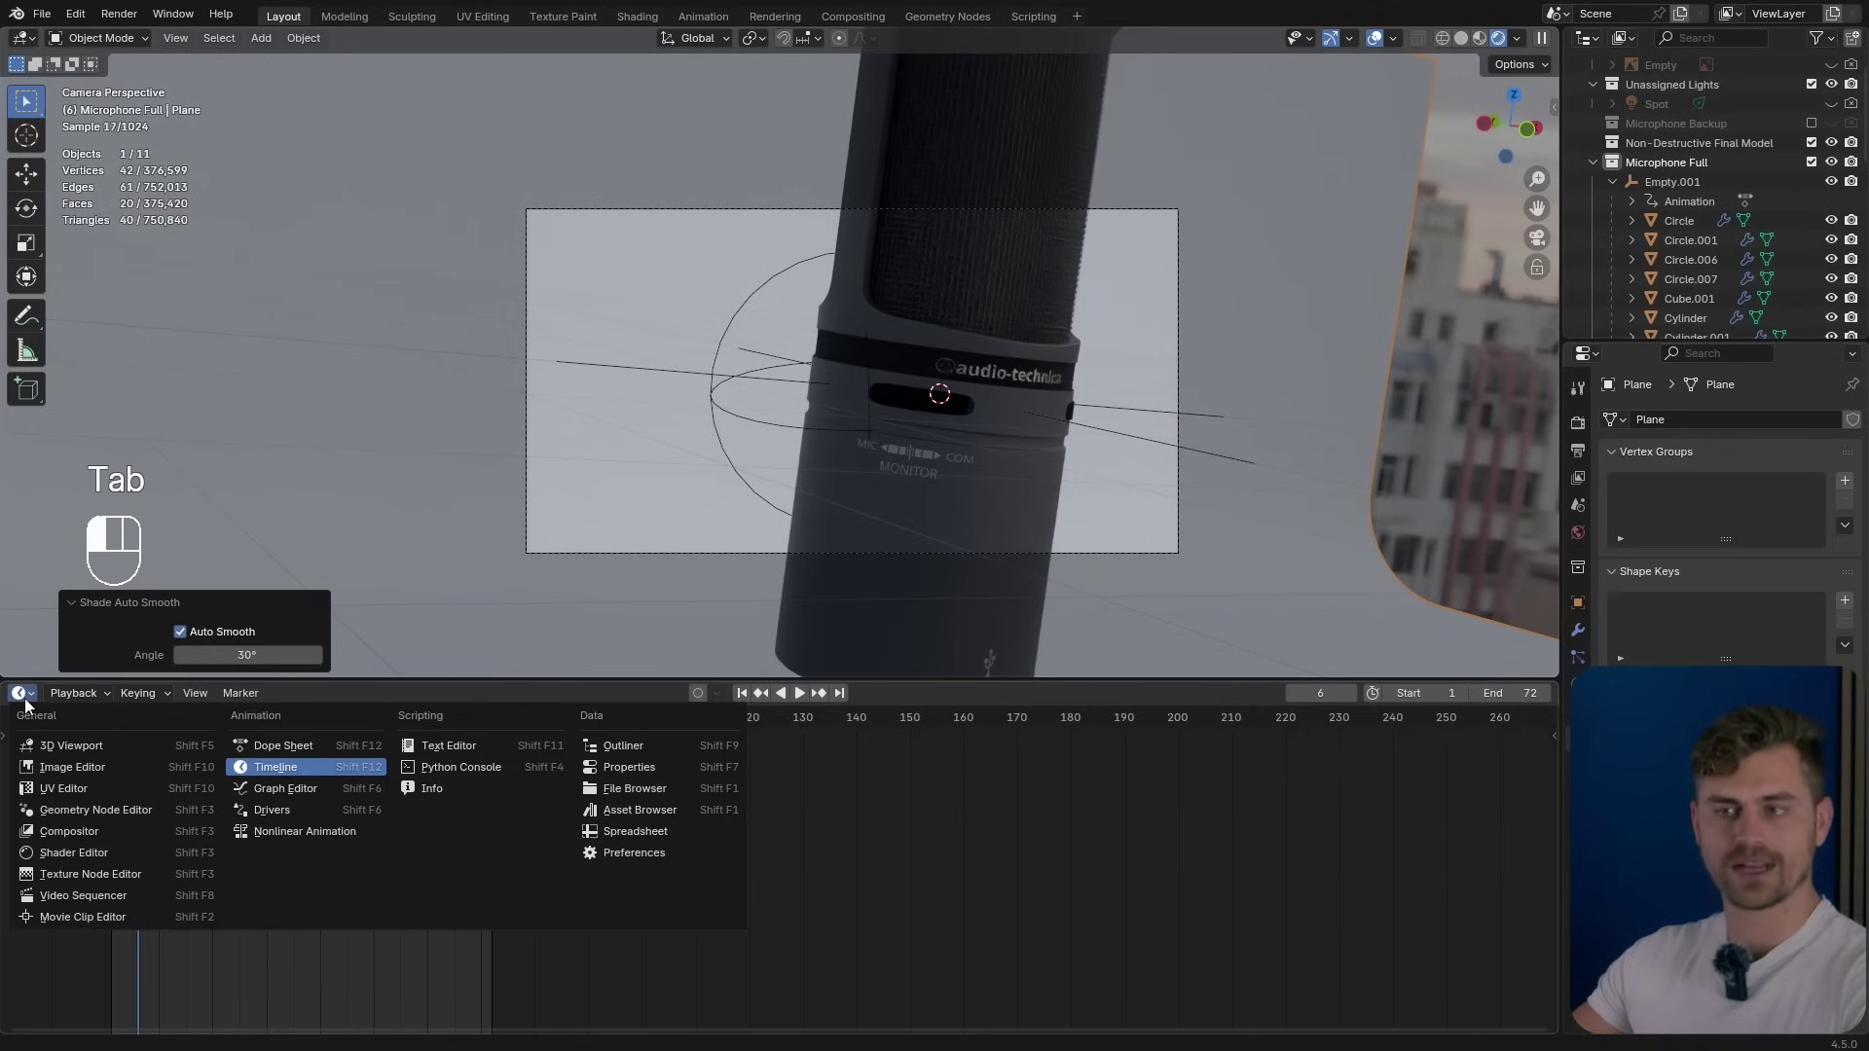
left_click(137, 847)
left_click(835, 688)
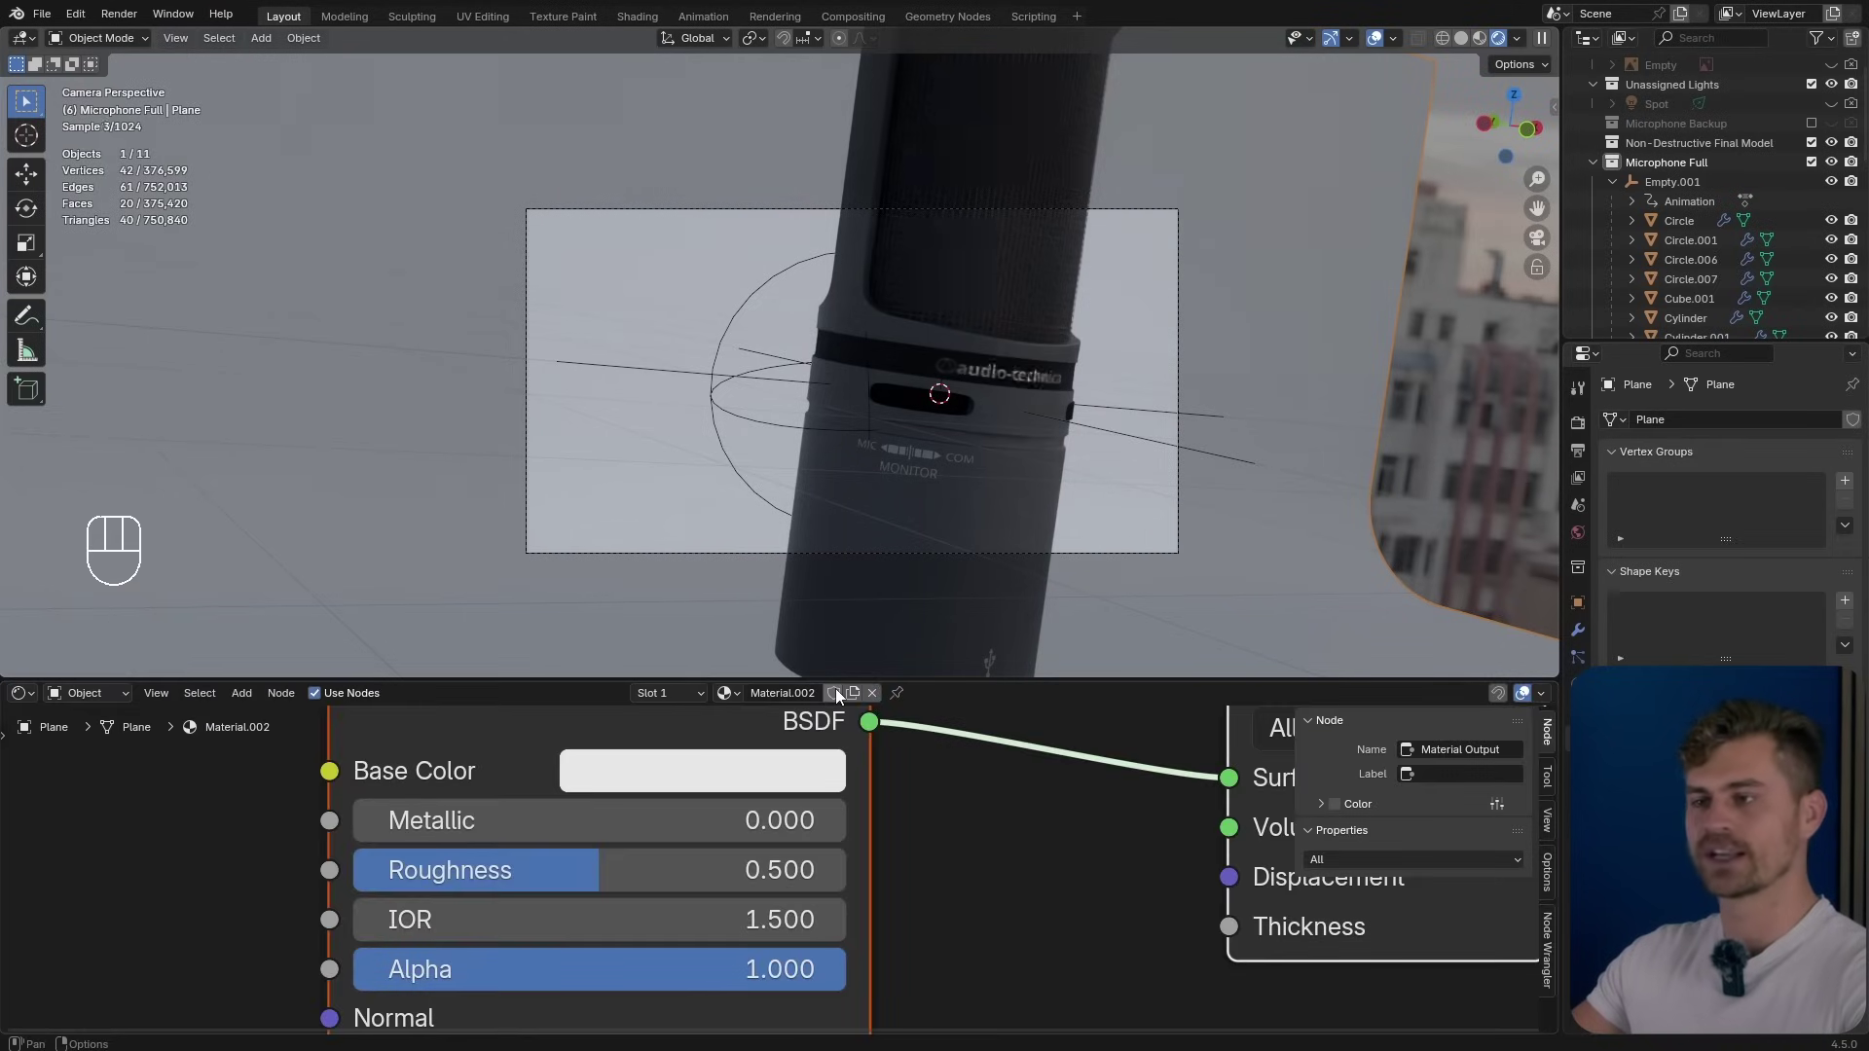
left_click(615, 775)
left_click(971, 387)
left_click_drag(557, 836, 891, 826)
mouse_move(599, 870)
left_mouse_down()
mouse_move(501, 869)
mouse_move(572, 871)
left_mouse_up()
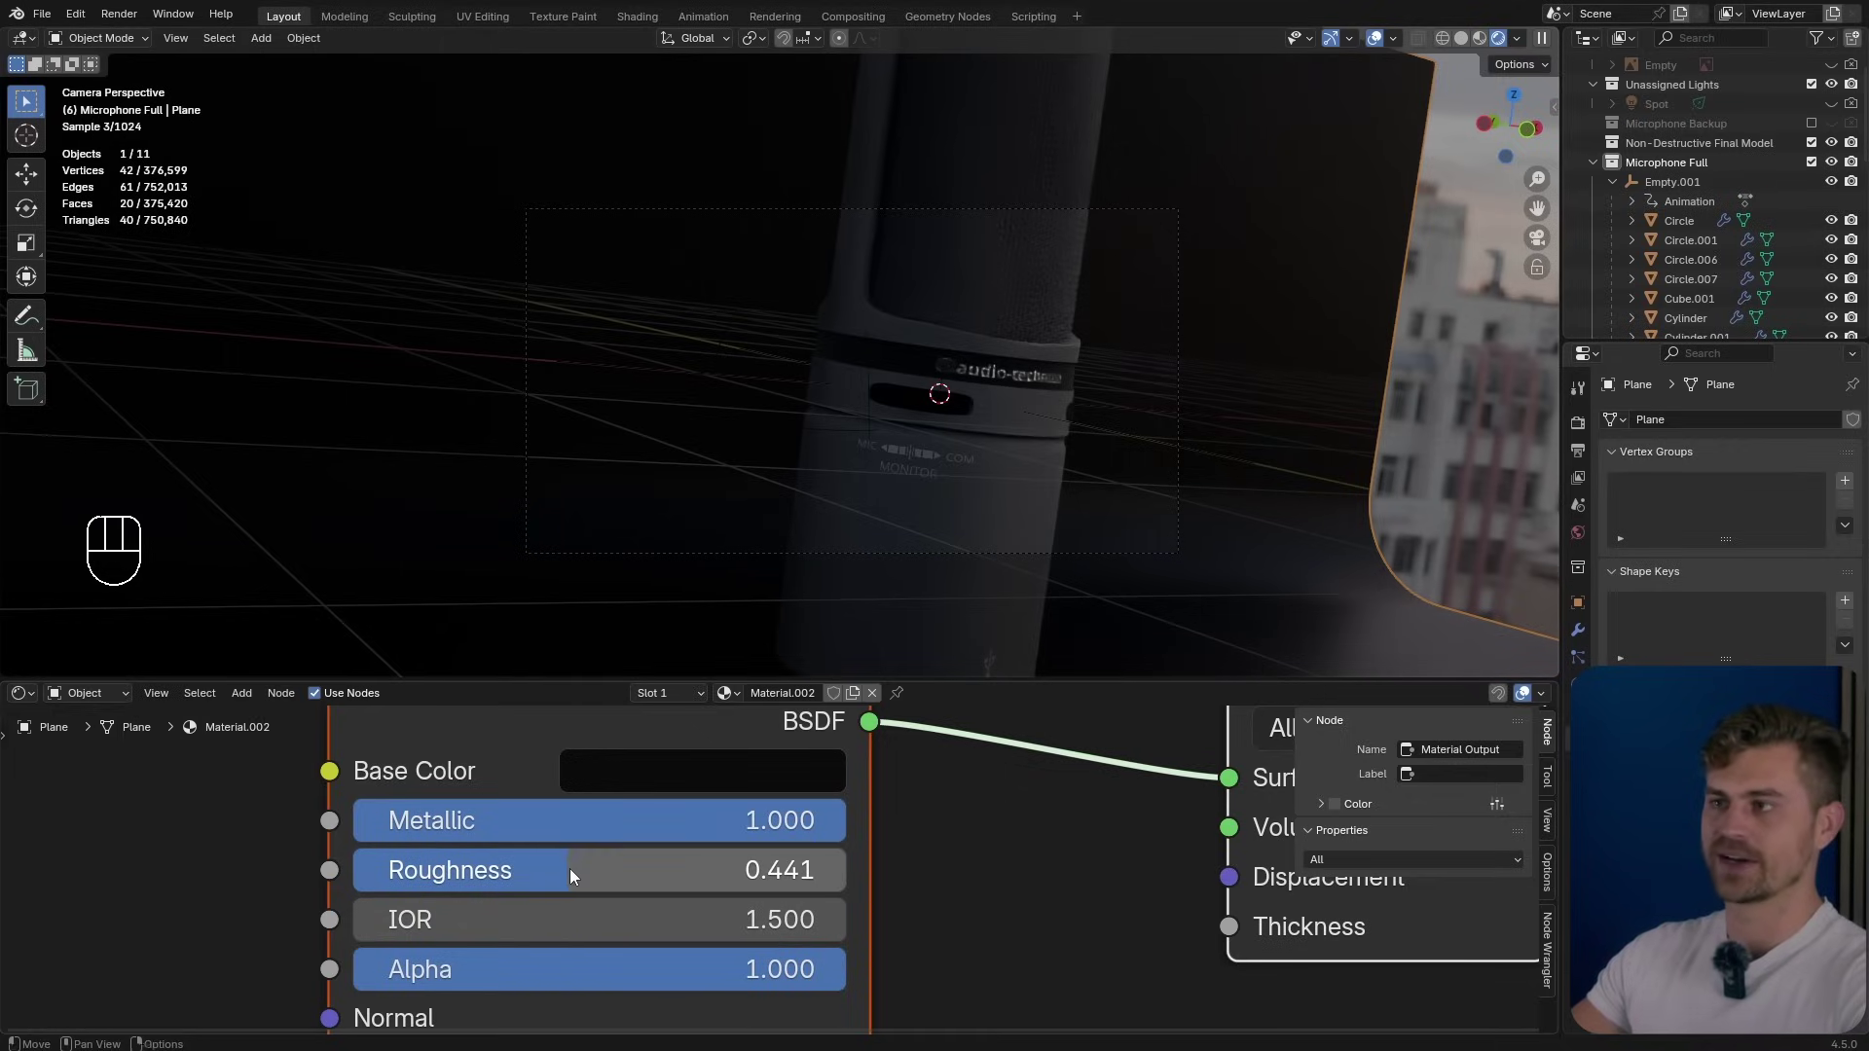
left_click(1376, 38)
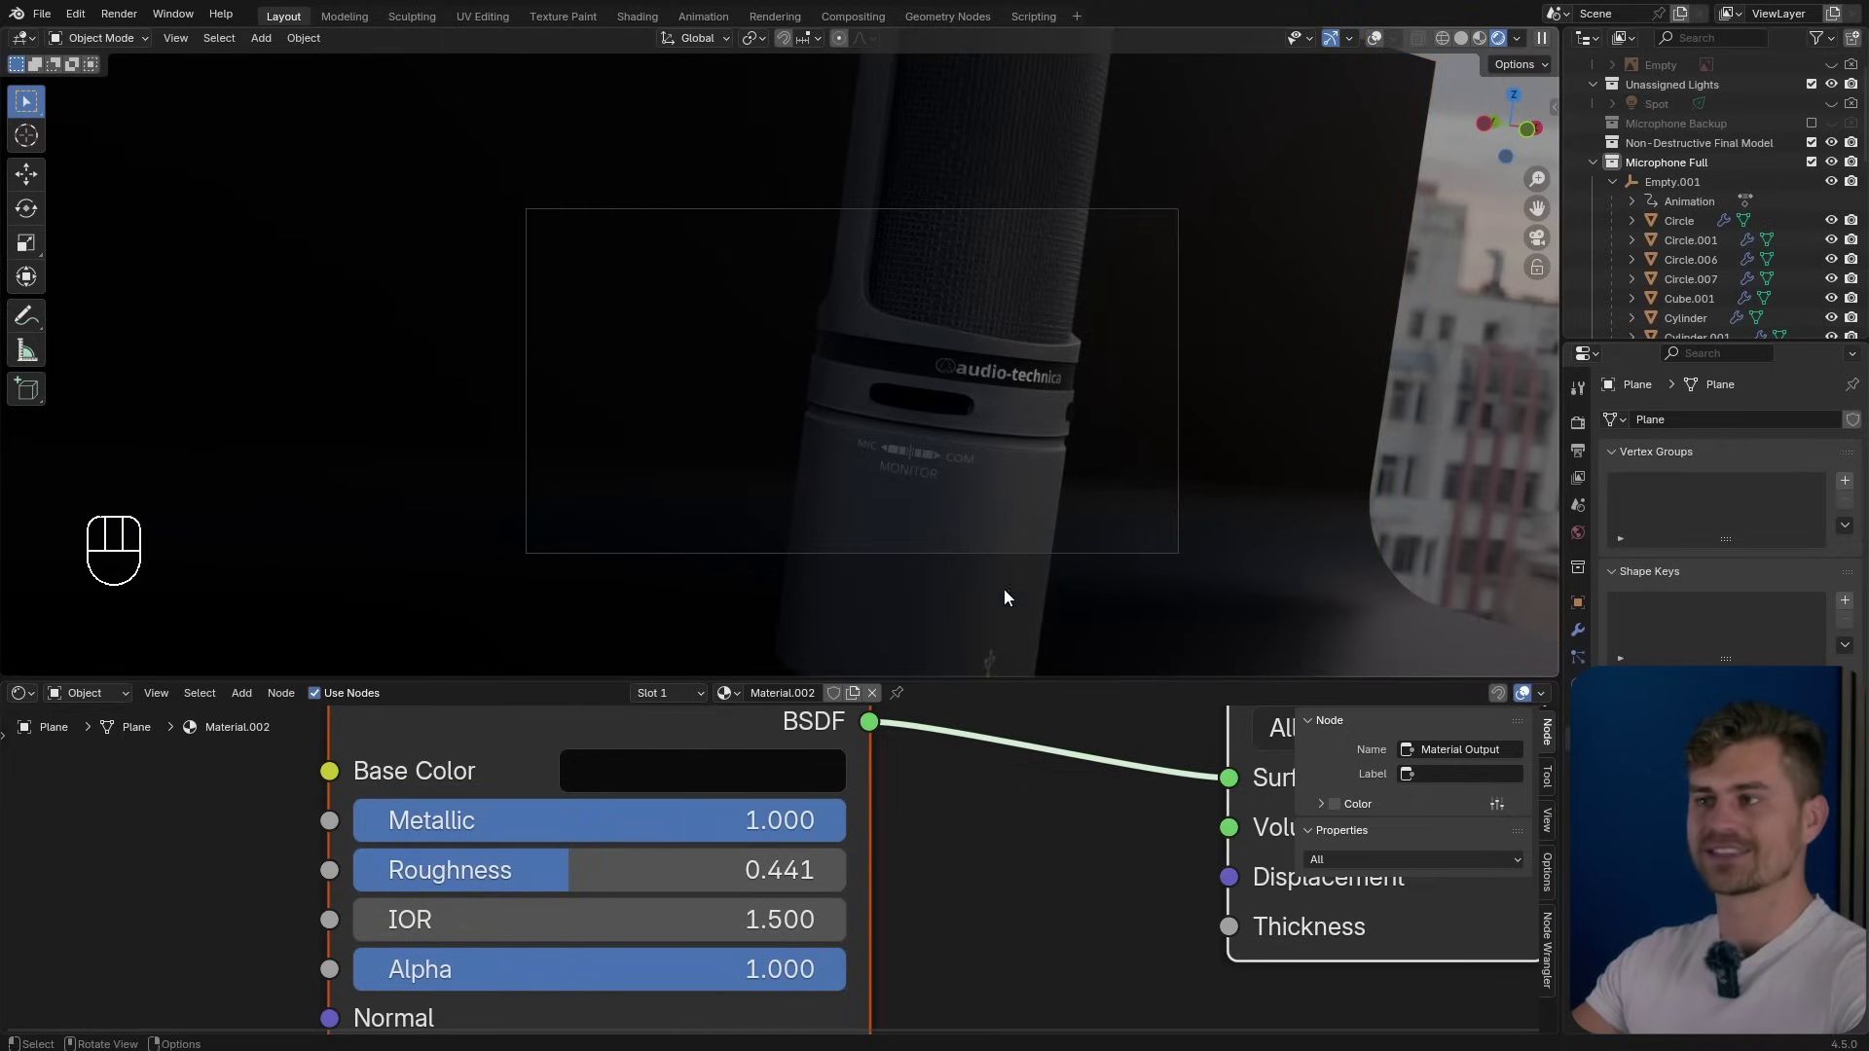
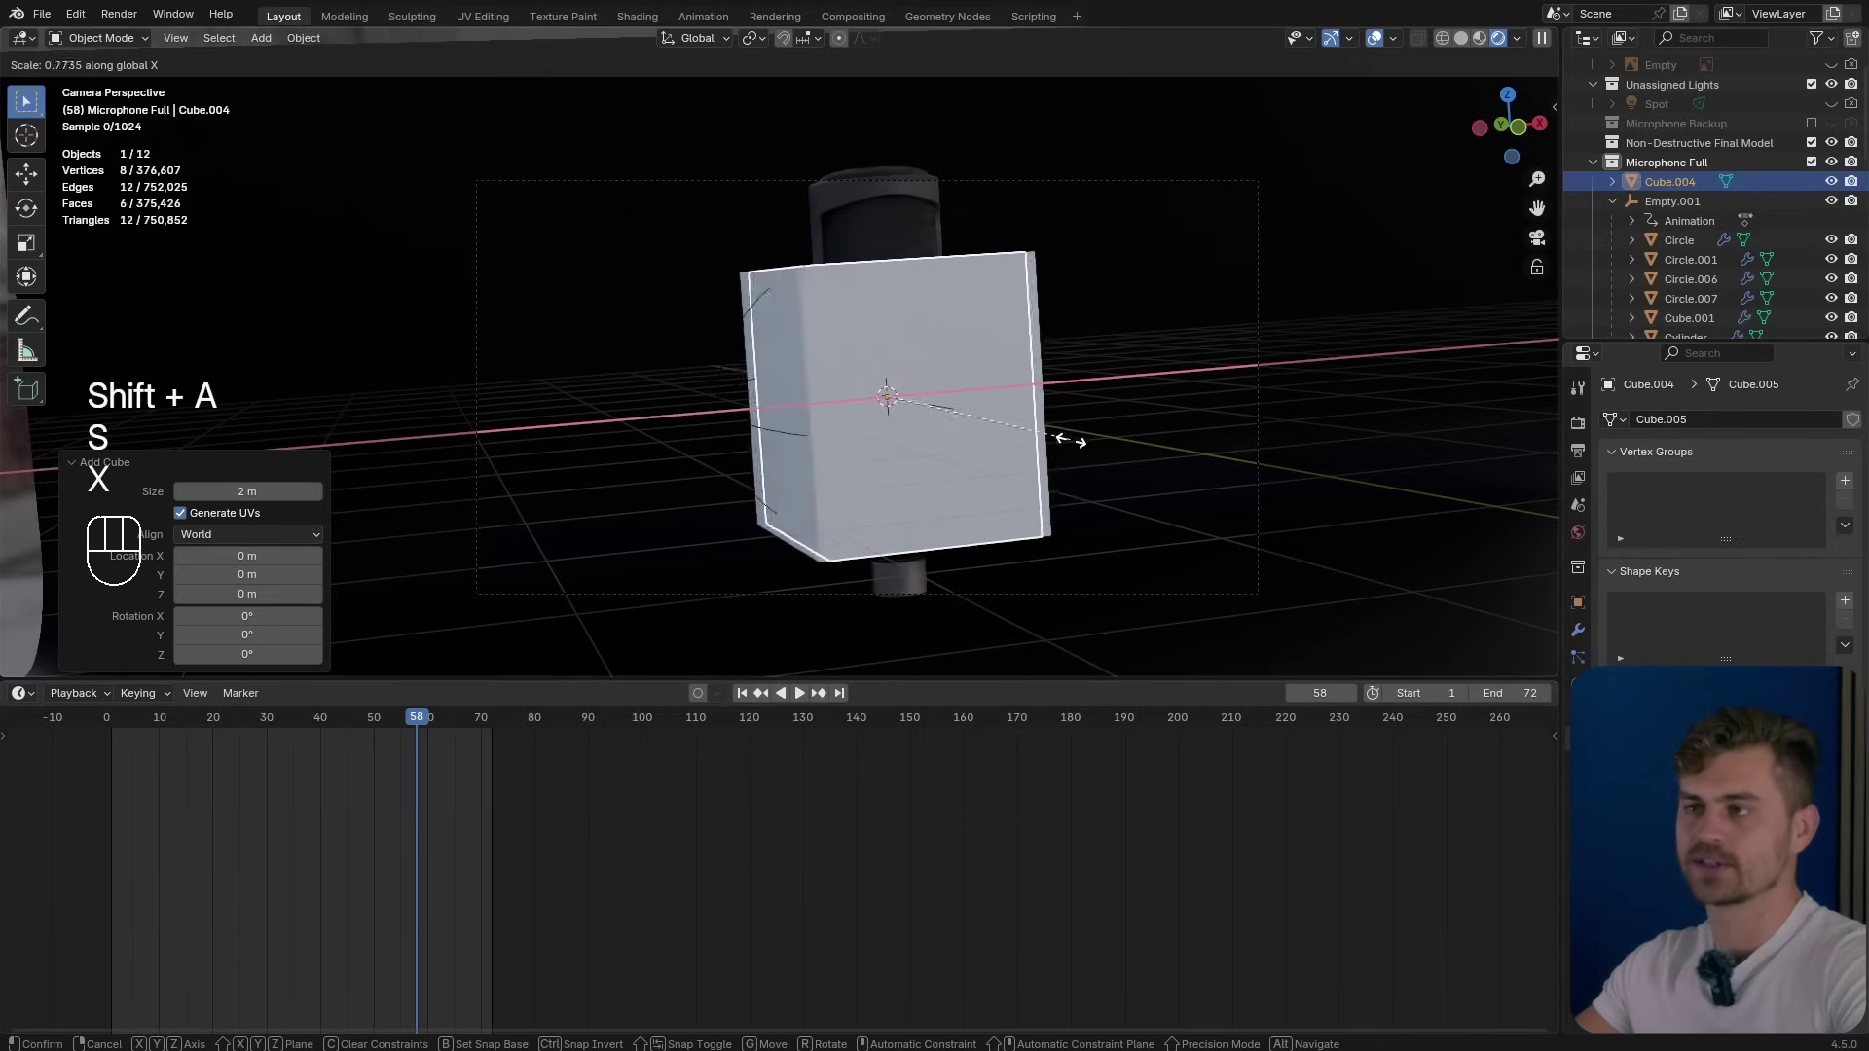
Scale the new cube to 0.191 along X and about 0.3 along Y, and move it 2.6682 m along global Y.
left_click(1213, 542)
key("s")
key("y")
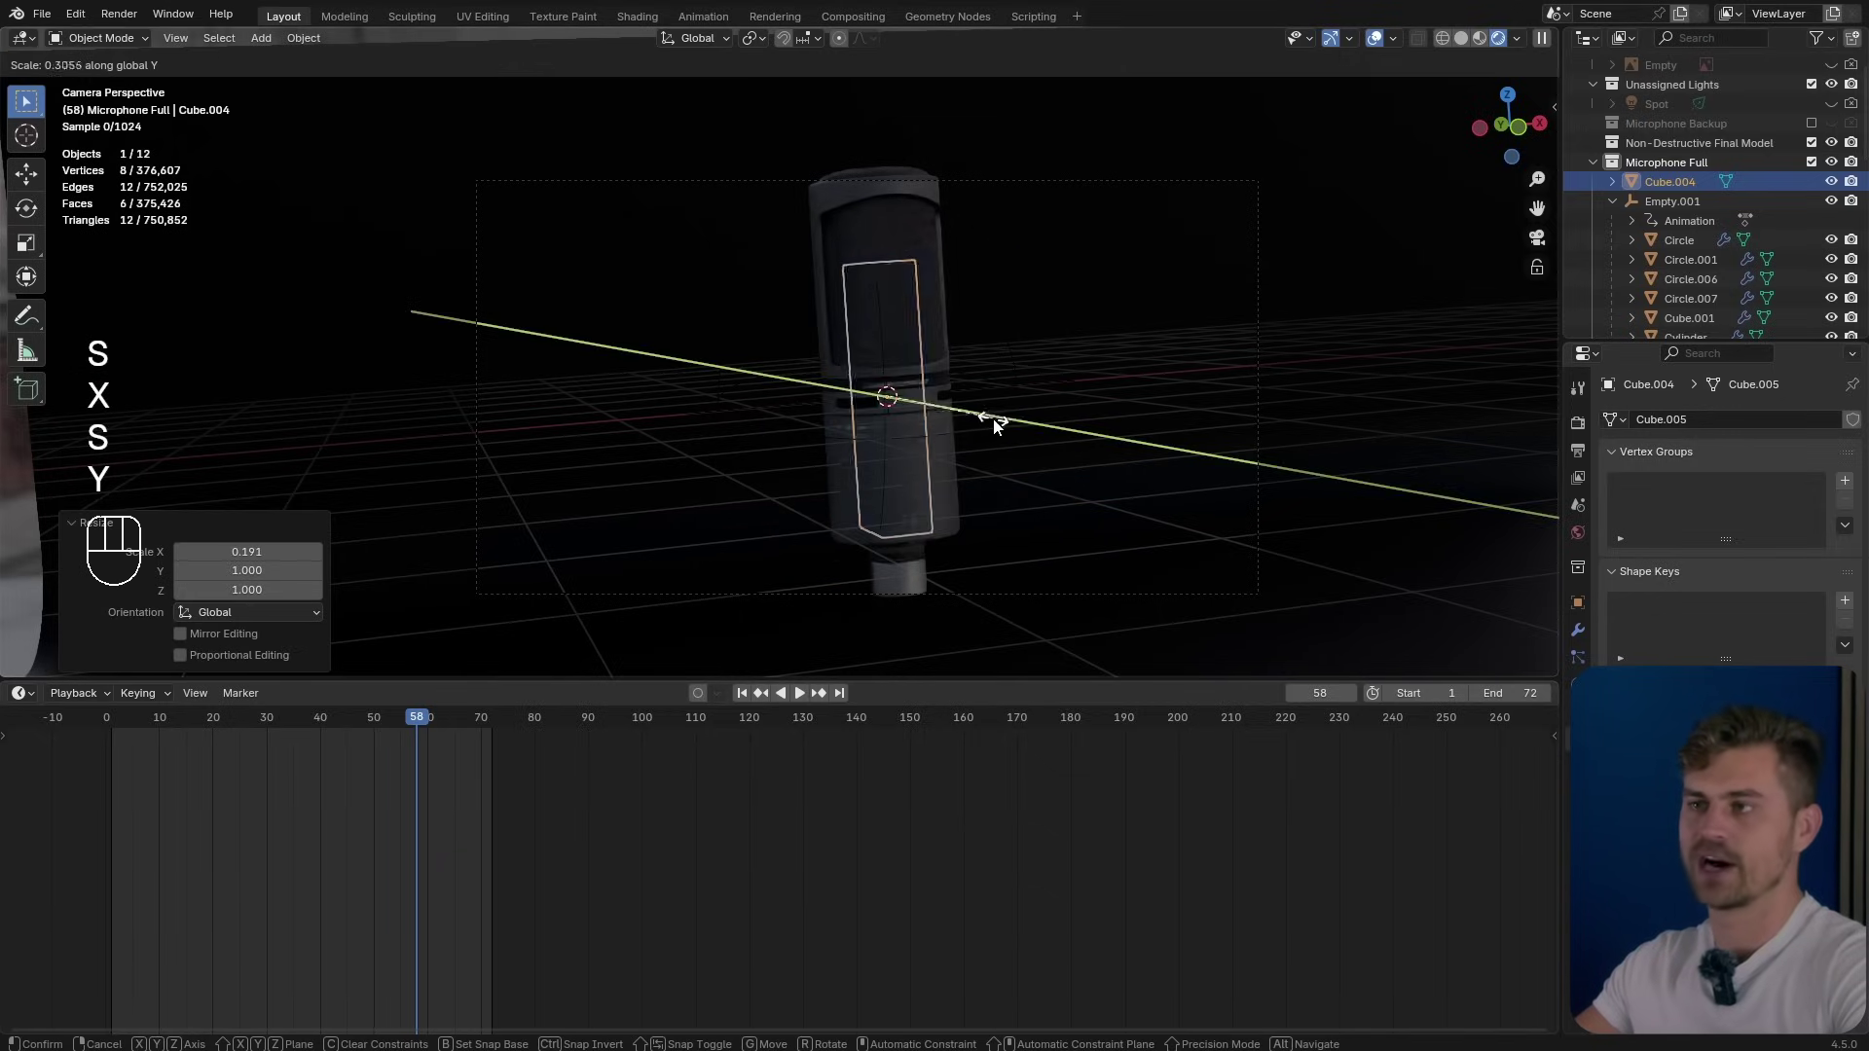
left_click(992, 419)
key("g")
key("y")
left_click(914, 379)
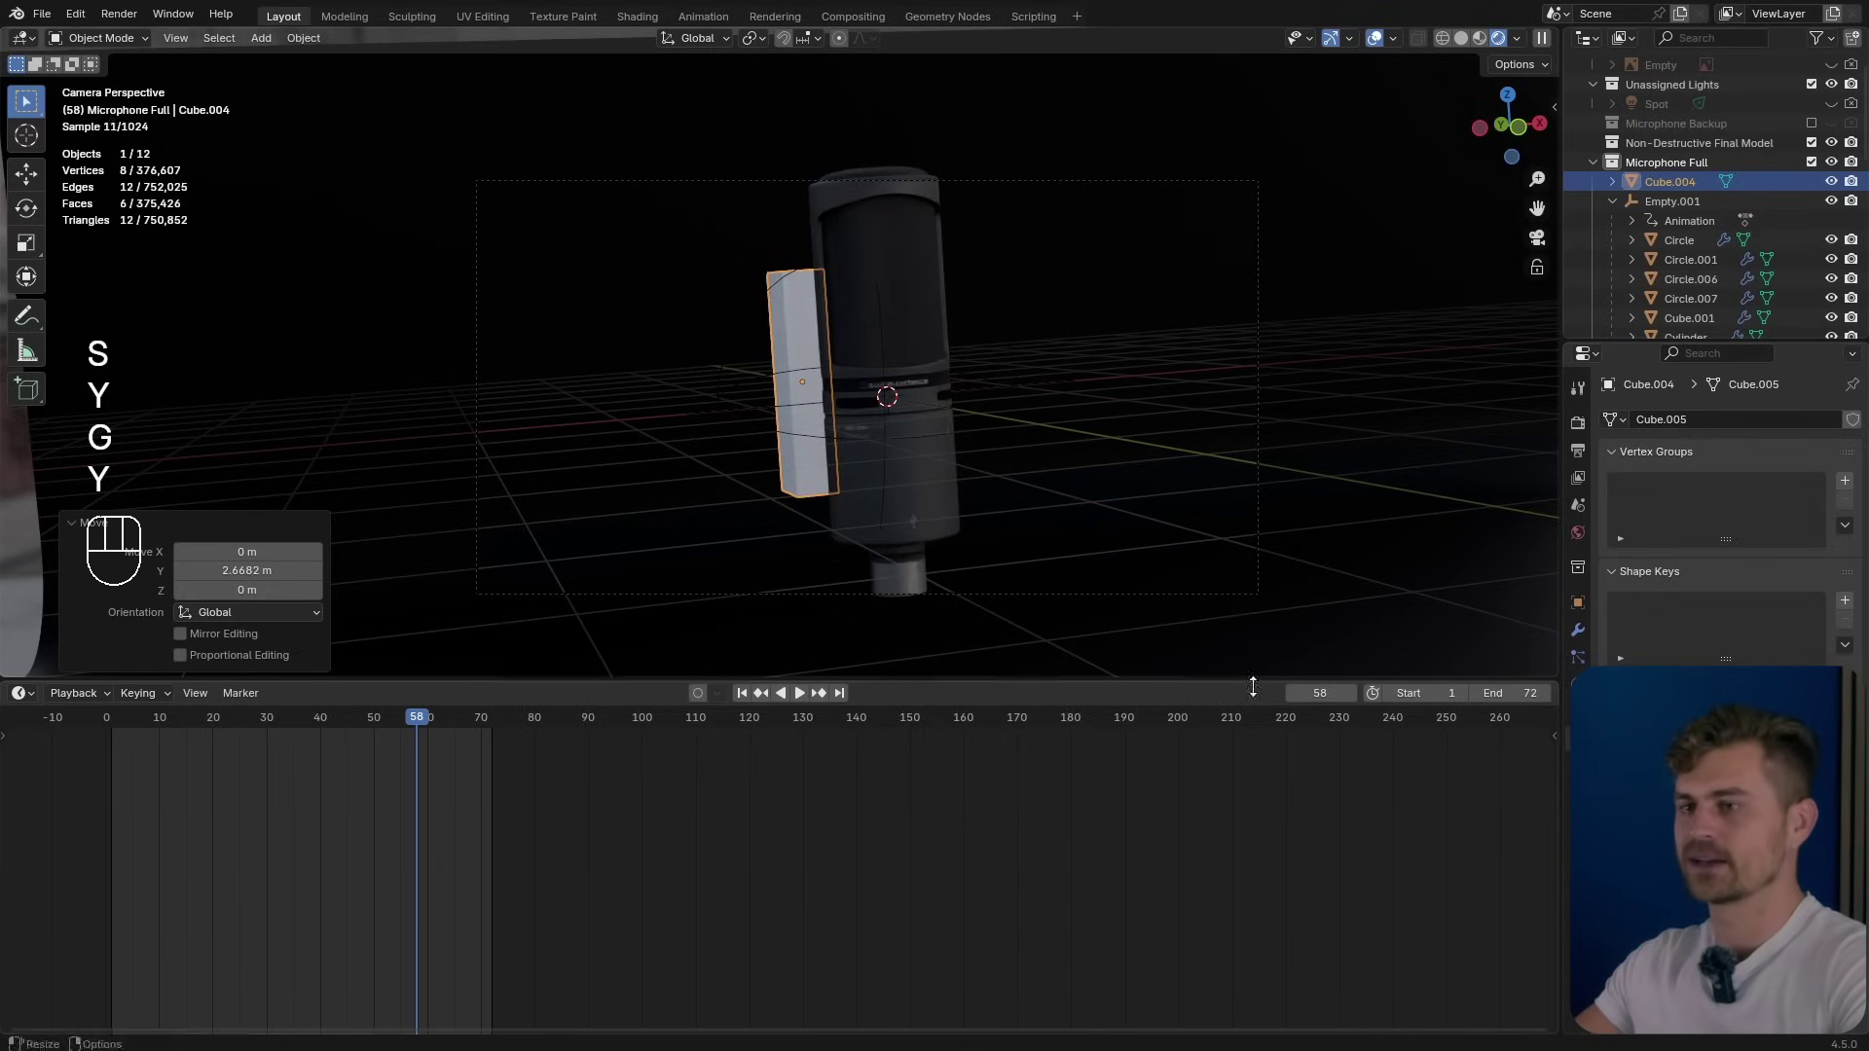
Create a new material for the narrow block in the Shader Editor and remove its Principled BSDF node.
left_click(20, 693)
left_click(44, 858)
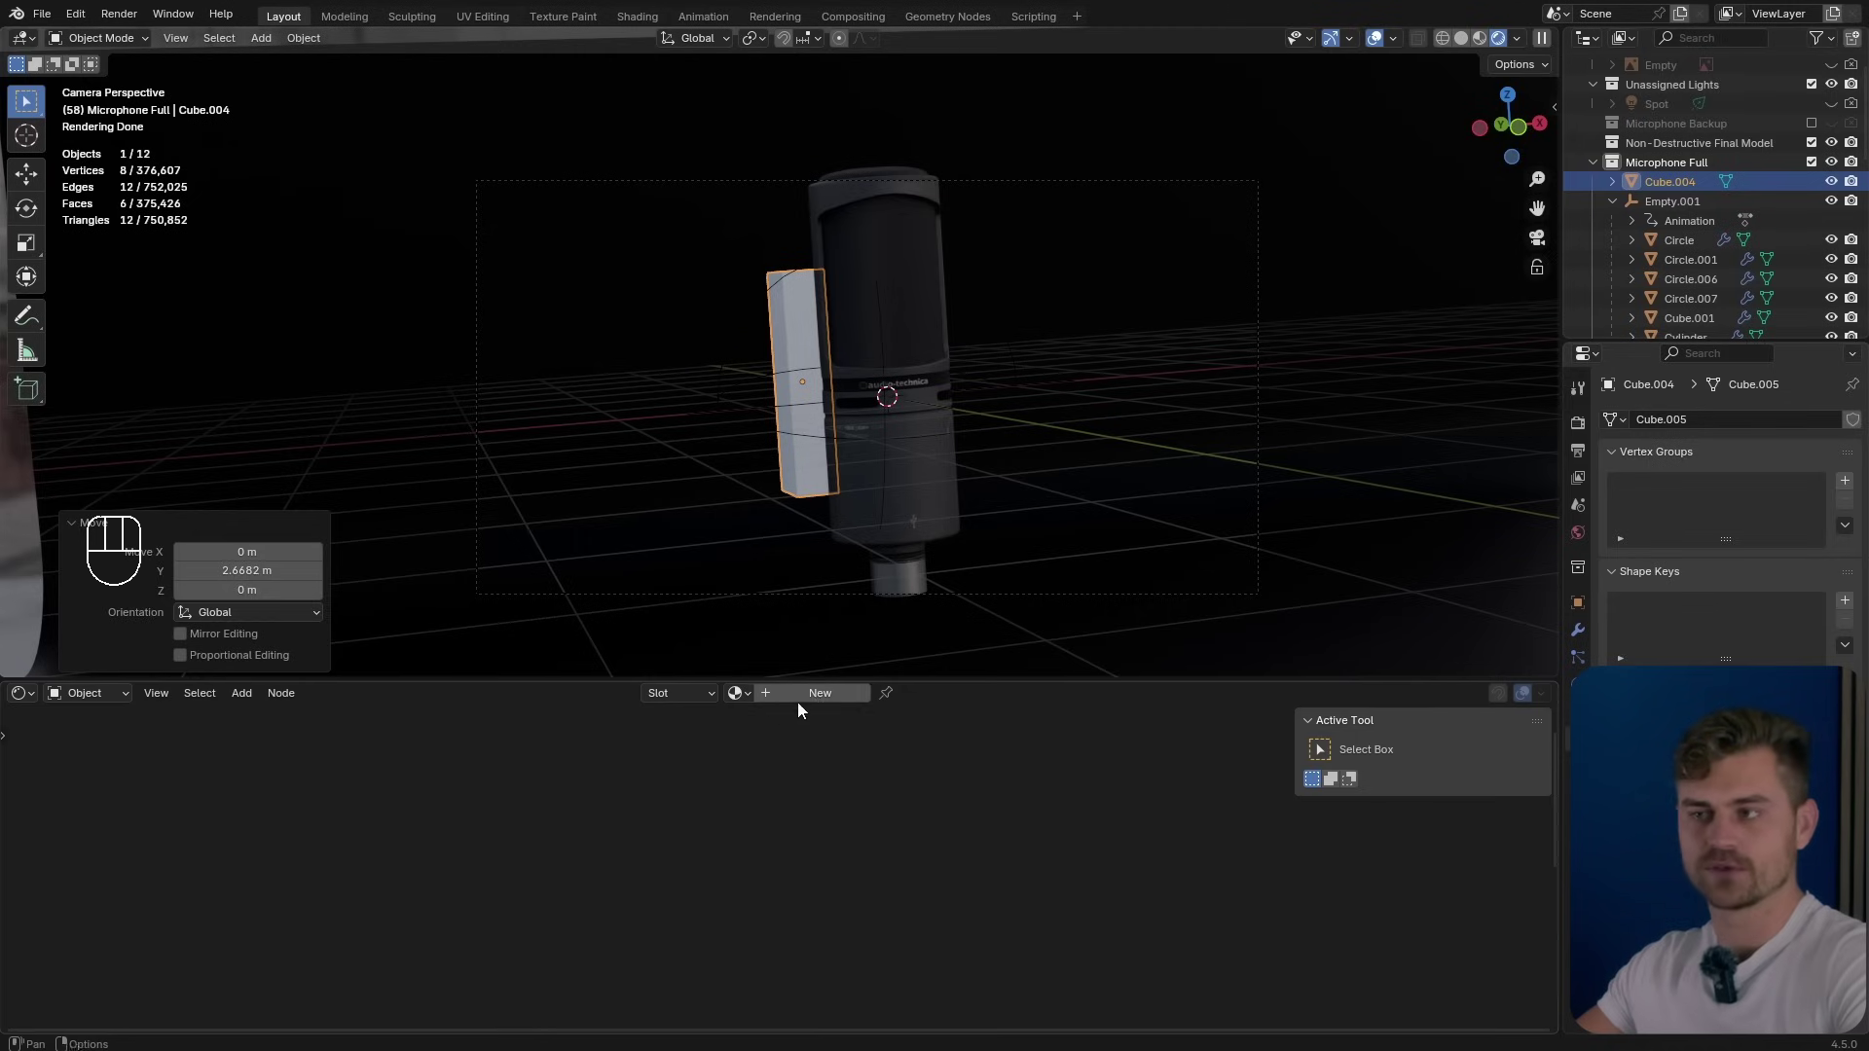
double_click(783, 693)
left_click(886, 790)
scroll(807, 793, "down", 3)
left_click(718, 793)
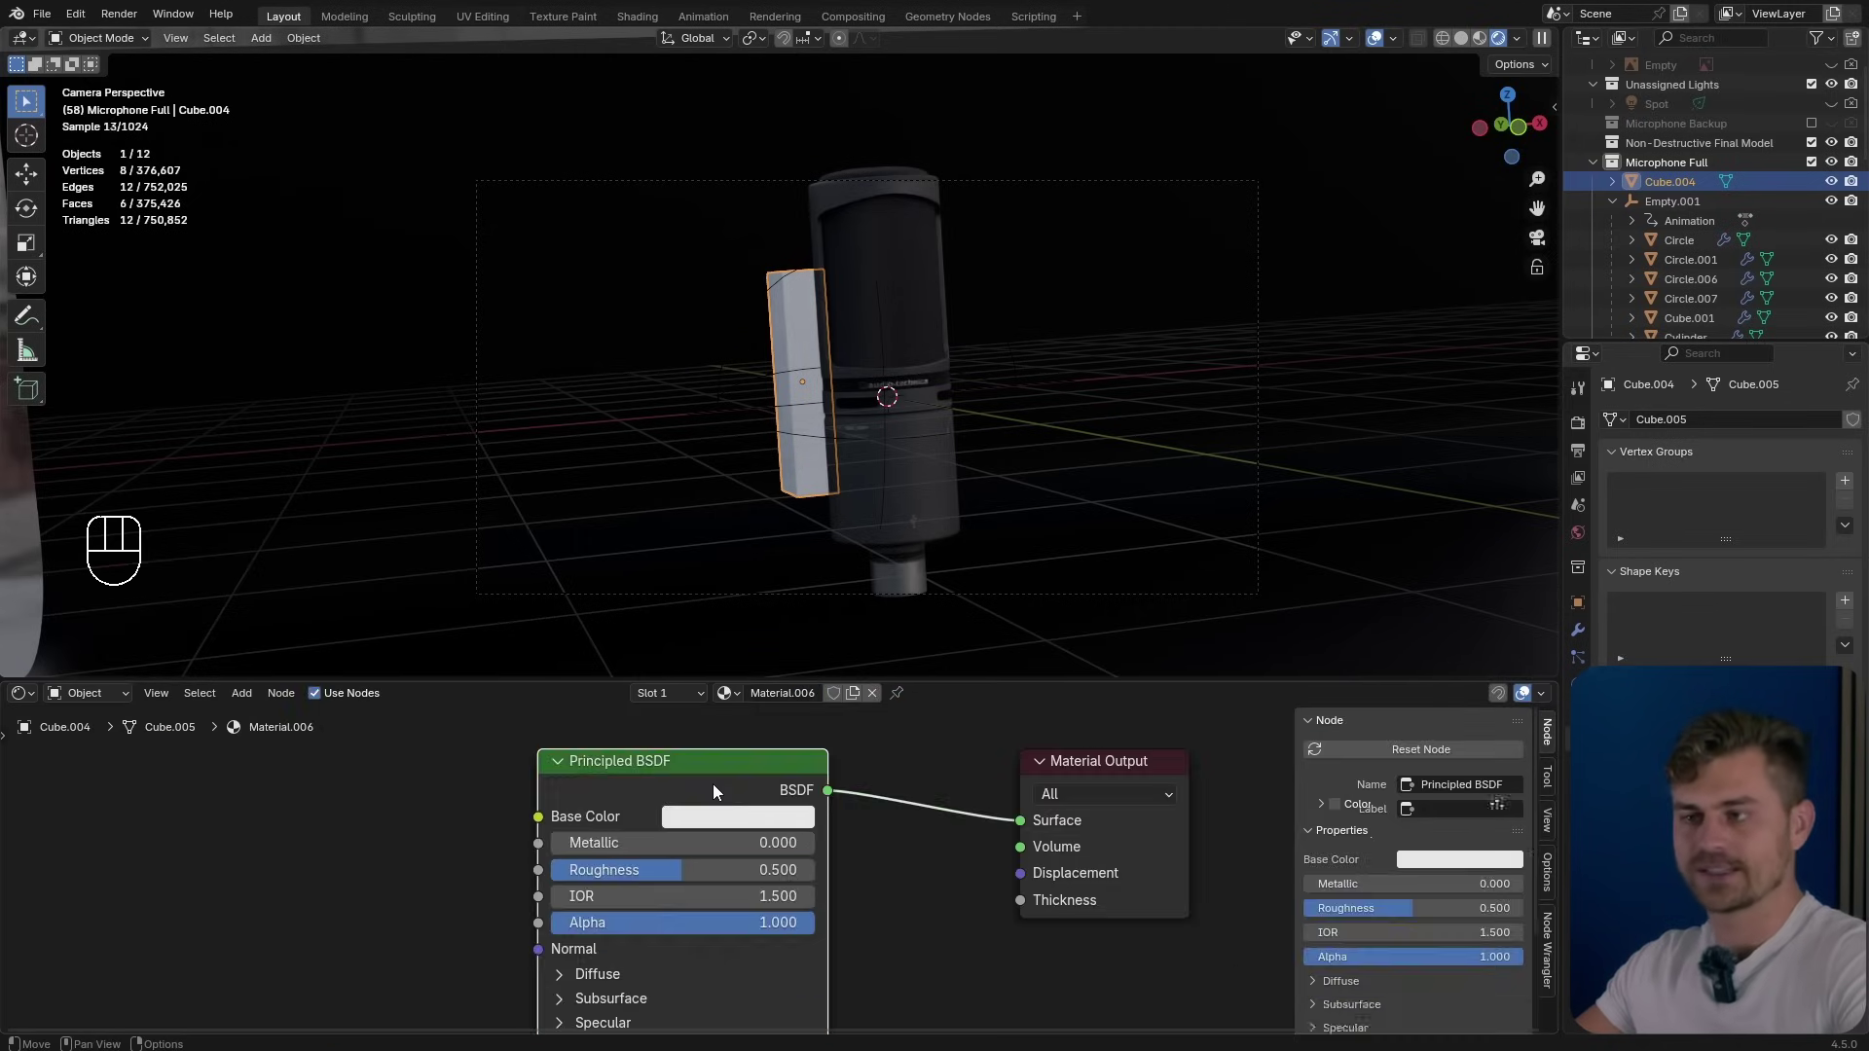
key("ctrl+x")
Add a Glass BSDF node and connect it to the Material Output's Surface input.
key("shift+a")
type("glass")
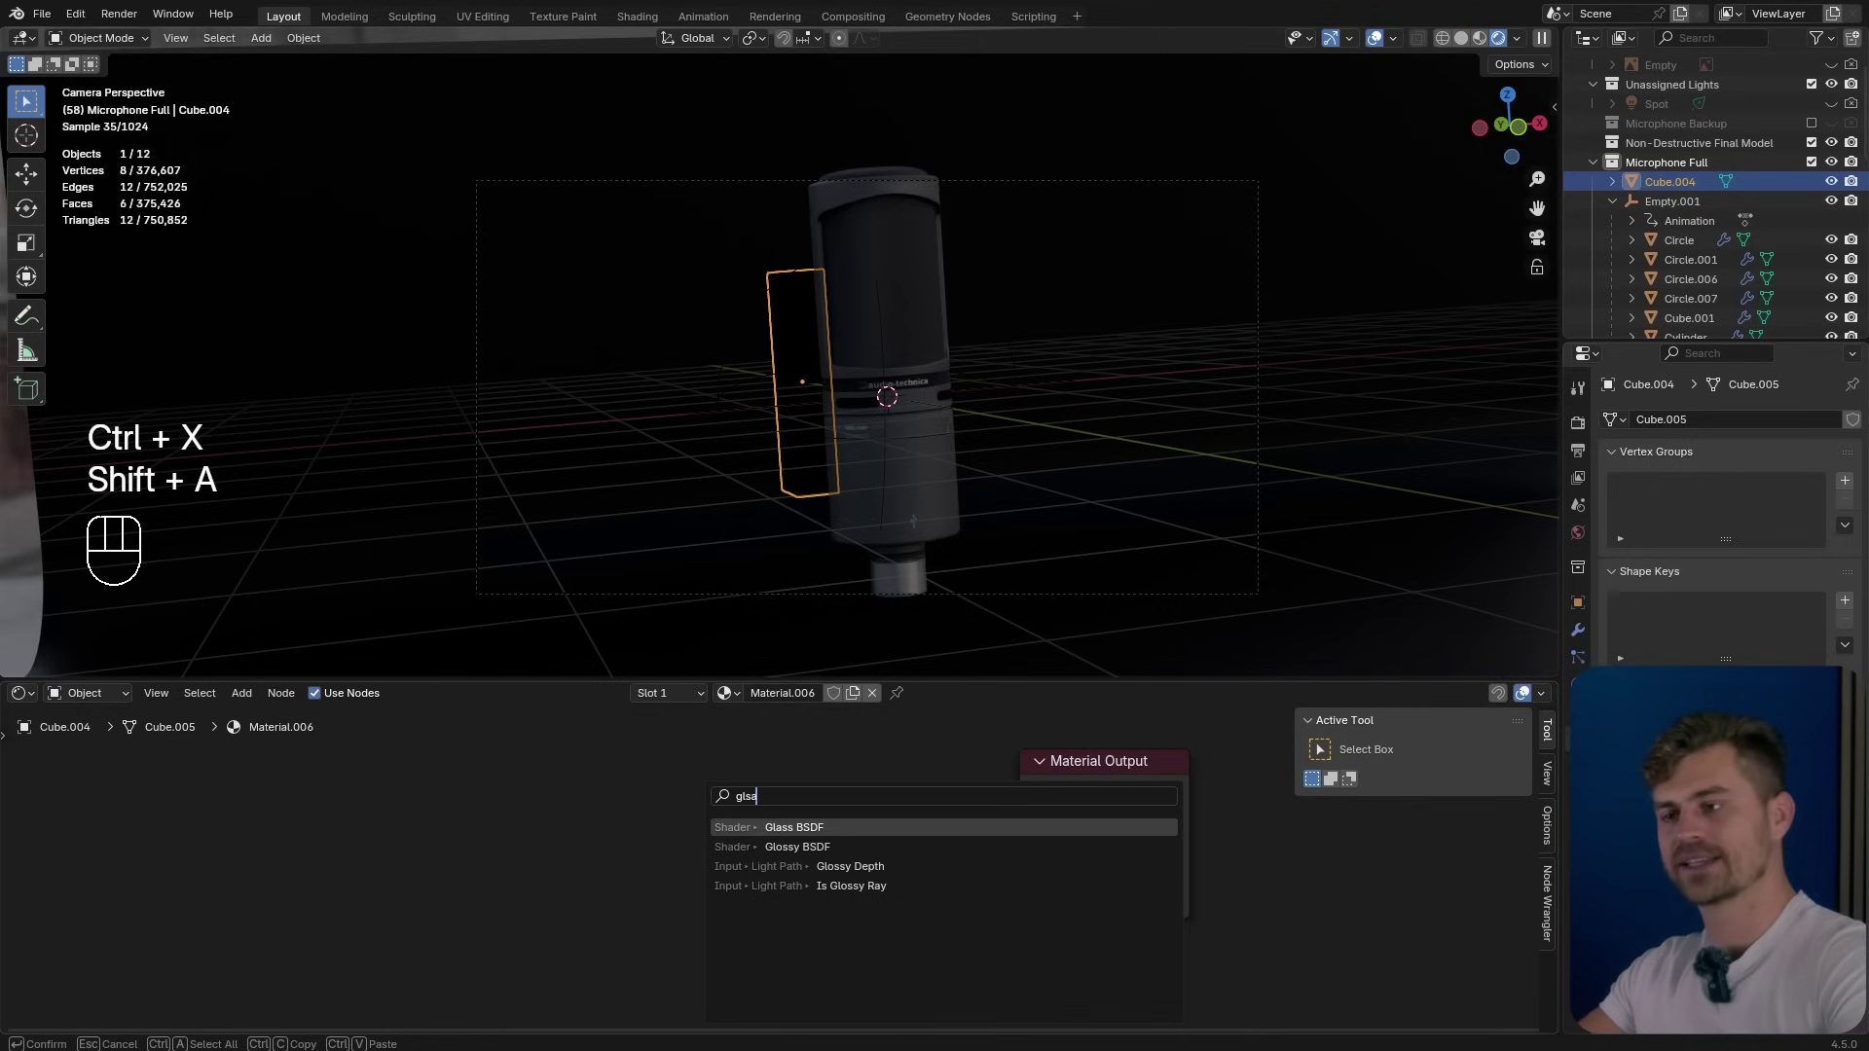
key("Return")
left_click(740, 792)
left_click_drag(775, 798, 1114, 808)
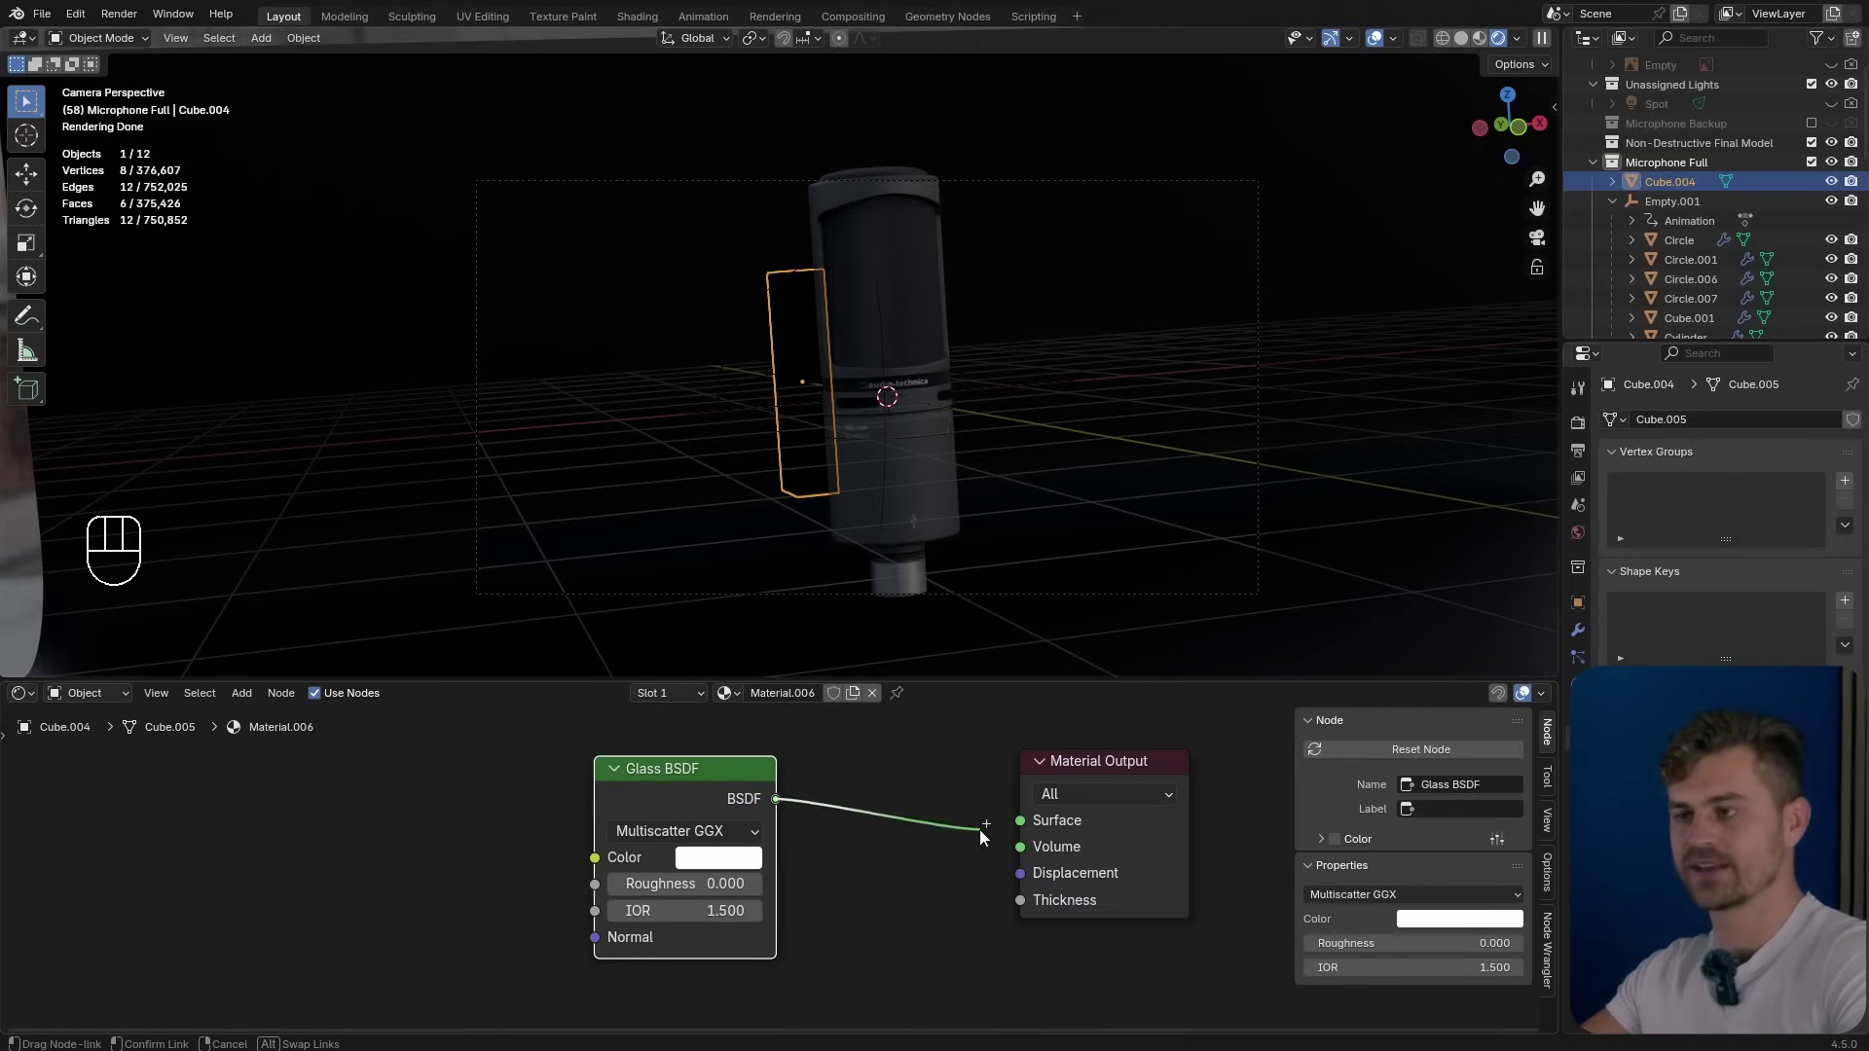
left_click_drag(981, 835, 1057, 823)
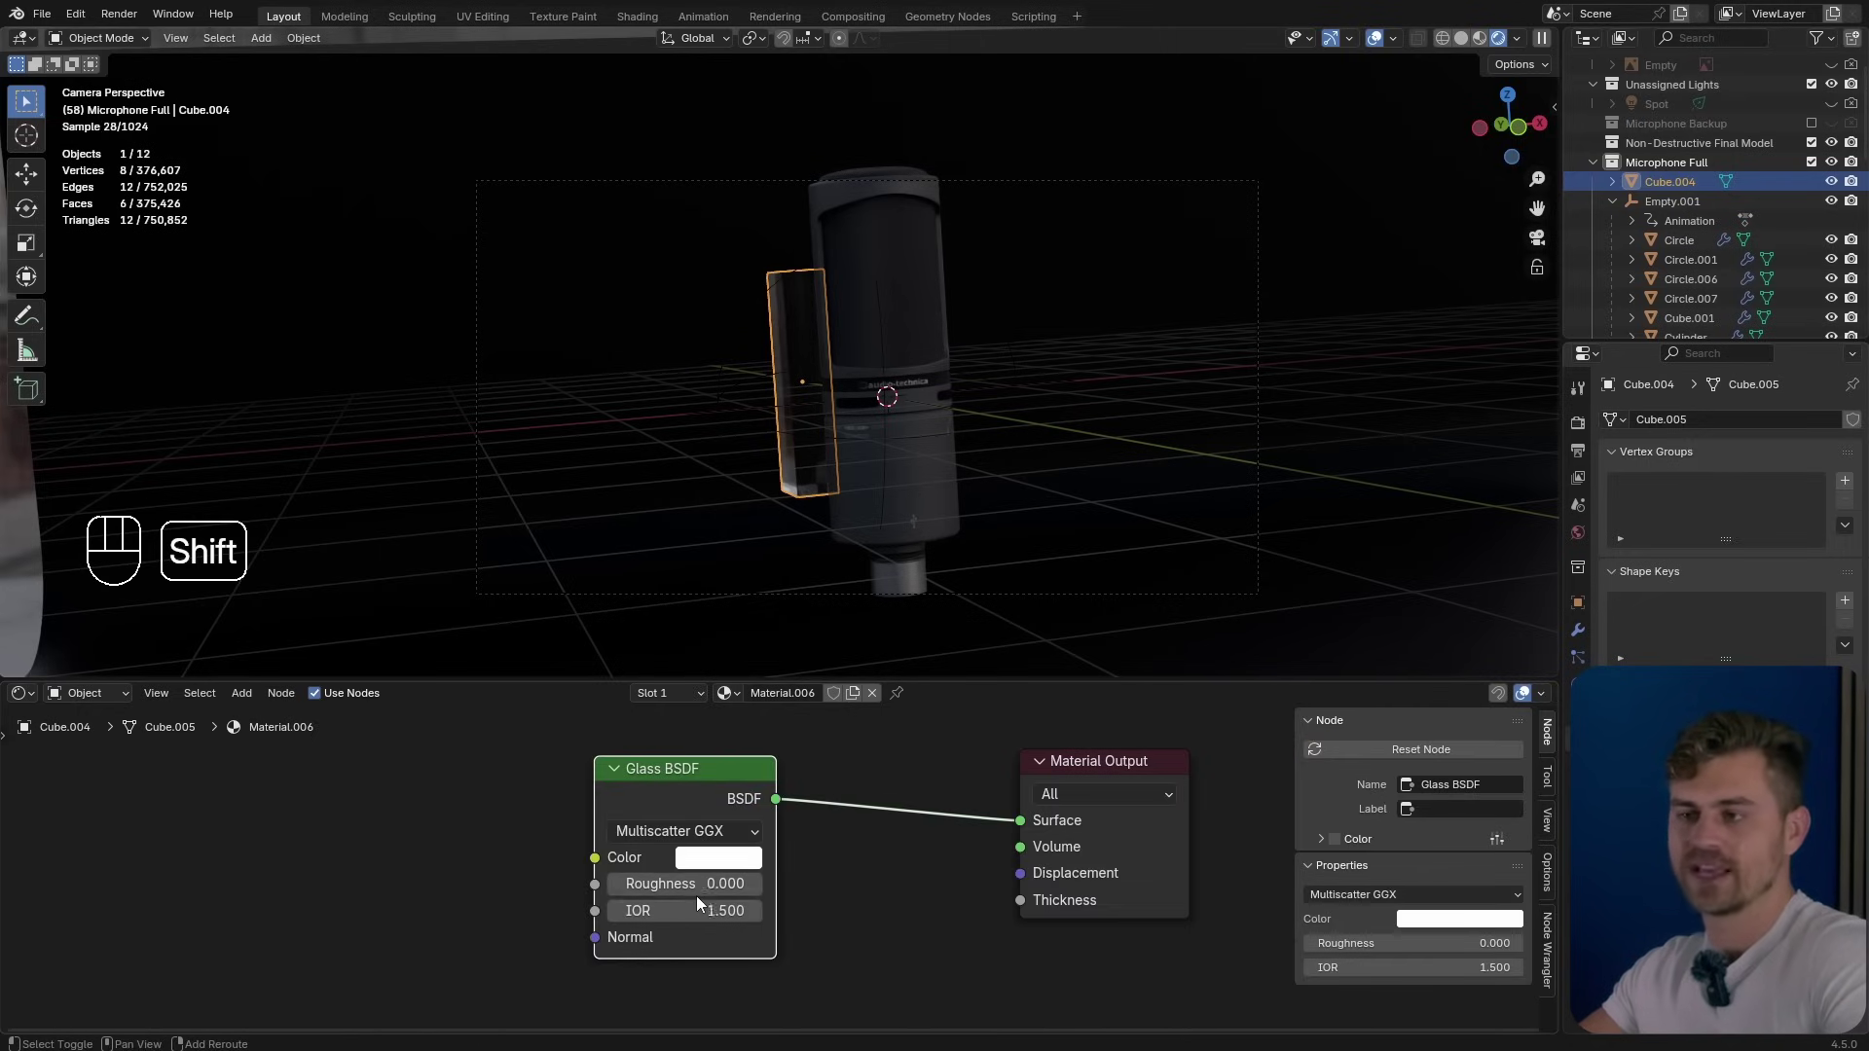
Move the glass block about -0.9 m along global X, away from the microphone.
key("g")
key("y")
key("x")
left_click(871, 548)
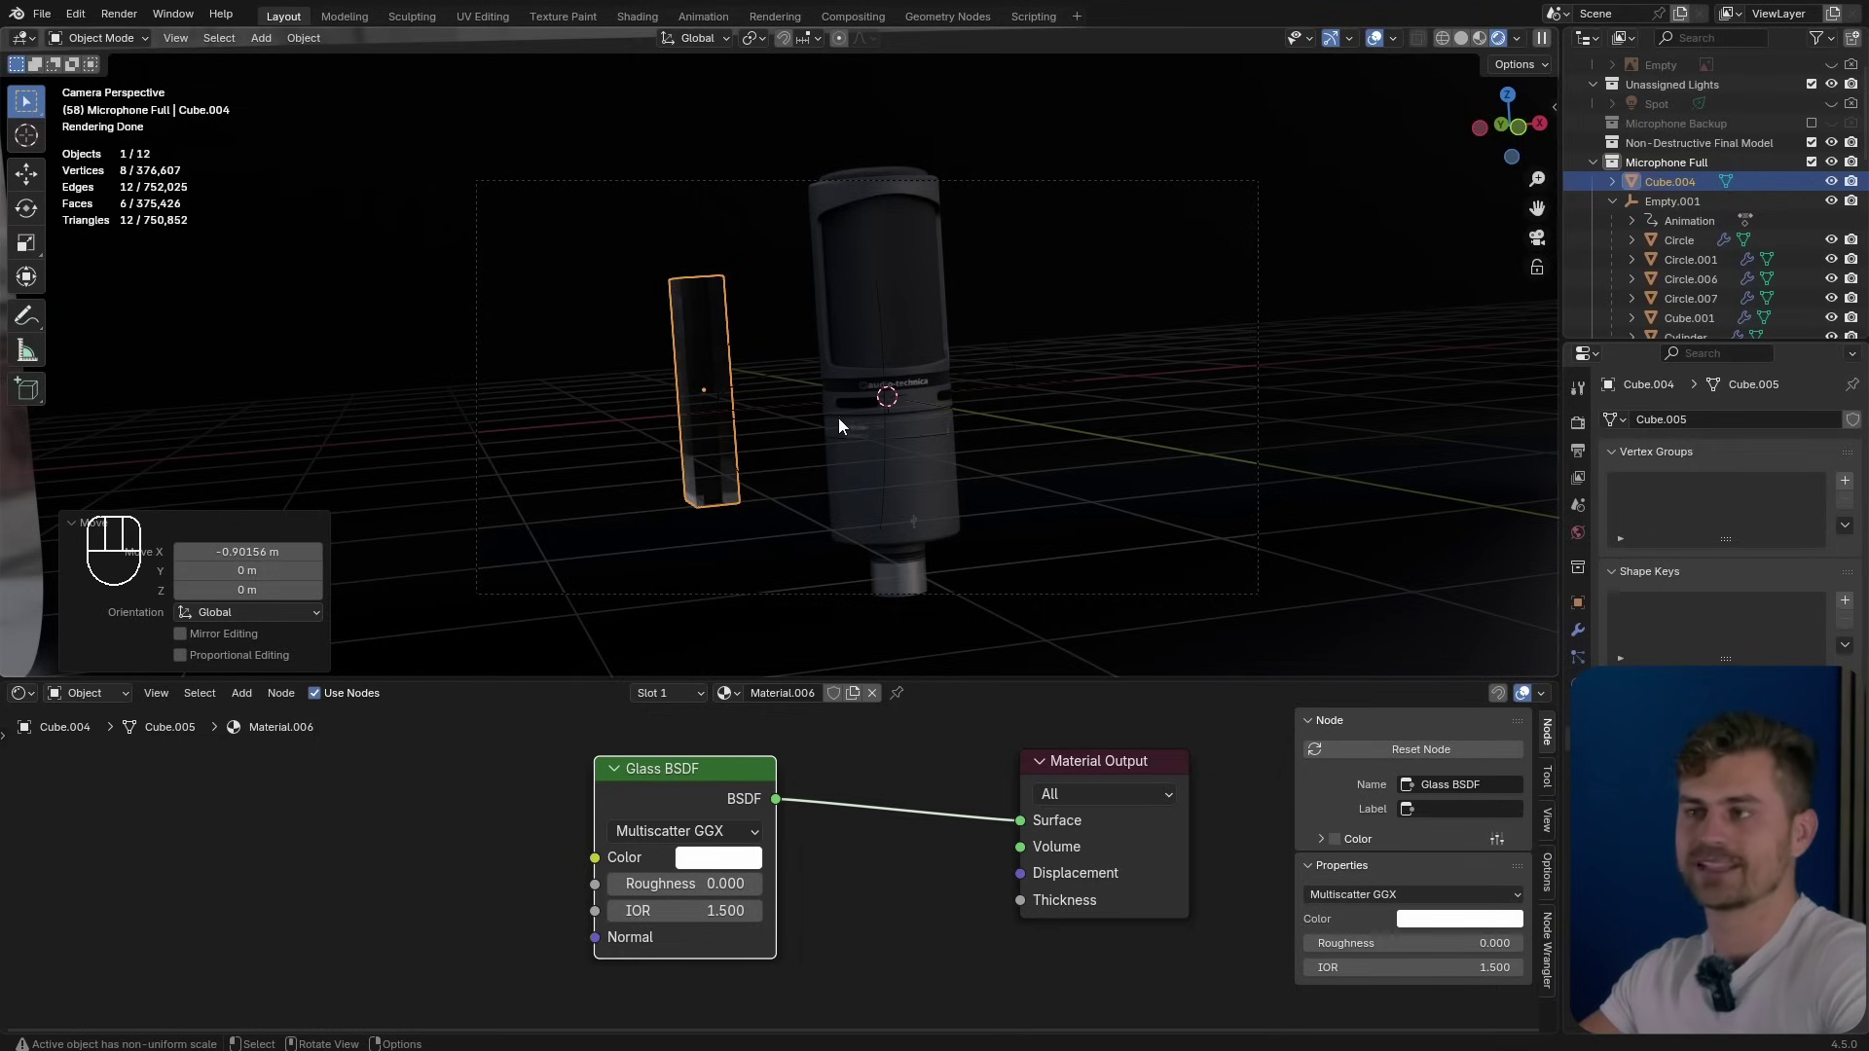
Add an area light, aim it at the side of the microphone opposite the glass block, and set its power to 68.102.
key("shift+a")
mouse_move(872, 685)
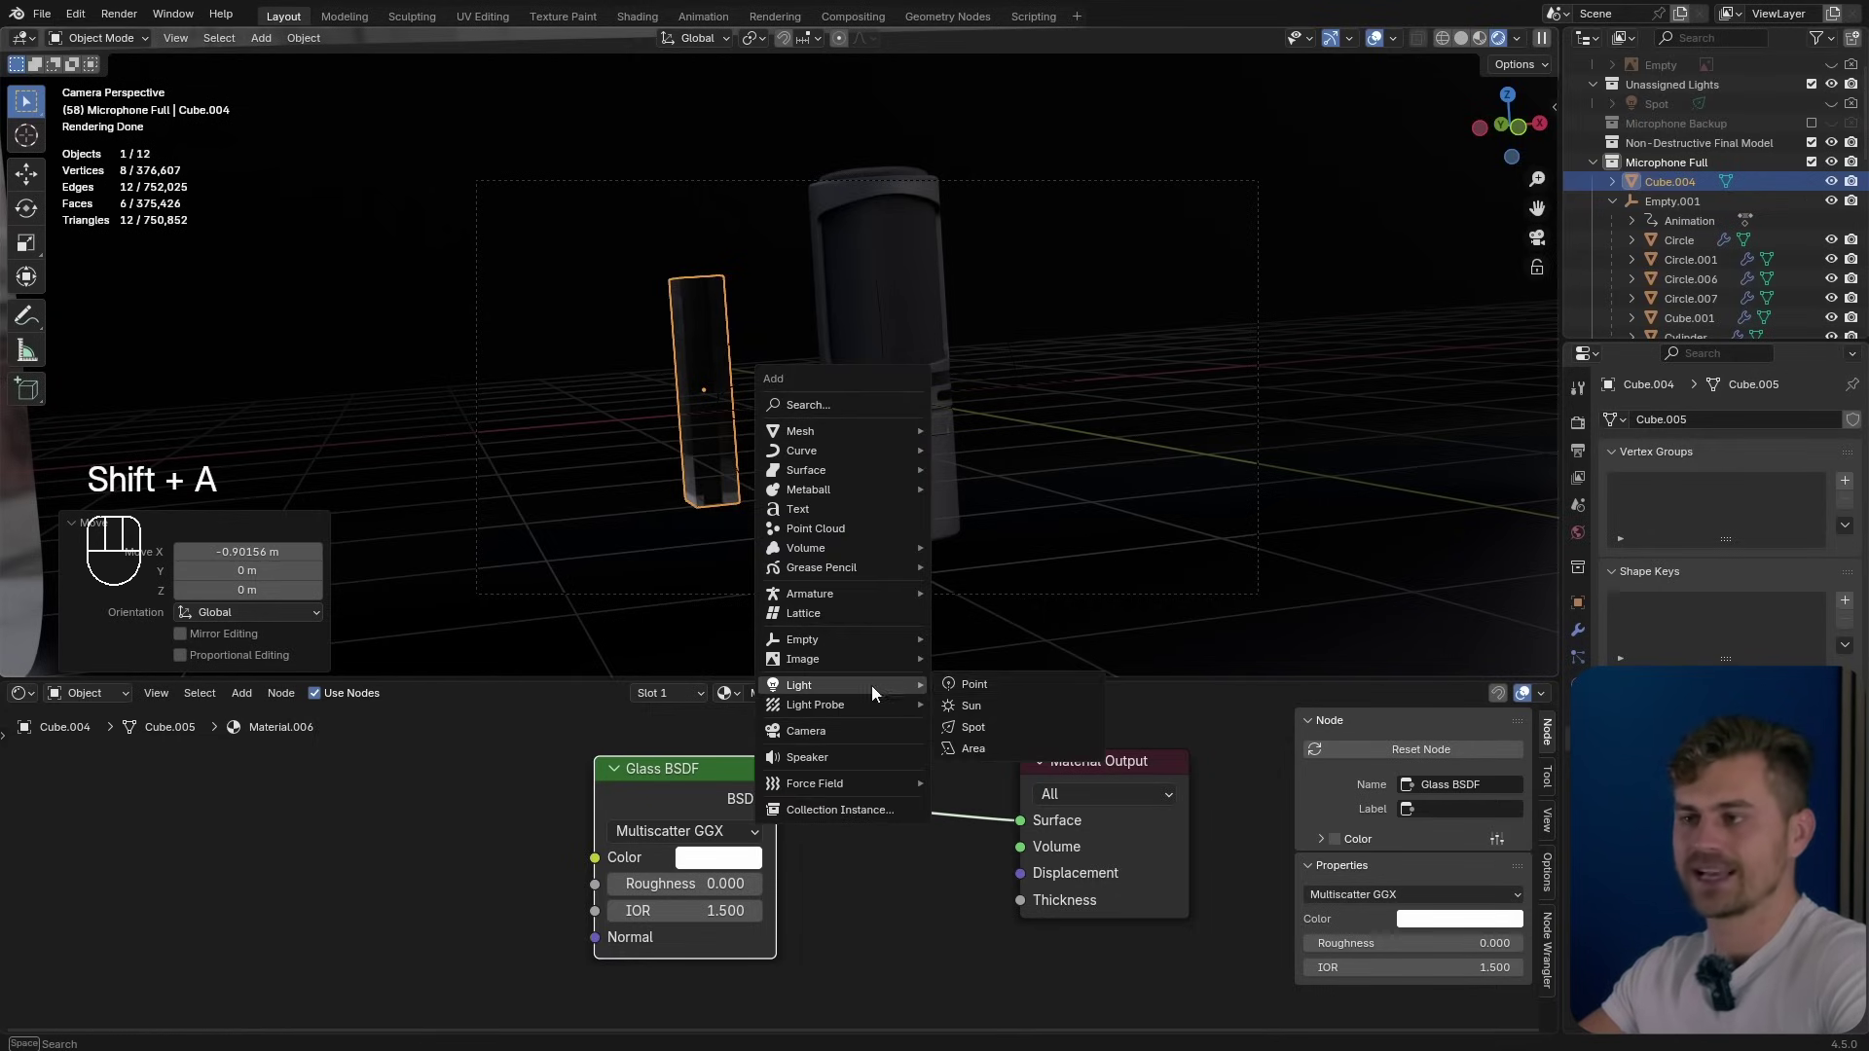
left_click(974, 748)
key("shift+Tab")
key("g")
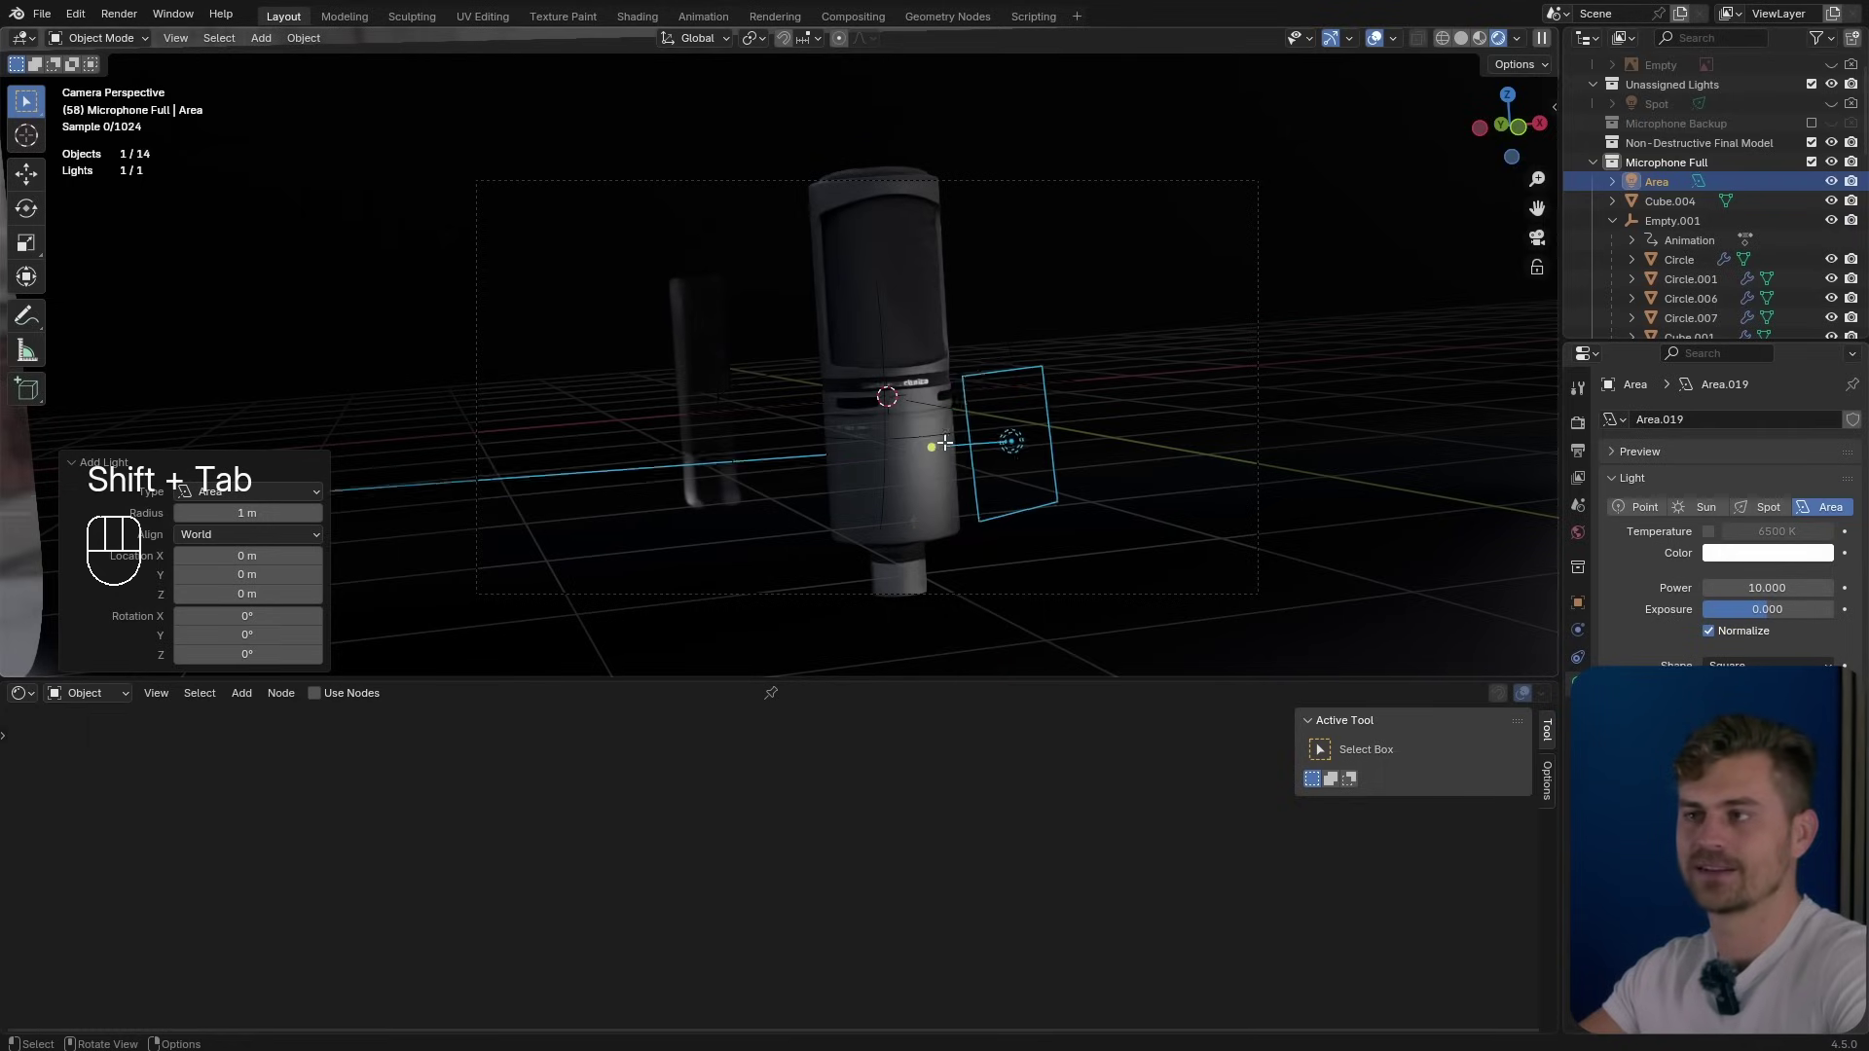
left_click_drag(942, 475, 851, 458, "ctrl")
key("shift+Tab")
Duplicate the area light in place, reposition it on the microphone's other side, enlarge it and set its power to 148.324.
key("shift+d")
right_click(942, 458)
key("shift+Tab")
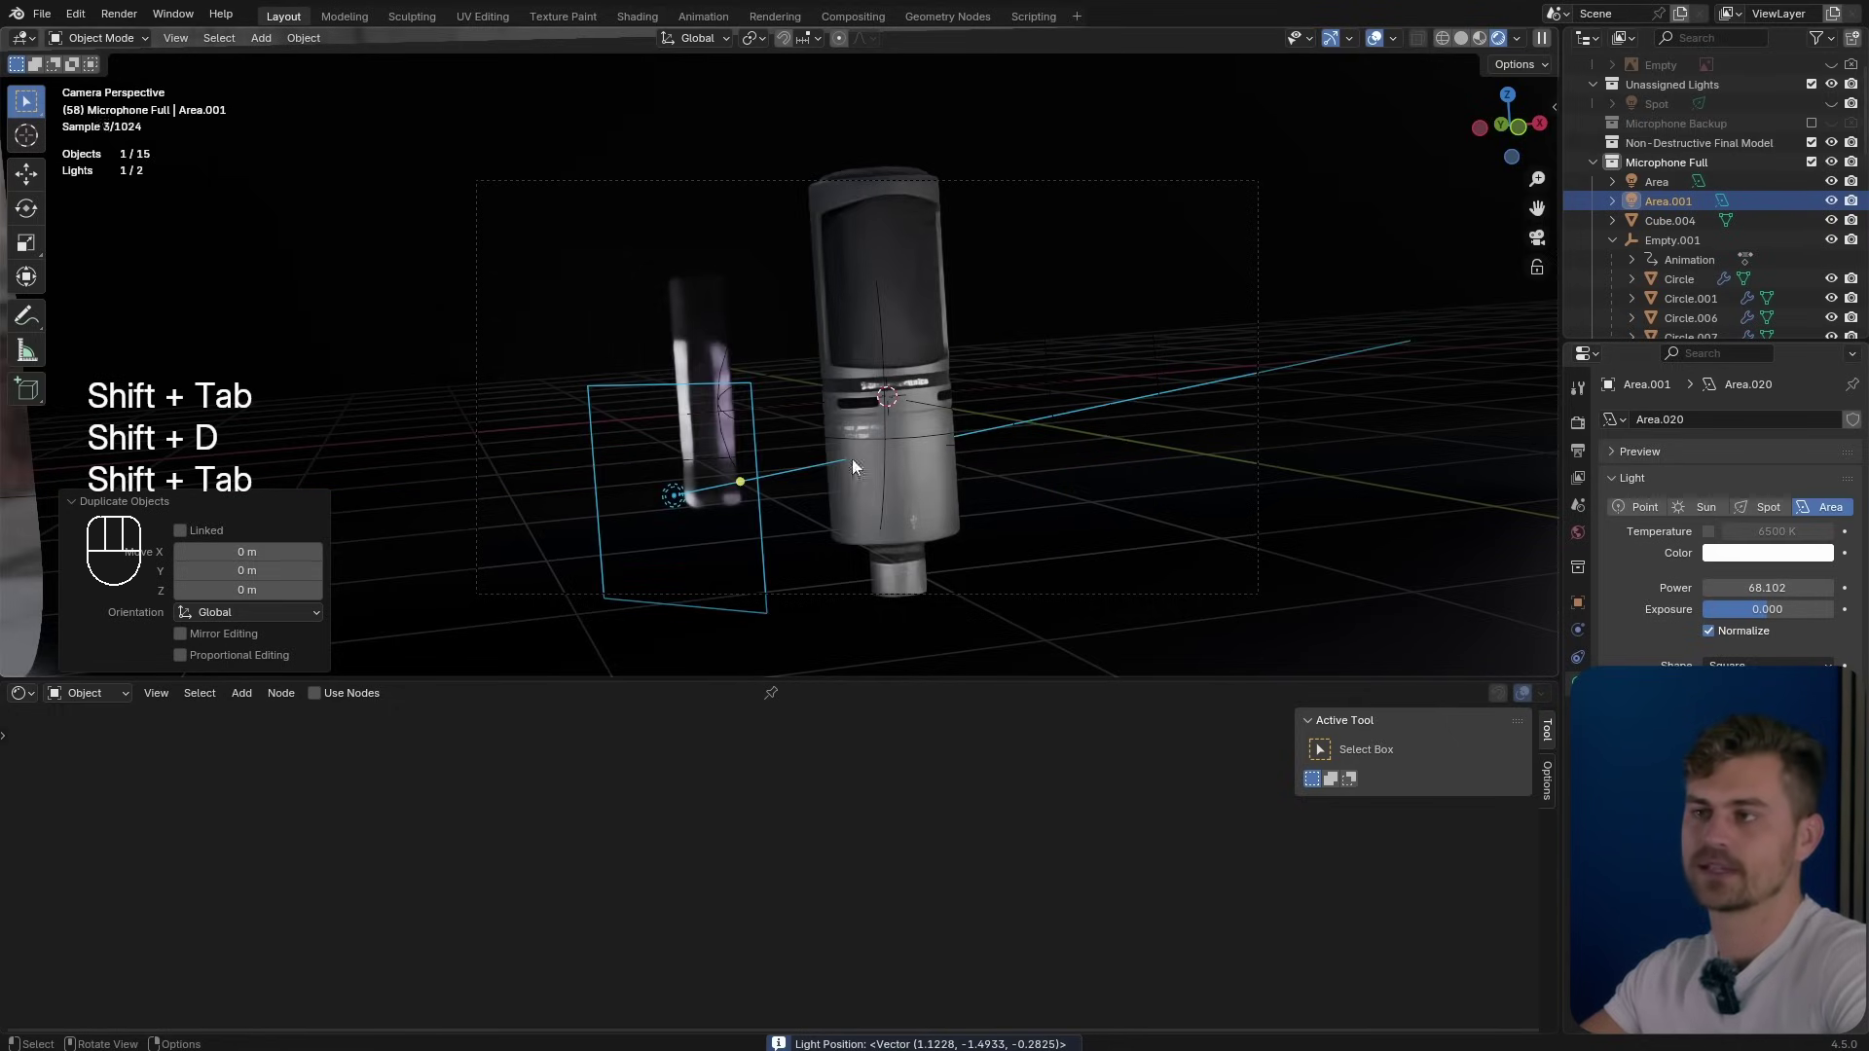
left_click_drag(967, 469, 1001, 452, "ctrl")
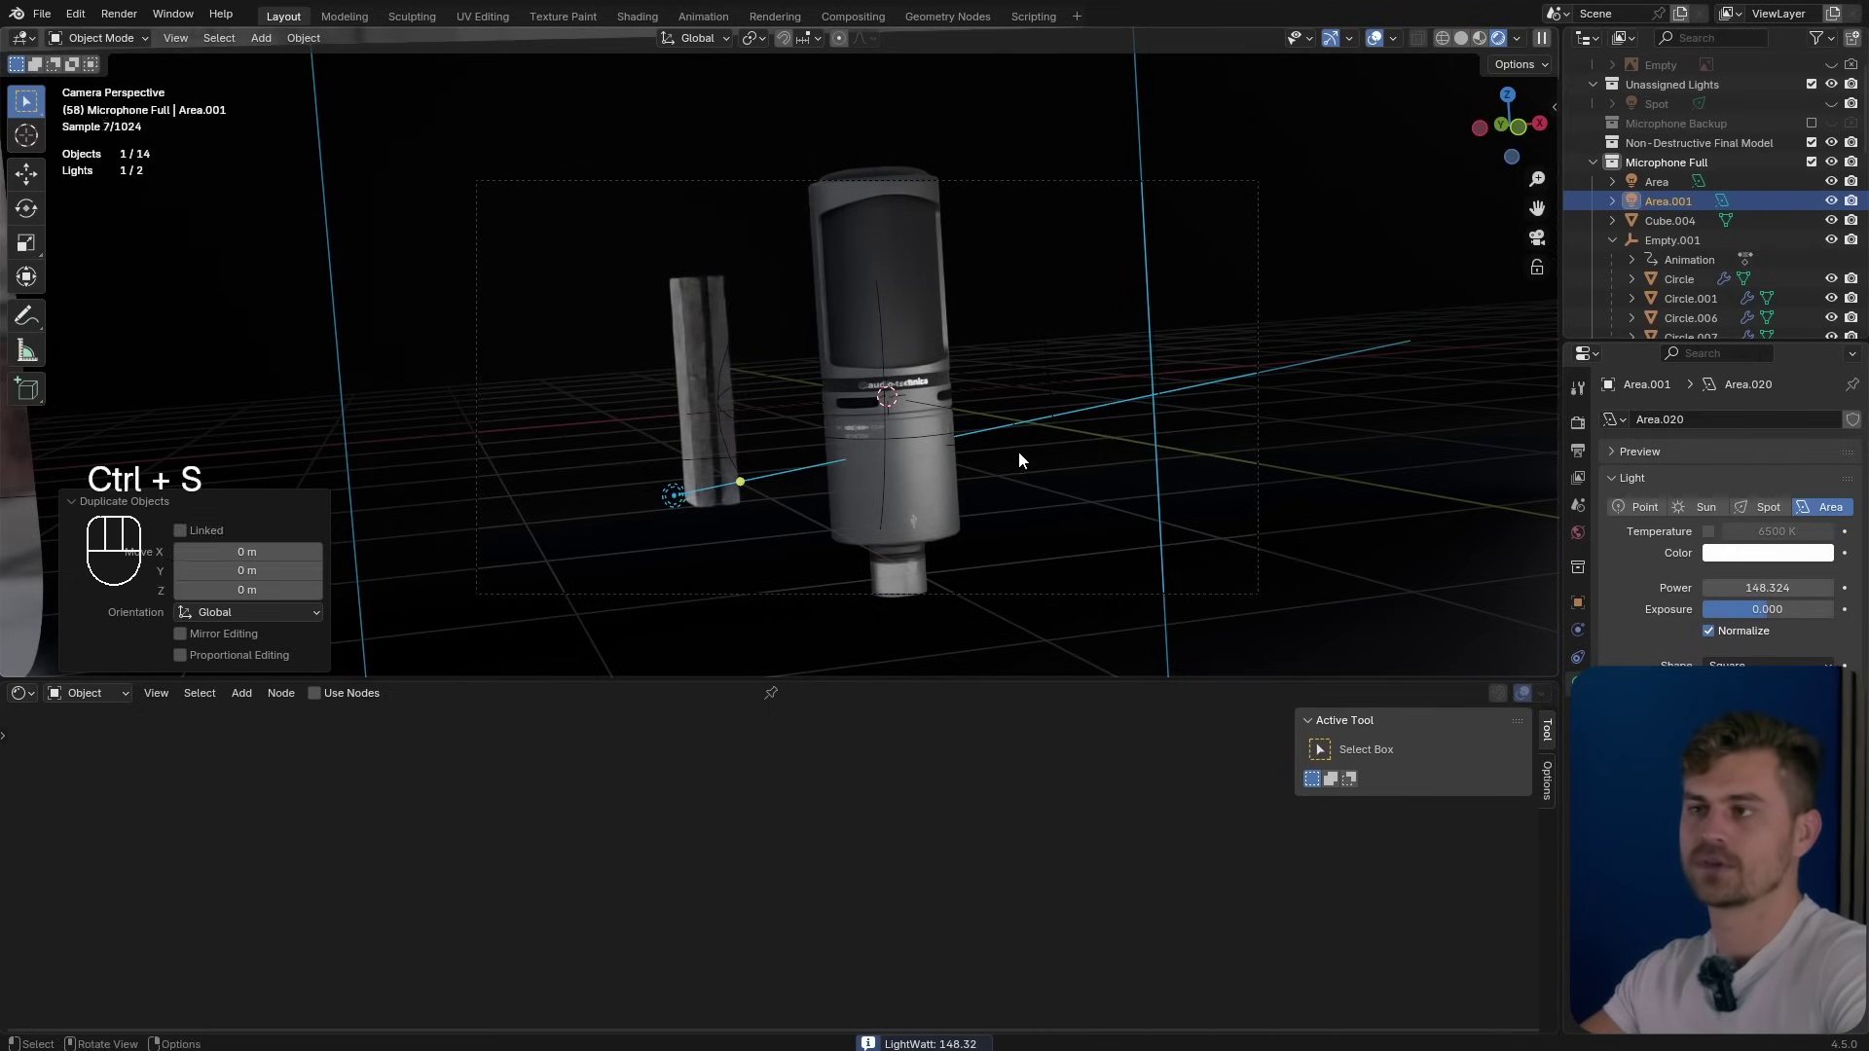
key("shift+Tab")
Duplicate the enlarged light, place the copy in Back Light Mode, and set its size to 3.871 and power to 456.175.
key("shift+d")
left_click(948, 465)
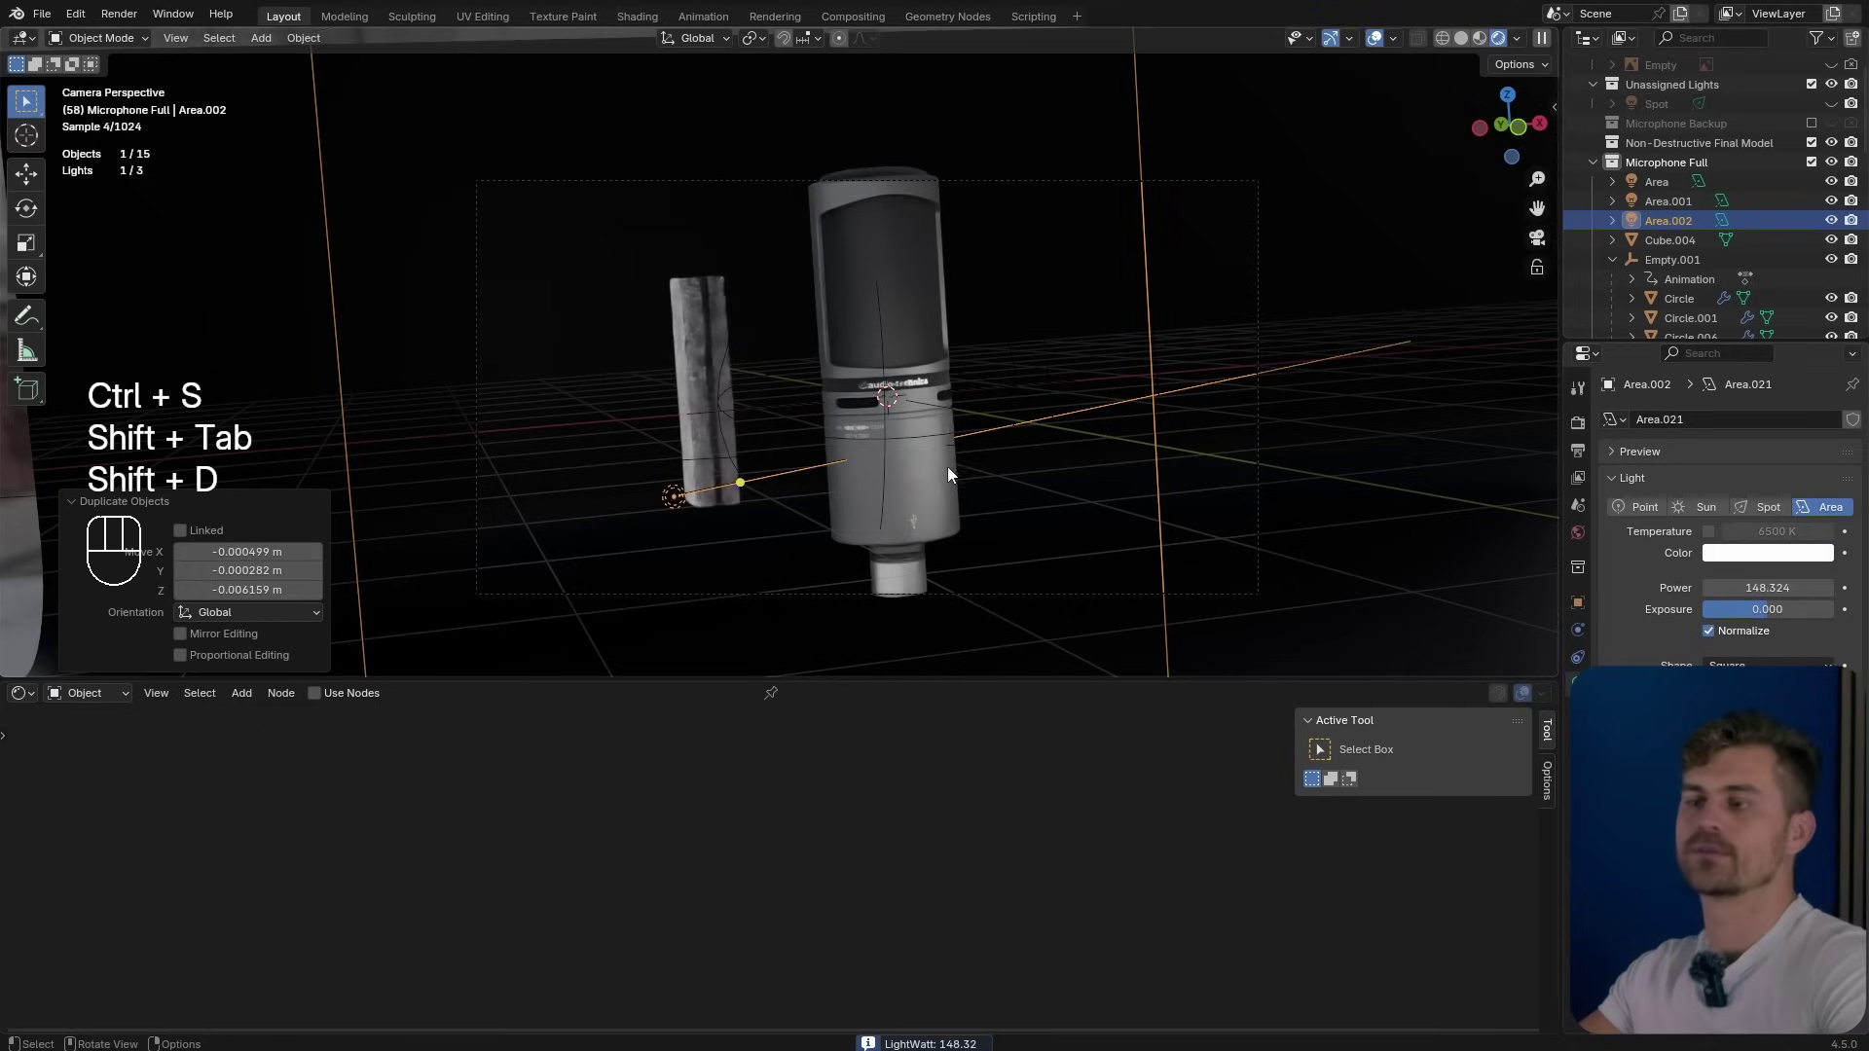
key("shift+Tab")
key("2")
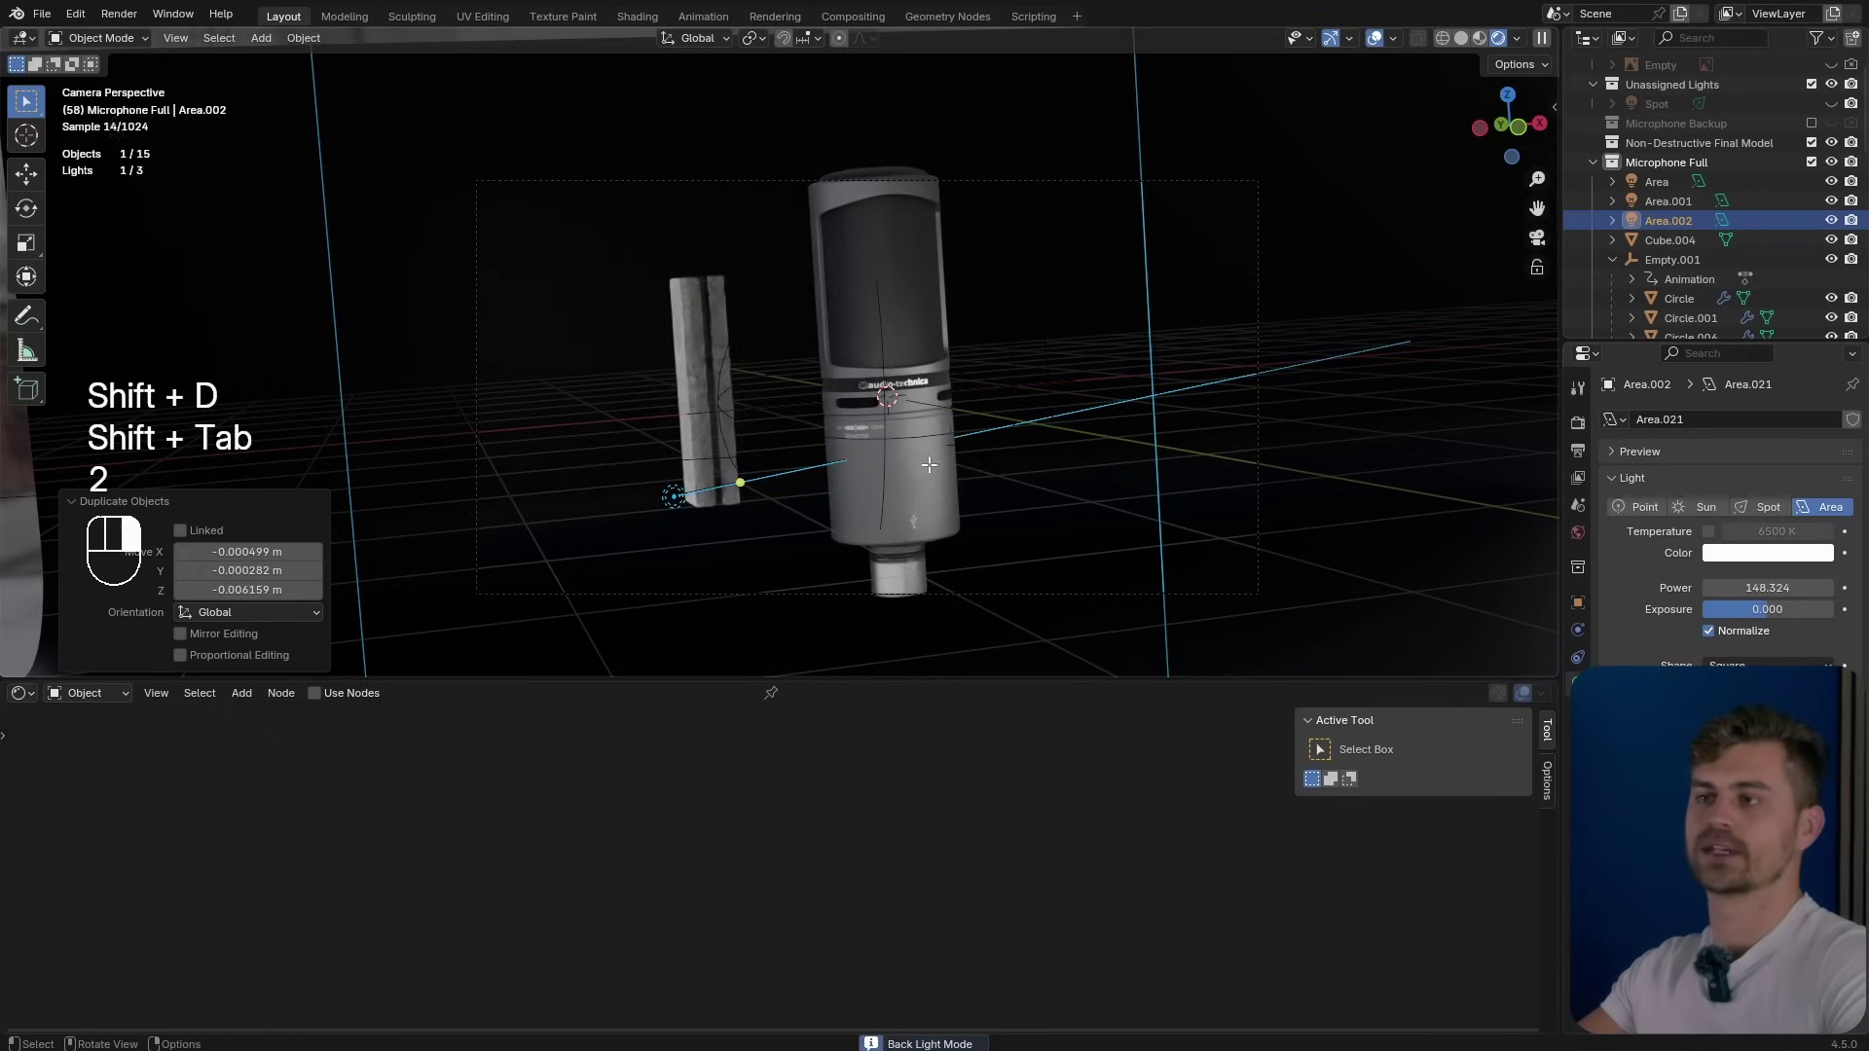
left_click_drag(944, 454, 938, 465)
key("shift")
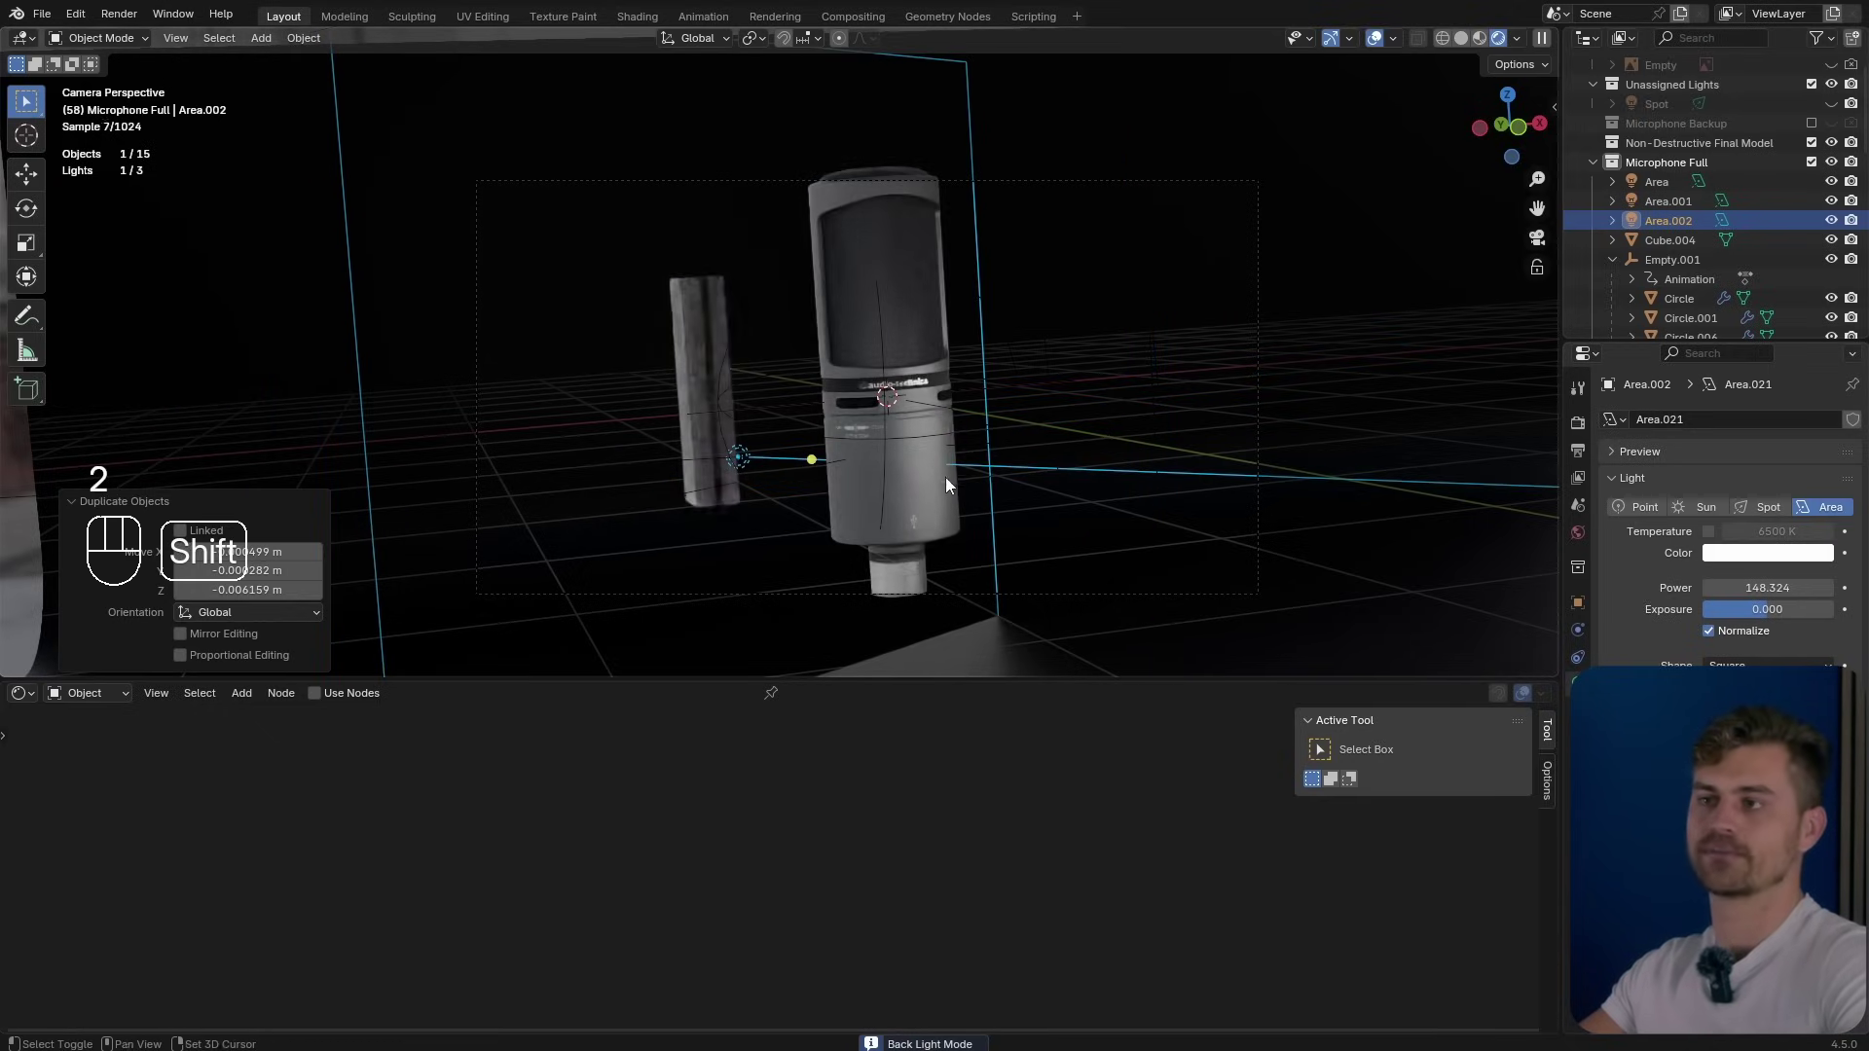
key("ctrl")
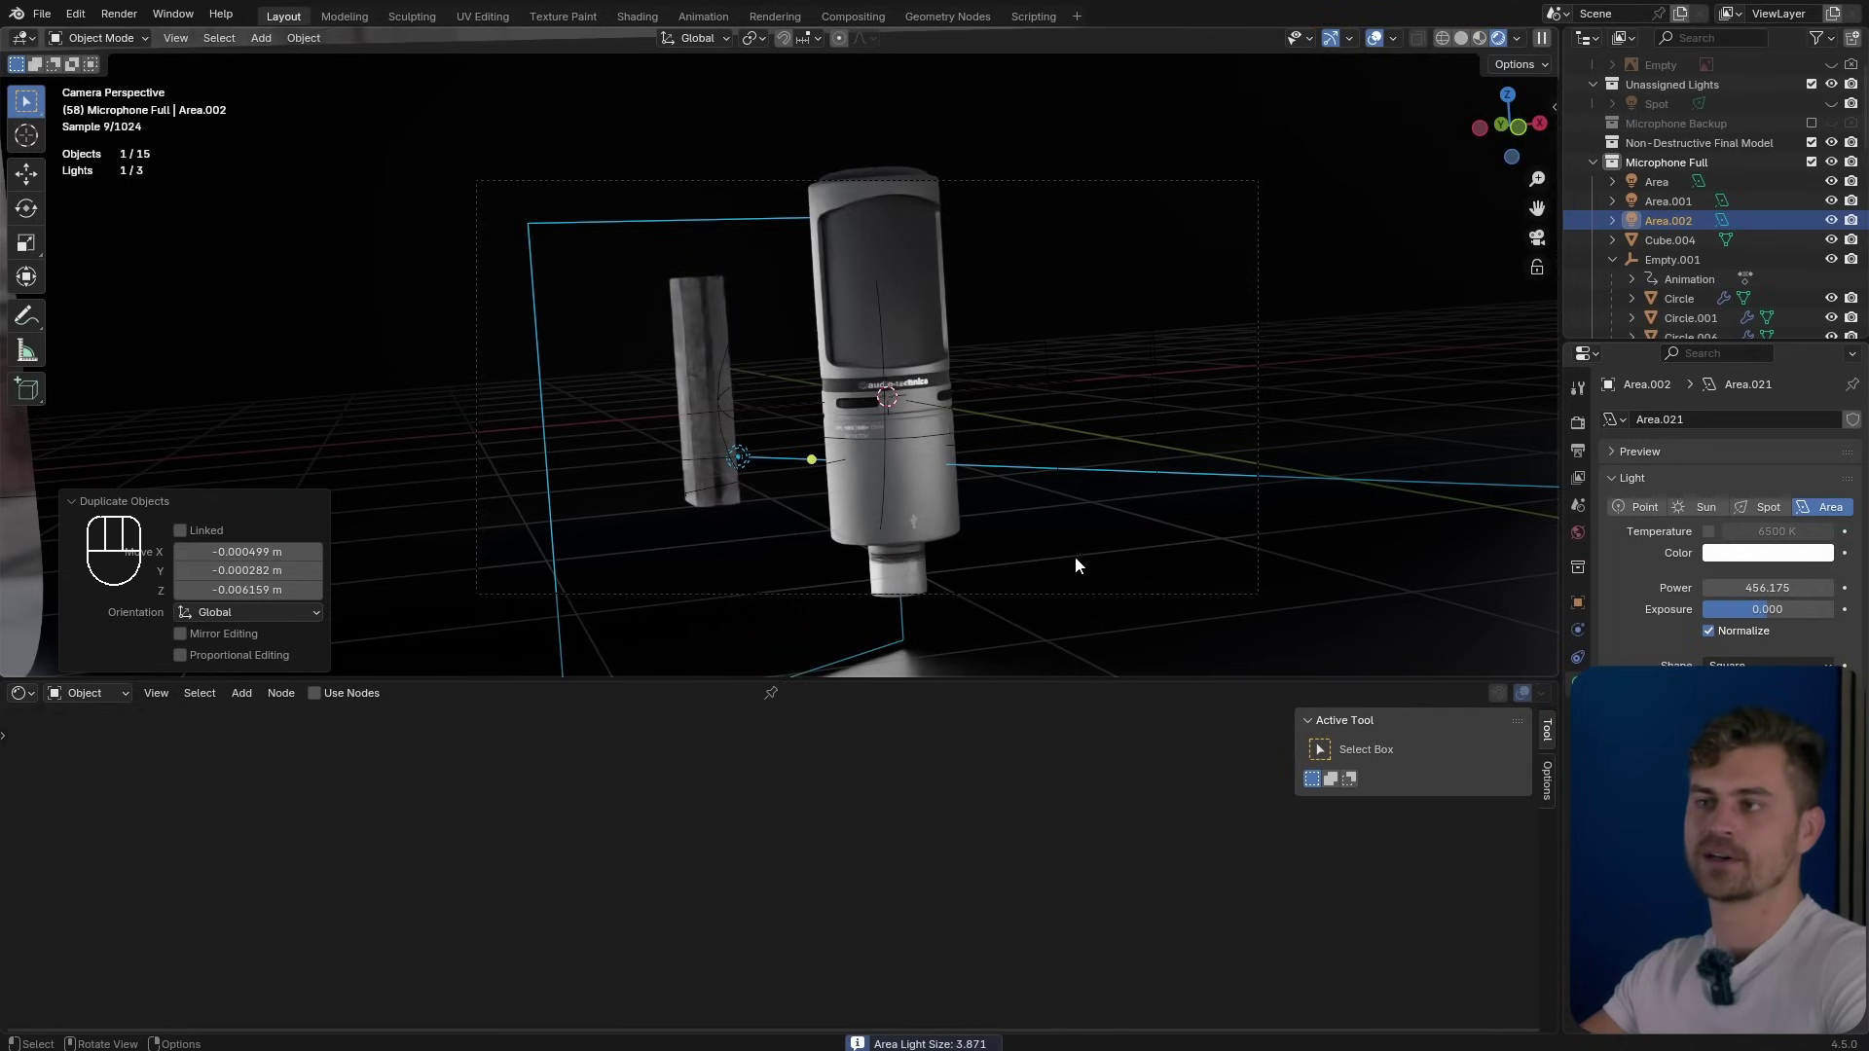
In Rotation Mode, swing the back light around its target and shift it up behind the glass block.
key("3")
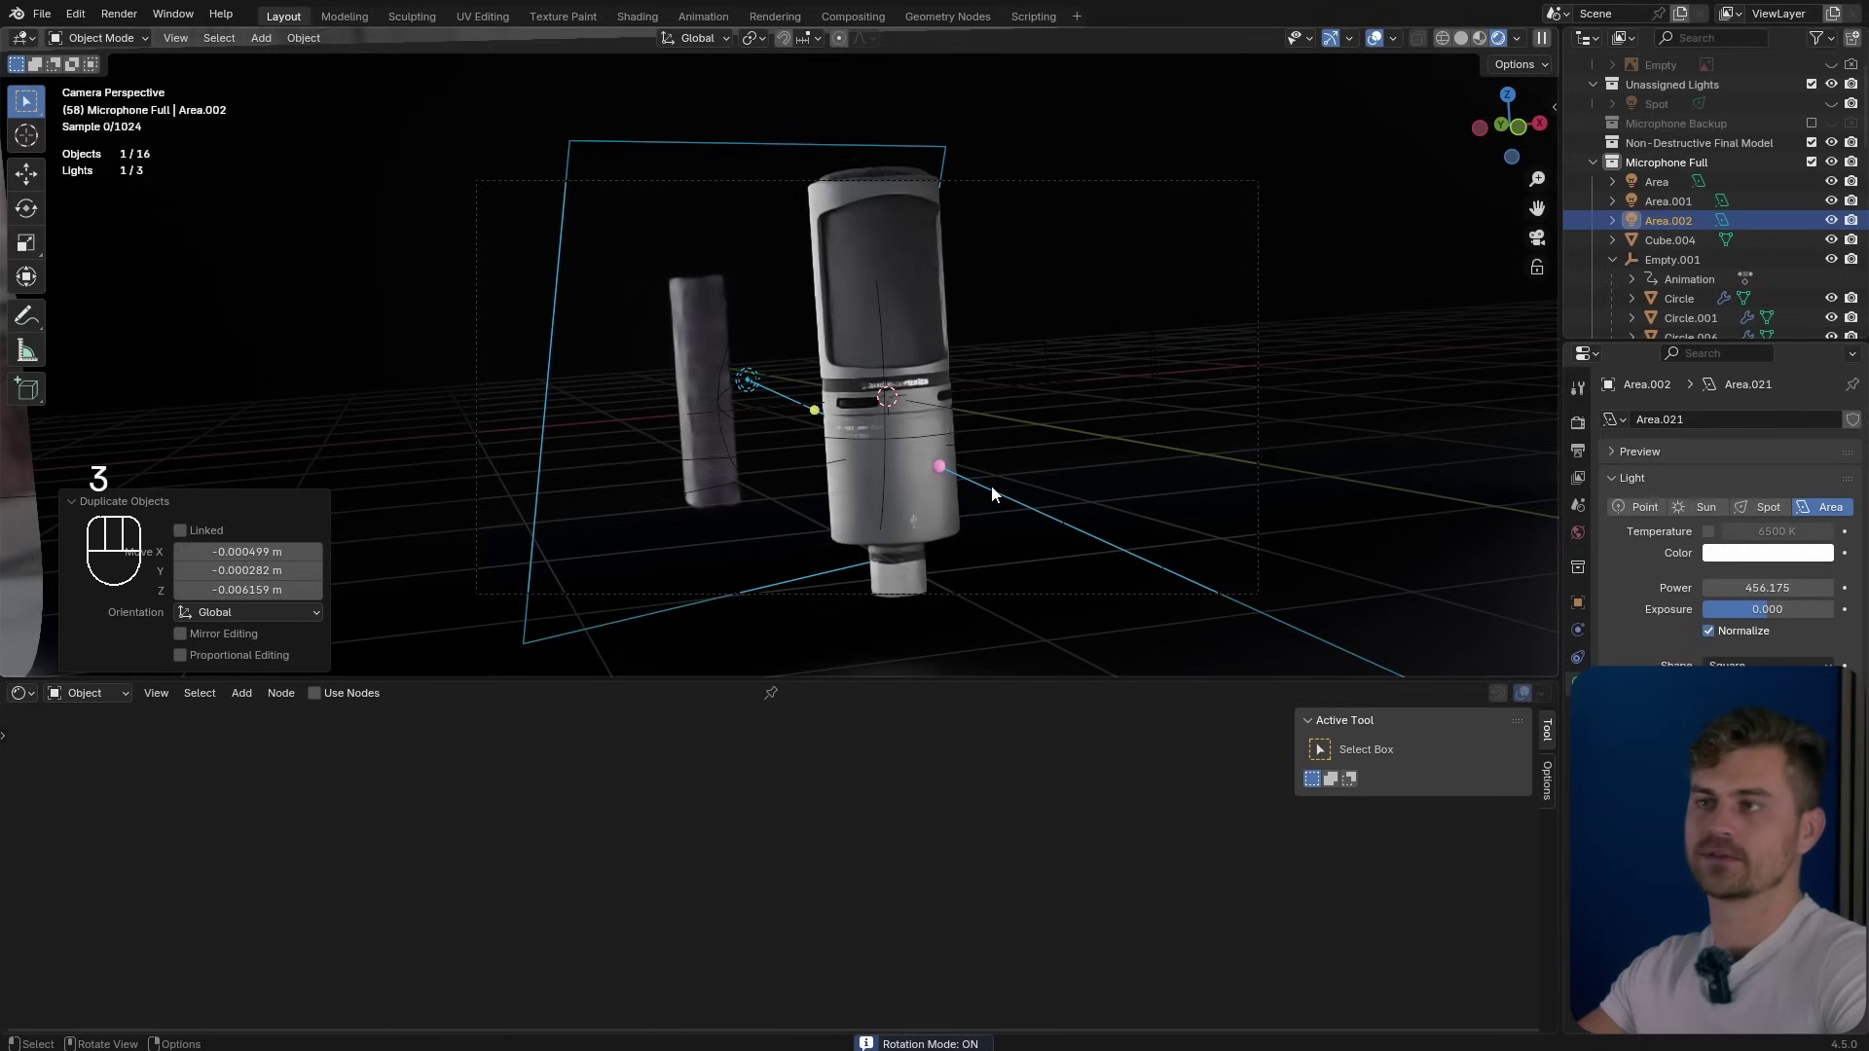
key("alt")
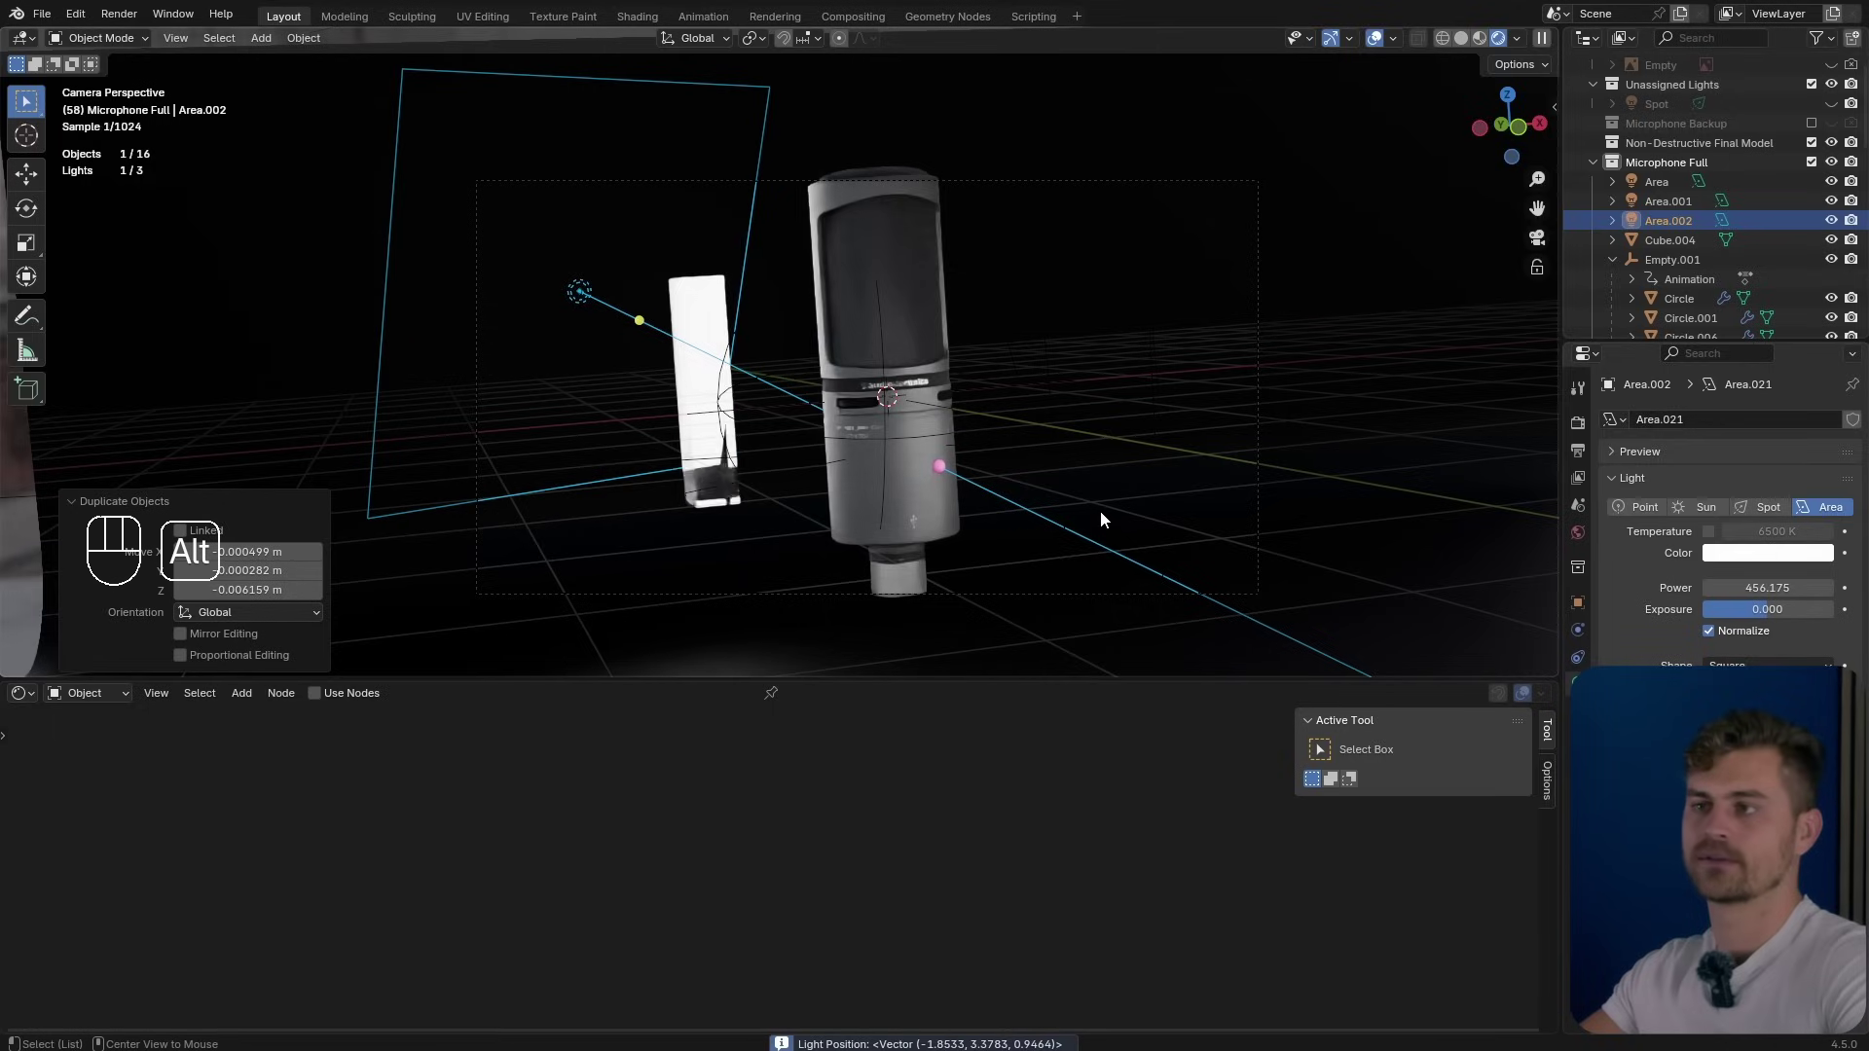
left_click(1101, 514)
key("shift+Tab")
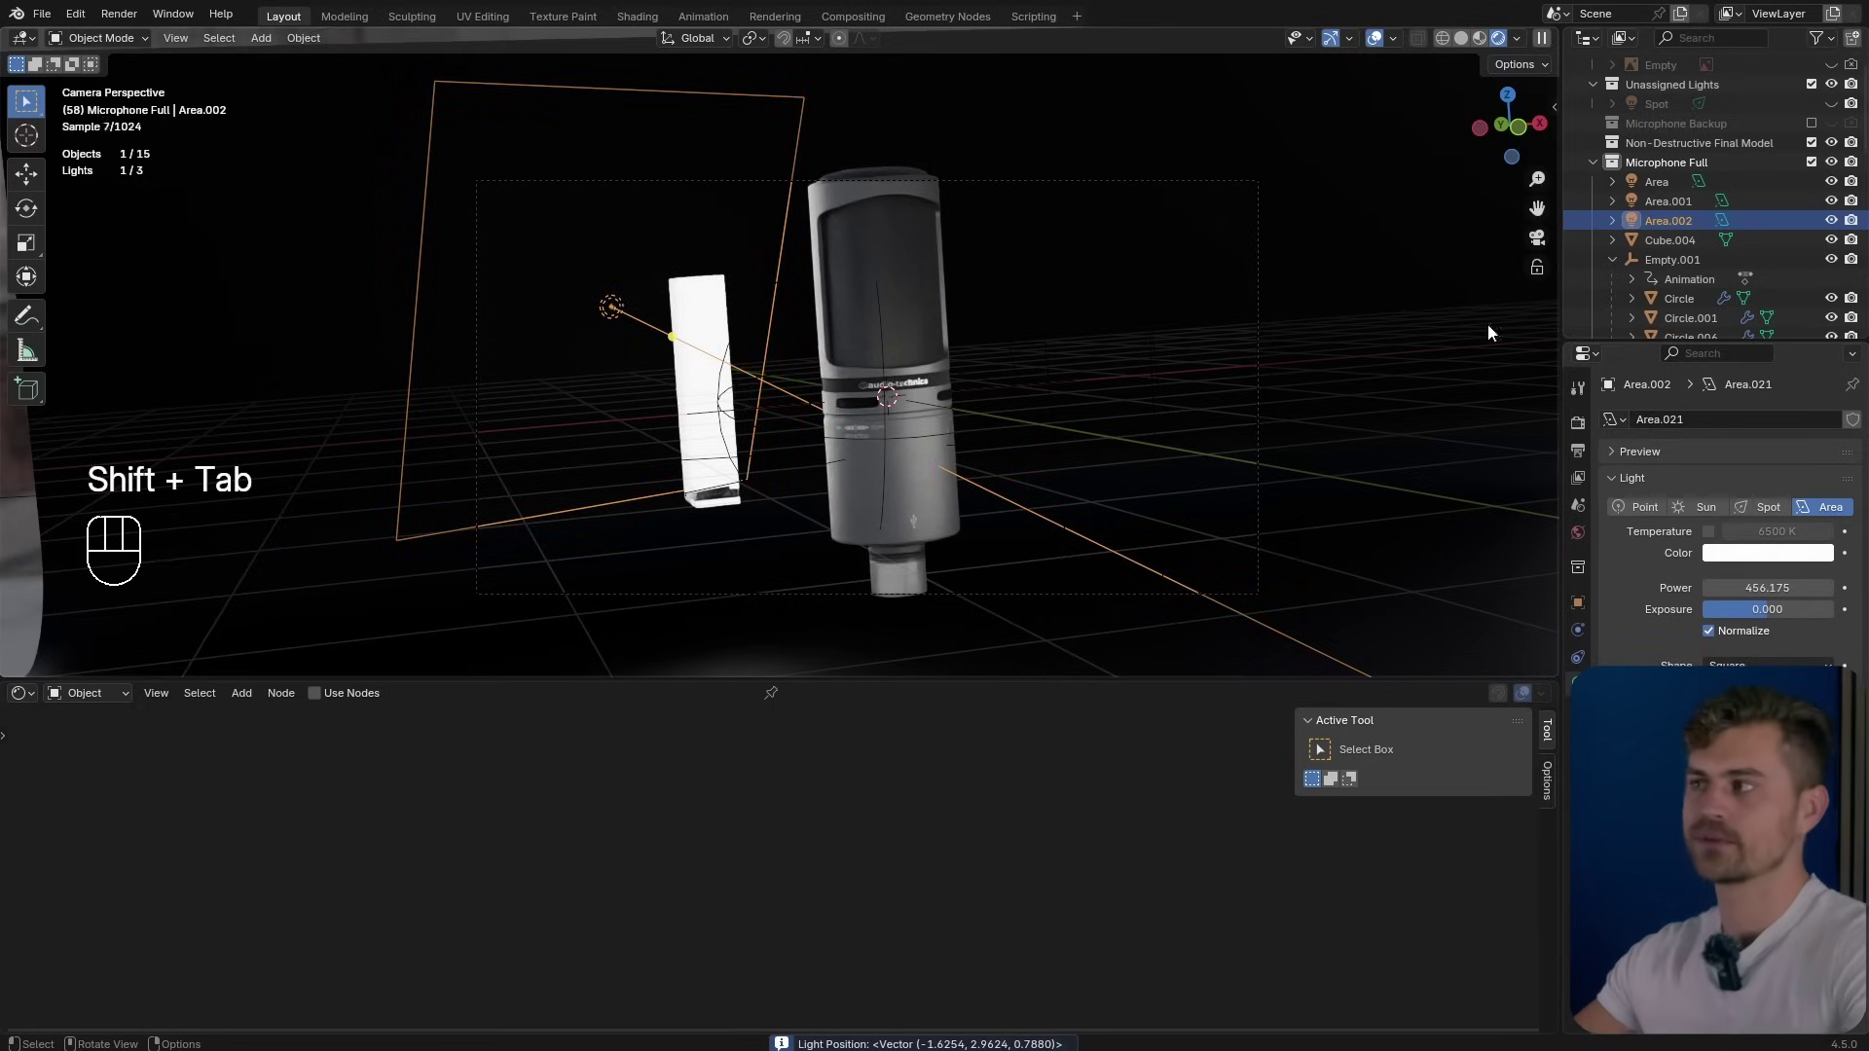
Toggle the visibility of the three area lights, select them all and move them to a new collection named Lightlinks Mics.
left_click_drag(1831, 181, 1830, 220)
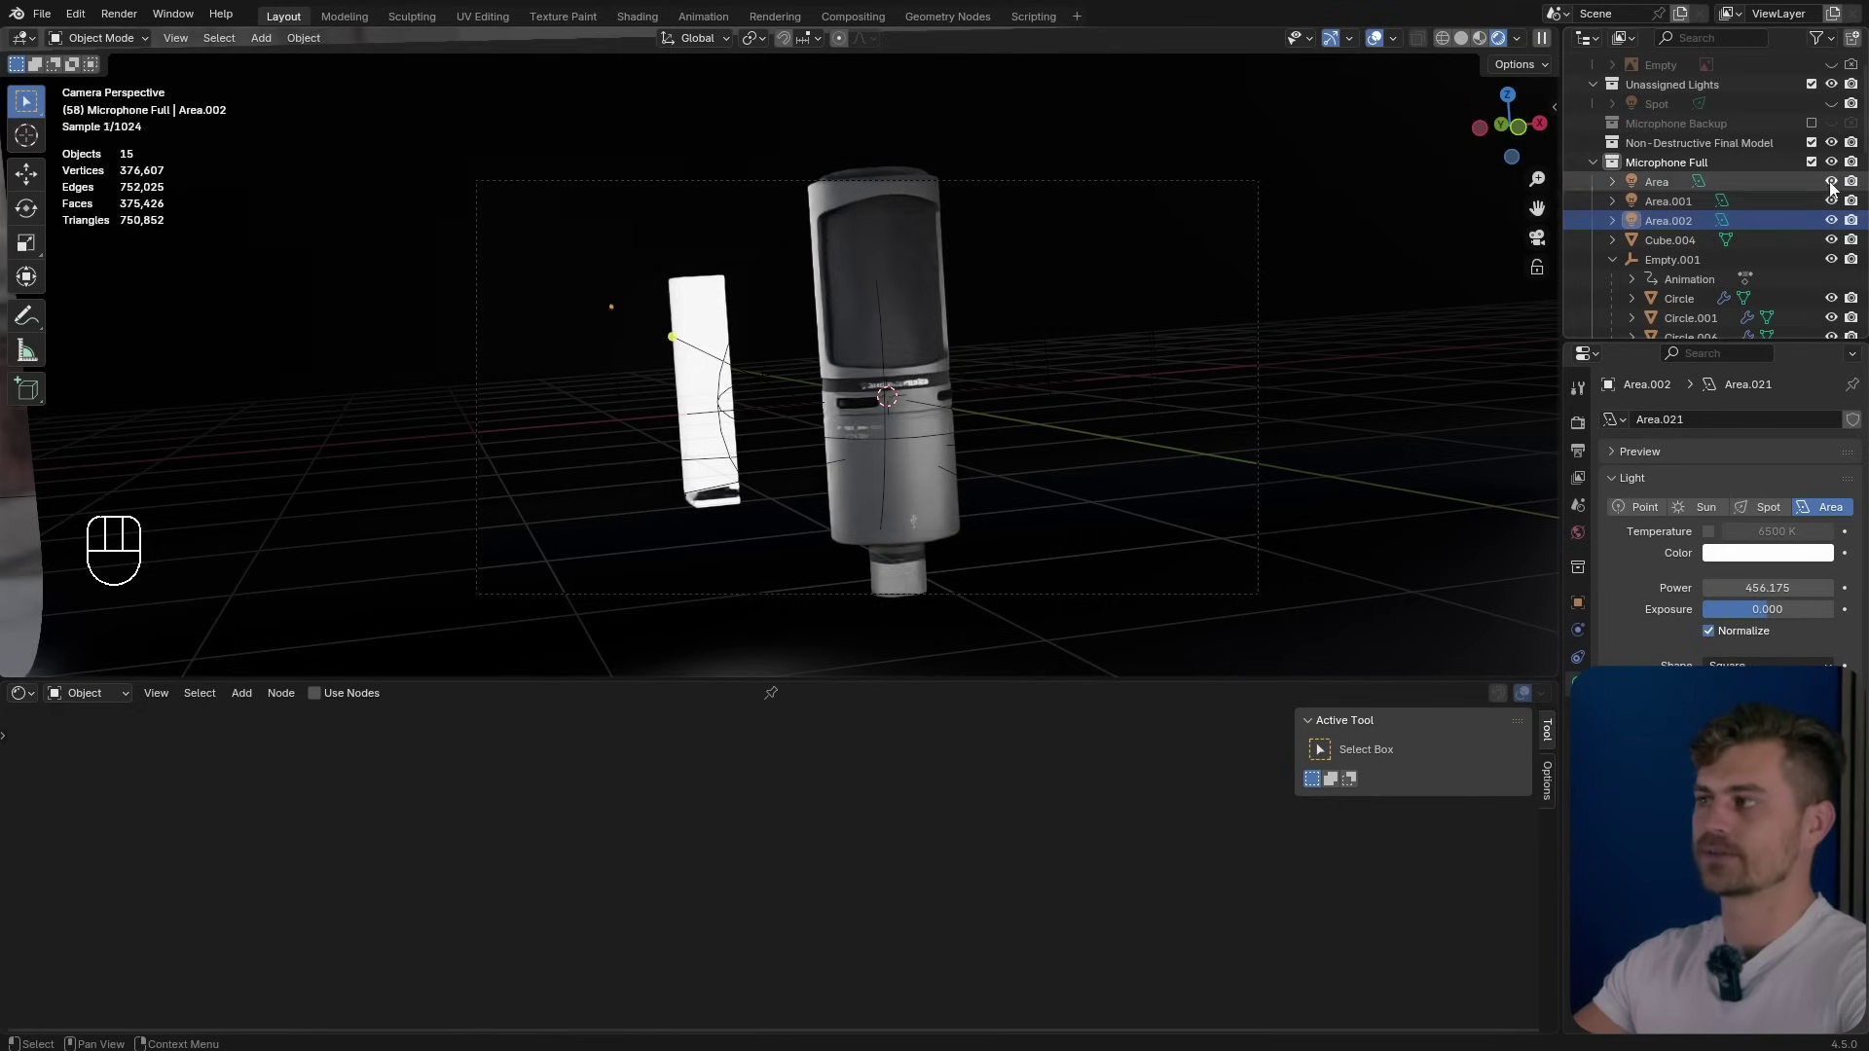
left_click(1657, 182)
left_click(1670, 221, "shift")
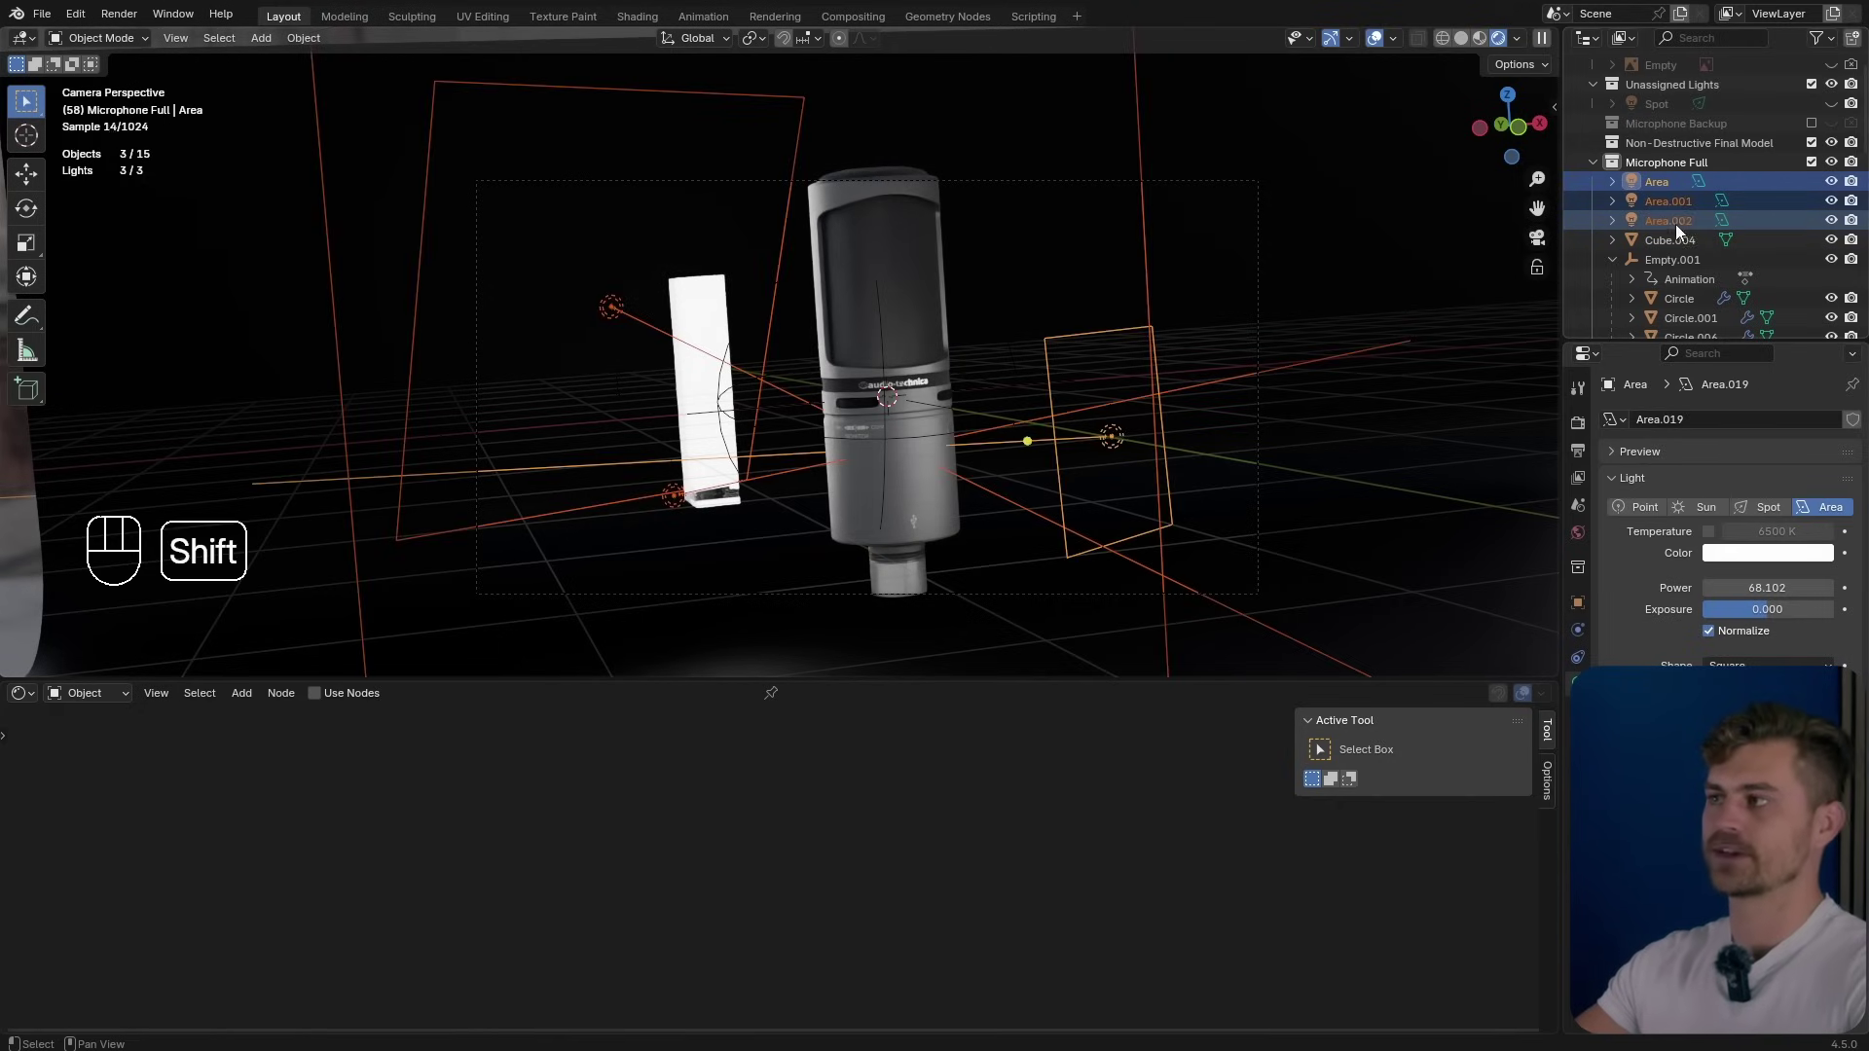
key("m")
left_click(854, 323)
type("Lightlinks Mics")
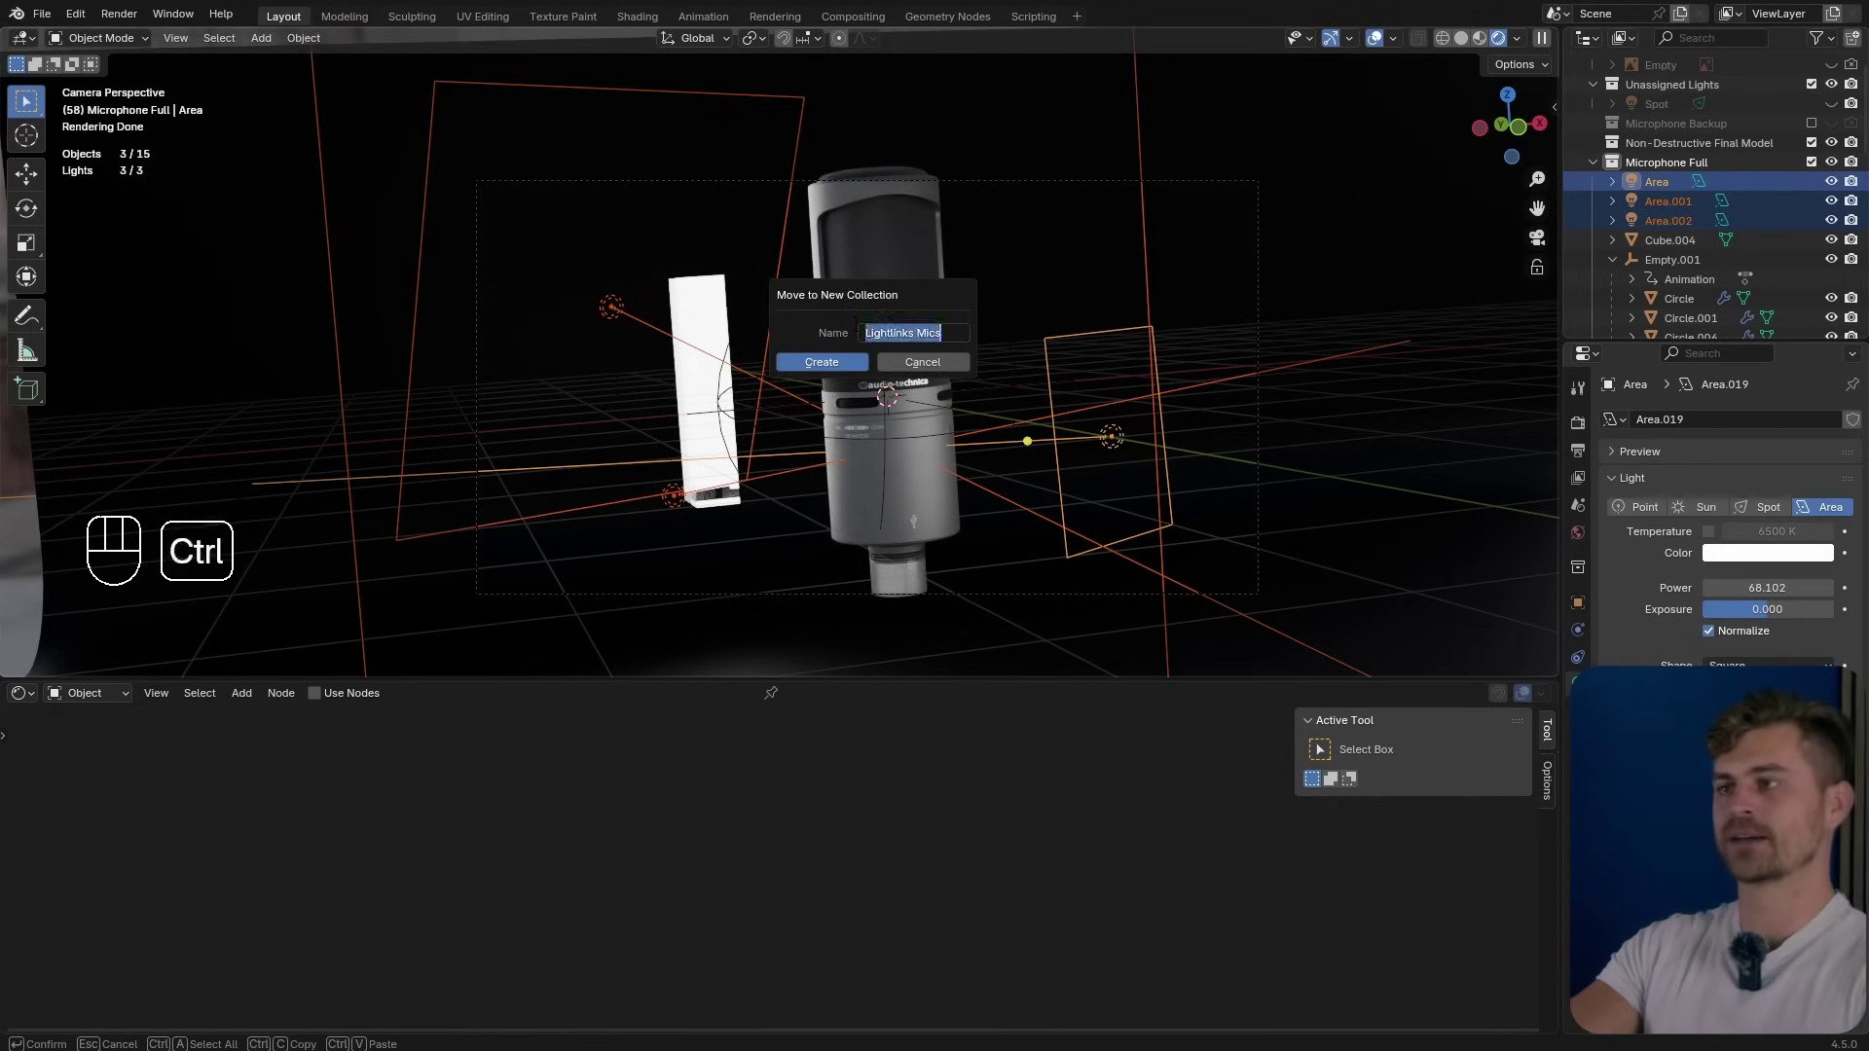
key("Return")
Select the microphone's parent empty with its whole hierarchy and move everything to a new collection named dropthemic.
key("n")
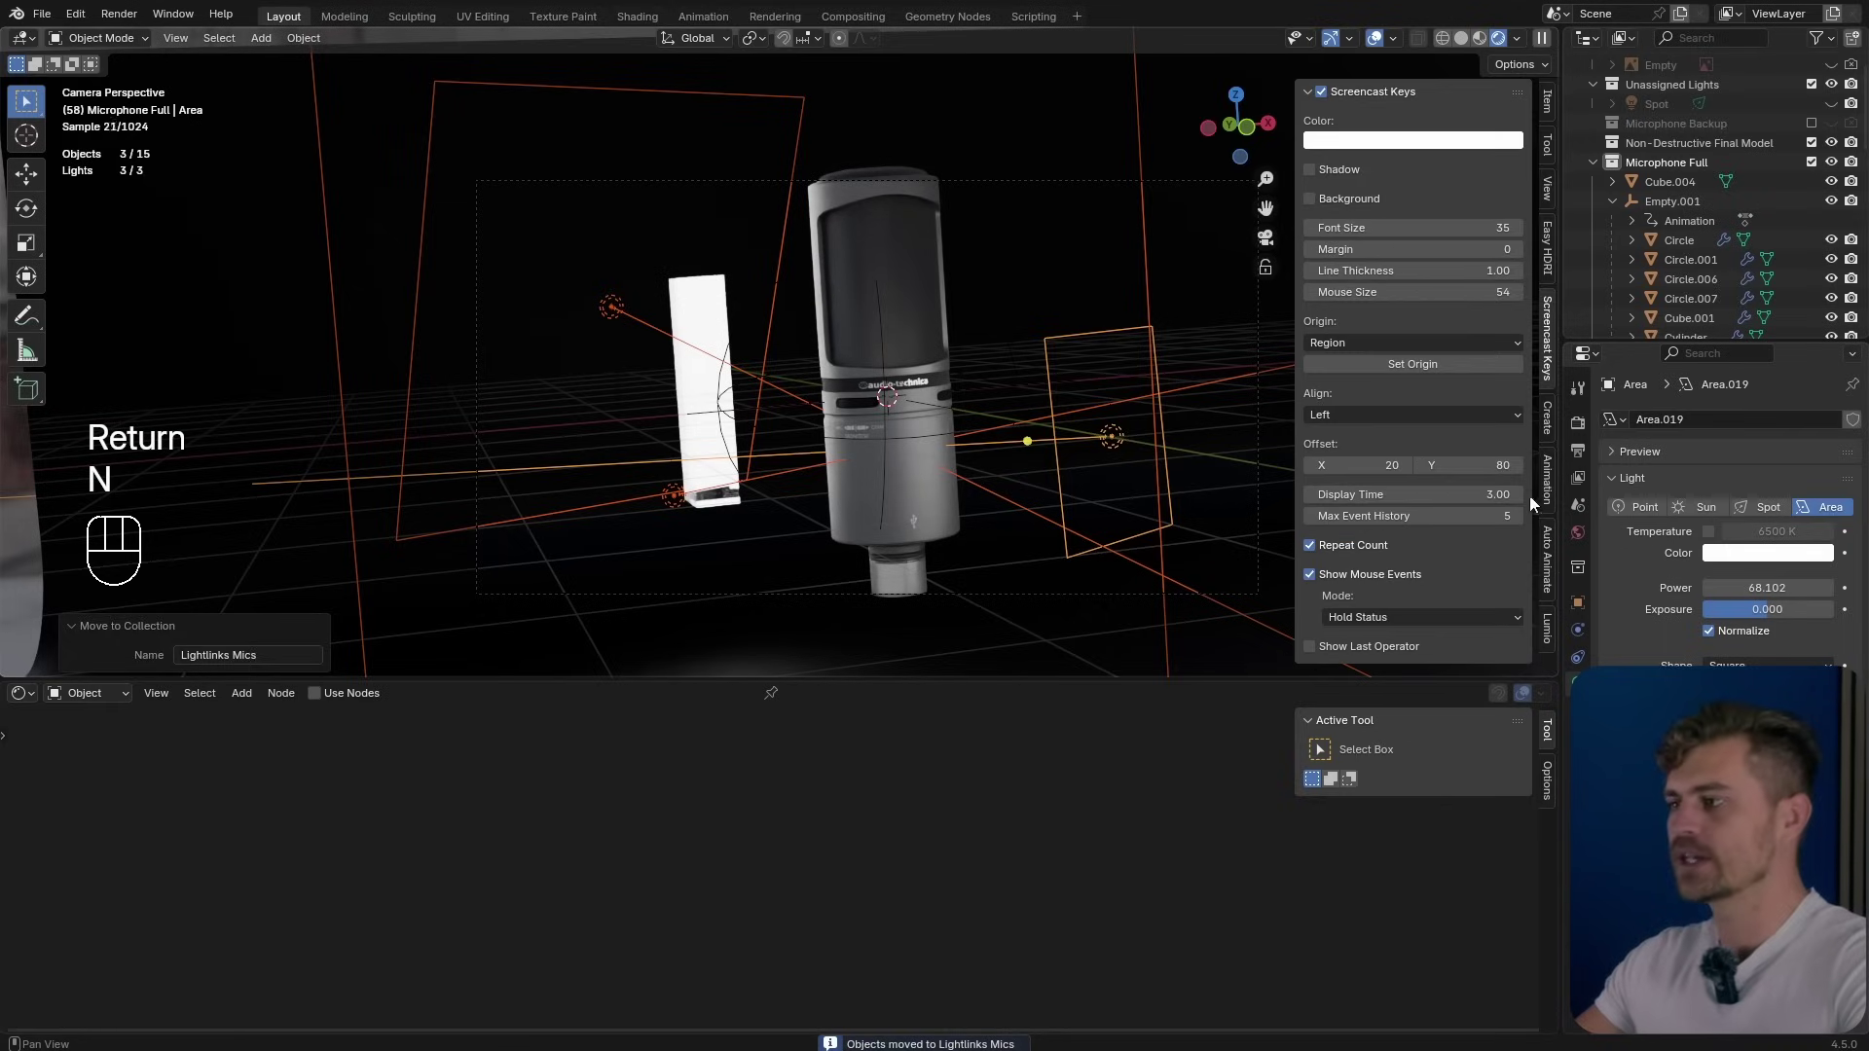
left_click(1548, 628)
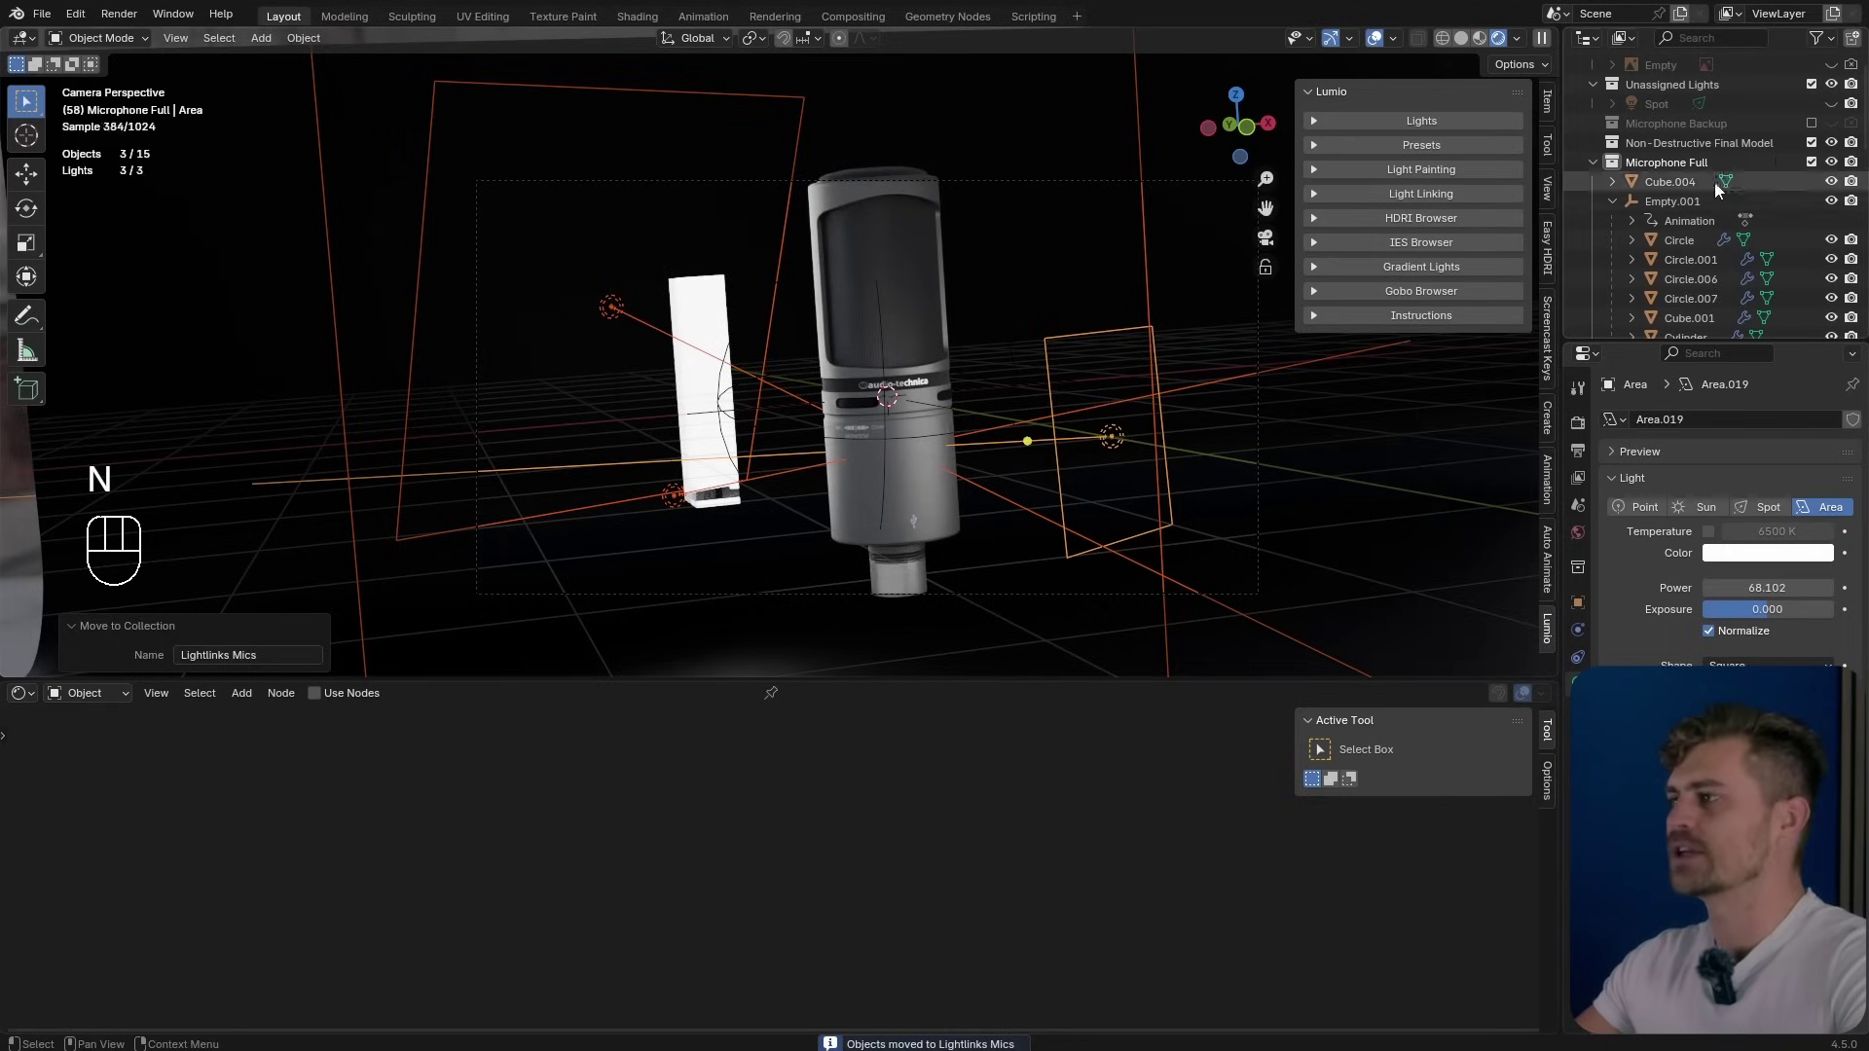
scroll(1711, 185, "up", 2)
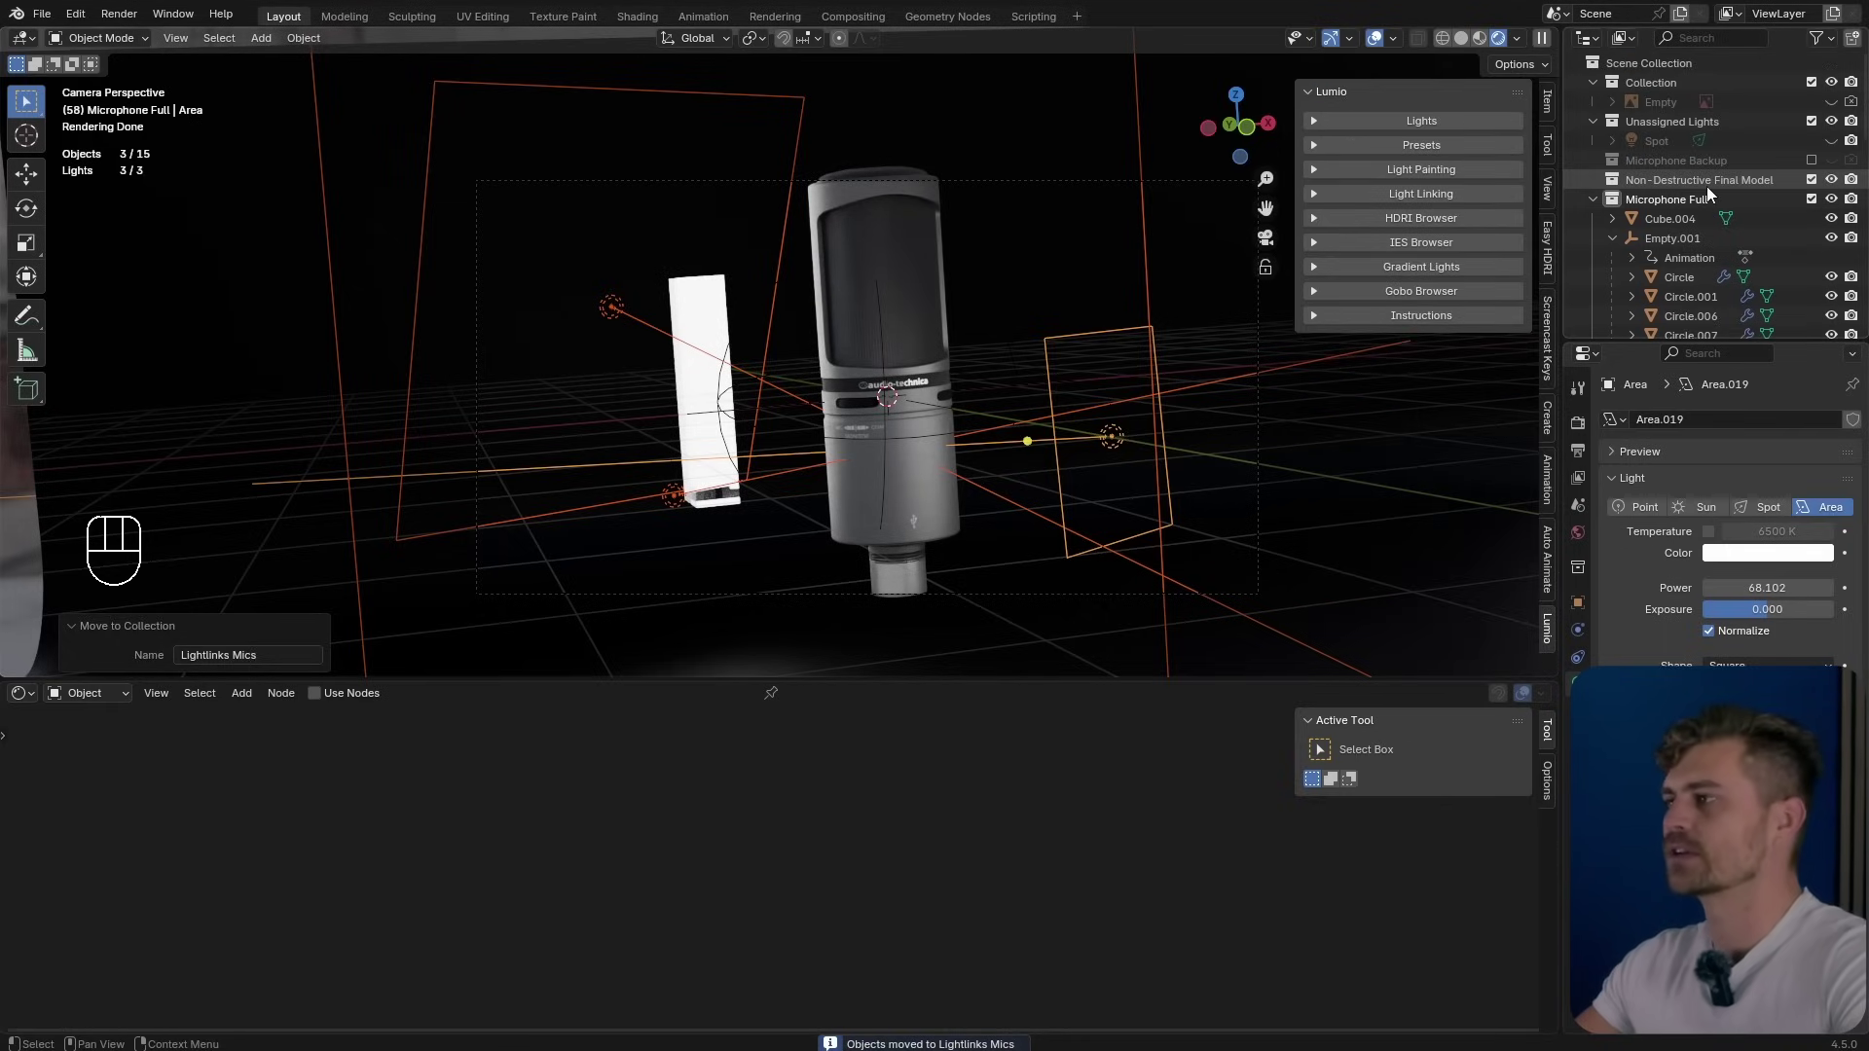
right_click(1685, 241)
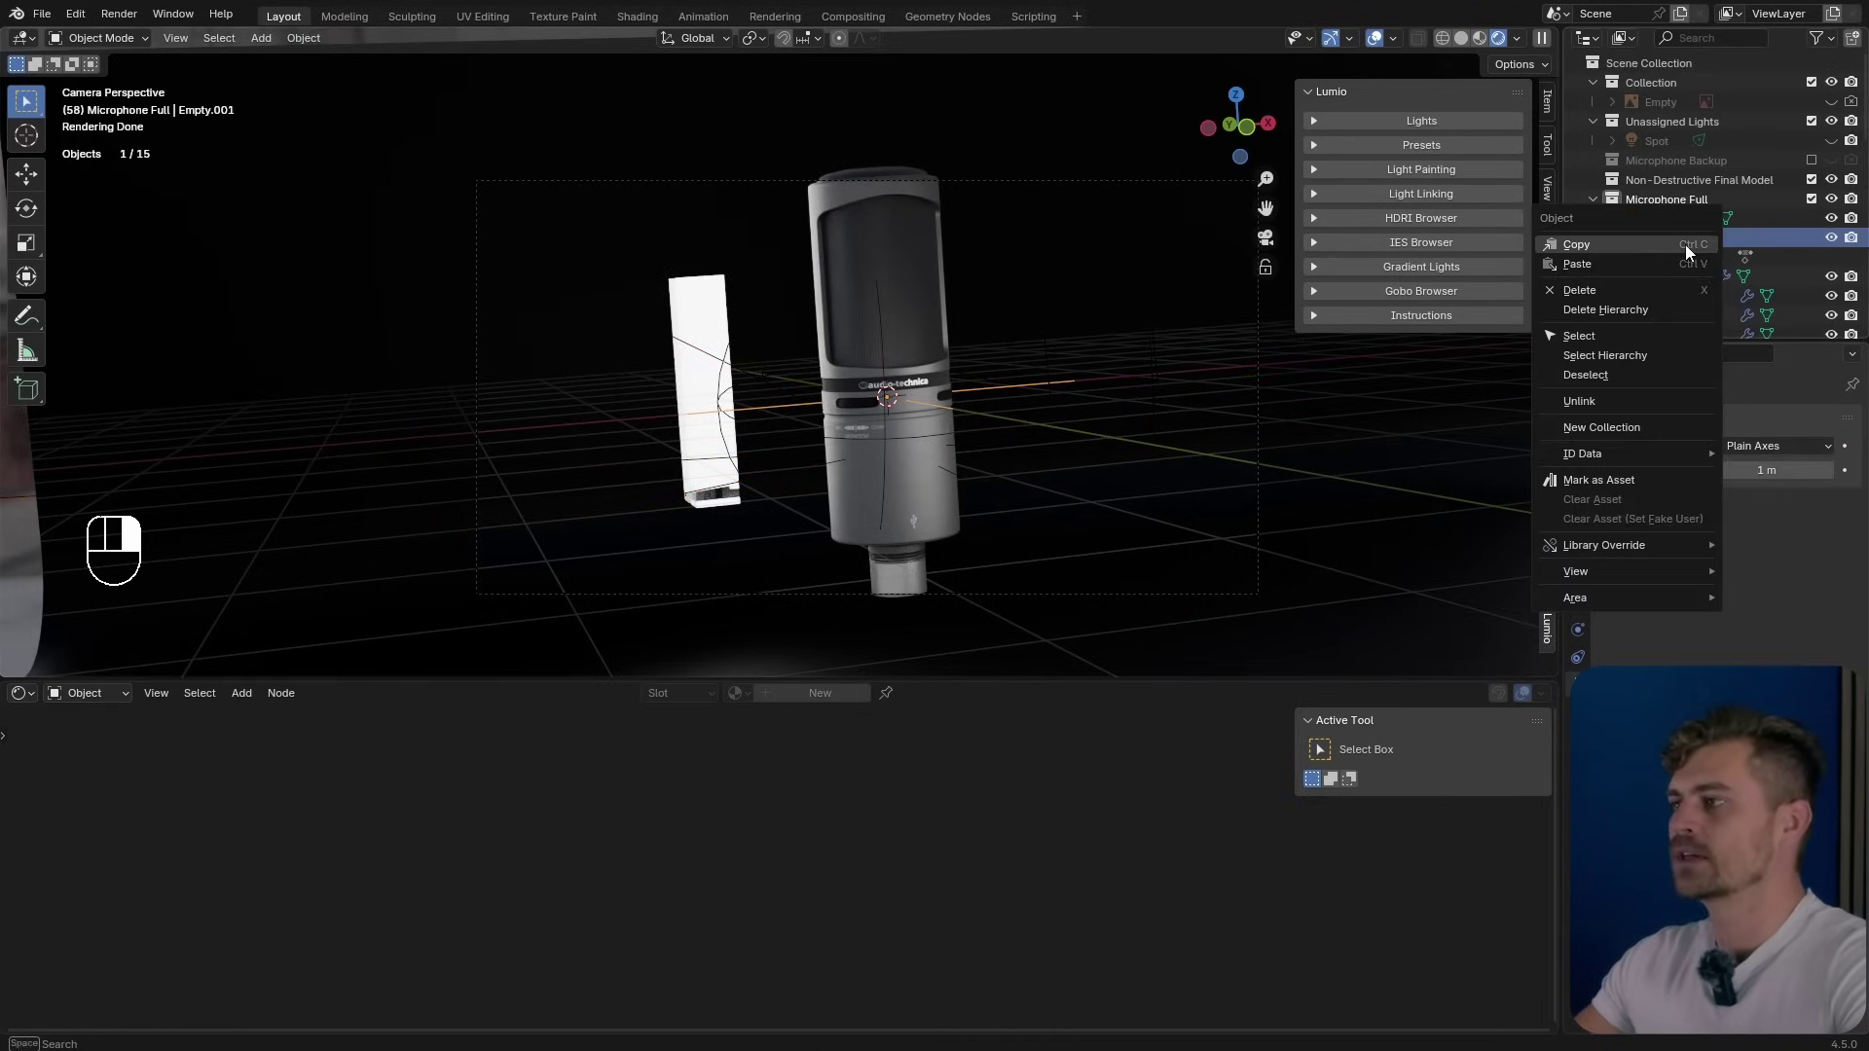
left_click(1628, 356)
key("m")
left_click(1047, 341)
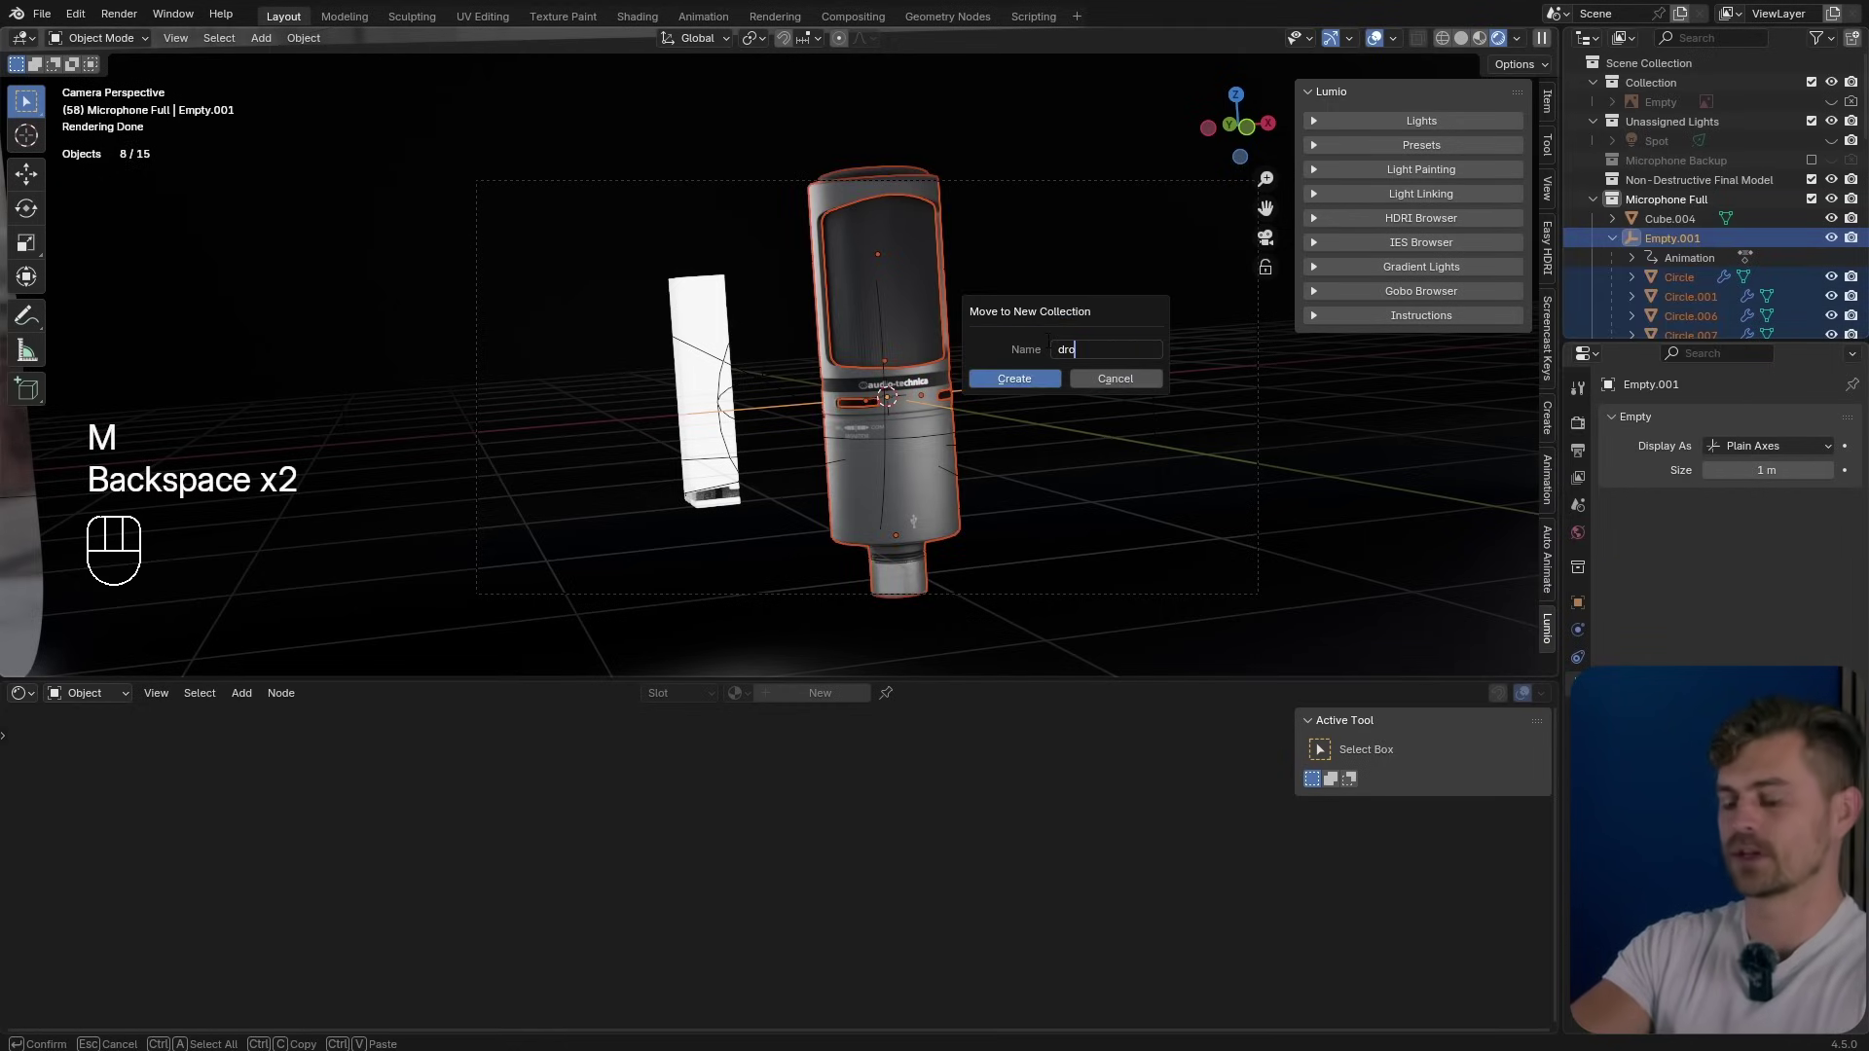
type("dropthemic")
key("Return")
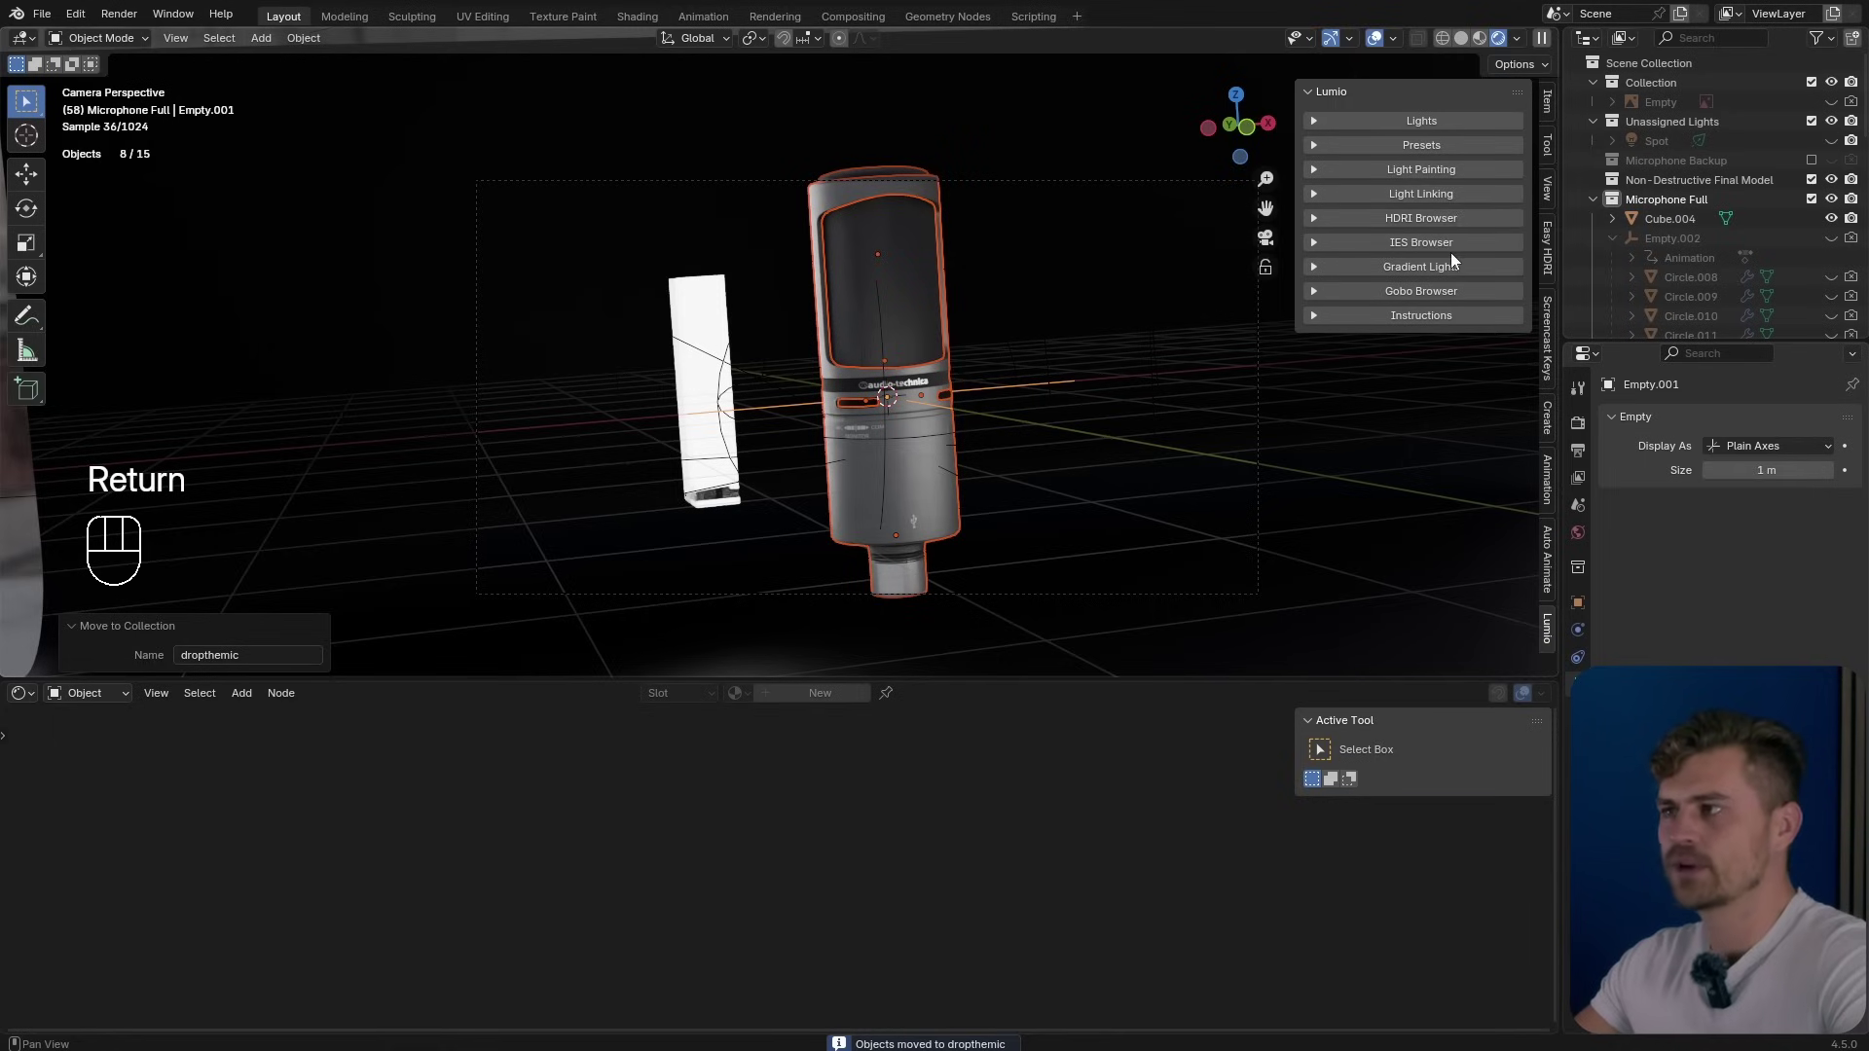
Add light linking from the Lightlinks Mics light collection to the target collection dropthemic.
left_click(1448, 195)
left_click(1446, 225)
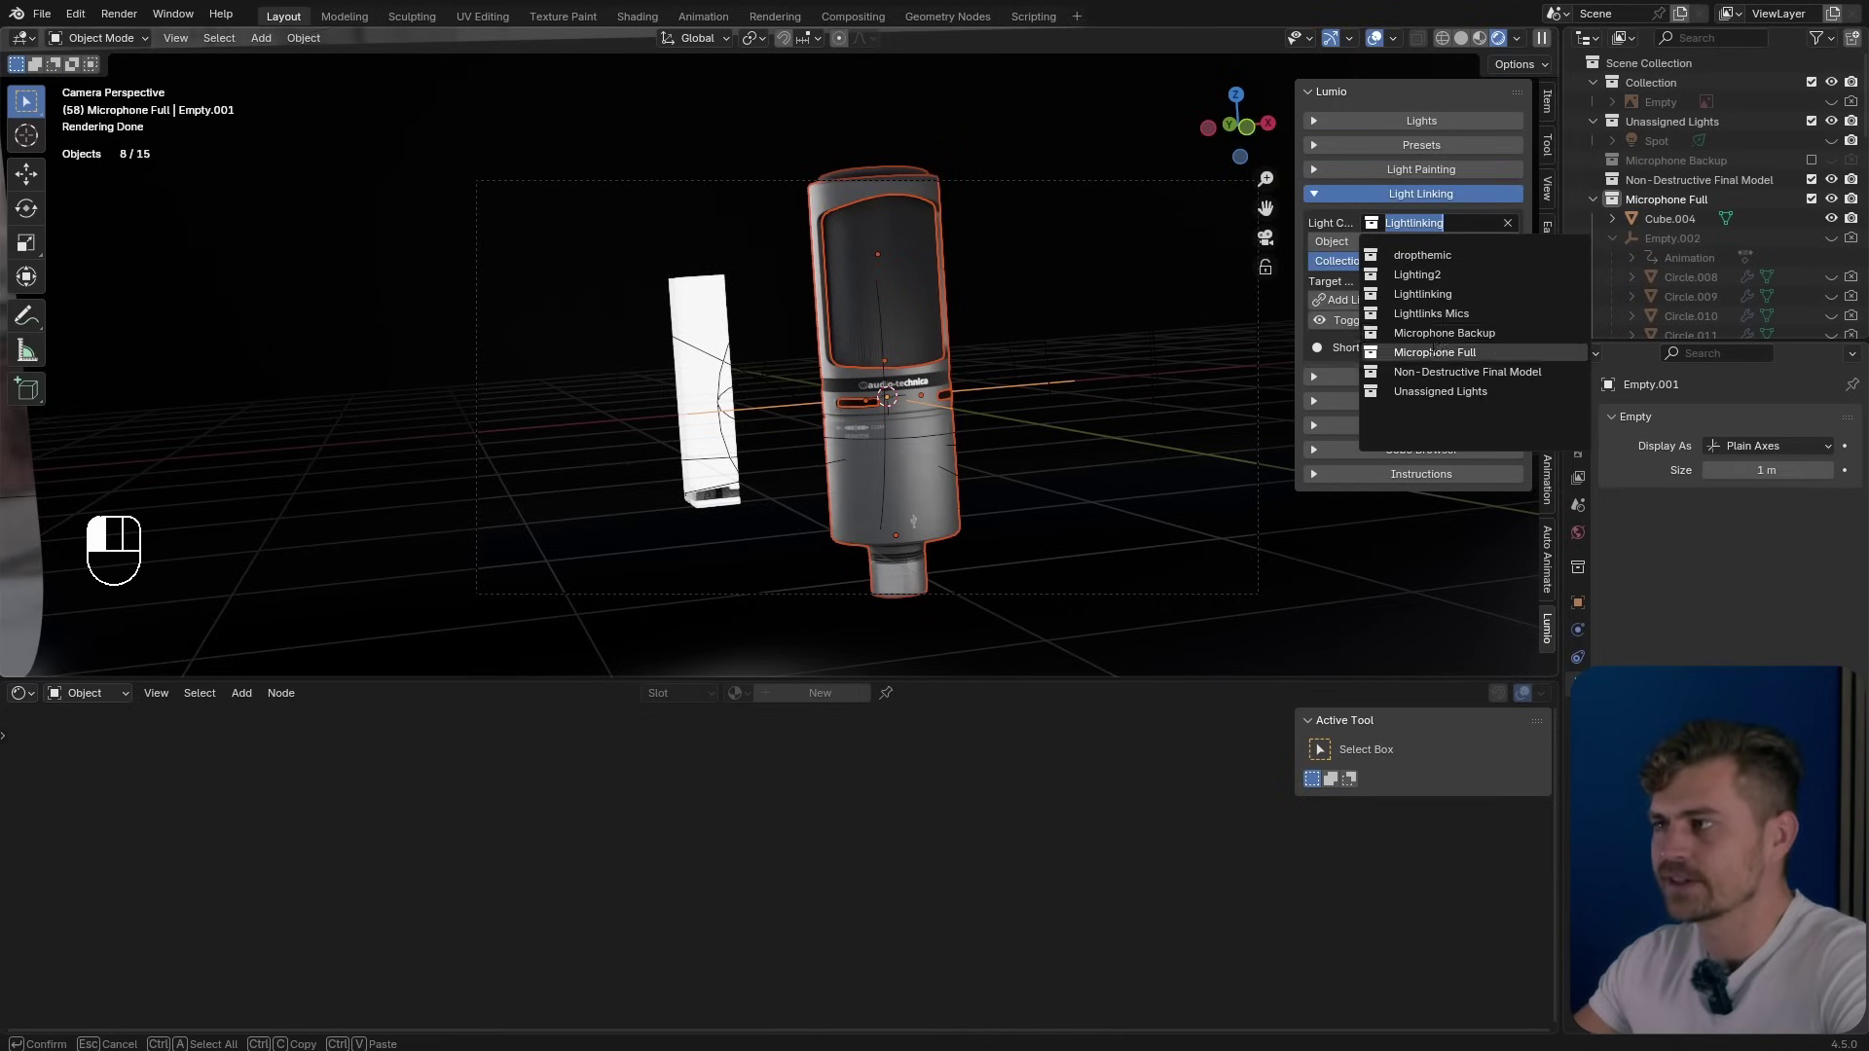
left_click(1431, 313)
left_click(1427, 281)
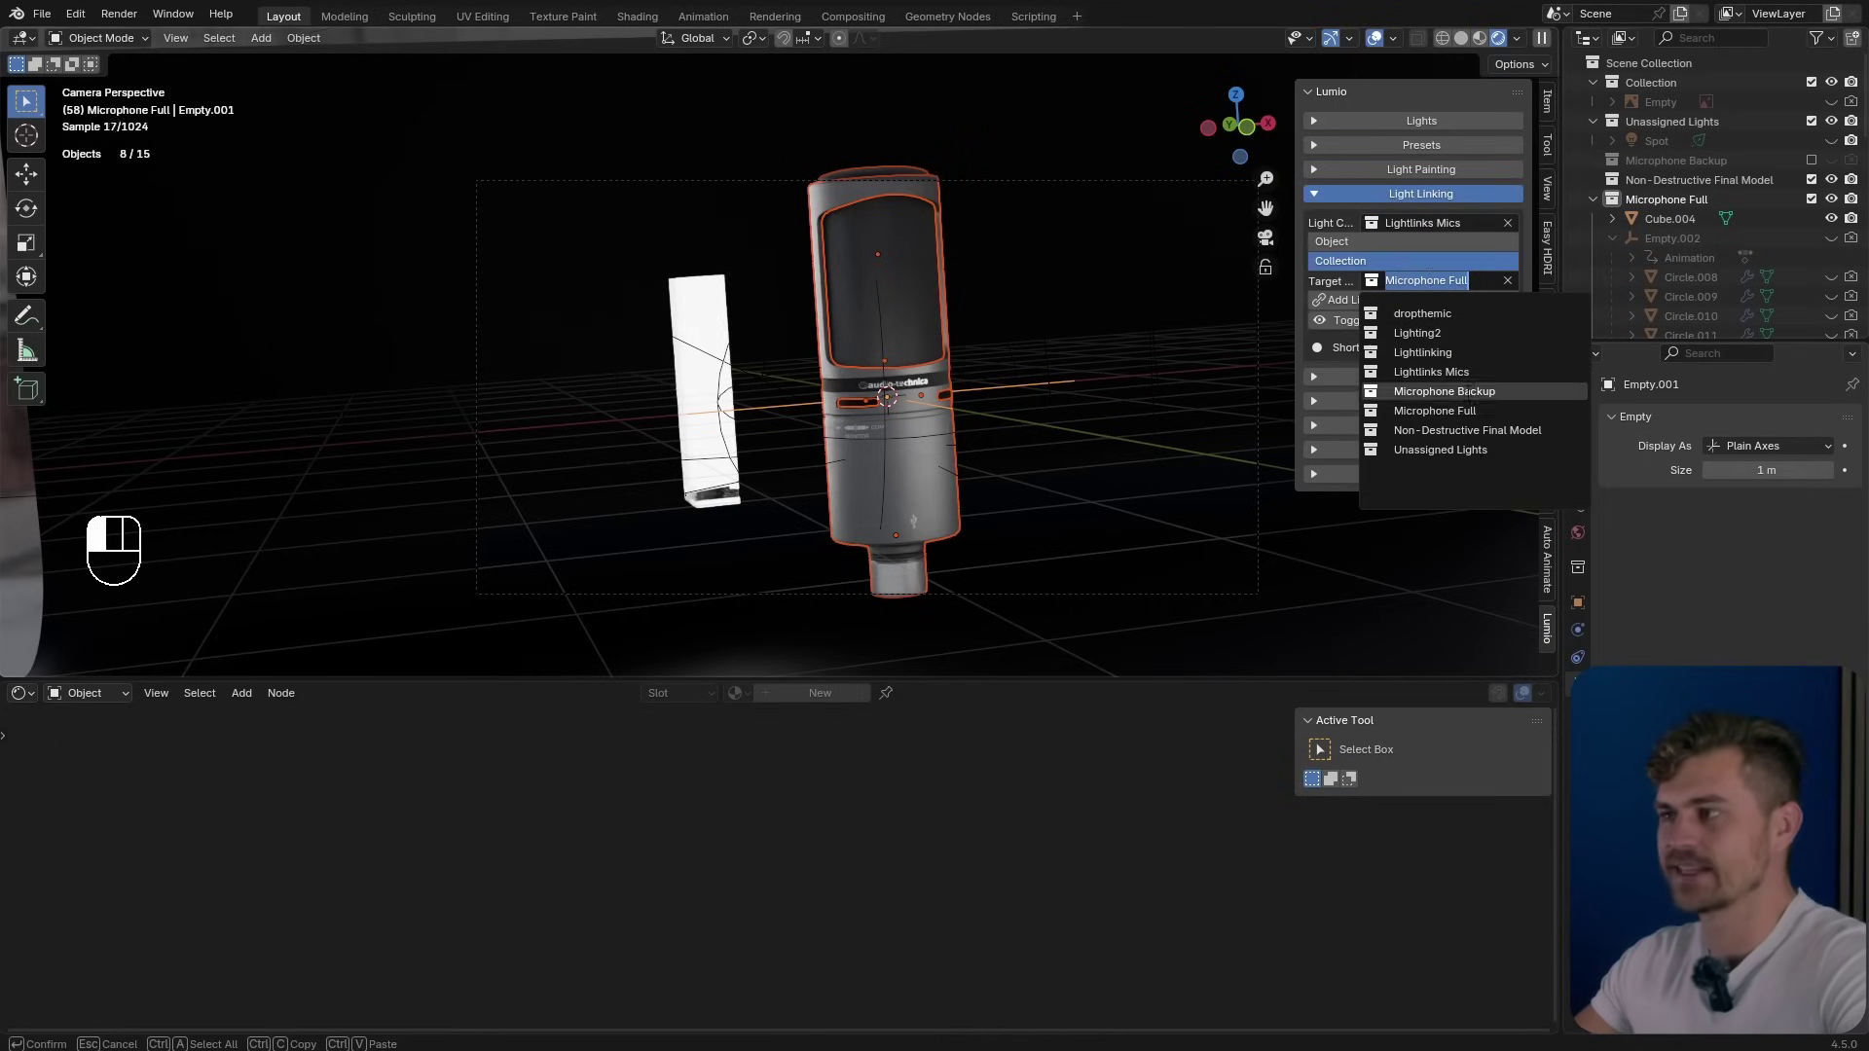
left_click(1362, 315)
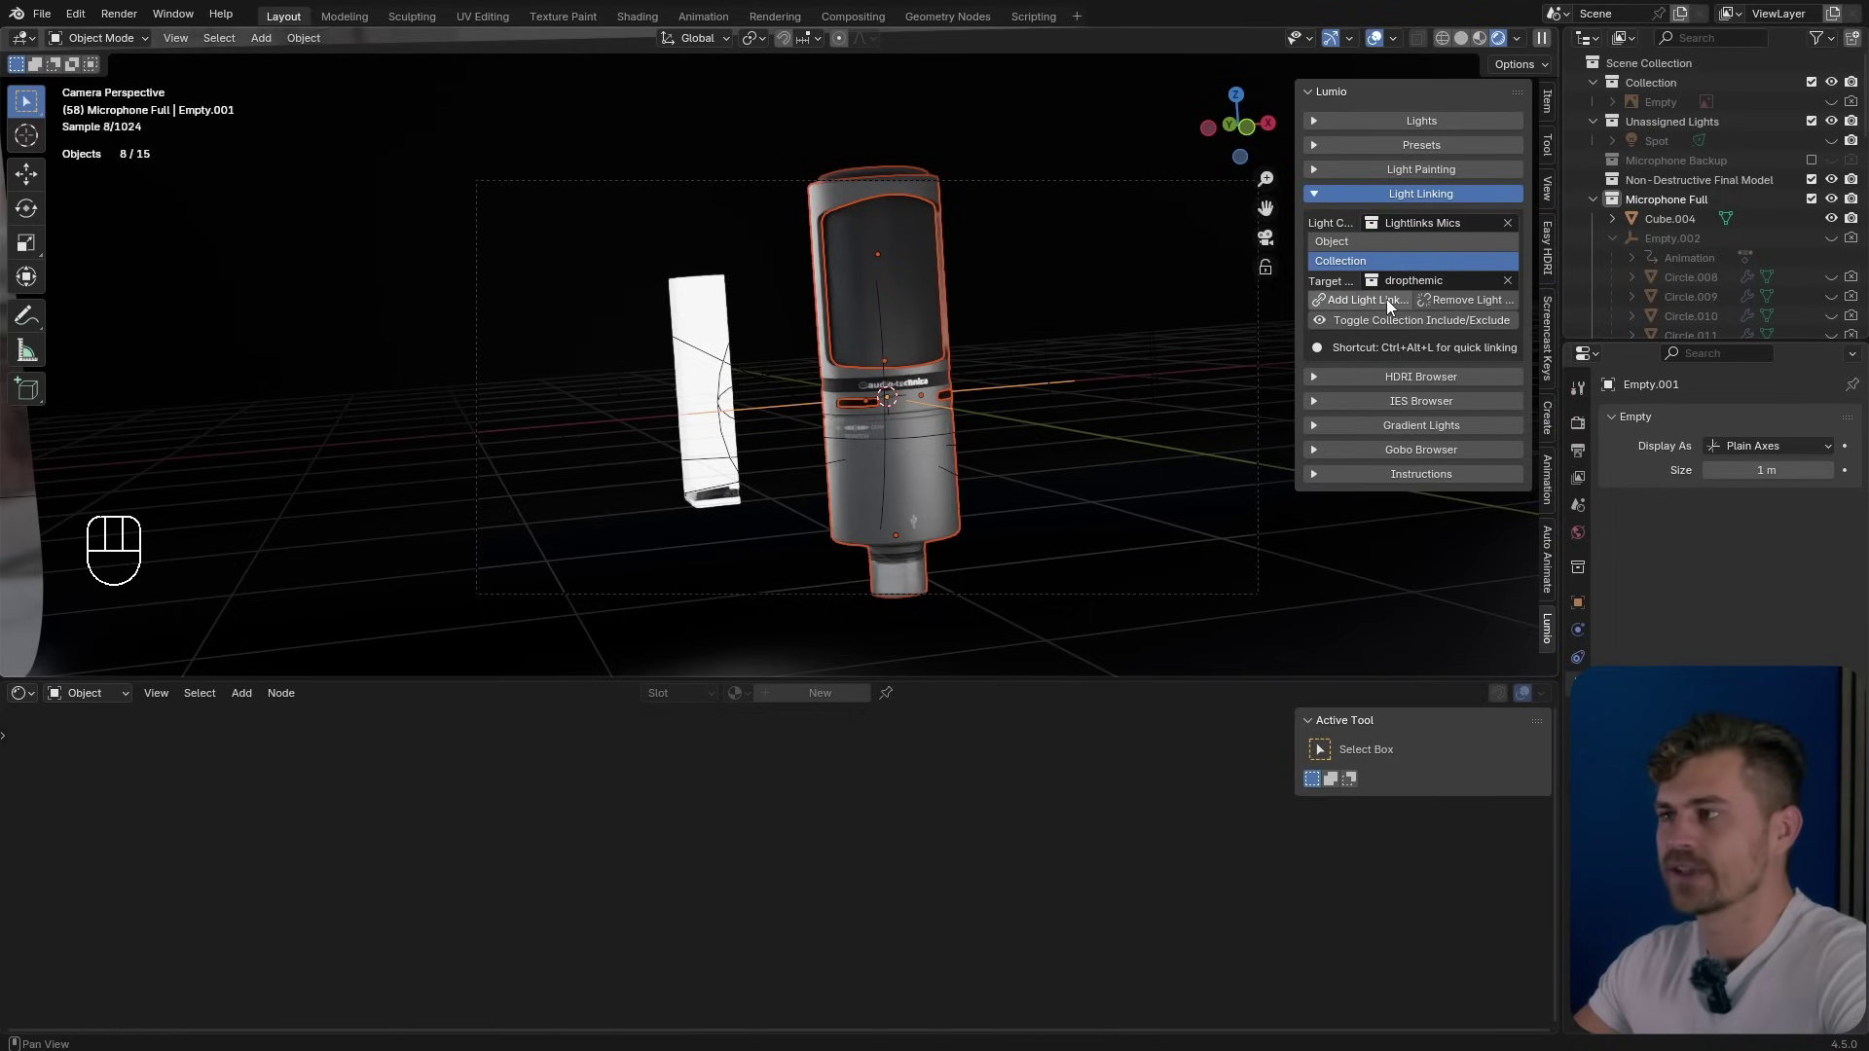
left_click(1386, 300)
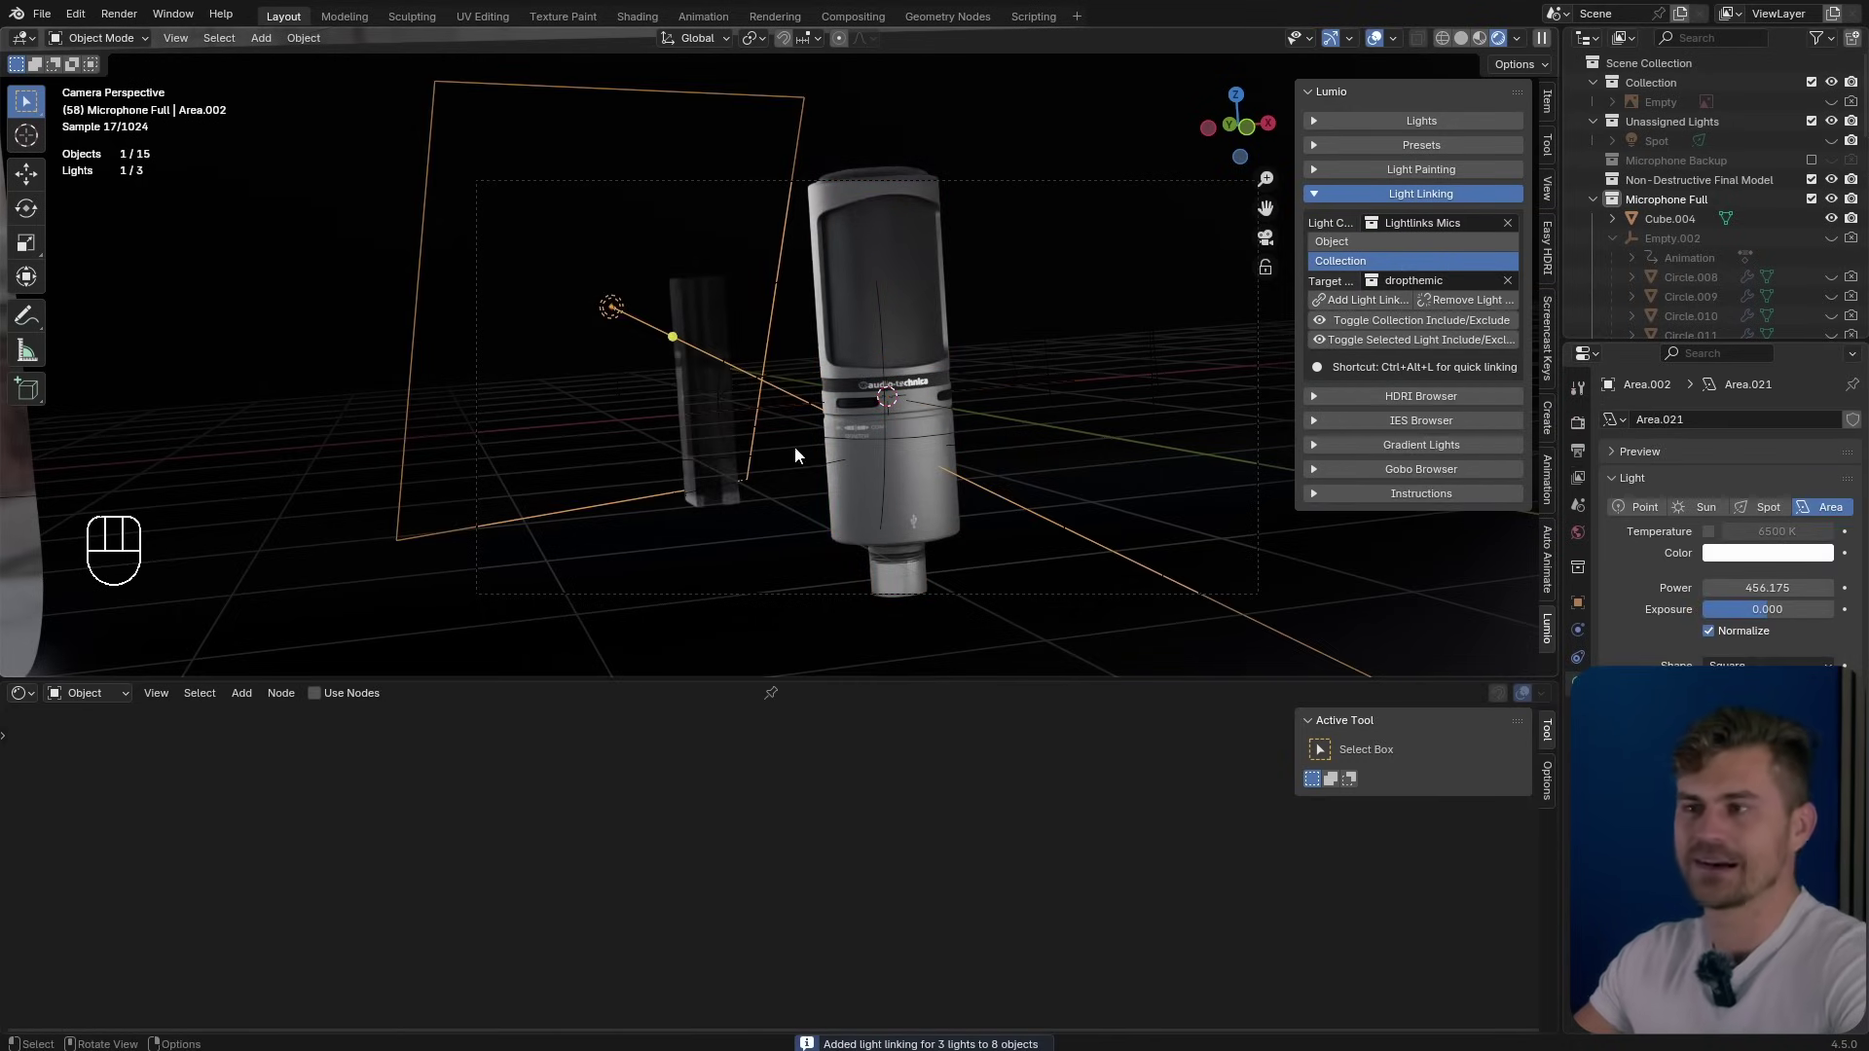
Toggle the light linking of the collection between include and exclude, leave it on include, and save the file.
left_click(1387, 320)
left_click(1387, 321)
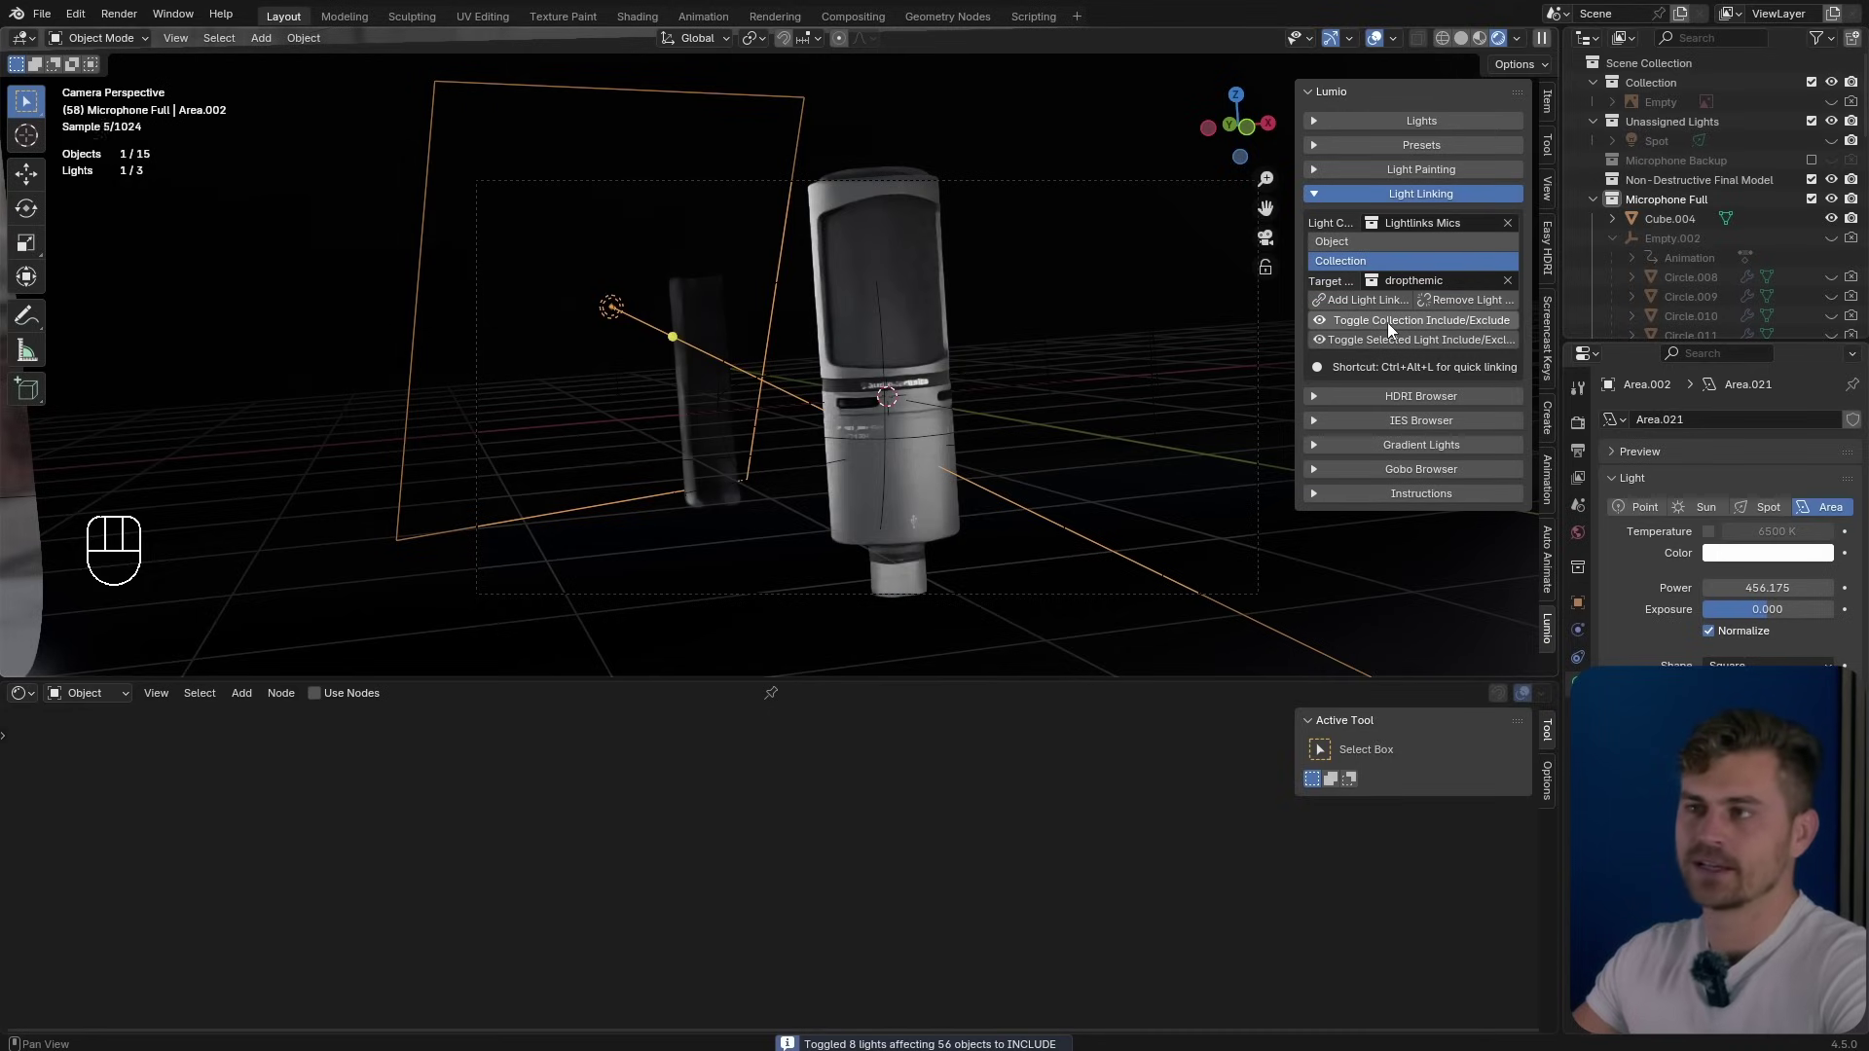
left_click(702, 389)
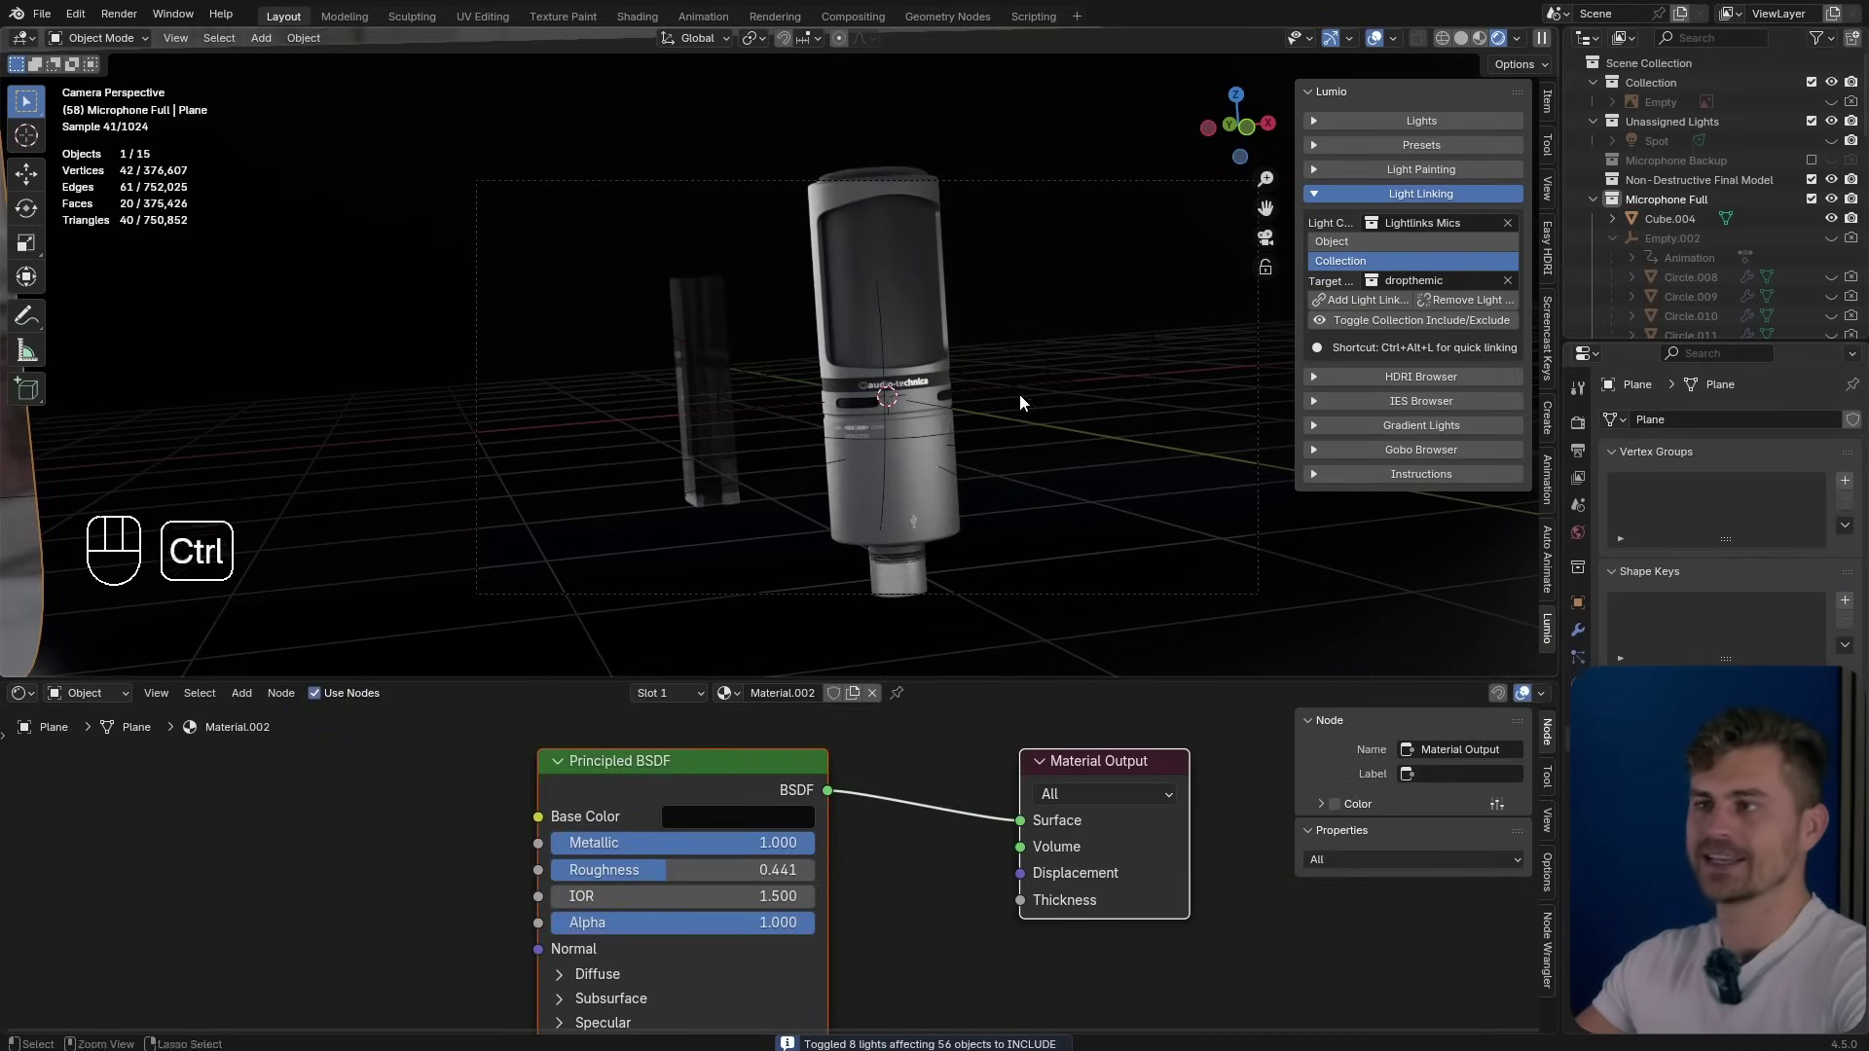
key("ctrl+s")
Stretch the glass block vertically by scaling it along Z by about 2.753.
key("s")
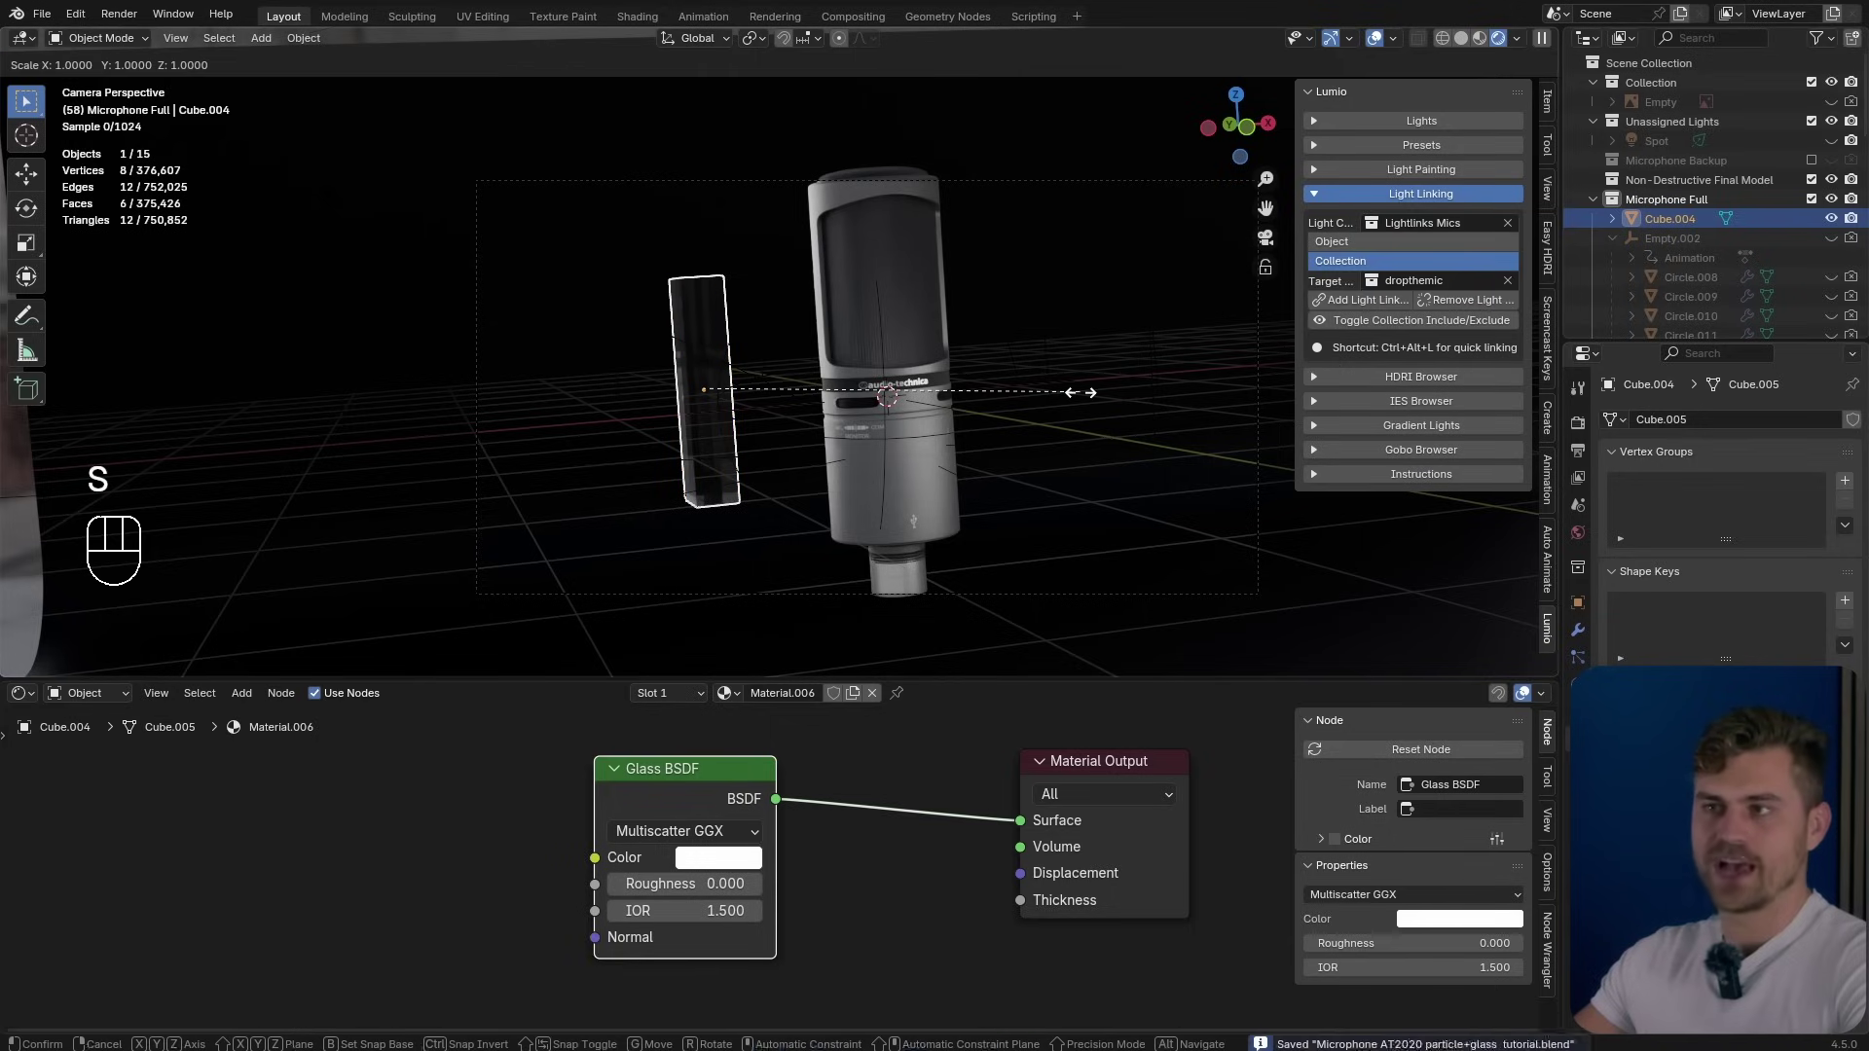
key("z")
left_click(179, 401)
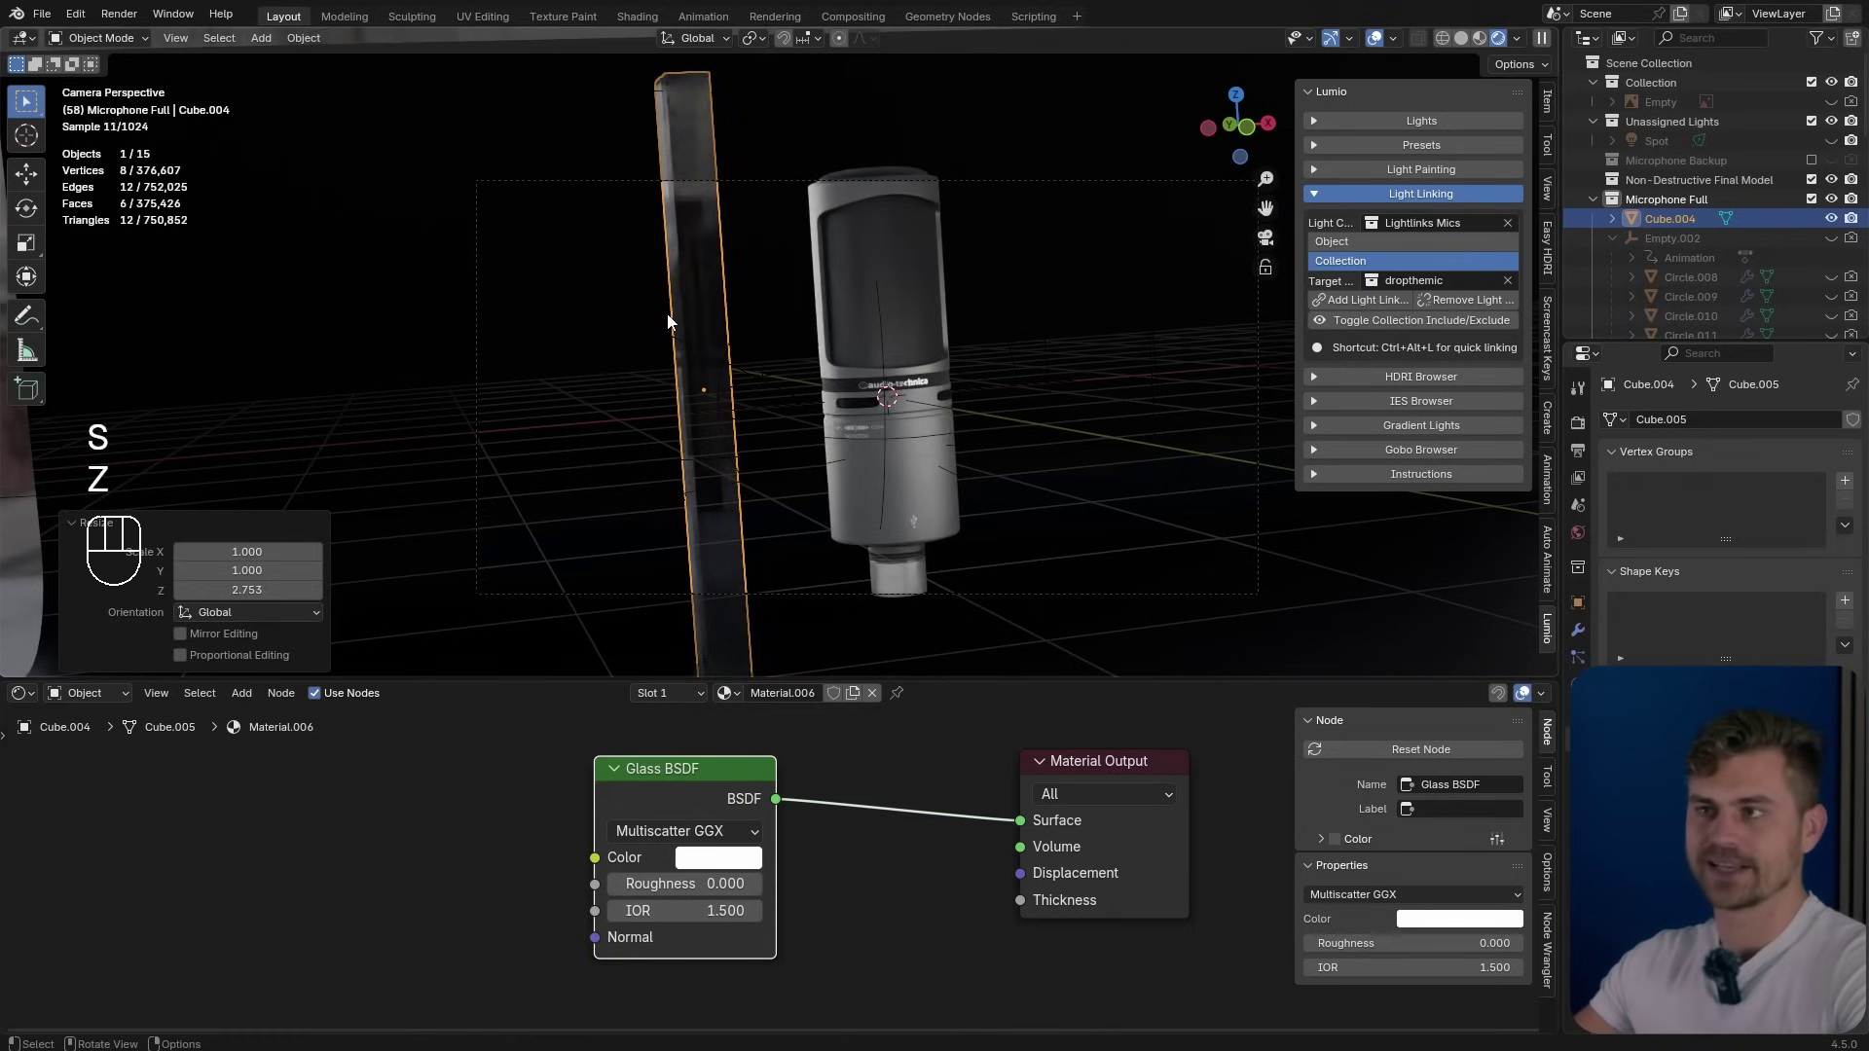
Set the strength of the environment HDRI to 0.96.
left_click(1427, 375)
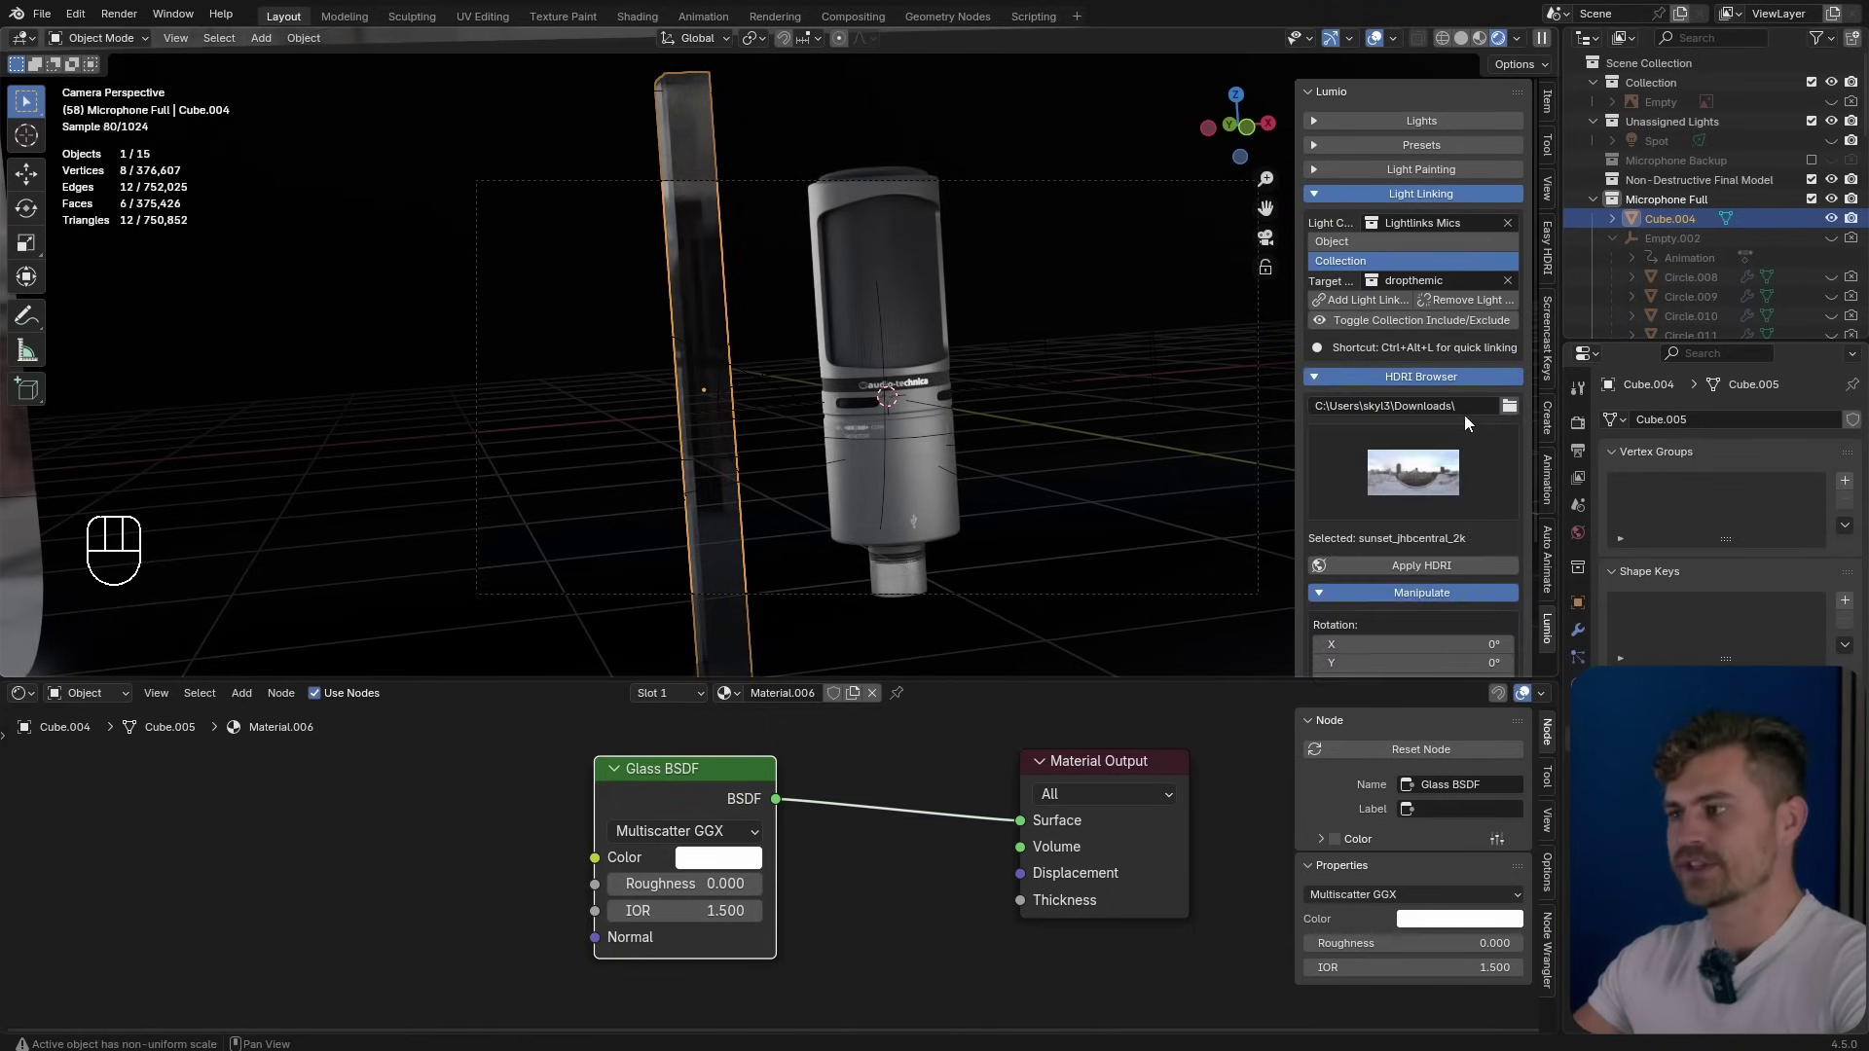
scroll(1463, 414, "down", 2)
mouse_move(1416, 633)
left_mouse_down("shift")
mouse_move(1435, 633)
mouse_move(1411, 633)
left_mouse_up("shift")
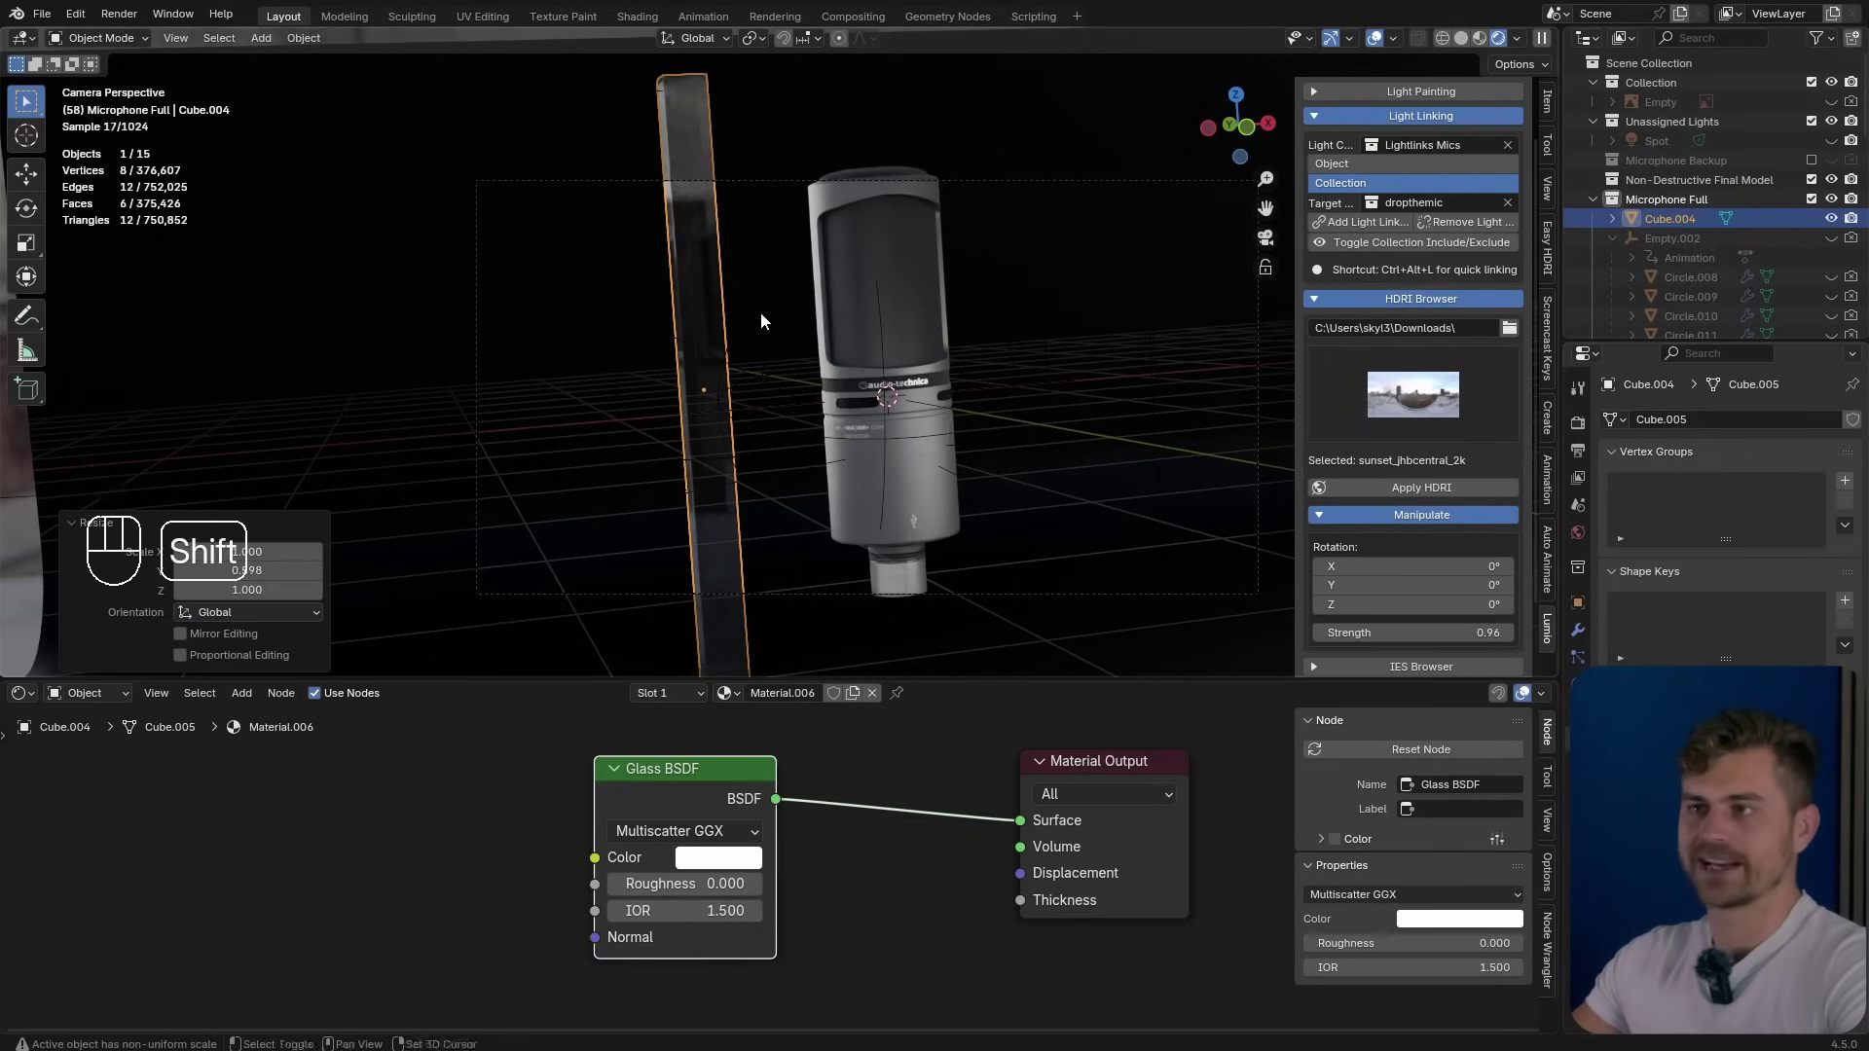
Add a point light, move it about 9.89 m along Y, and give it power 138.200 and exposure 10.000.
key("shift+a")
mouse_move(720, 335)
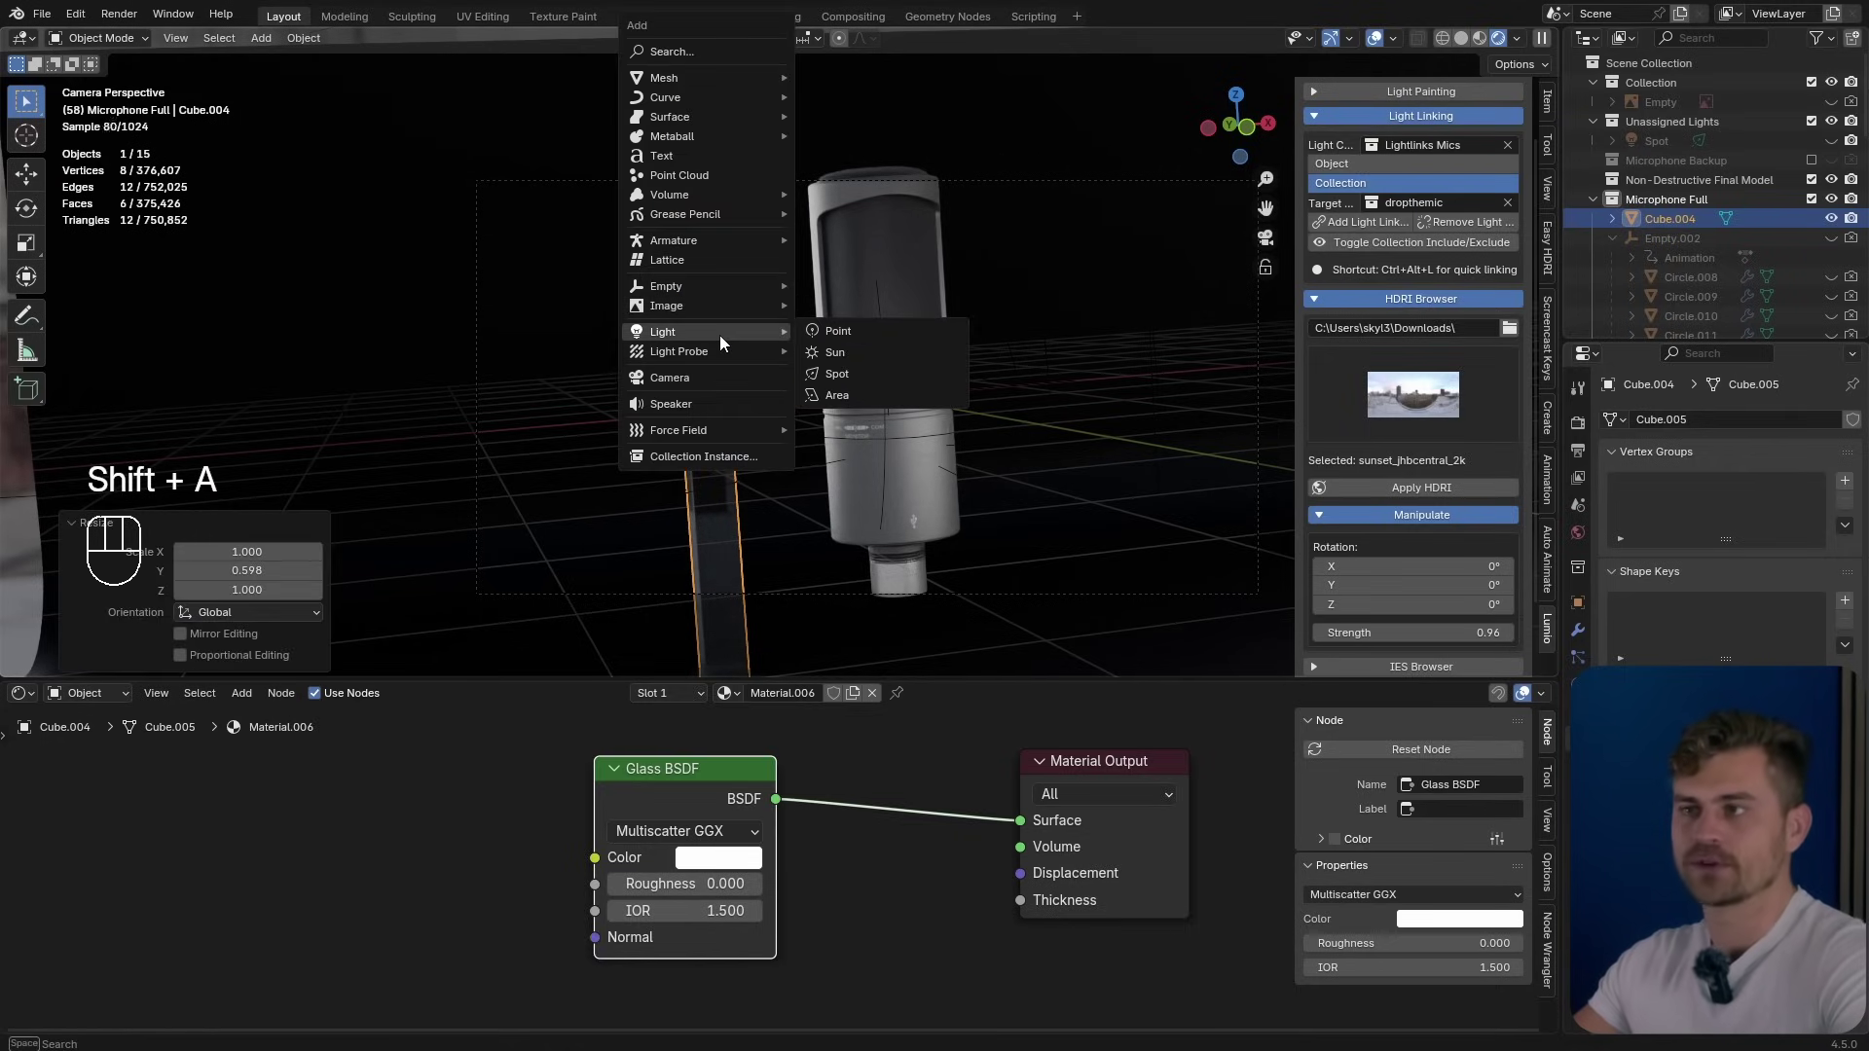
left_click(839, 331)
key("g")
key("y")
left_click(1024, 448)
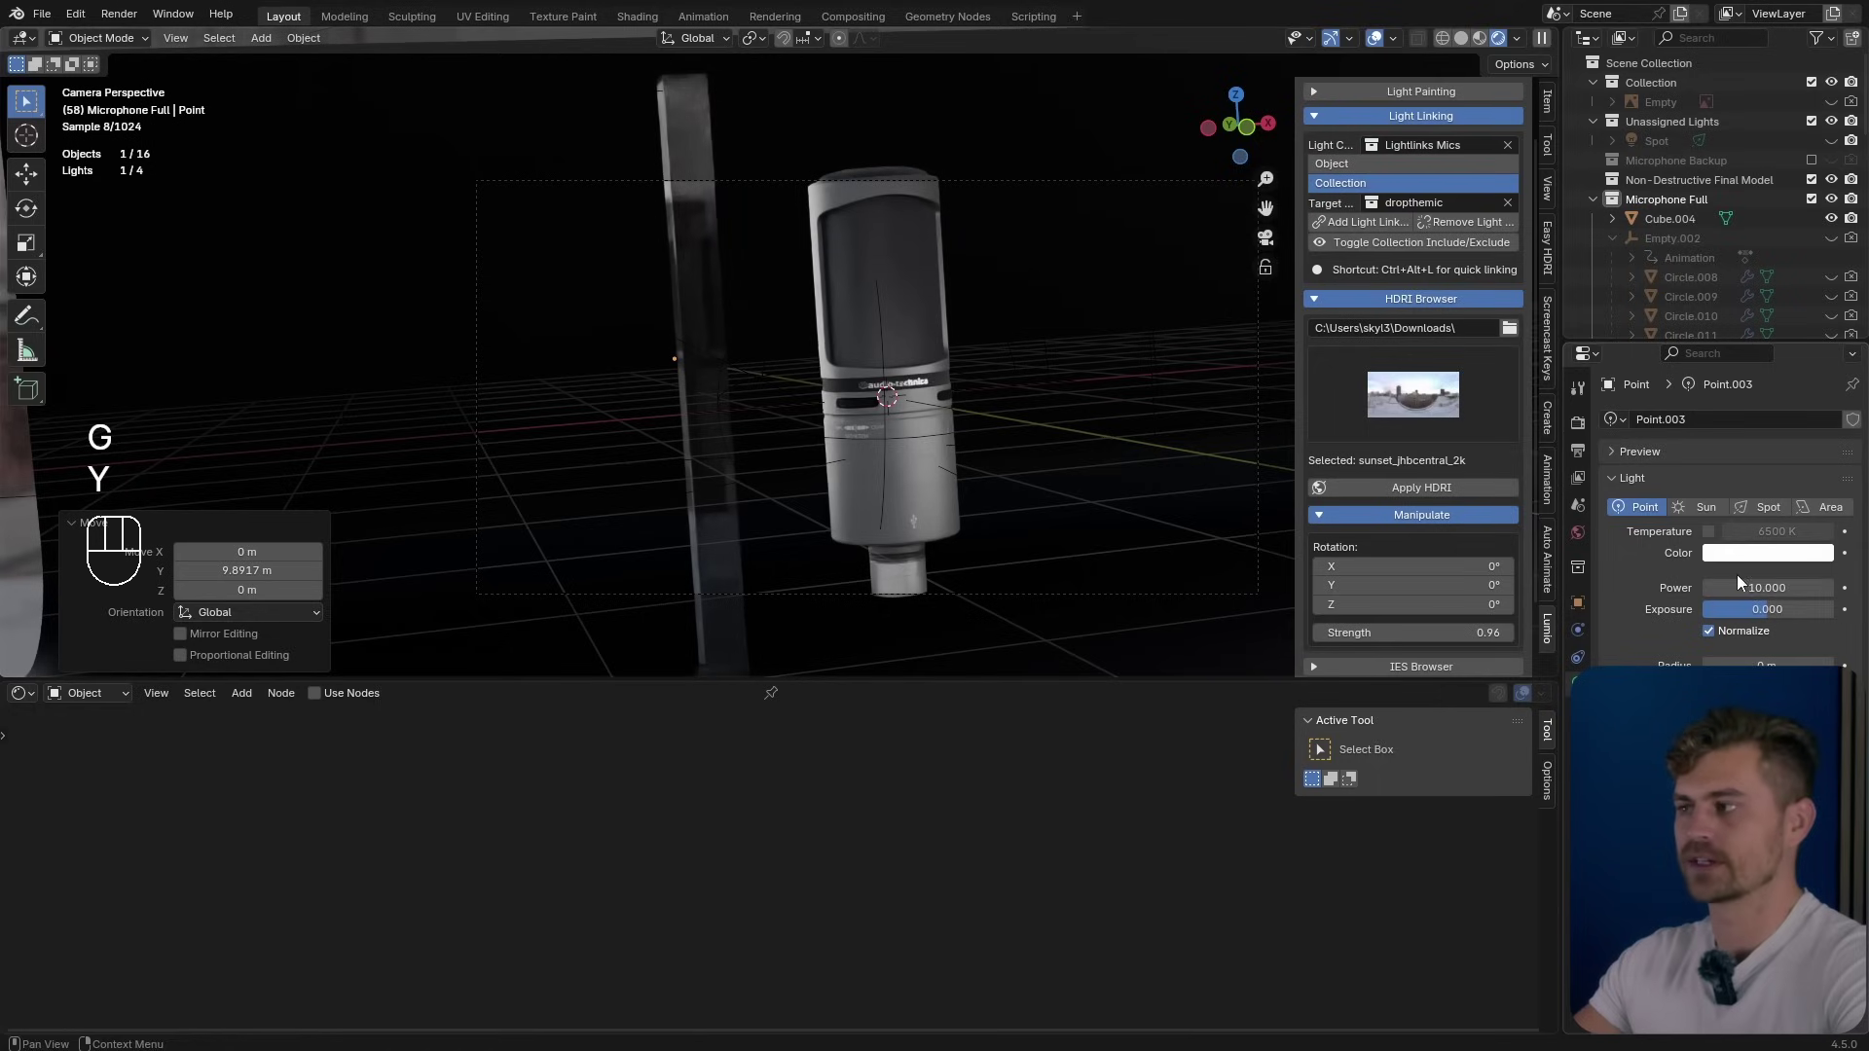
left_click_drag(1741, 587, 1779, 588)
Reposition the point light along Y and upward near the microphone's top, and set its exposure to 4.453.
key("g")
key("y")
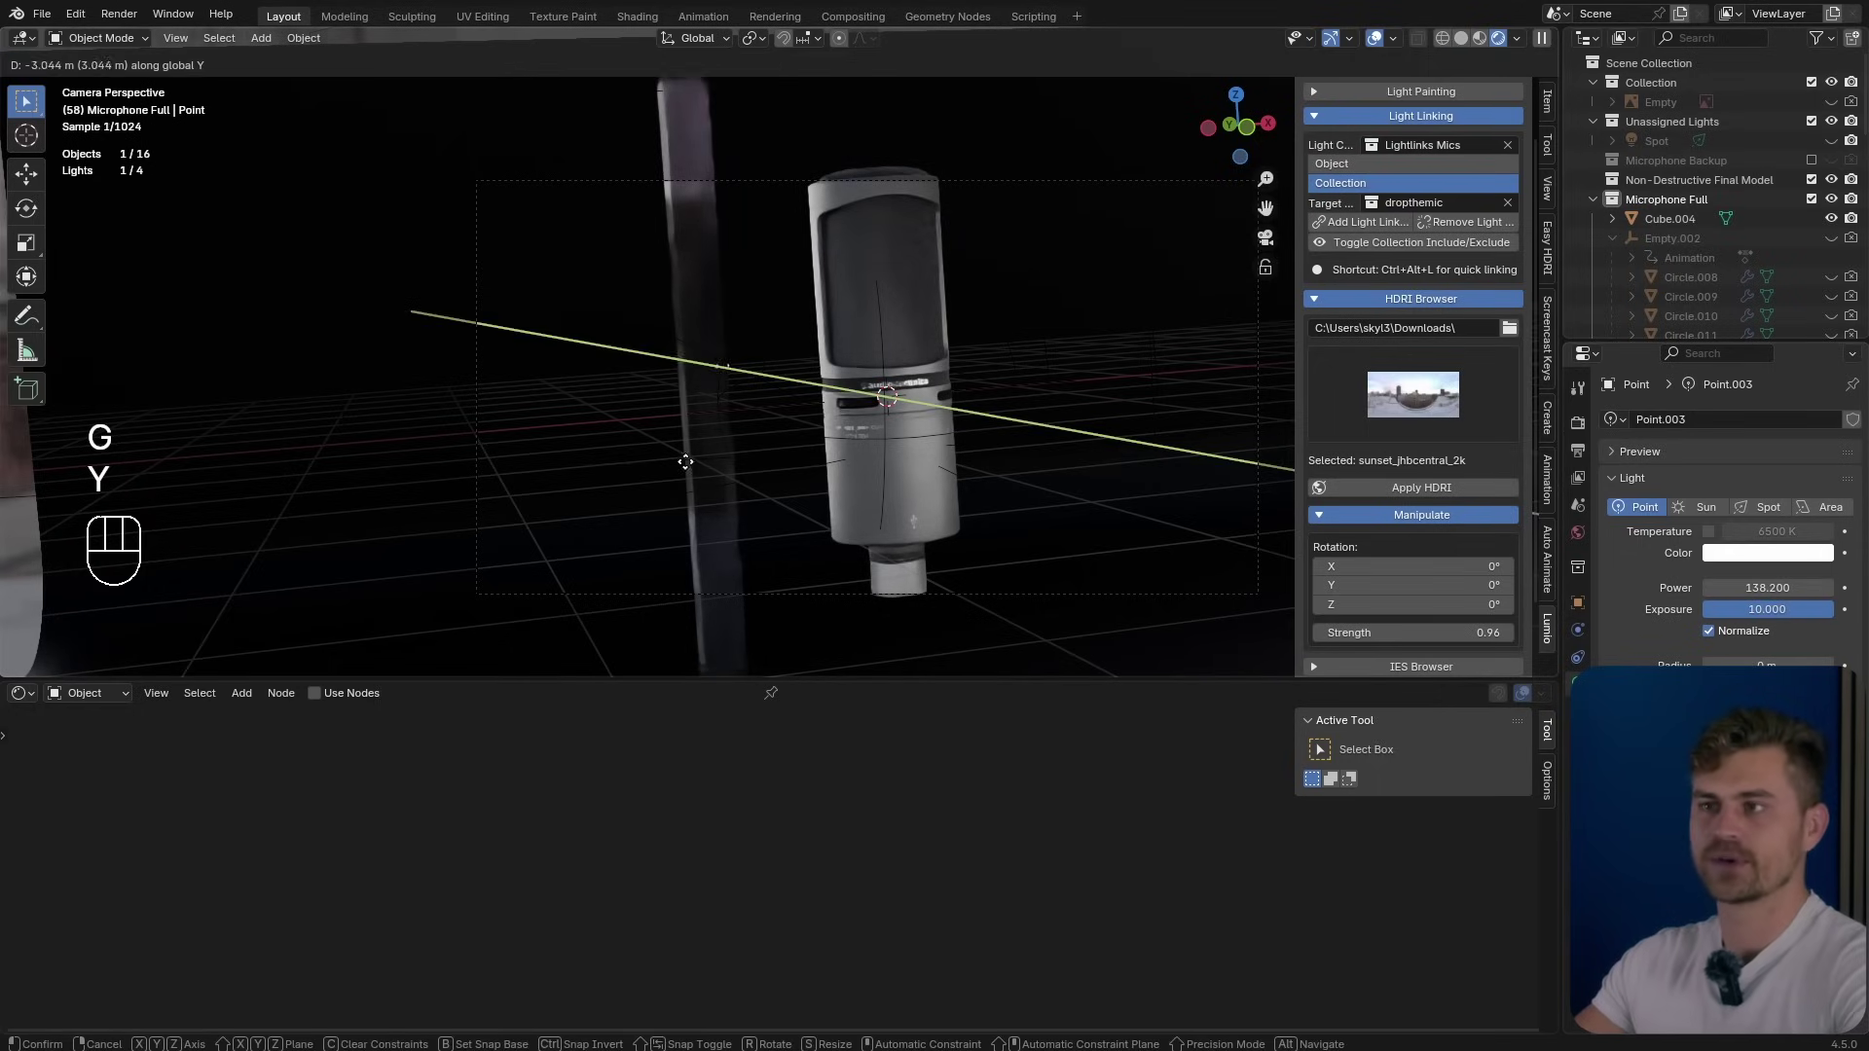
left_click(696, 491)
key("g")
key("z")
left_click(839, 366)
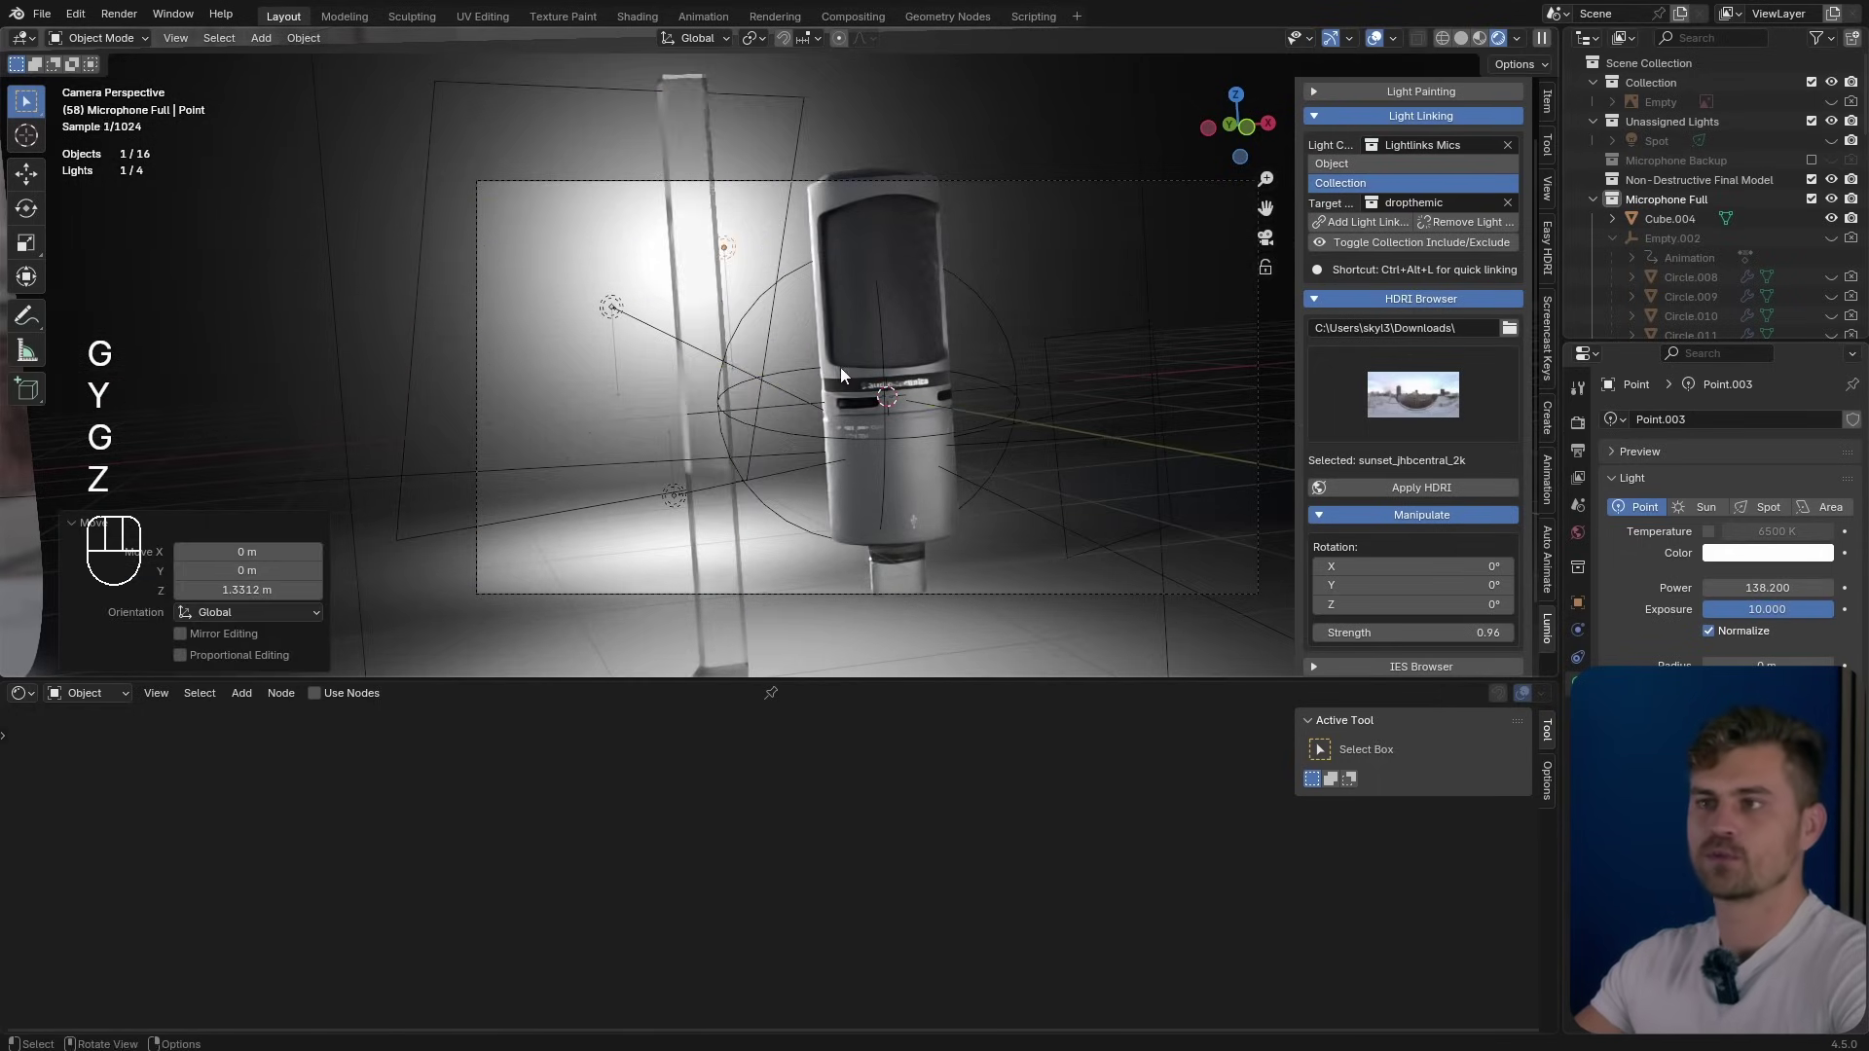
key("g")
left_click(938, 319)
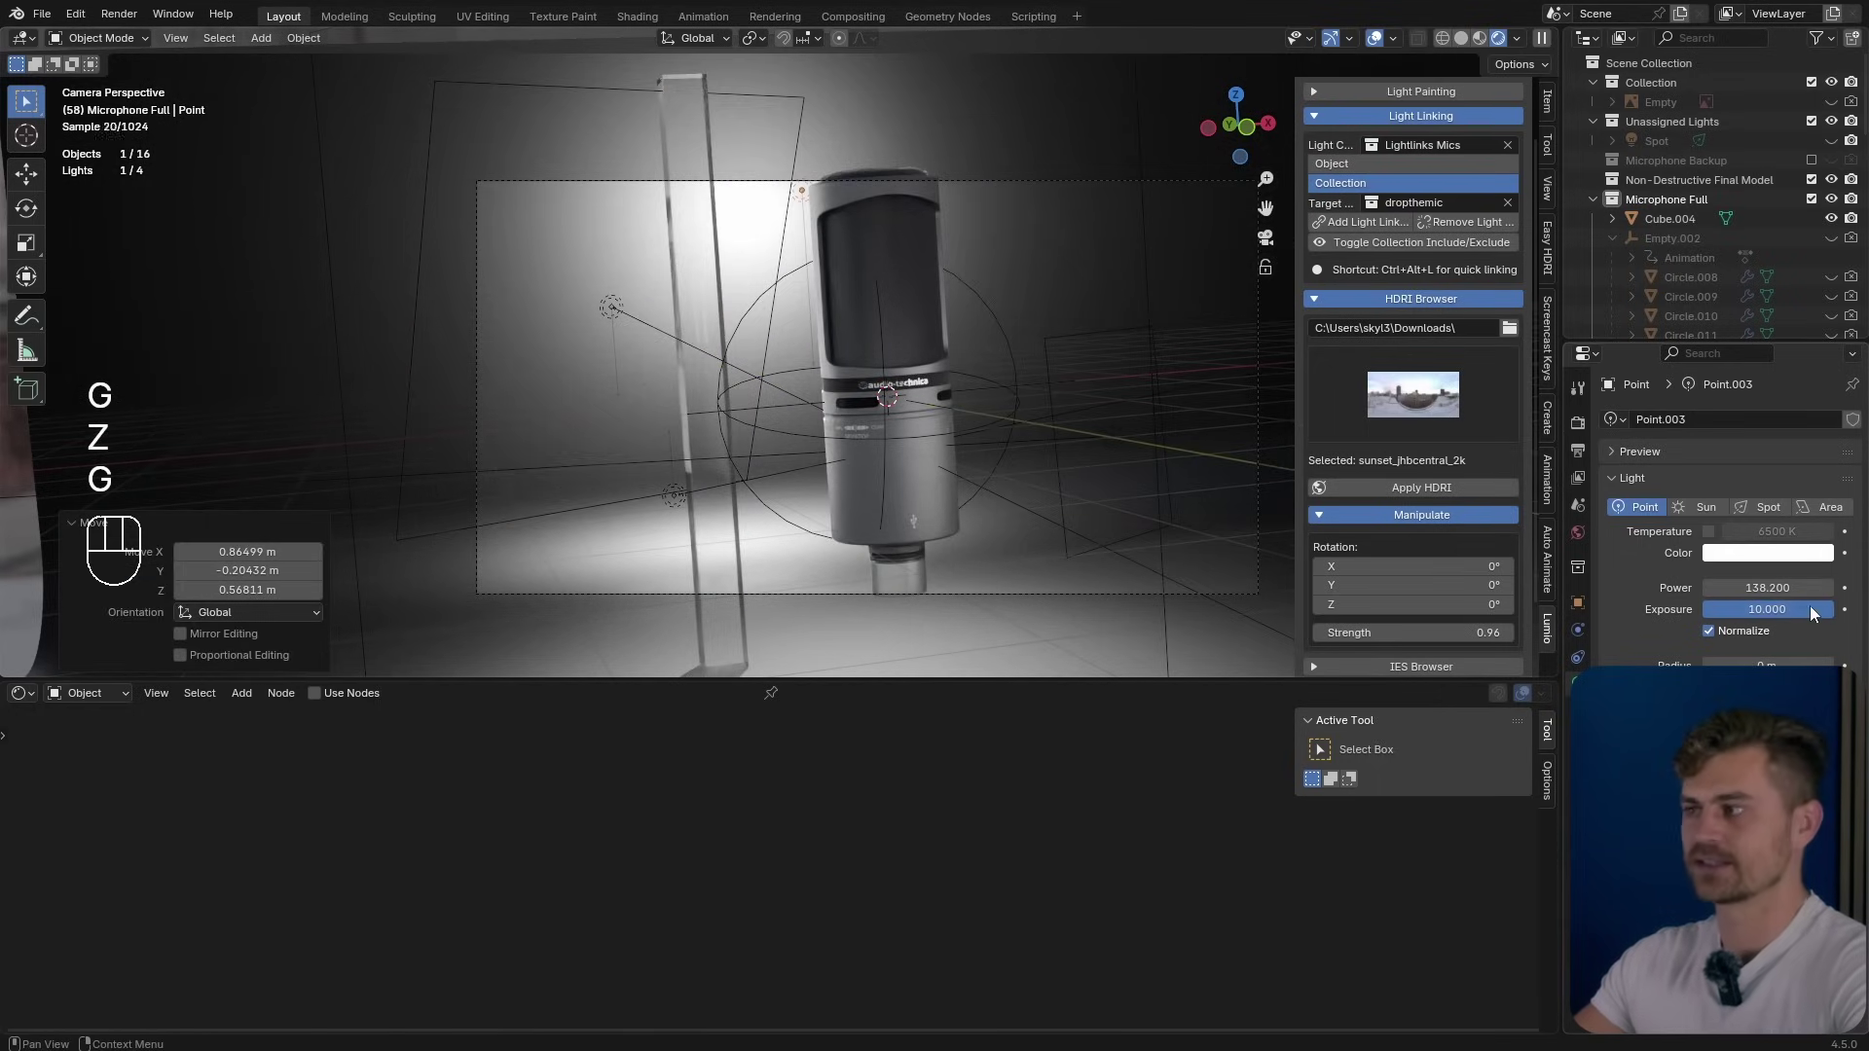
left_click_drag(1808, 605, 1788, 617)
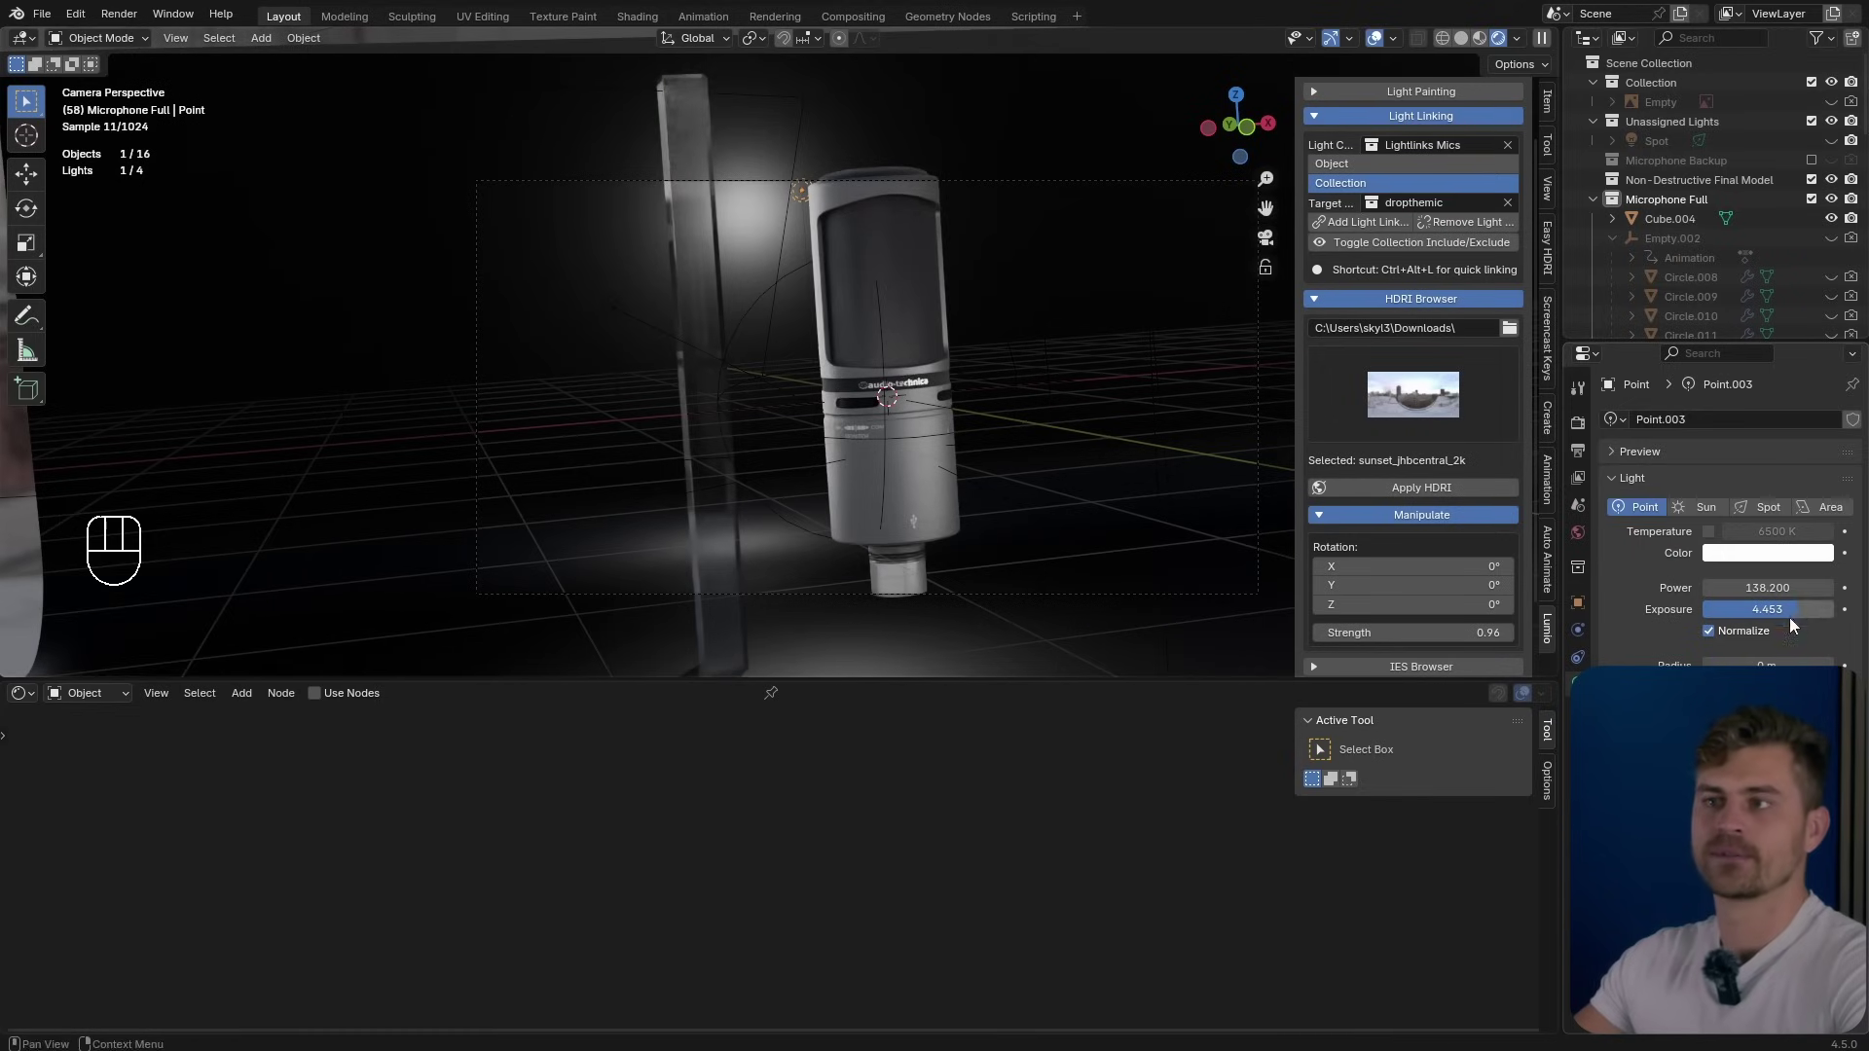
Widen the glass block along X by about 1.462 and move it about -2.49 m along X.
left_click(712, 299)
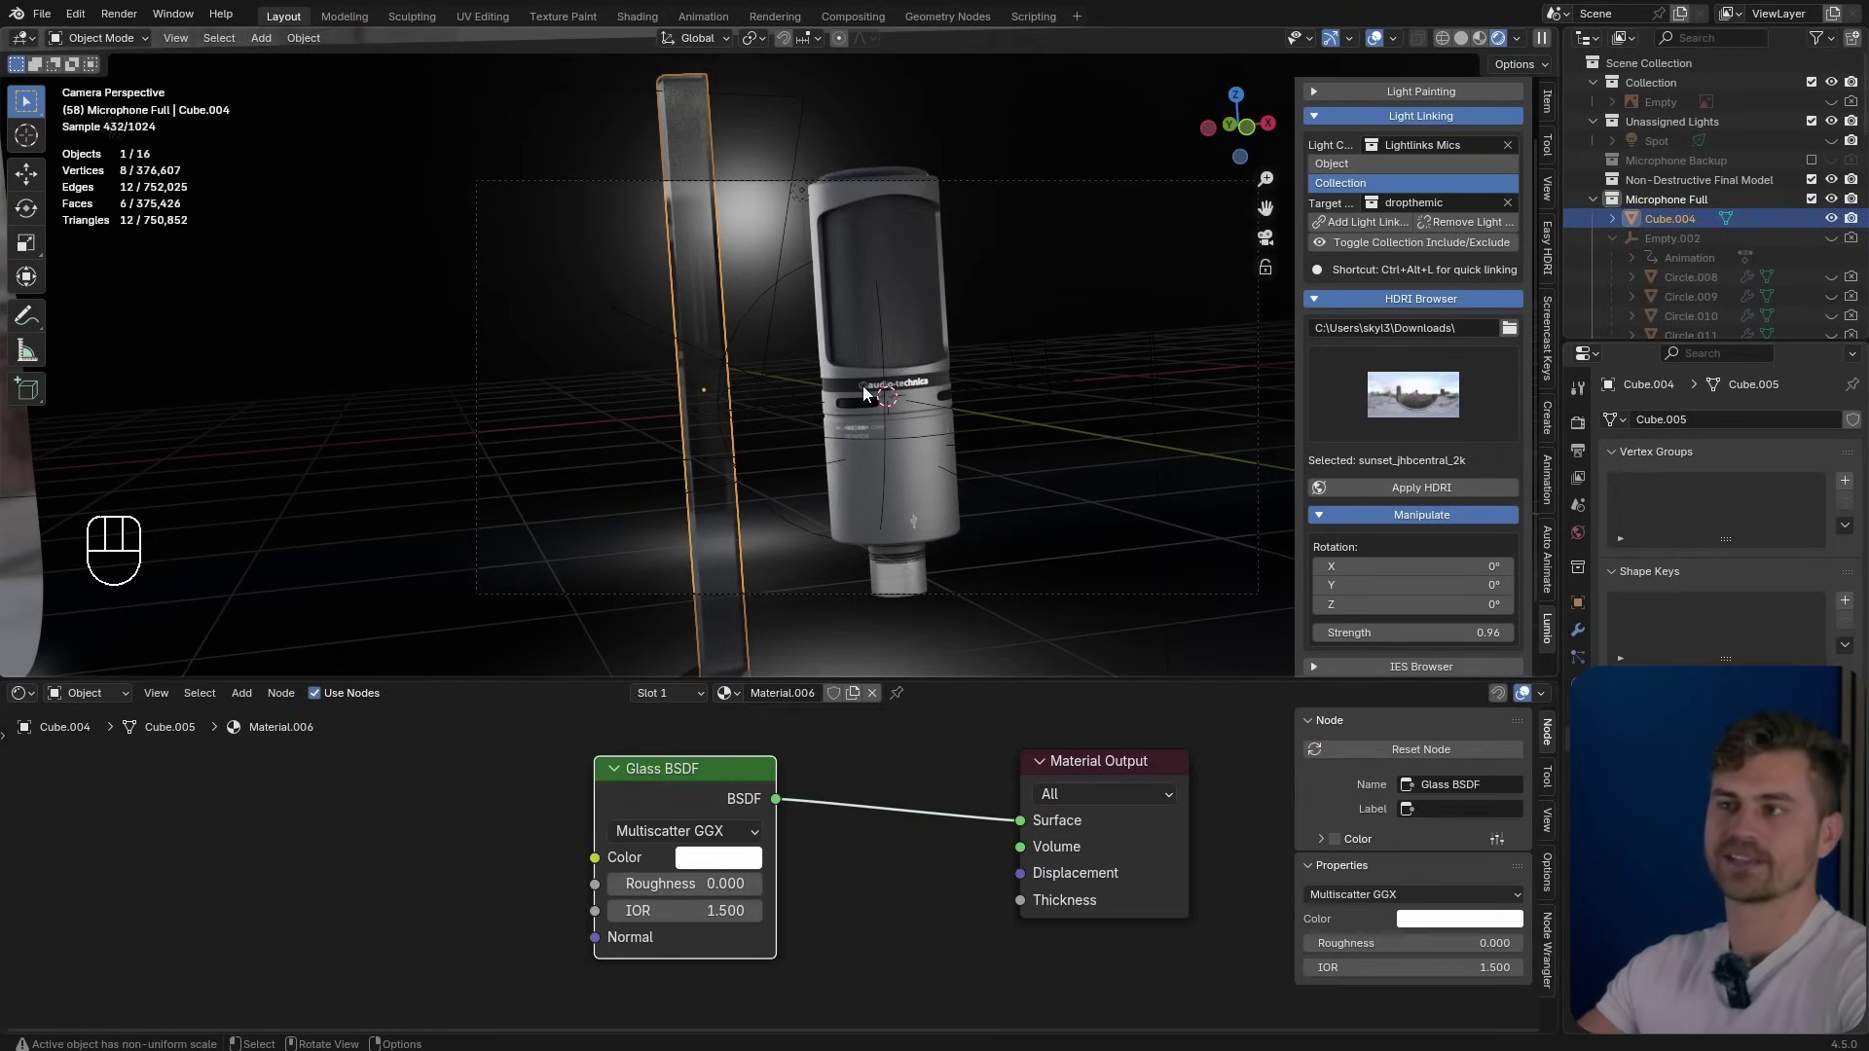
key("s")
key("x")
left_click(959, 434)
key("g")
key("y")
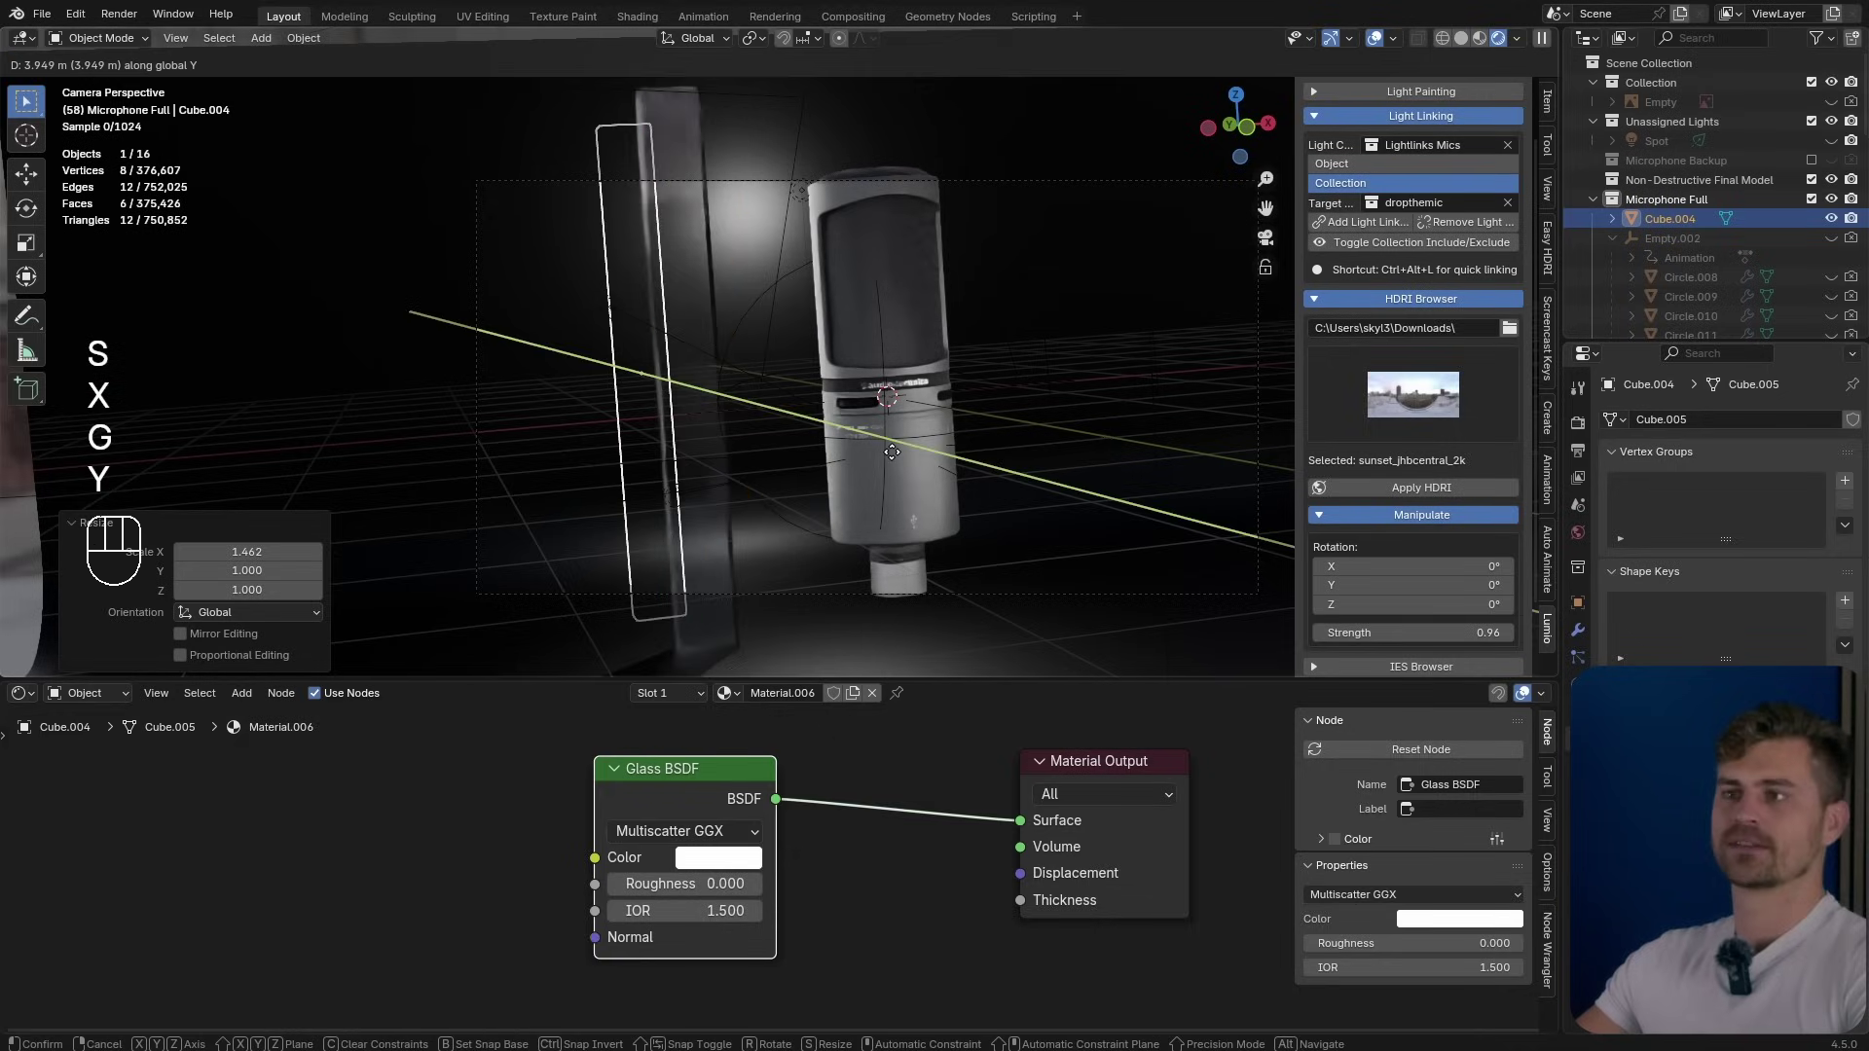
key("x")
left_click(633, 458)
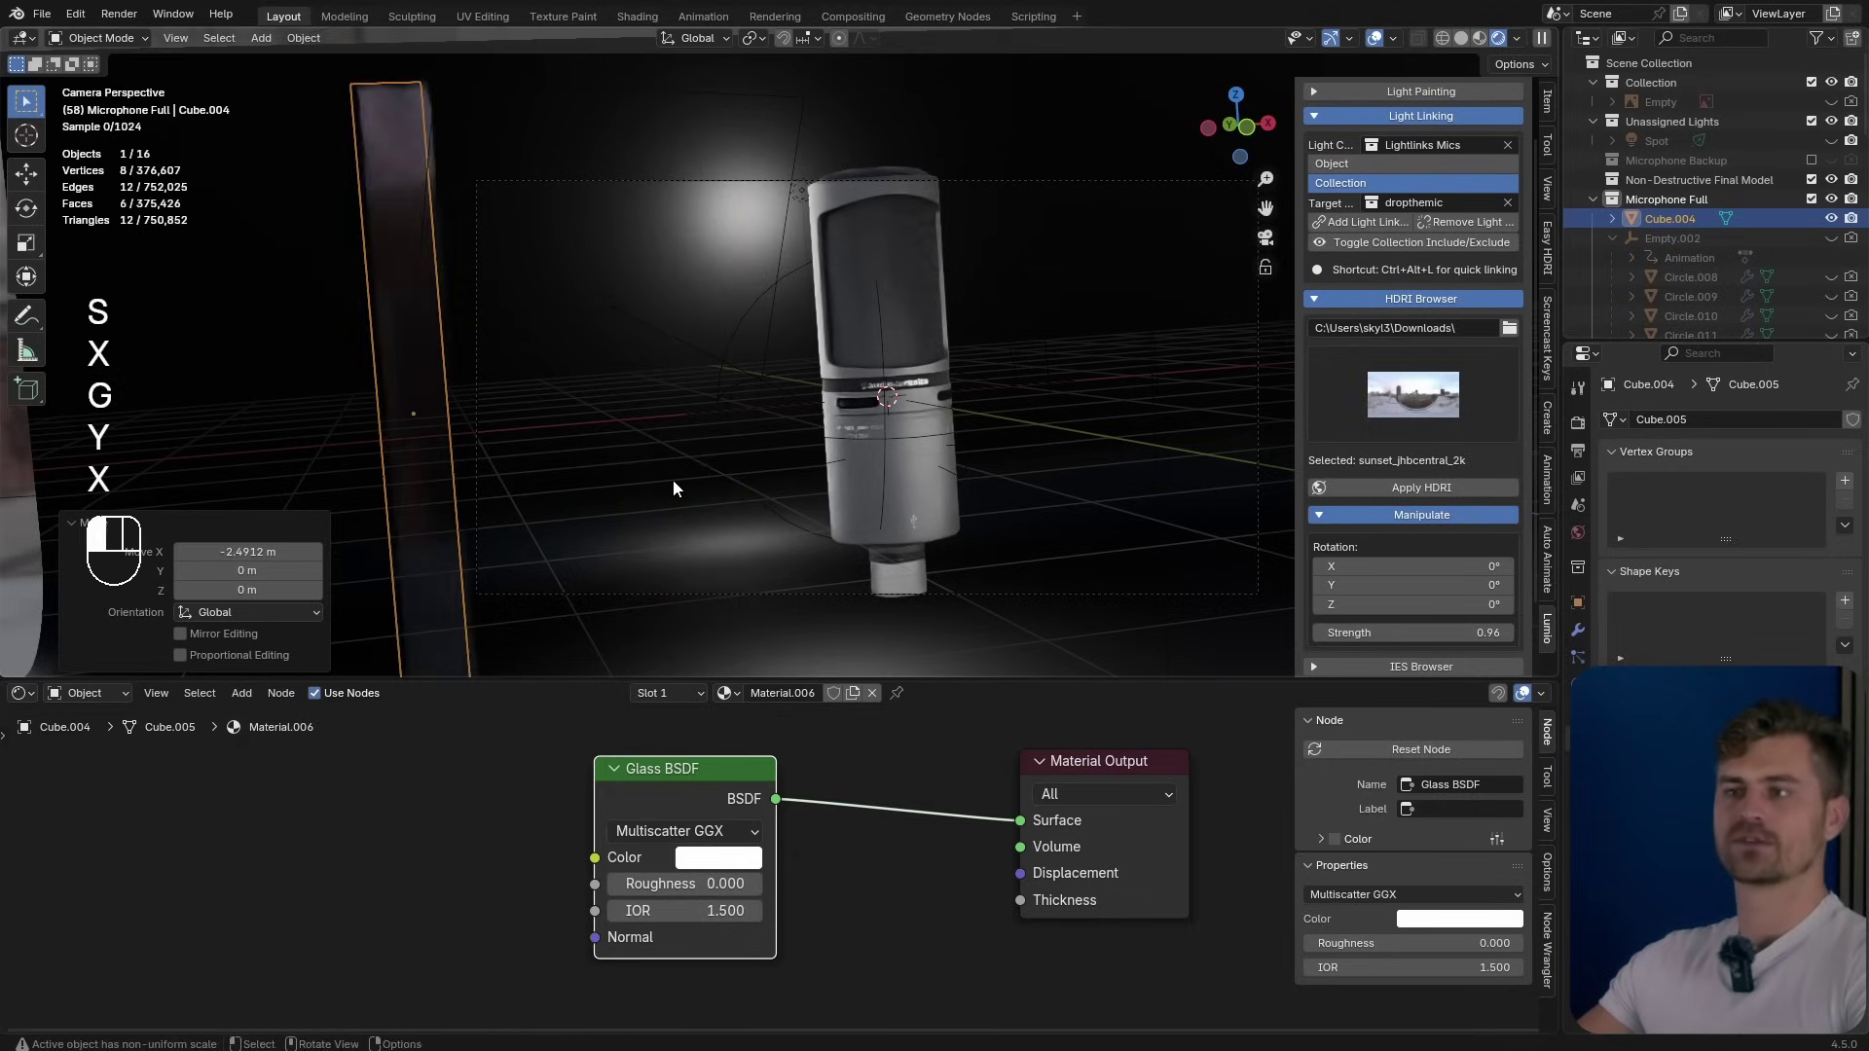
Add an Array modifier to the glass block and set its relative offset factor X to 1.160.
left_click(1579, 633)
left_click(1731, 411)
type("arr")
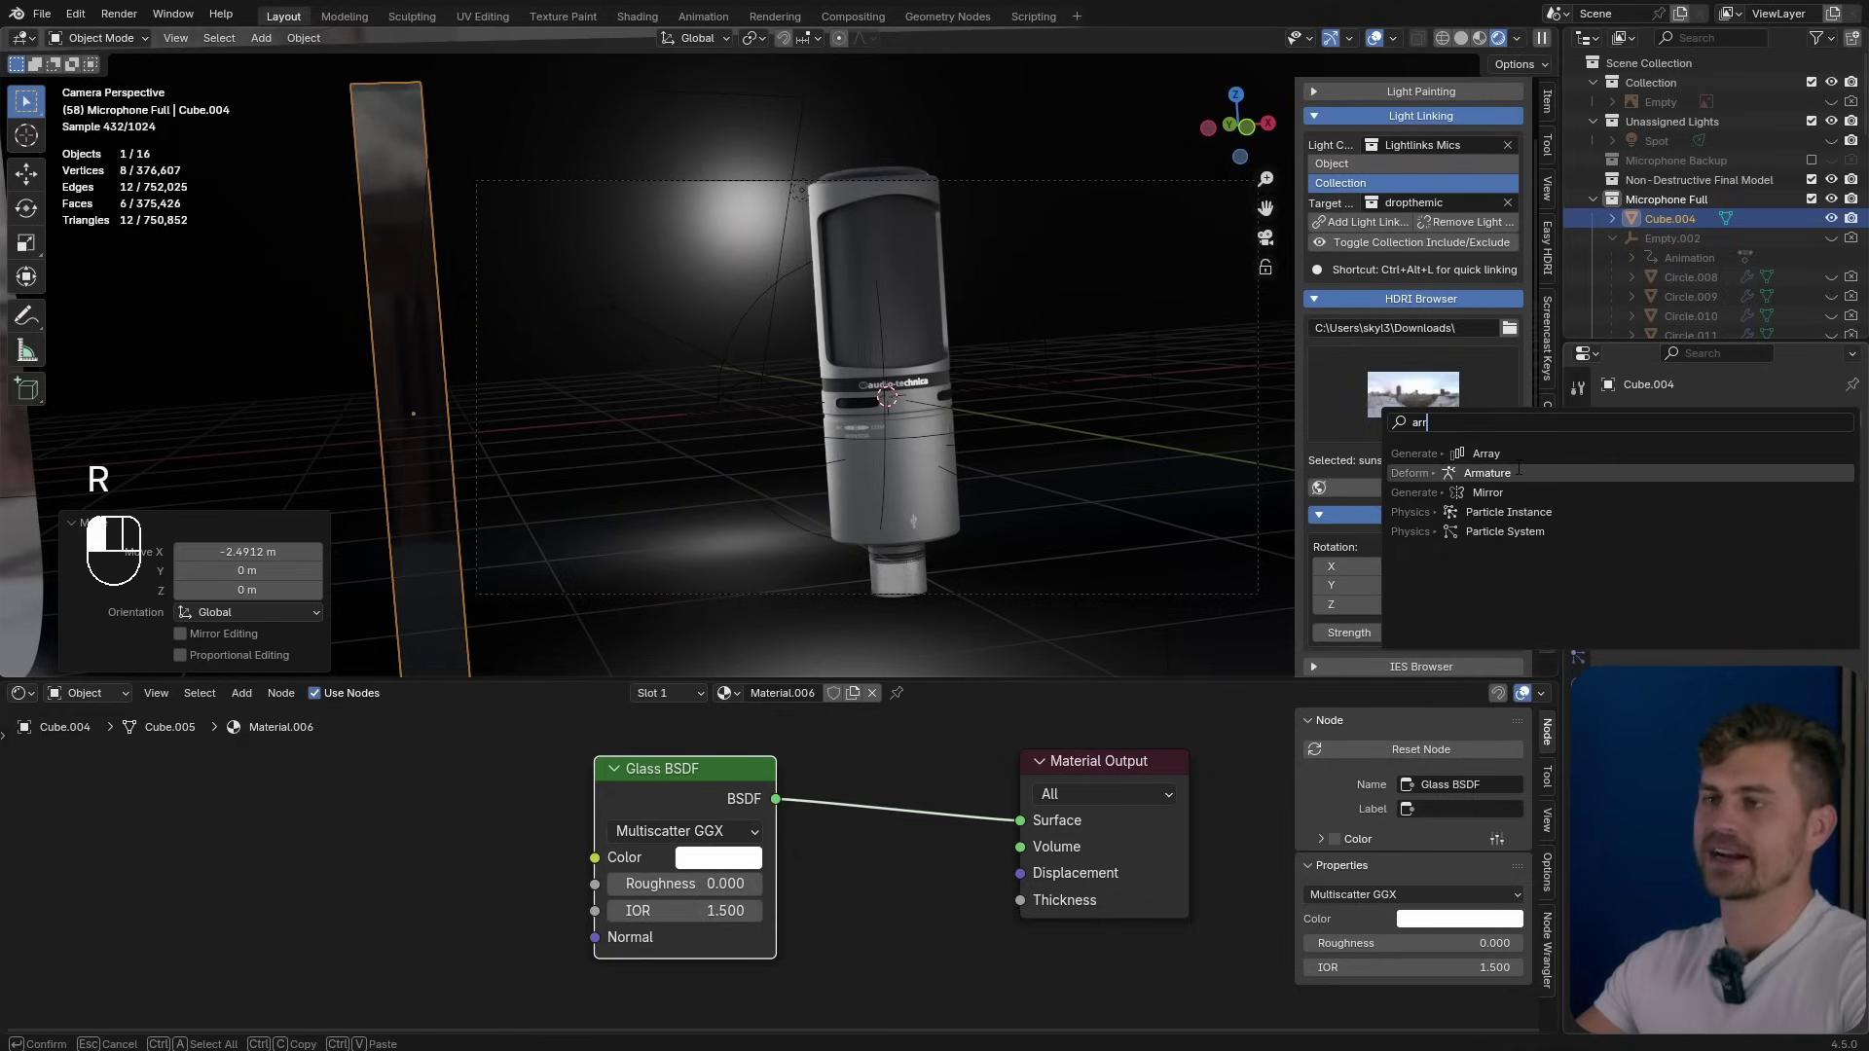
left_click(1519, 454)
left_click_drag(1767, 564, 1810, 564, "shift")
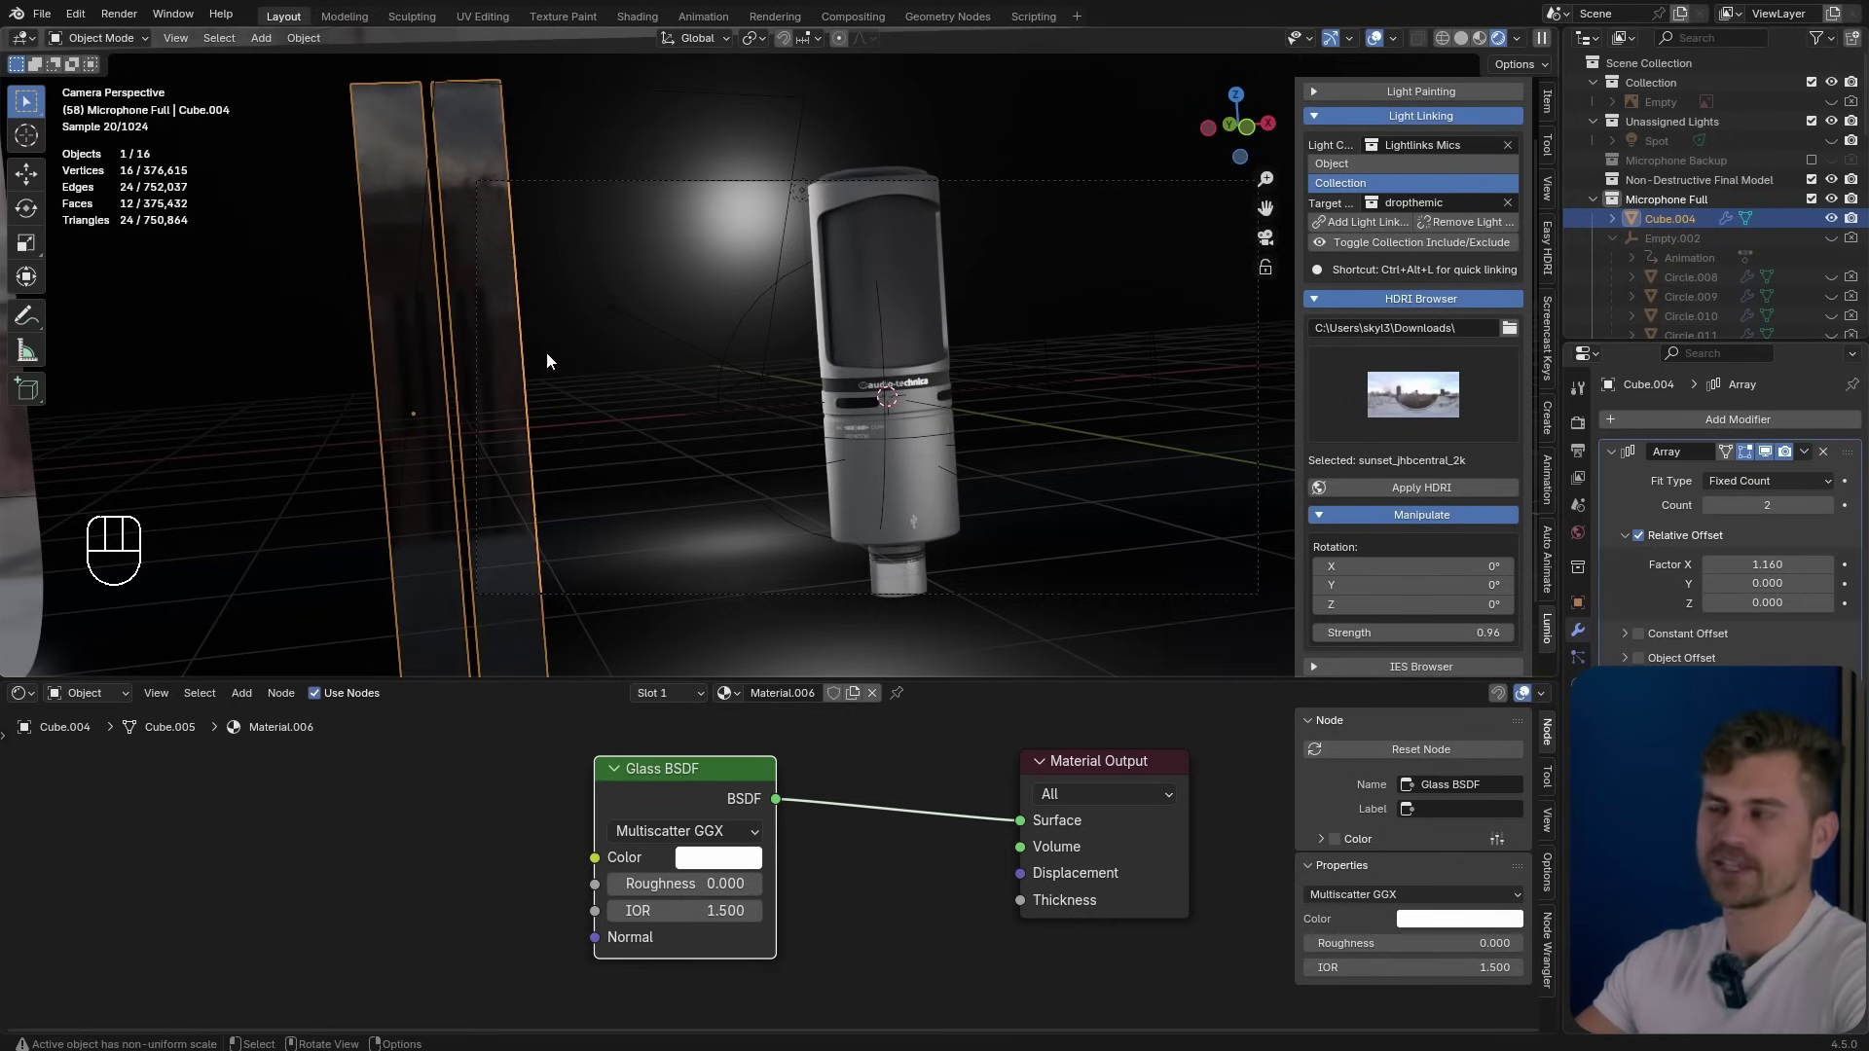
Set the glass block's array count to 14 so the row spans the camera frame.
left_click(1827, 505)
left_click(1826, 505)
left_click(1826, 505)
left_click(1827, 505)
left_click(1826, 505)
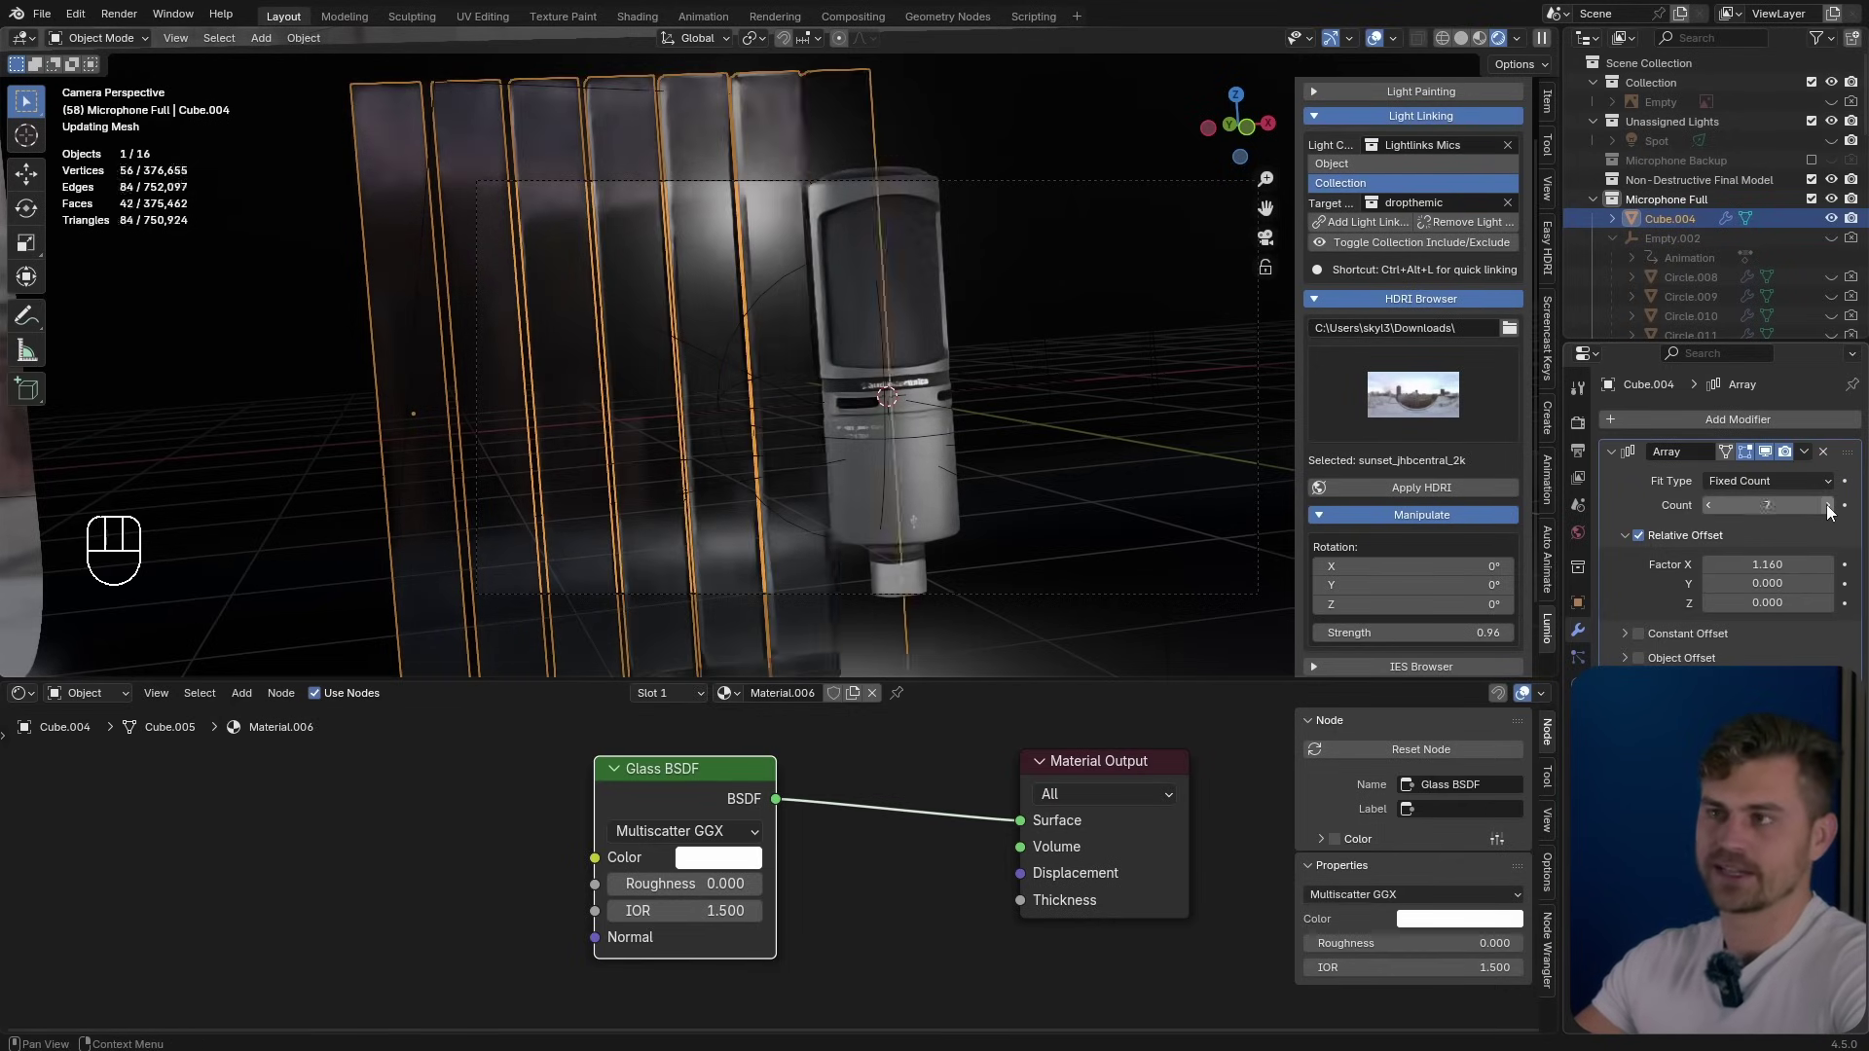
left_click(1826, 505)
left_click(1827, 505)
left_click(1826, 505)
left_click(1826, 505)
left_click(1827, 505)
left_click(1827, 505)
left_click(1826, 506)
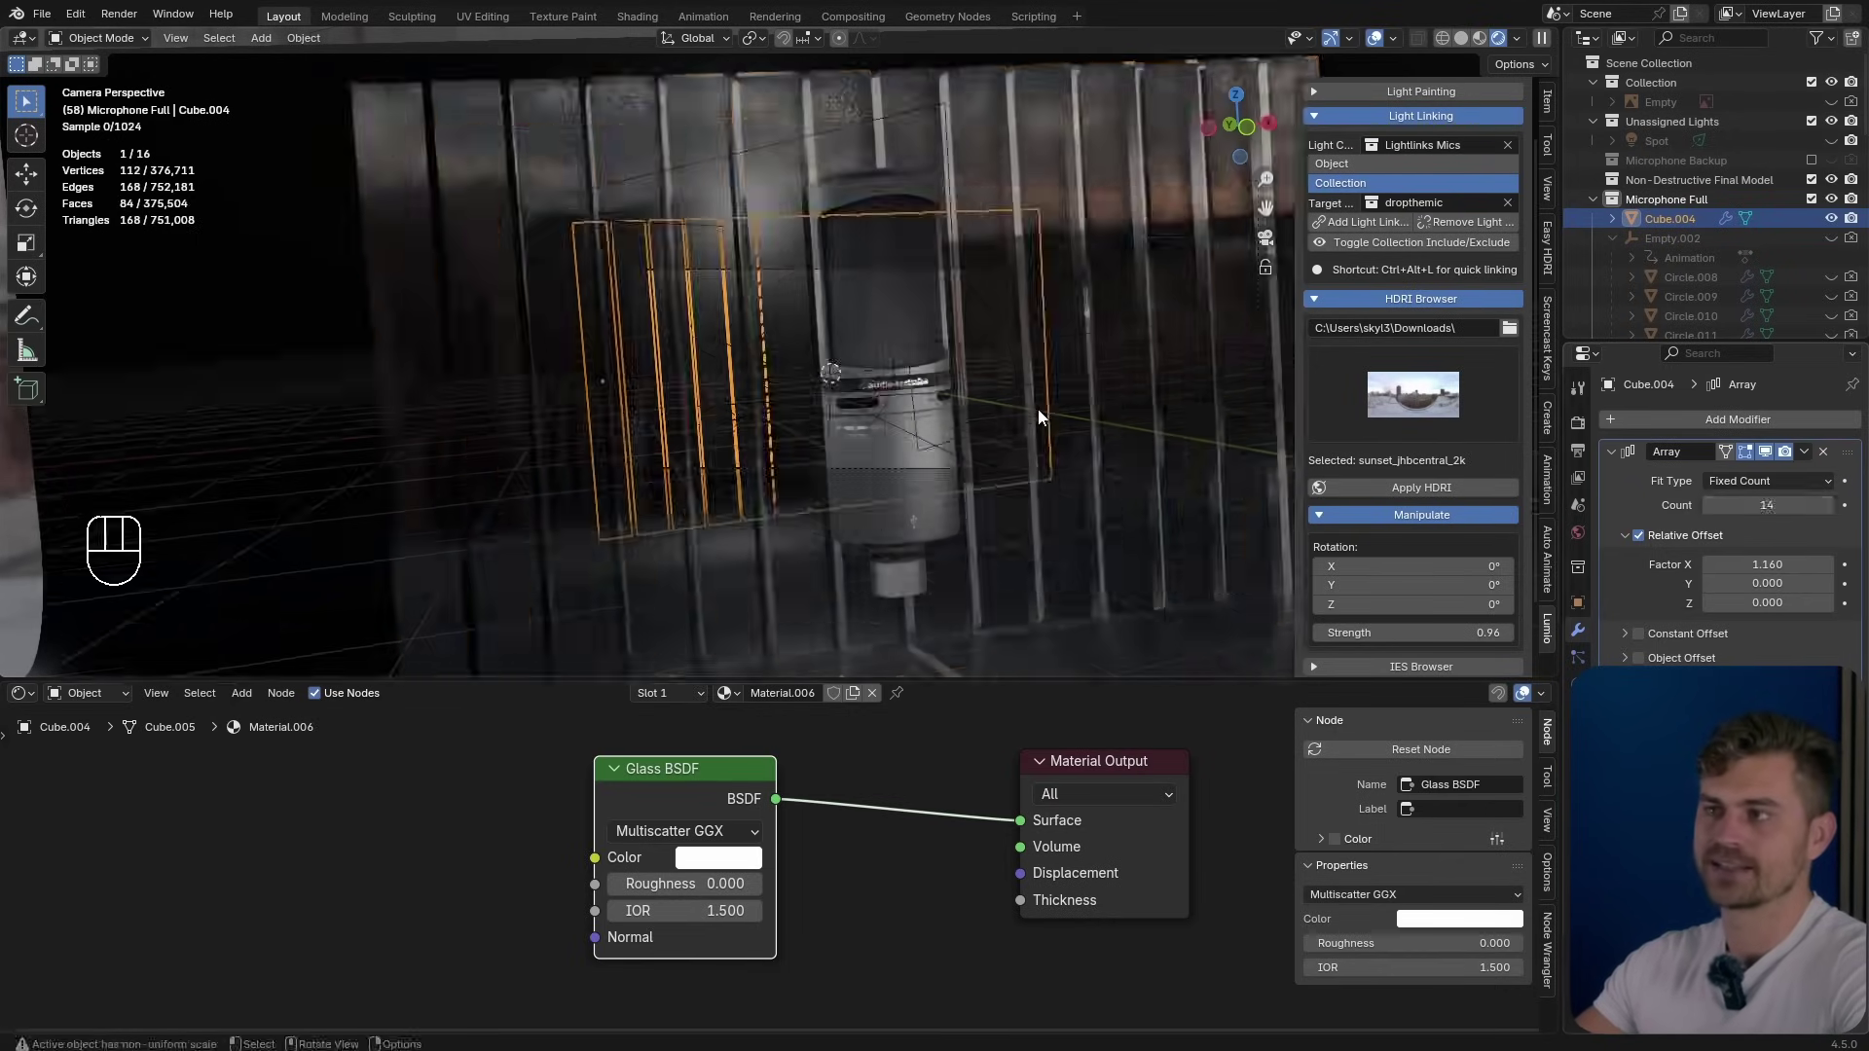
Scale the row of glass panels along Z by about 1.914.
key("s")
key("z")
left_click(1265, 429)
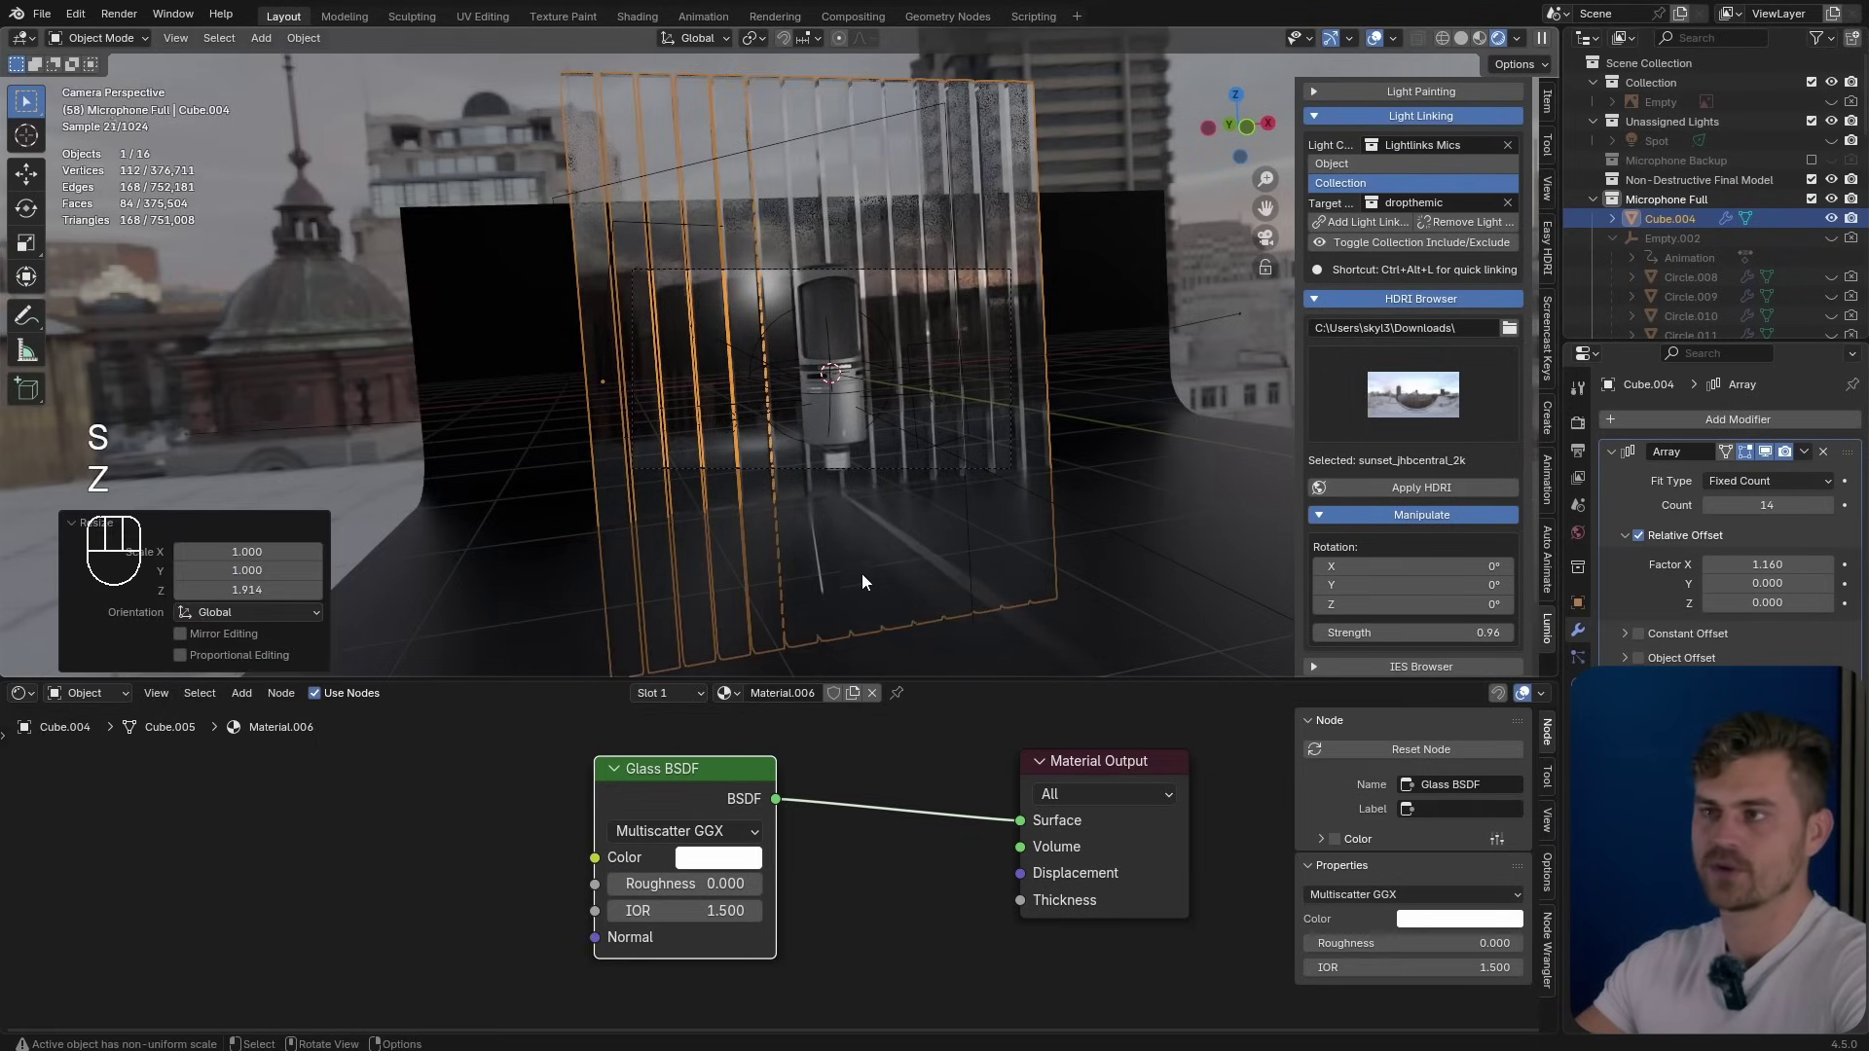
Examine the camera's transform and lens settings, and reselect the row of glass panels.
left_click(979, 269)
scroll(1021, 288, "up", 5)
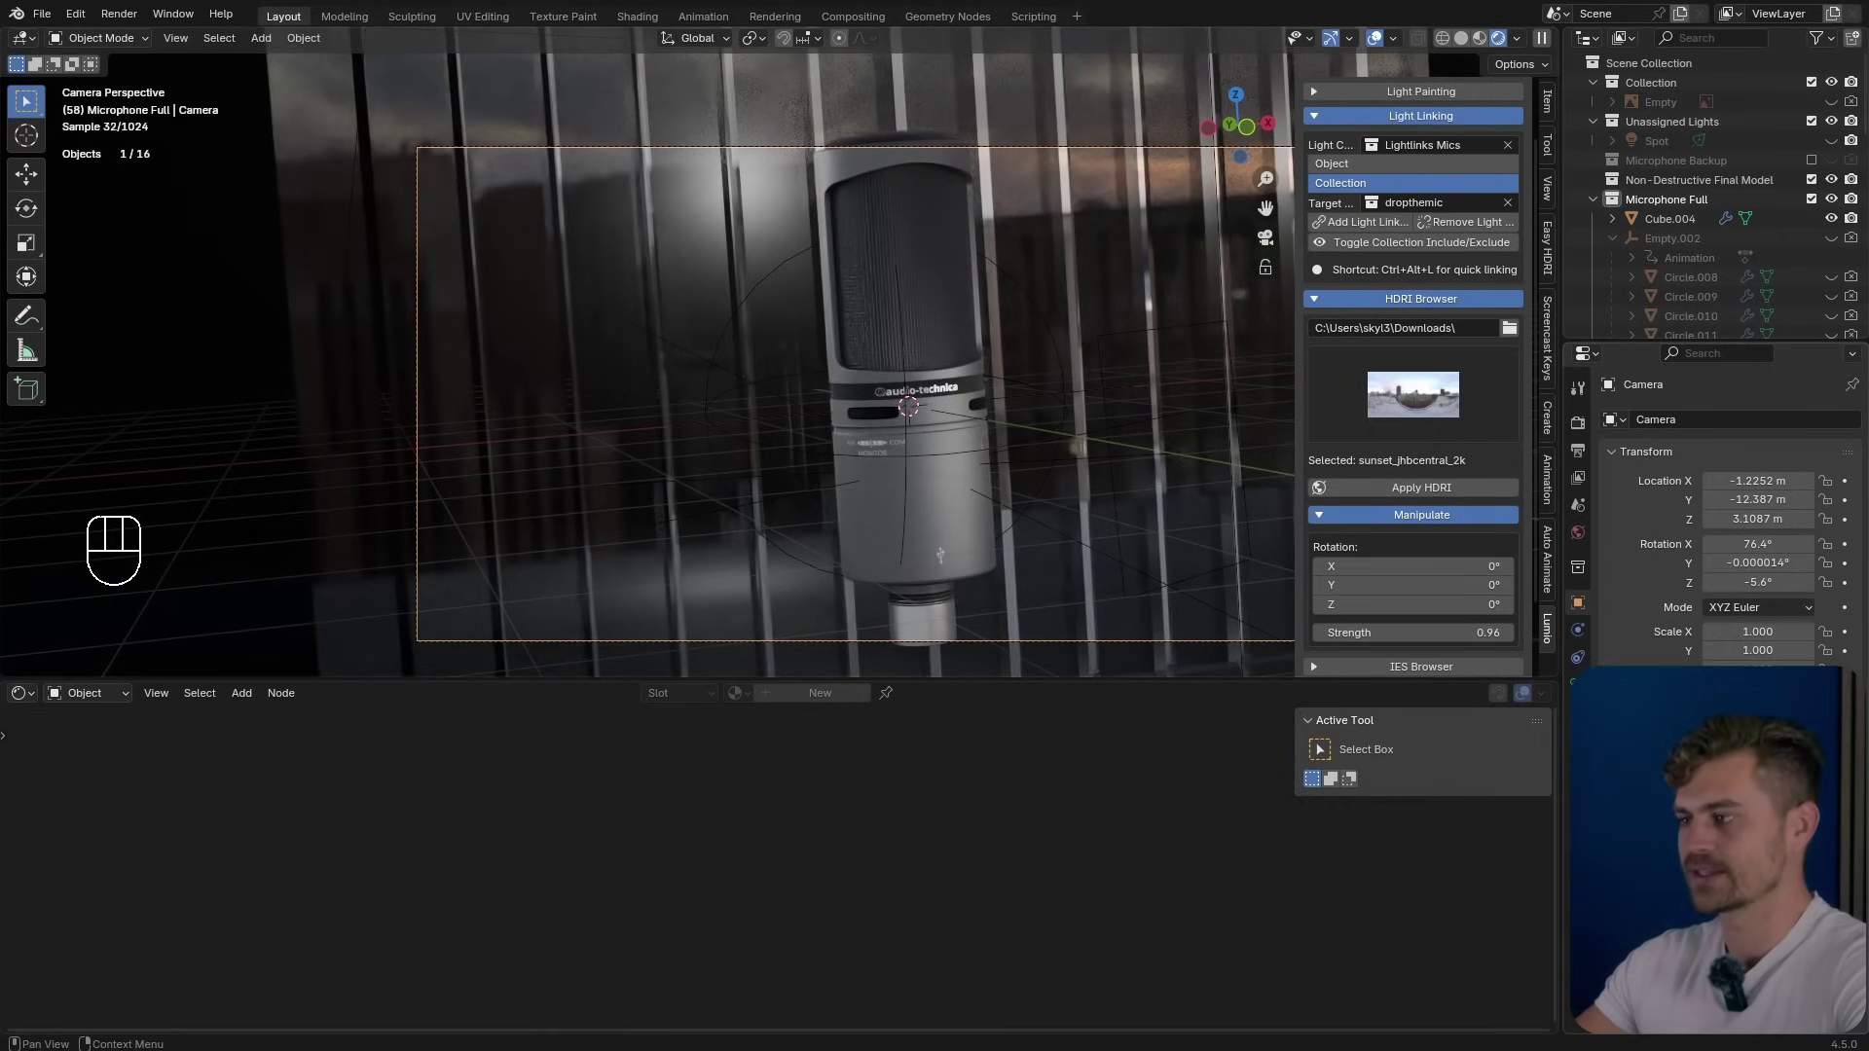
scroll(1723, 506, "down", 2)
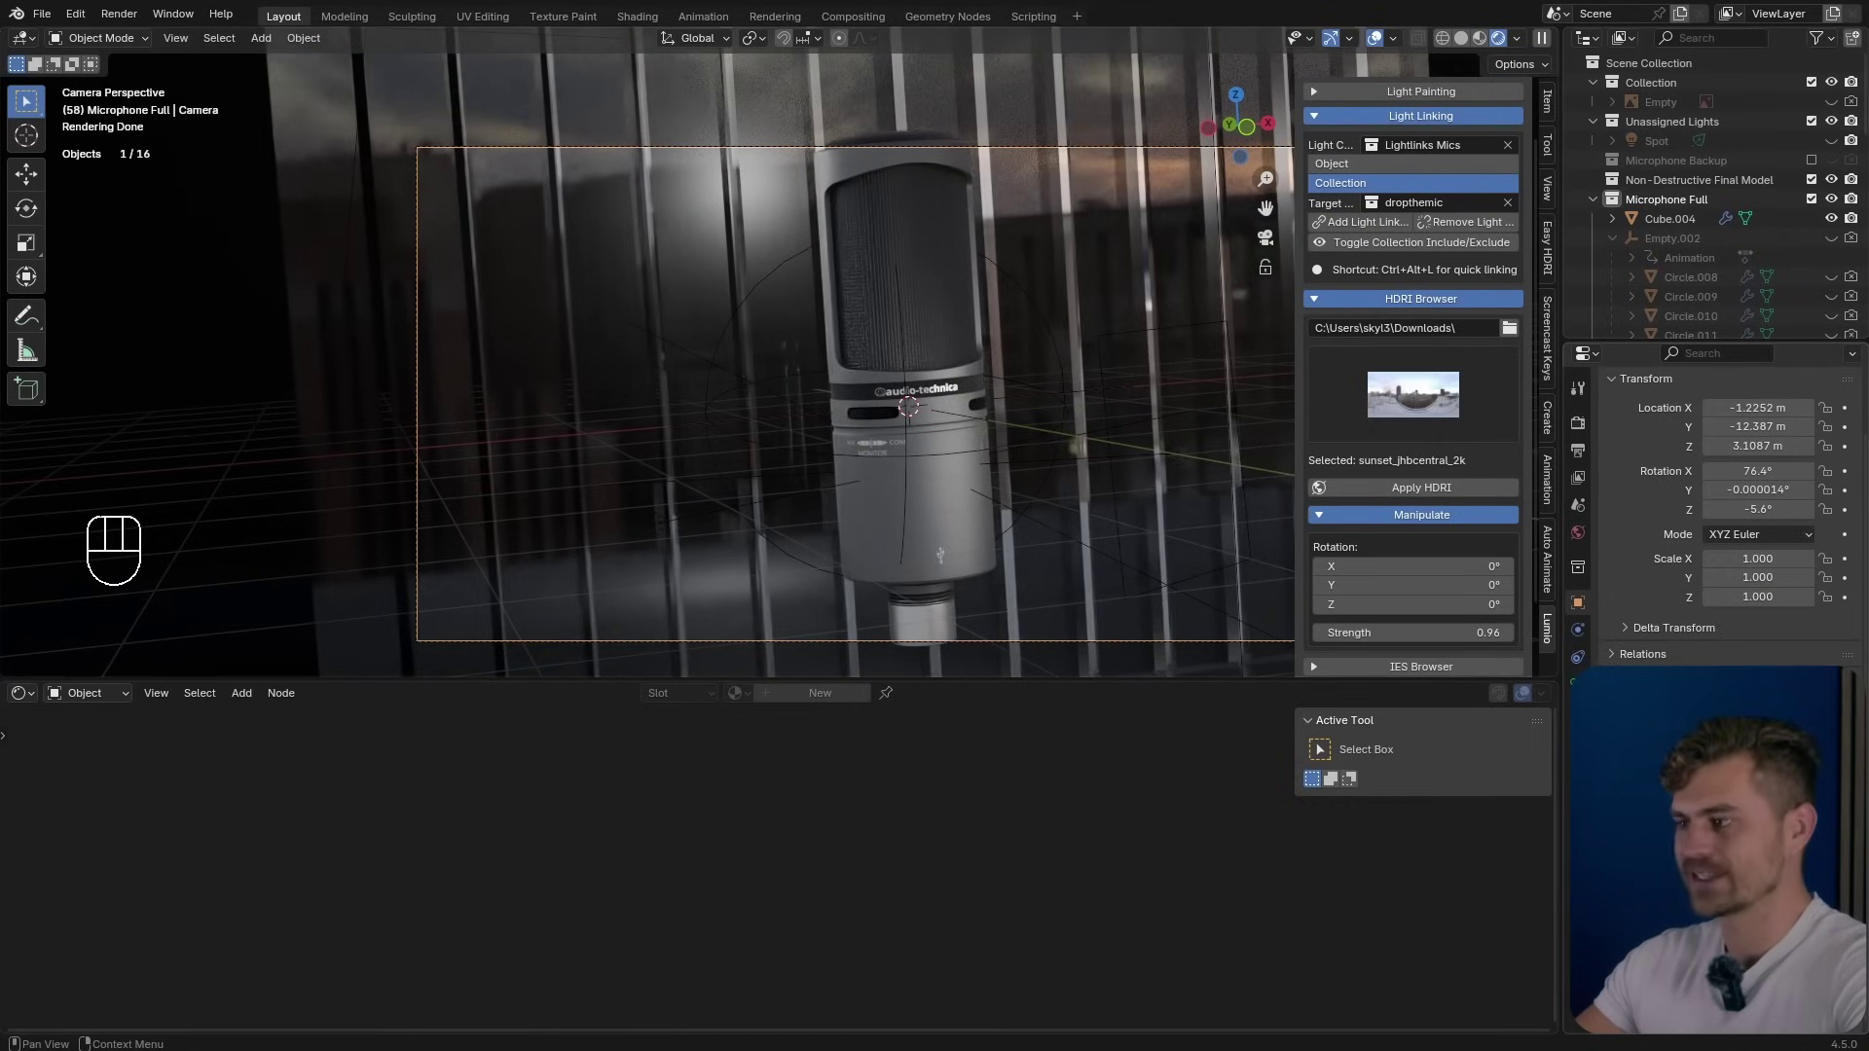
left_click(1576, 685)
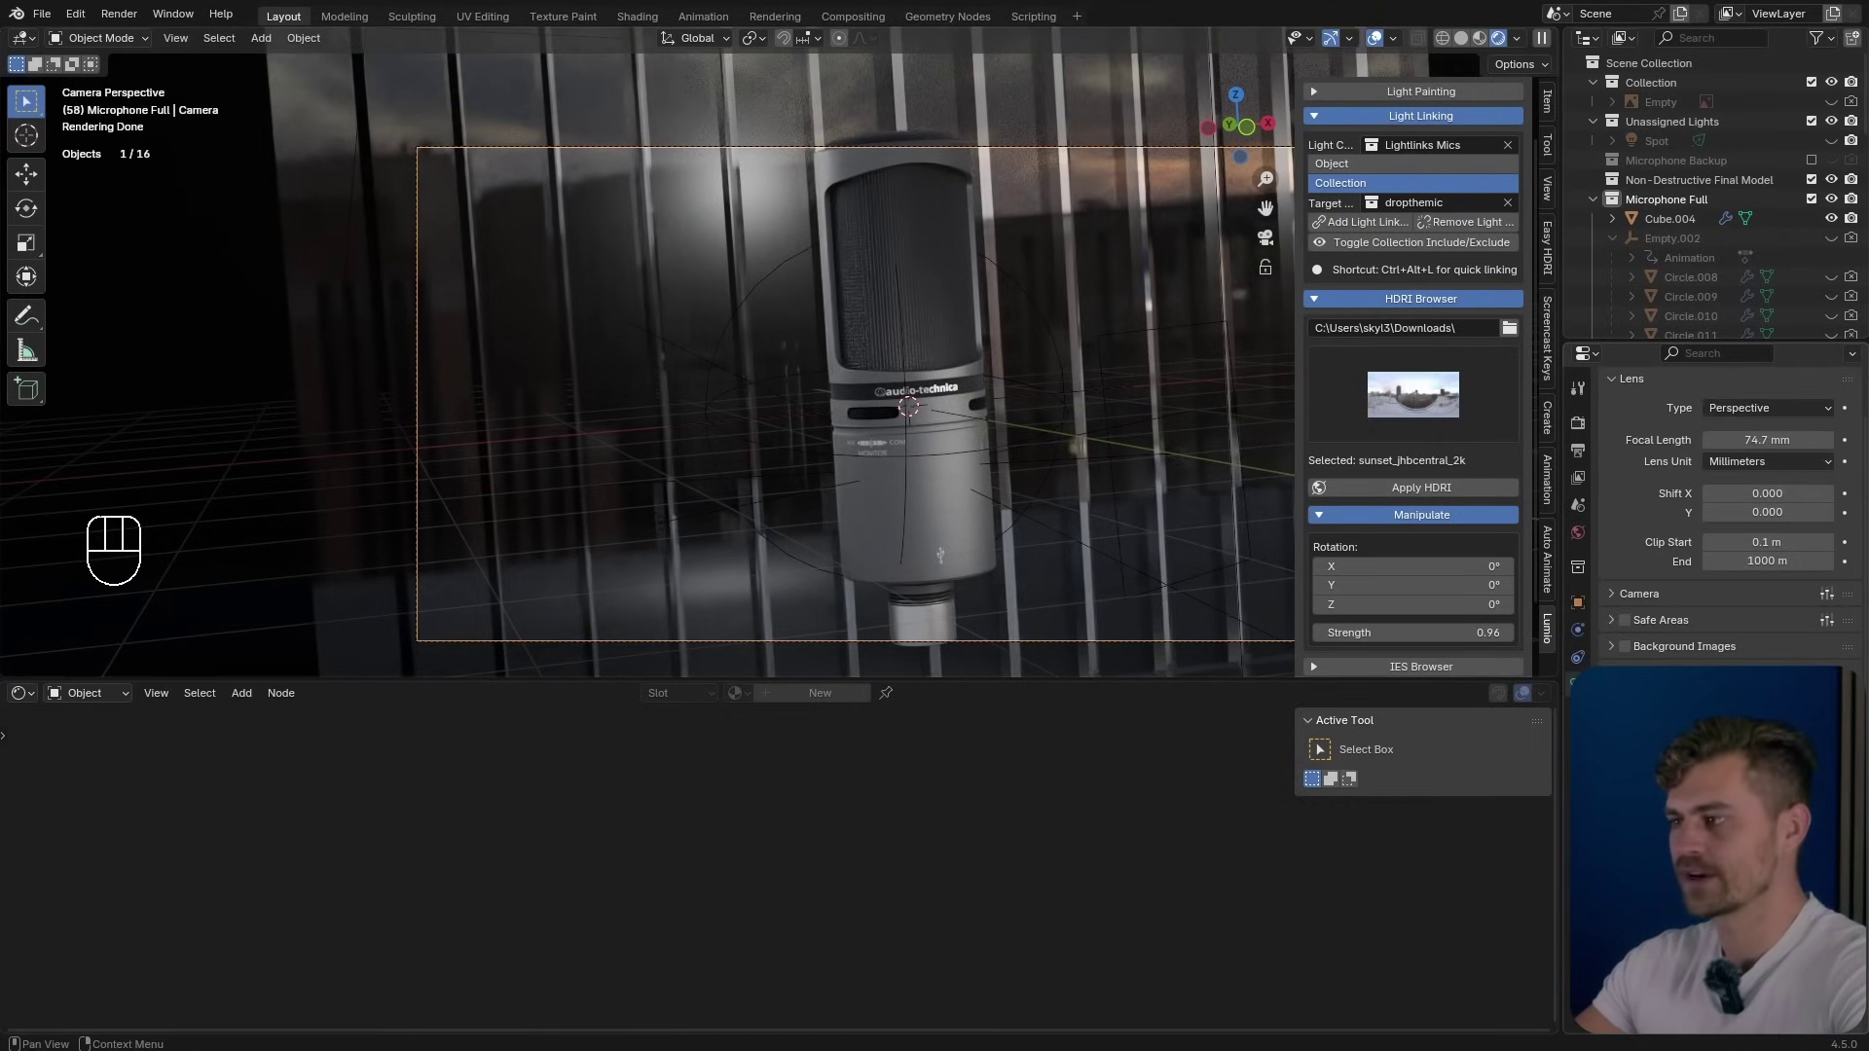
scroll(1088, 276, "down", 2)
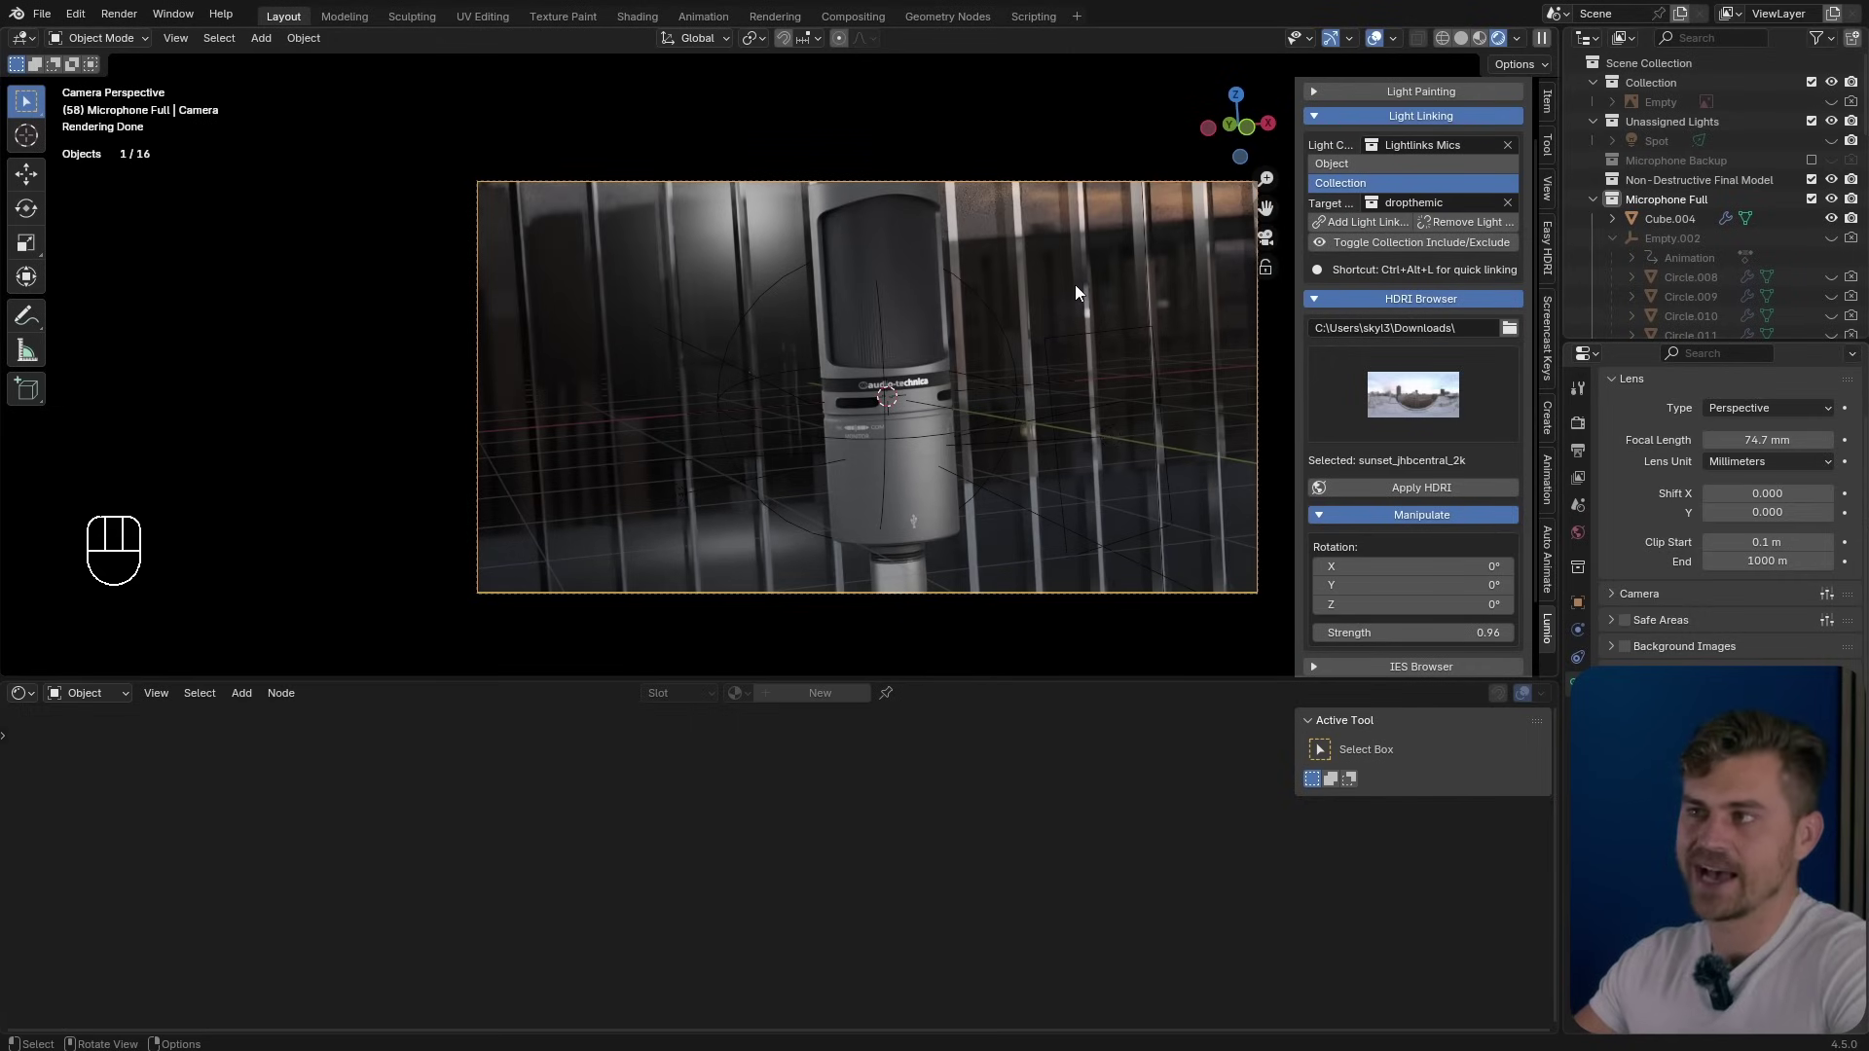
left_click(1112, 230)
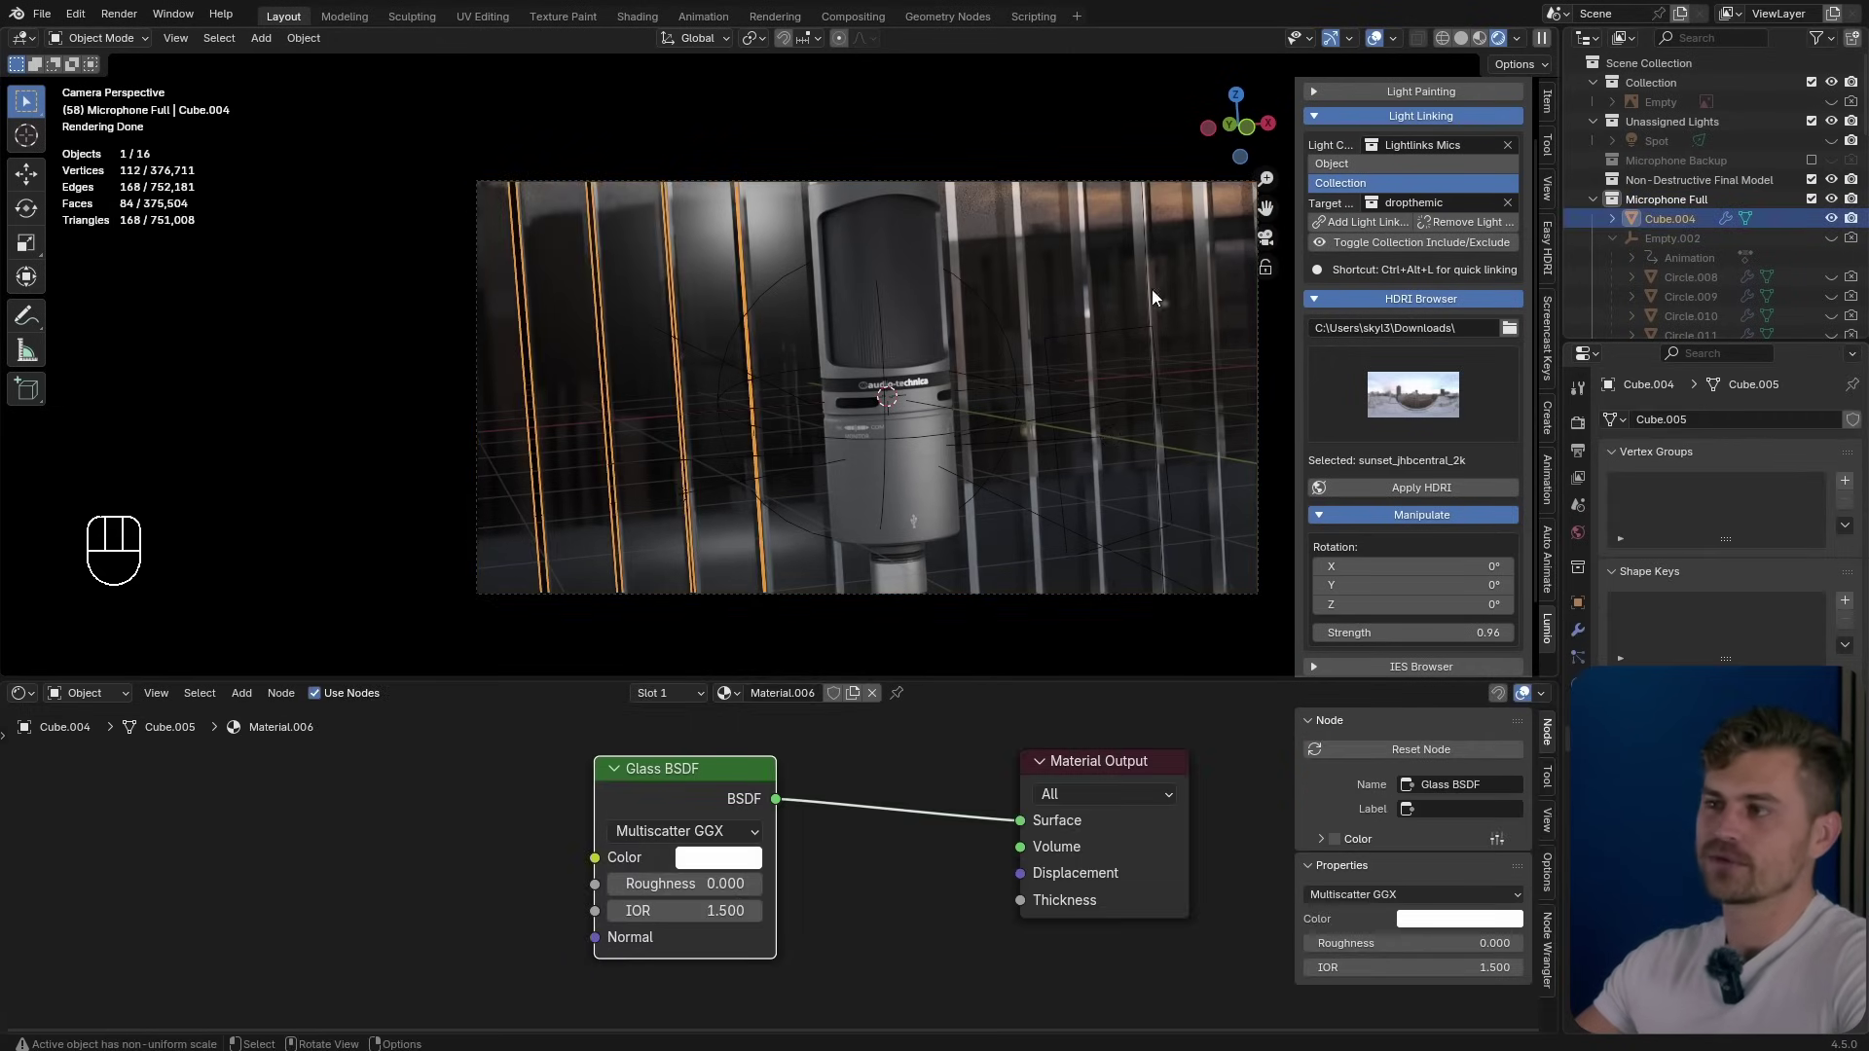
Set the Glass BSDF roughness to 0.108 and hide the viewport overlays and sidebar.
left_click(818, 647, "shift")
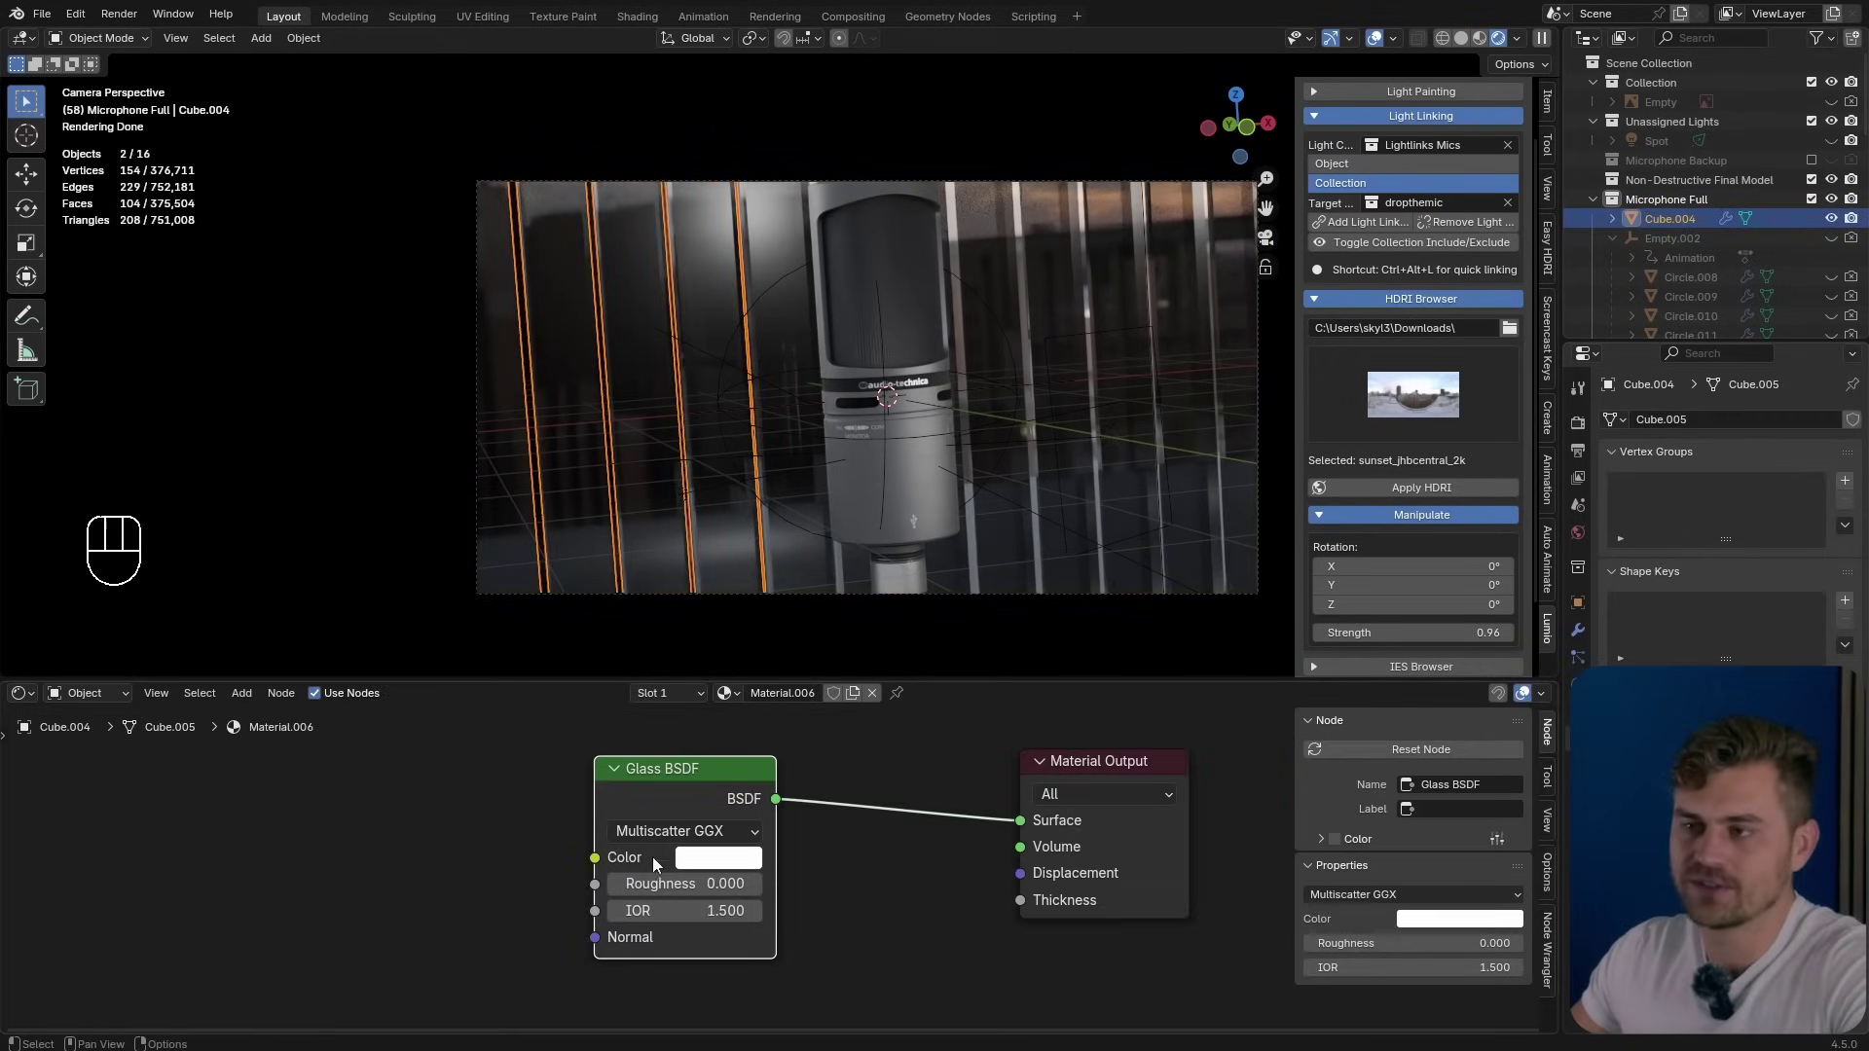
mouse_move(628, 889)
left_mouse_down()
mouse_move(647, 889)
mouse_move(626, 891)
left_mouse_up()
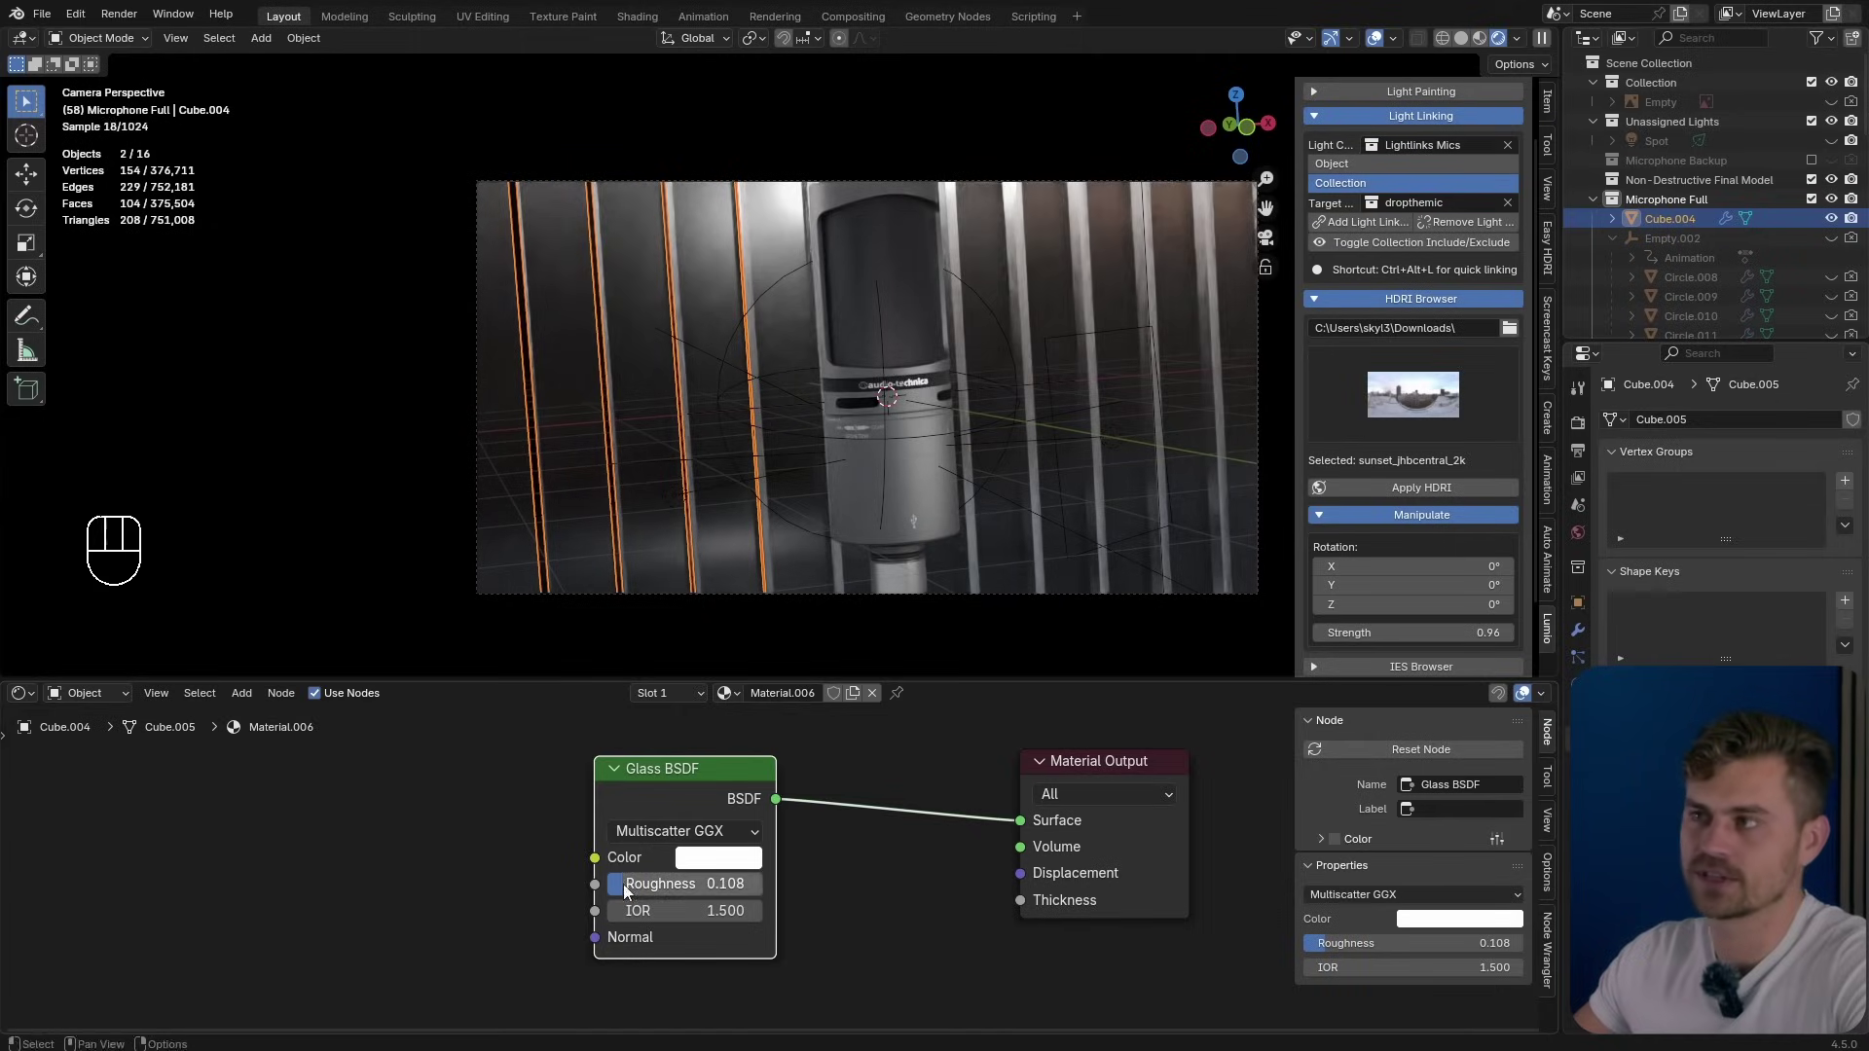
left_click(1376, 39)
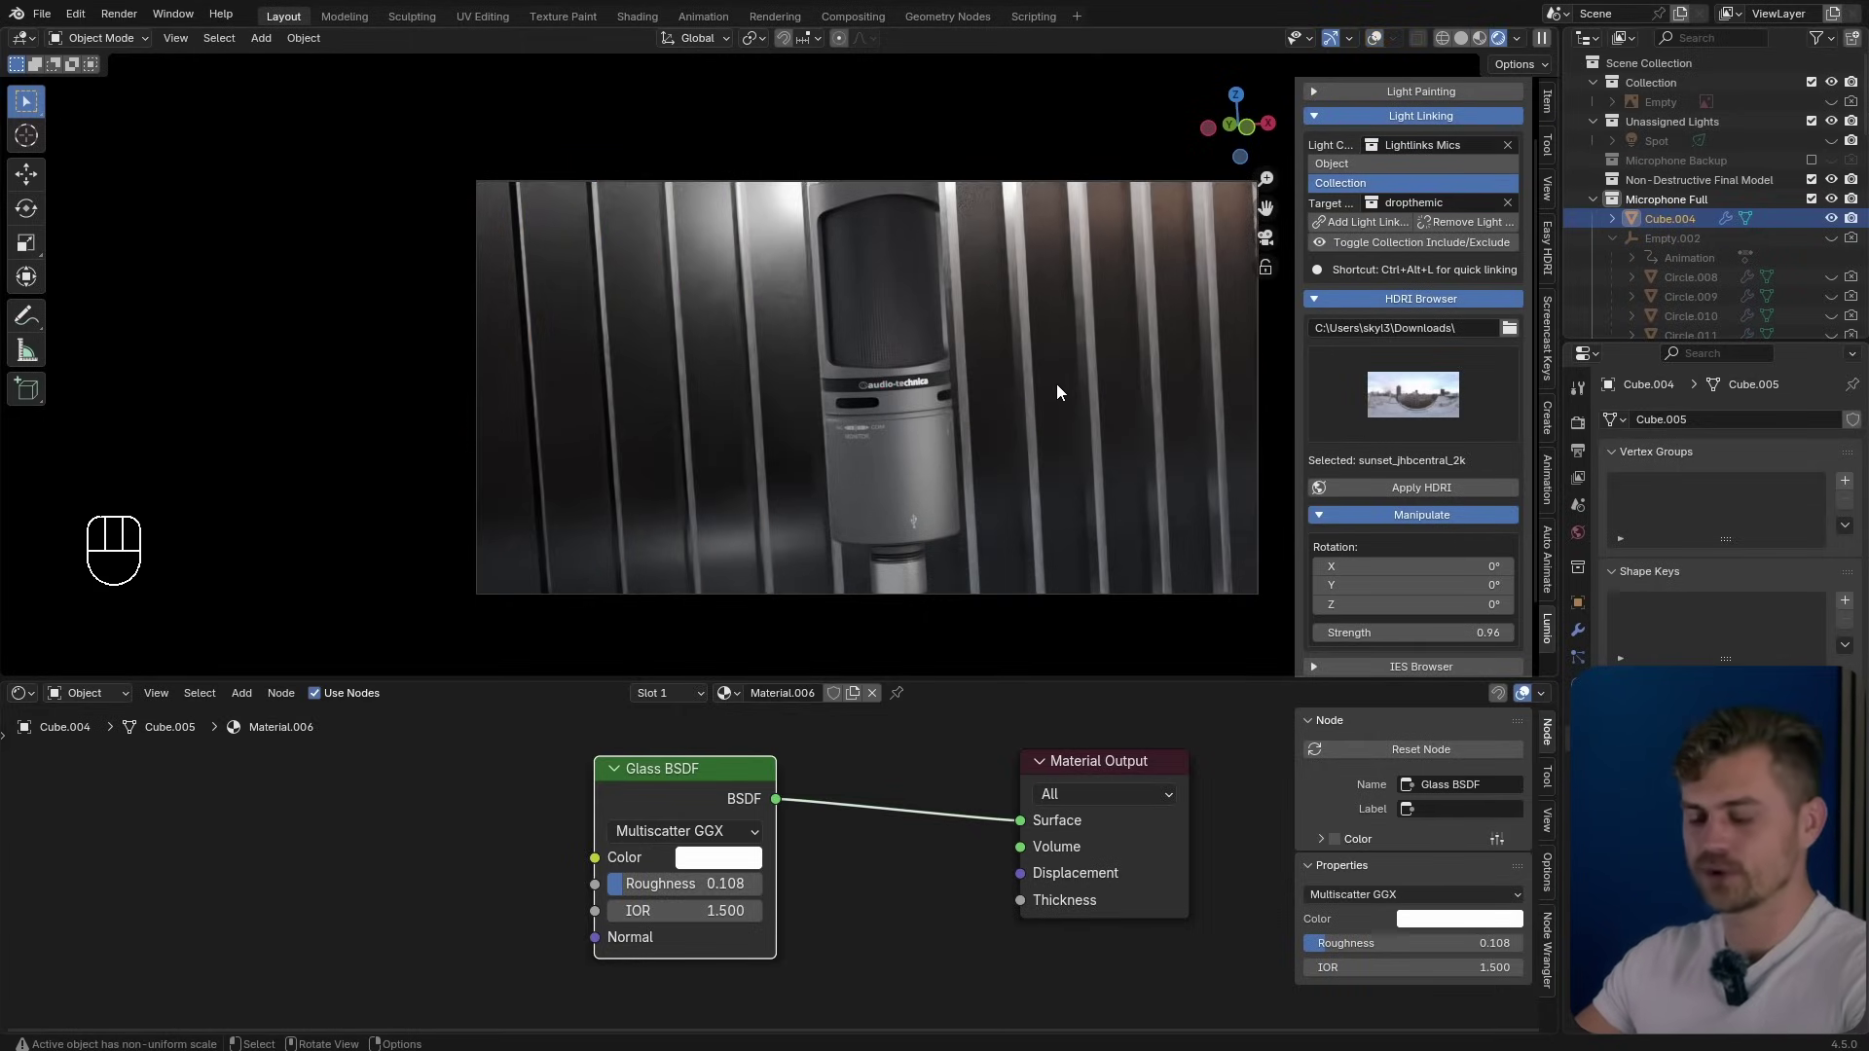
key("n")
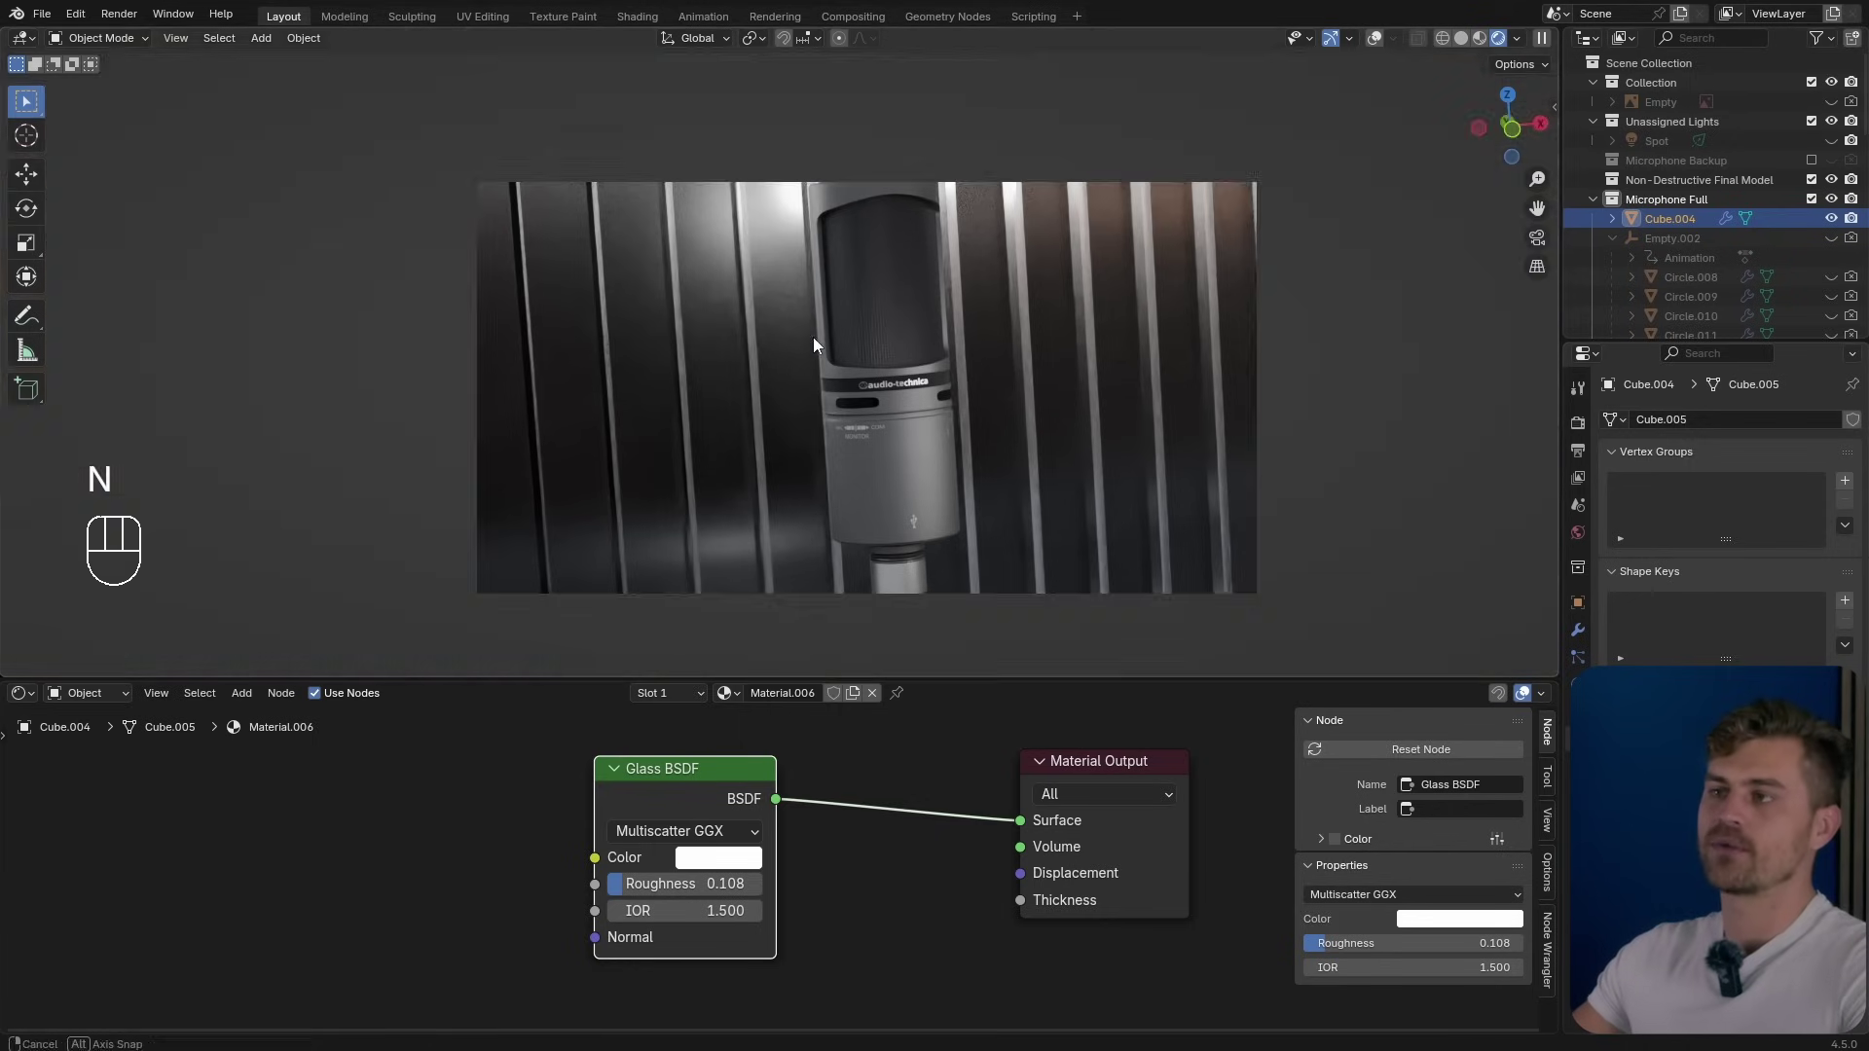
mouse_move(813, 337)
middle_mouse_down()
mouse_move(833, 329)
mouse_move(773, 349)
mouse_move(837, 294)
mouse_move(786, 304)
mouse_move(831, 318)
middle_mouse_up()
key("shift+d")
key("x")
key("y")
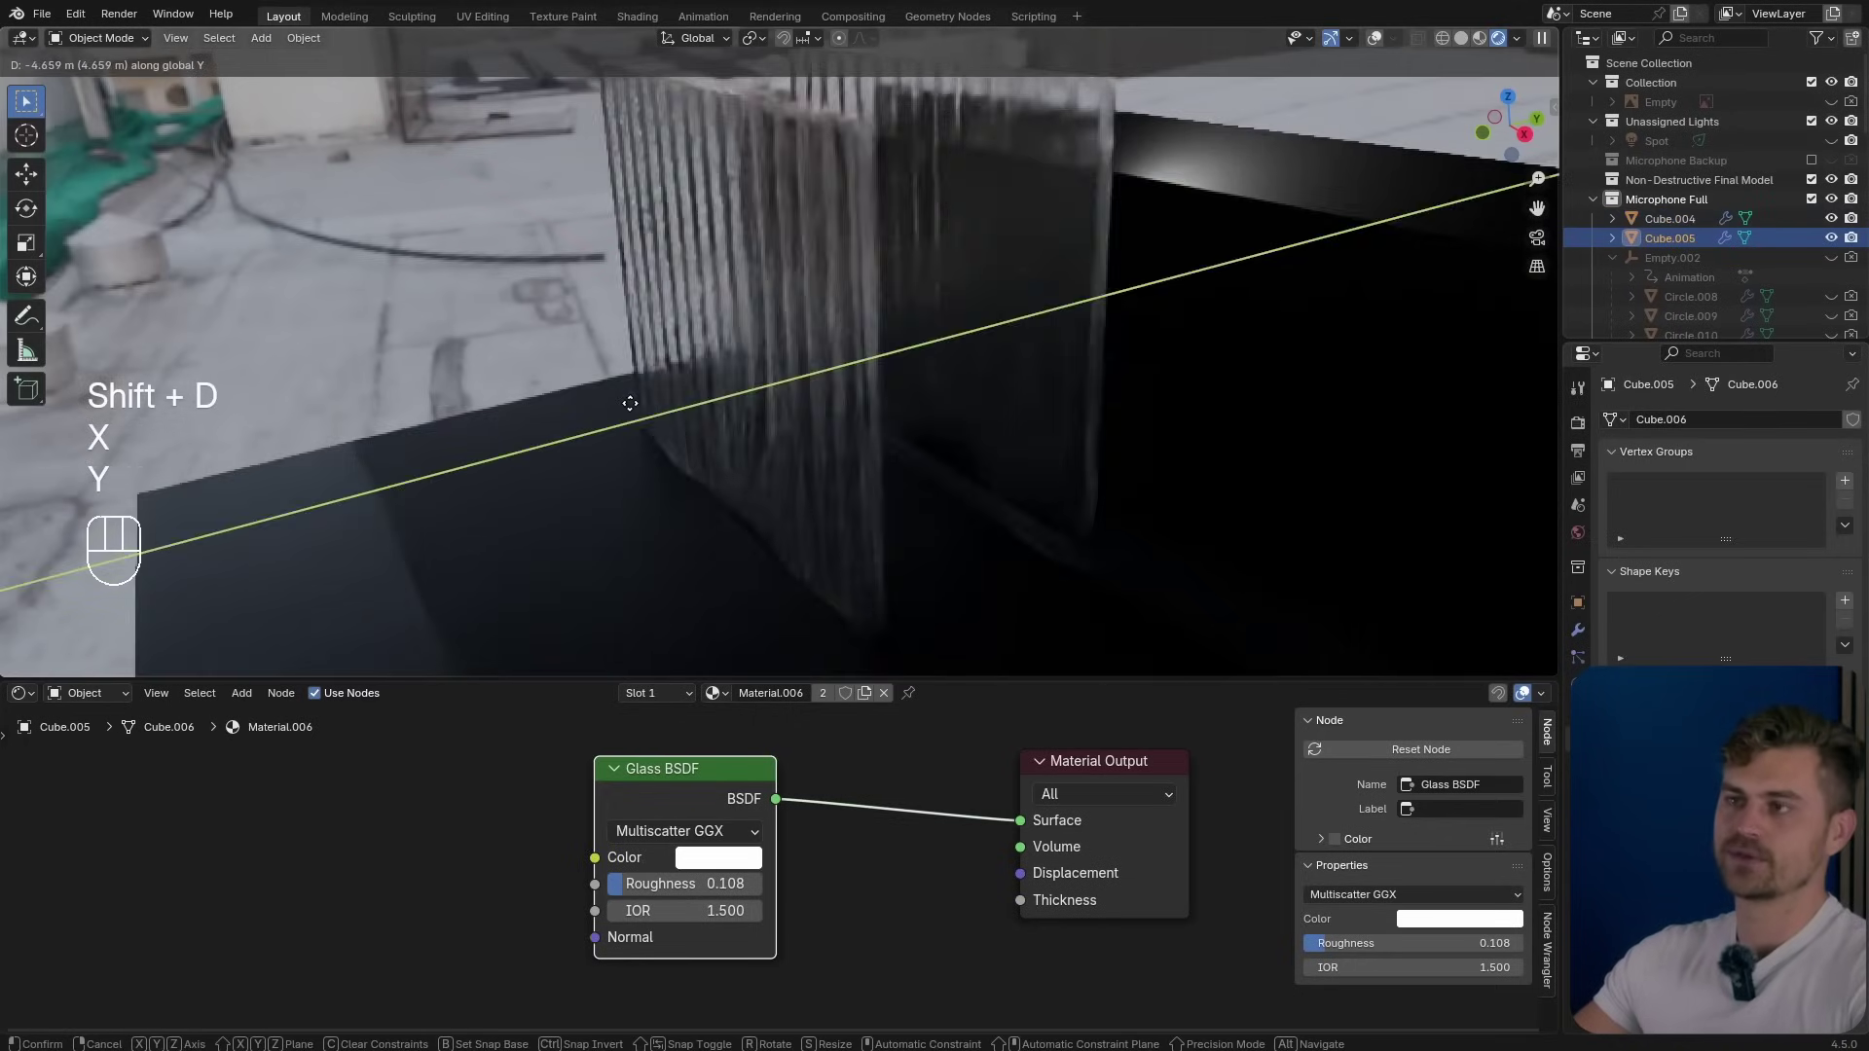
left_click(605, 418)
key("x")
left_click(604, 418)
Duplicate the row of glass panels about -4.743 m along Y and remove the copy's Array modifier.
left_click(886, 216)
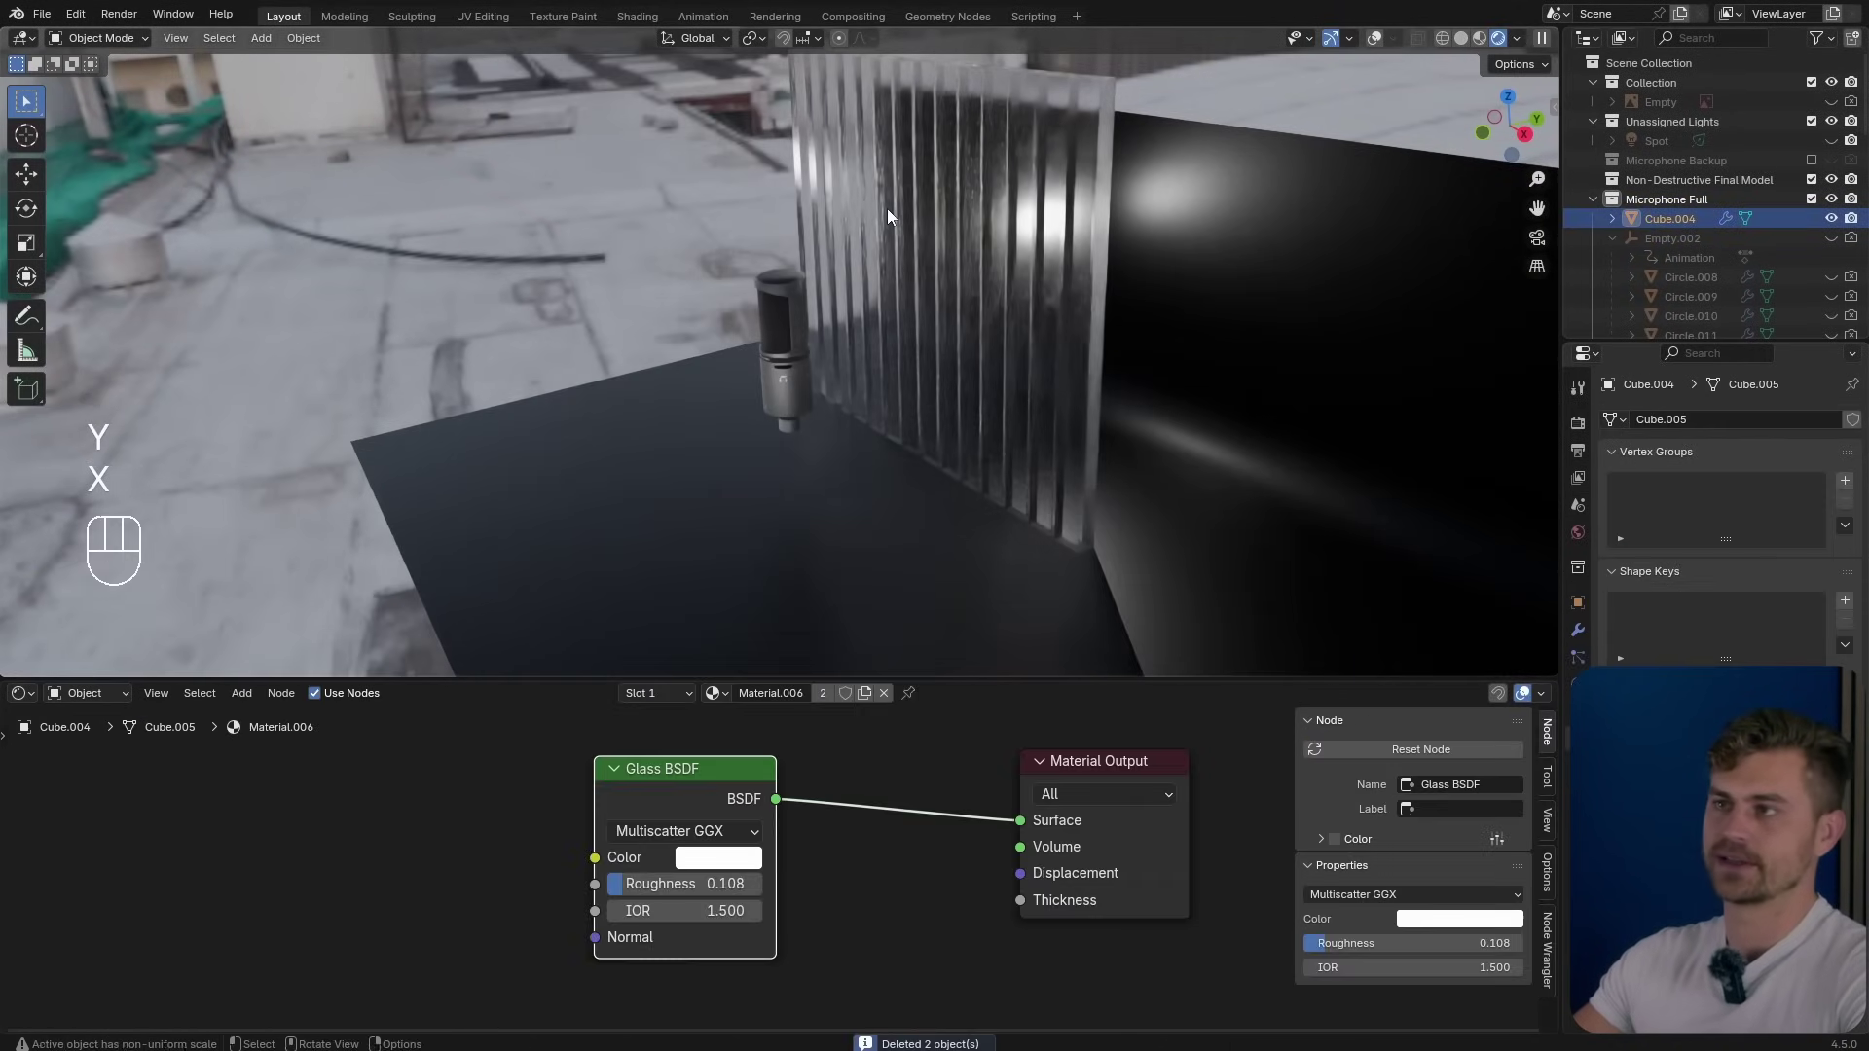
key("shift+d")
key("x")
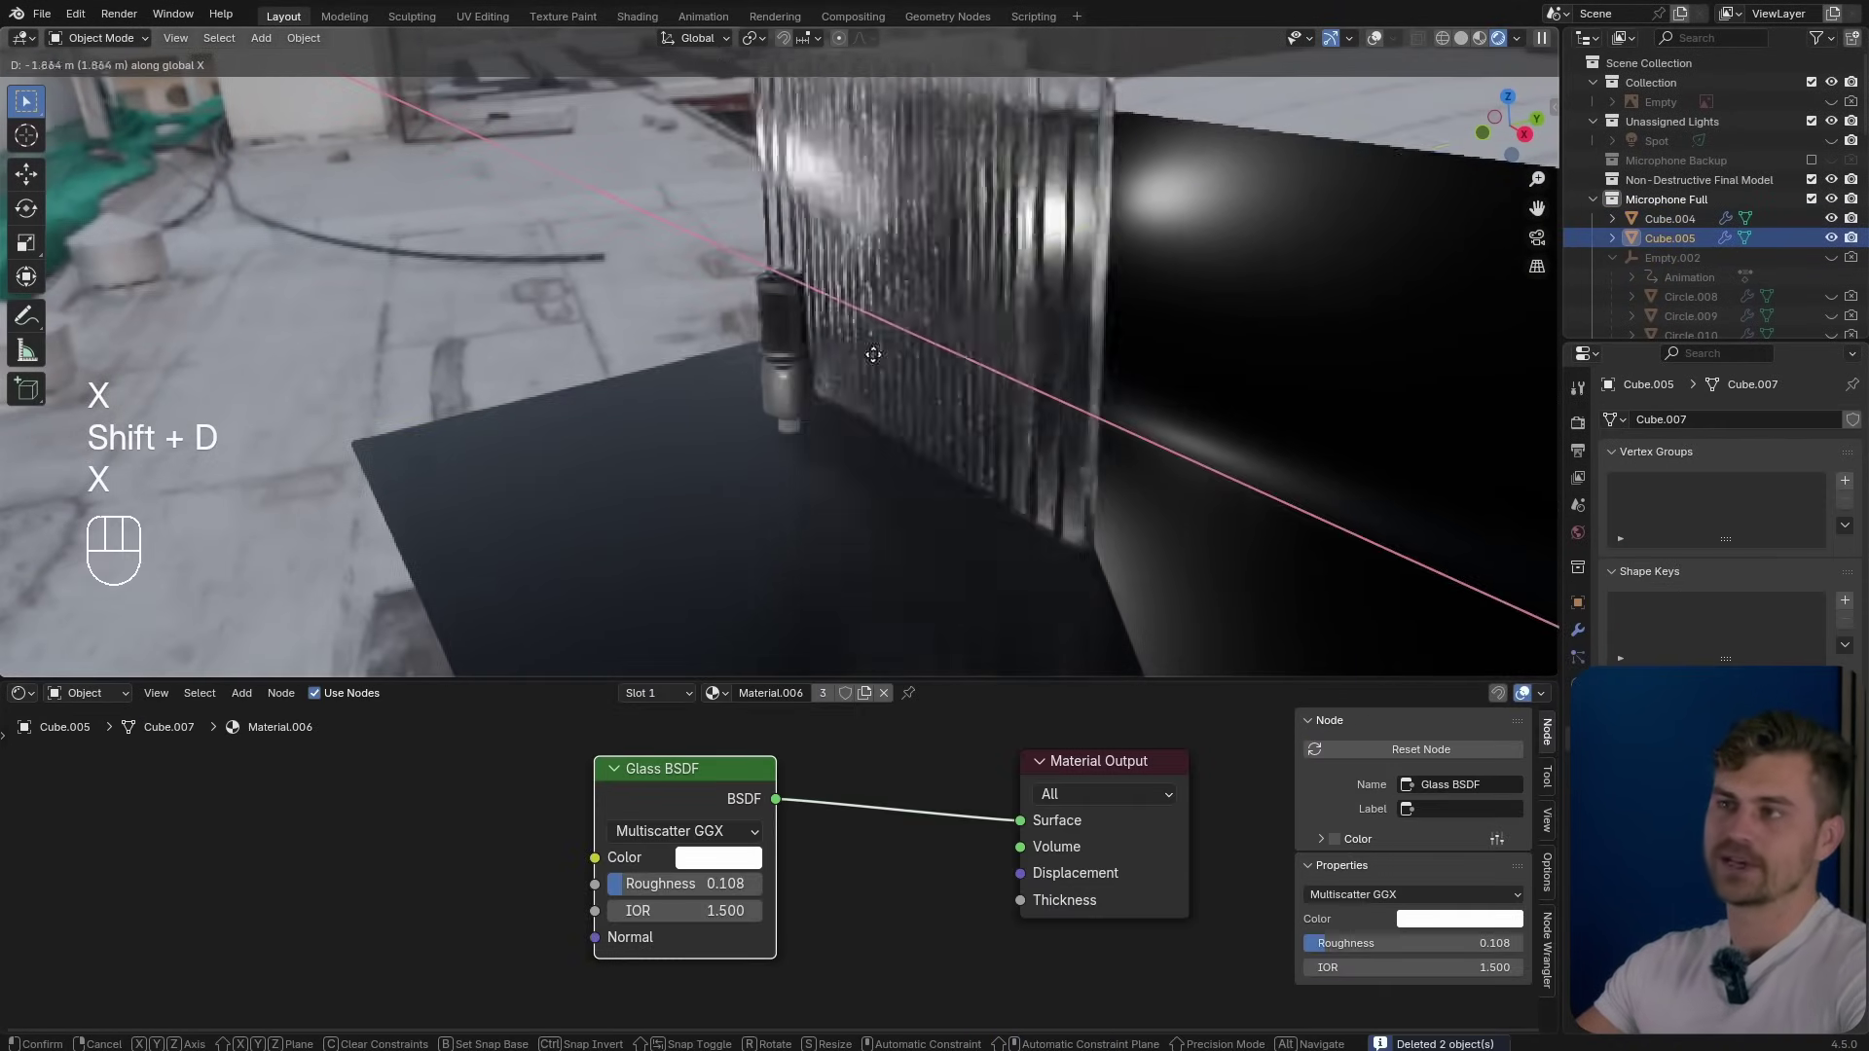
key("y")
left_click(761, 432)
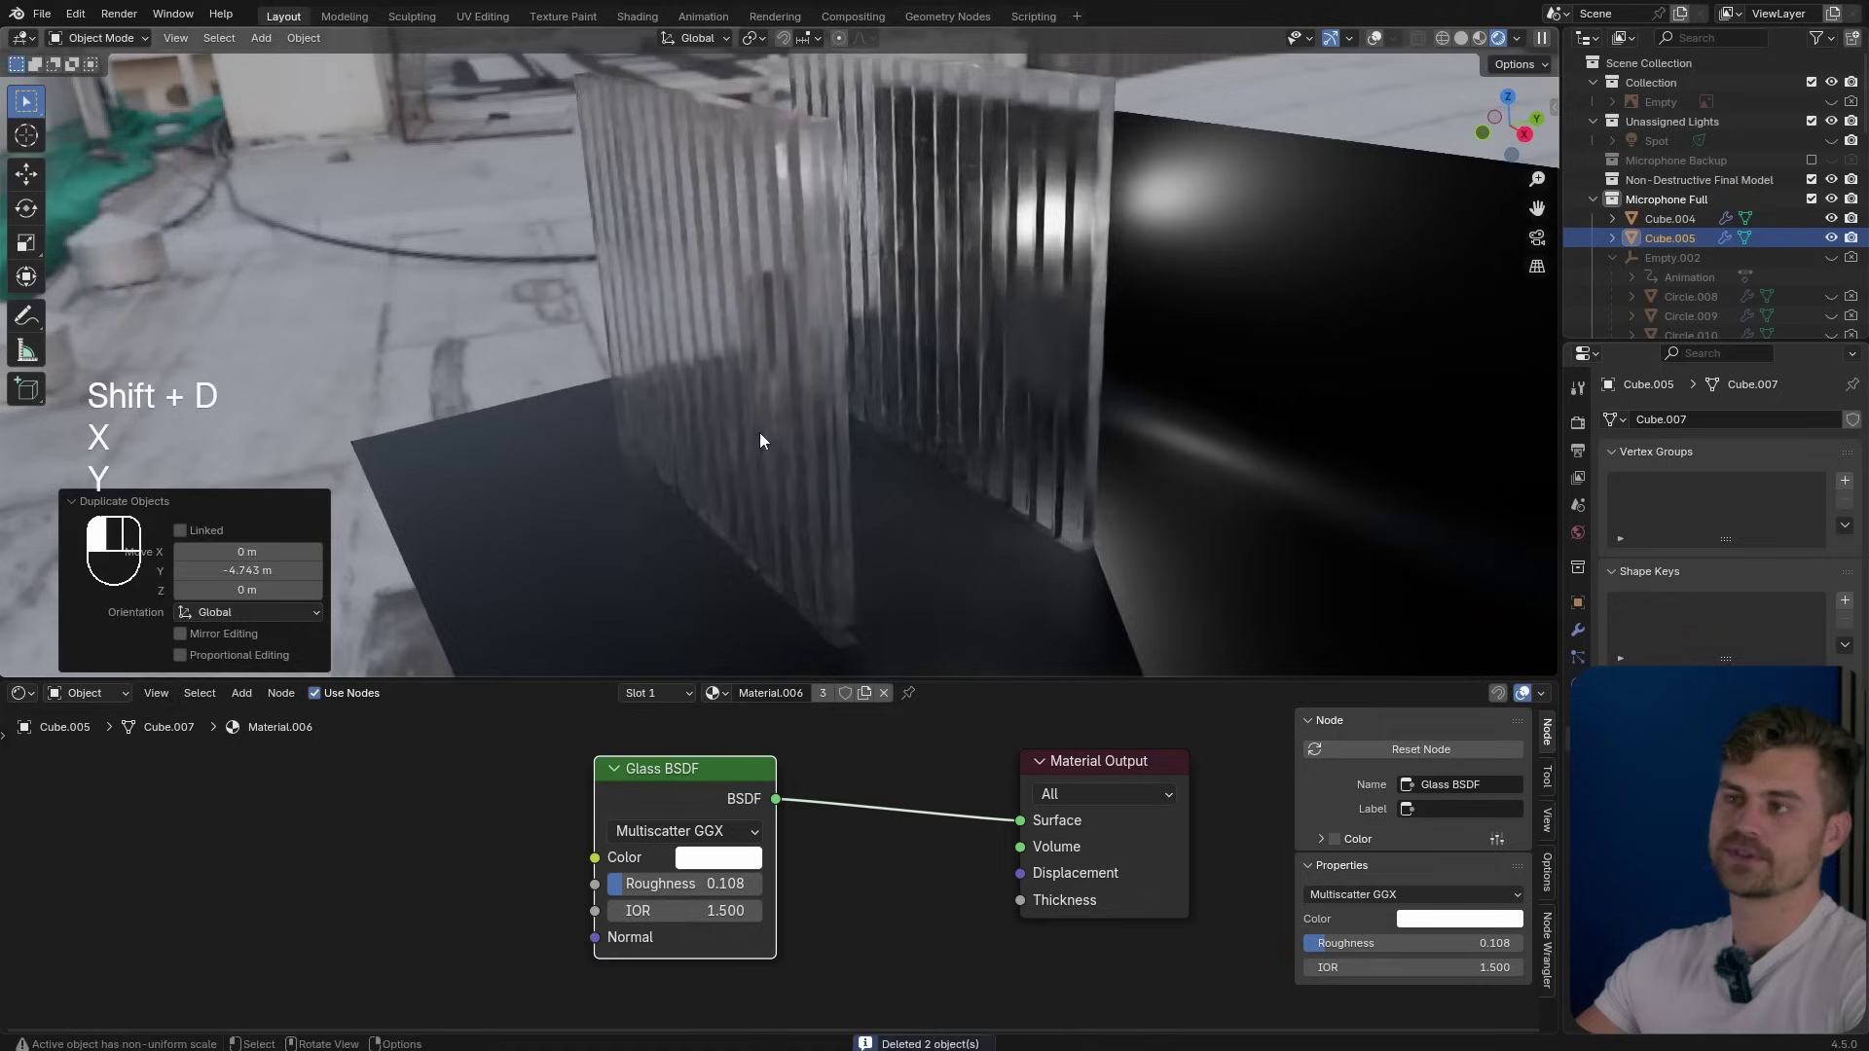
left_click(1580, 631)
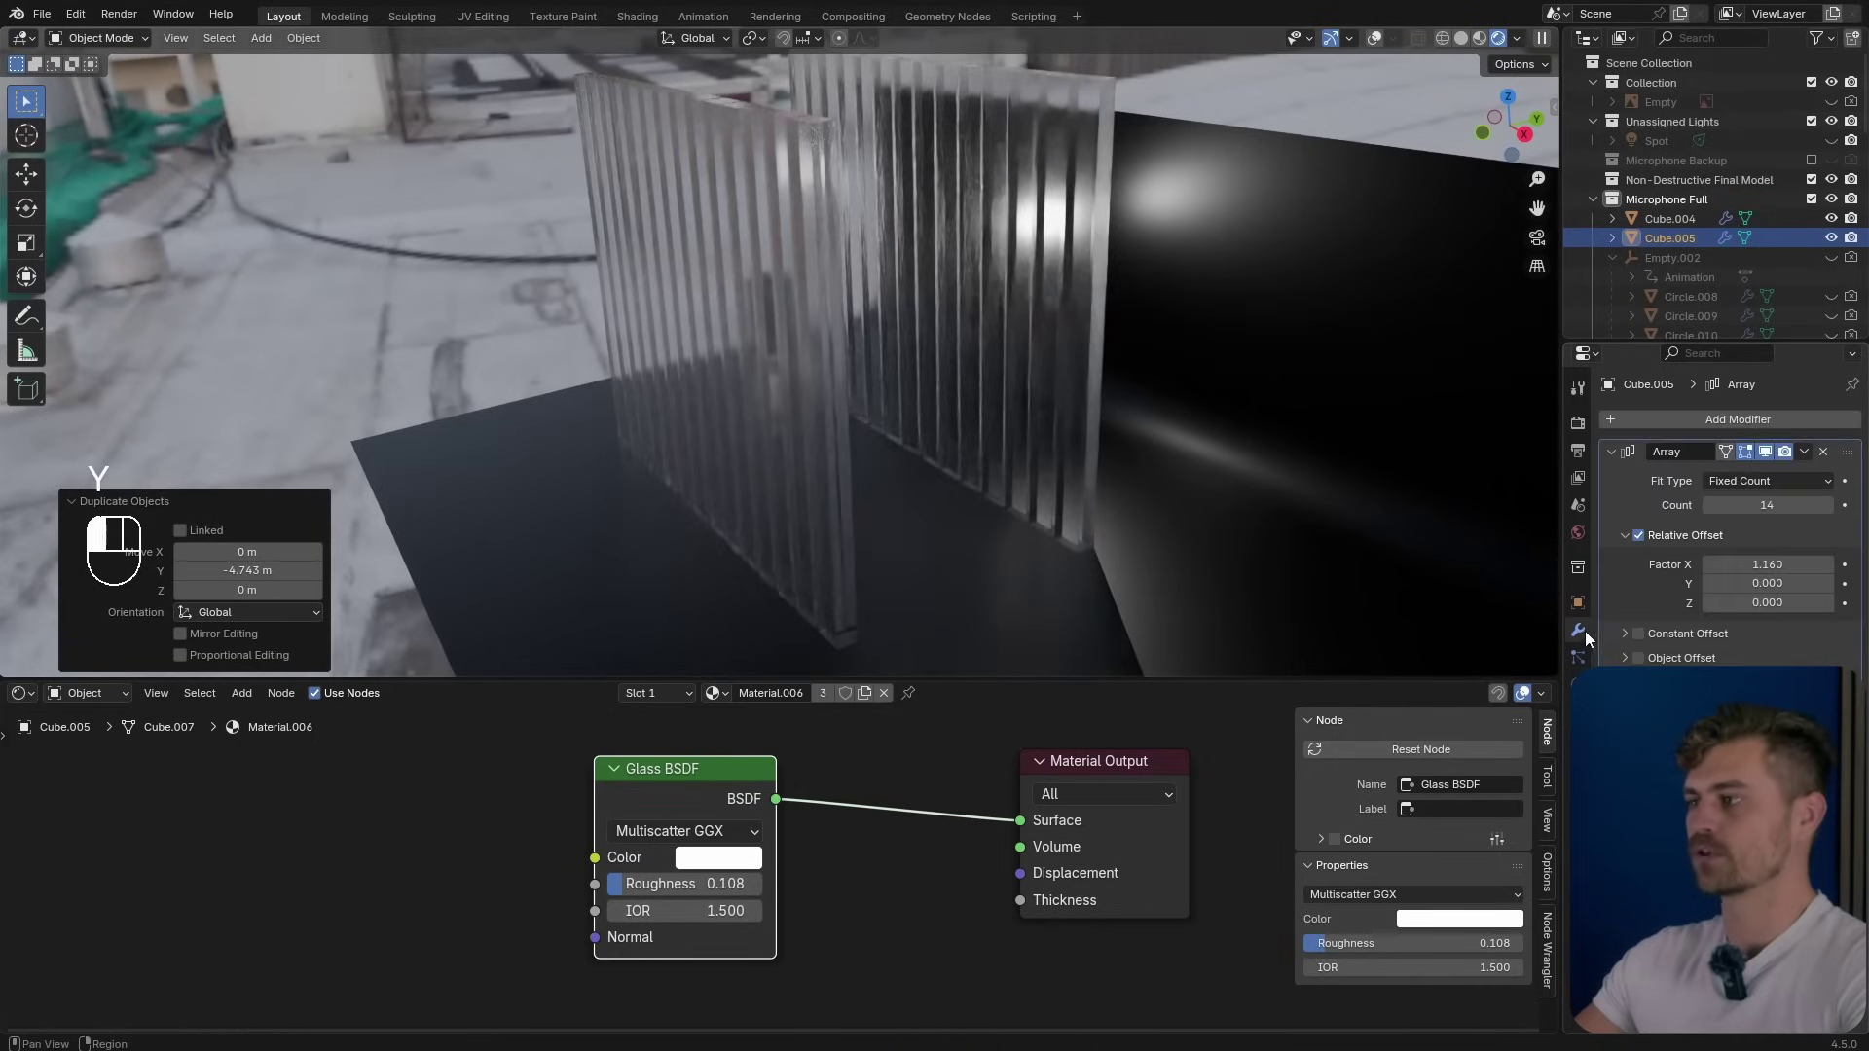
left_click(1823, 453)
Add a Bevel modifier to the single glass panel with 3 segments and an amount of 0.226 m.
middle_click_drag(803, 382, 917, 430)
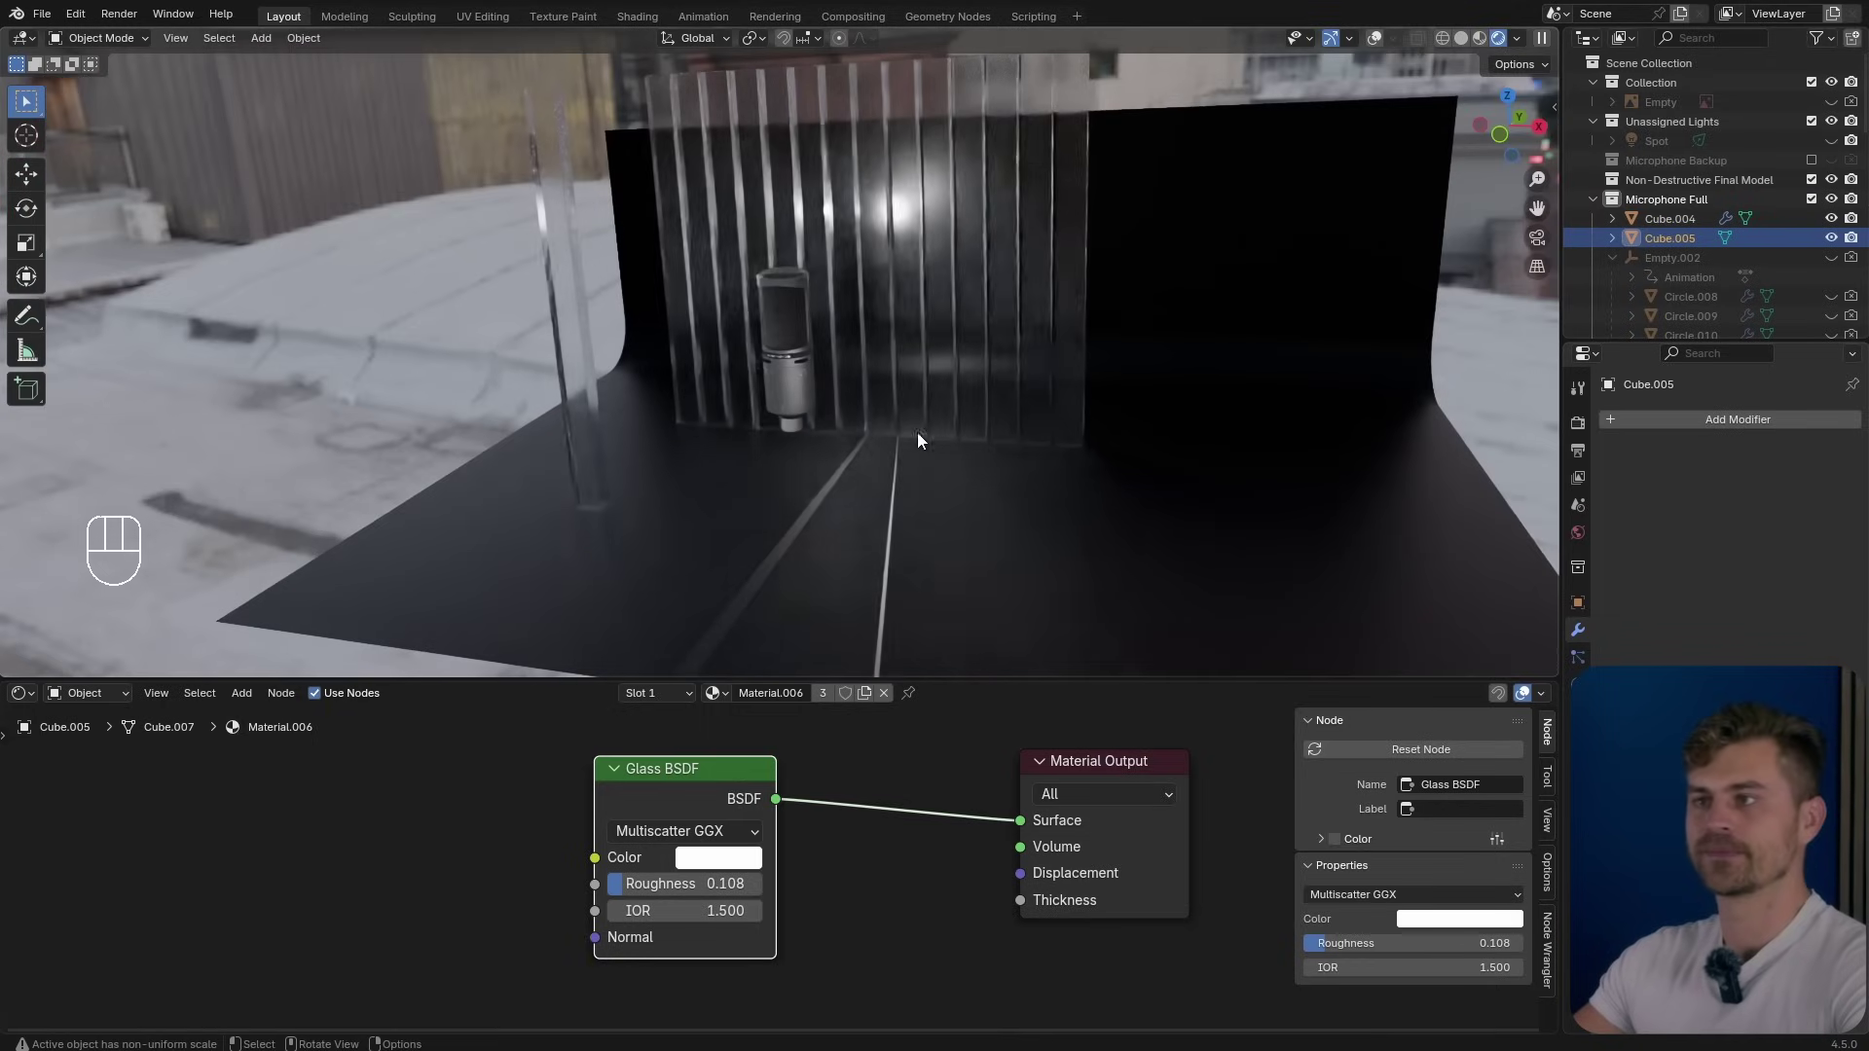
left_click(1738, 420)
left_click(1420, 484)
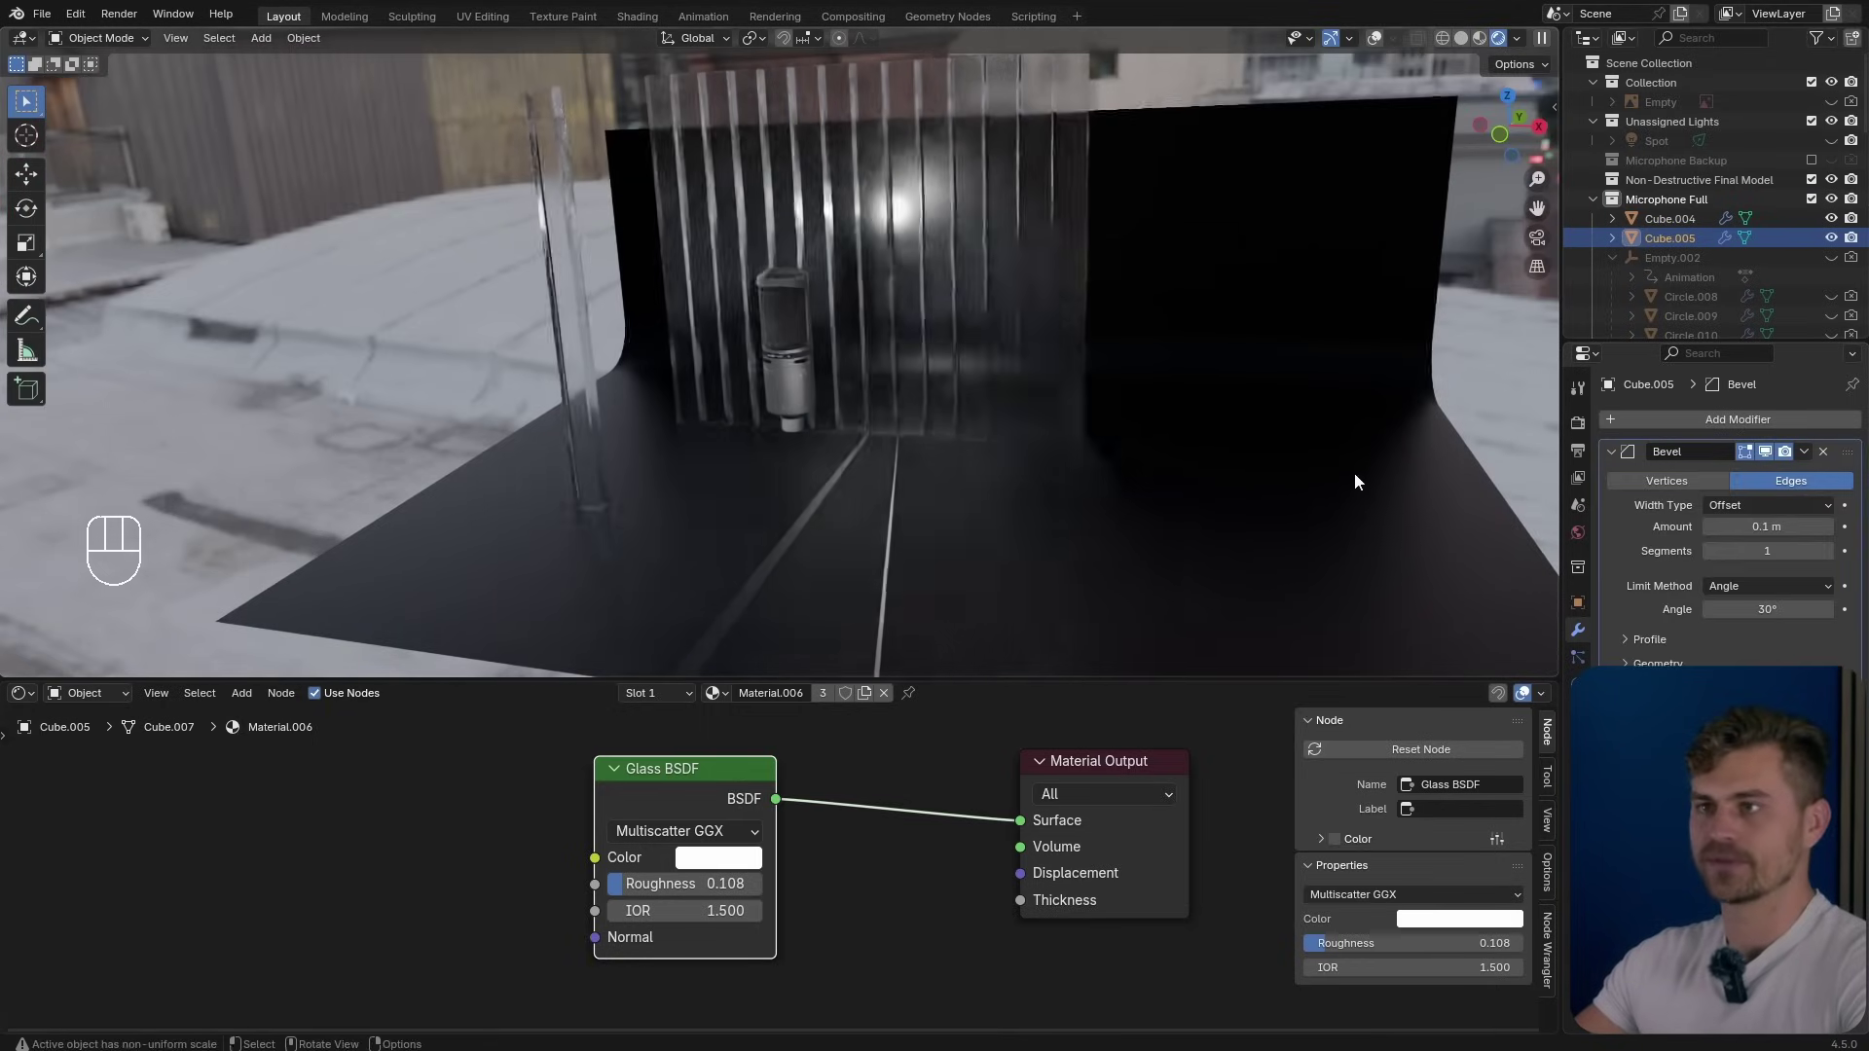
middle_click_drag(652, 238, 823, 298, "shift")
mouse_move(1767, 551)
left_mouse_down()
mouse_move(1787, 551)
mouse_move(1782, 527)
left_mouse_up()
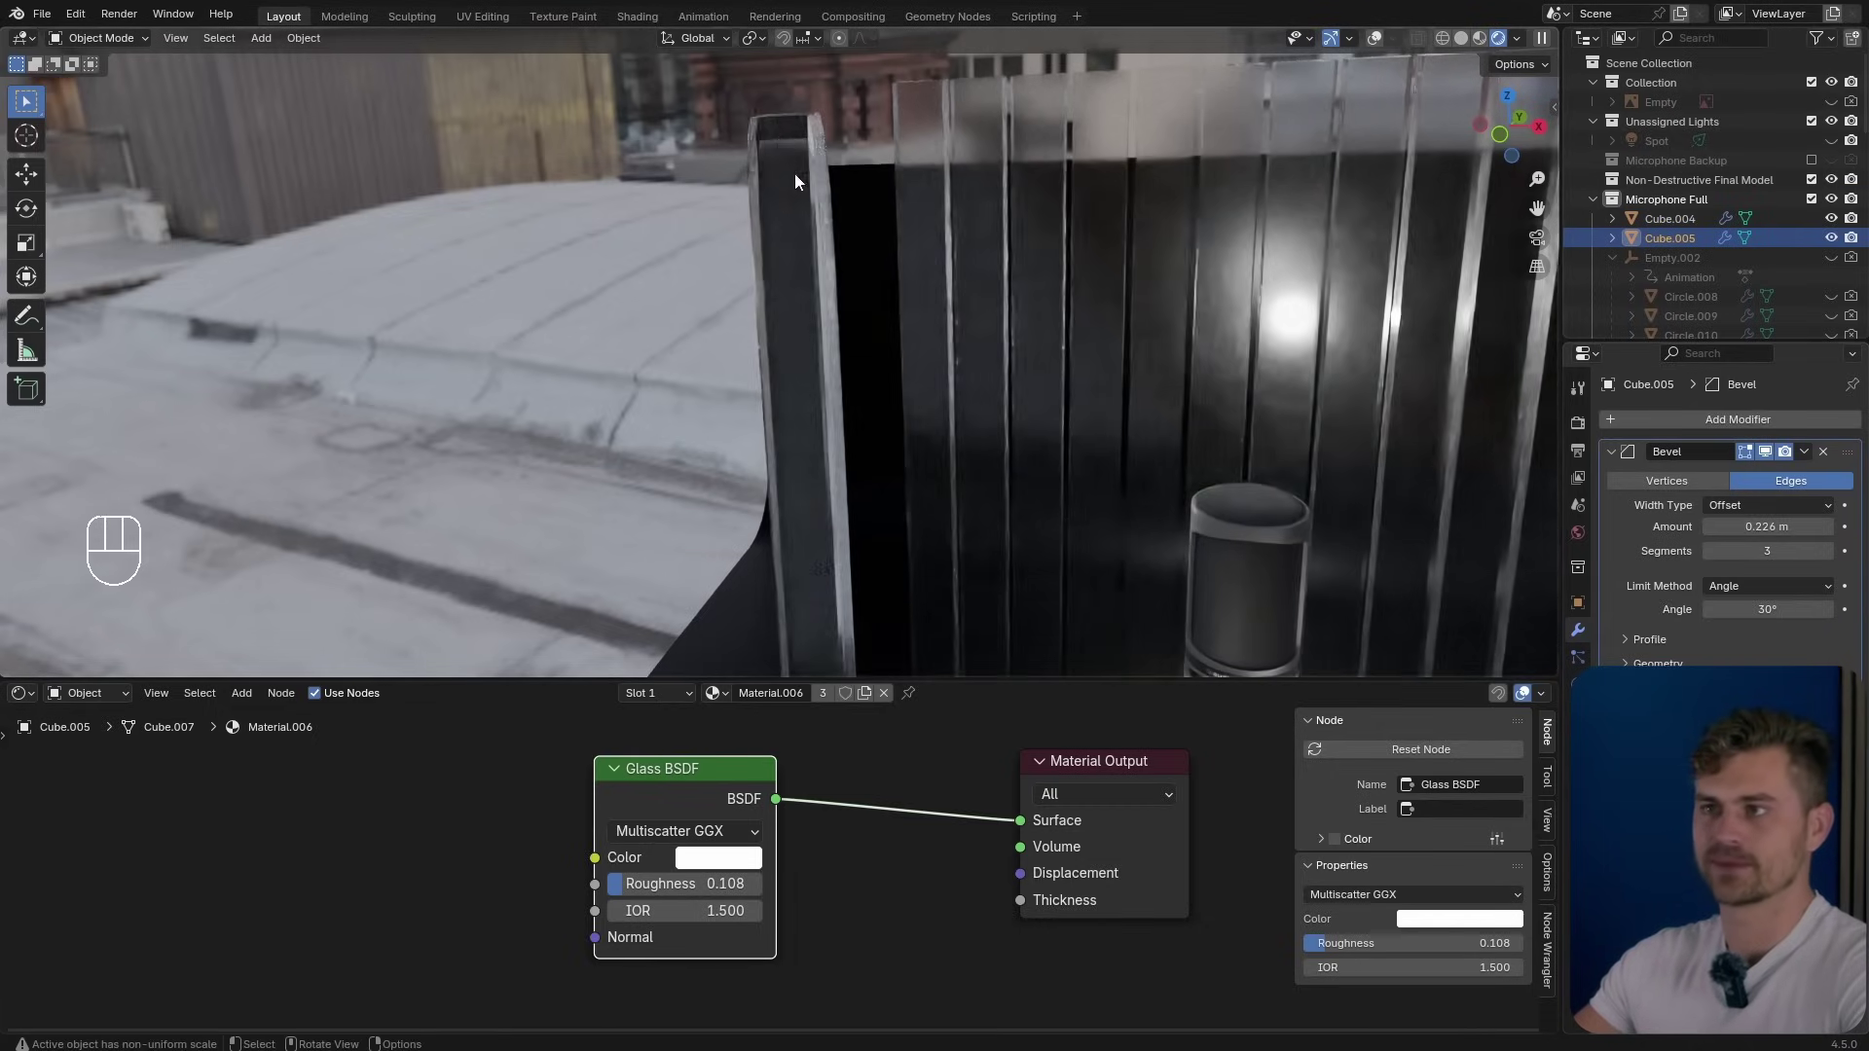
key("a")
key("g")
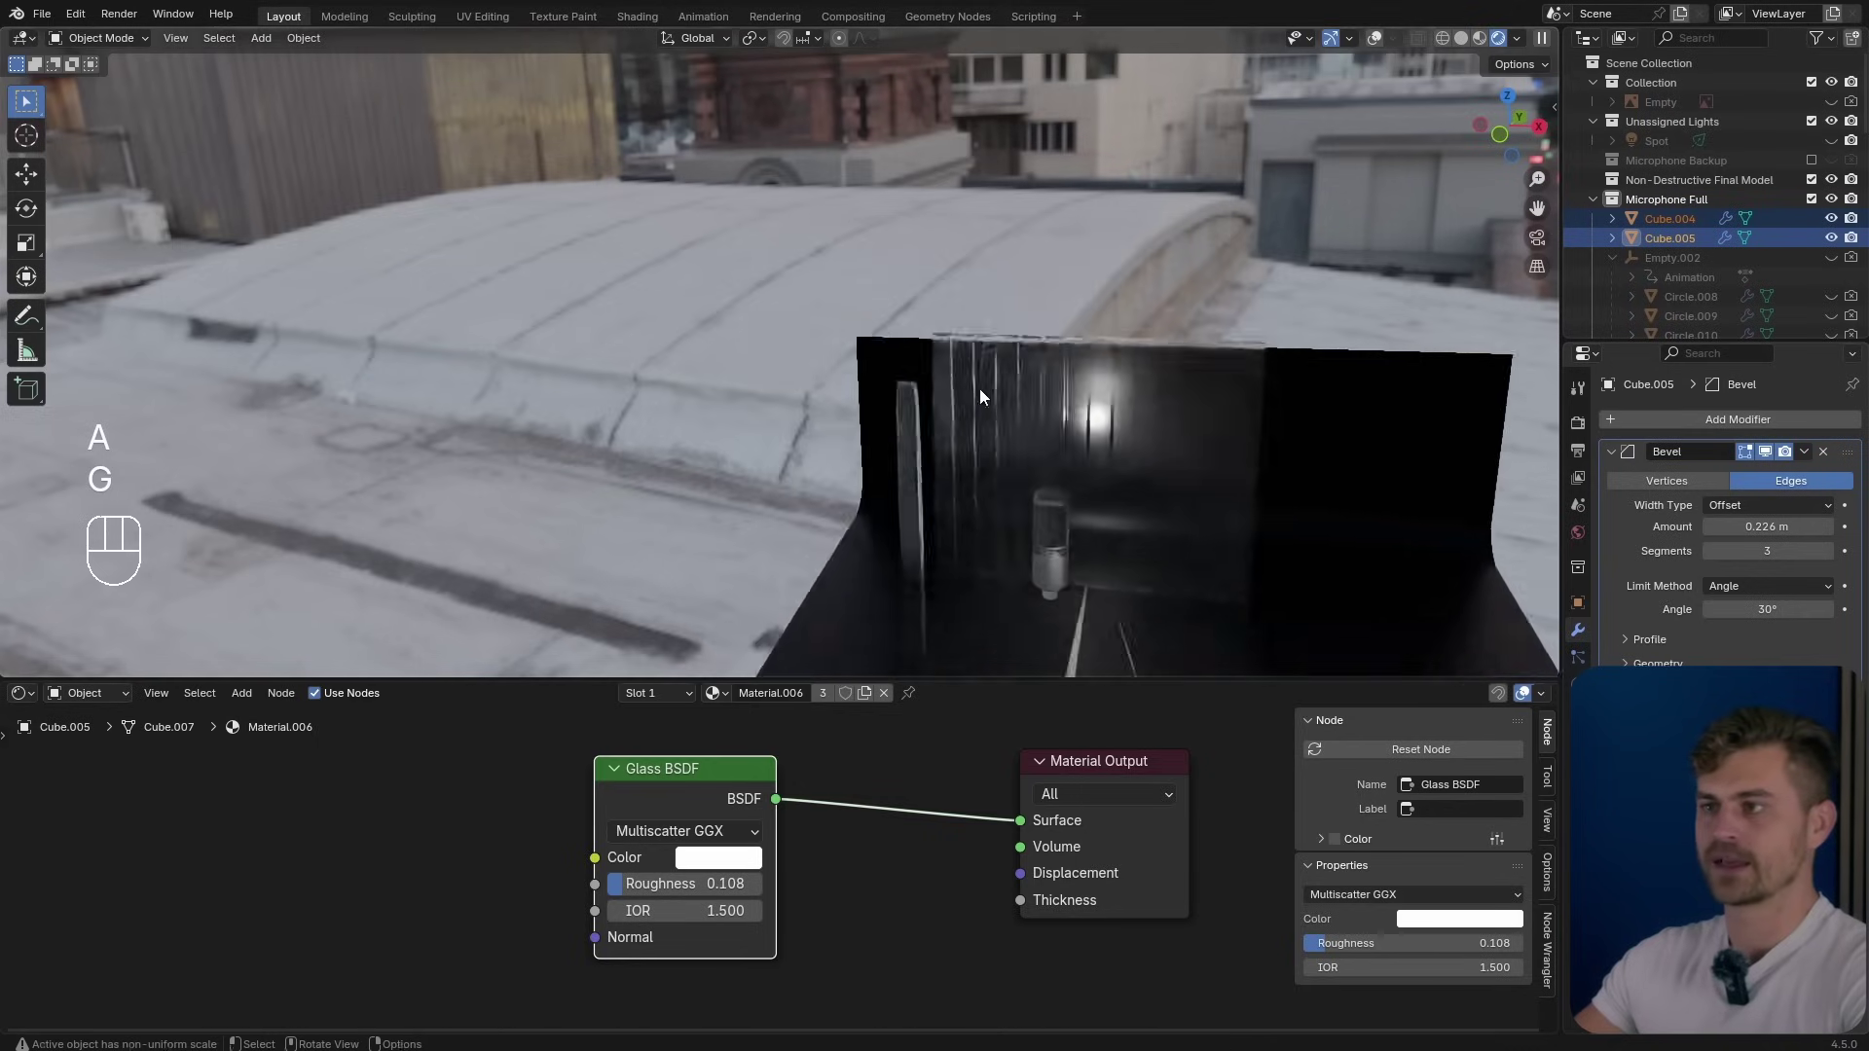
right_click(755, 308)
Move the bevelled glass panel into the camera's foreground, low beside the microphone's base, including a shift of about -2.24 m along Y.
key("g")
left_click(925, 471)
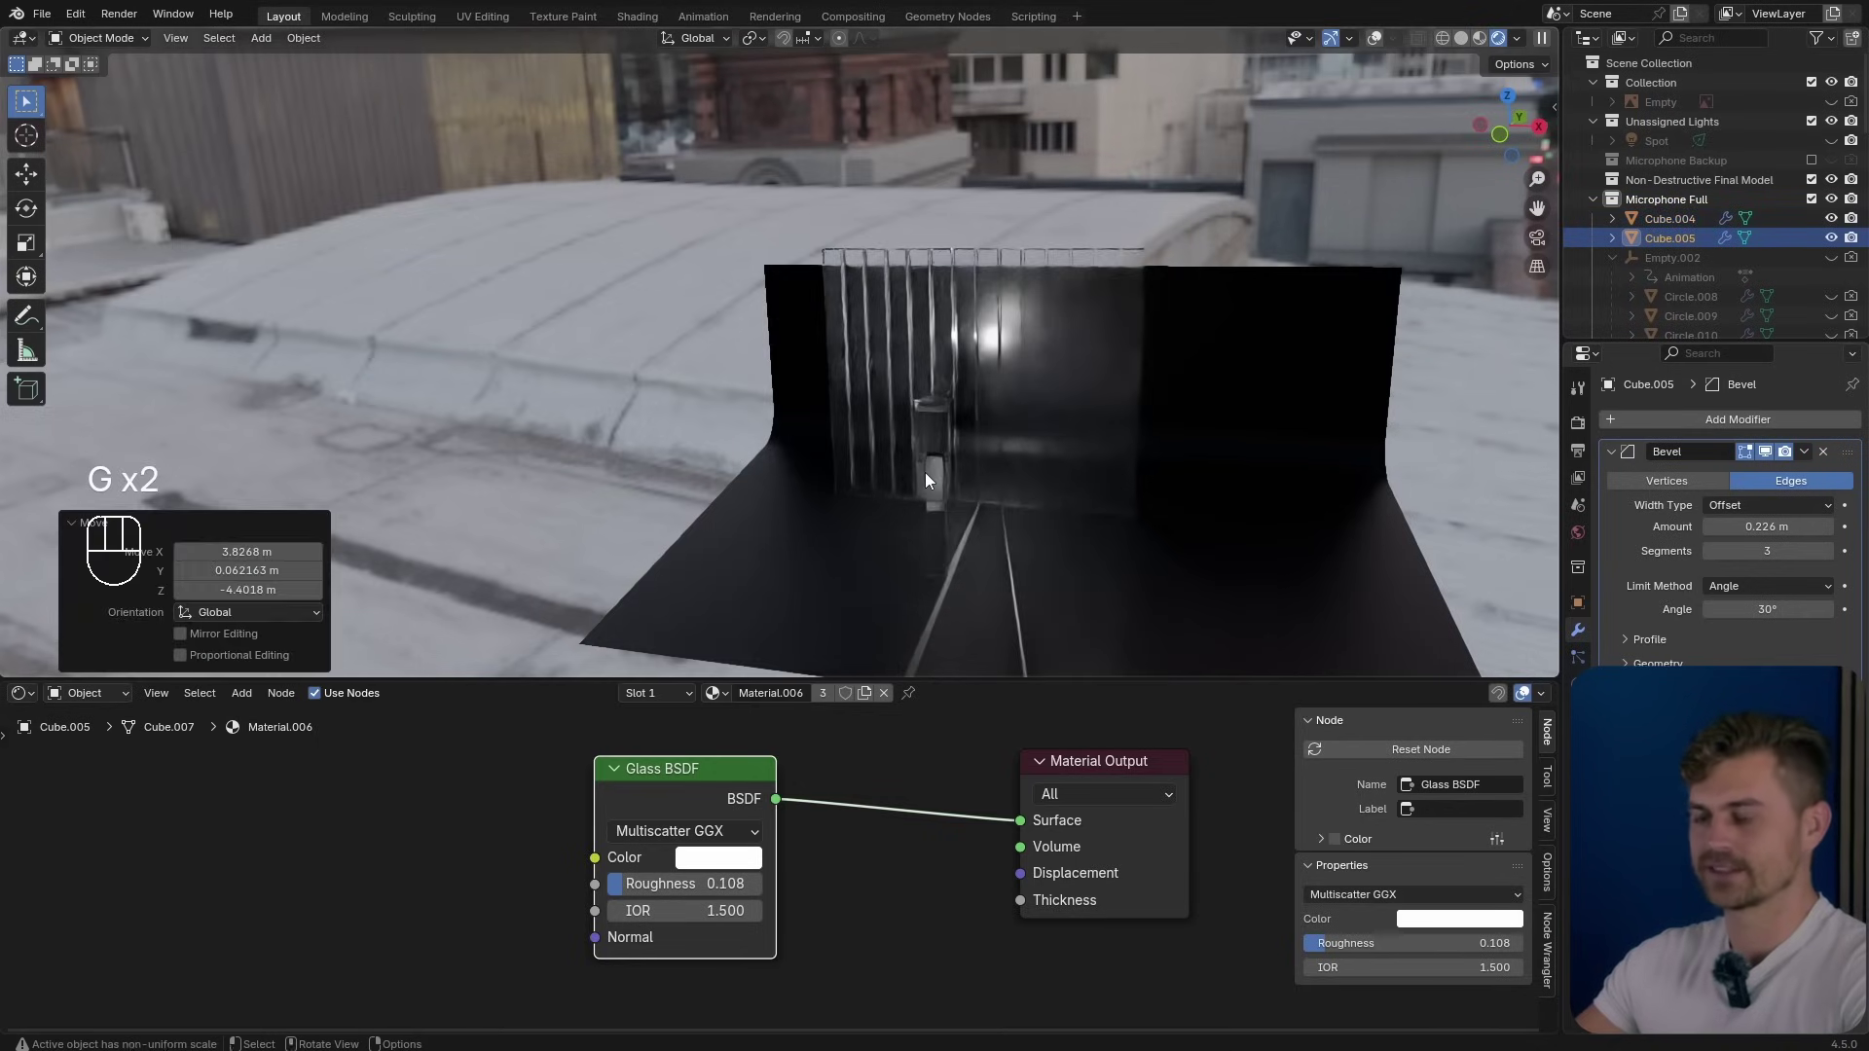
key("KP_0")
key("g")
key("y")
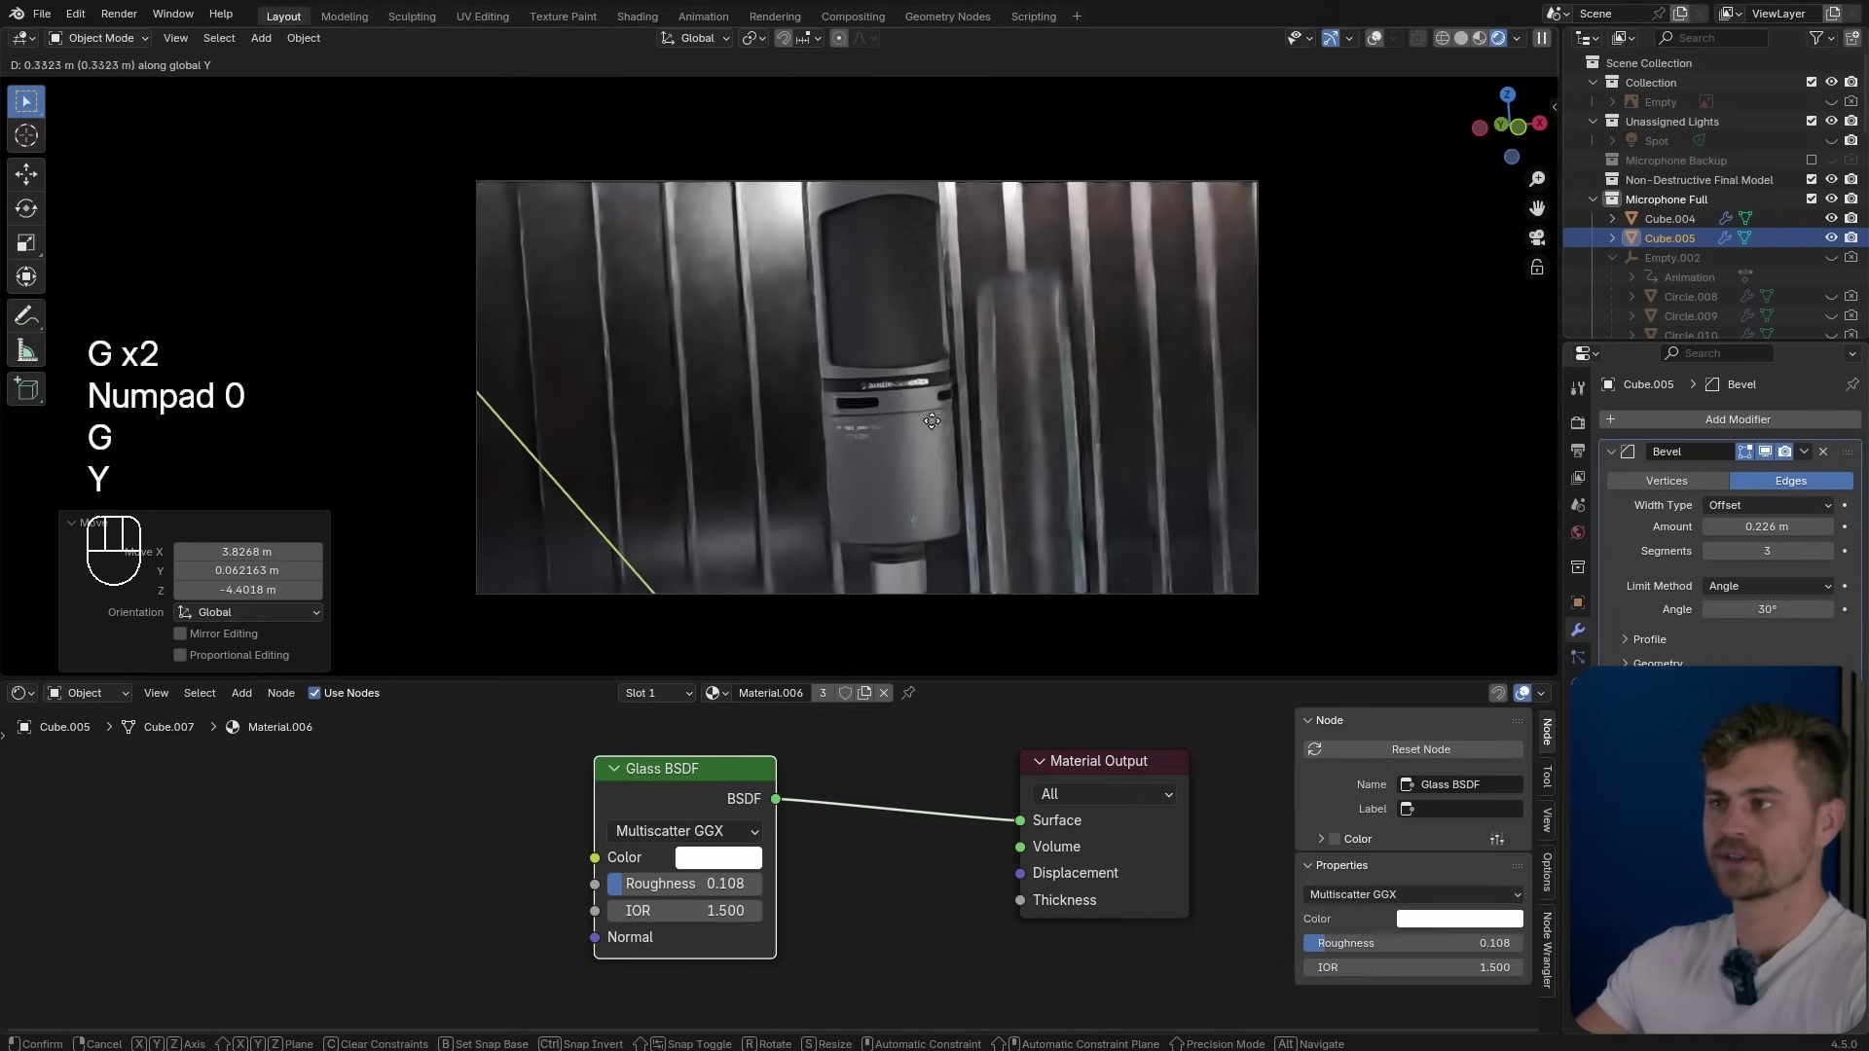
left_click(1057, 86)
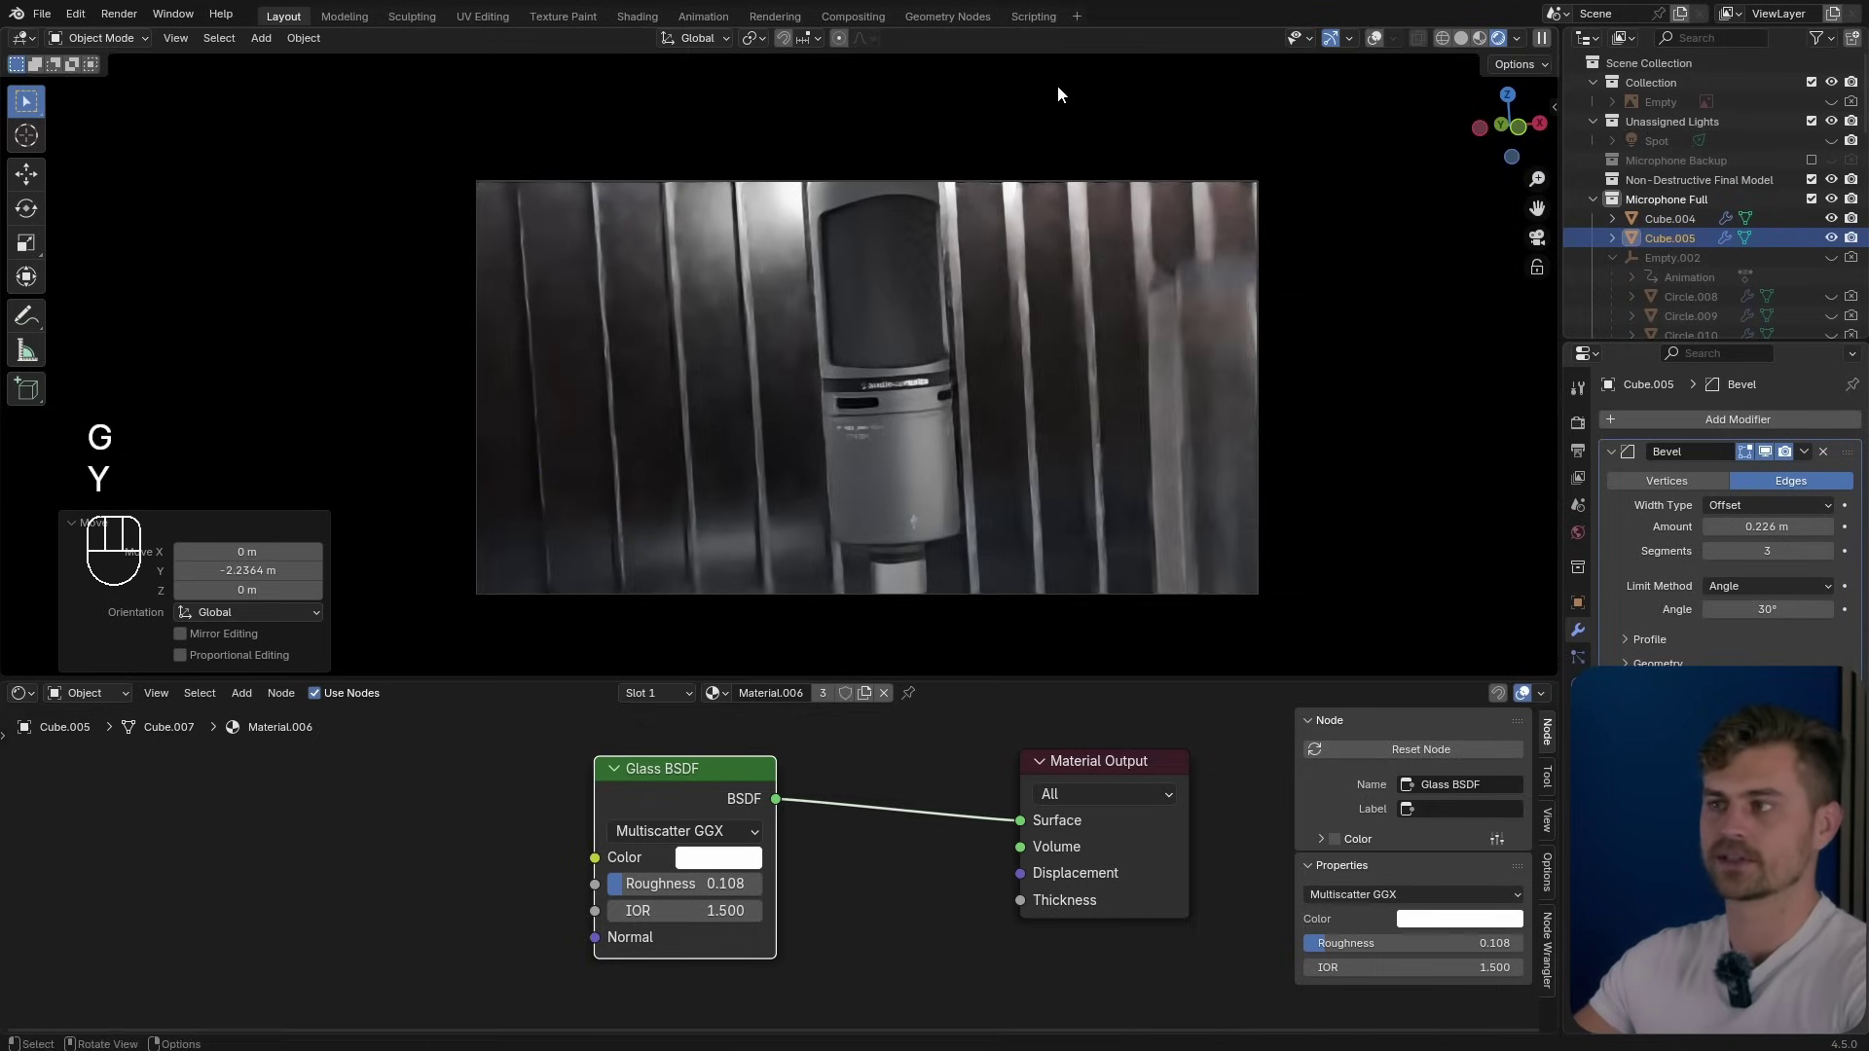
key("g")
left_click(878, 330)
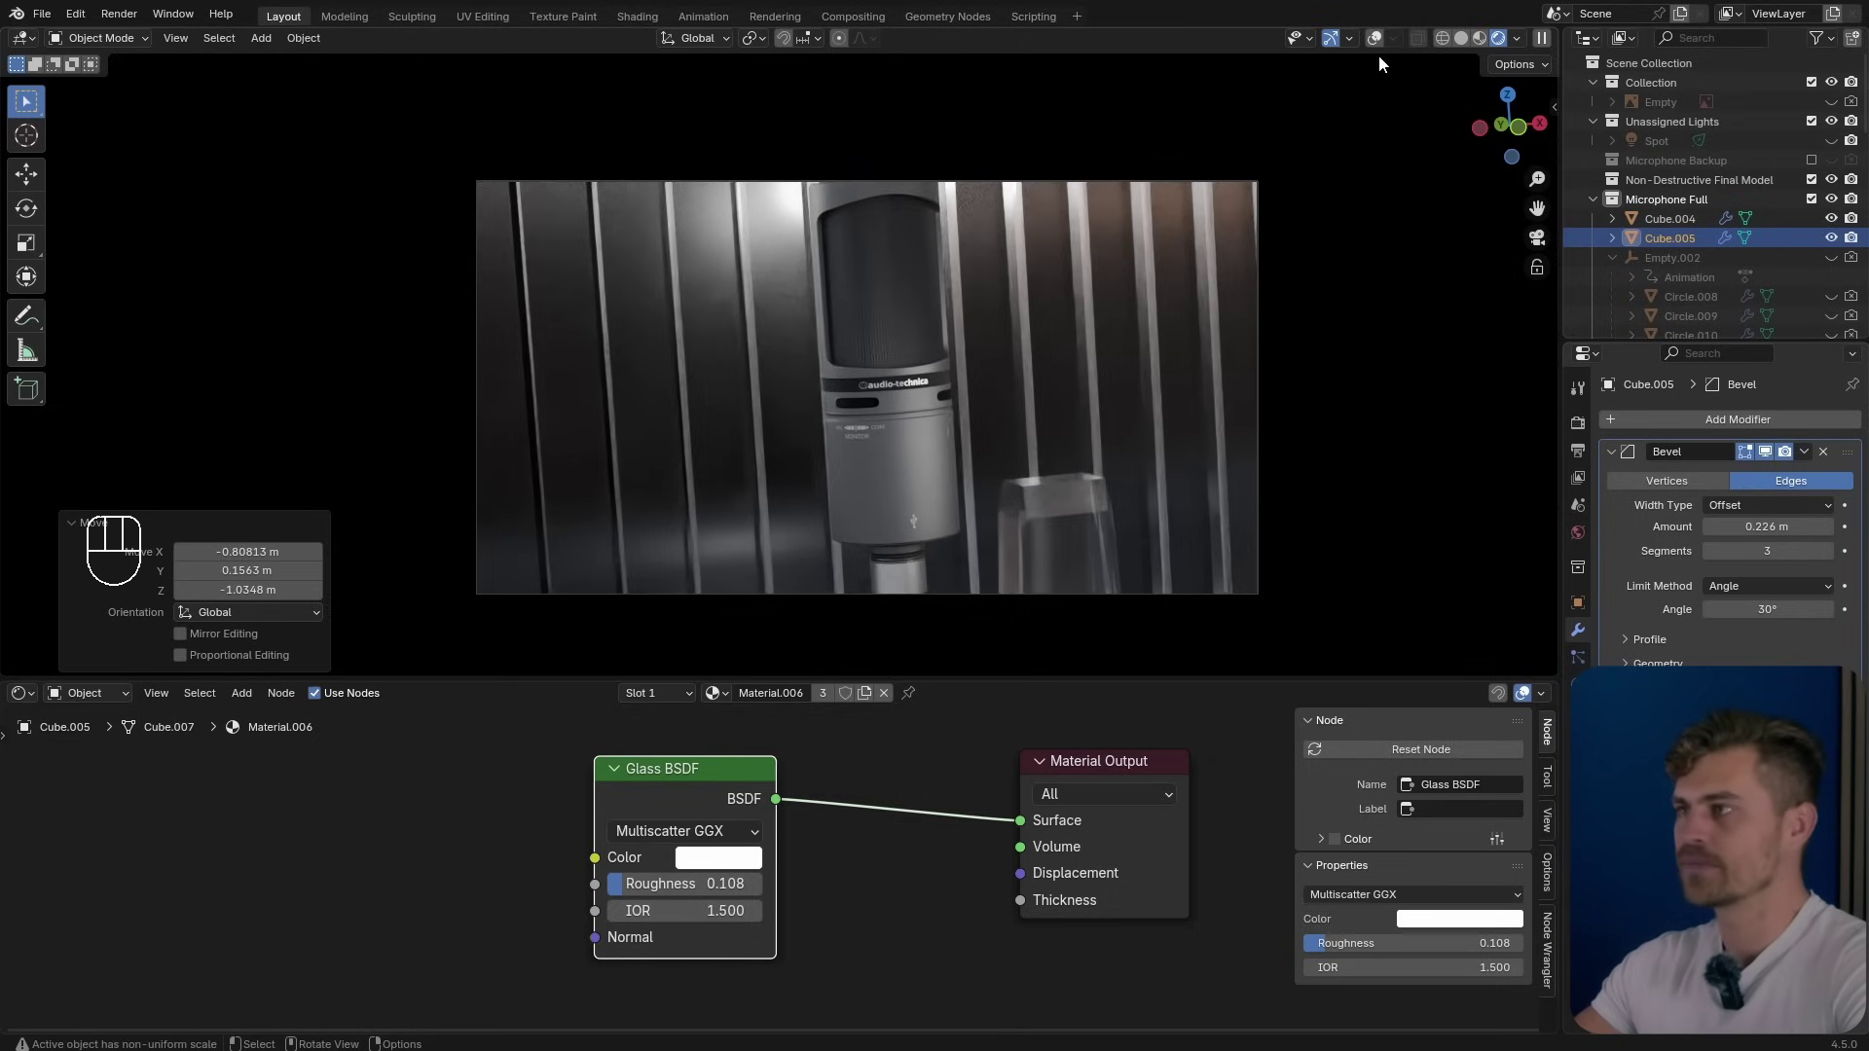
Show the viewport overlays again and enable Depth of Field on the camera.
key("shift+alt+z")
left_click(1224, 183)
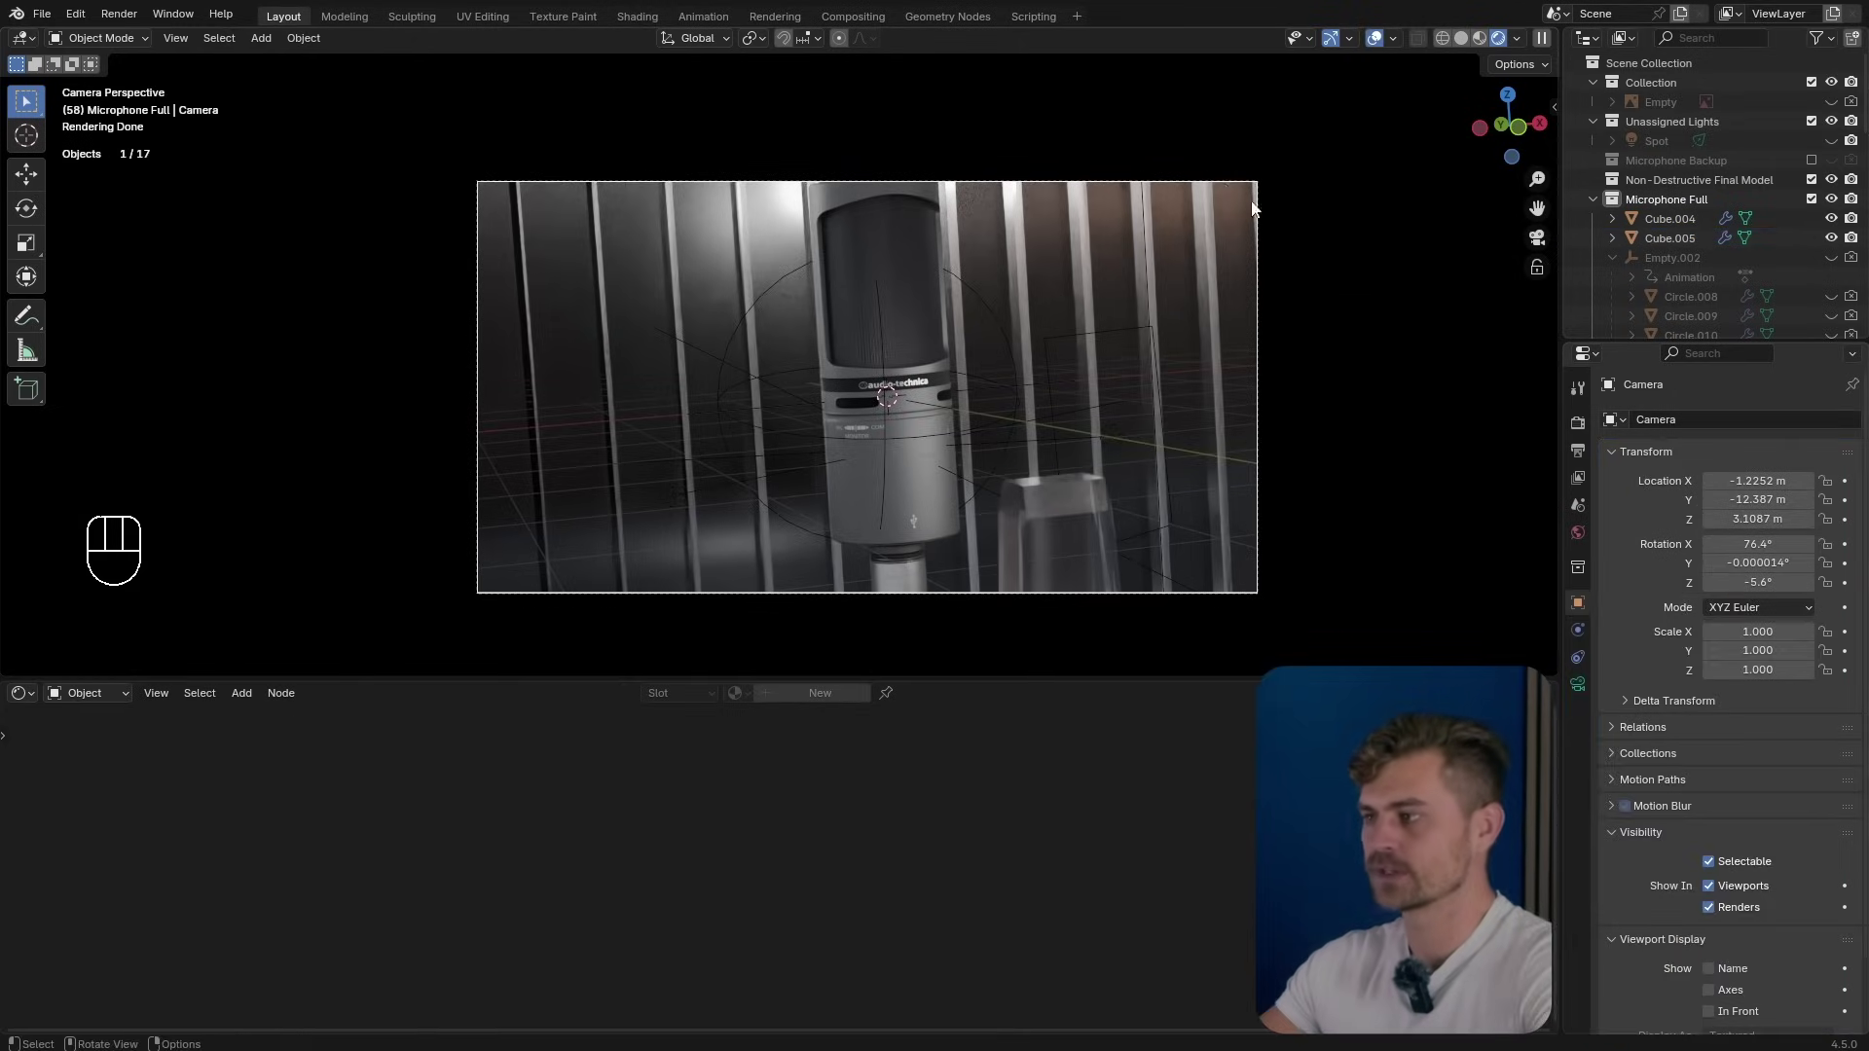
left_click(1578, 684)
scroll(1655, 660, "down", 5)
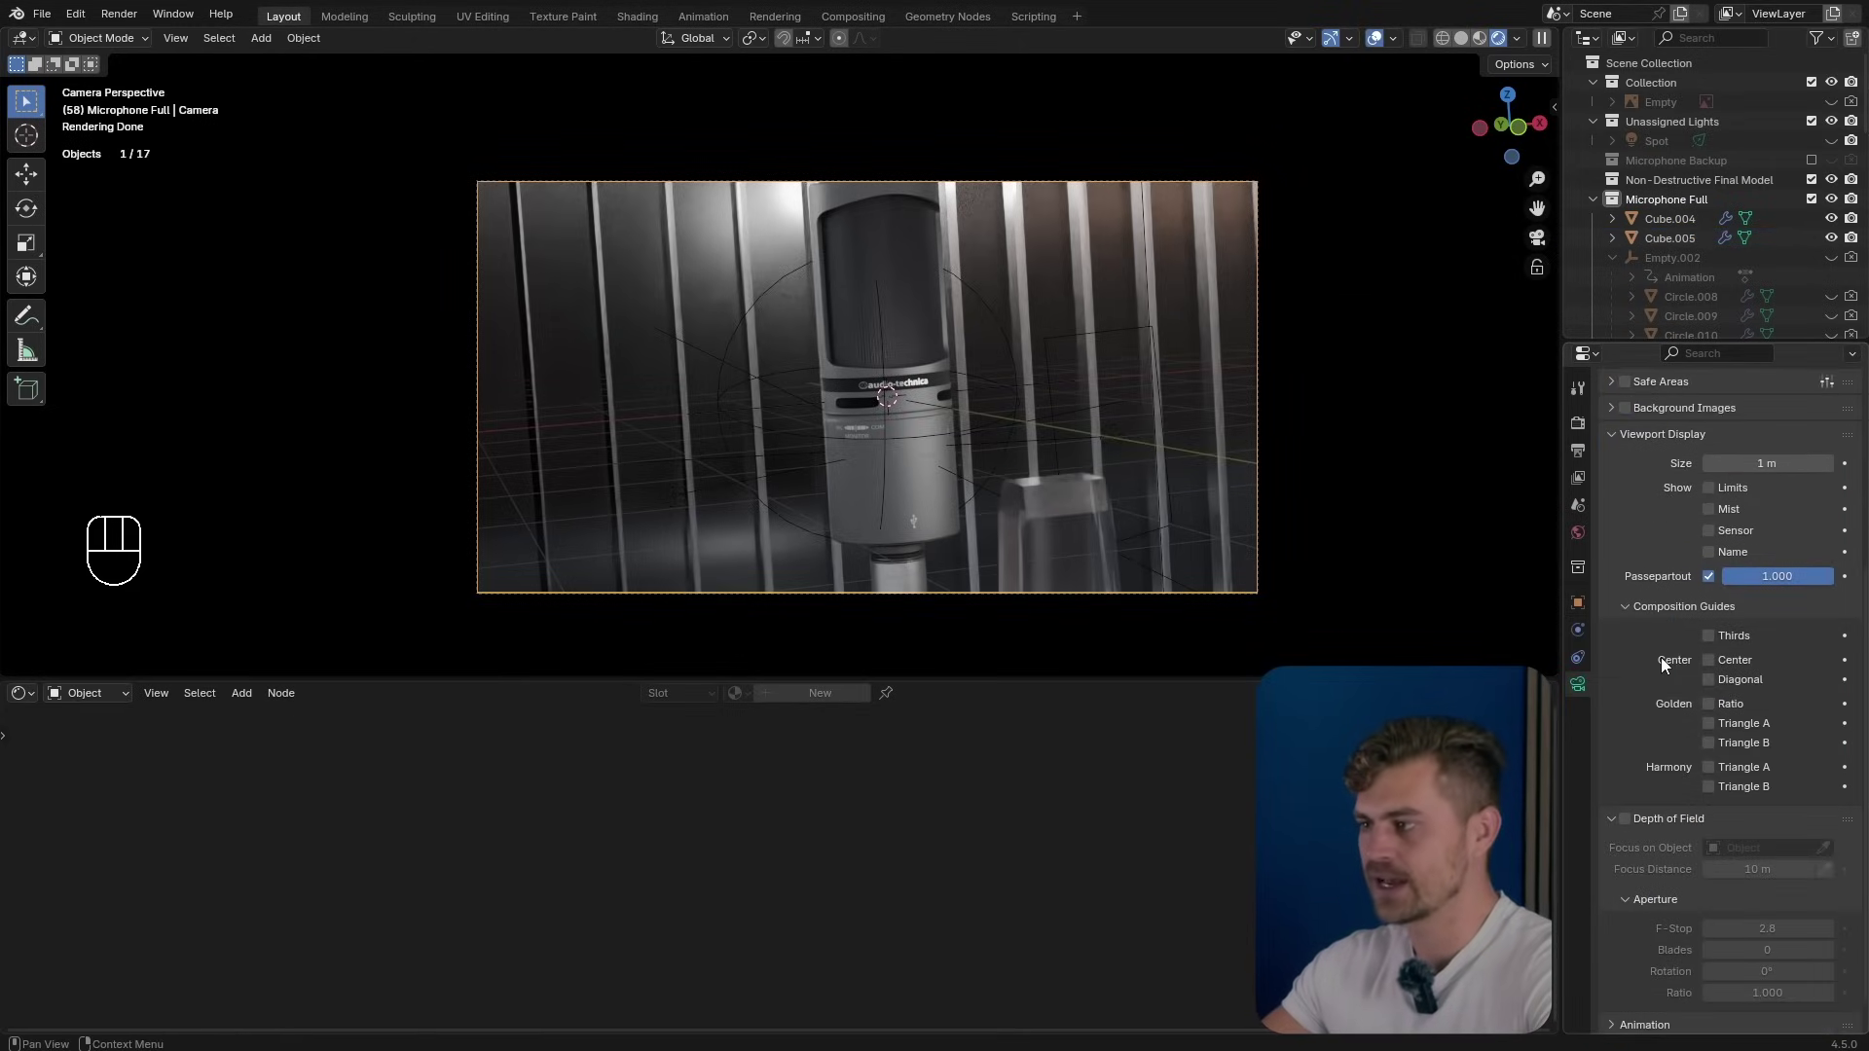
left_click(1624, 787)
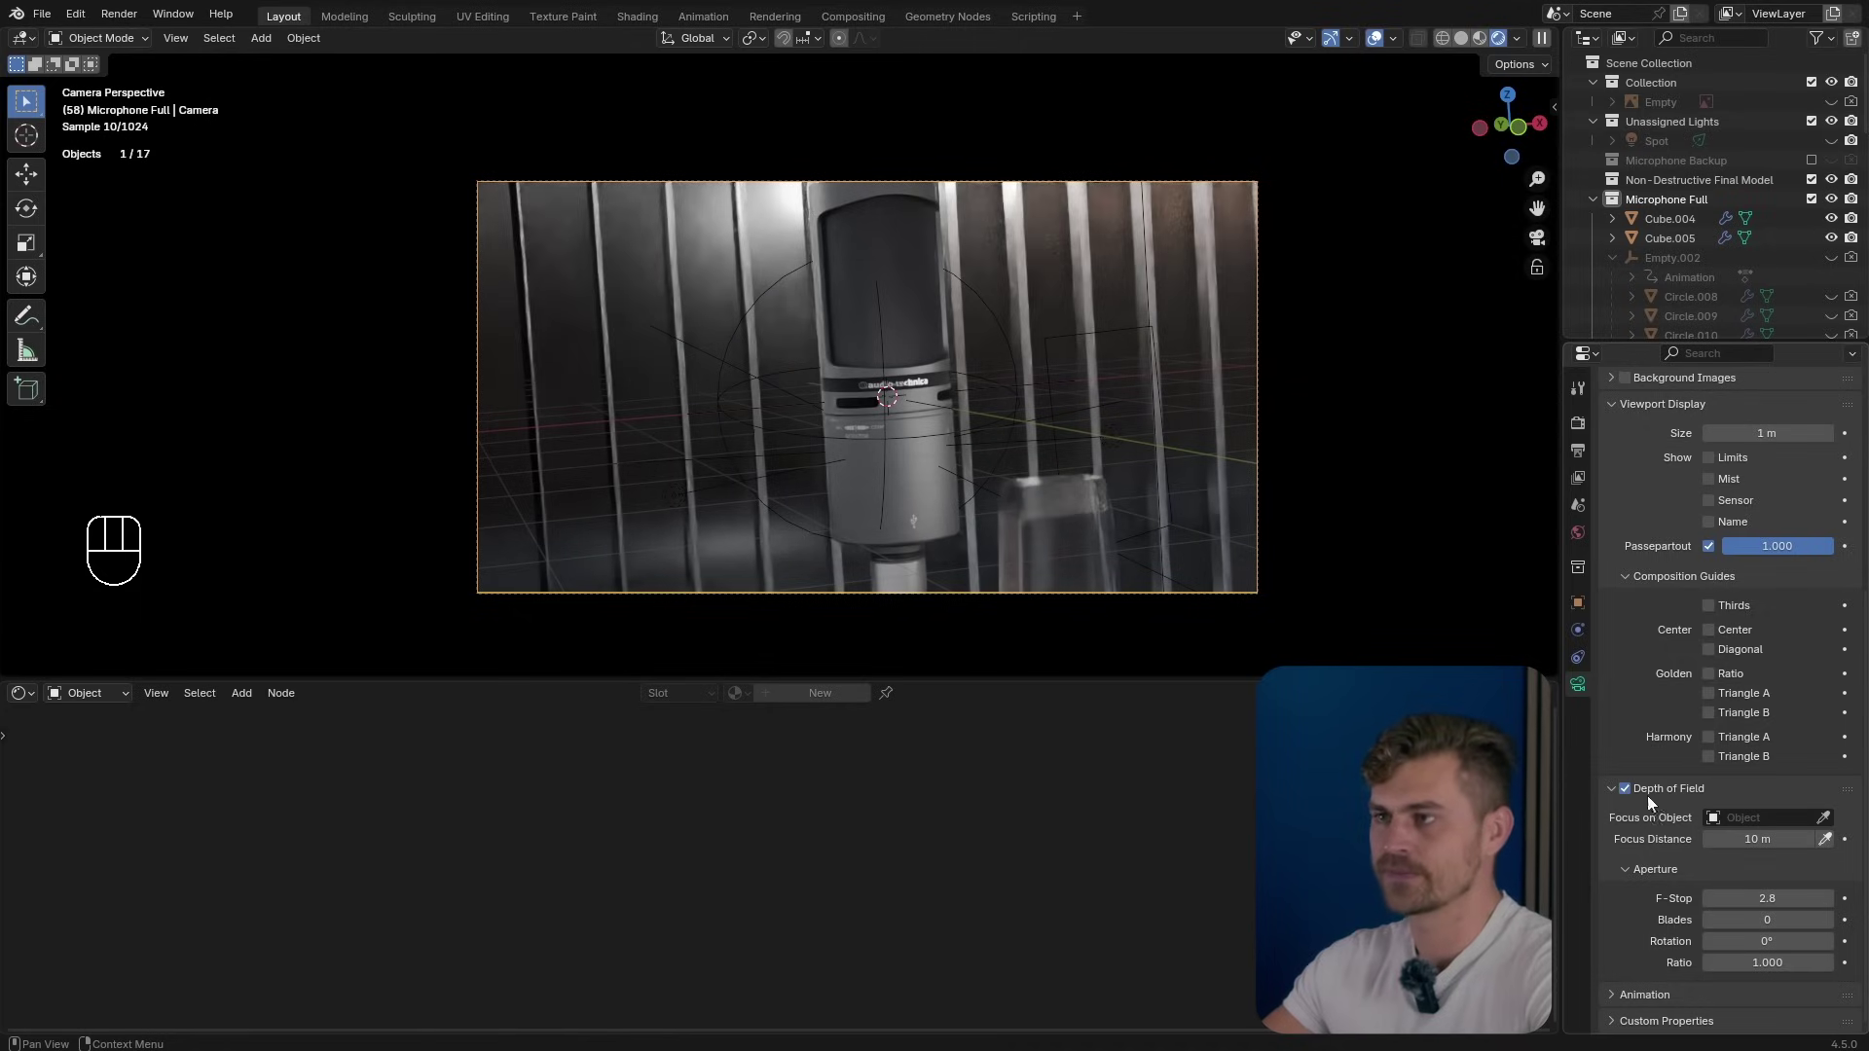
Add an Arrows empty at the world origin inside the microphone.
scroll(936, 476, "up", 2)
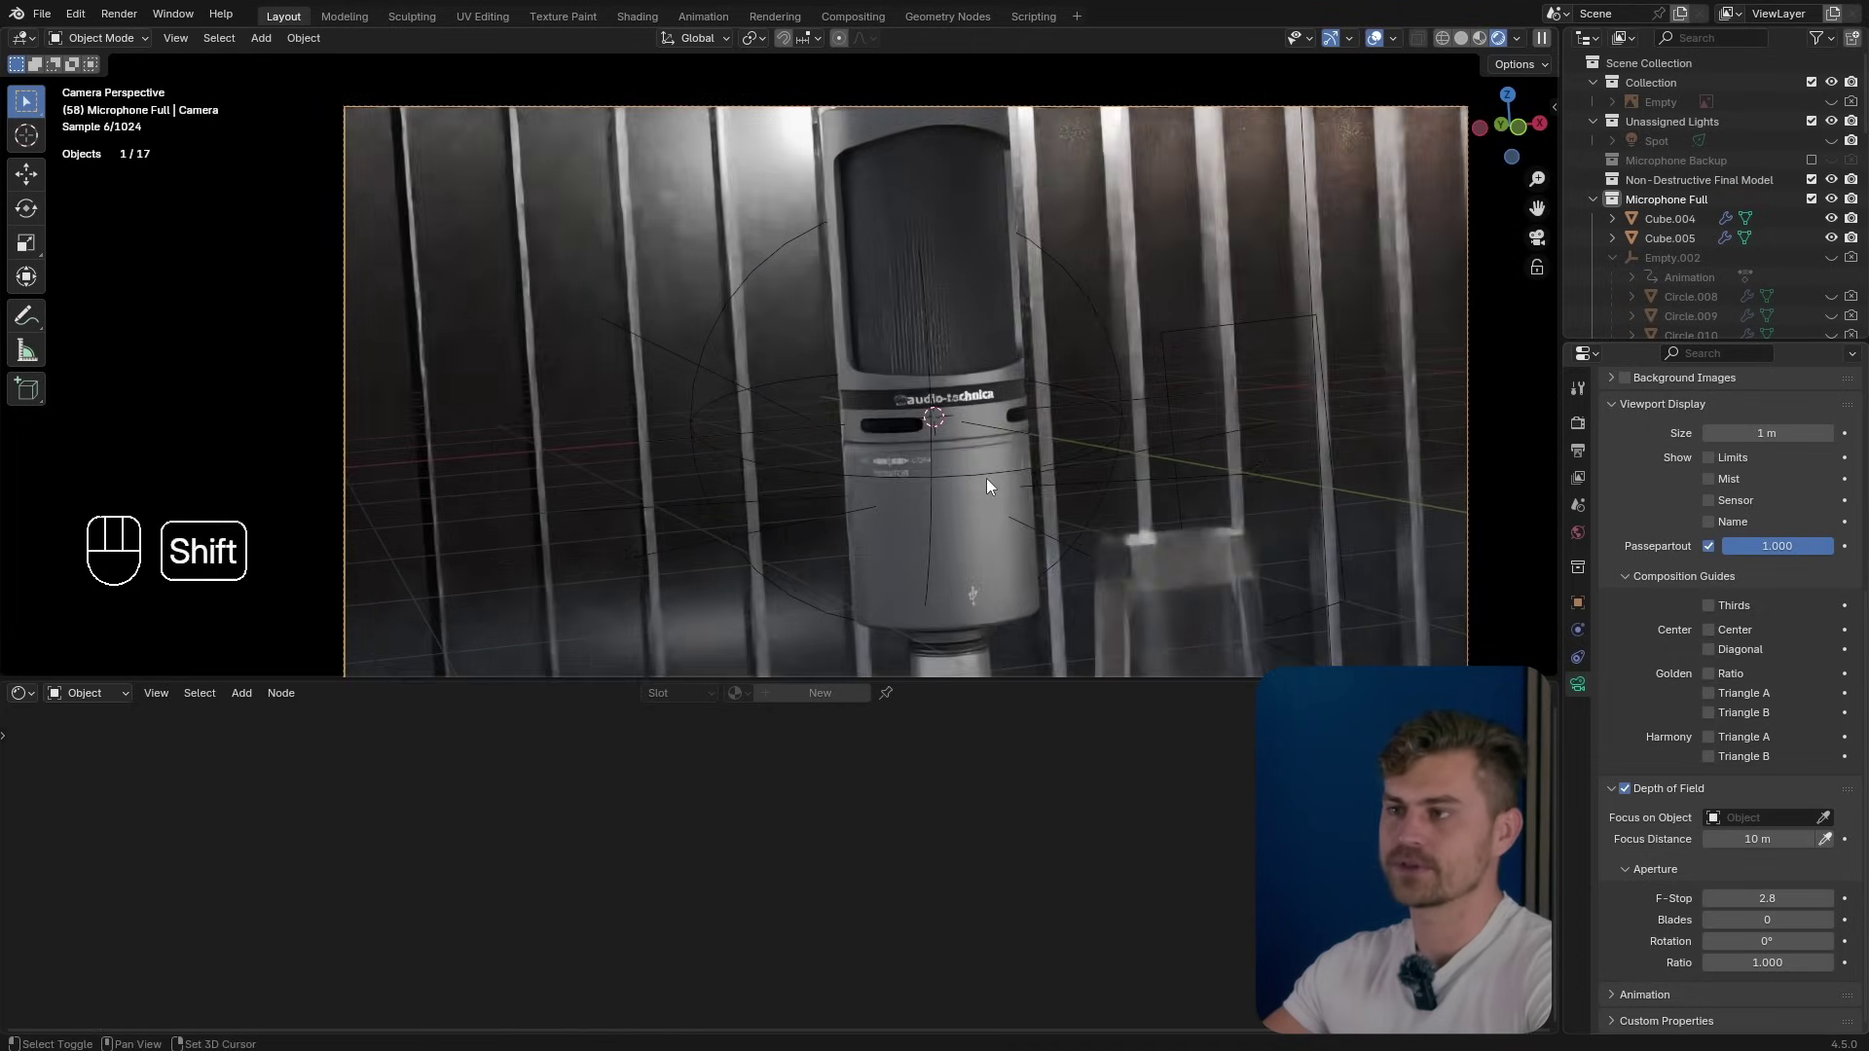
middle_click_drag(985, 477, 917, 416, "shift")
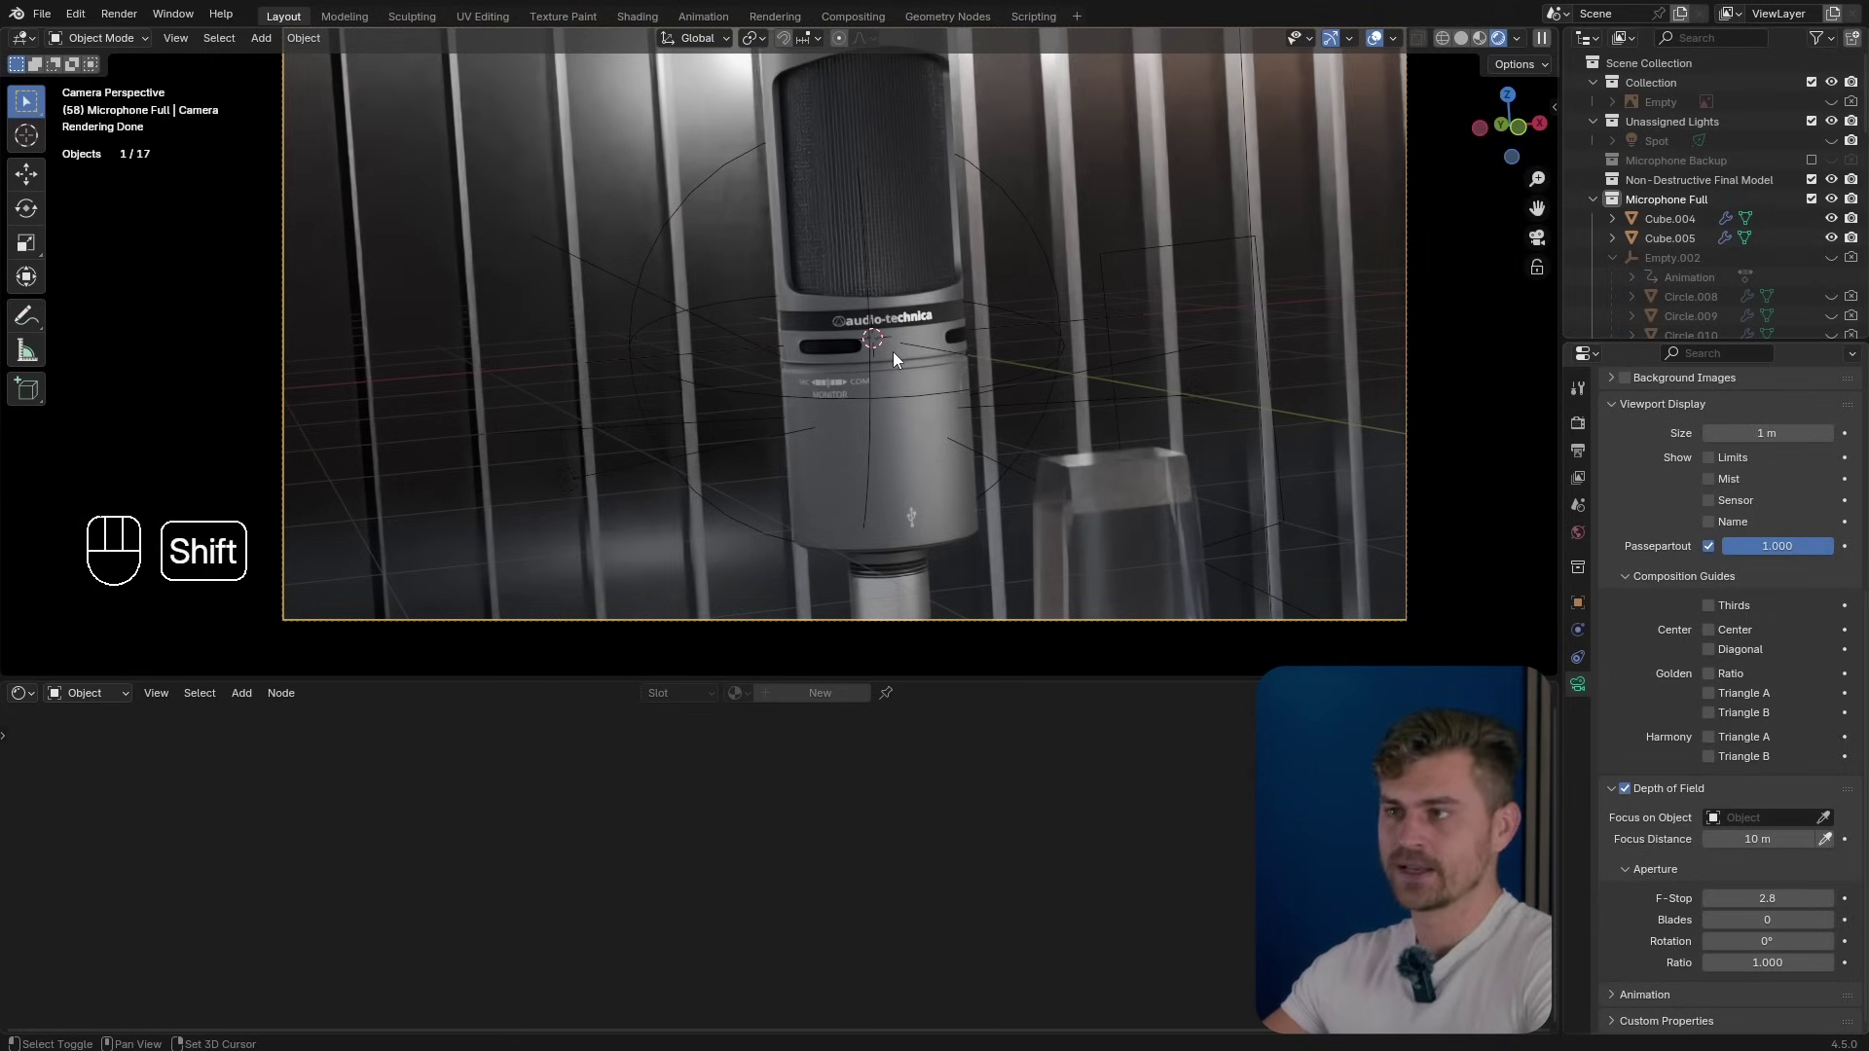
key("shift+a")
mouse_move(865, 309)
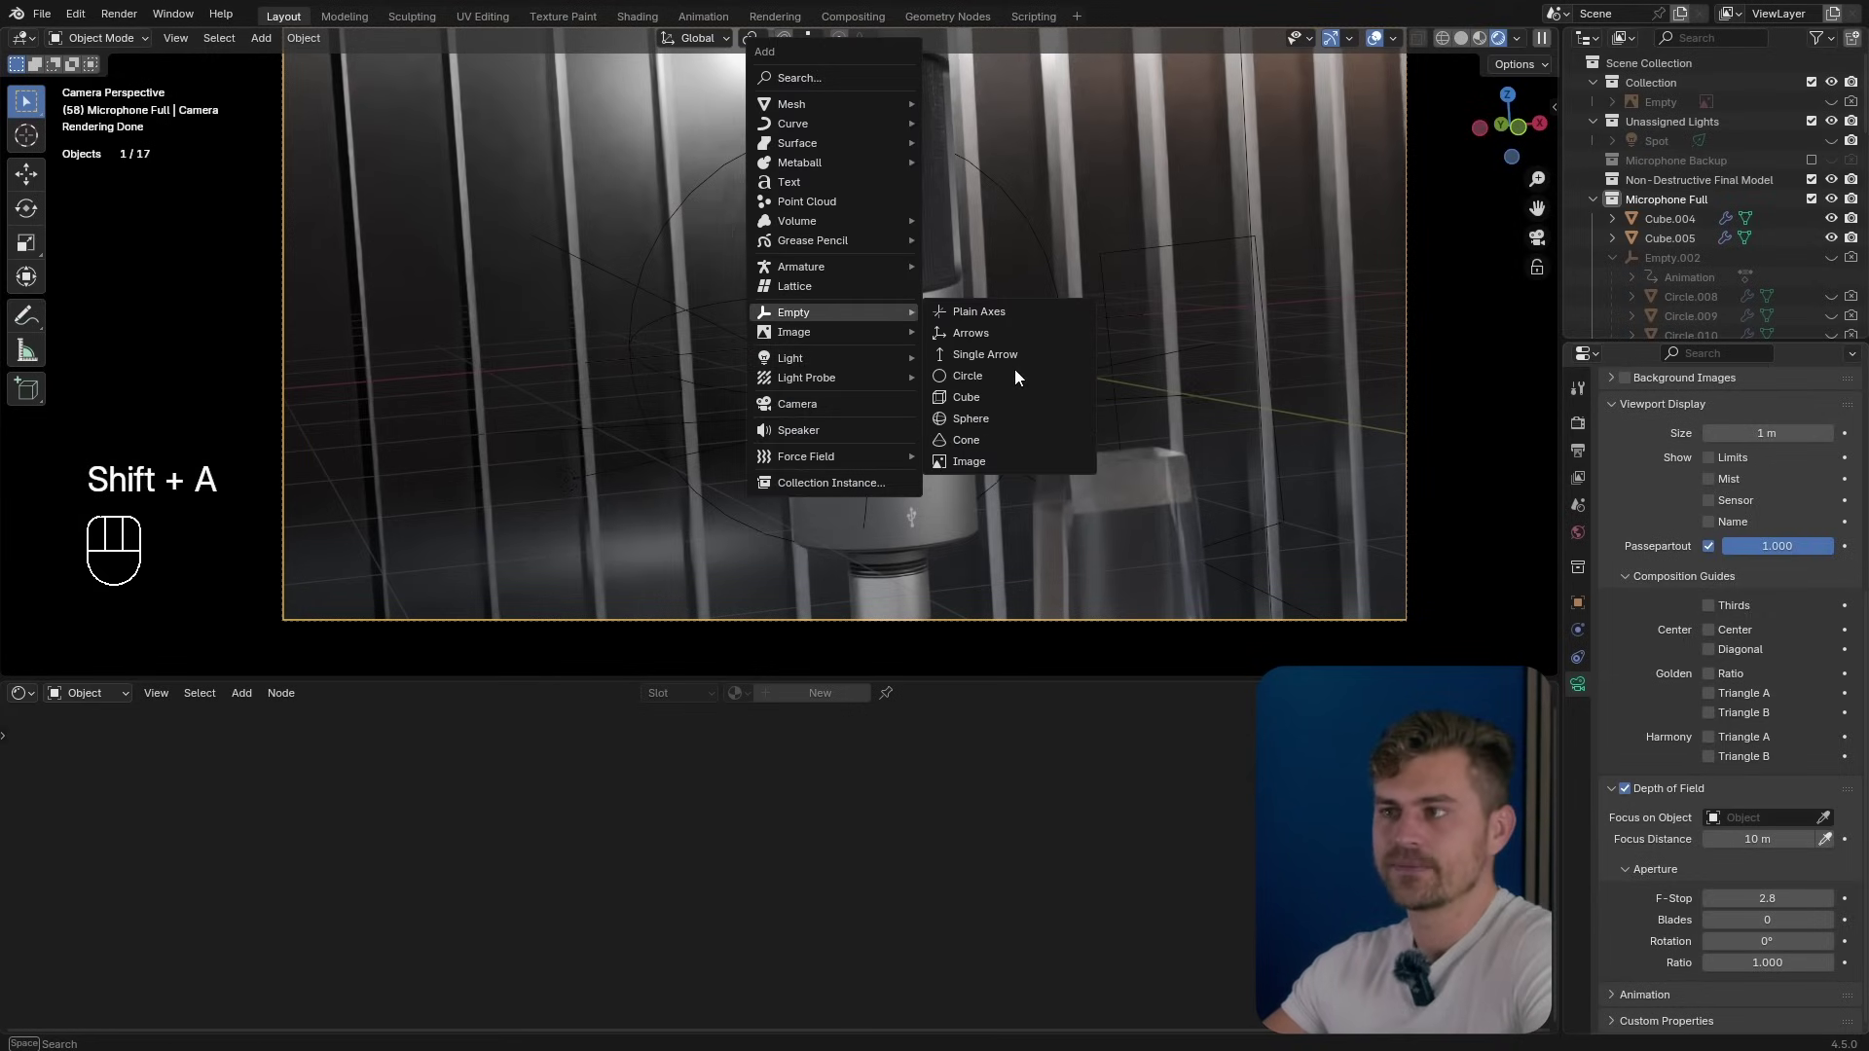
left_click(1007, 338)
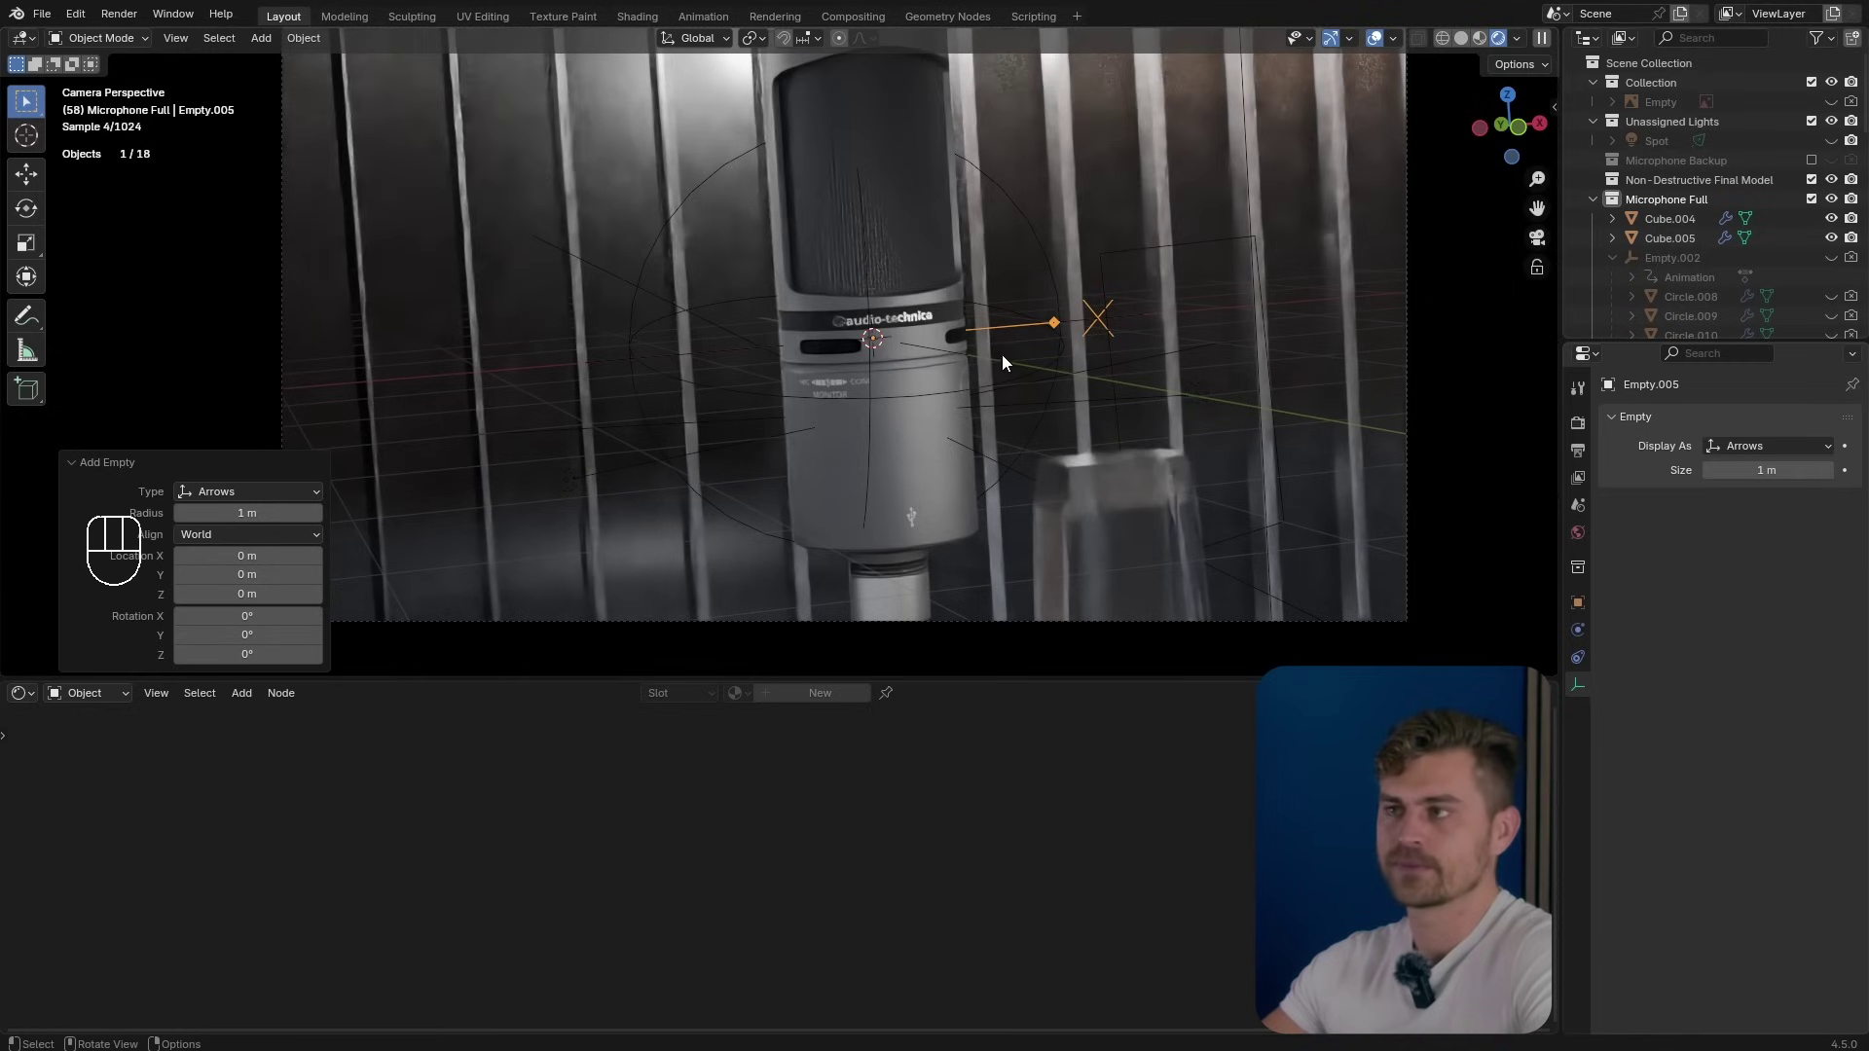
key("g")
left_click(1074, 328)
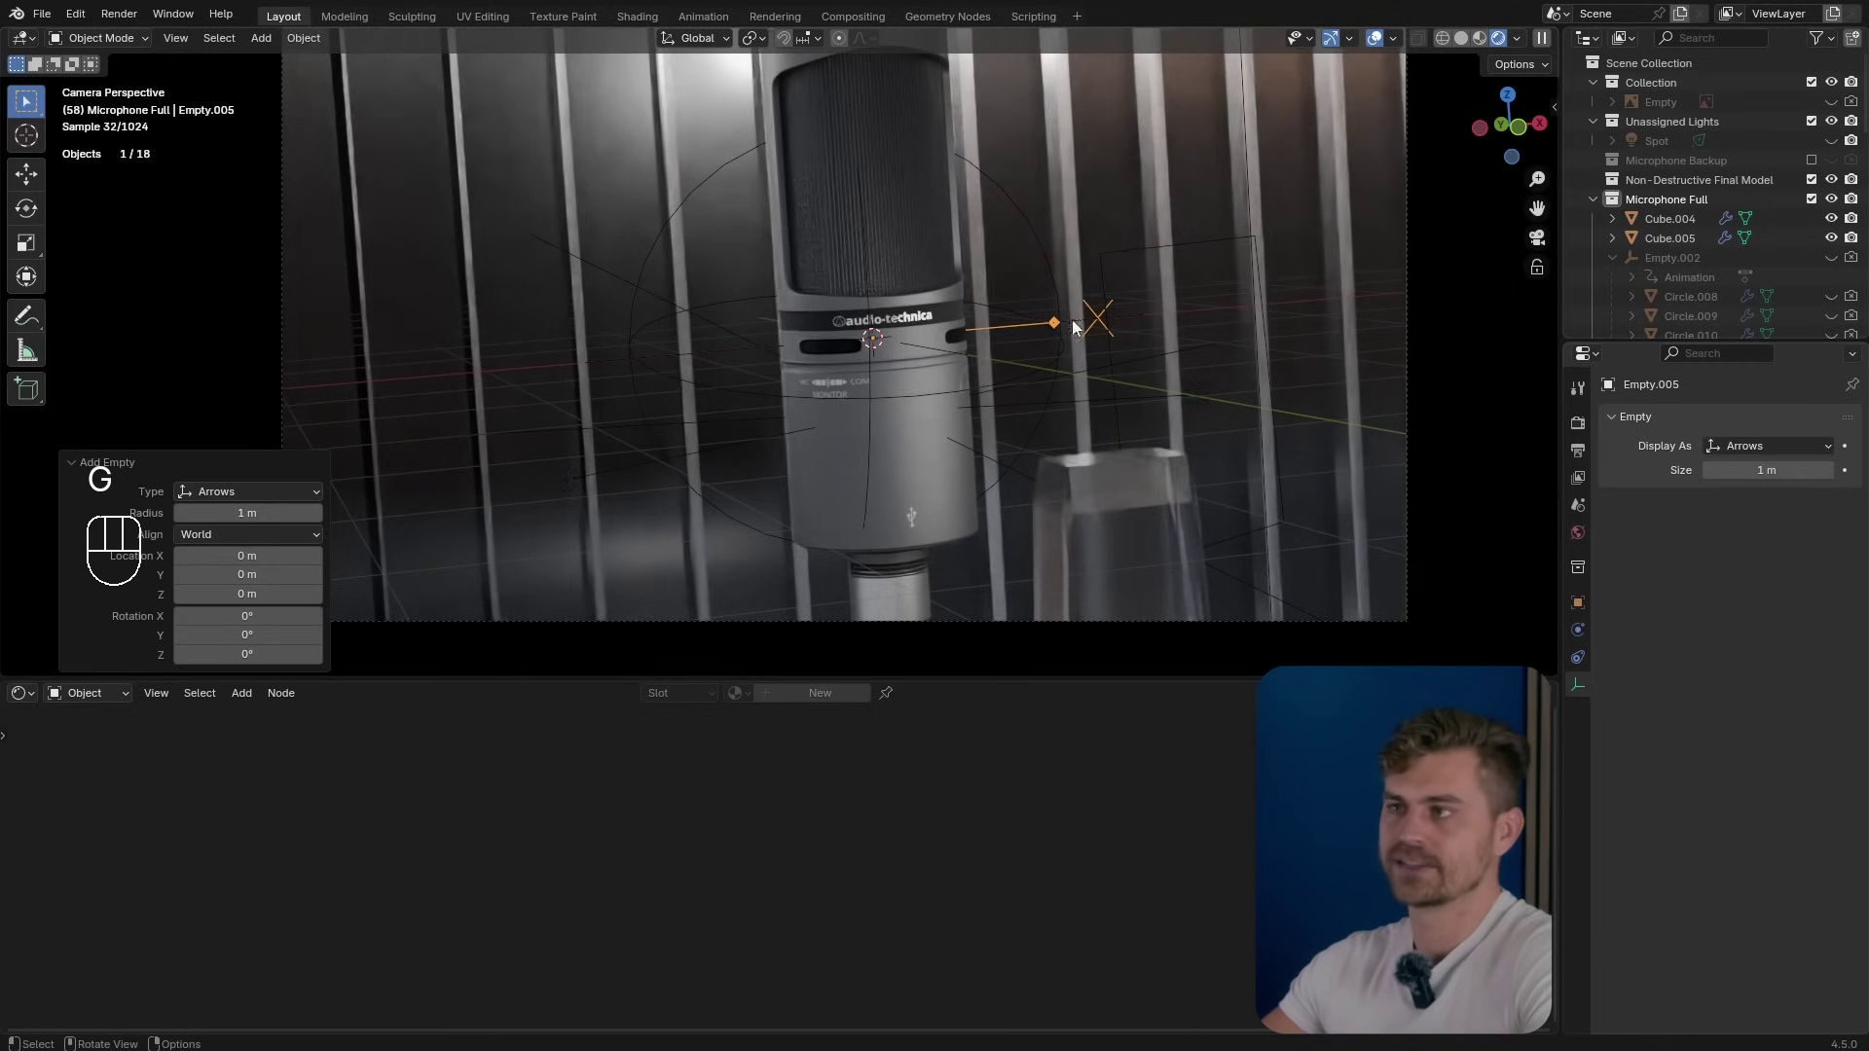
Assign the arrows empty as the camera's depth-of-field focus object.
left_click(1408, 339)
scroll(1742, 778, "down", 10)
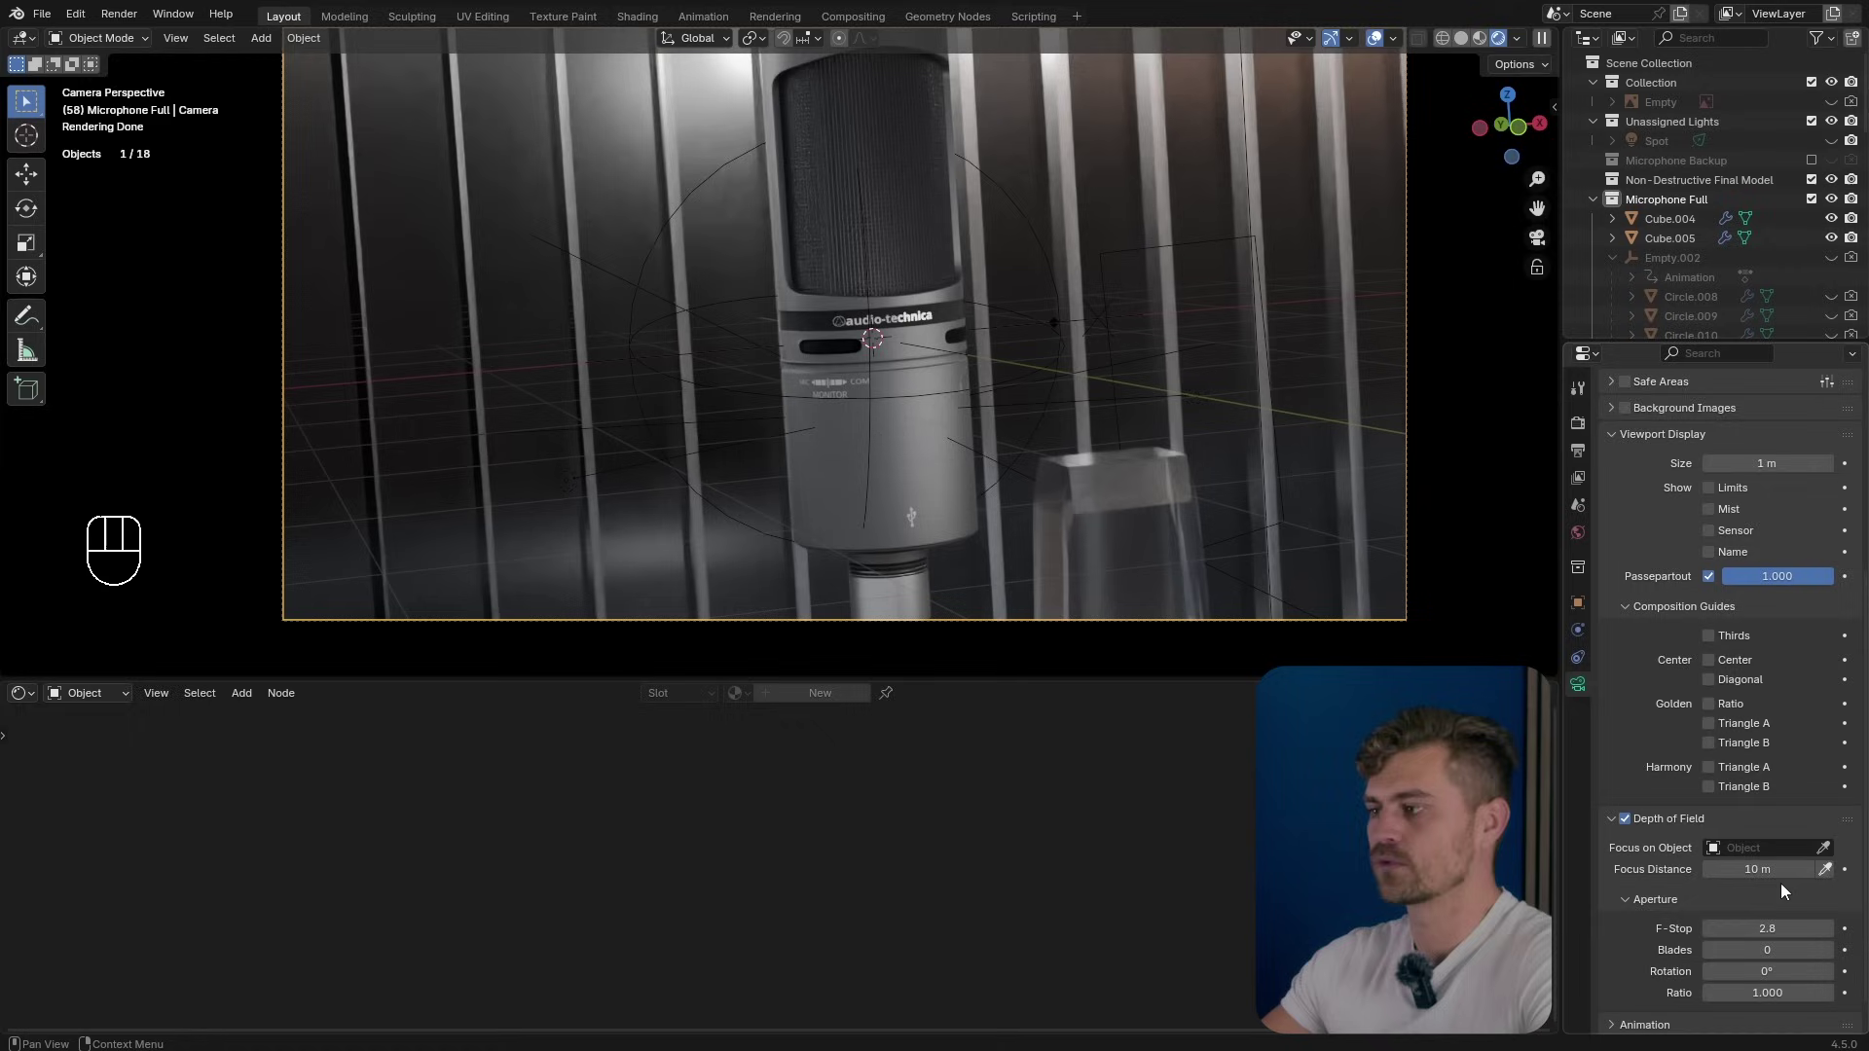
left_click(1824, 850)
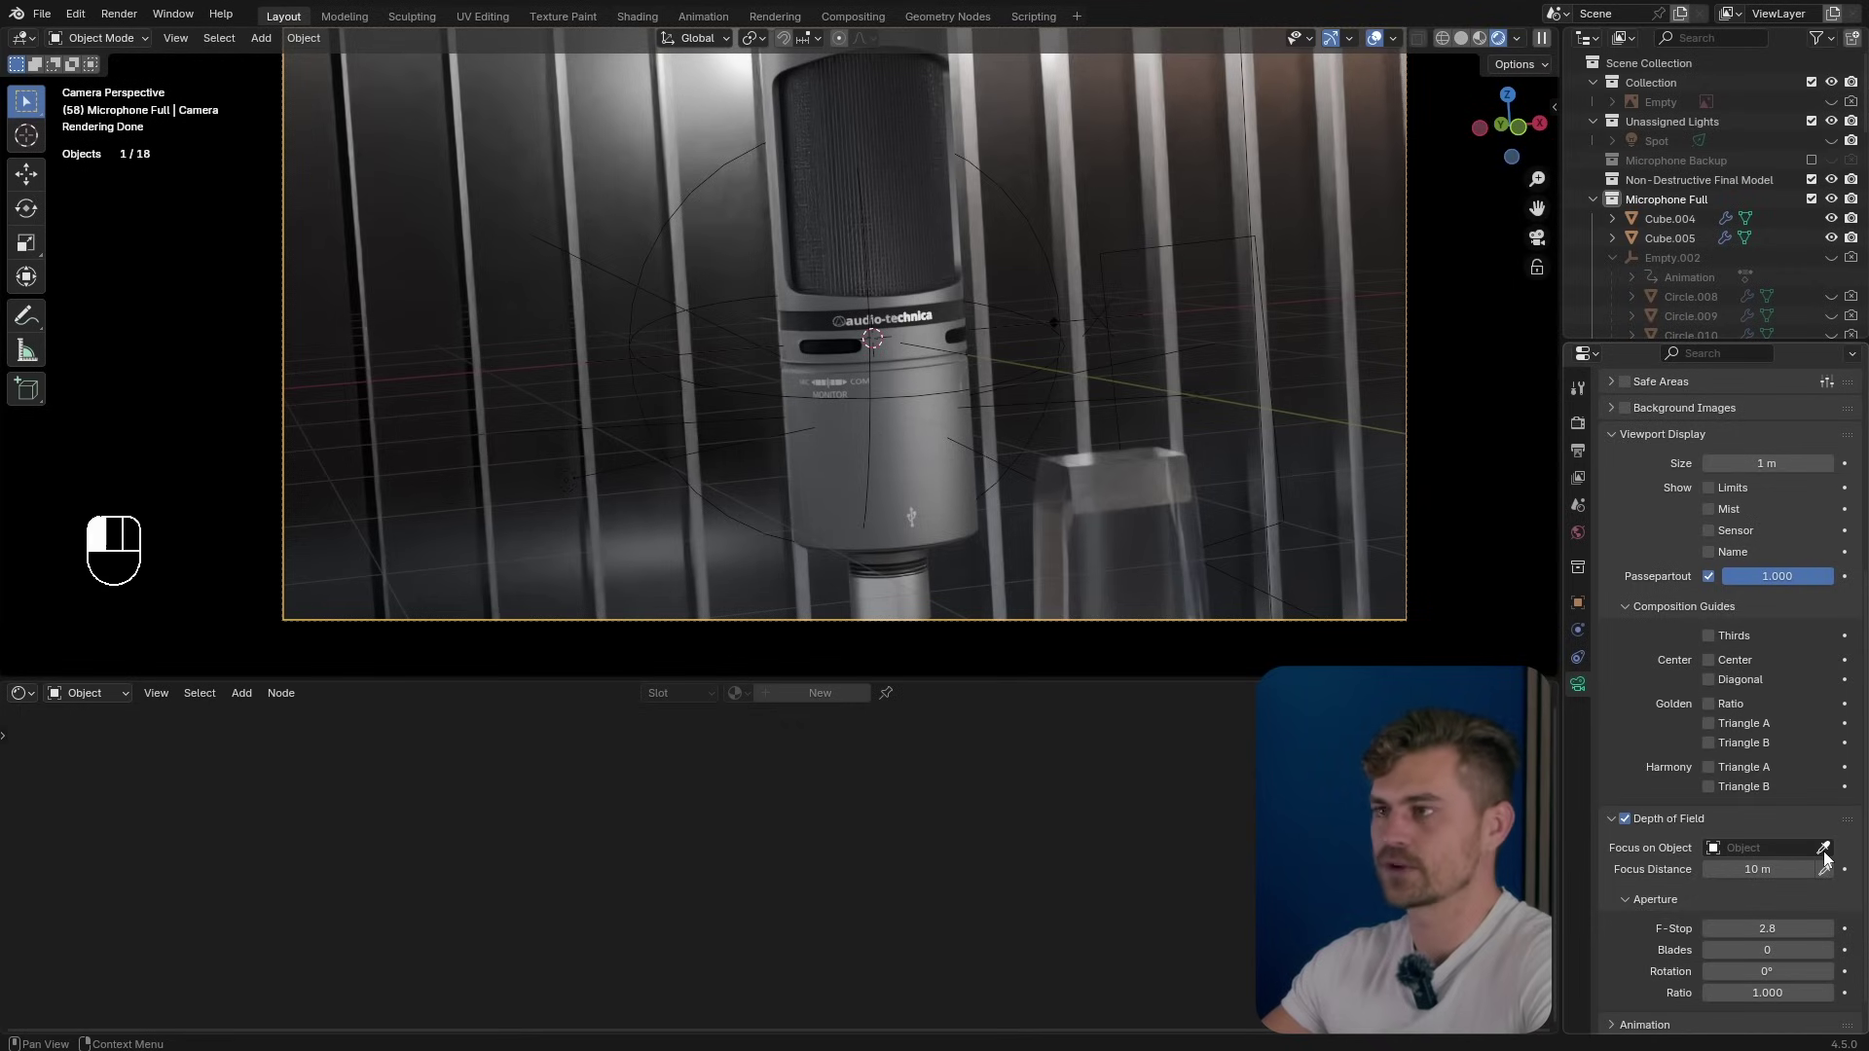
left_click(1097, 319)
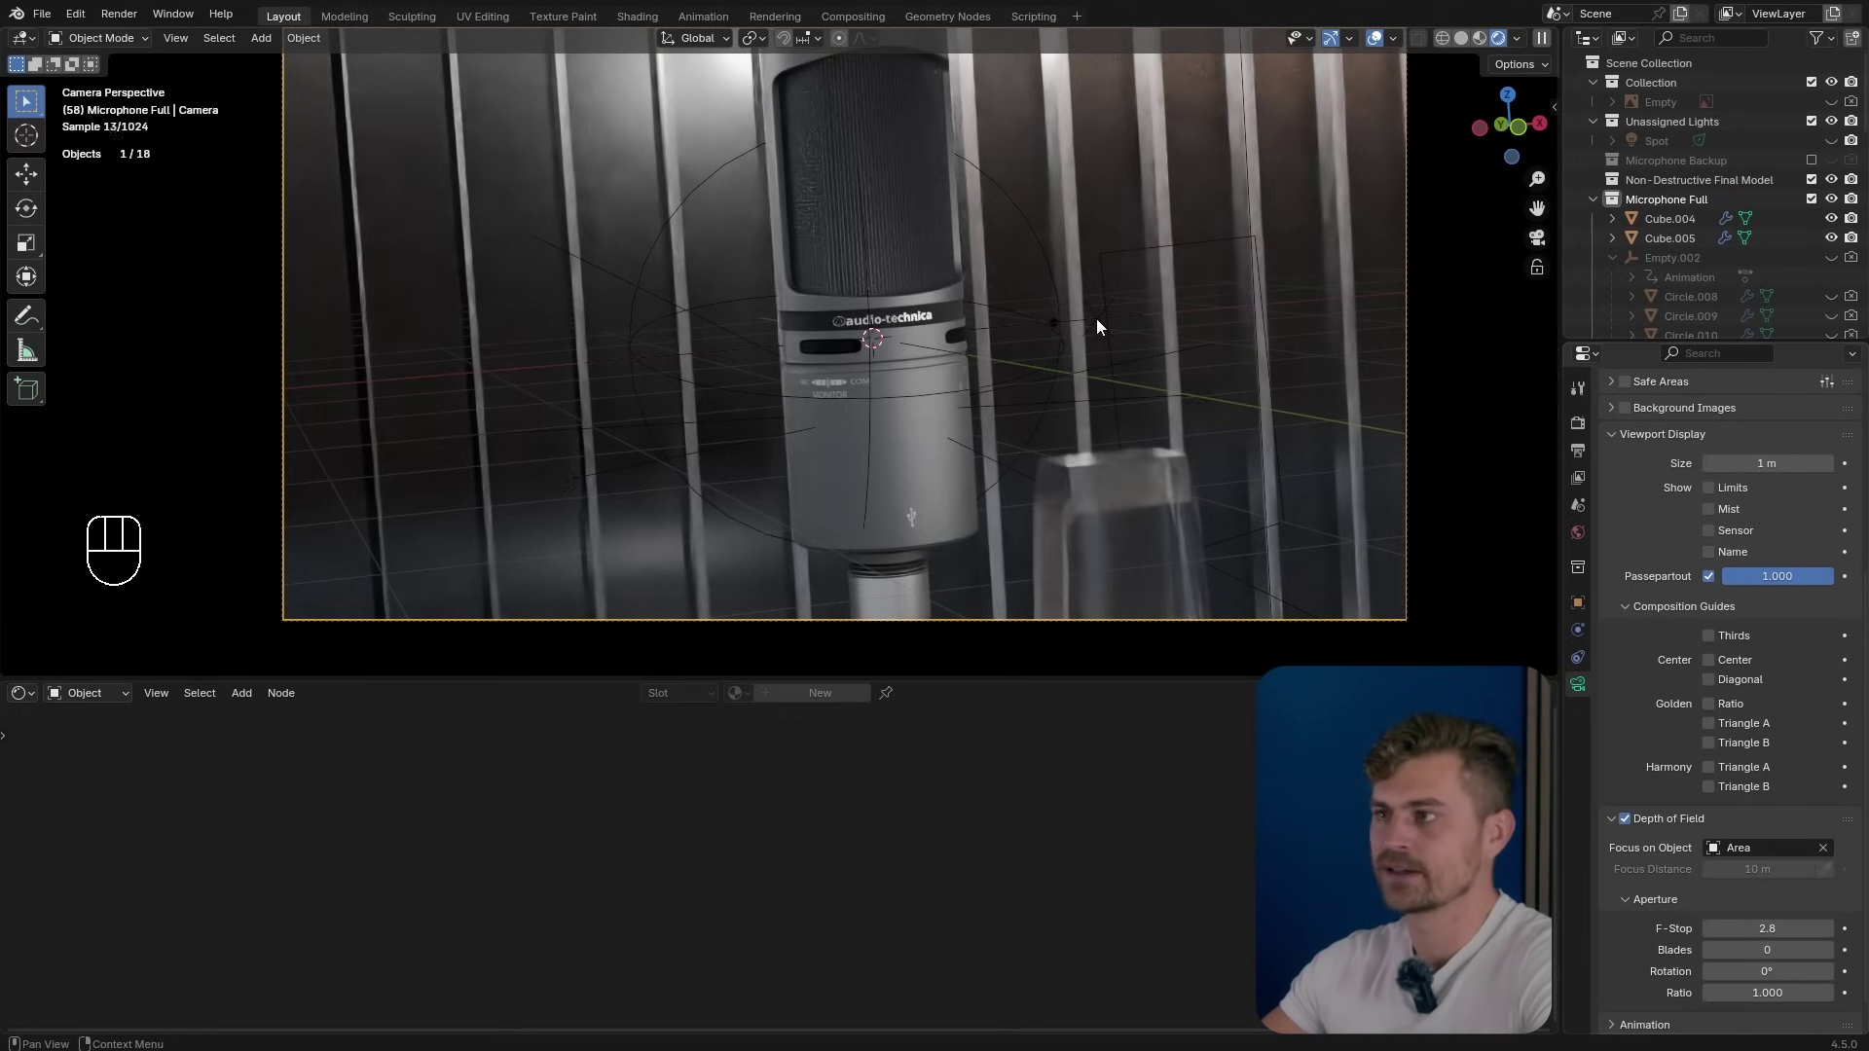
left_click(1822, 848)
left_click(1823, 848)
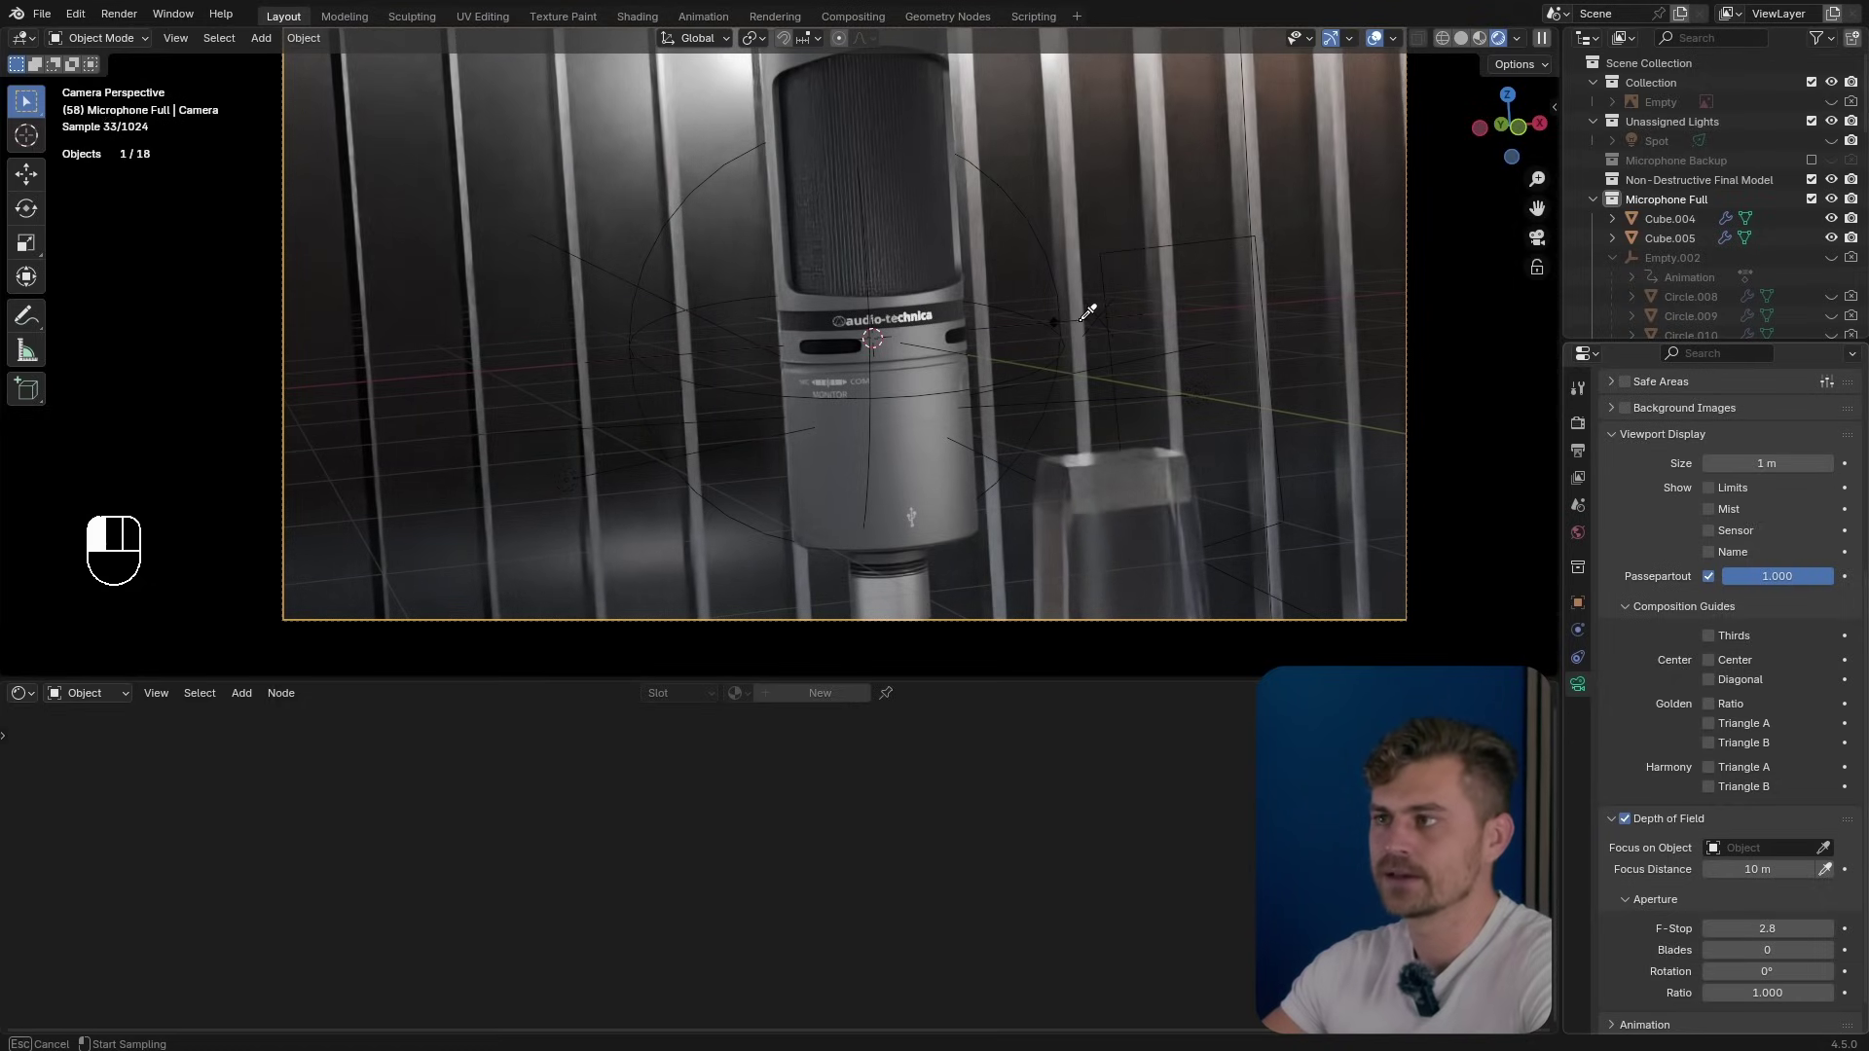
left_click(1080, 319)
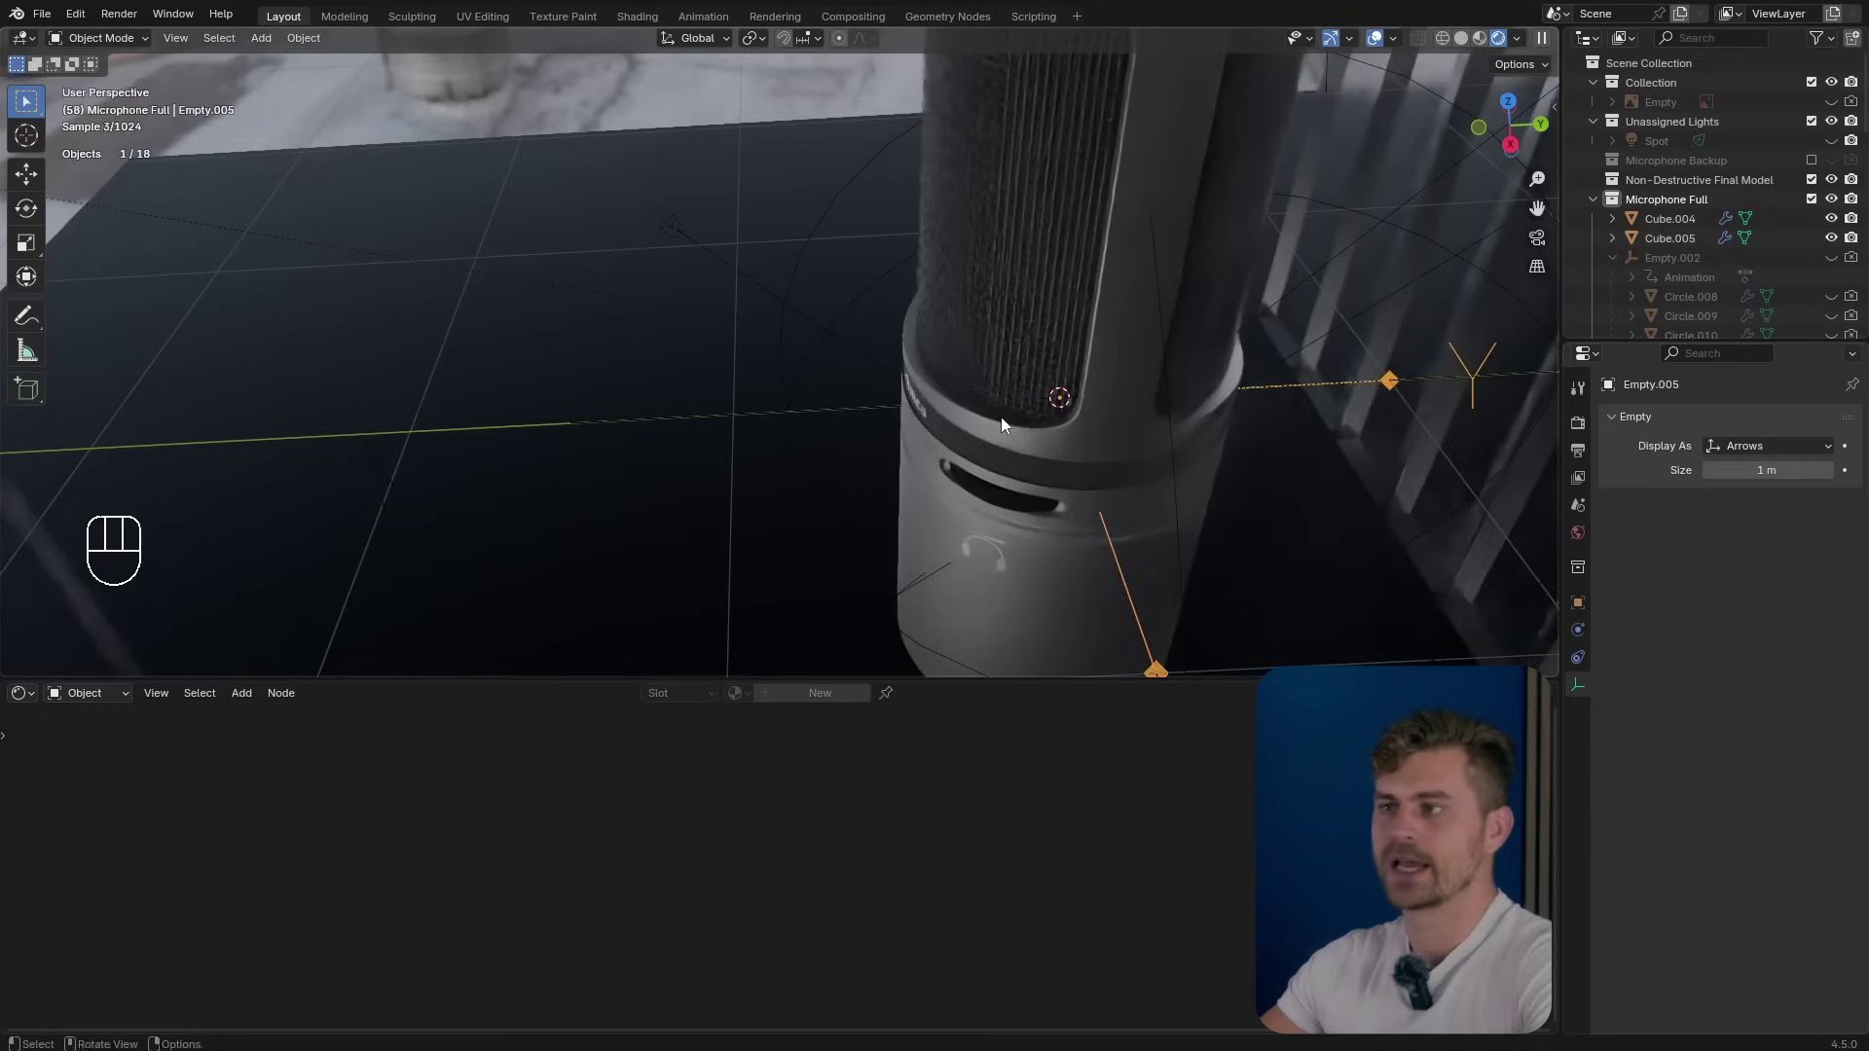
Move the focus empty about -0.483 m along Y to the microphone's front face and return to the camera view.
key("g")
key("y")
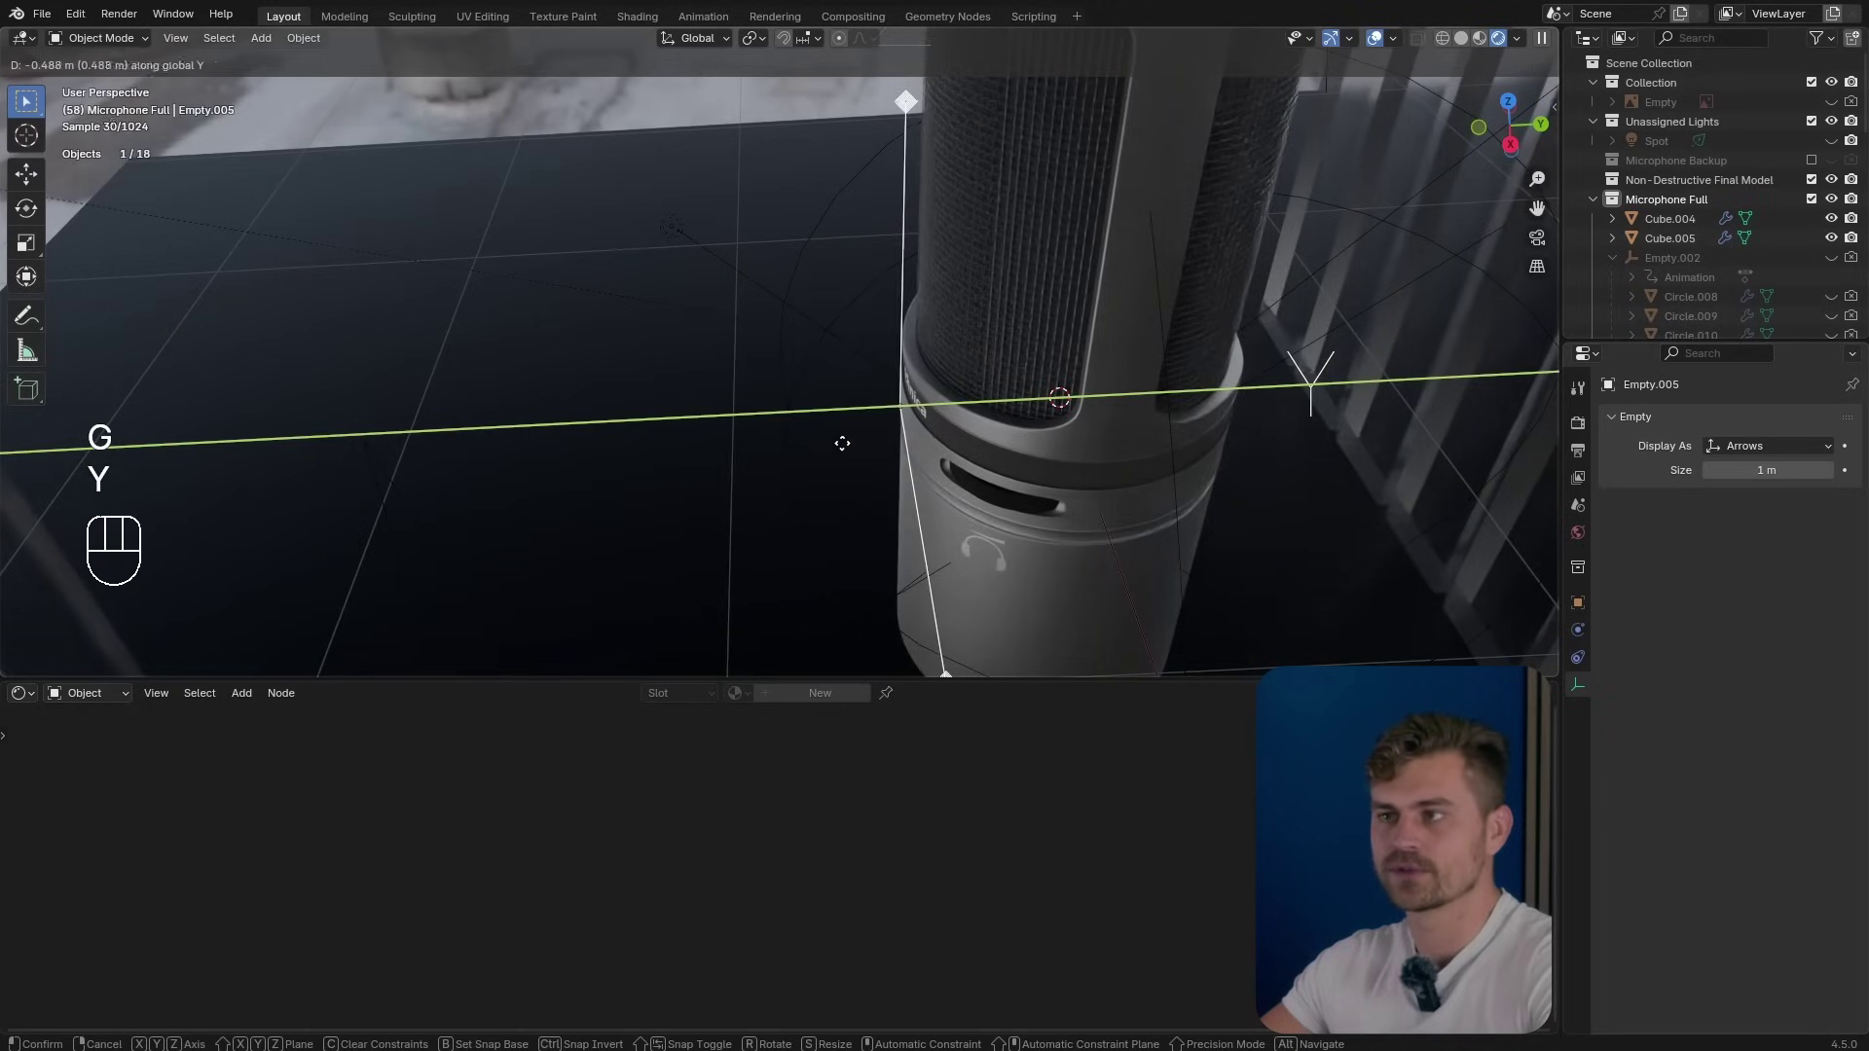
left_click(843, 447)
key("KP_0")
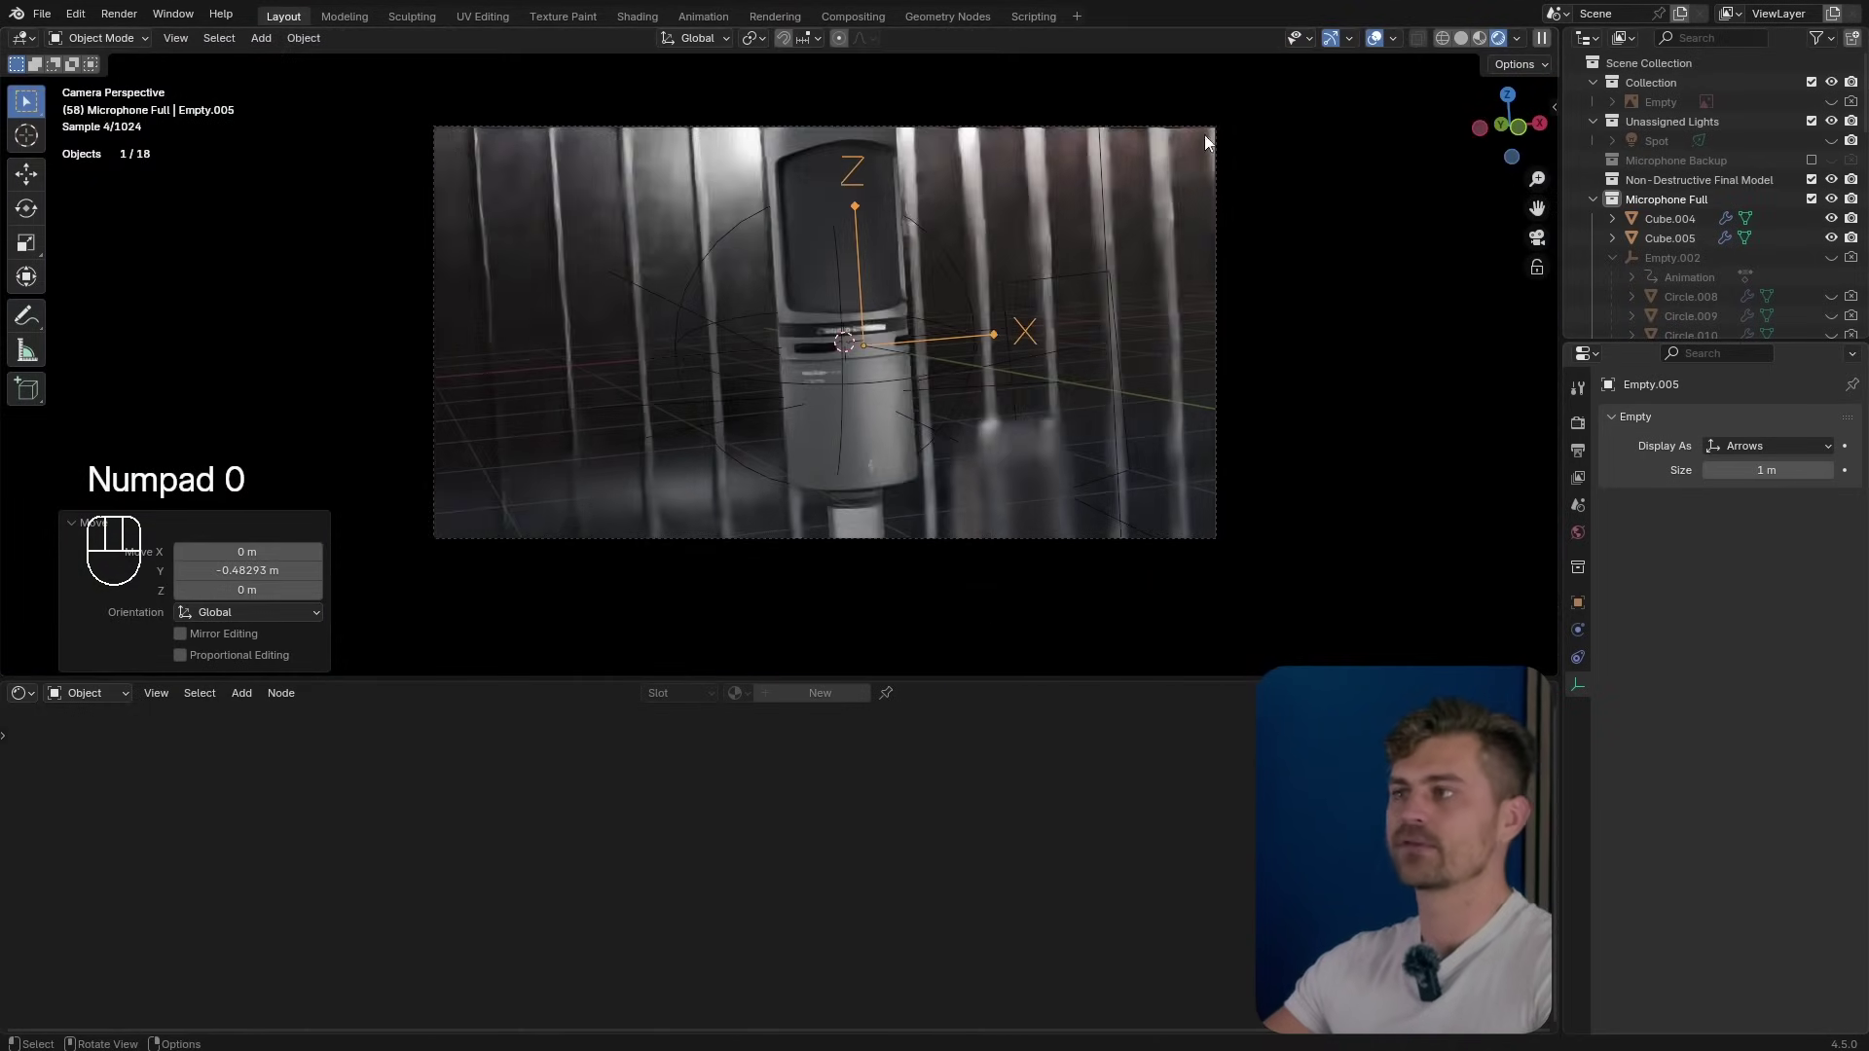
Check the camera's settings, select the foreground glass panel and save the scene file.
left_click(1204, 127)
left_click(1203, 125)
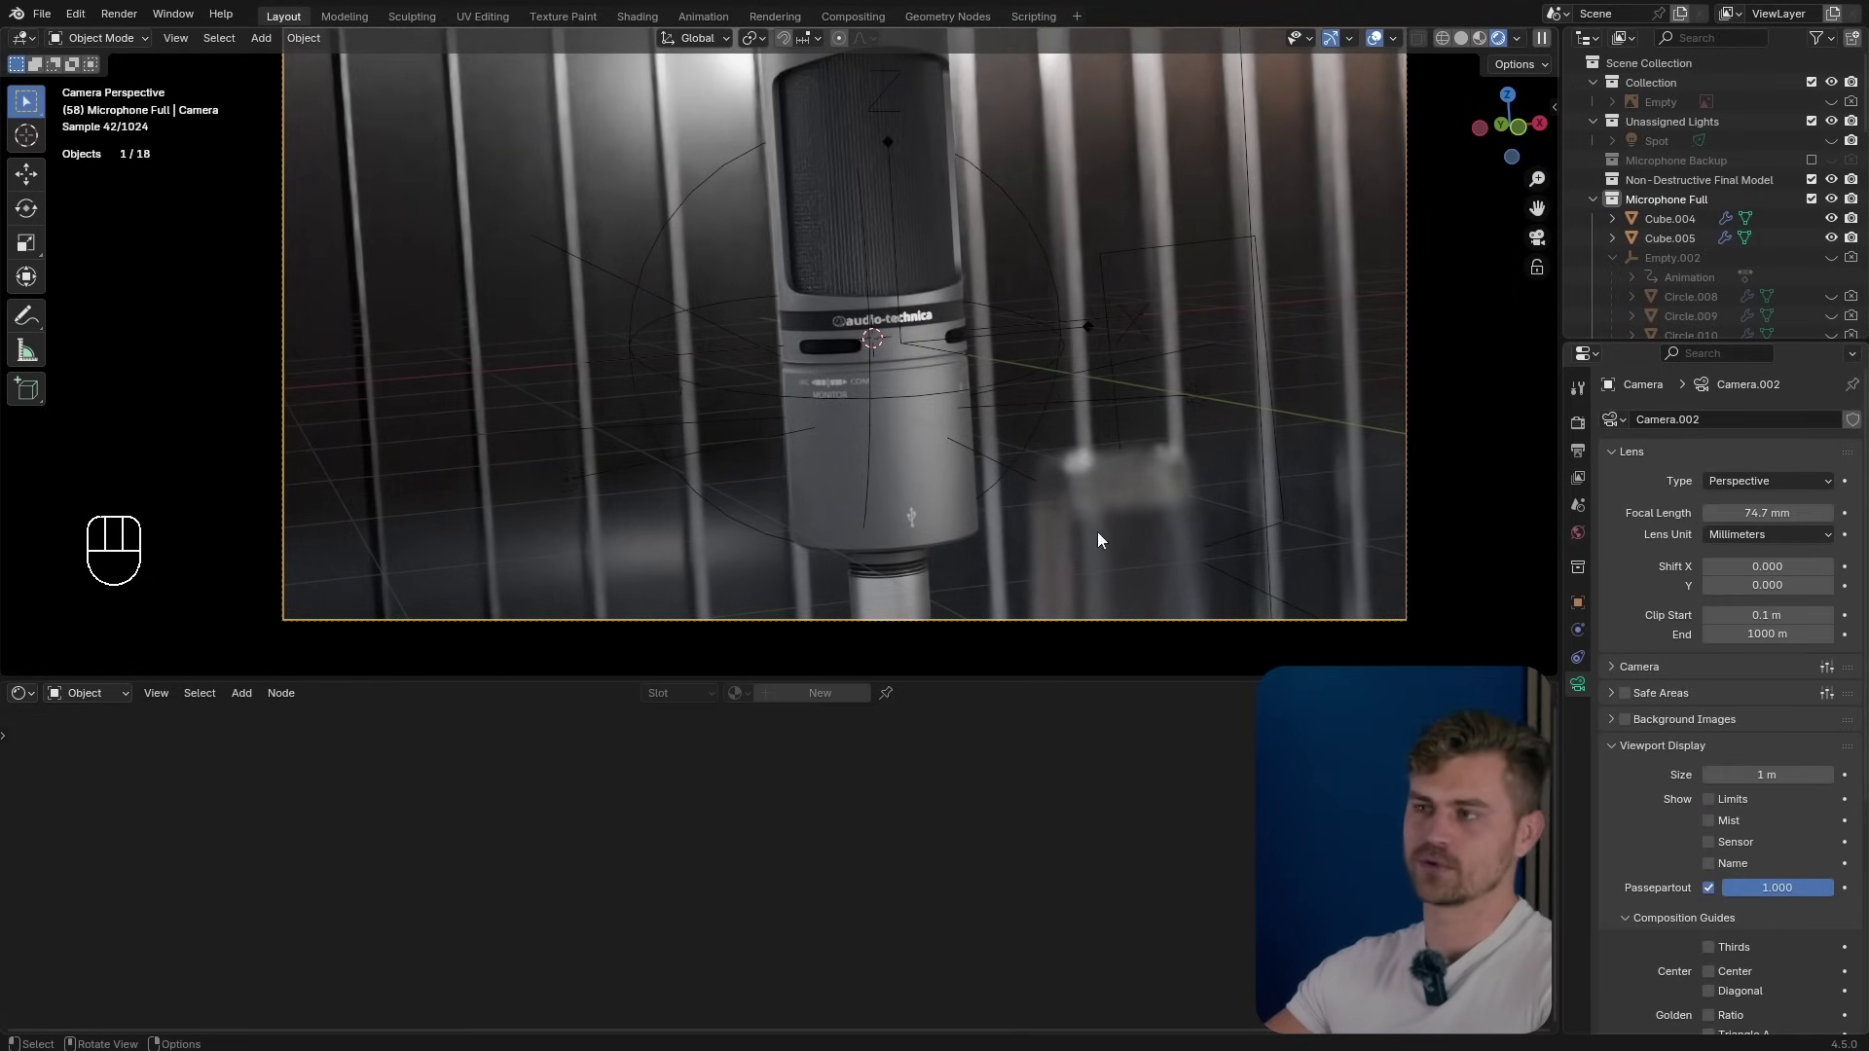
scroll(1647, 762, "down", 3)
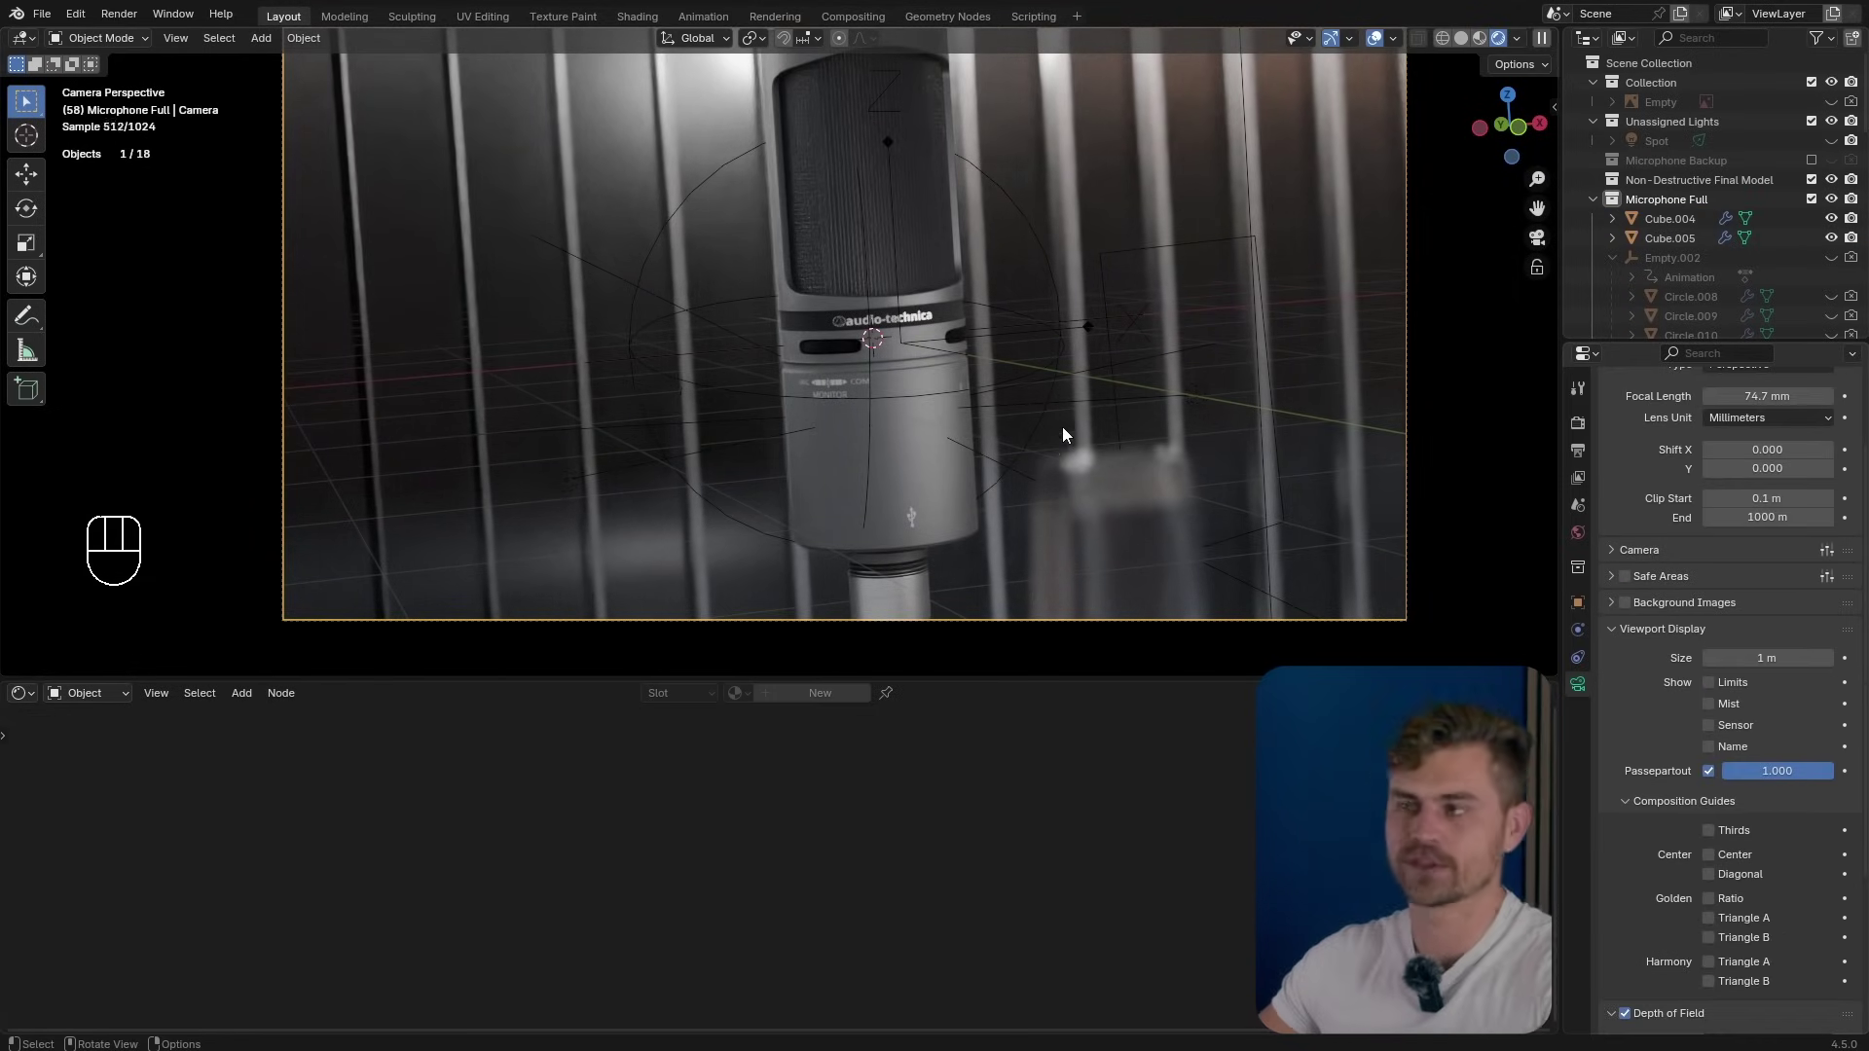
left_click(1070, 496)
scroll(1076, 568, "down", 2)
key("ctrl+s")
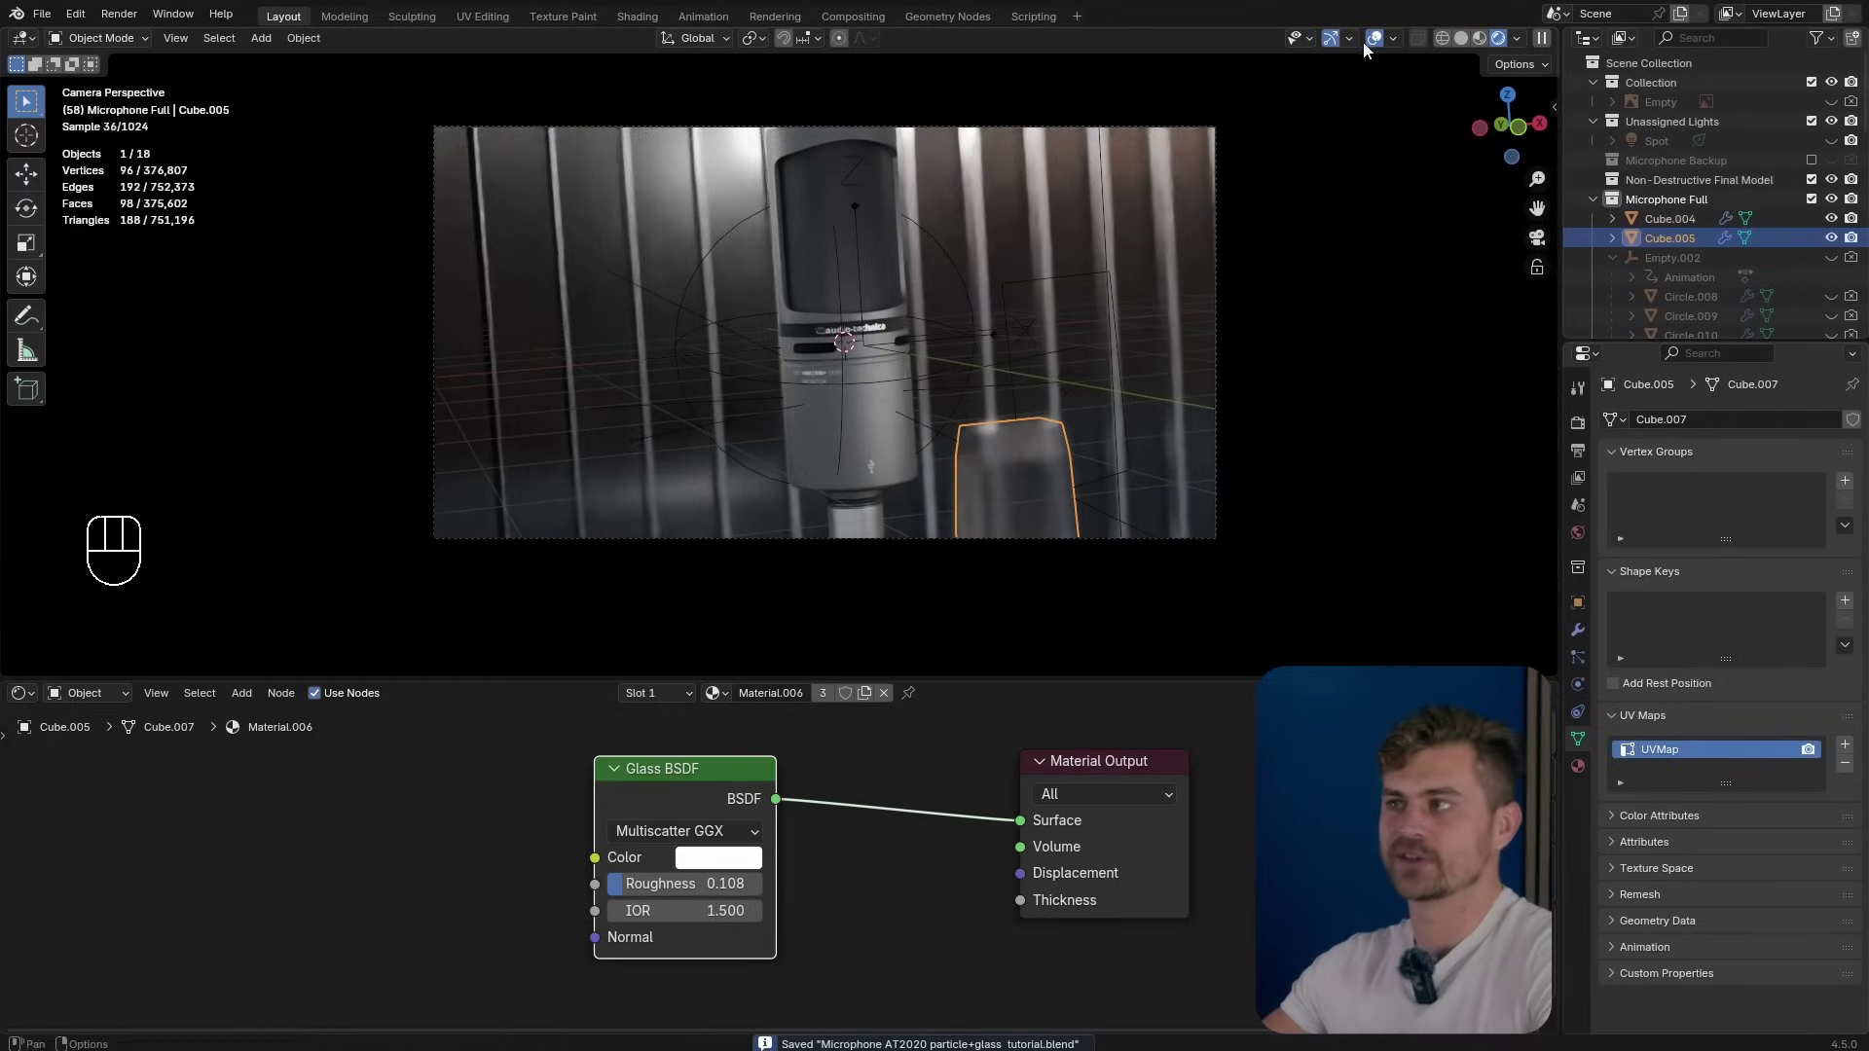
Hide the viewport overlays and save the scene file.
left_click(1375, 38)
key("ctrl+s")
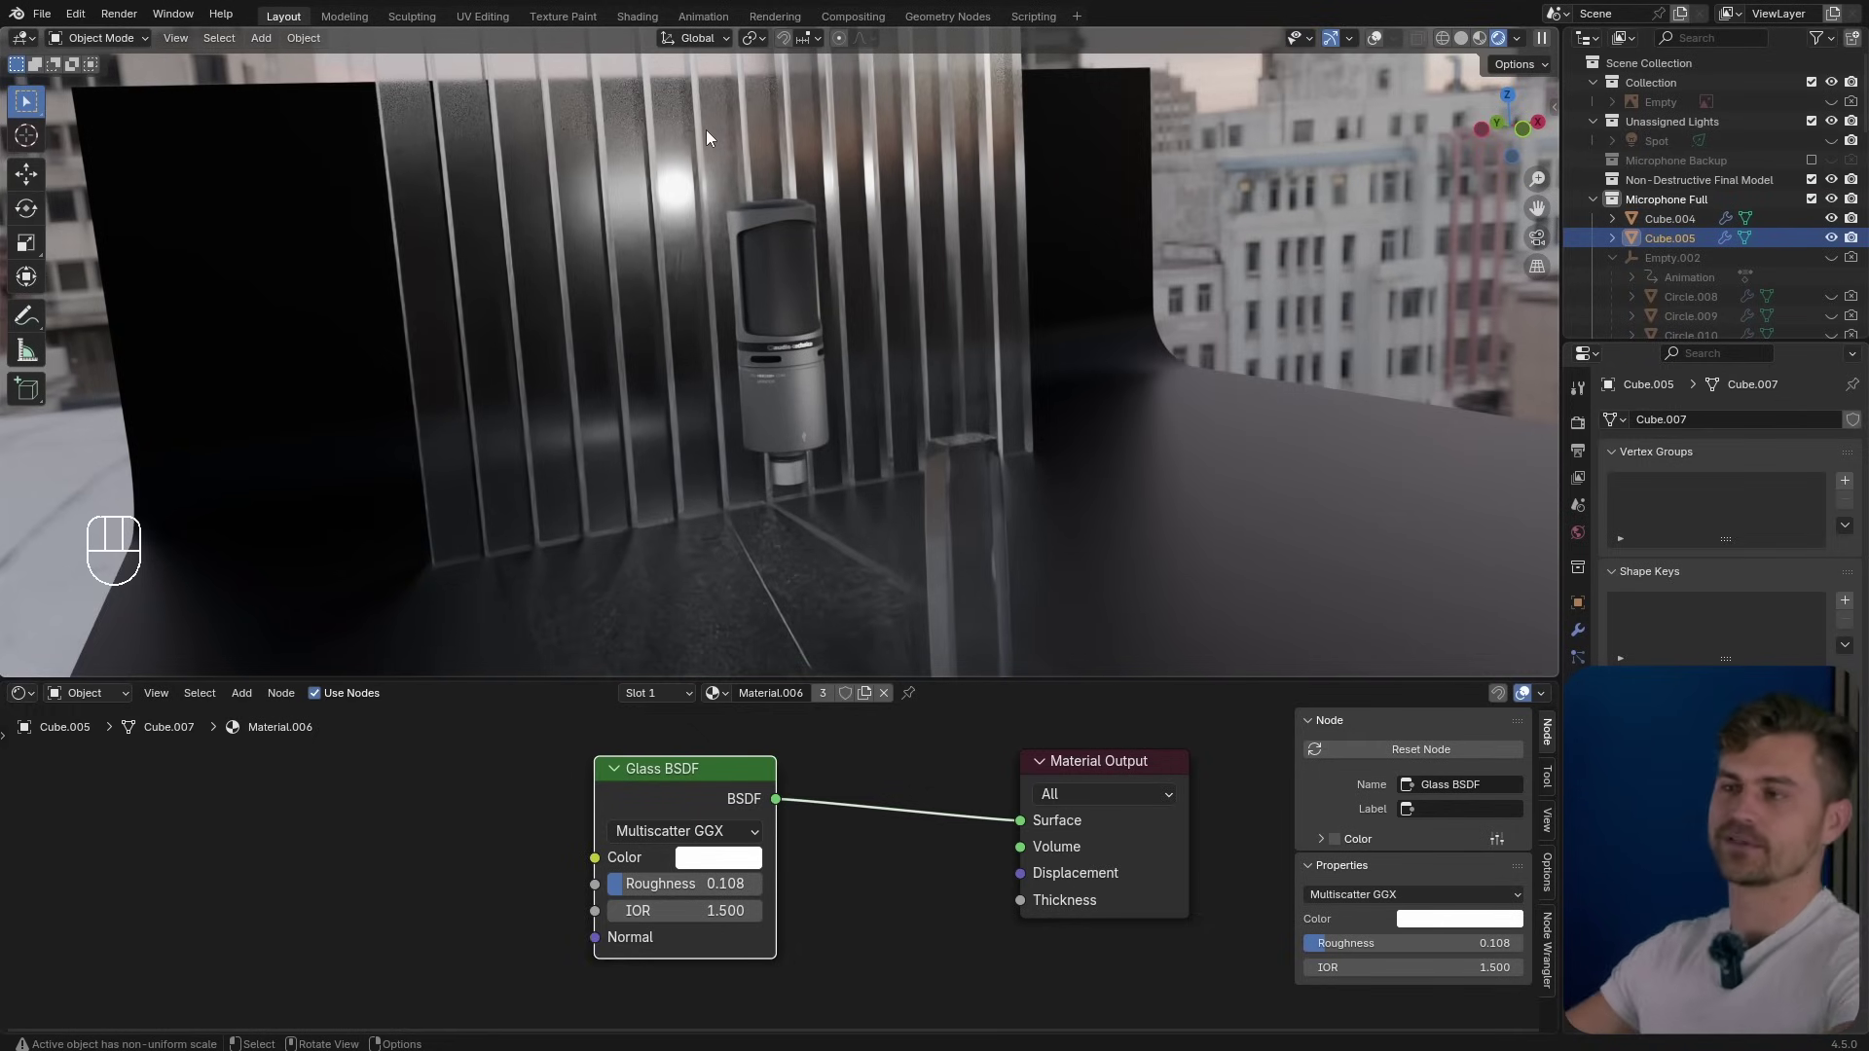
Add a Path curve, show the viewport overlays again and move the path in front of the microphone.
scroll(803, 415, "up", 3)
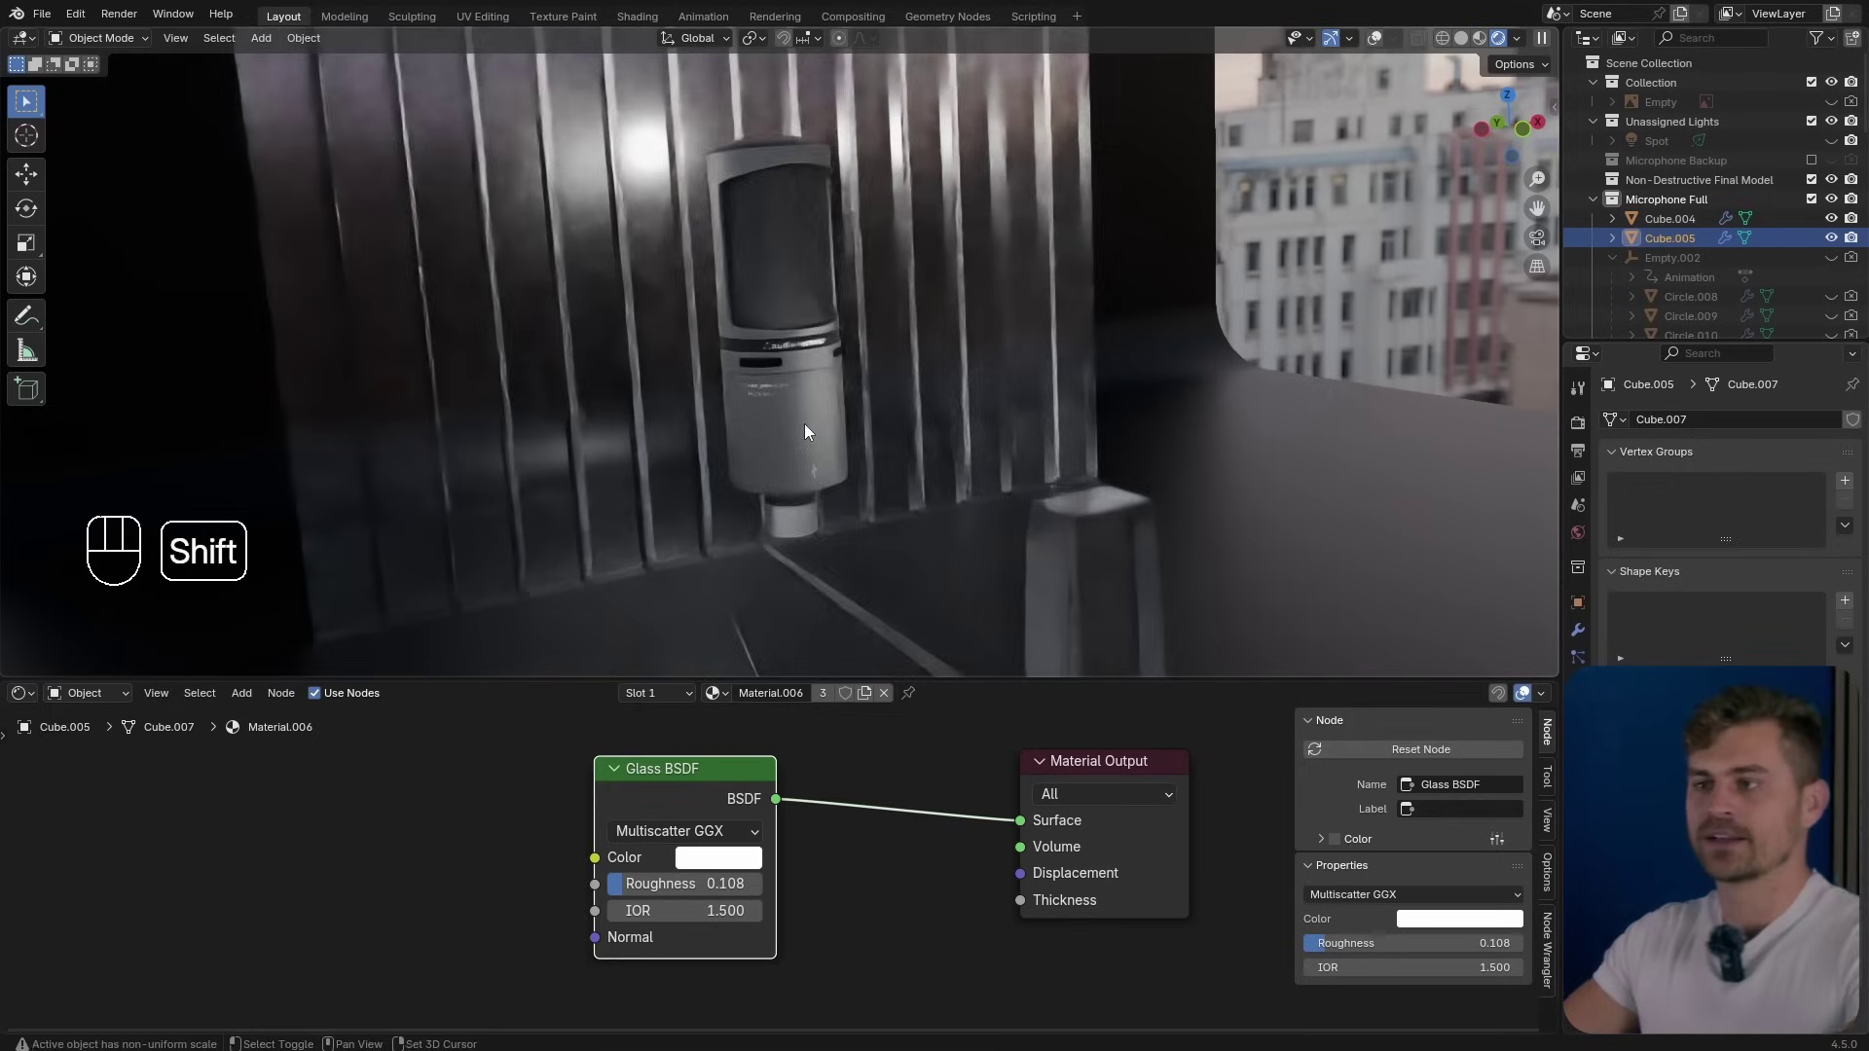
key("shift+a")
mouse_move(796, 240)
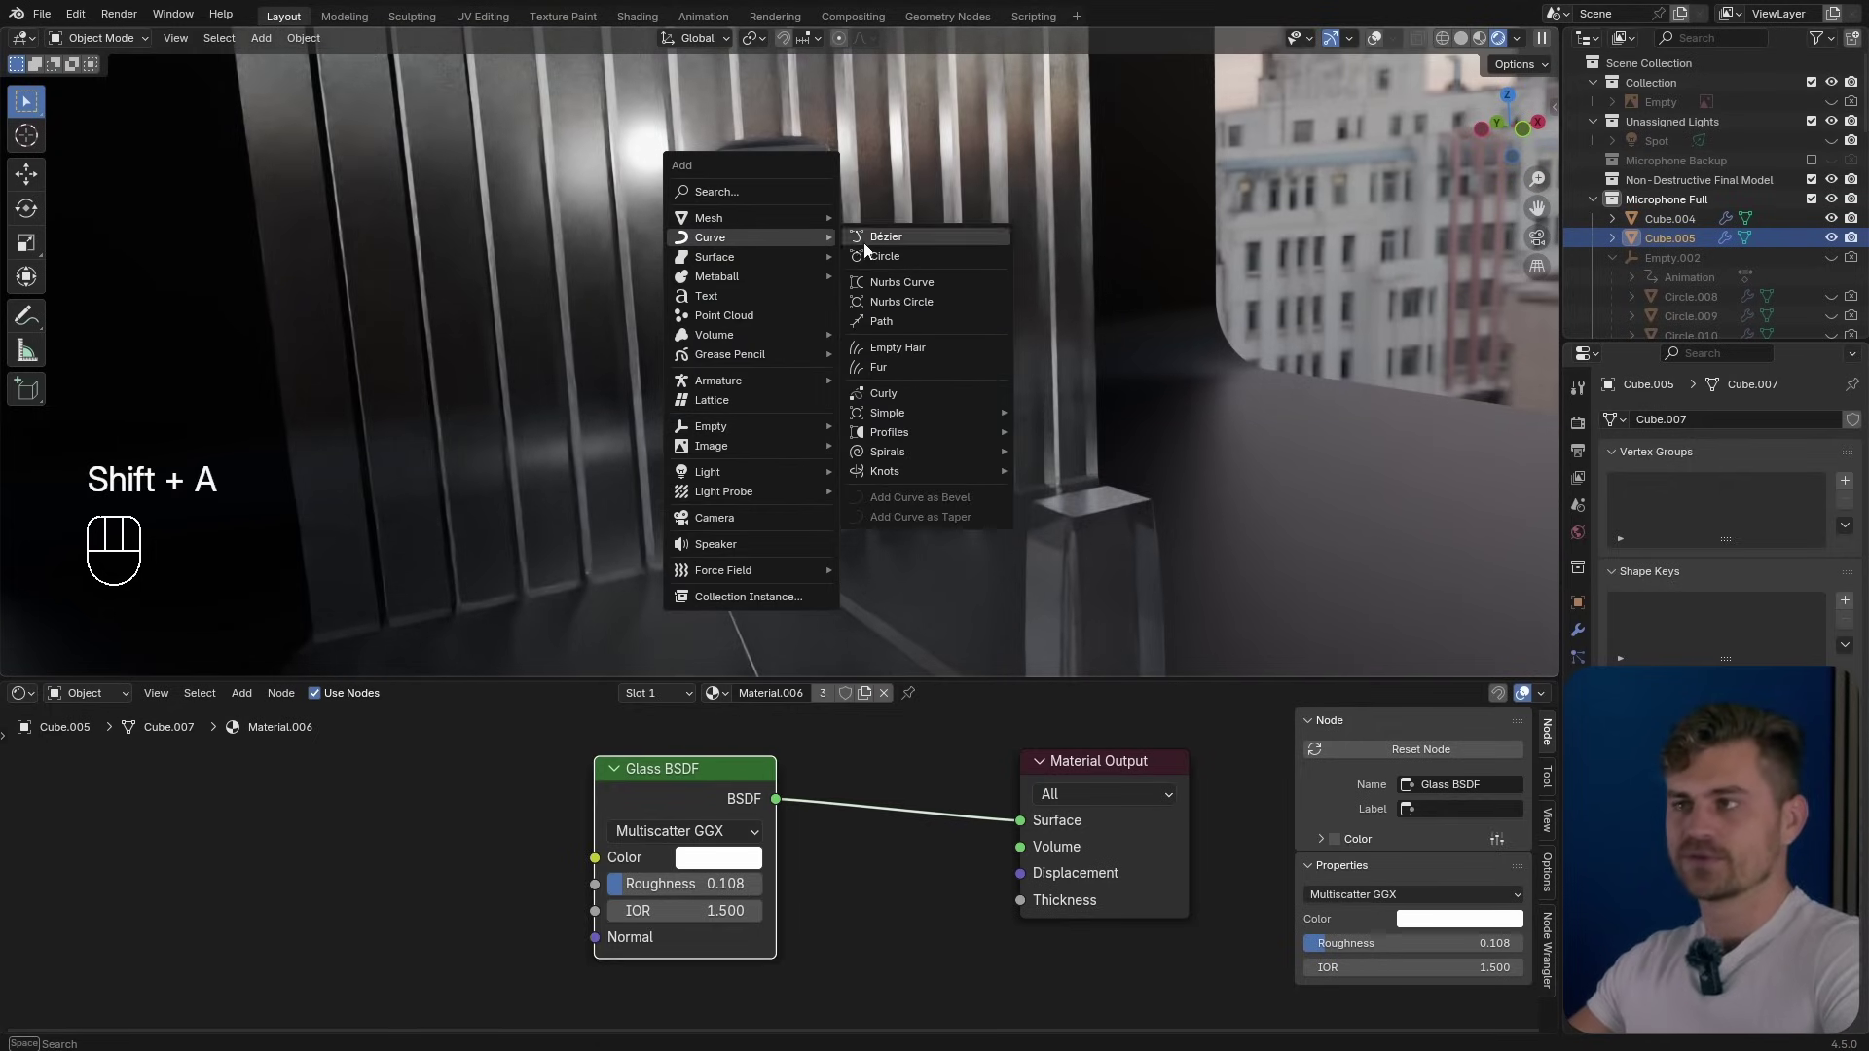
left_click(882, 320)
scroll(881, 319, "down", 5)
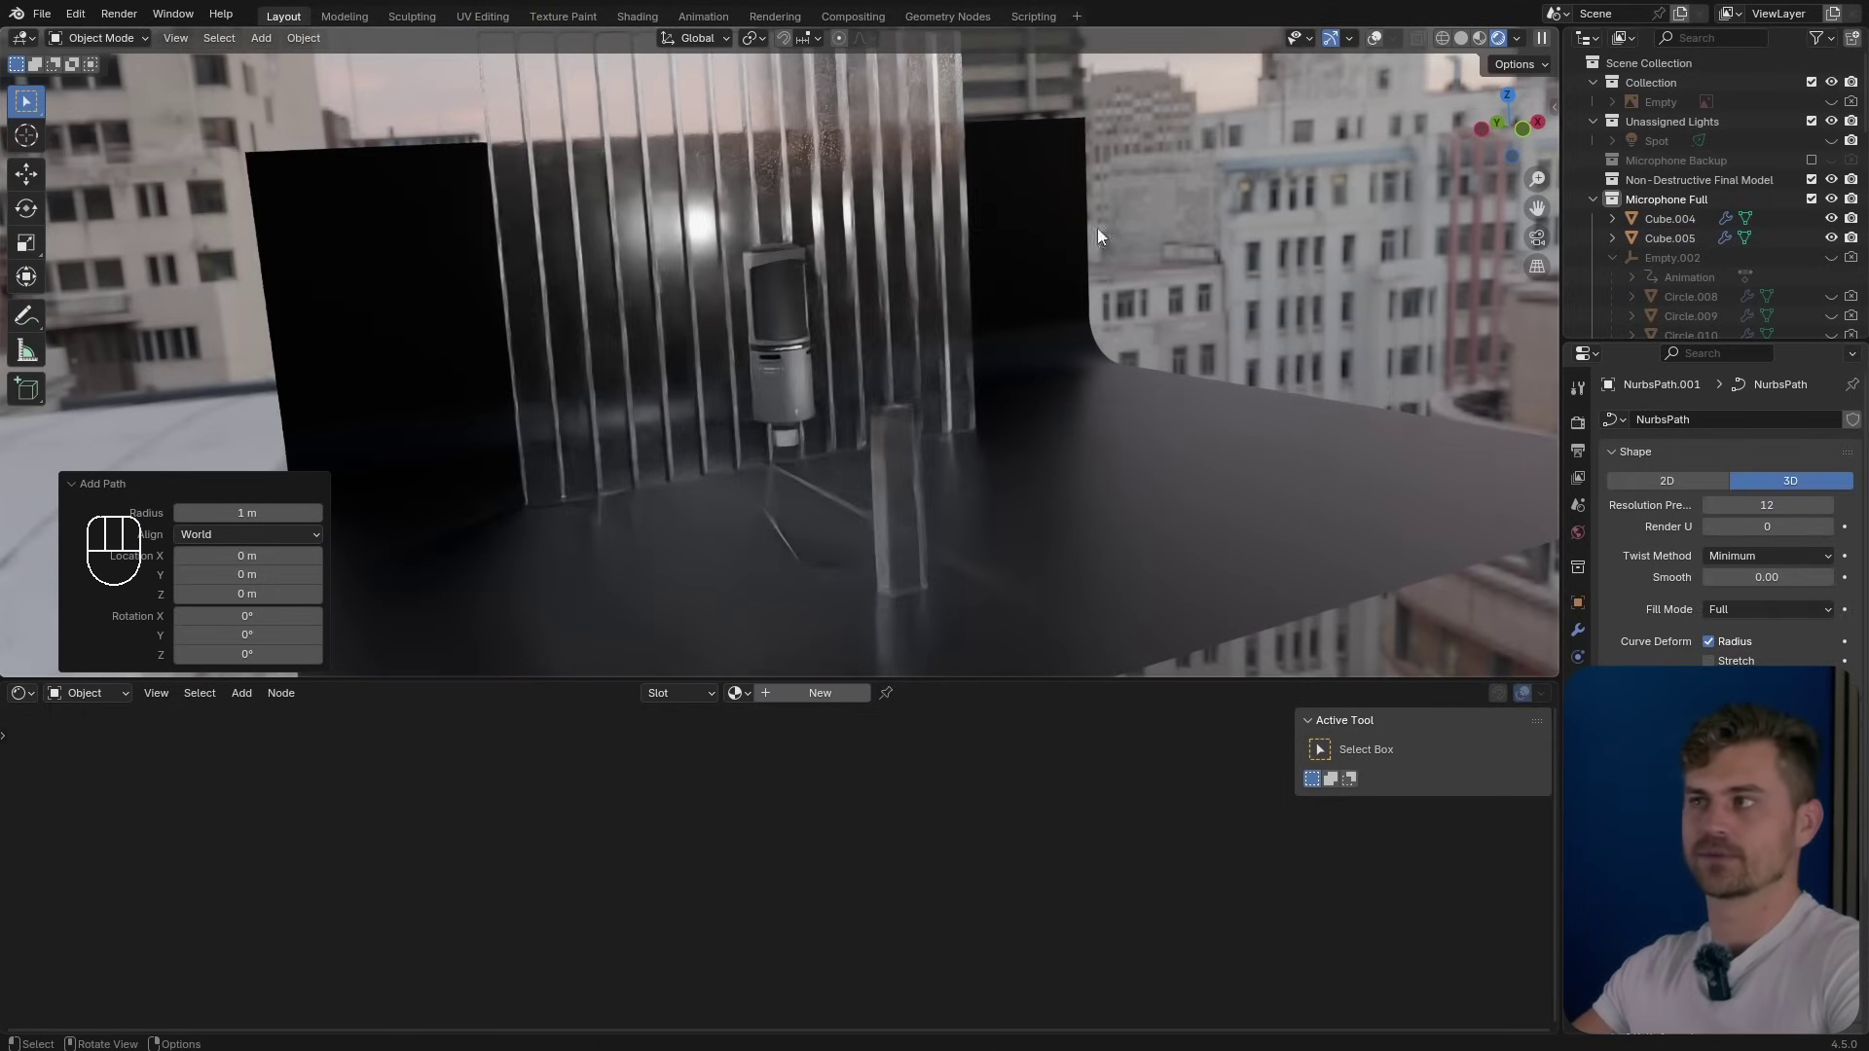
left_click(1381, 36)
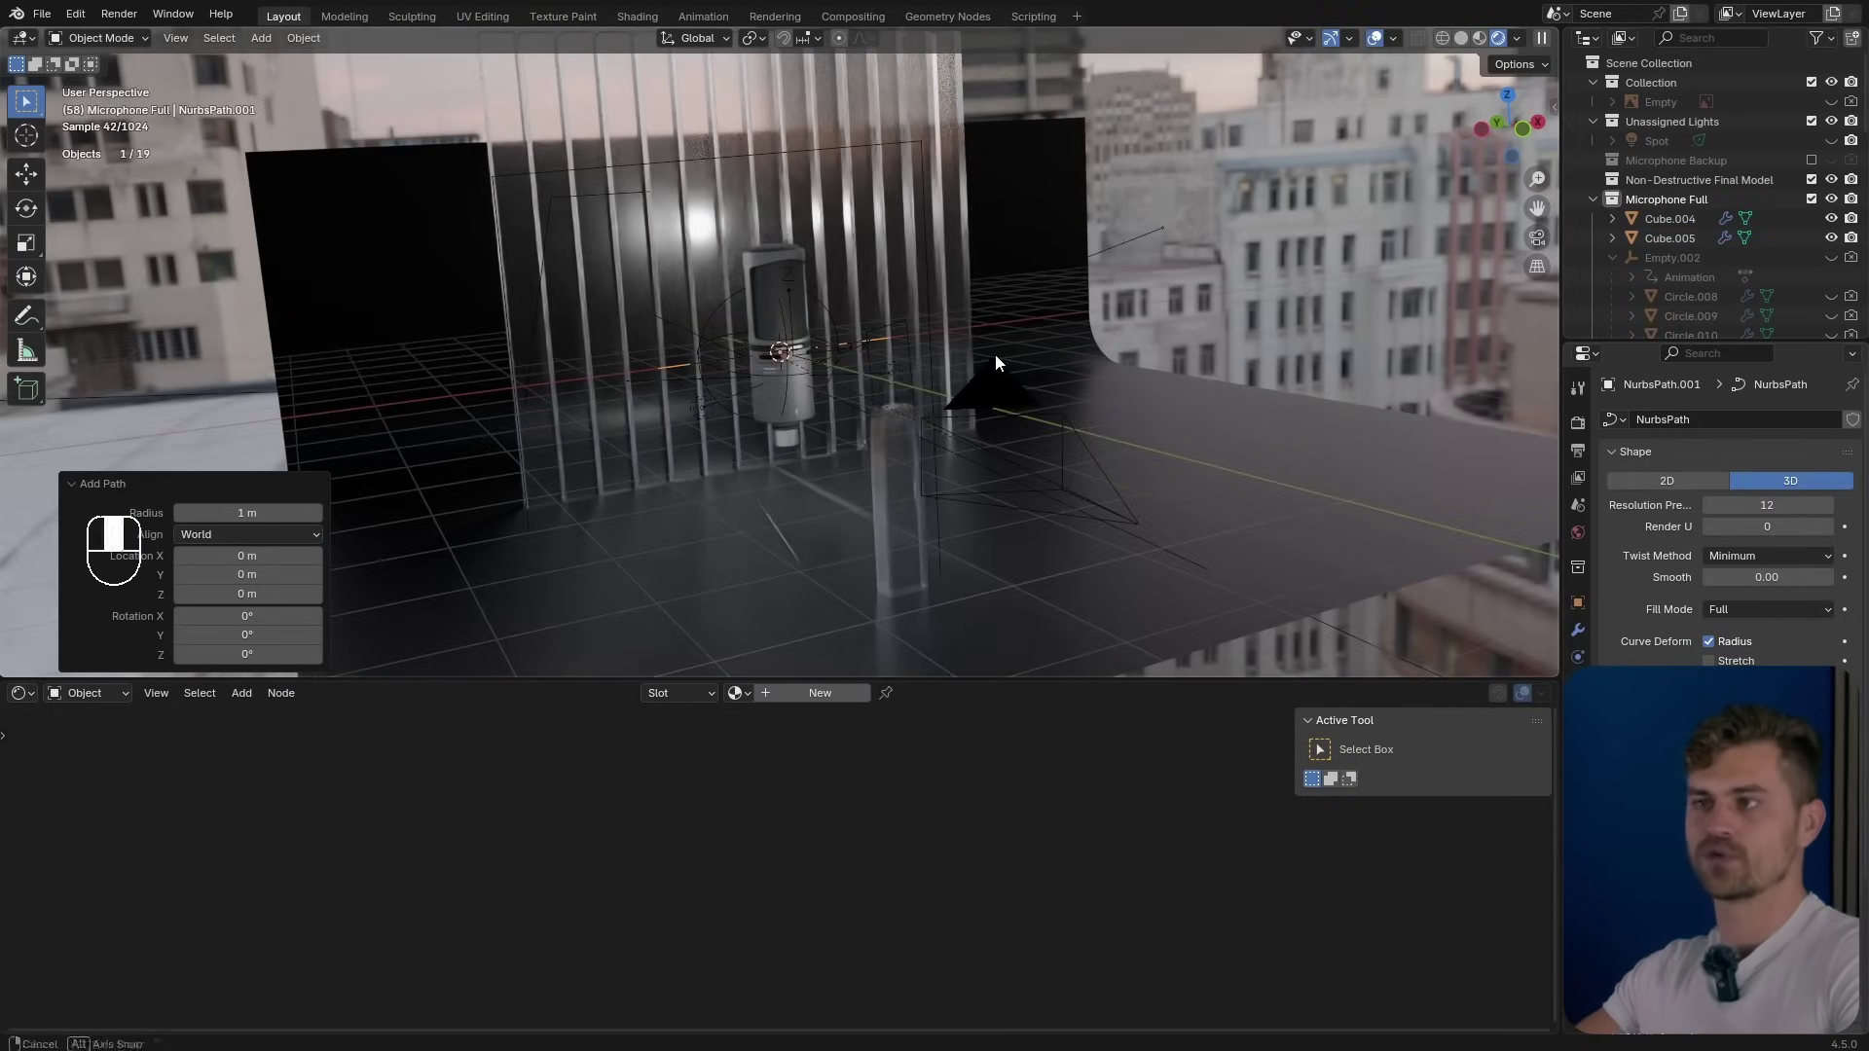
middle_click_drag(995, 353, 1094, 436)
key("g")
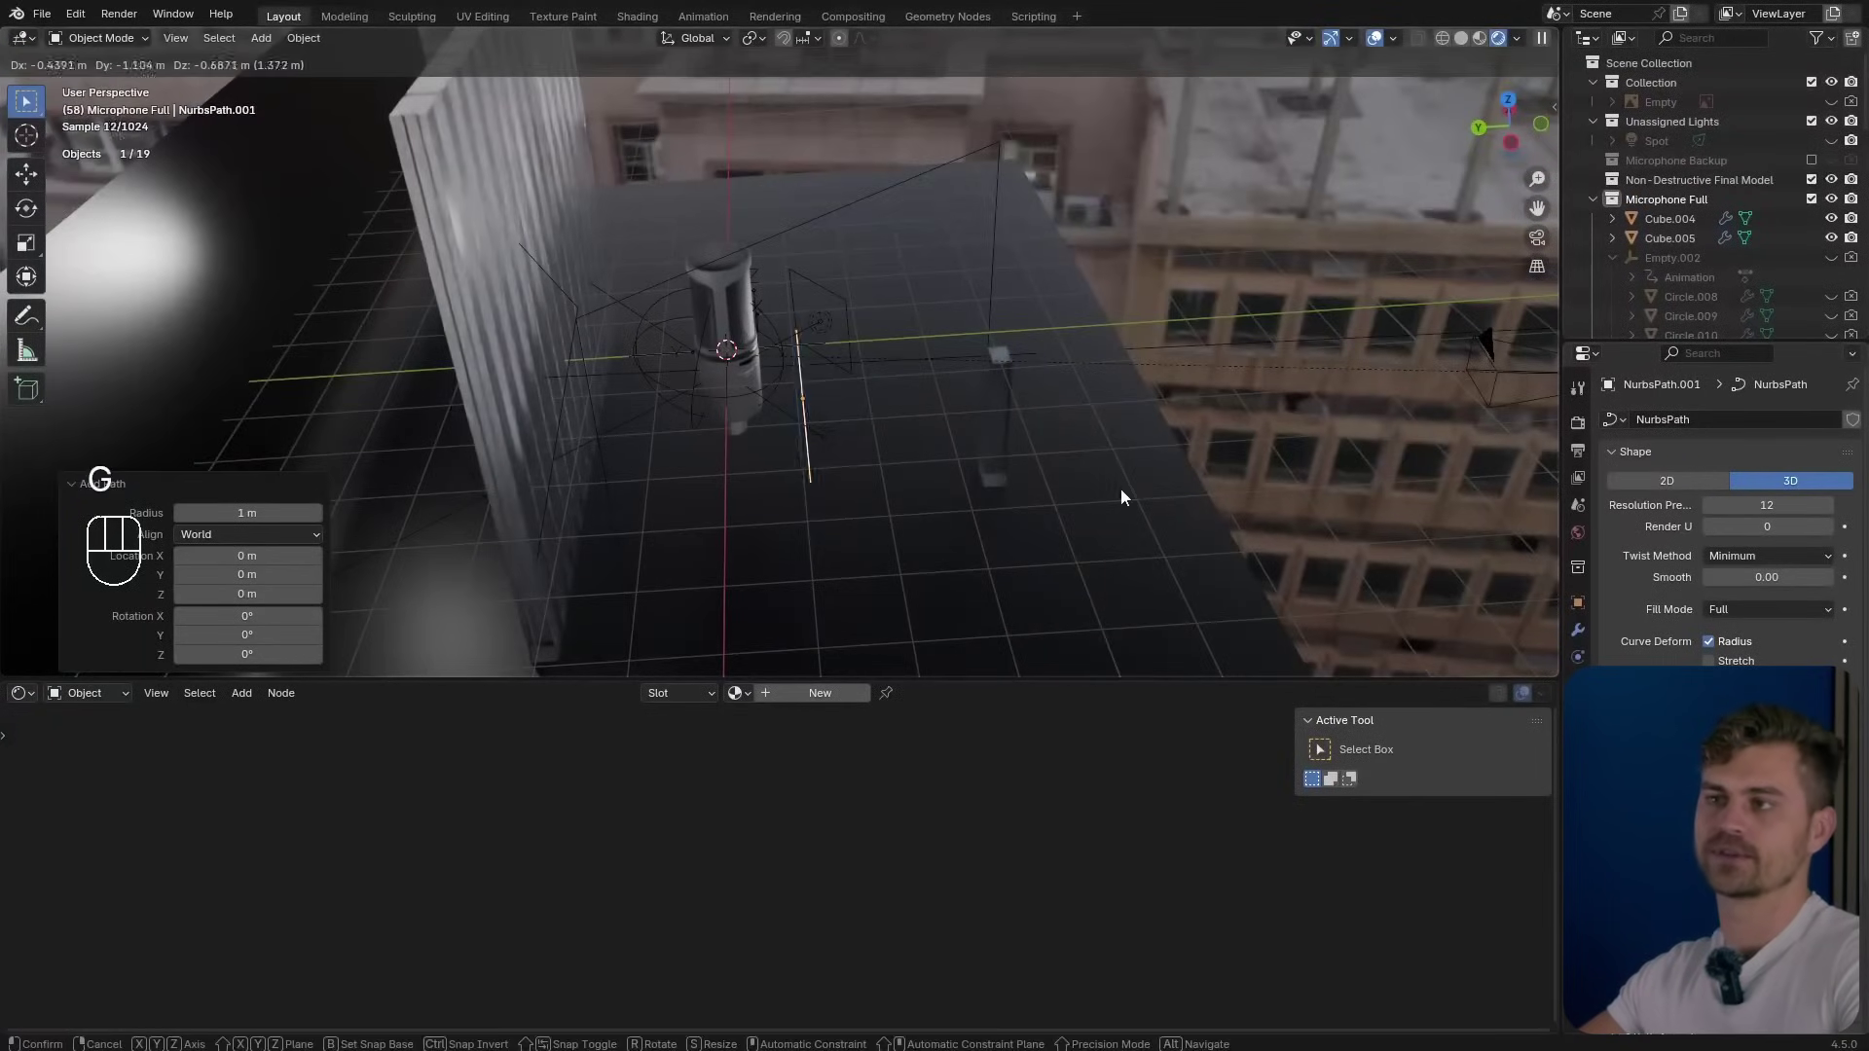
left_click(1070, 482)
Delete all but one of the path's control points and move the remaining point about 1.36 m along X towards the microphone.
key("Tab")
middle_click_drag(880, 442, 871, 263)
left_click_drag(874, 253, 786, 460)
key("x")
left_click(797, 477)
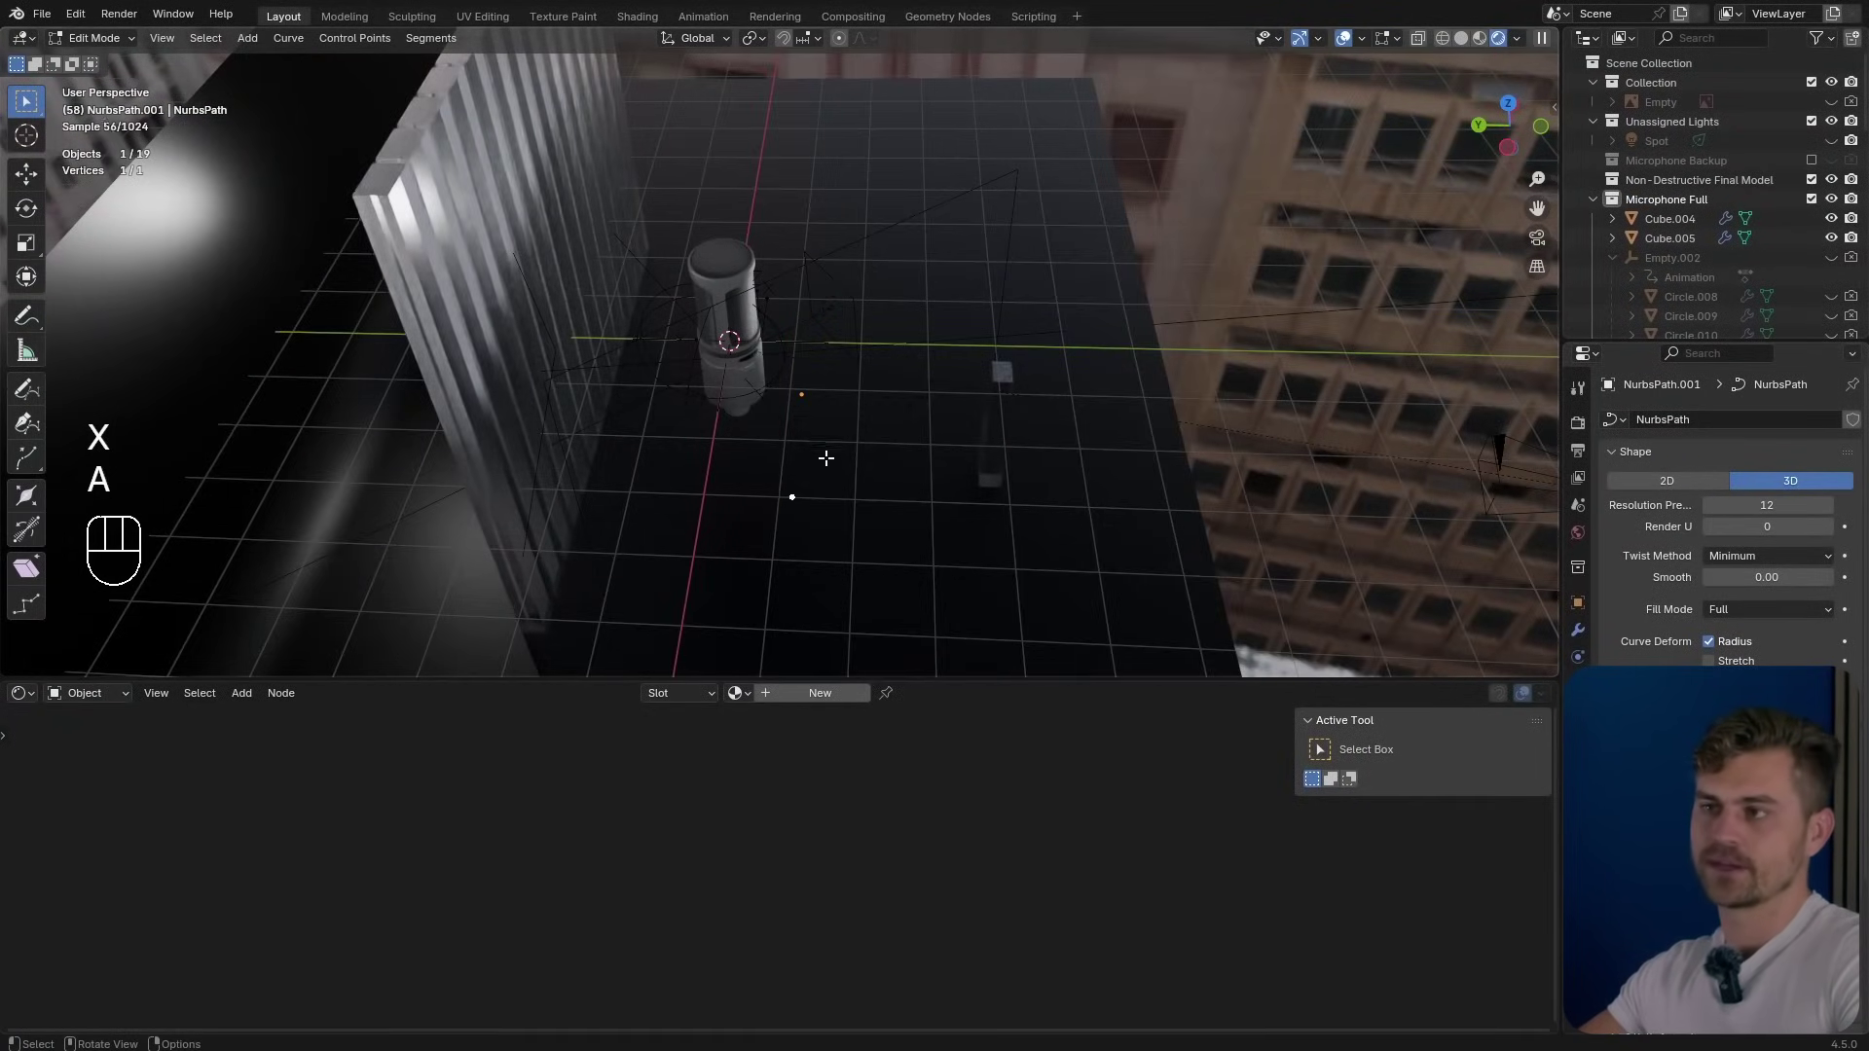
middle_click_drag(826, 457, 681, 363)
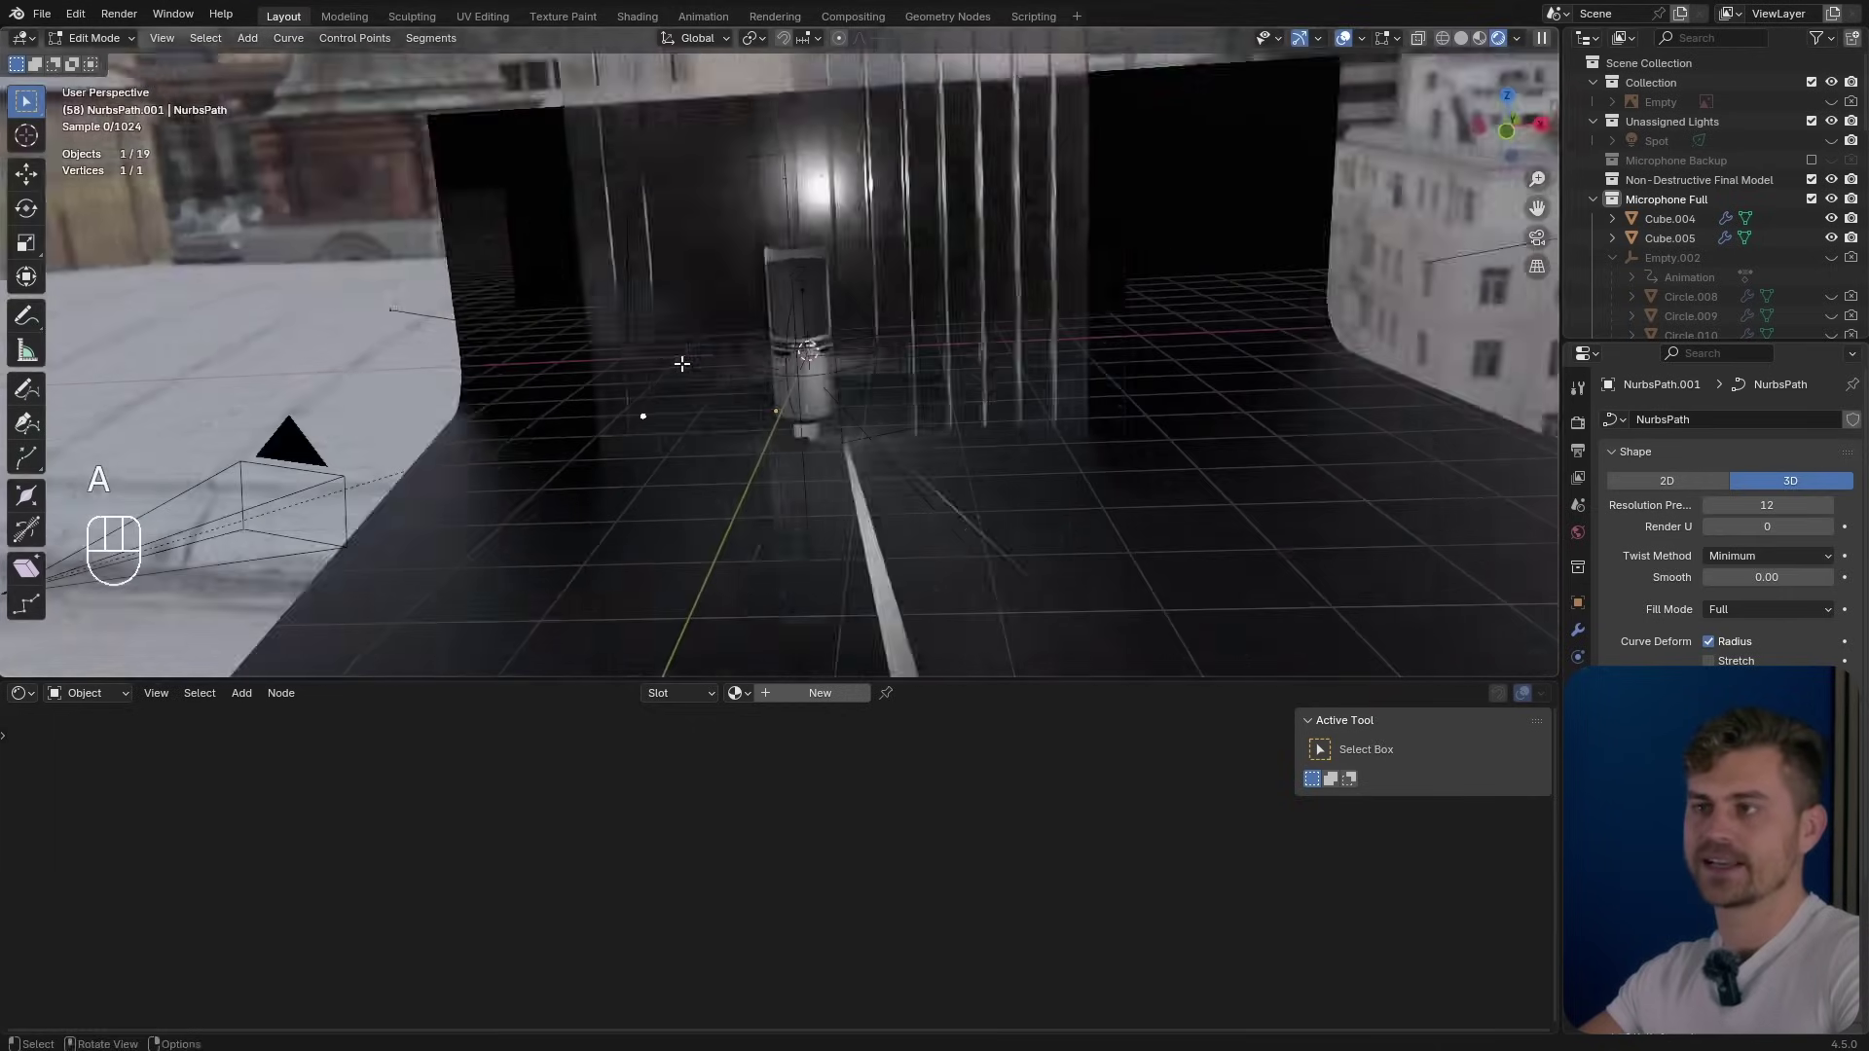
key("g")
left_click(740, 370)
Extrude the path's end point seven times to form a first loop around the microphone's lower body.
scroll(808, 369, "up", 3)
key("e")
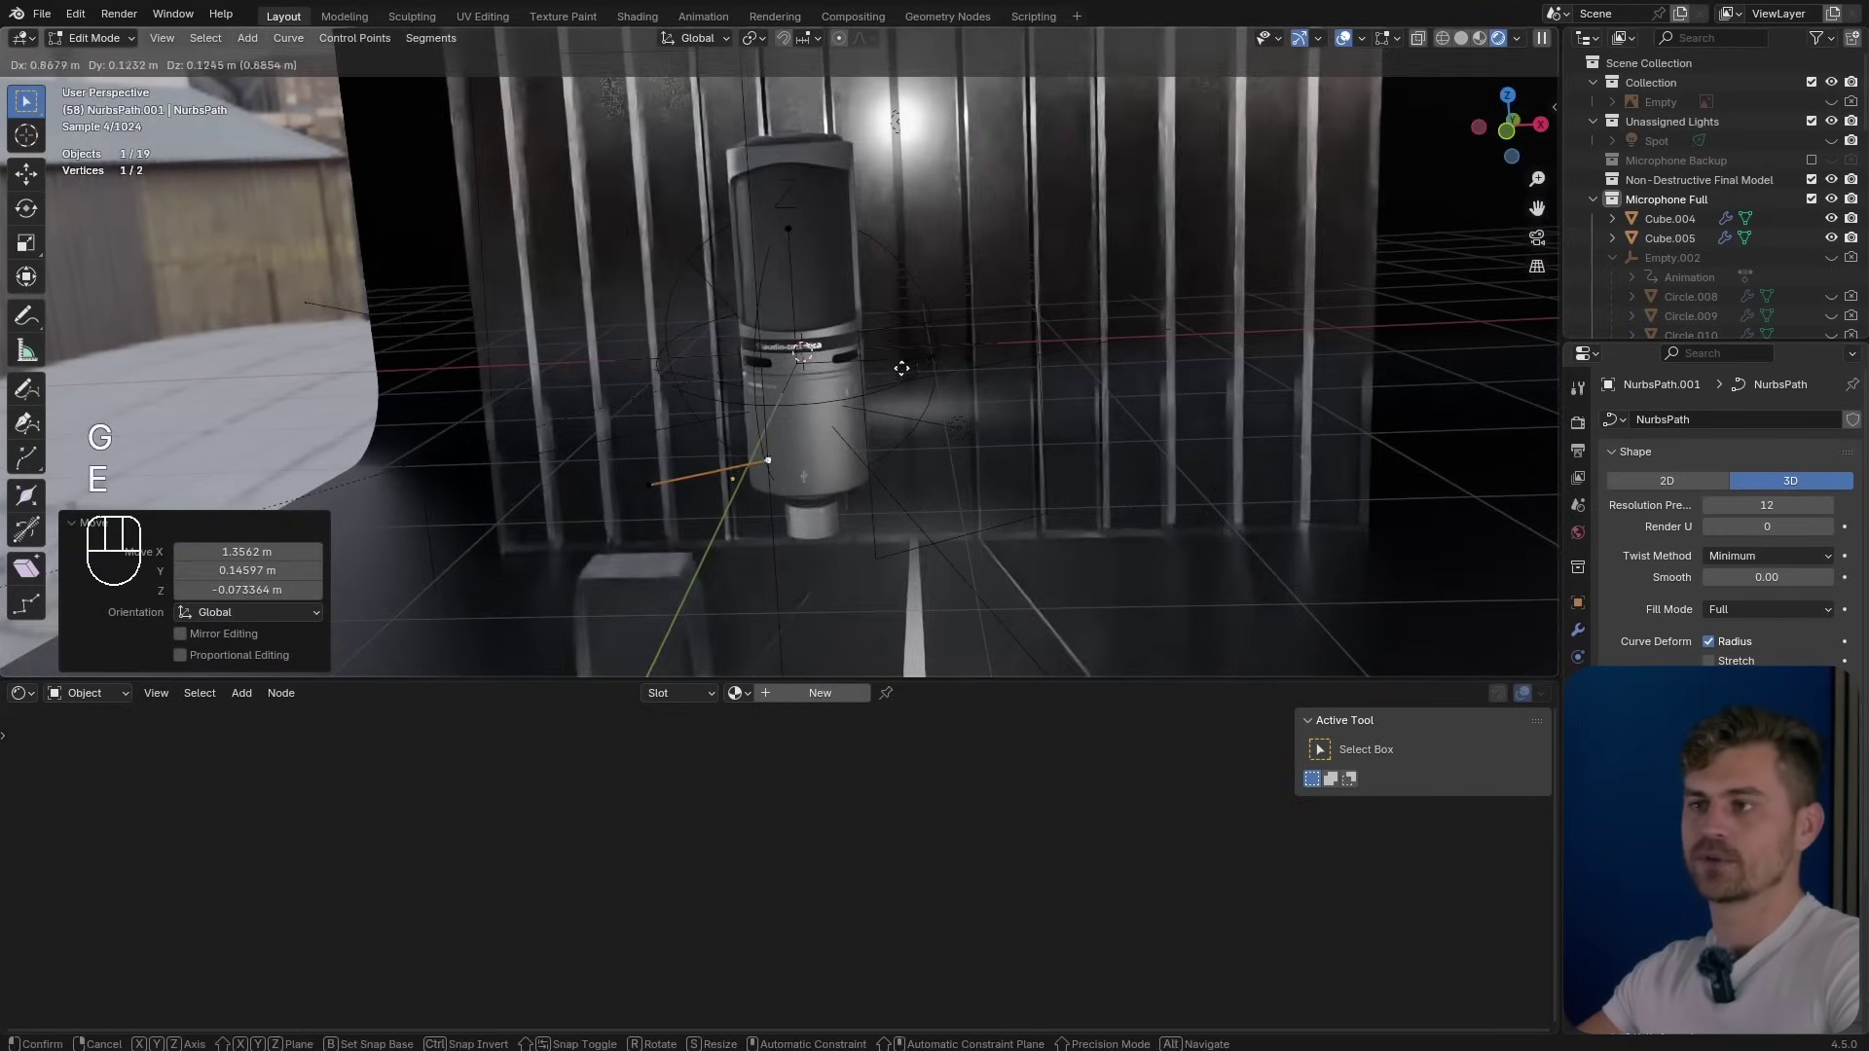
left_click(901, 368)
key("e")
left_click(955, 346)
middle_click_drag(955, 346, 916, 368)
key("e")
left_click(989, 342)
key("e")
left_click(993, 341)
key("e")
left_click(925, 363)
key("e")
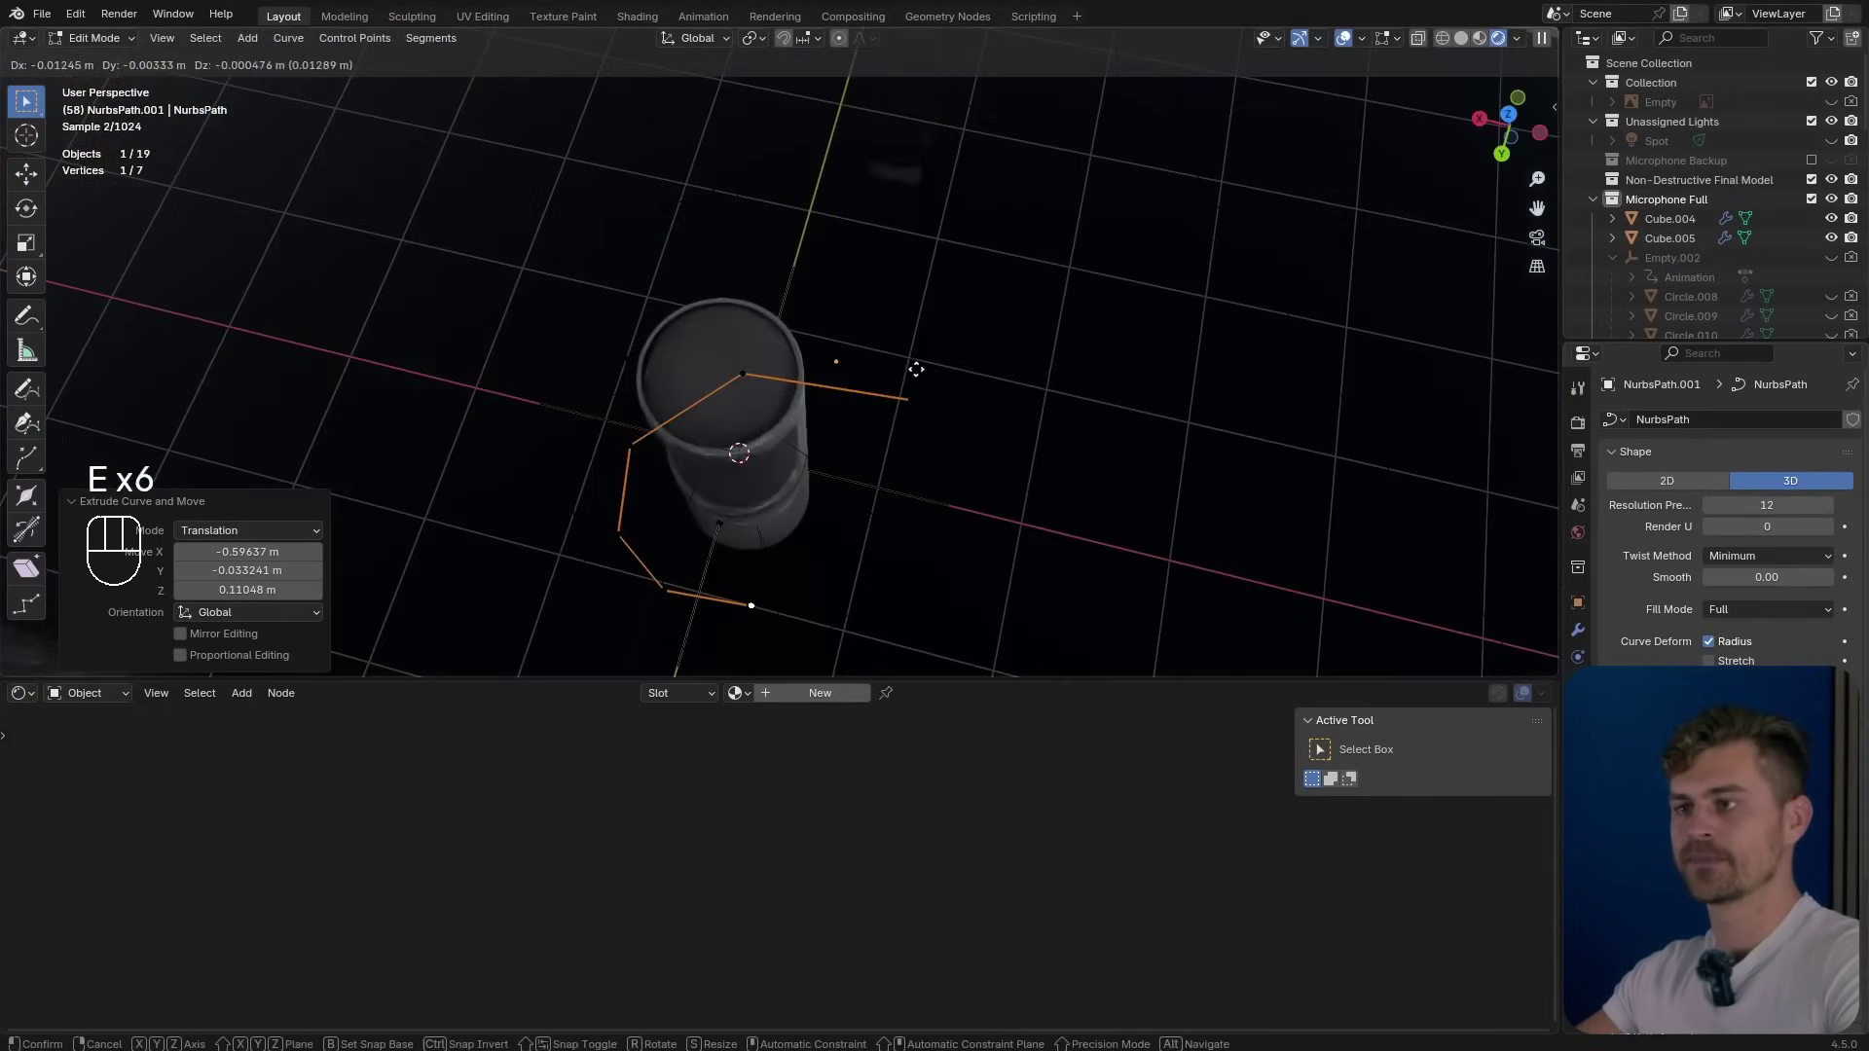
left_click(1039, 279)
middle_click_drag(1038, 280, 861, 224)
Continue extruding the path upwards in a second loop around the microphone's upper body.
key("e")
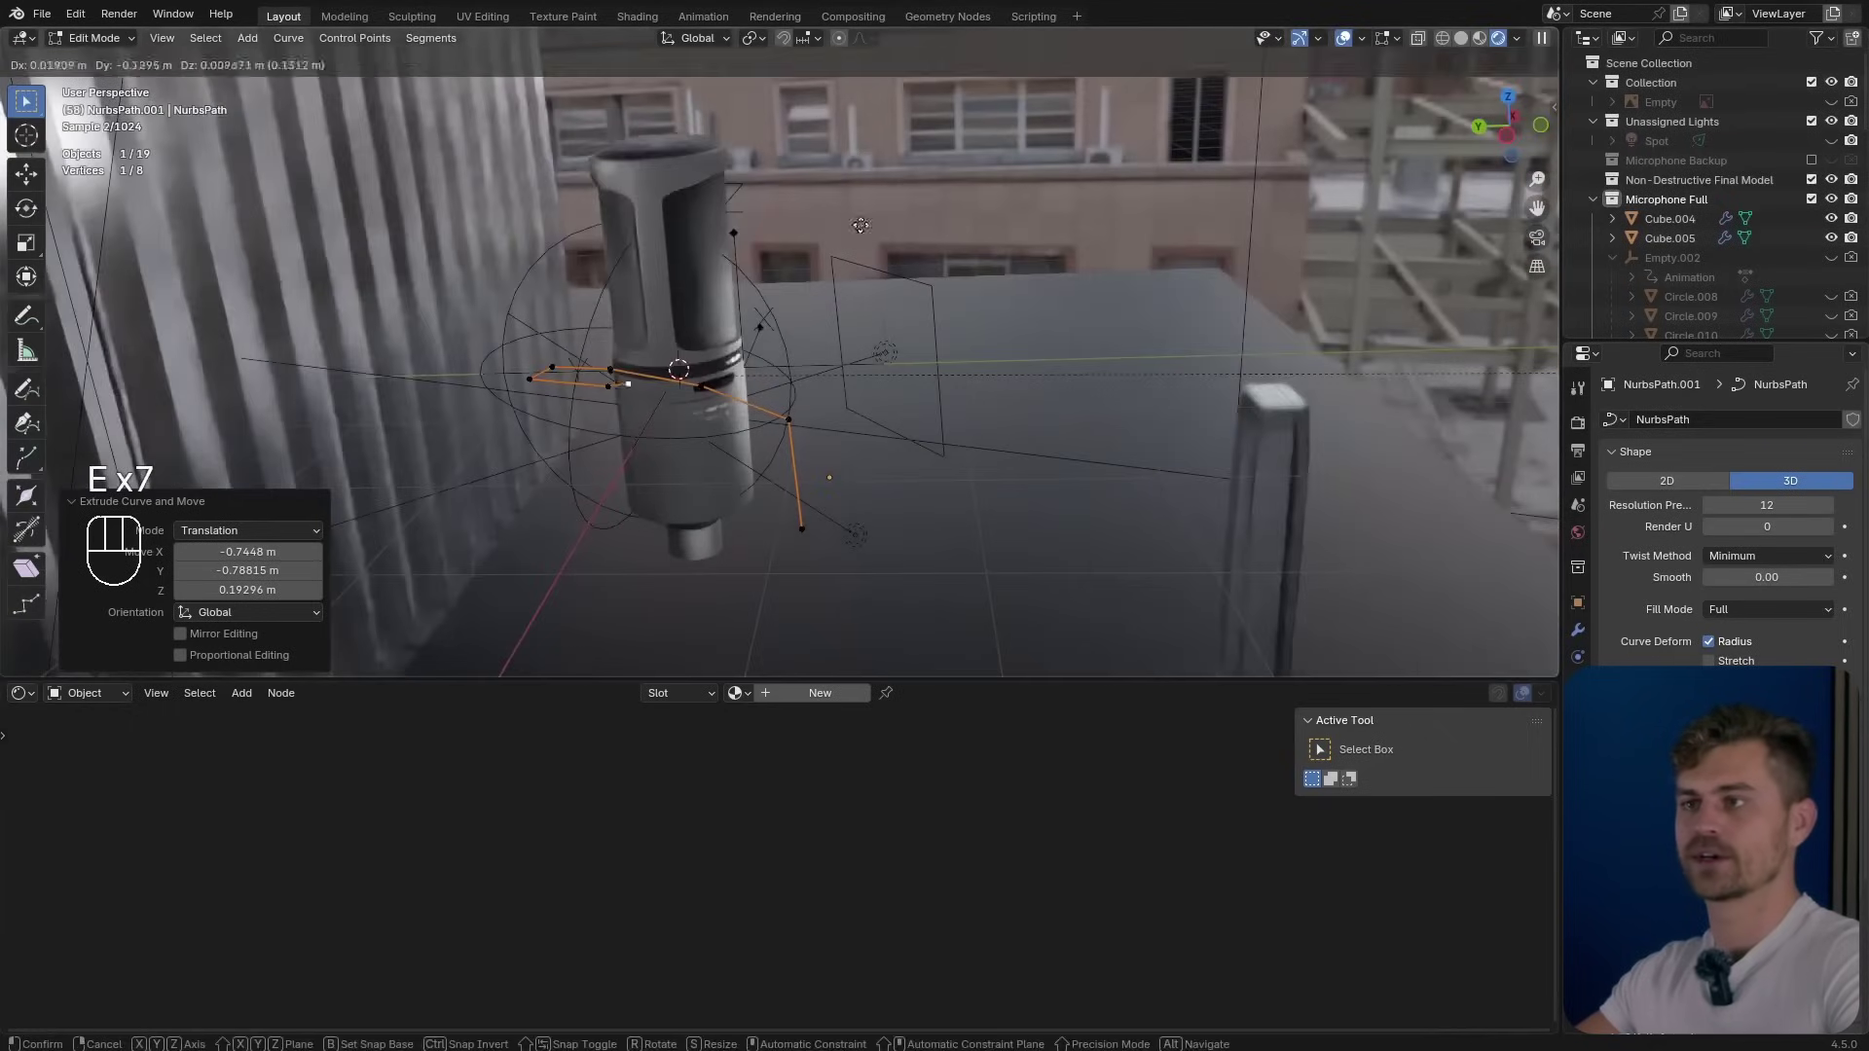
middle_click_drag(1021, 148, 951, 184)
key("g")
left_click(915, 210)
key("e")
left_click(984, 192)
key("e")
left_click(935, 194)
key("e")
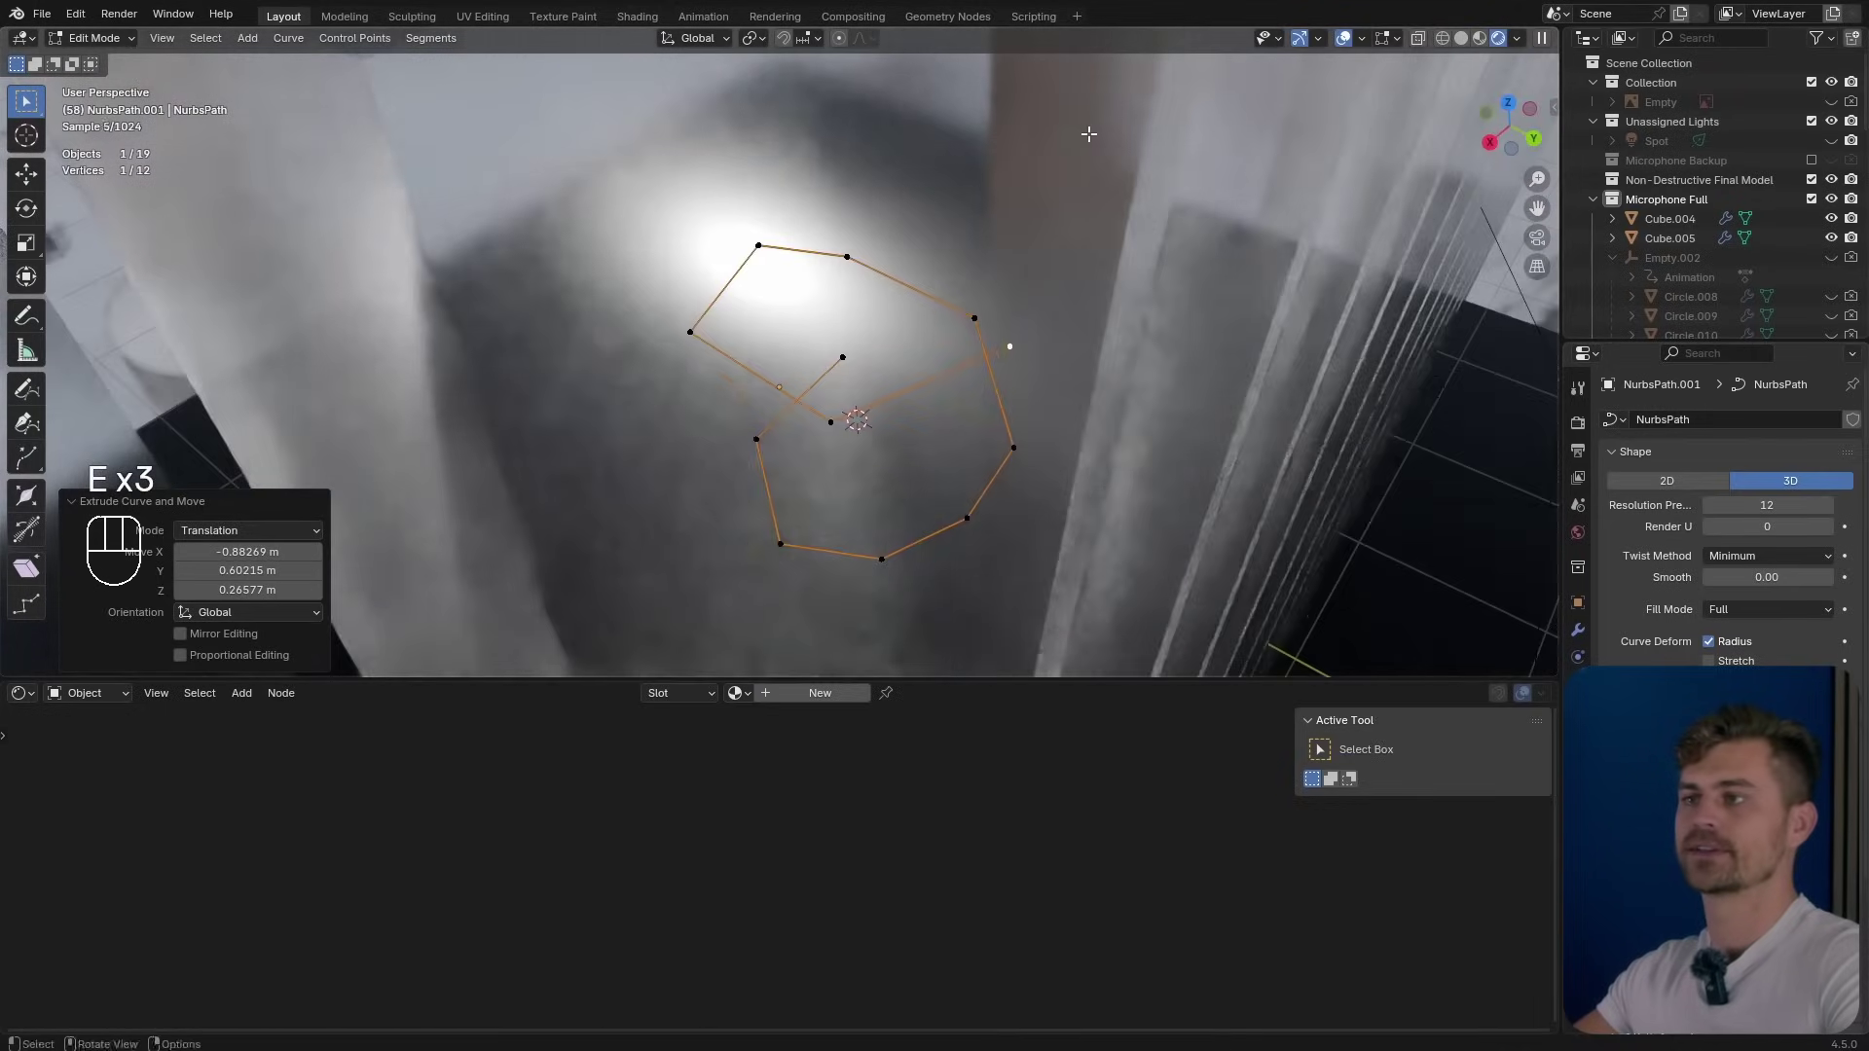
left_click(1092, 129)
middle_click_drag(1093, 129, 856, 74)
key("e")
left_click(1056, 118)
key("e")
left_click(778, 78)
Reposition the last two control points at the path's upper end to widen the spiral.
key("g")
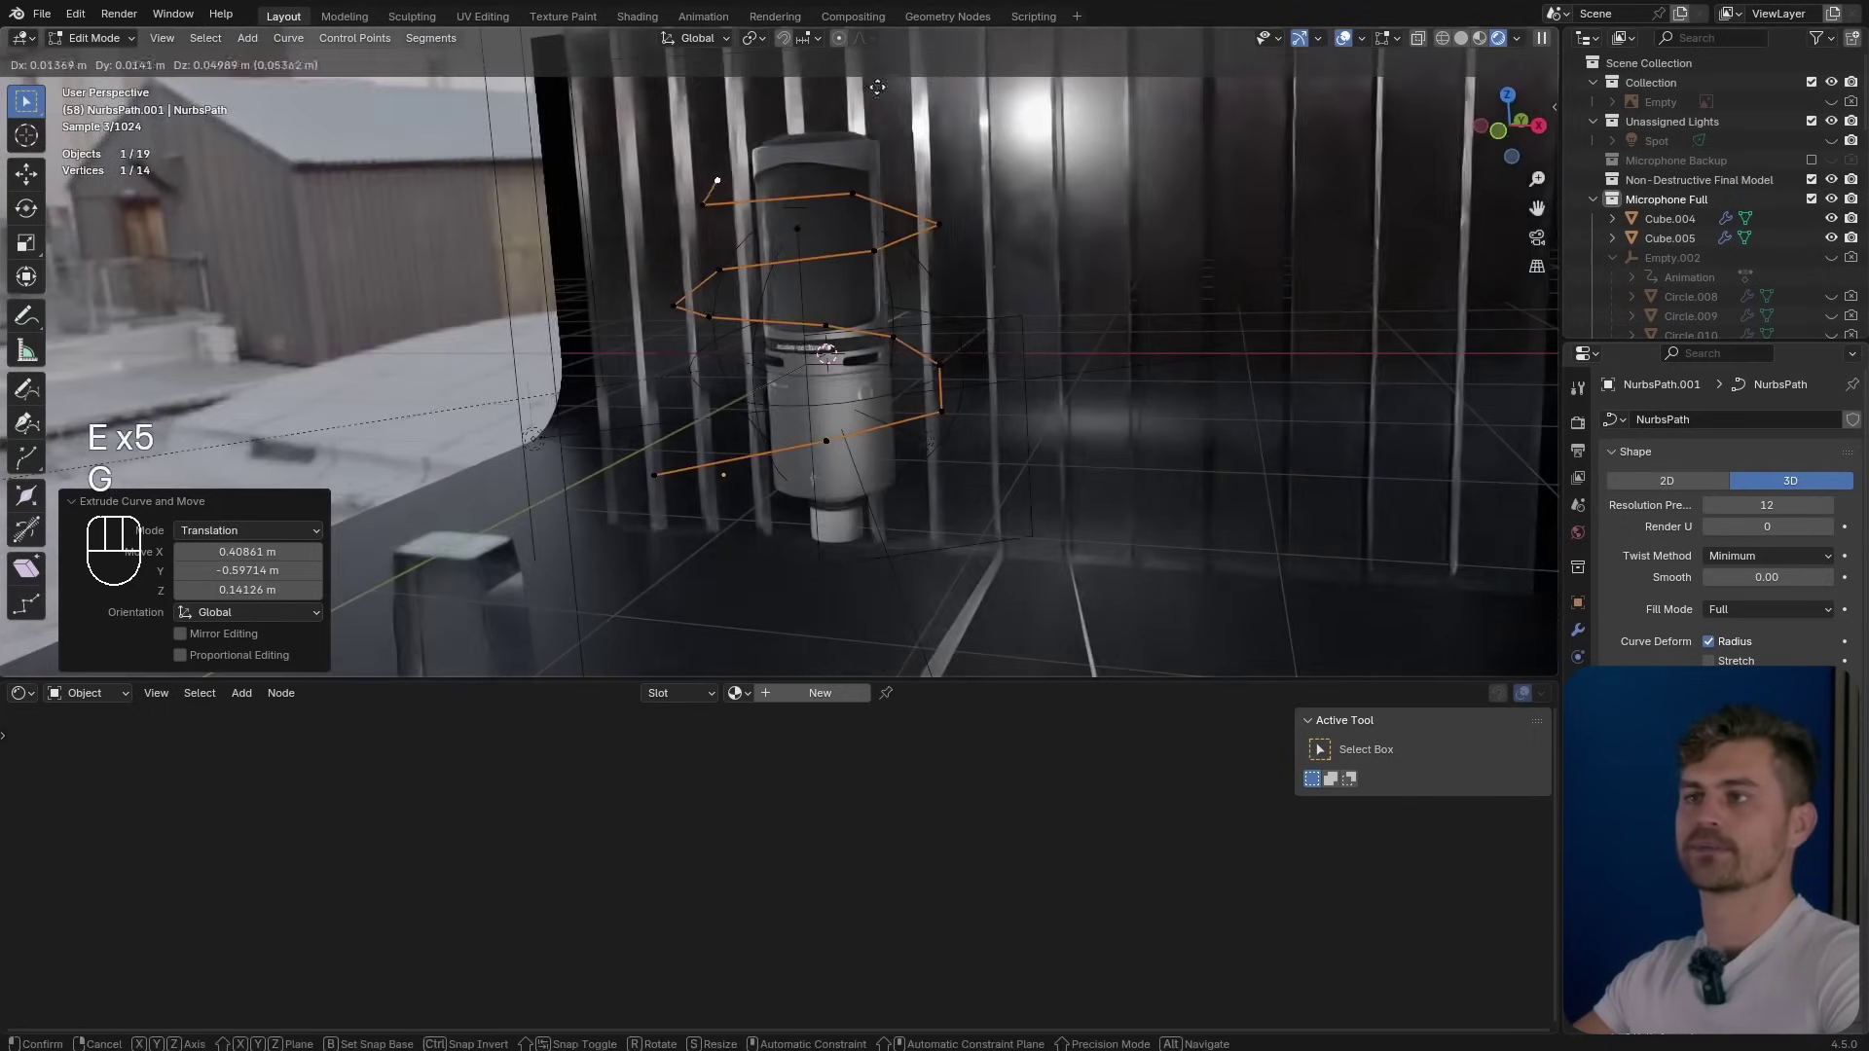
left_click(757, 68)
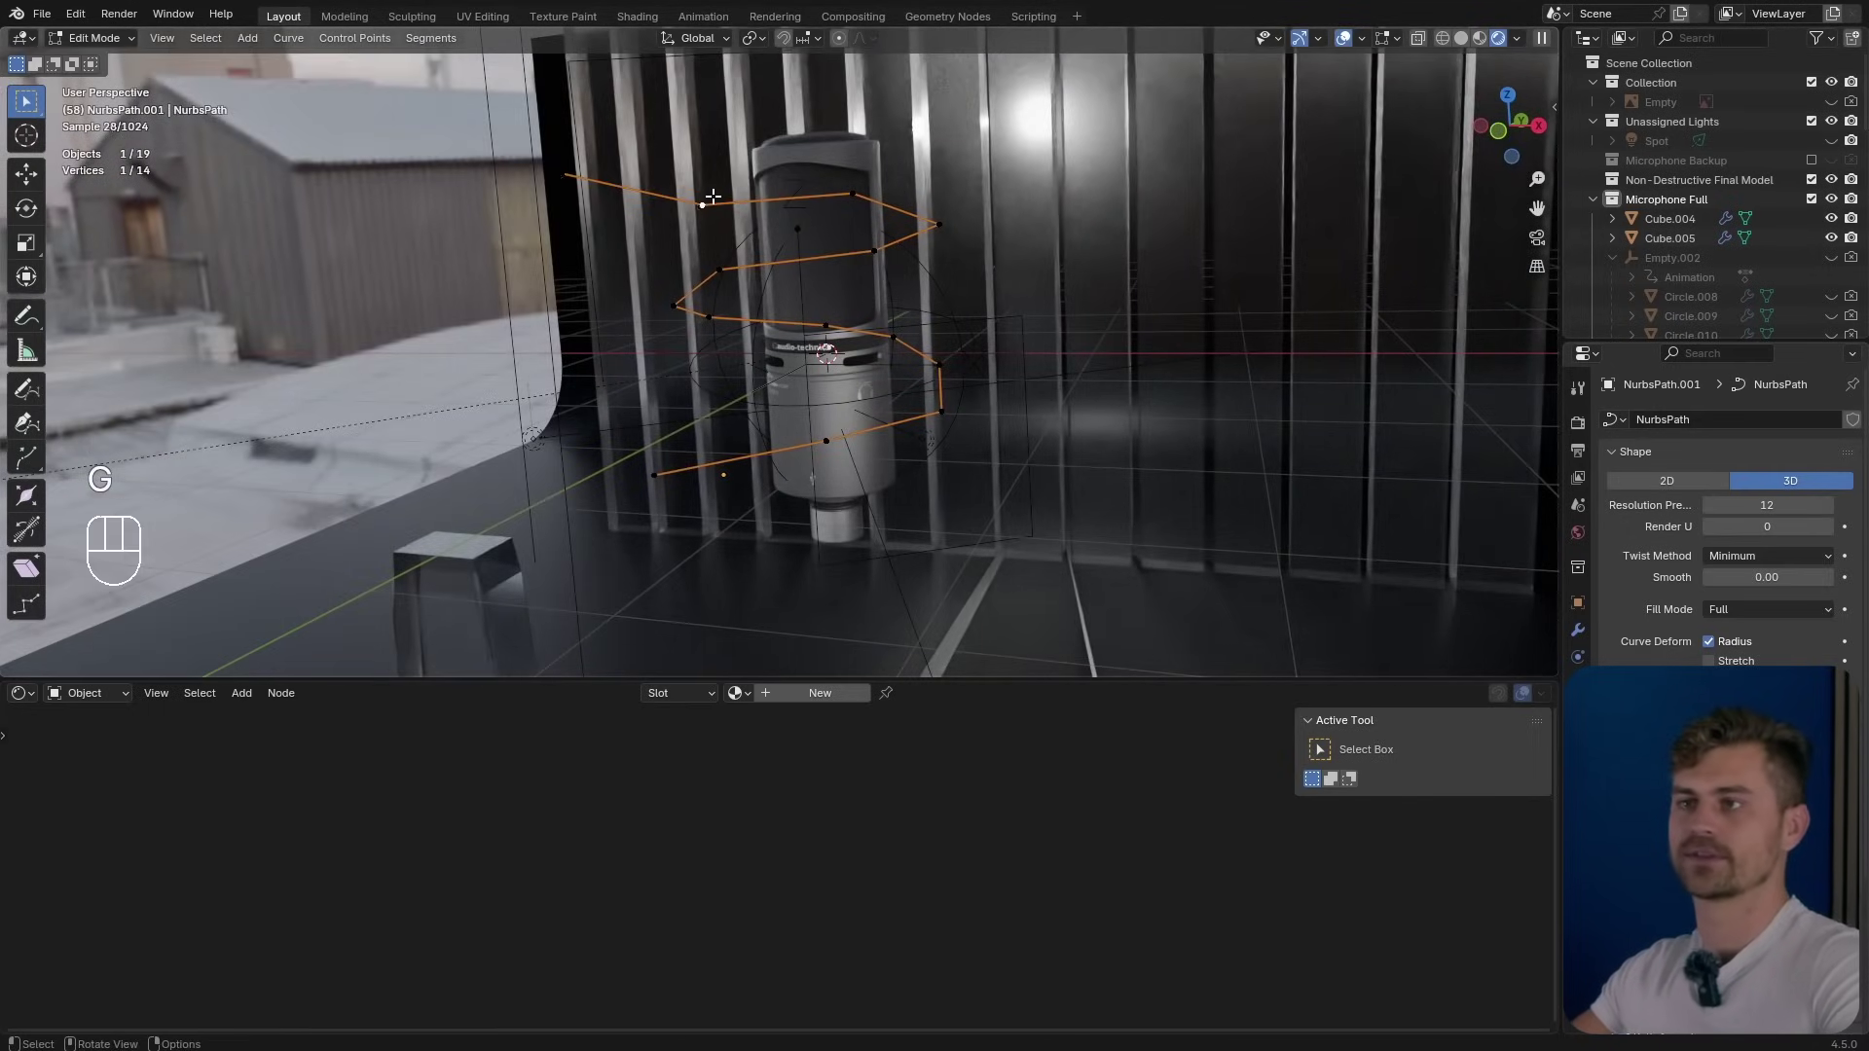
key("g")
left_click(769, 195)
Snap the 3D cursor to the control point at the path's lower end and return to Object Mode.
middle_click_drag(769, 194, 822, 517)
key("f")
key("Tab")
key("Tab")
key("shift+a")
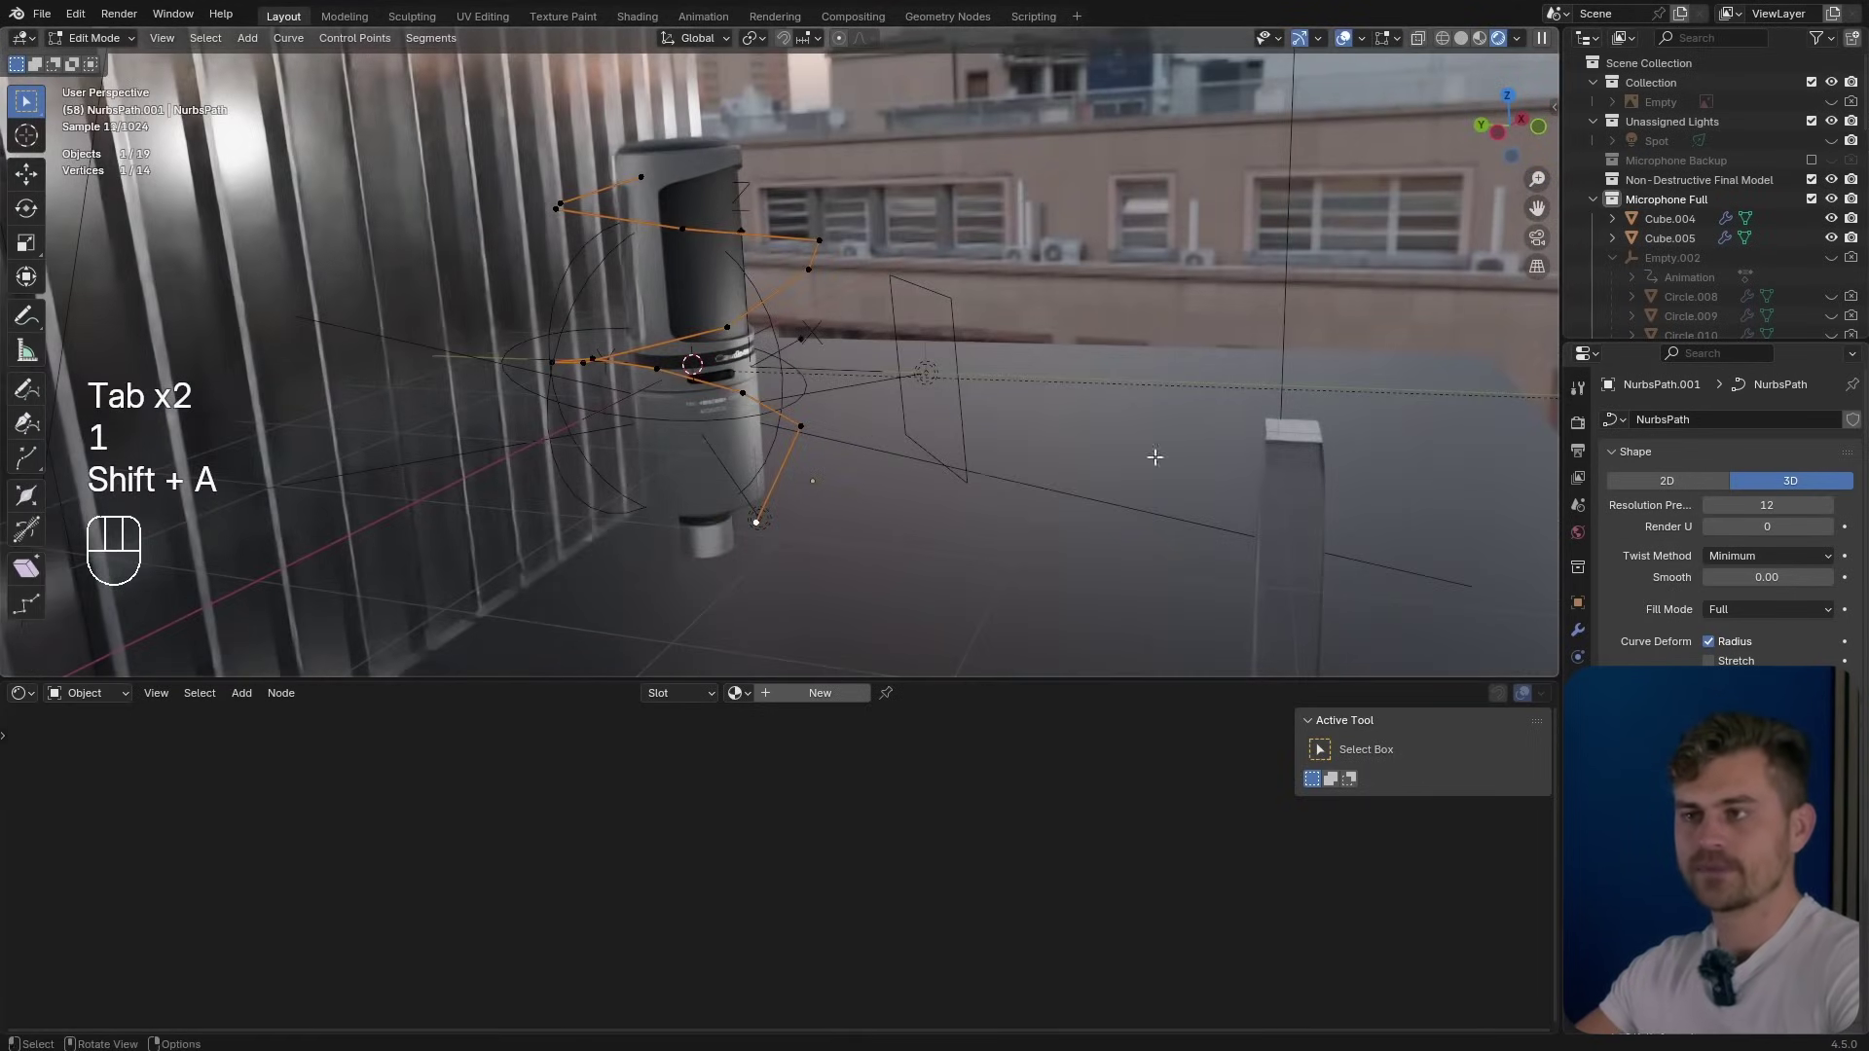
key("Tab")
key("Tab")
key("shift+s")
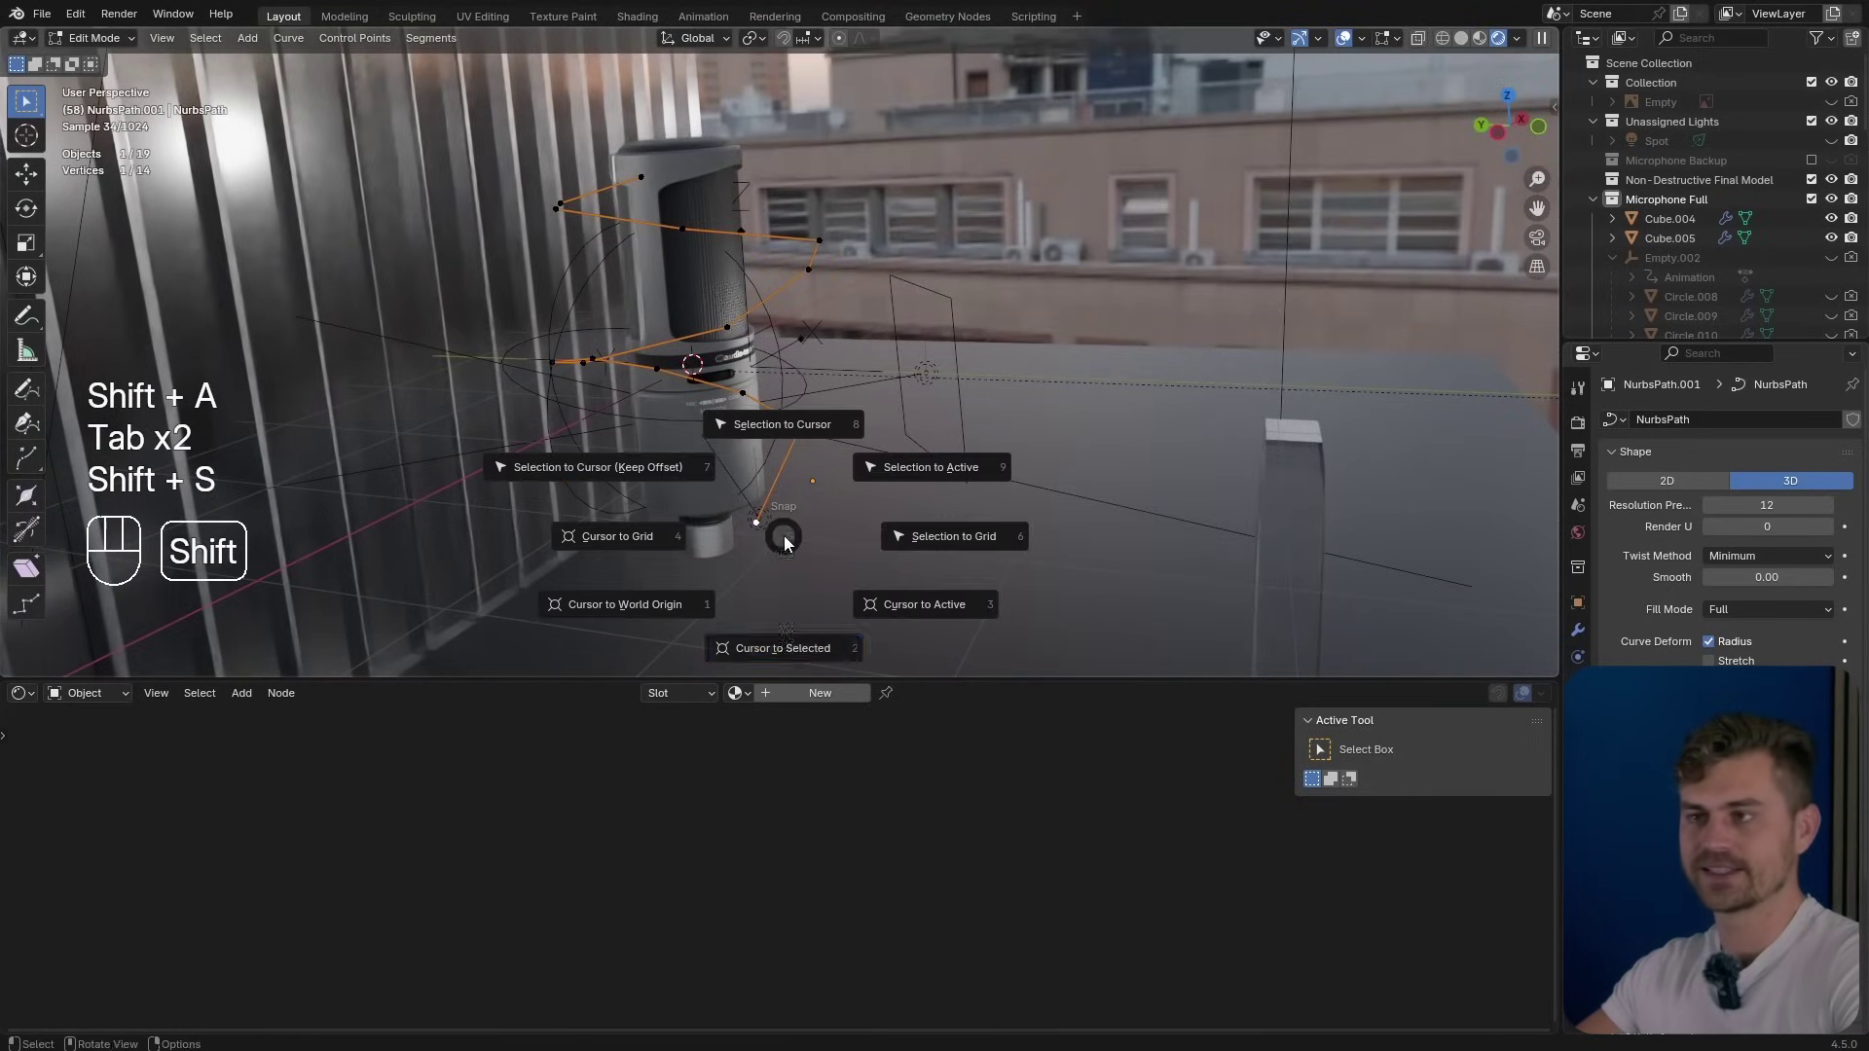
left_click(786, 642)
key("Tab")
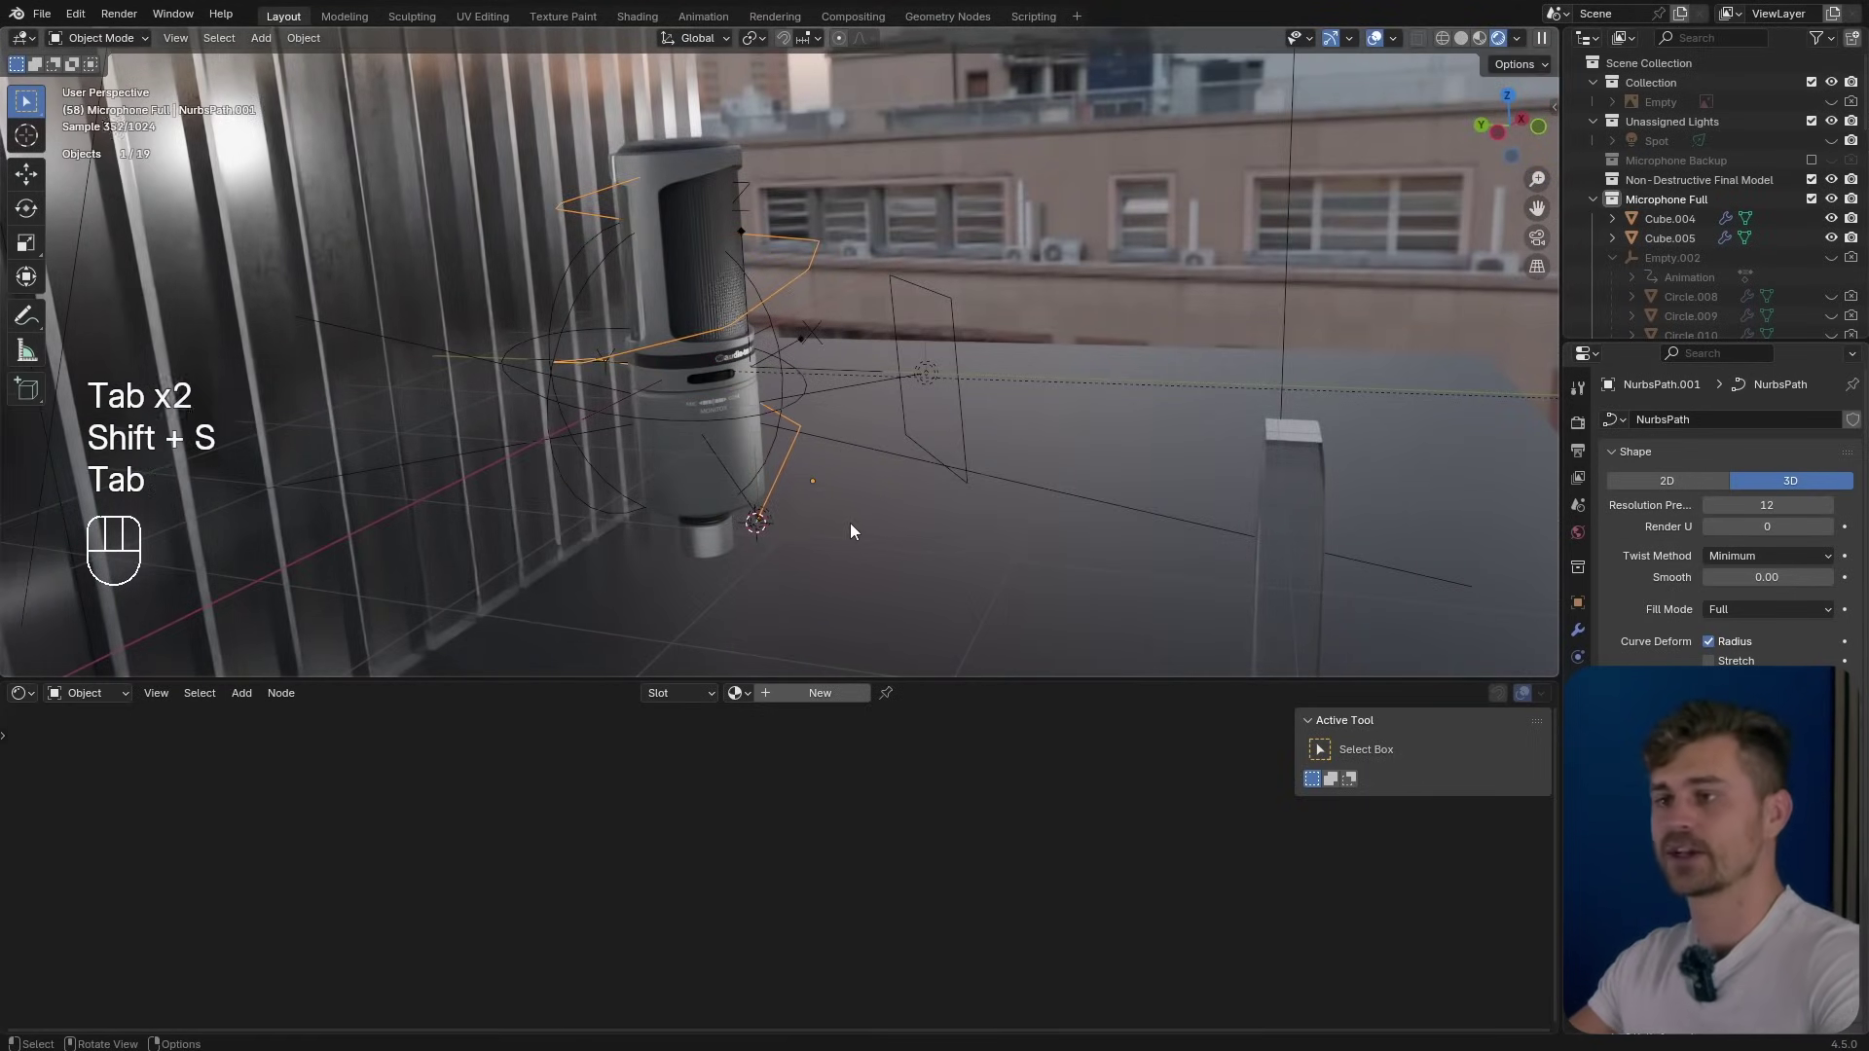
Add a UV sphere at the path's lower end and scale it to 0.126.
key("shift+a")
mouse_move(833, 510)
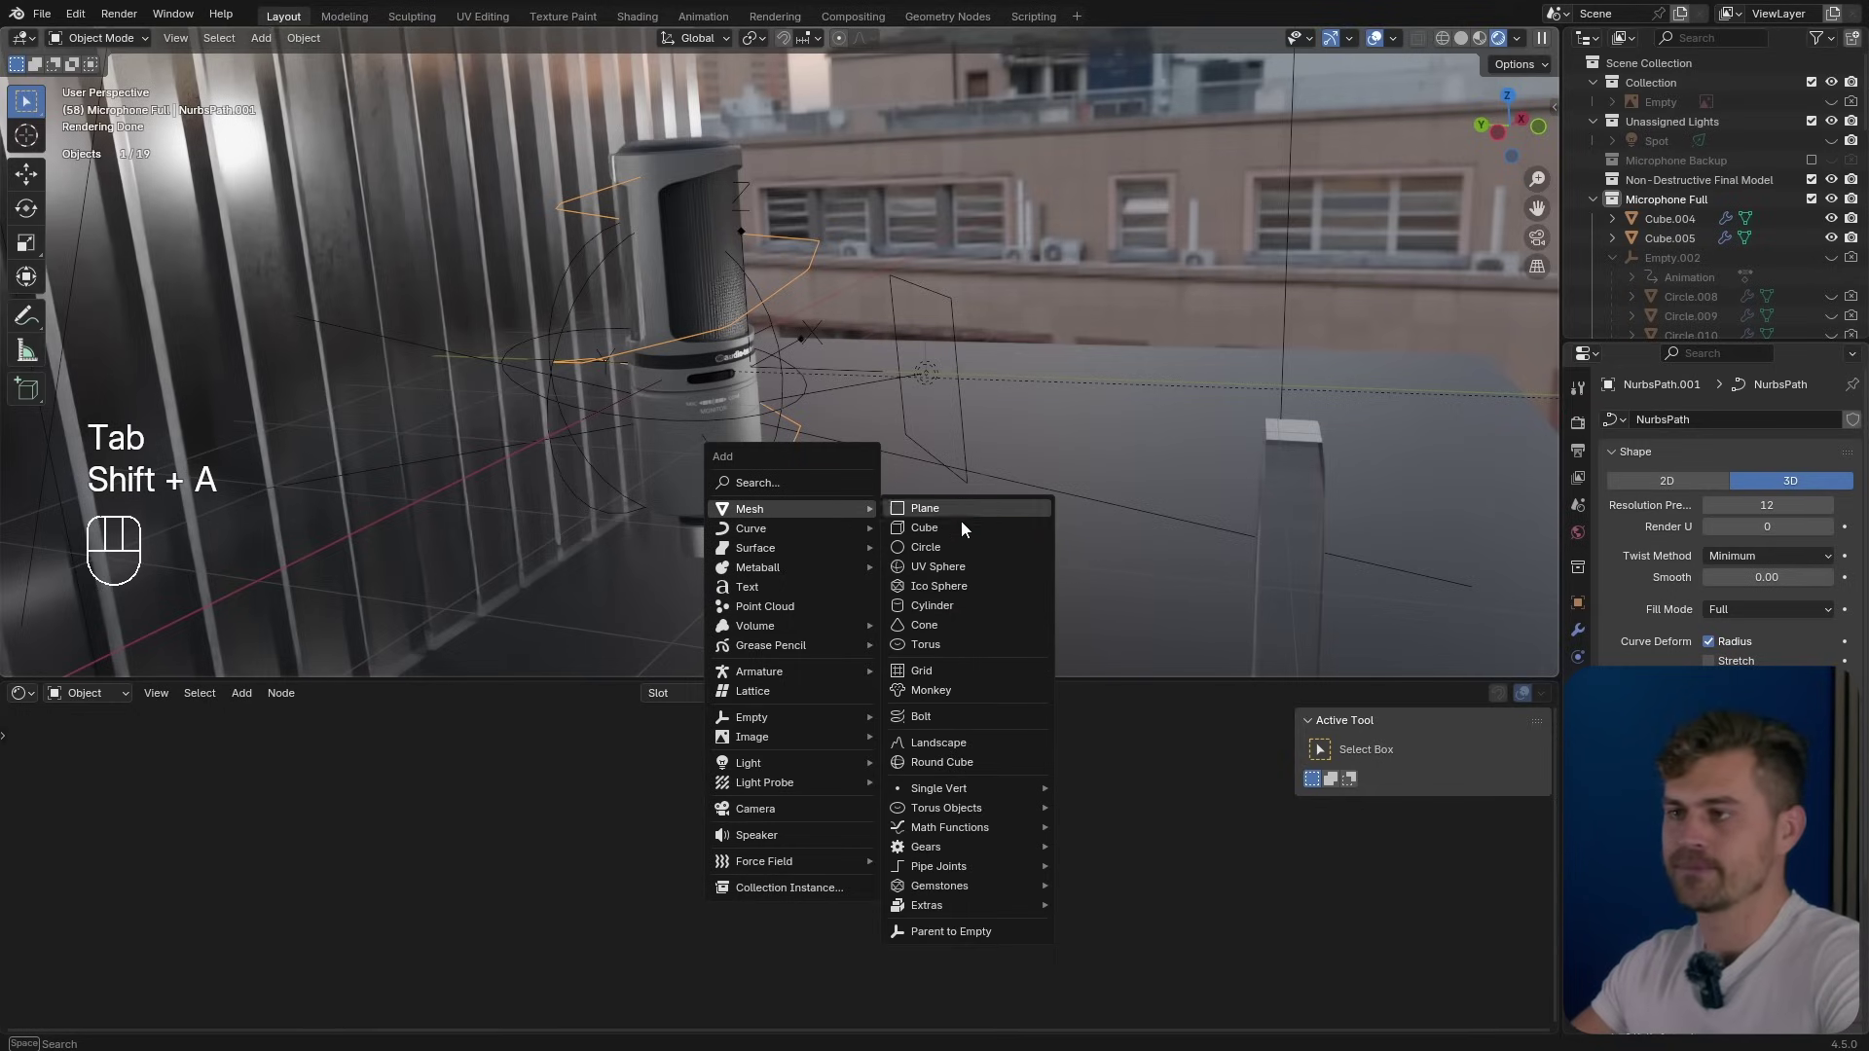
left_click(937, 566)
key("s")
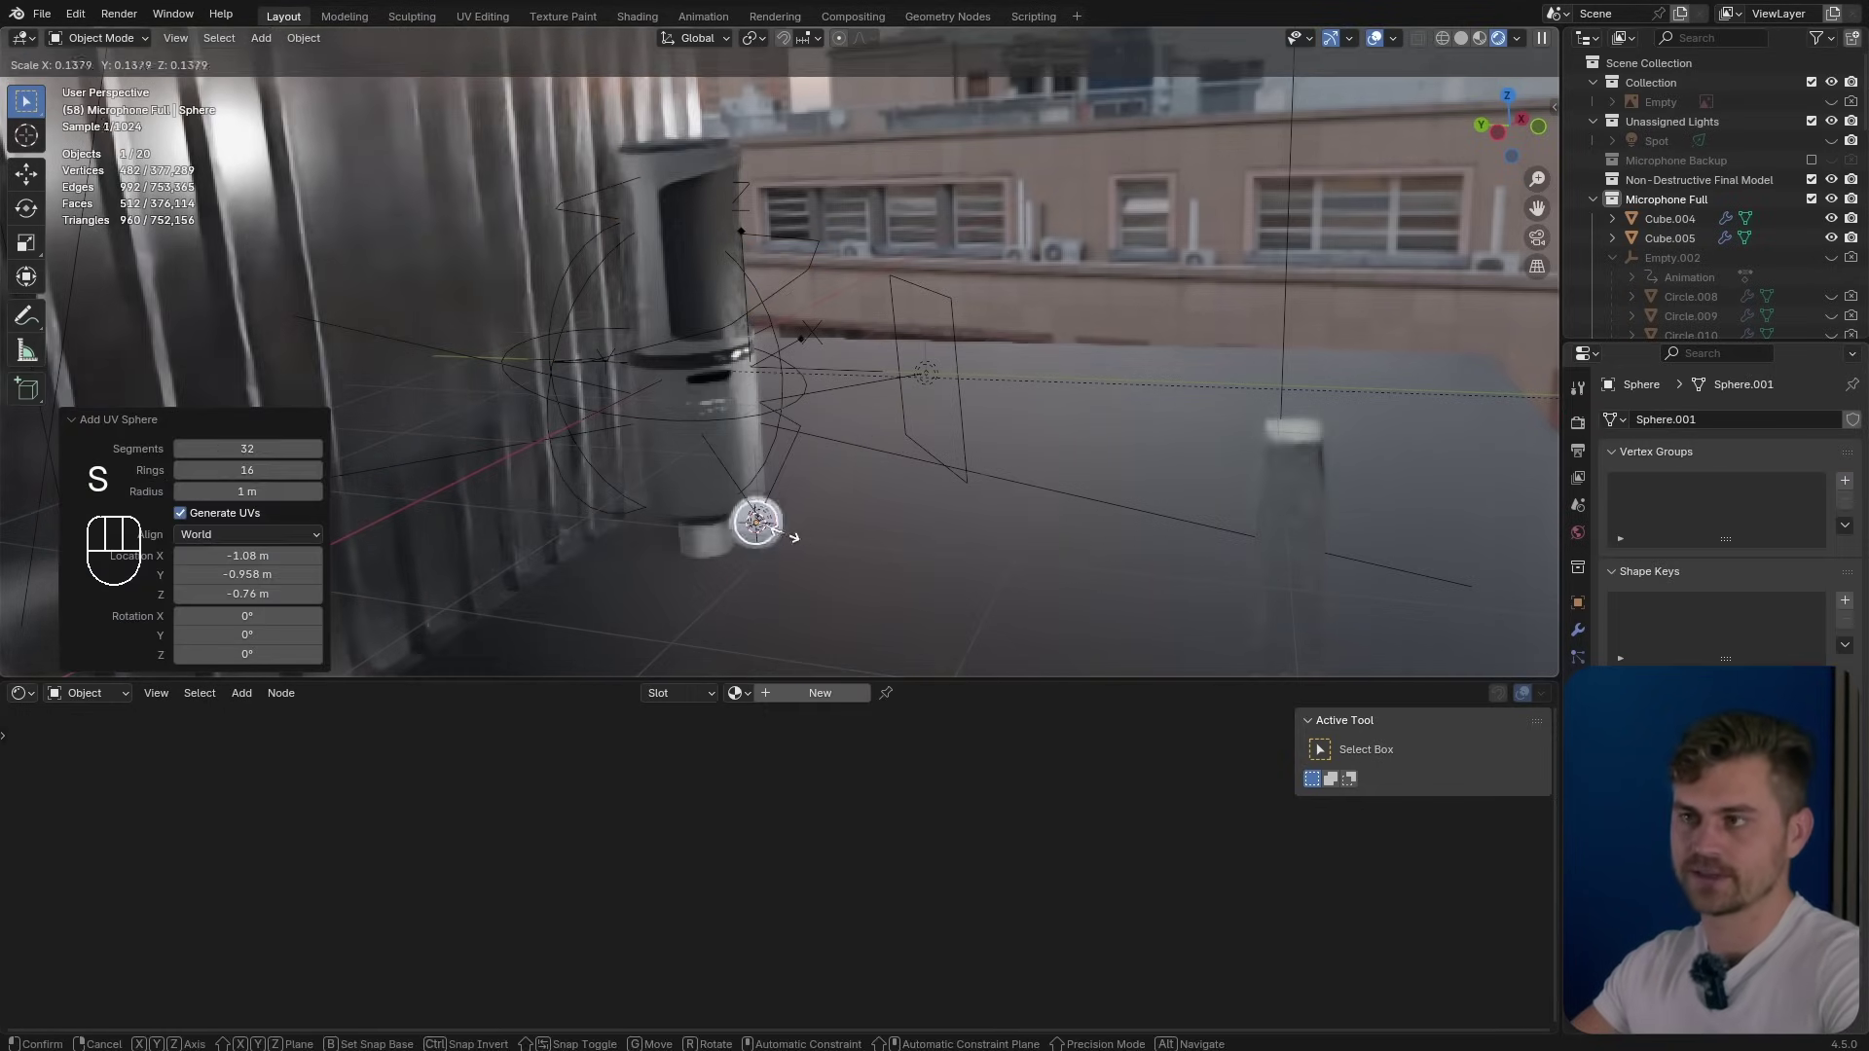
left_click(784, 542)
Add an emitter particle system to the sphere and play the animation to preview the emission.
left_click(1577, 657)
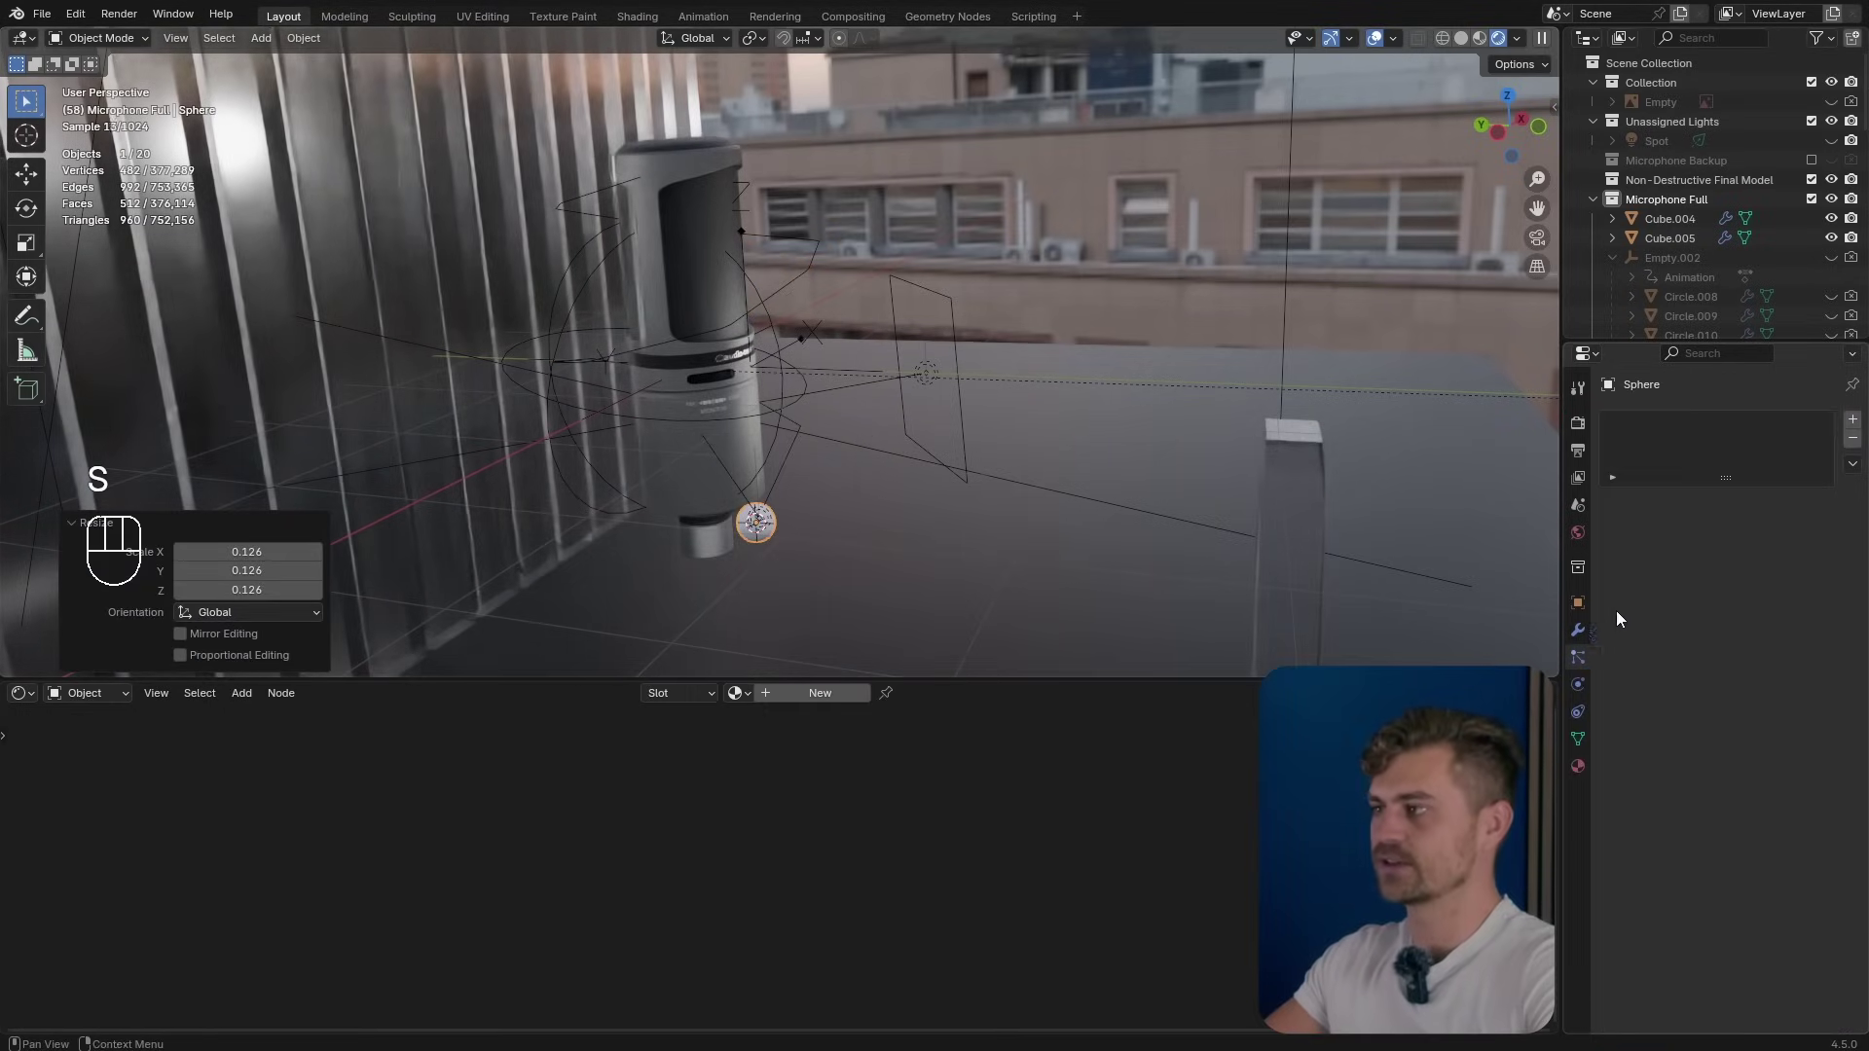
left_click(1851, 420)
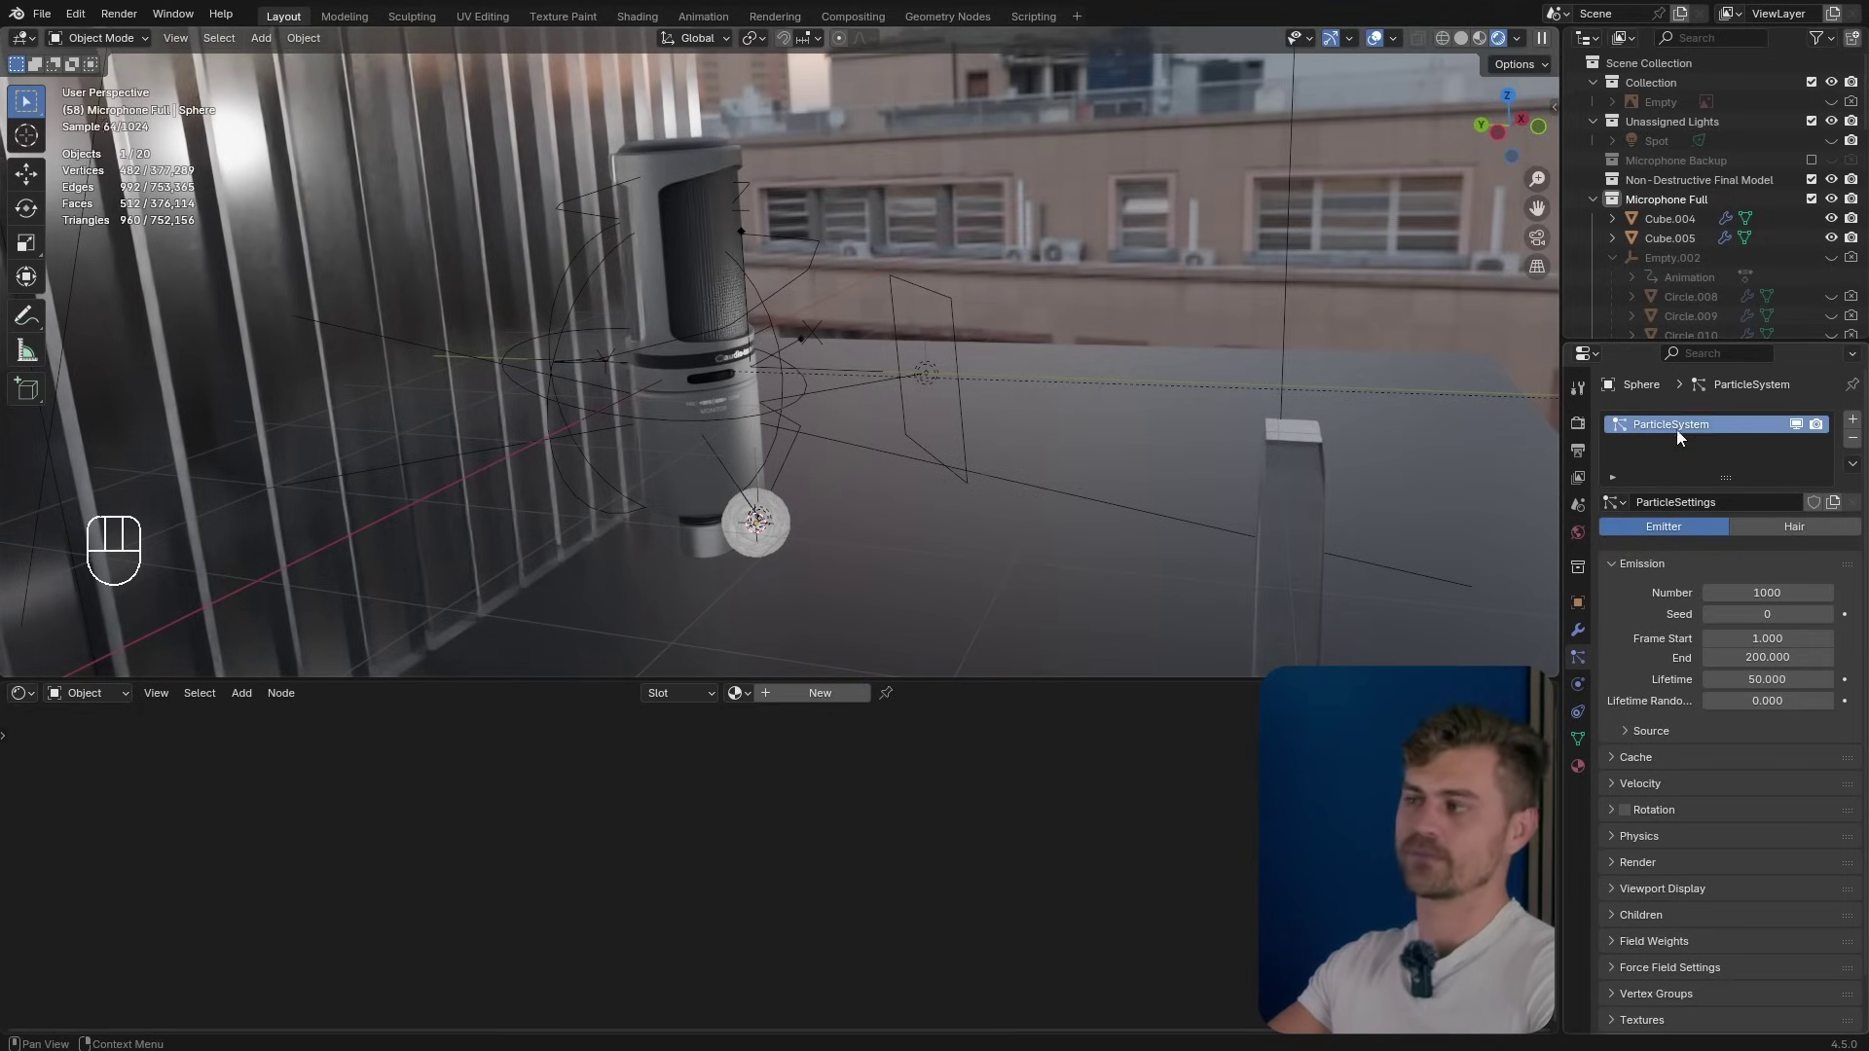
middle_click_drag(627, 412, 755, 452, "shift")
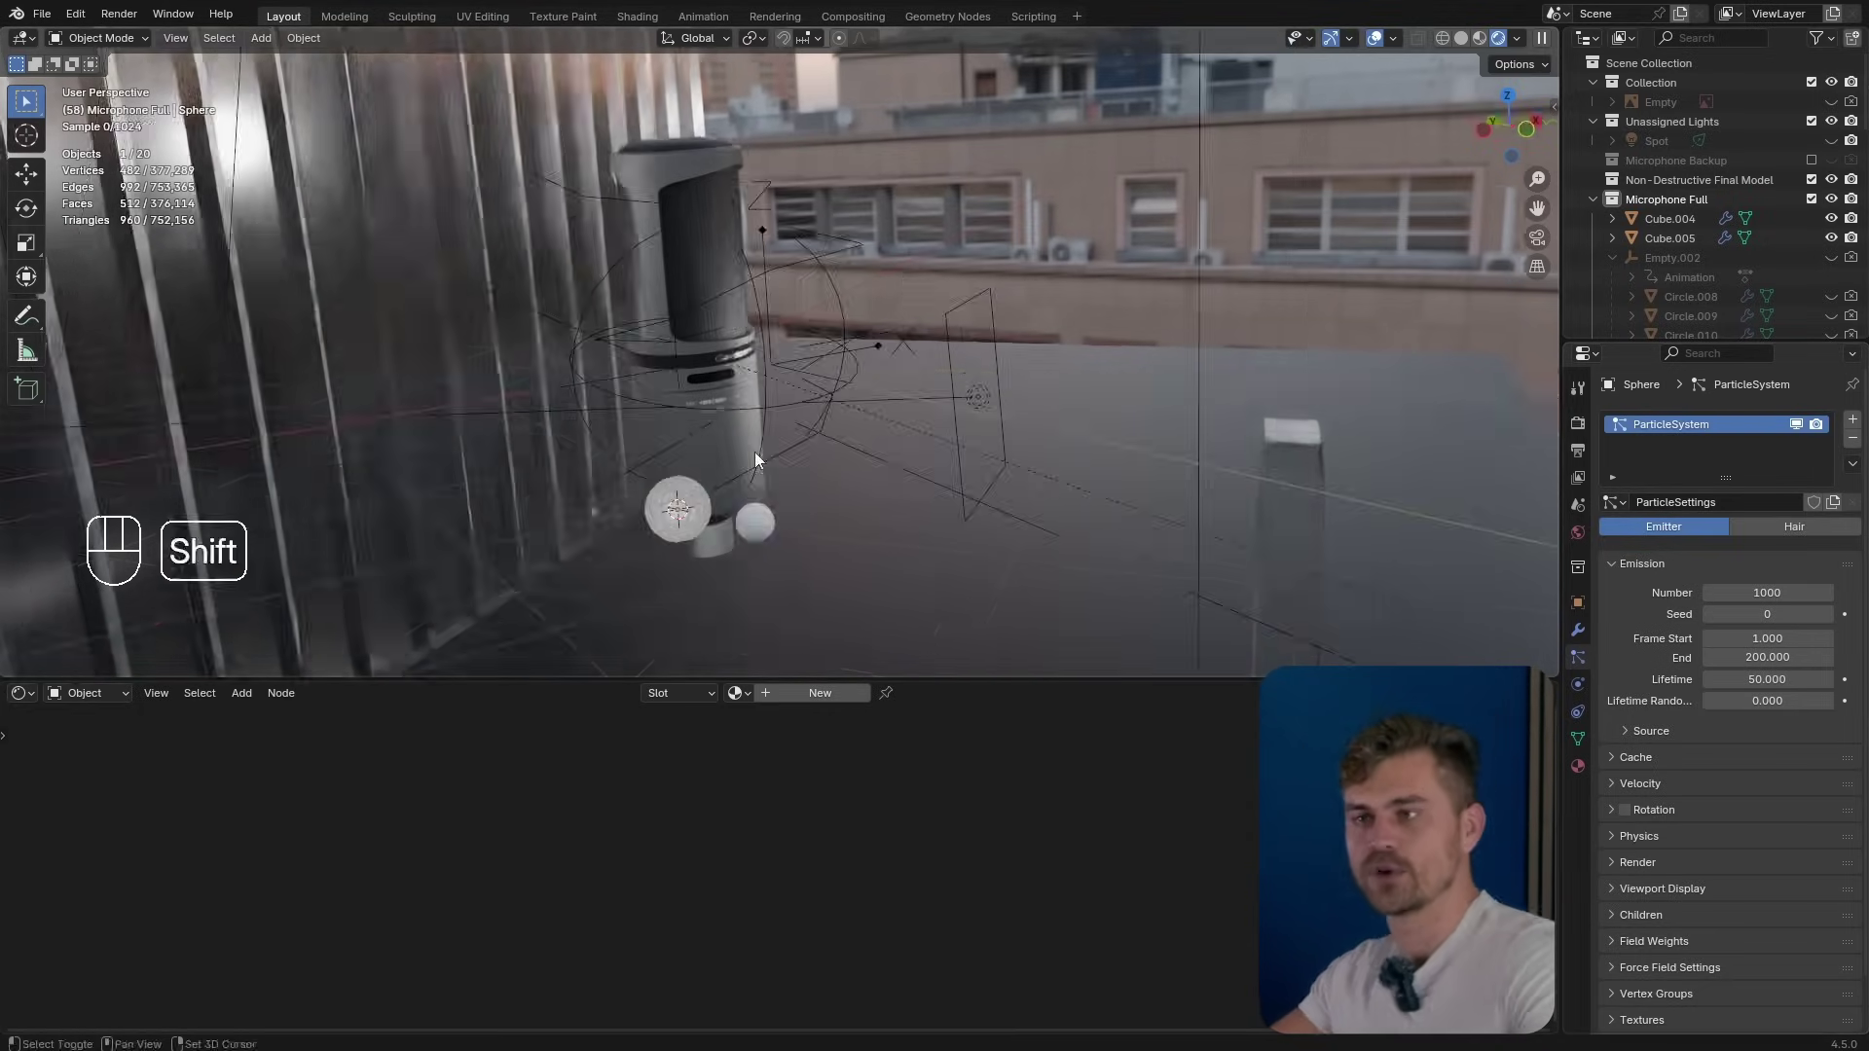
key("shift+space")
key("shift+space")
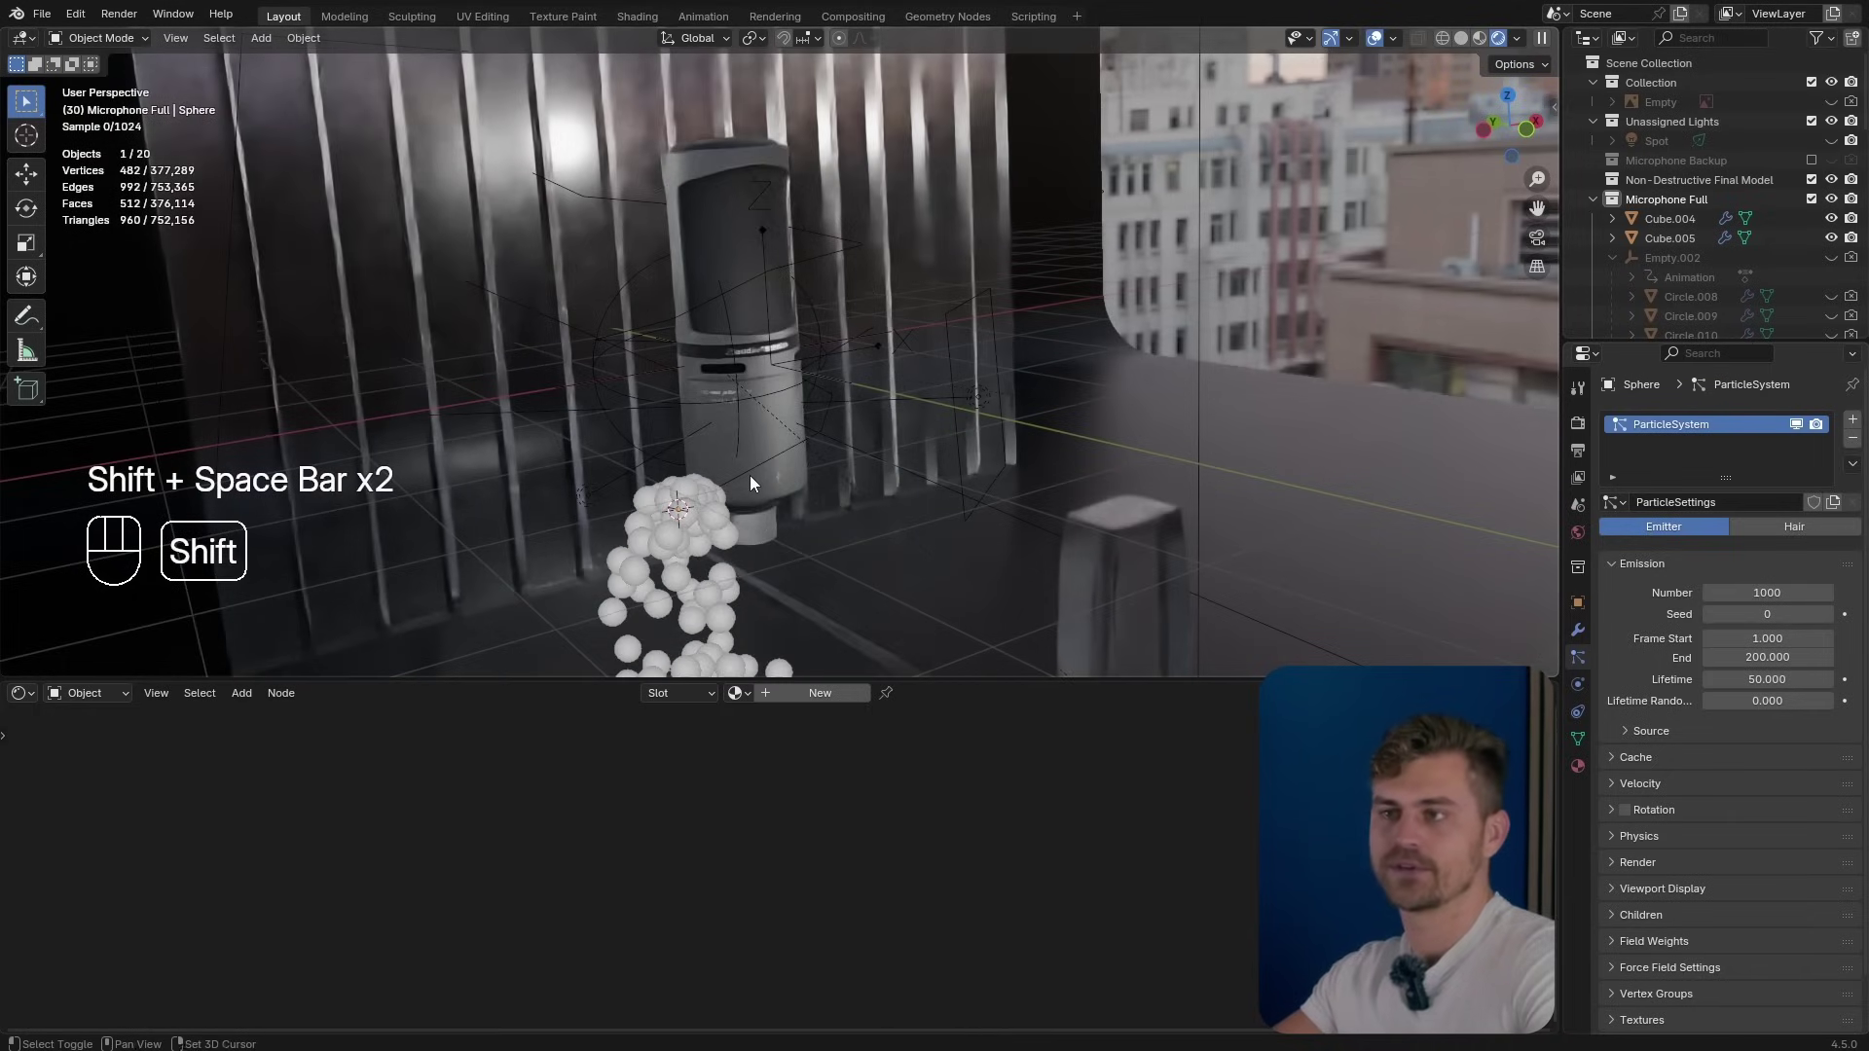
middle_click_drag(784, 497, 727, 521, "shift")
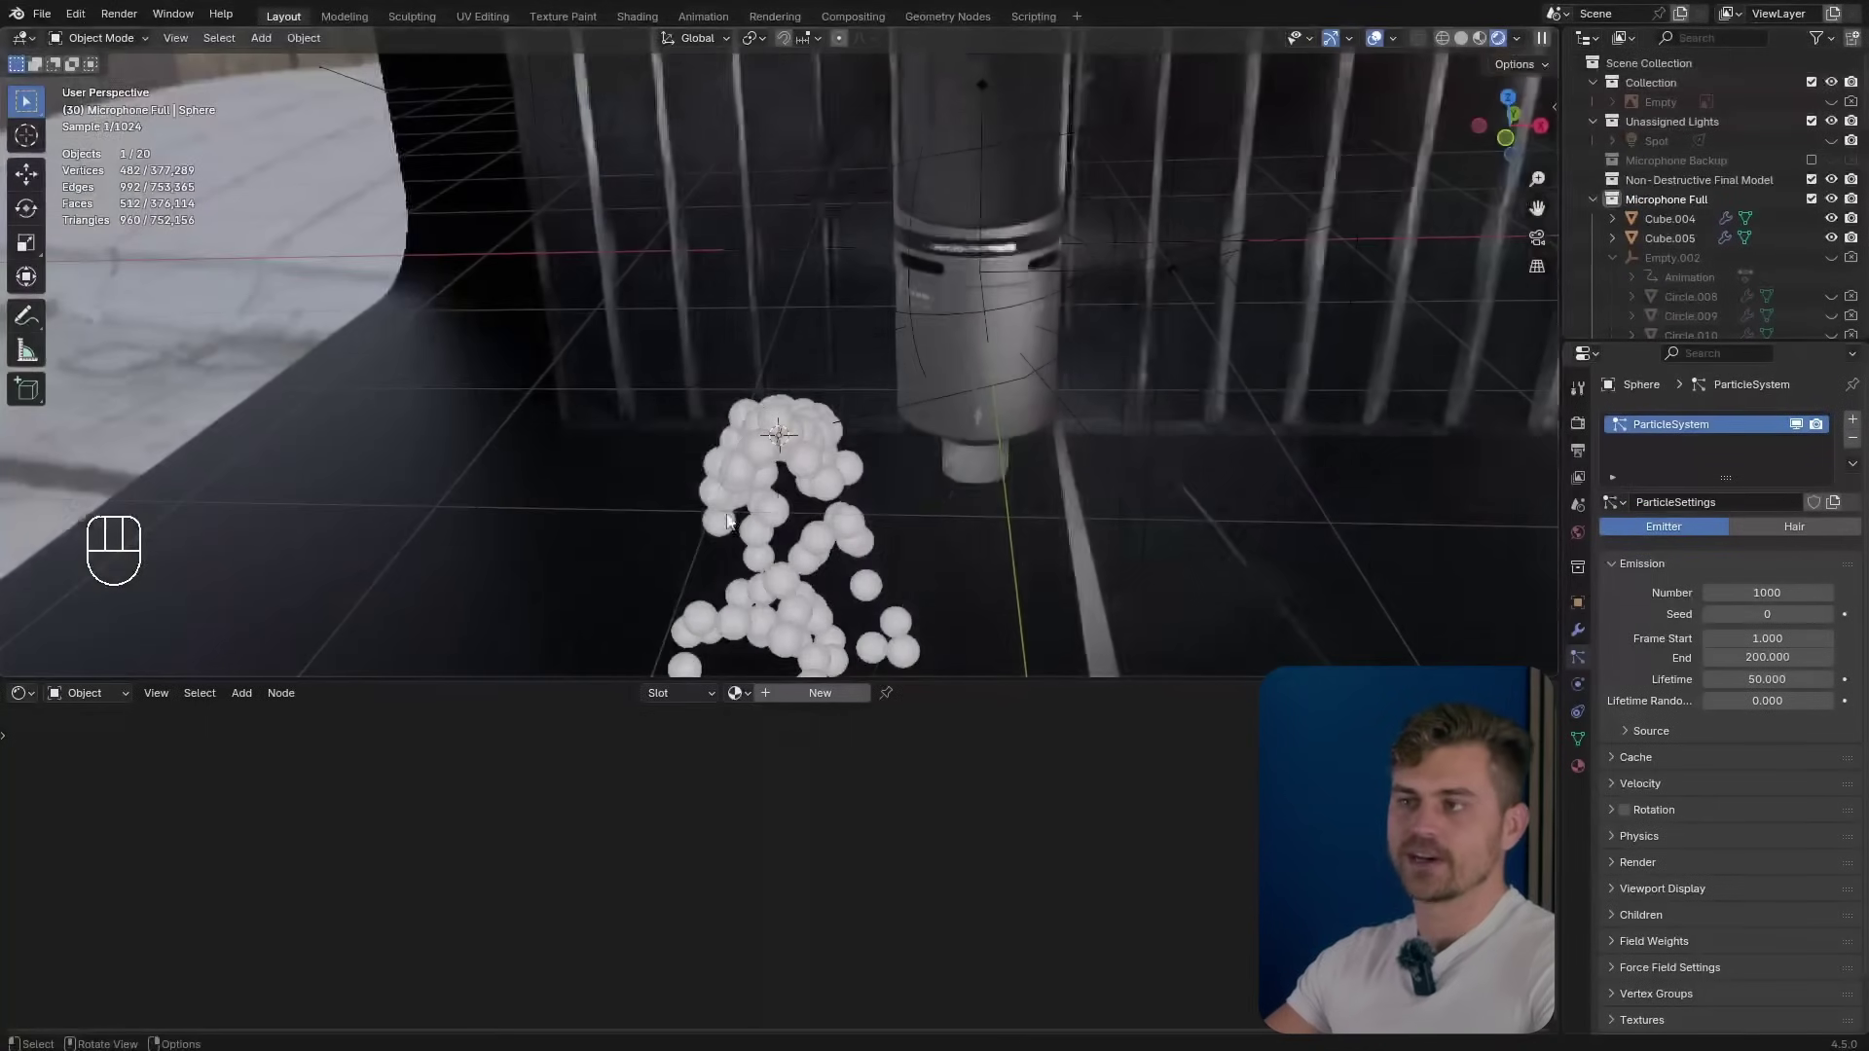
Add an Ico Sphere and move it about -3.06 m in X, -1.12 m in Y and 1.57 m in Z, clear of the backdrop.
scroll(711, 378, "down", 5)
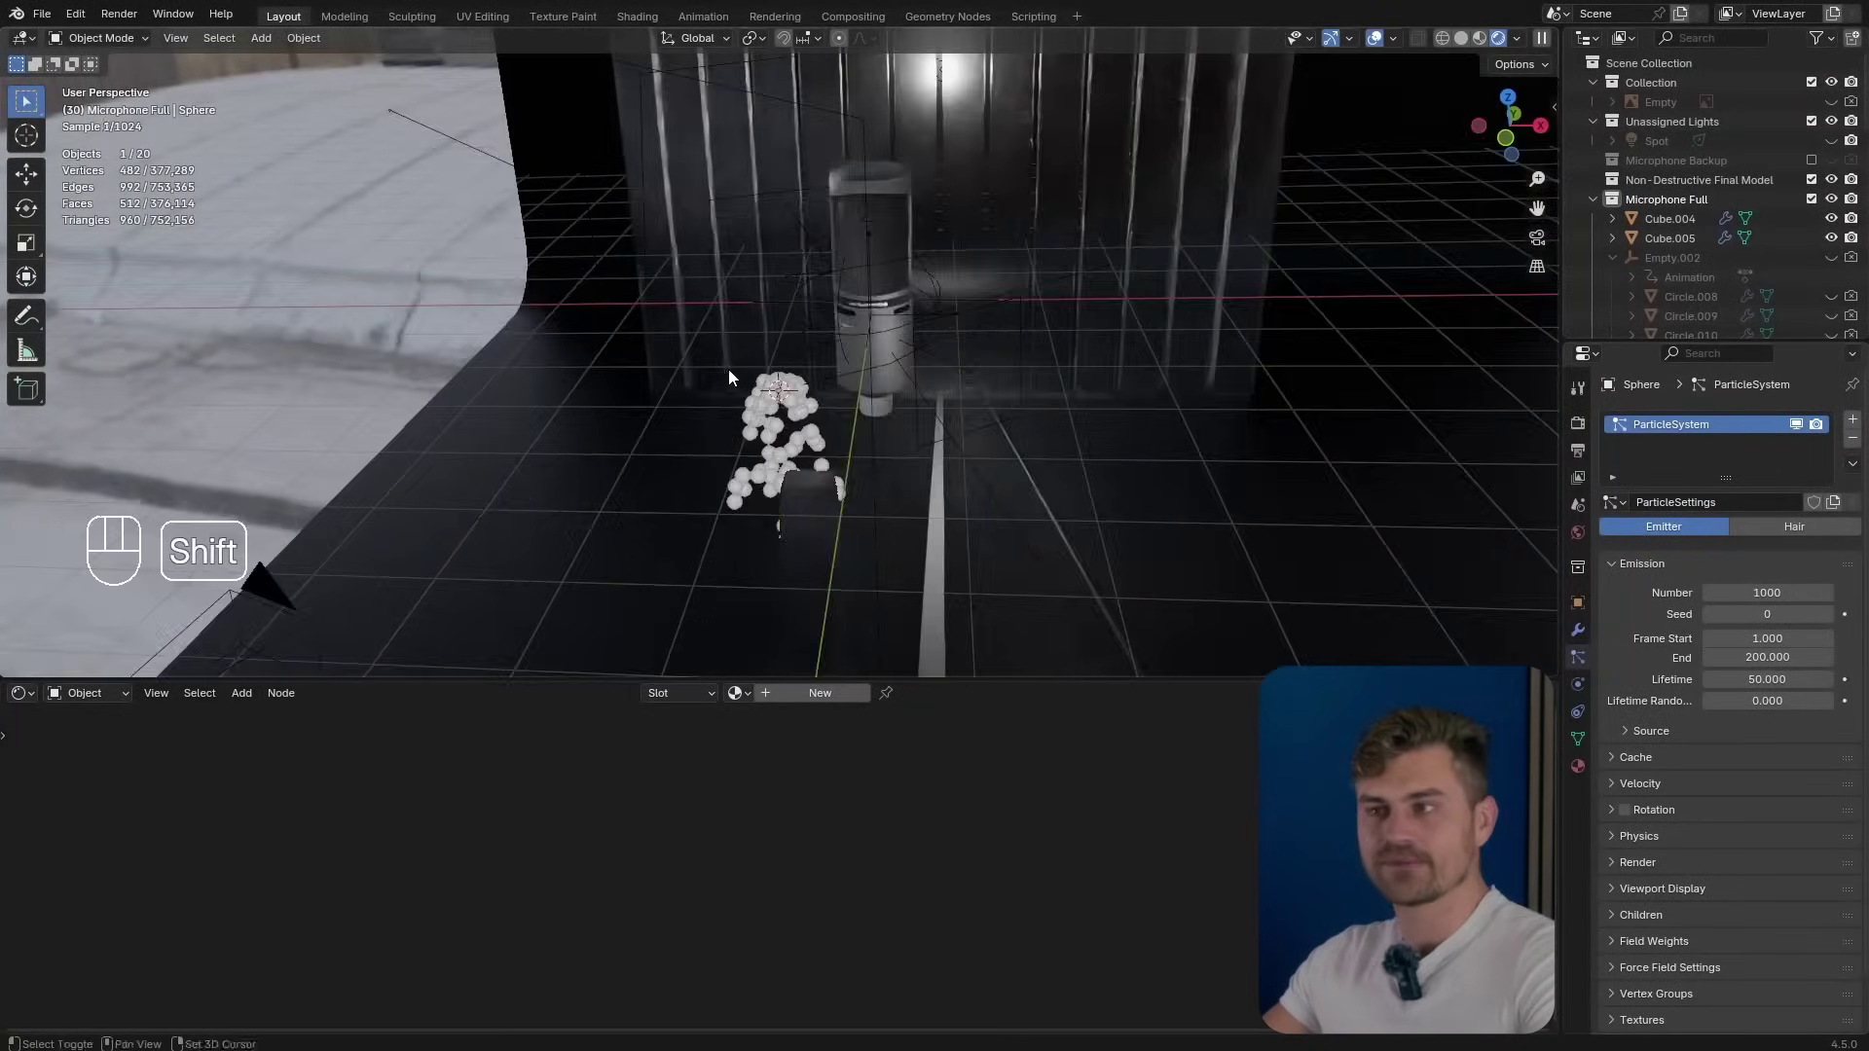
middle_click_drag(729, 375, 748, 434)
key("shift+a")
mouse_move(745, 434)
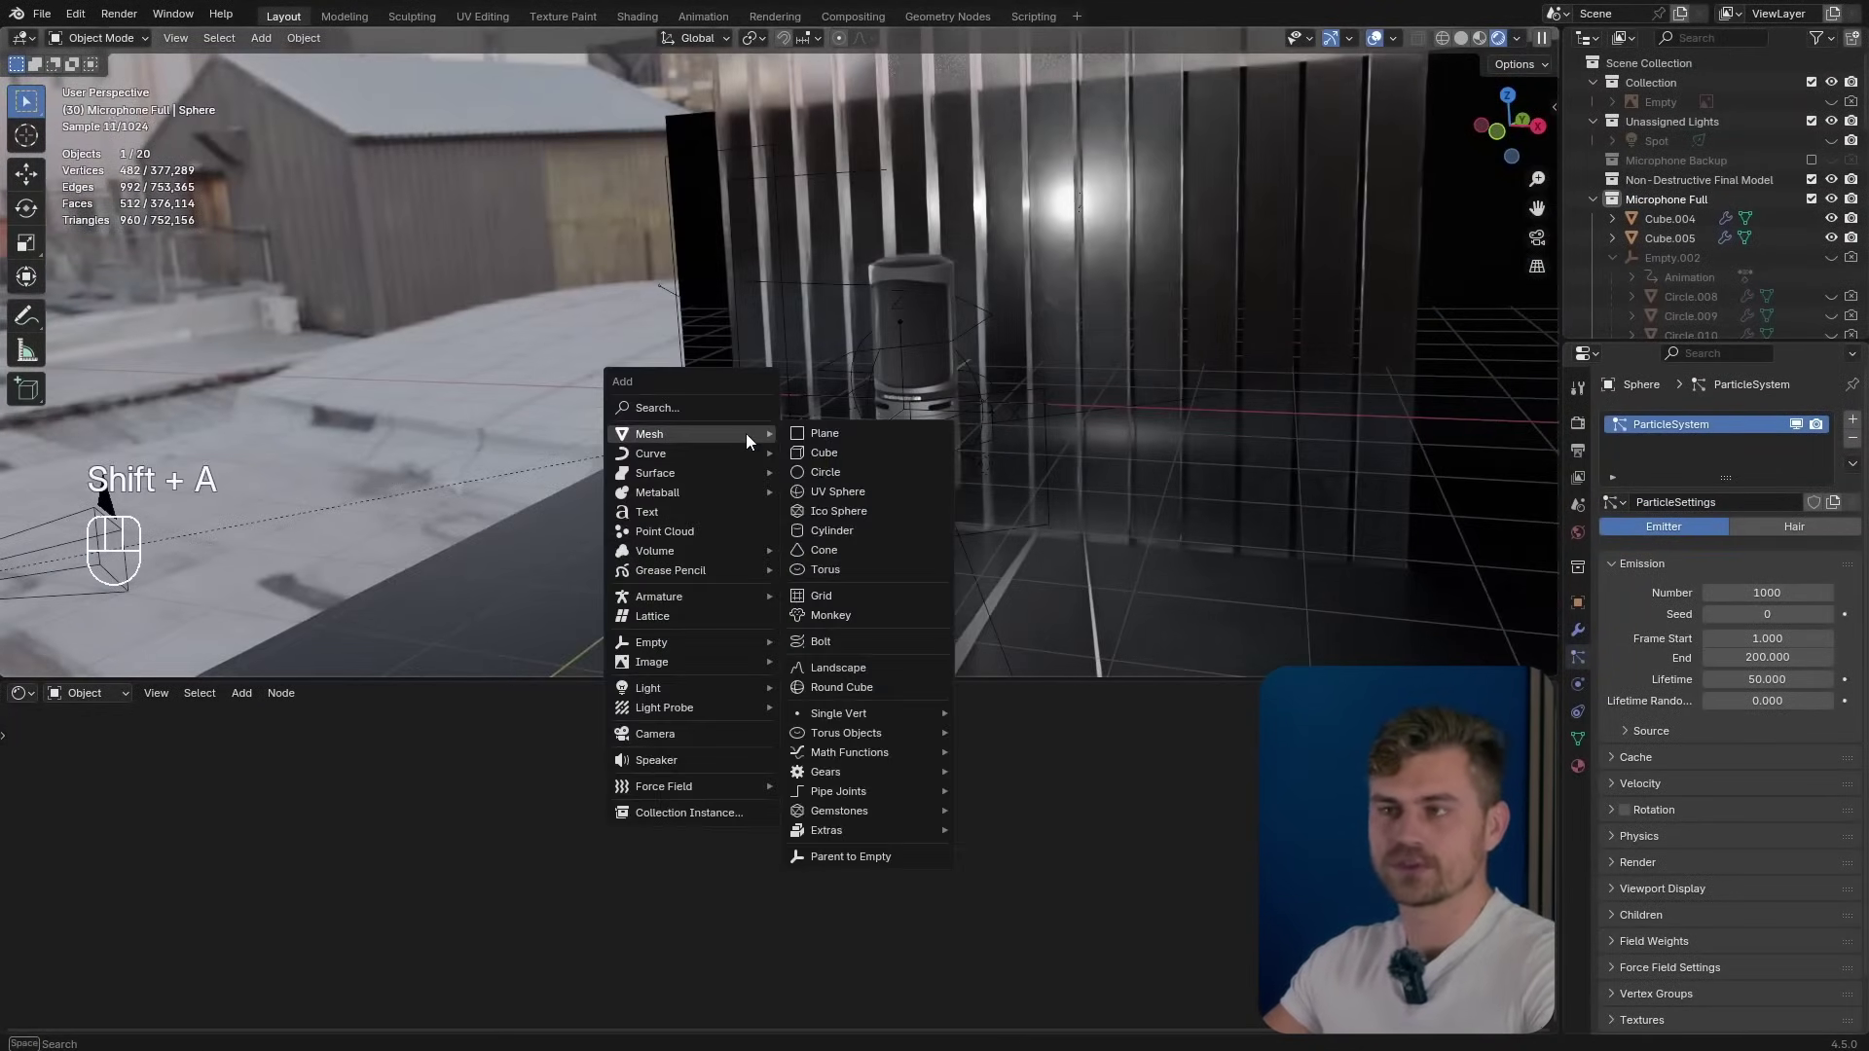
left_click(886, 516)
key("g")
left_click(636, 372)
key("g")
middle_click_drag(685, 380, 838, 387, "shift")
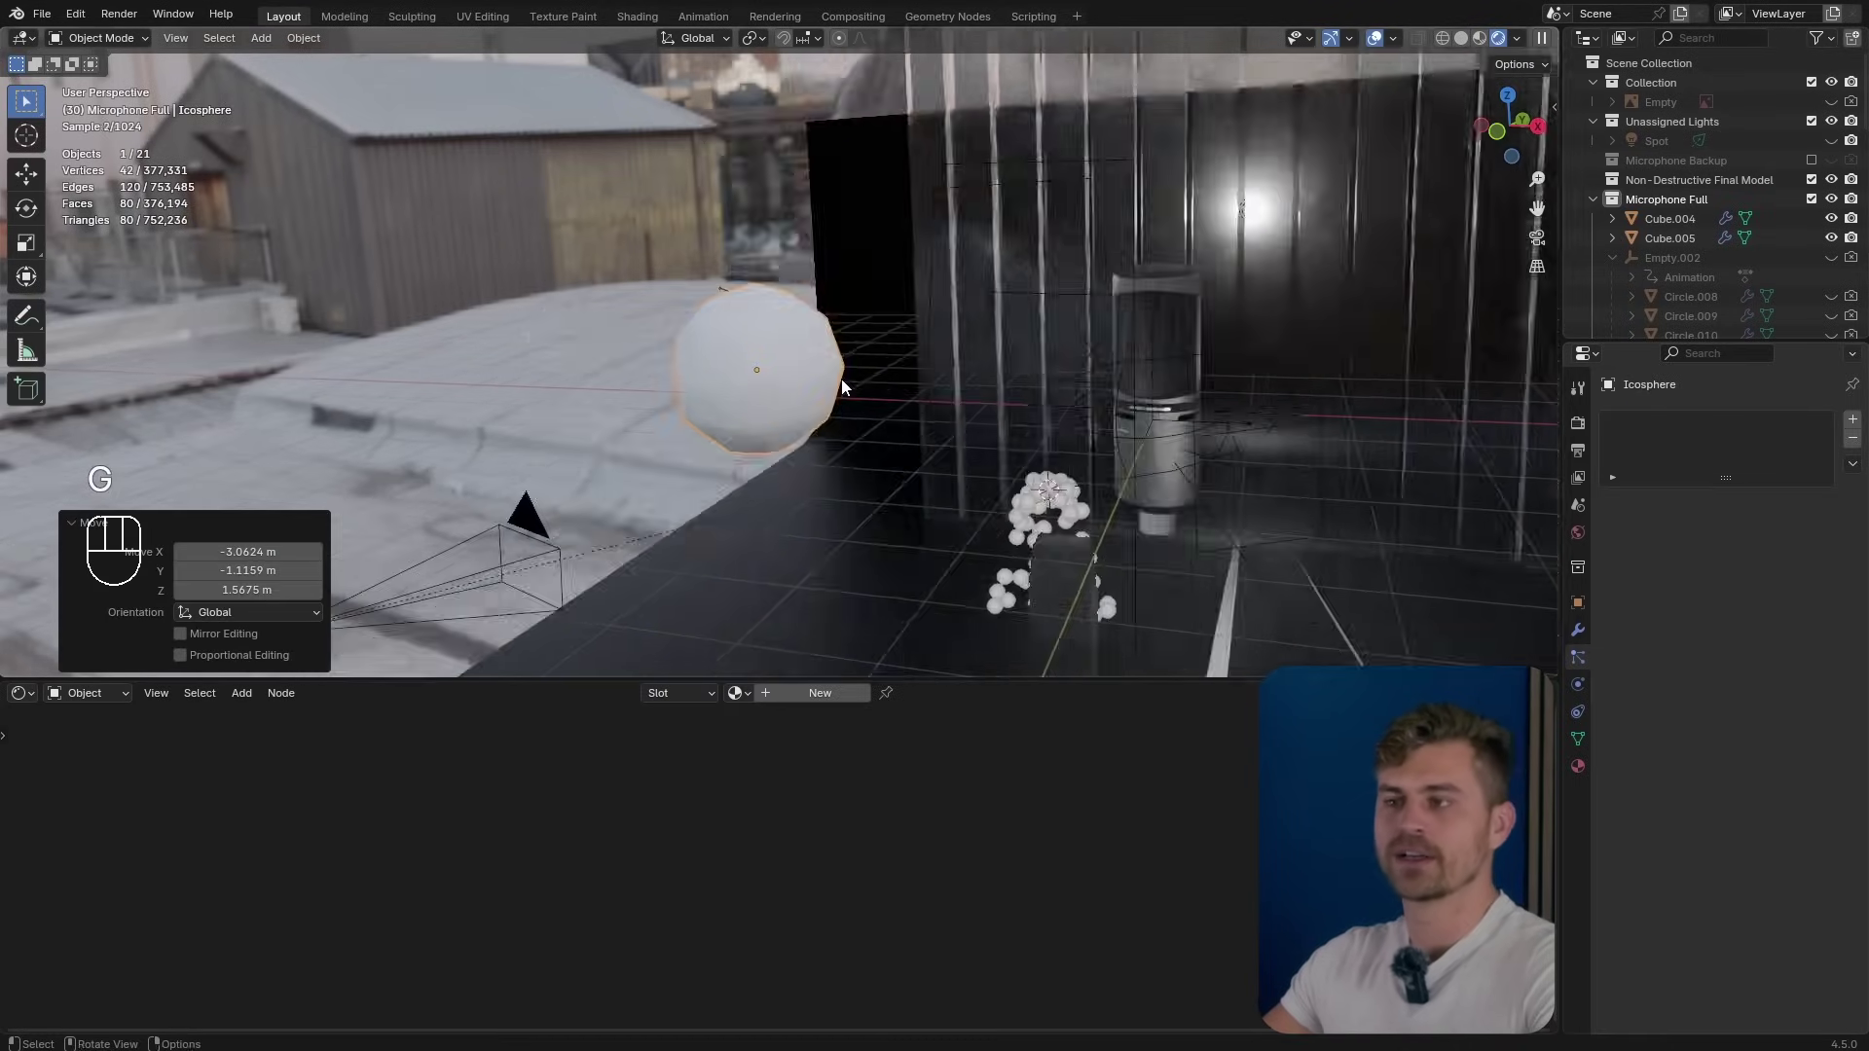
Give the icosphere a new material with base colour #E7CFA6, metallic 1.0 and roughness 0.291.
scroll(843, 467, "up", 3)
left_click(819, 693)
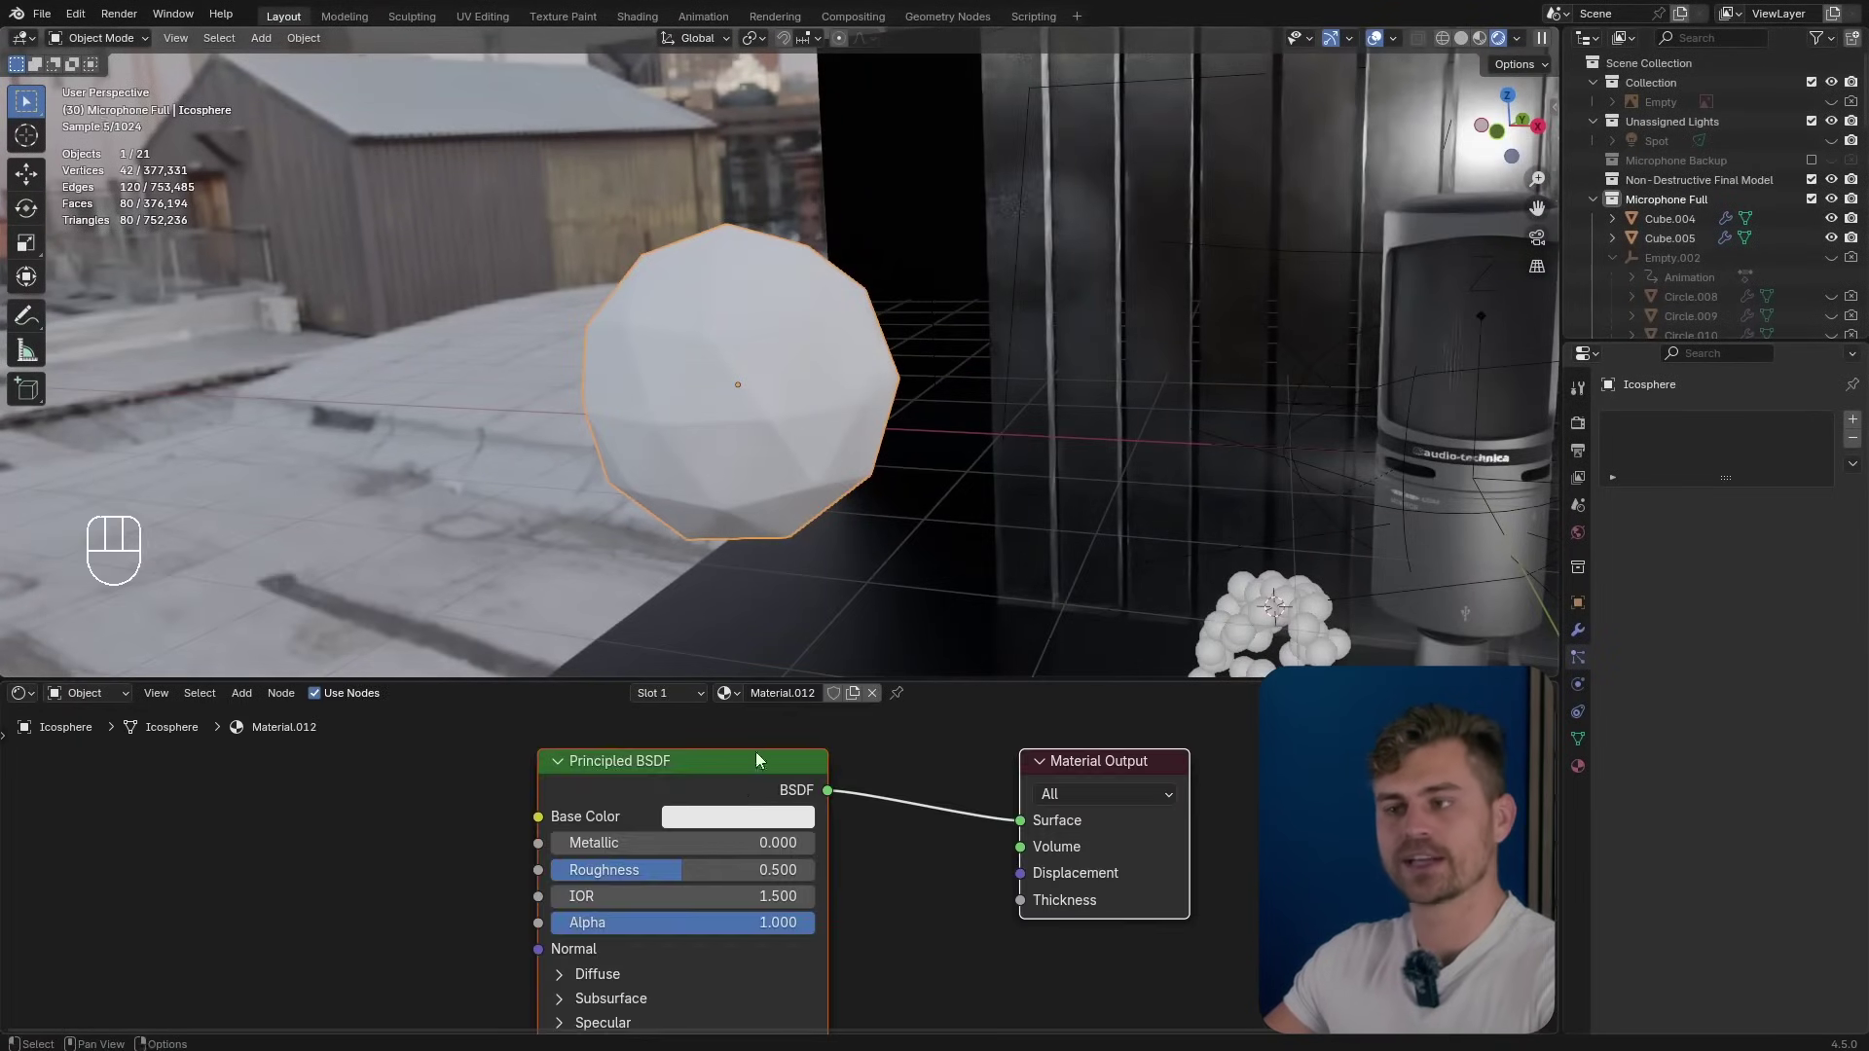
left_click(737, 817)
left_click(753, 539)
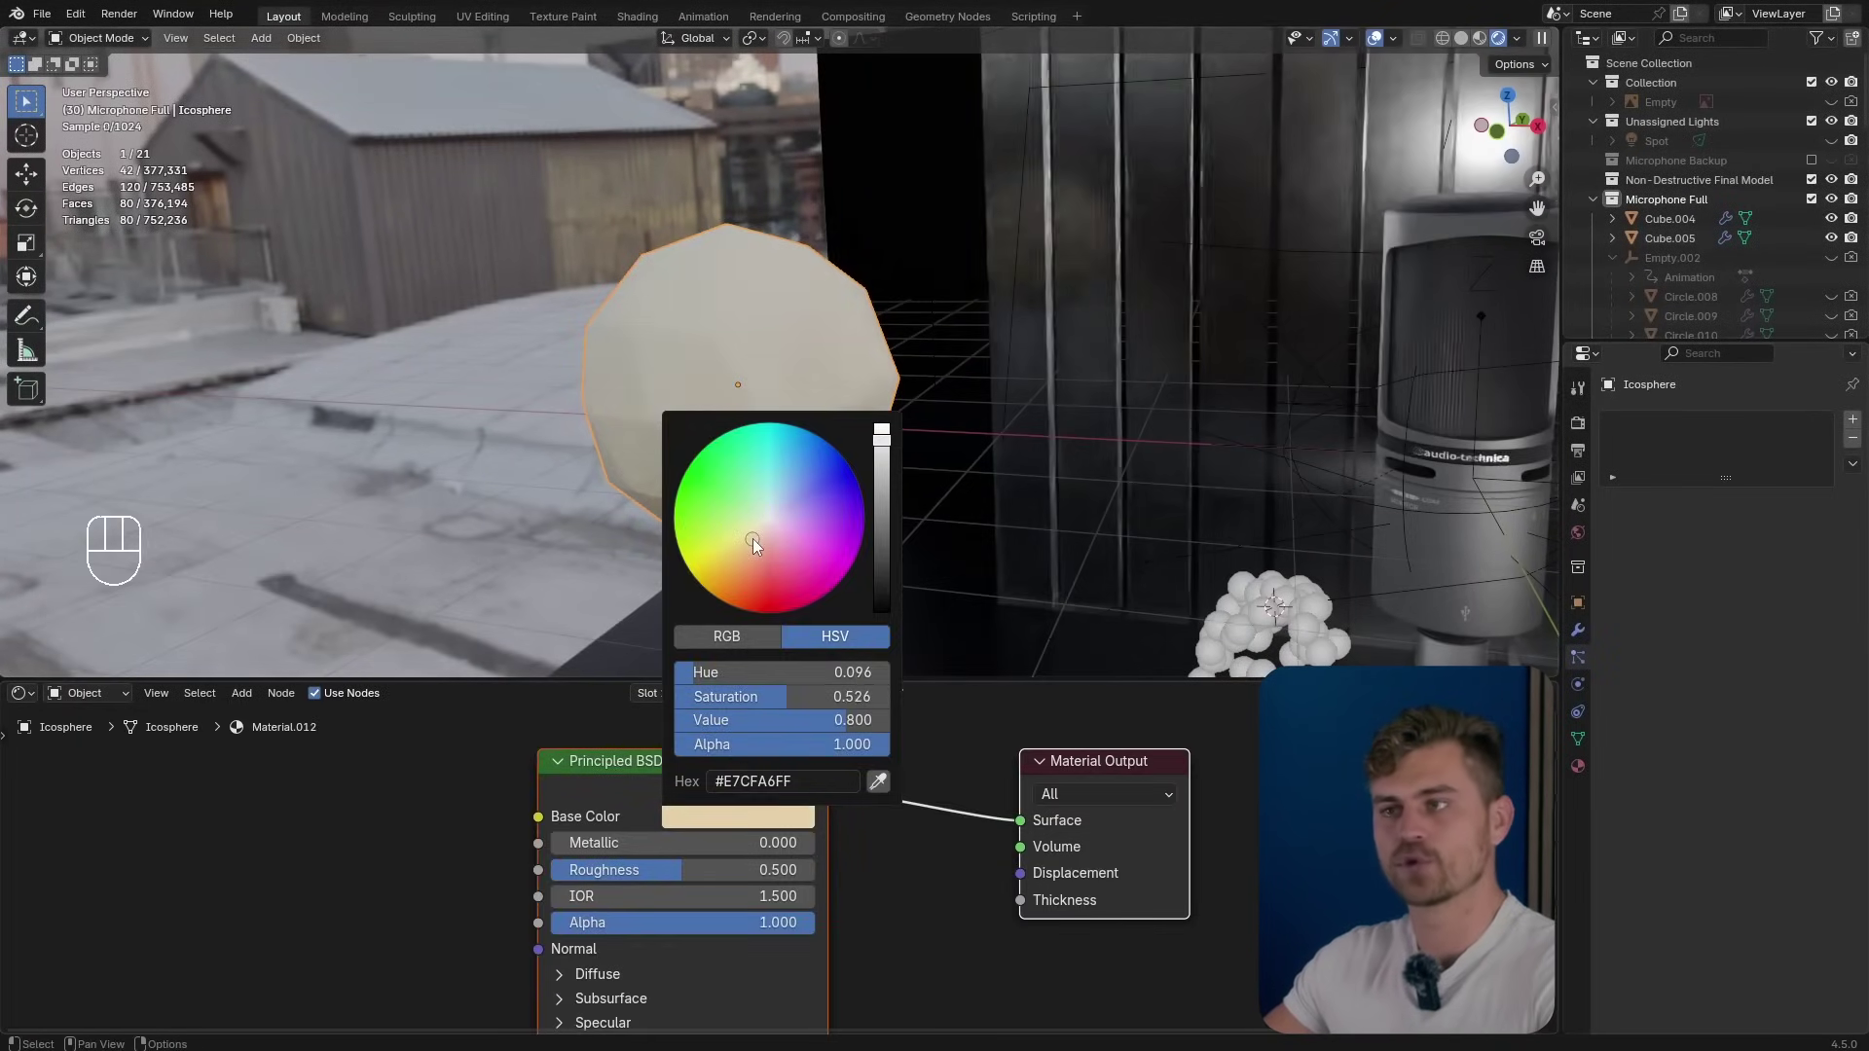
left_click_drag(682, 842, 756, 869)
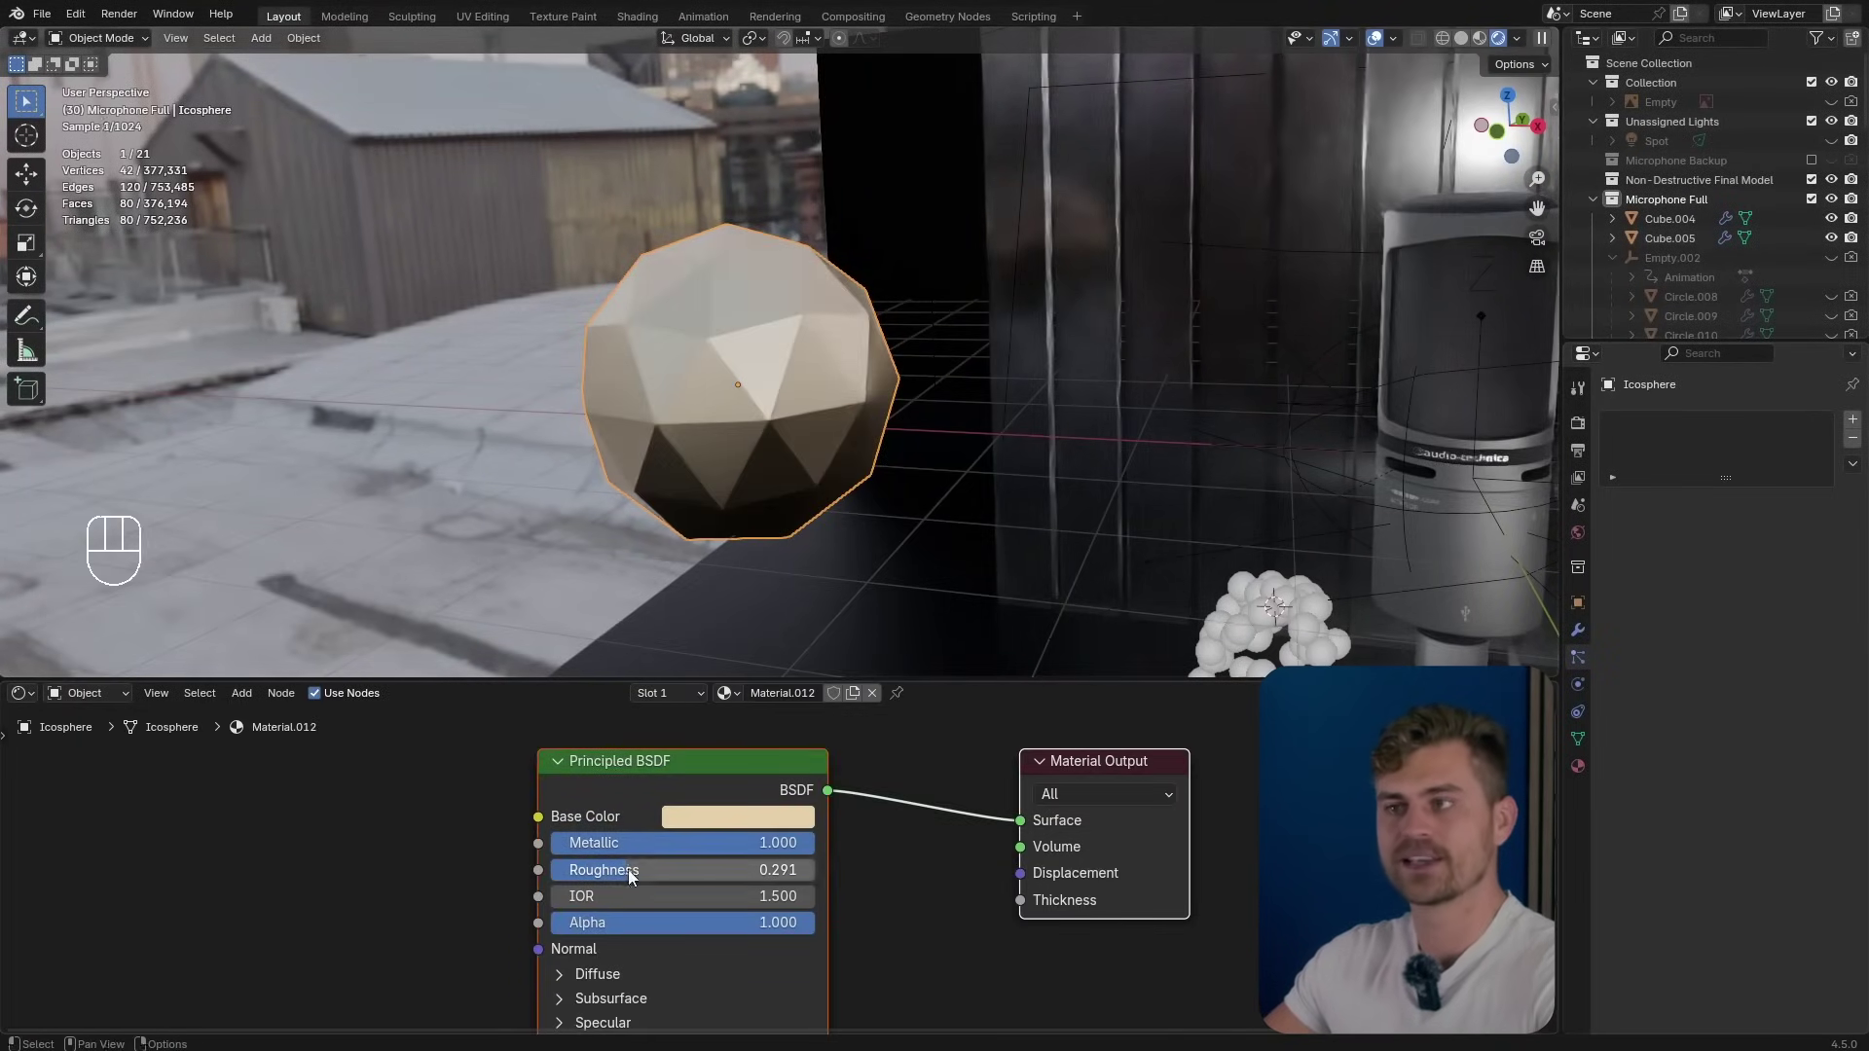
Apply Shade Auto Smooth with a 30° angle to the icosphere.
right_click(868, 416)
left_click(845, 432)
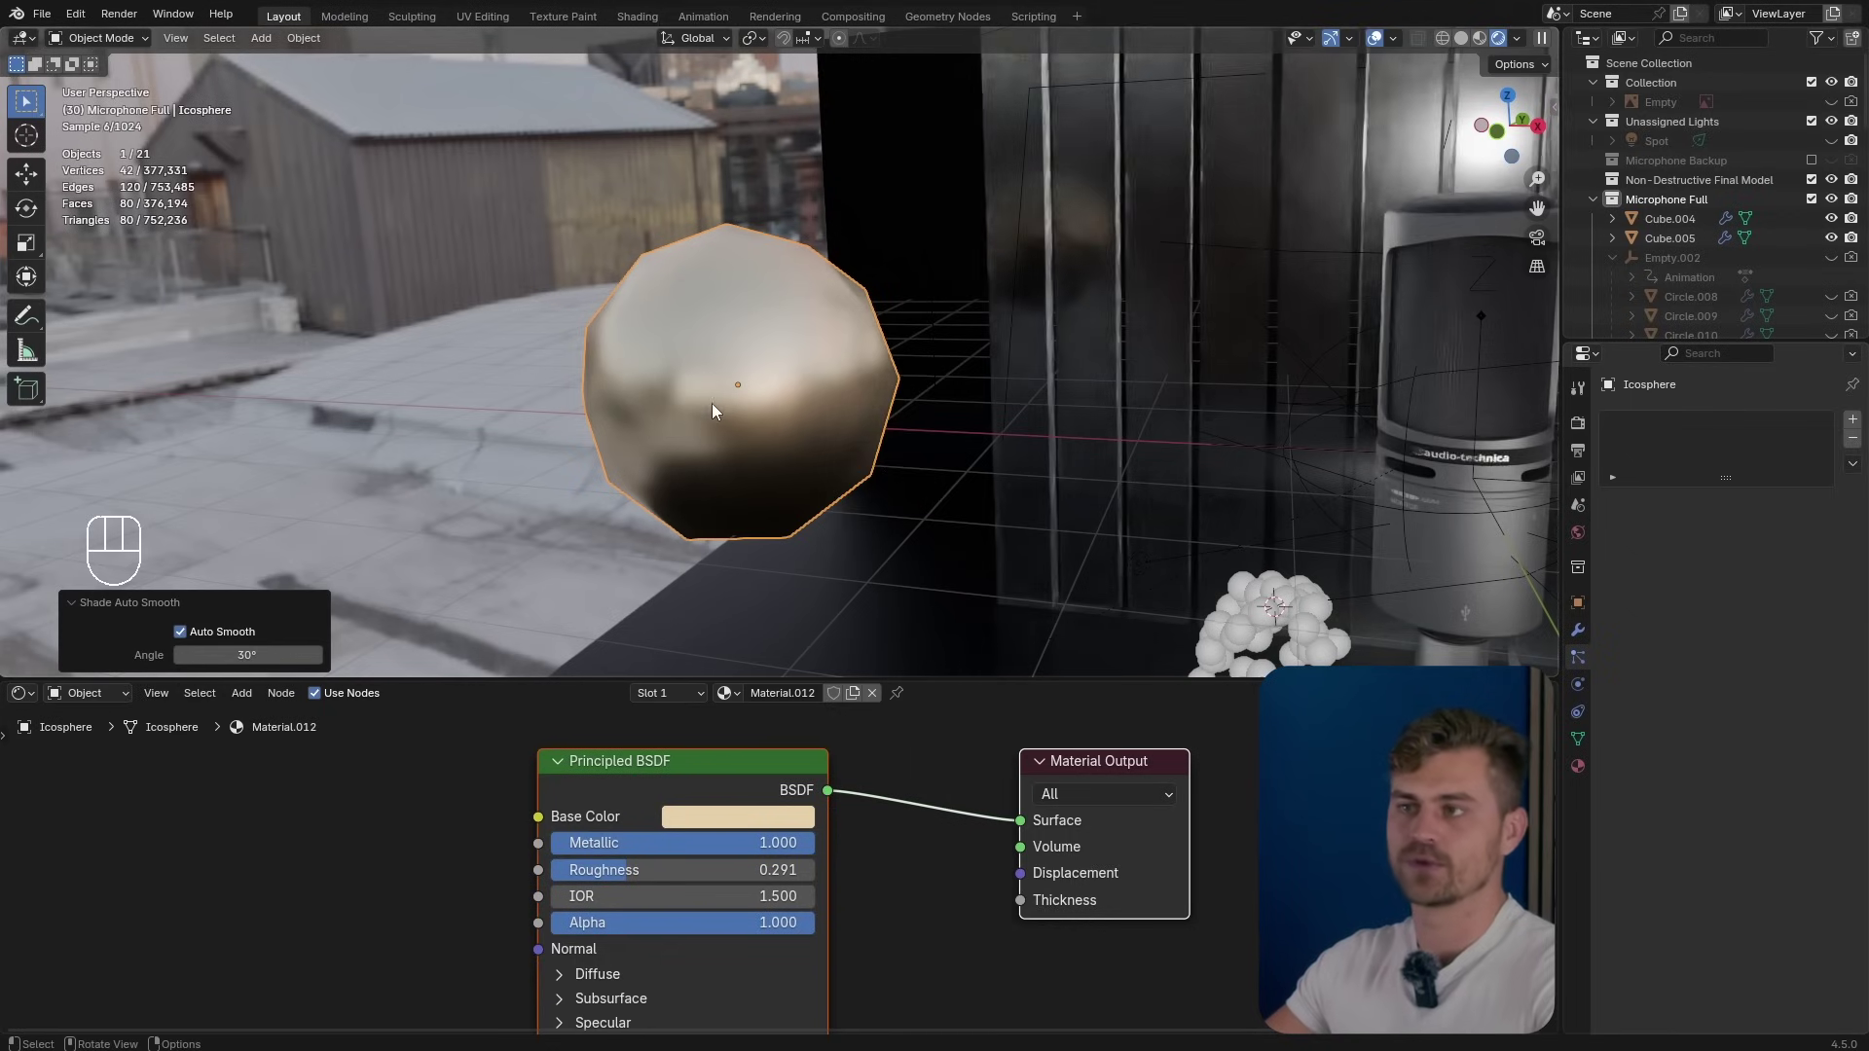
middle_click_drag(710, 403, 761, 435)
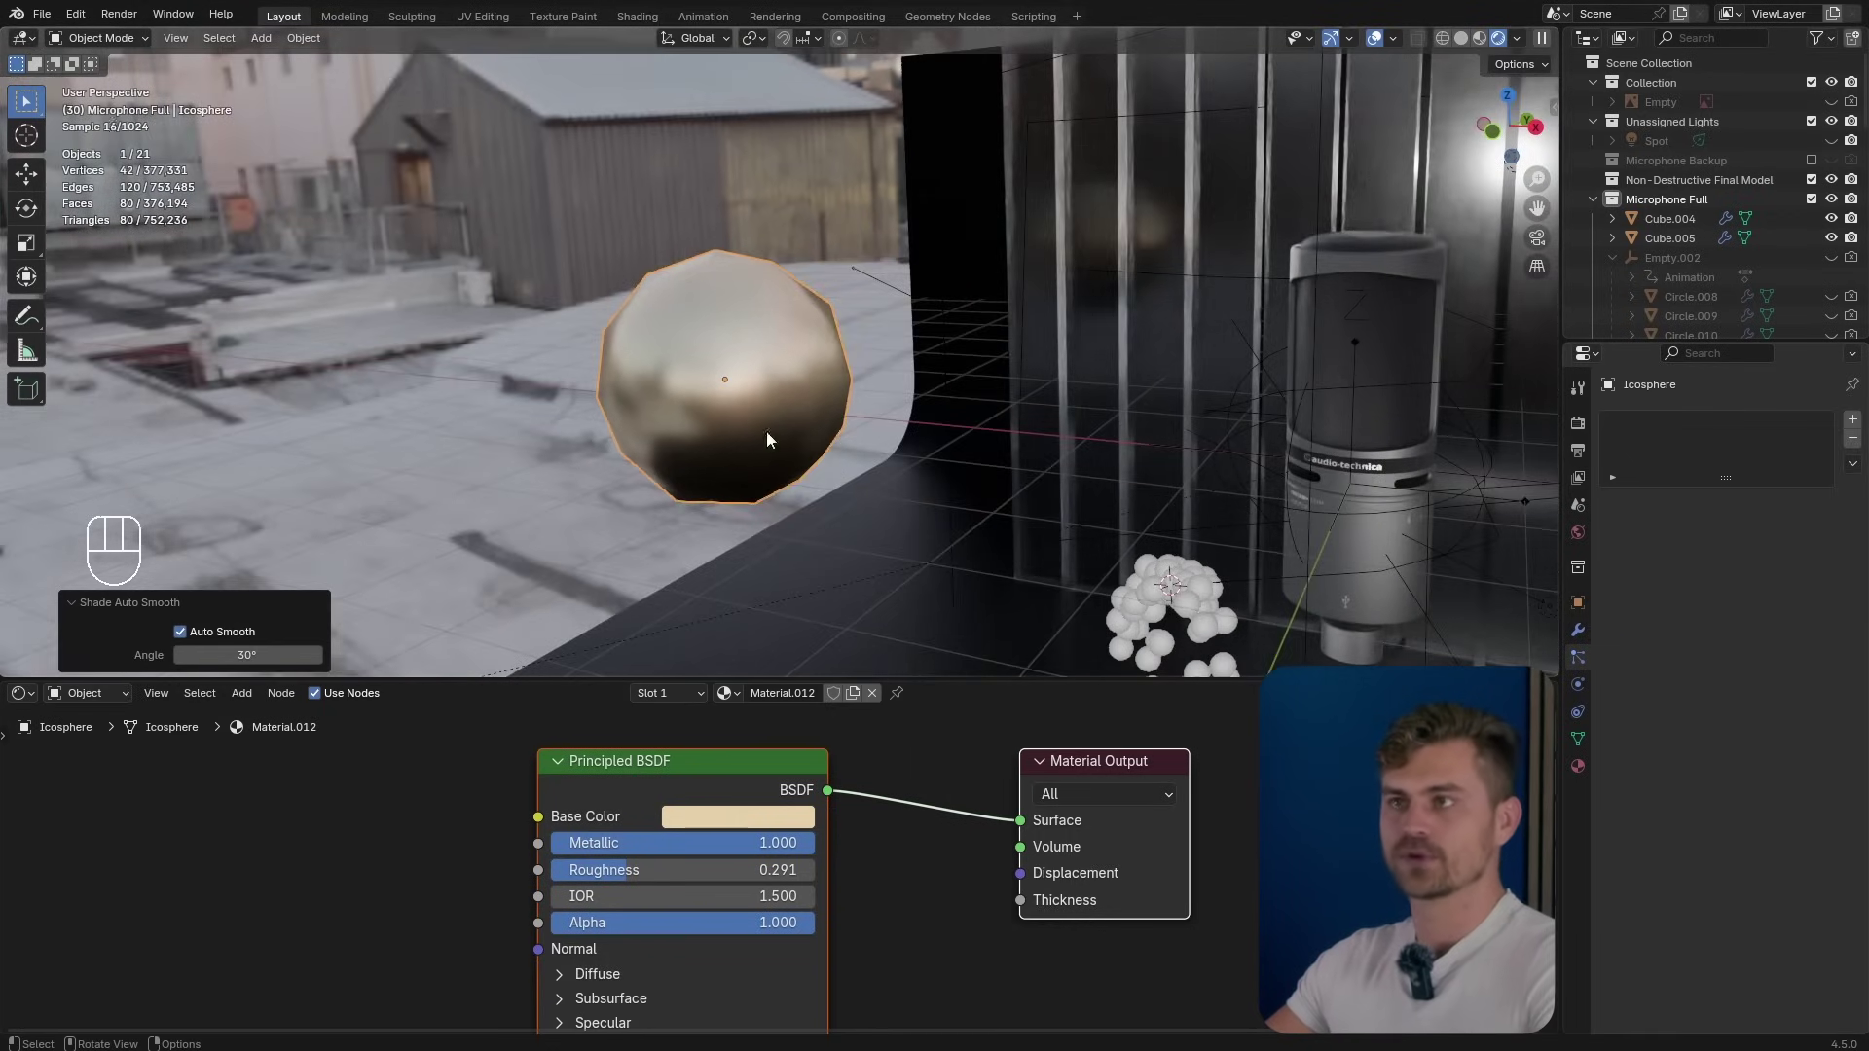
Deform the icosphere into an irregular nugget by moving one edge with smooth proportional editing in Edit Mode.
key("o")
key("Tab")
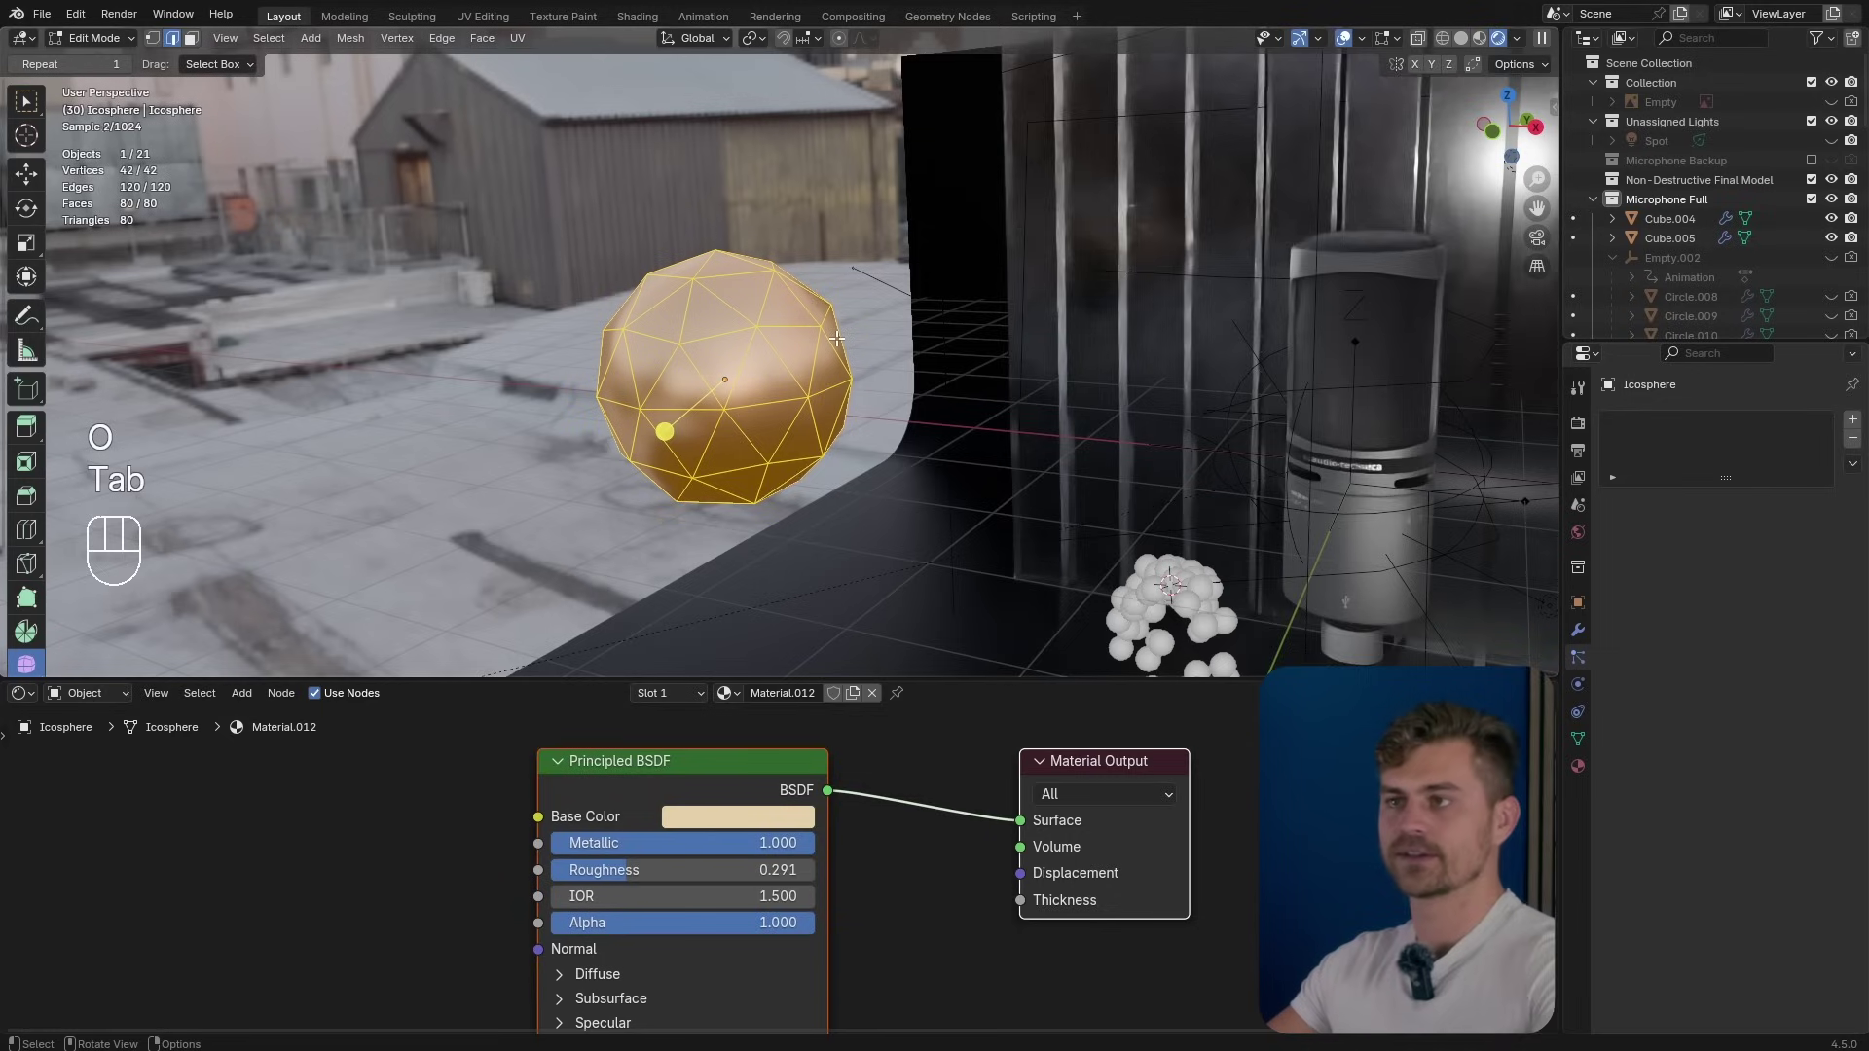
left_click(800, 454)
key("g")
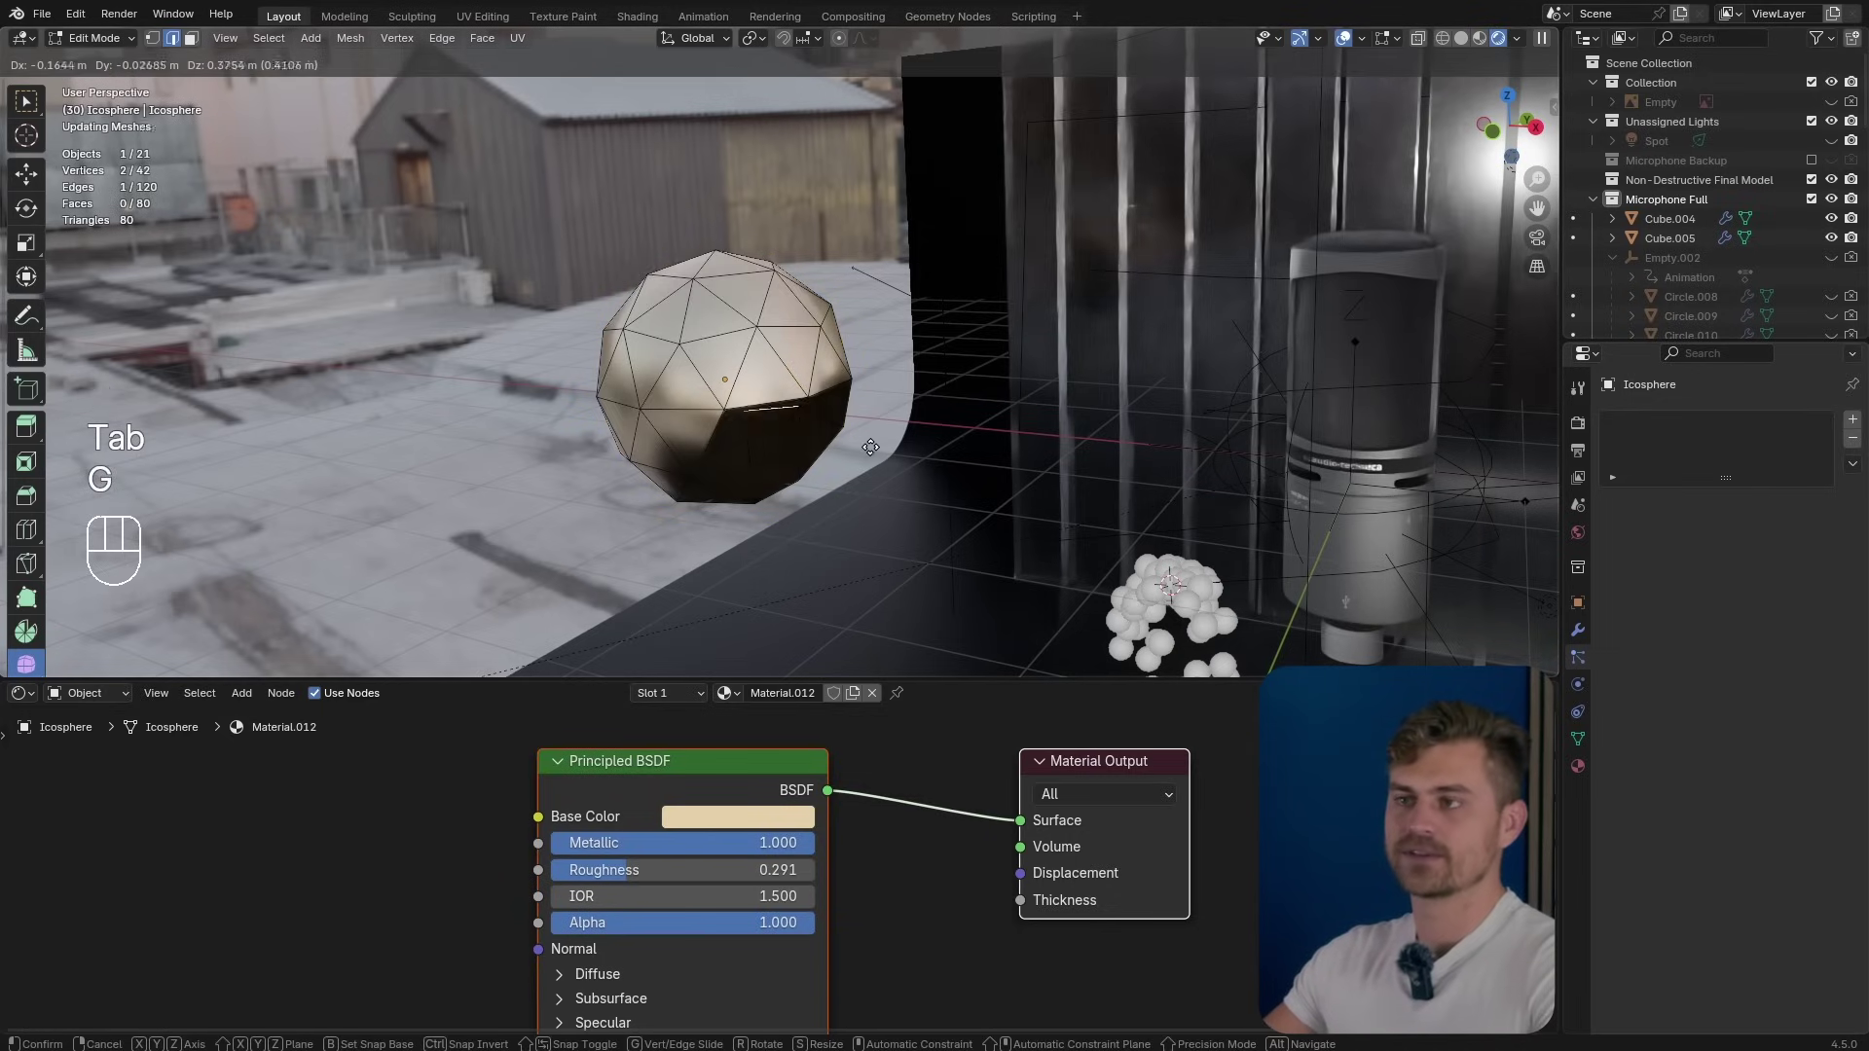
key("o")
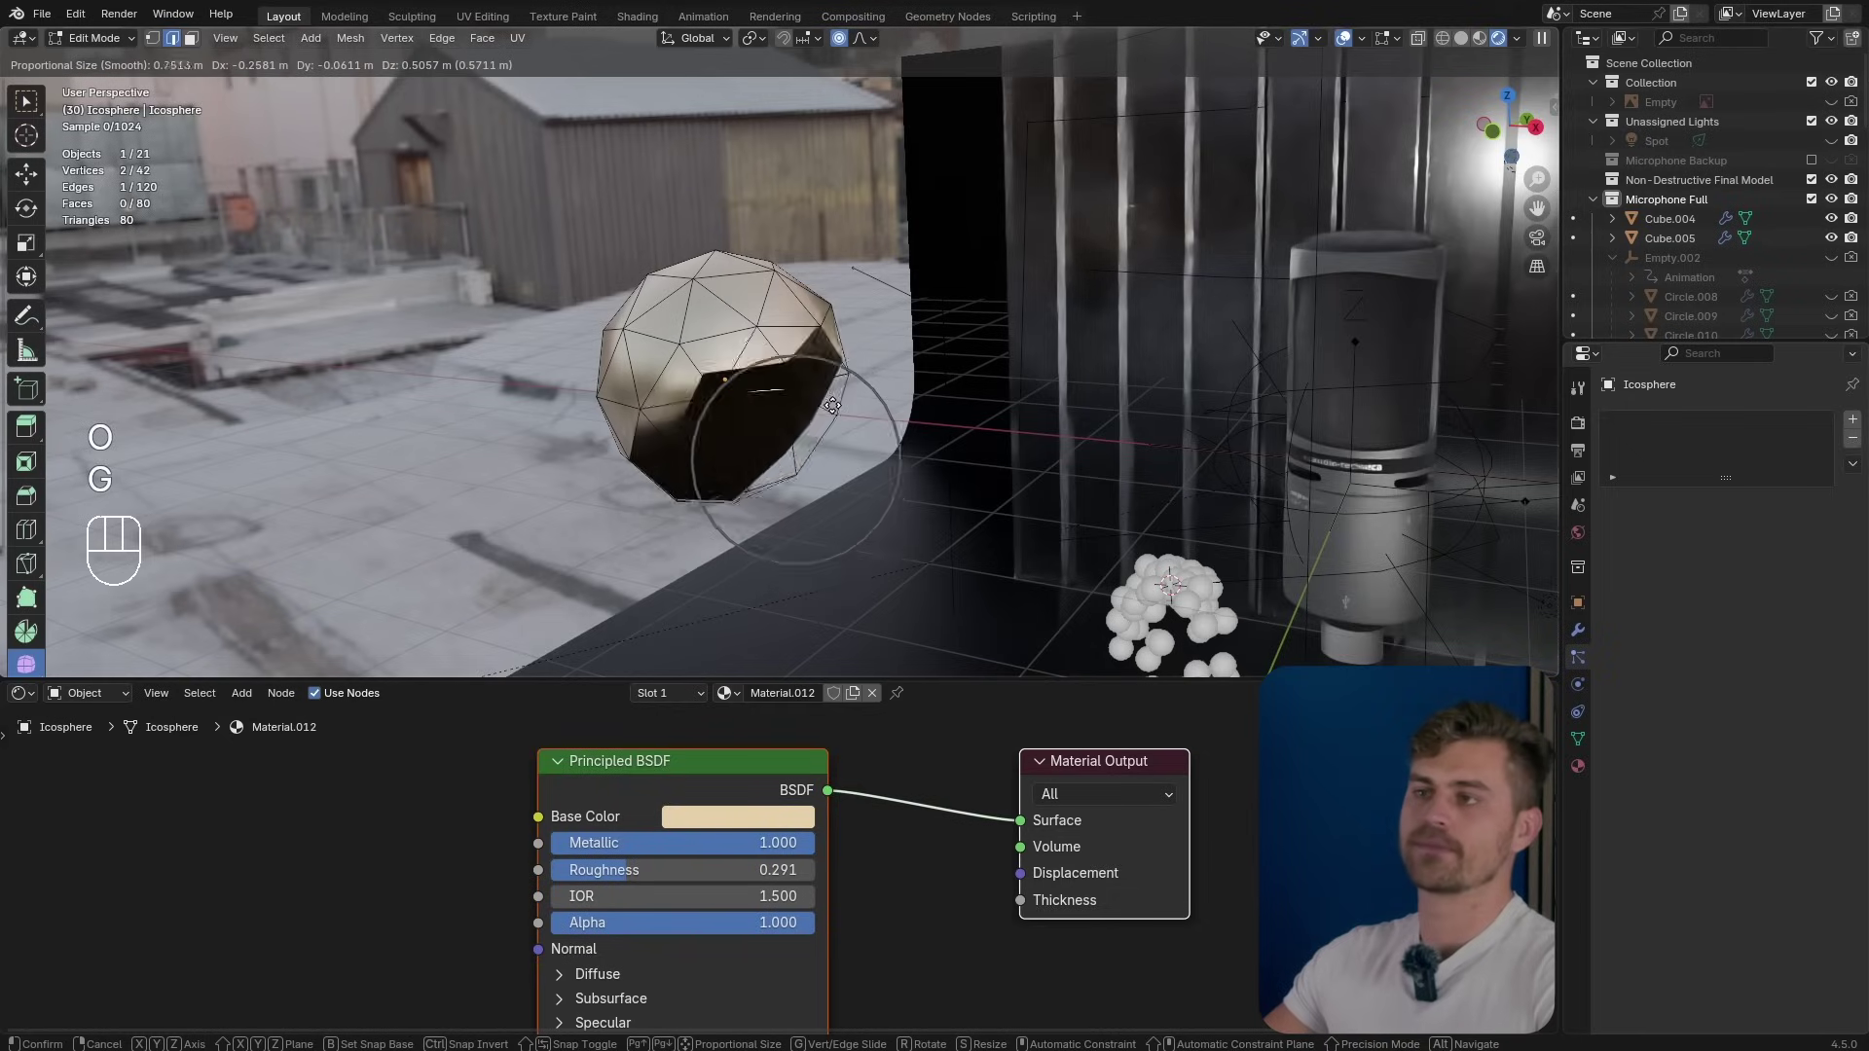
scroll(834, 405, "down", 3)
left_click(834, 405)
key("Tab")
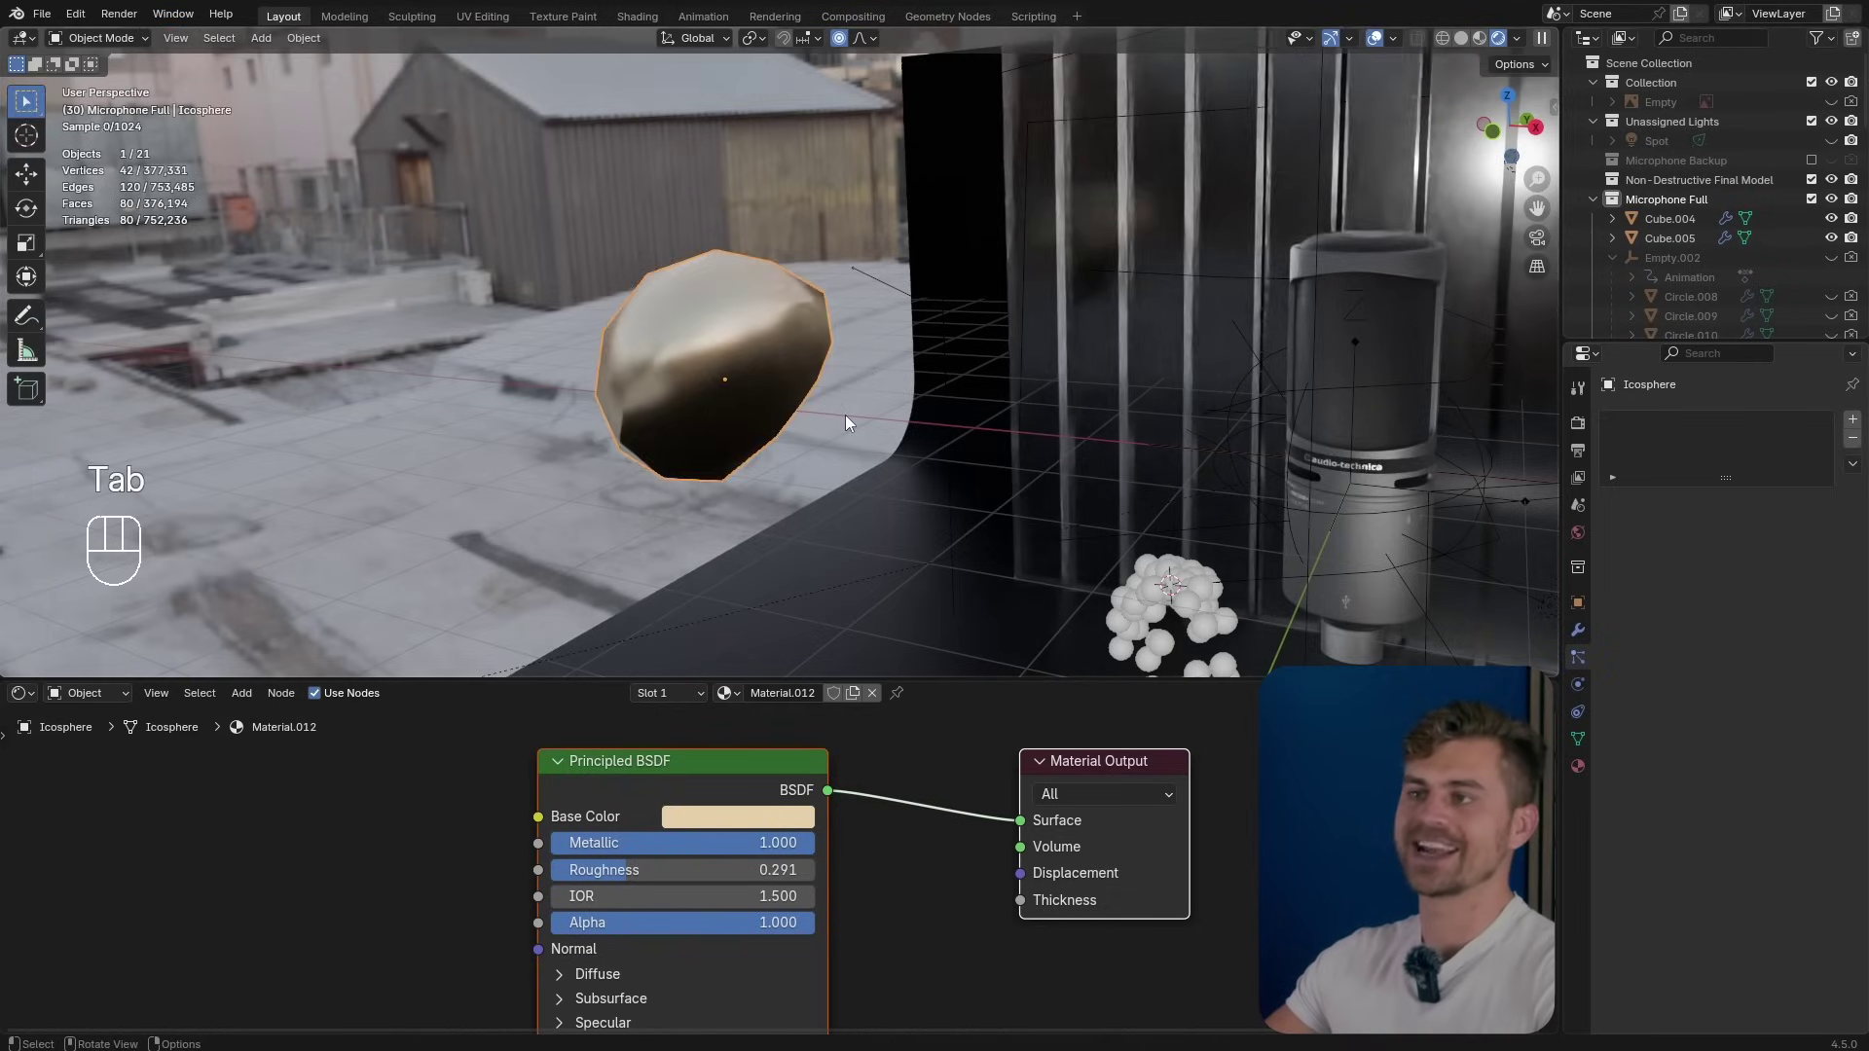
Duplicate the deformed icosphere beside the original and pull several of its edges with proportional editing to give it a different rock shape.
key("shift+d")
left_click(623, 409)
key("Tab")
left_click(542, 430)
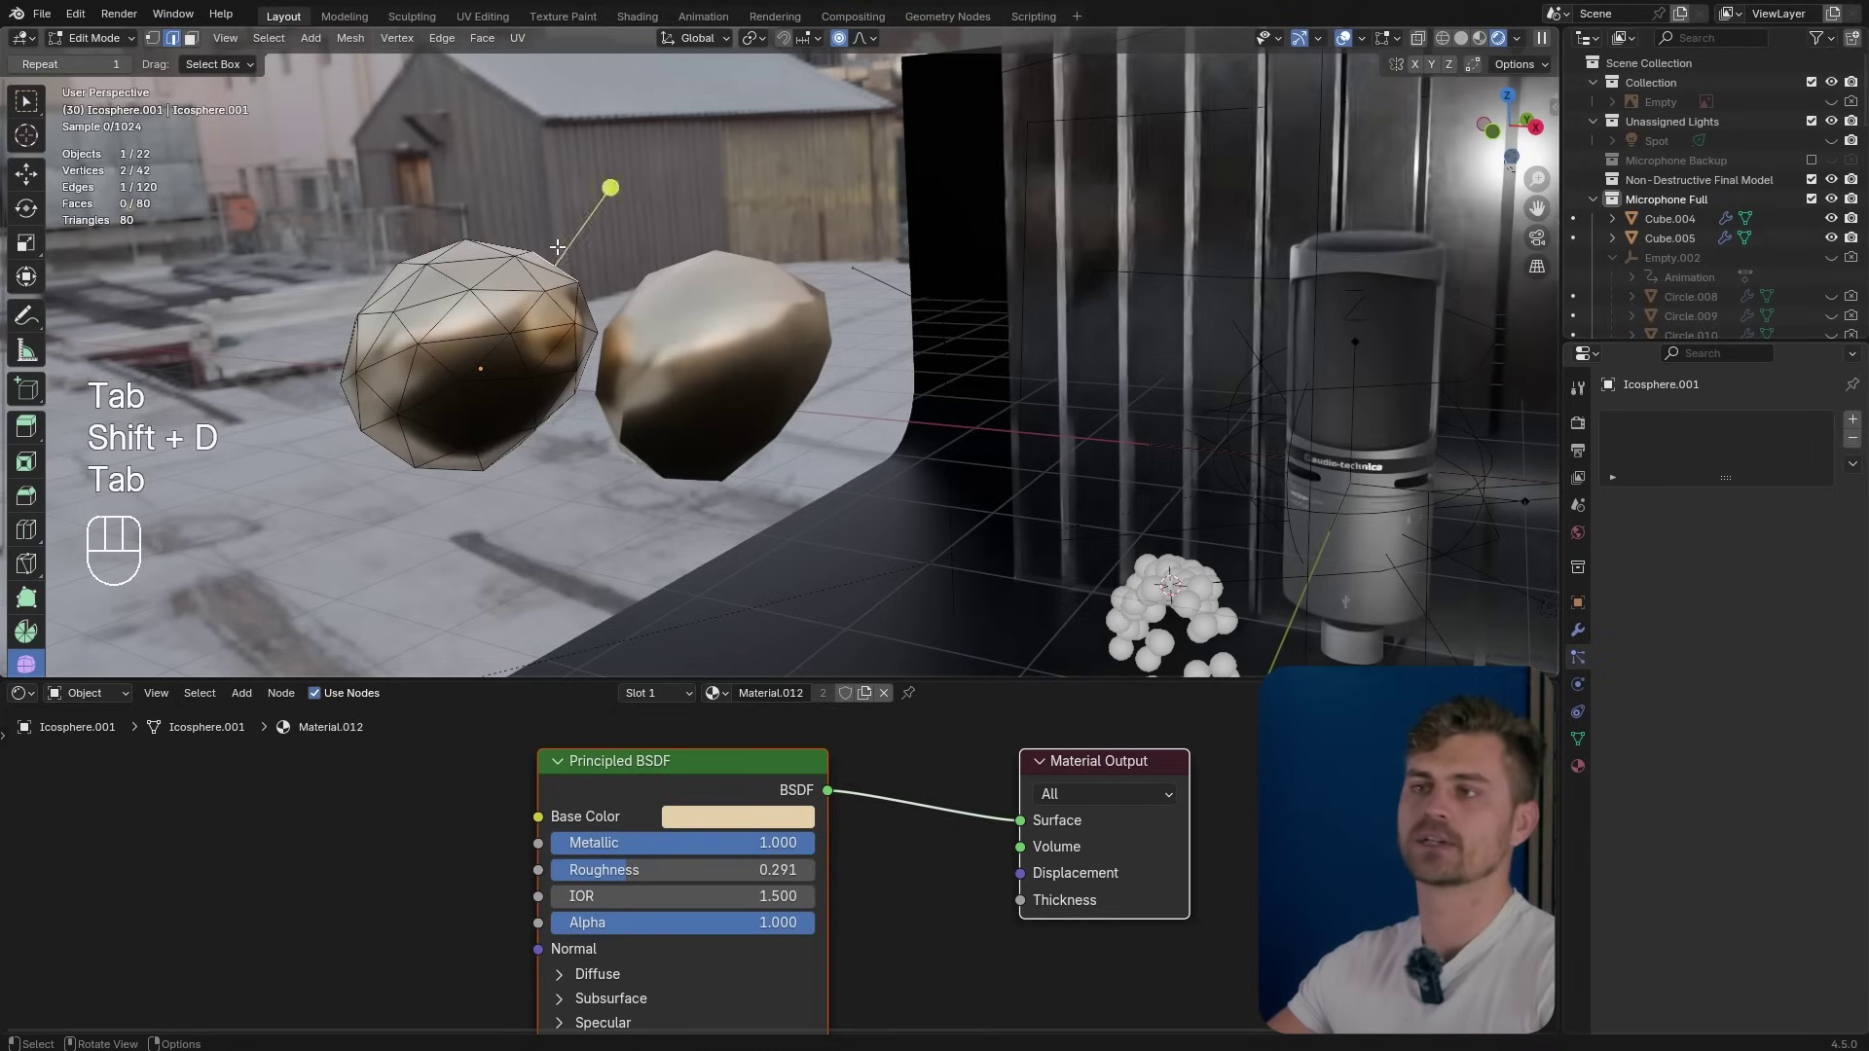
key("g")
left_click(535, 245)
key("g")
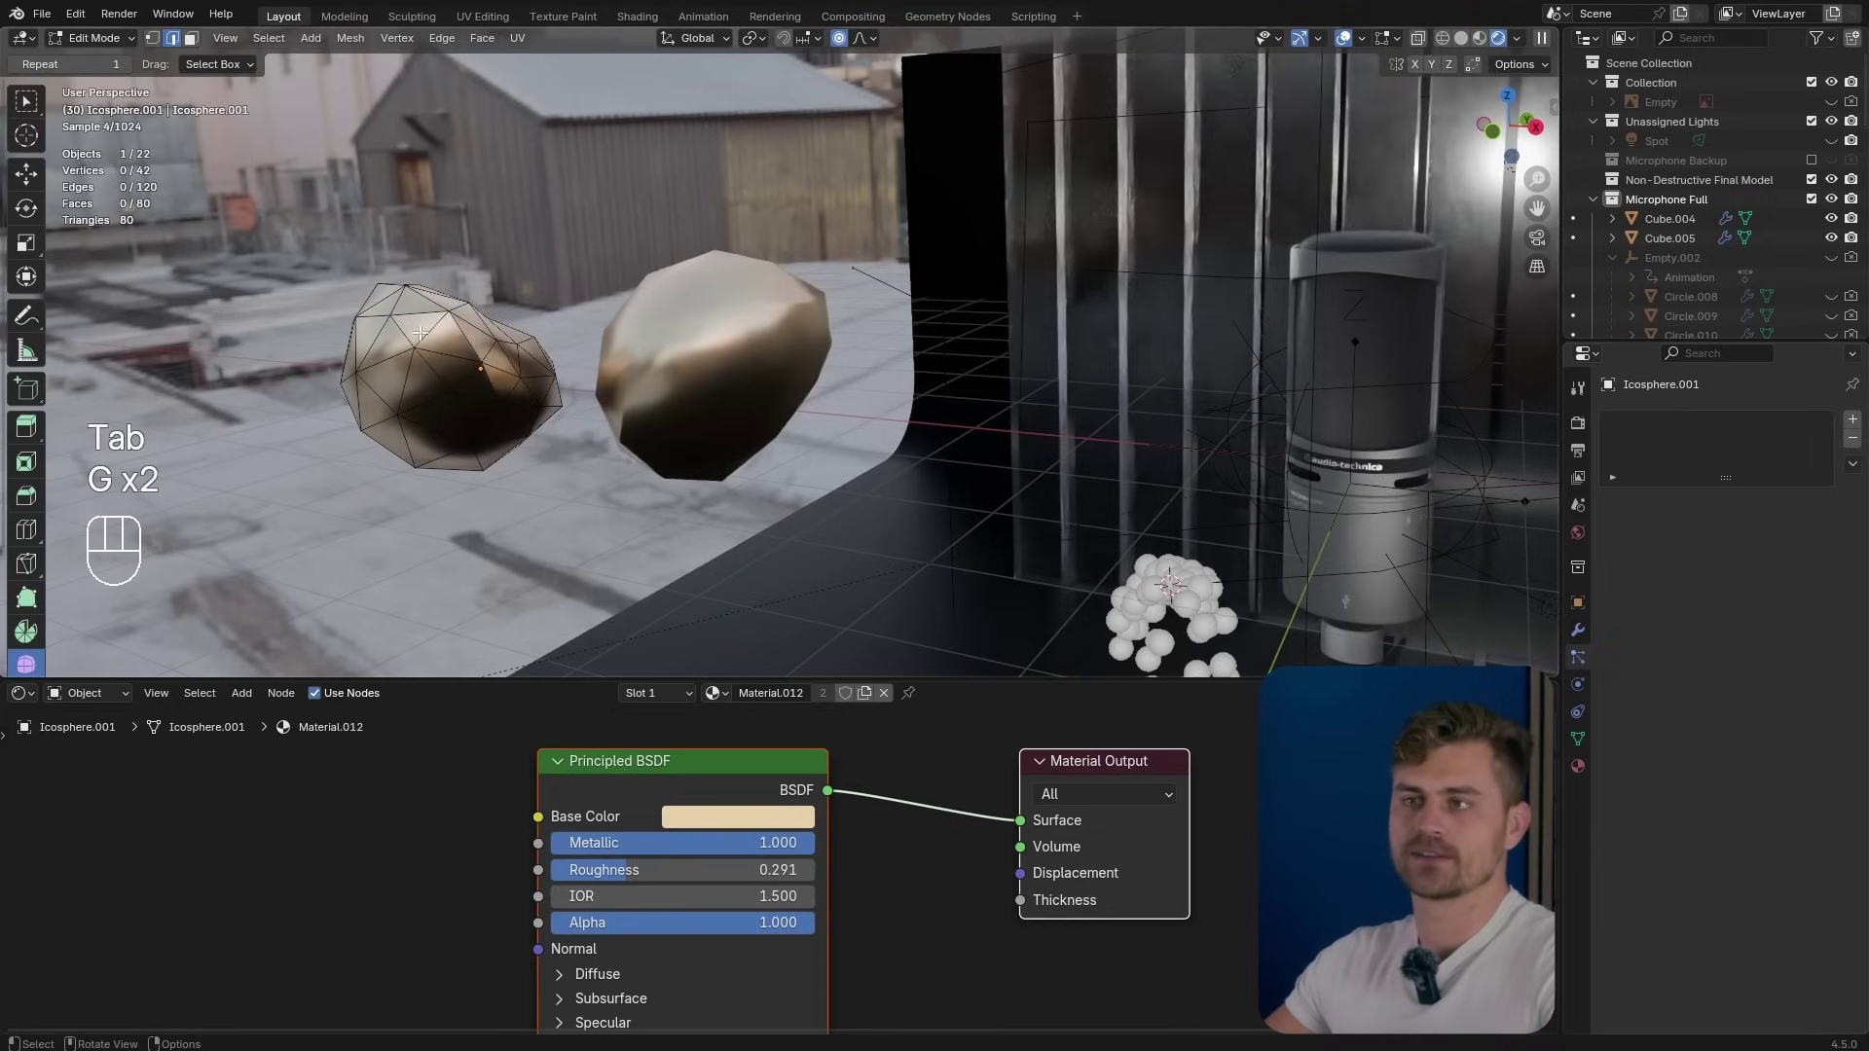
key("g")
left_click(365, 371)
key("Tab")
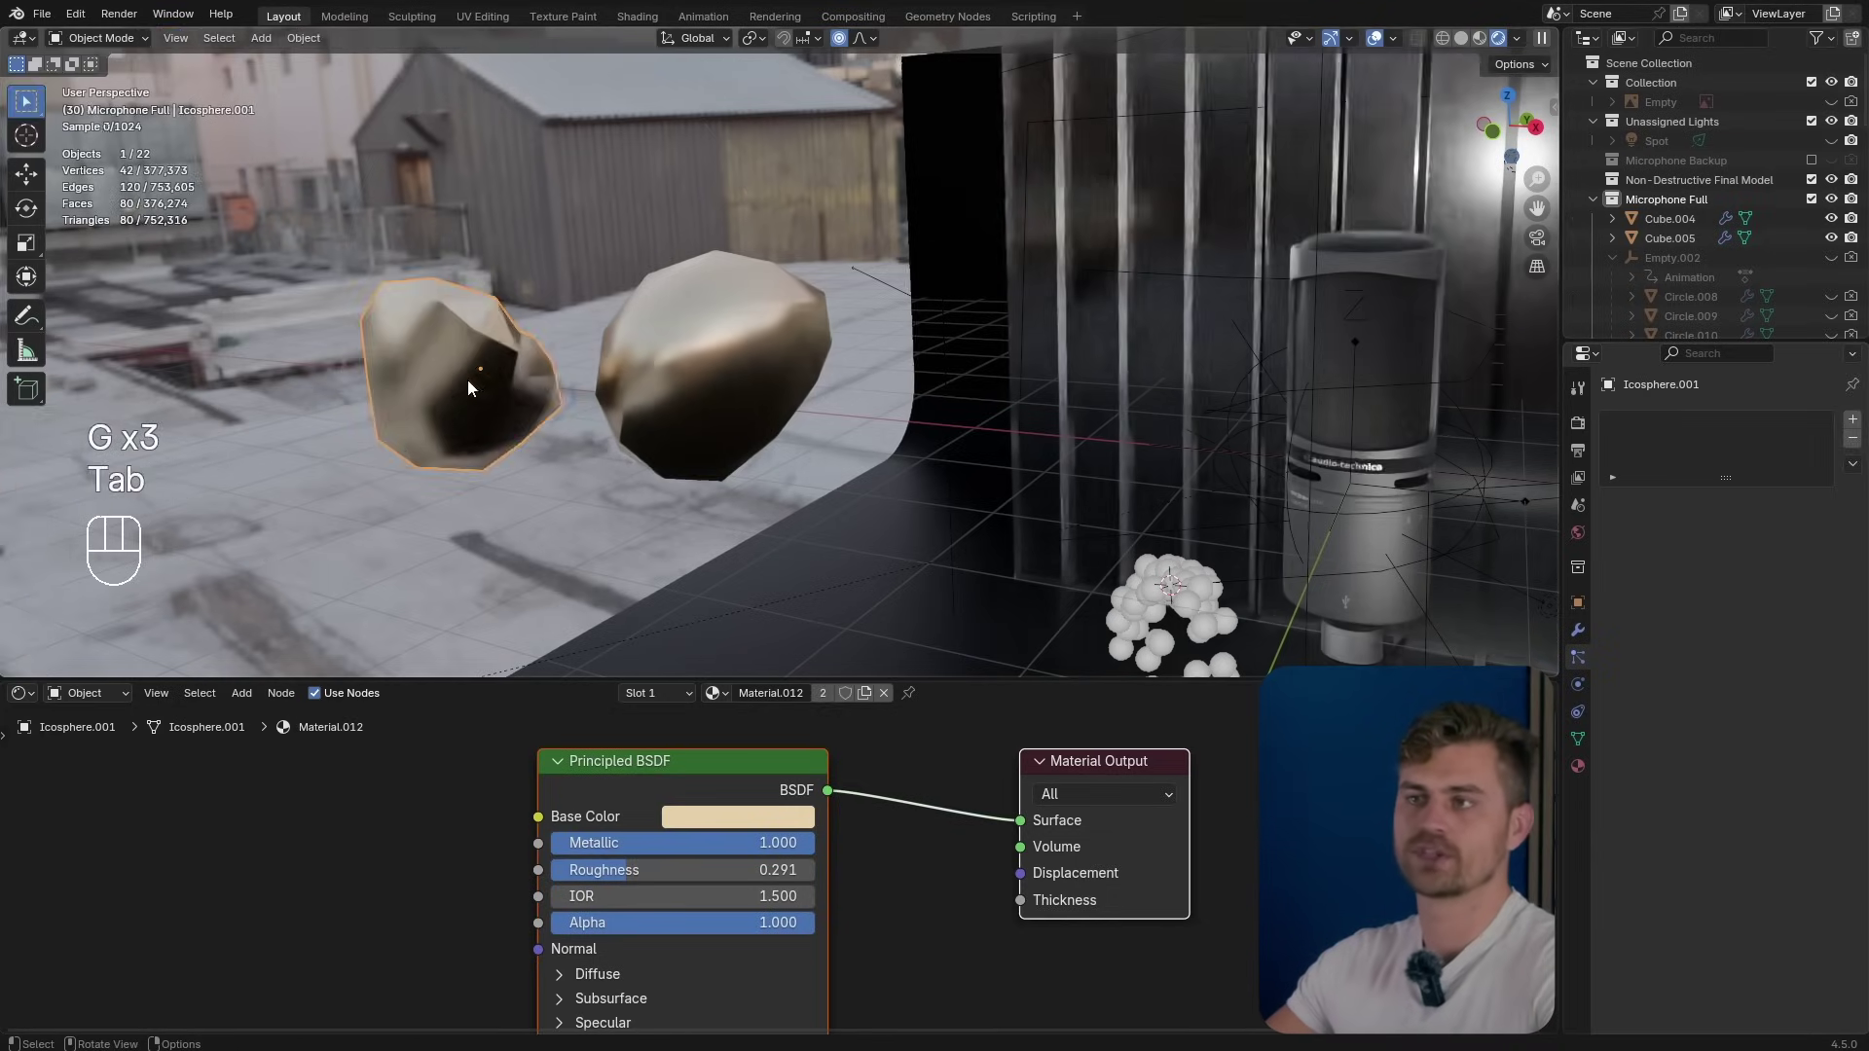
Add a small duplicate of the second nugget scaled to about 0.144, then duplicate that one and scale the copy by about 1.66.
middle_click_drag(467, 378, 930, 486)
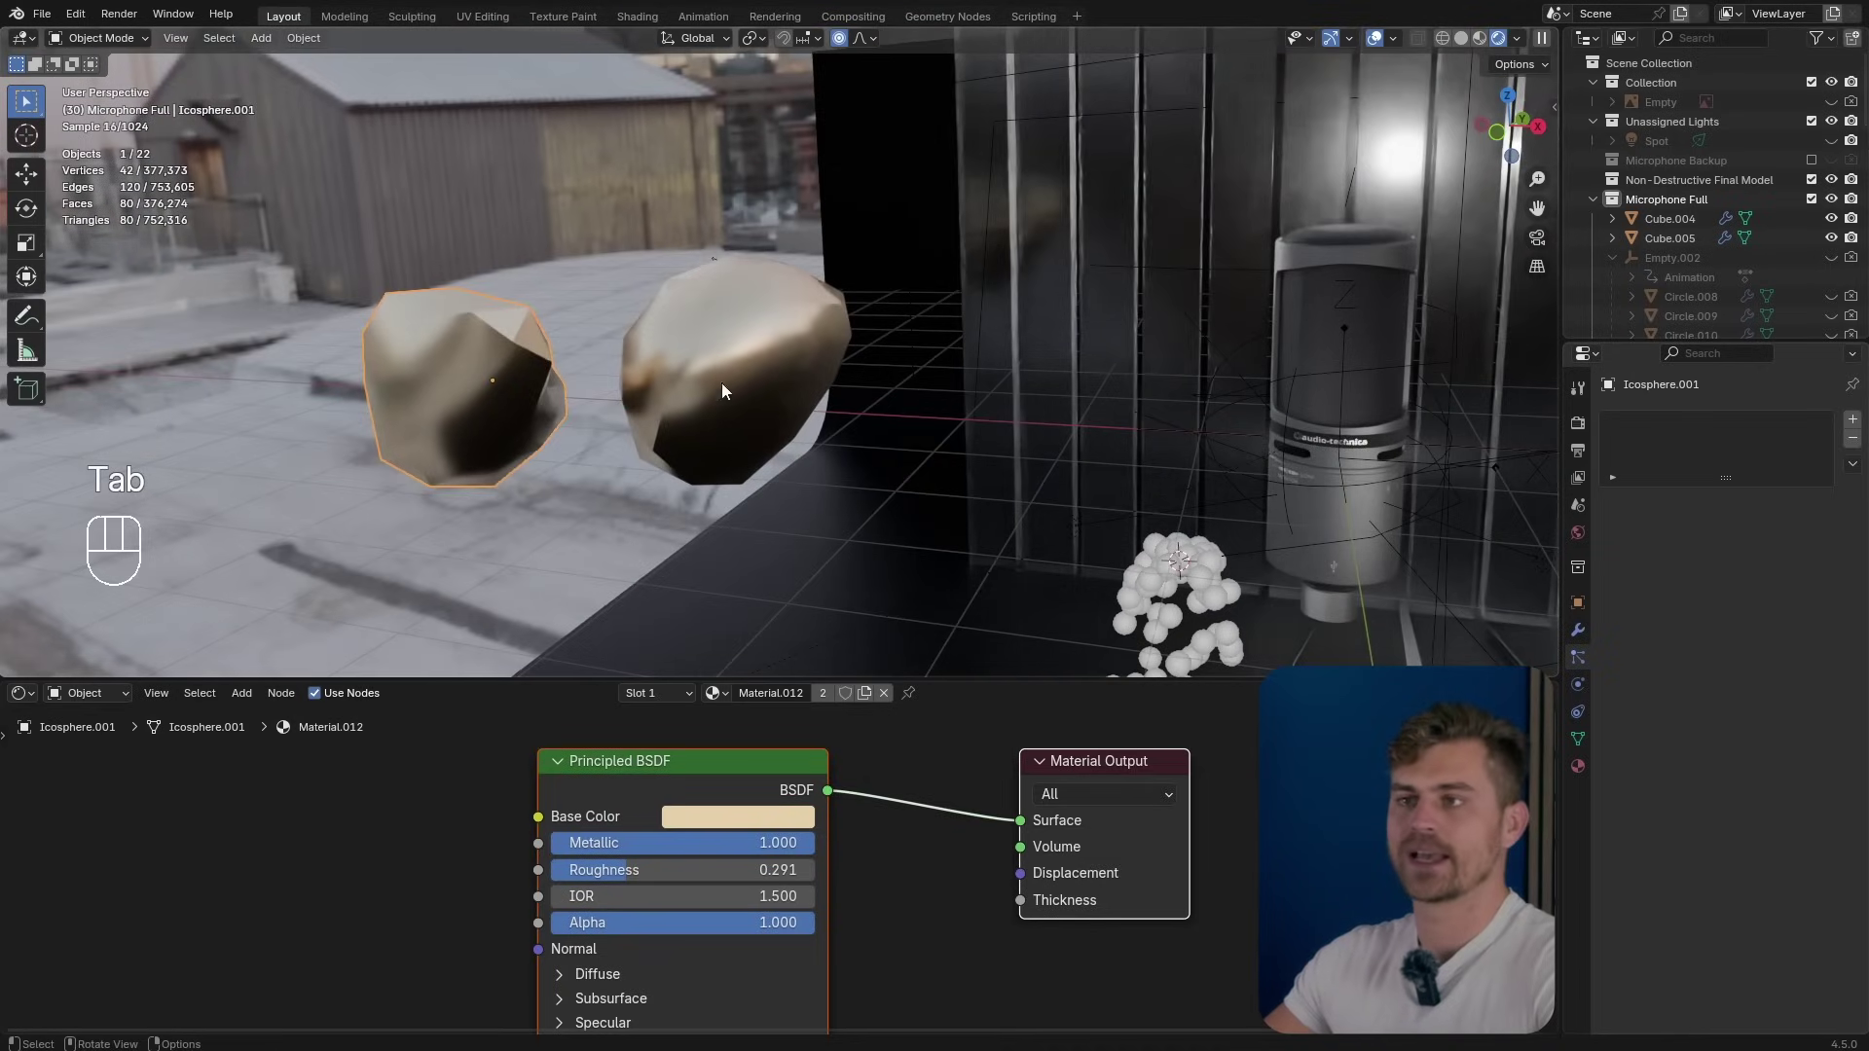
key("shift+d")
key("s")
left_click(598, 286)
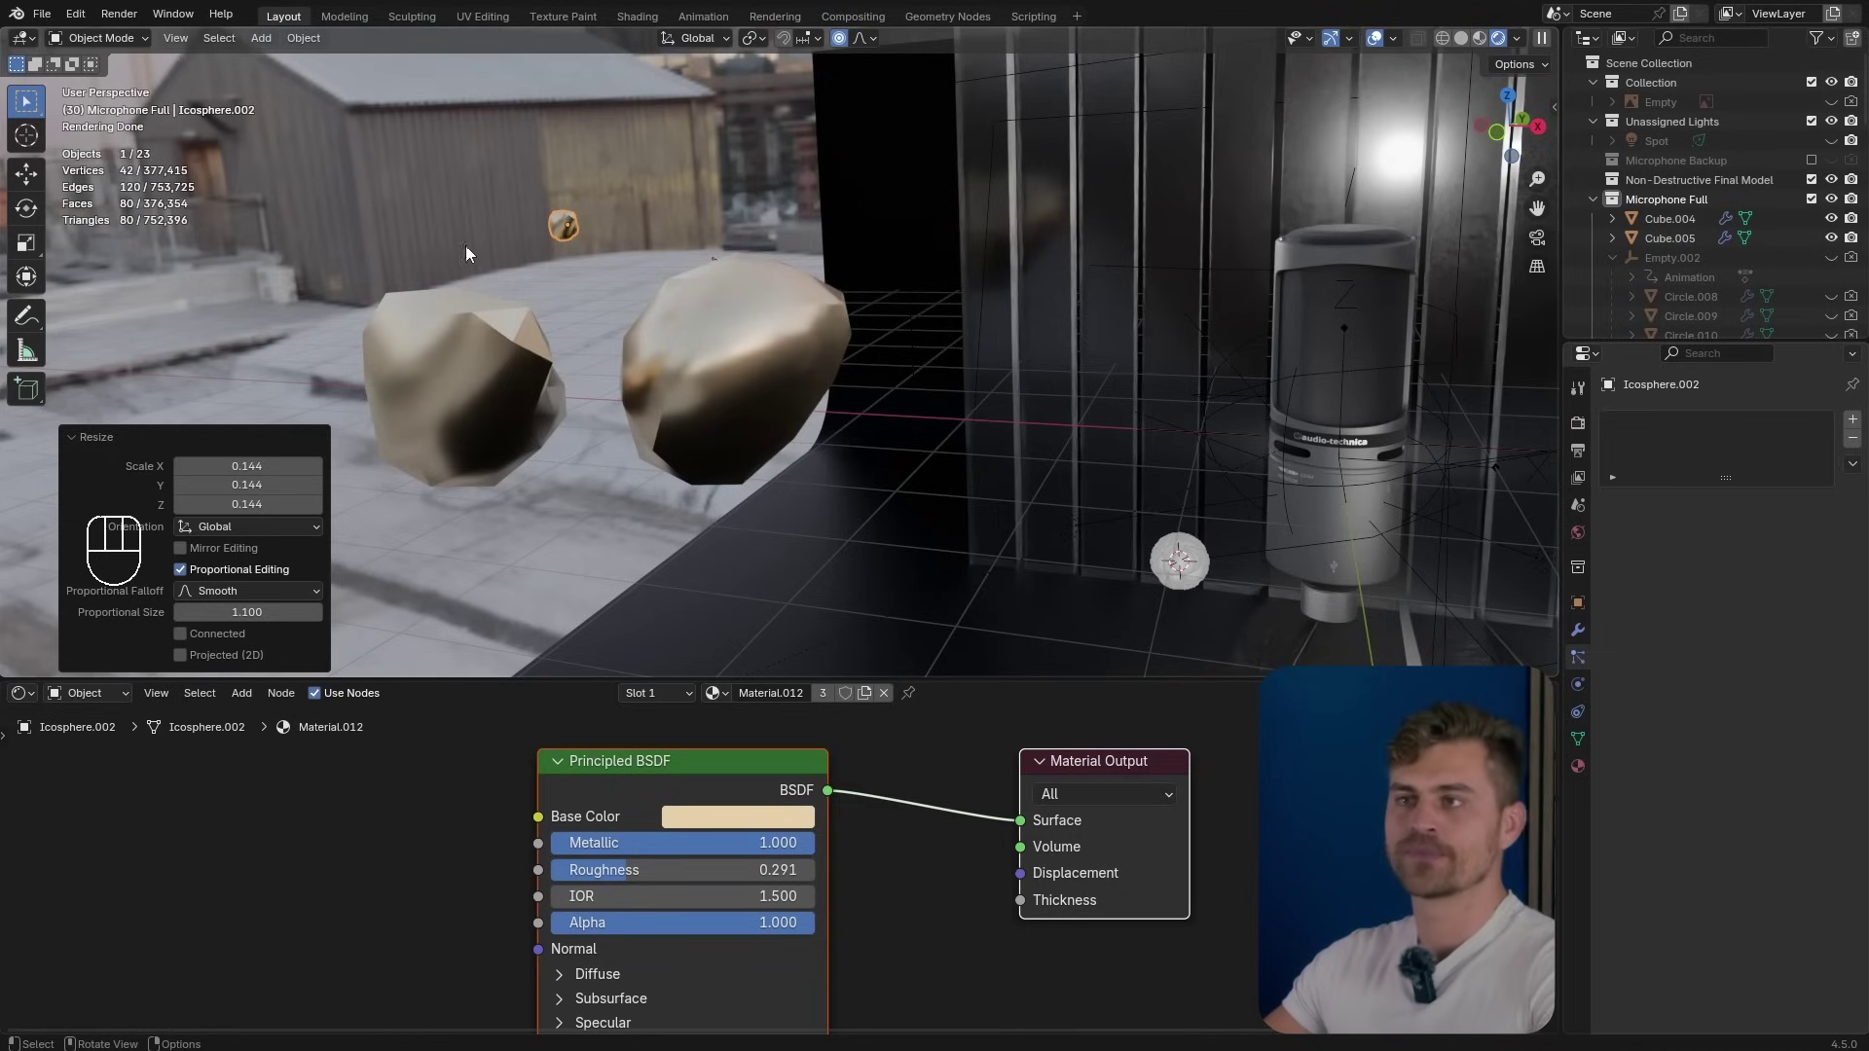
key("shift+d")
left_click(714, 334)
key("s")
left_click(739, 332)
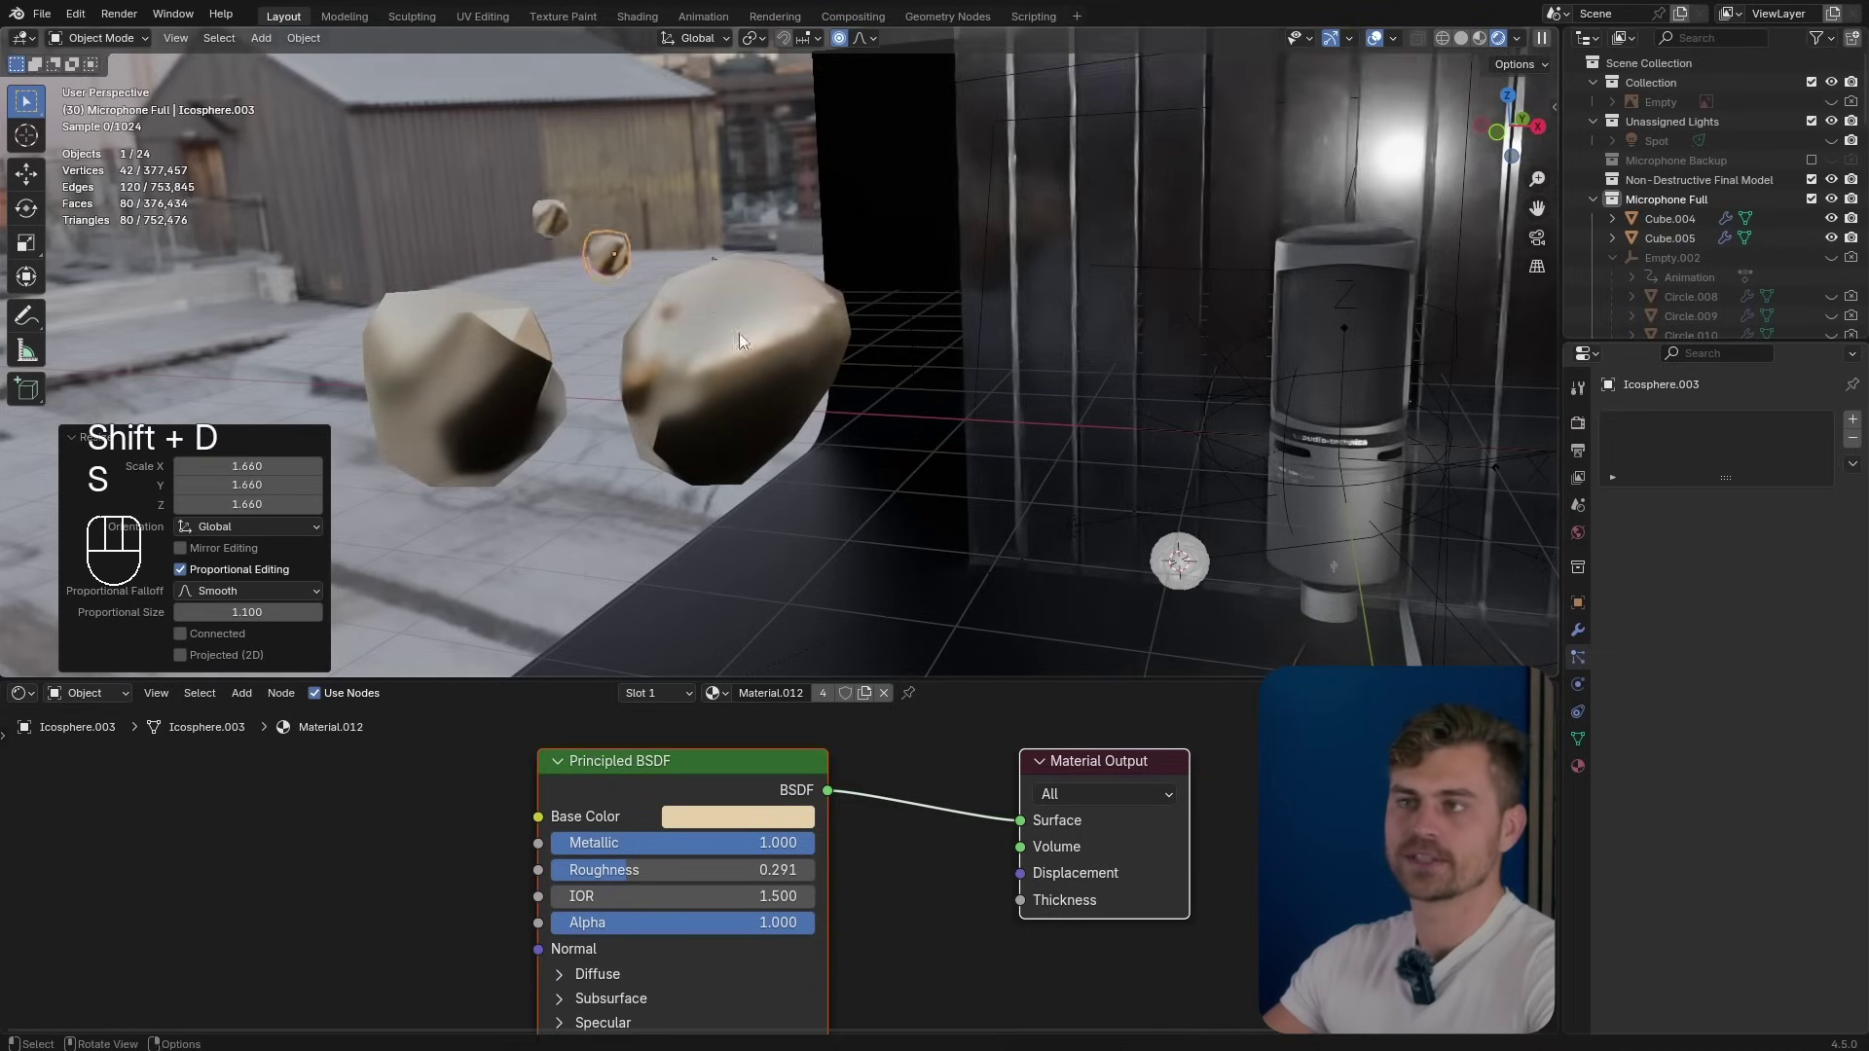
Reshape both small nuggets differently by moving one edge of each with proportional editing.
scroll(594, 290, "up", 2)
key("Tab")
key("g")
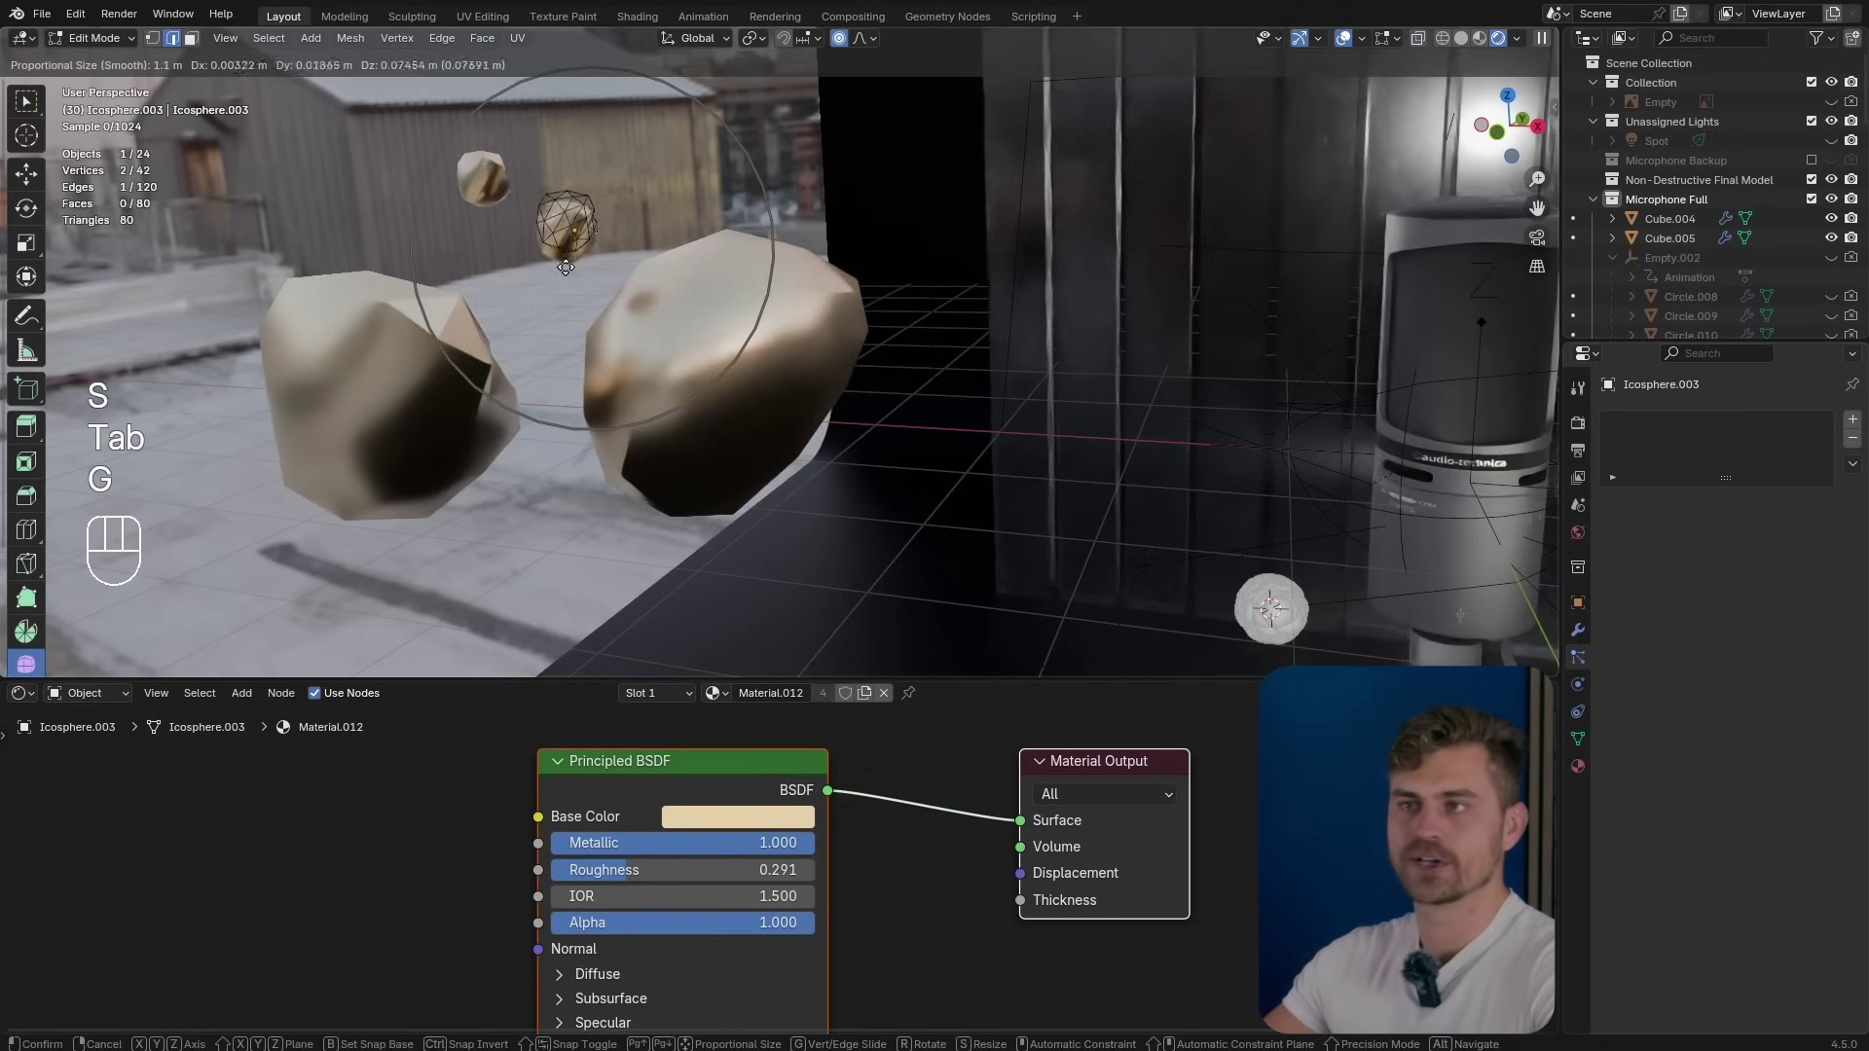
left_click(567, 254)
key("Tab")
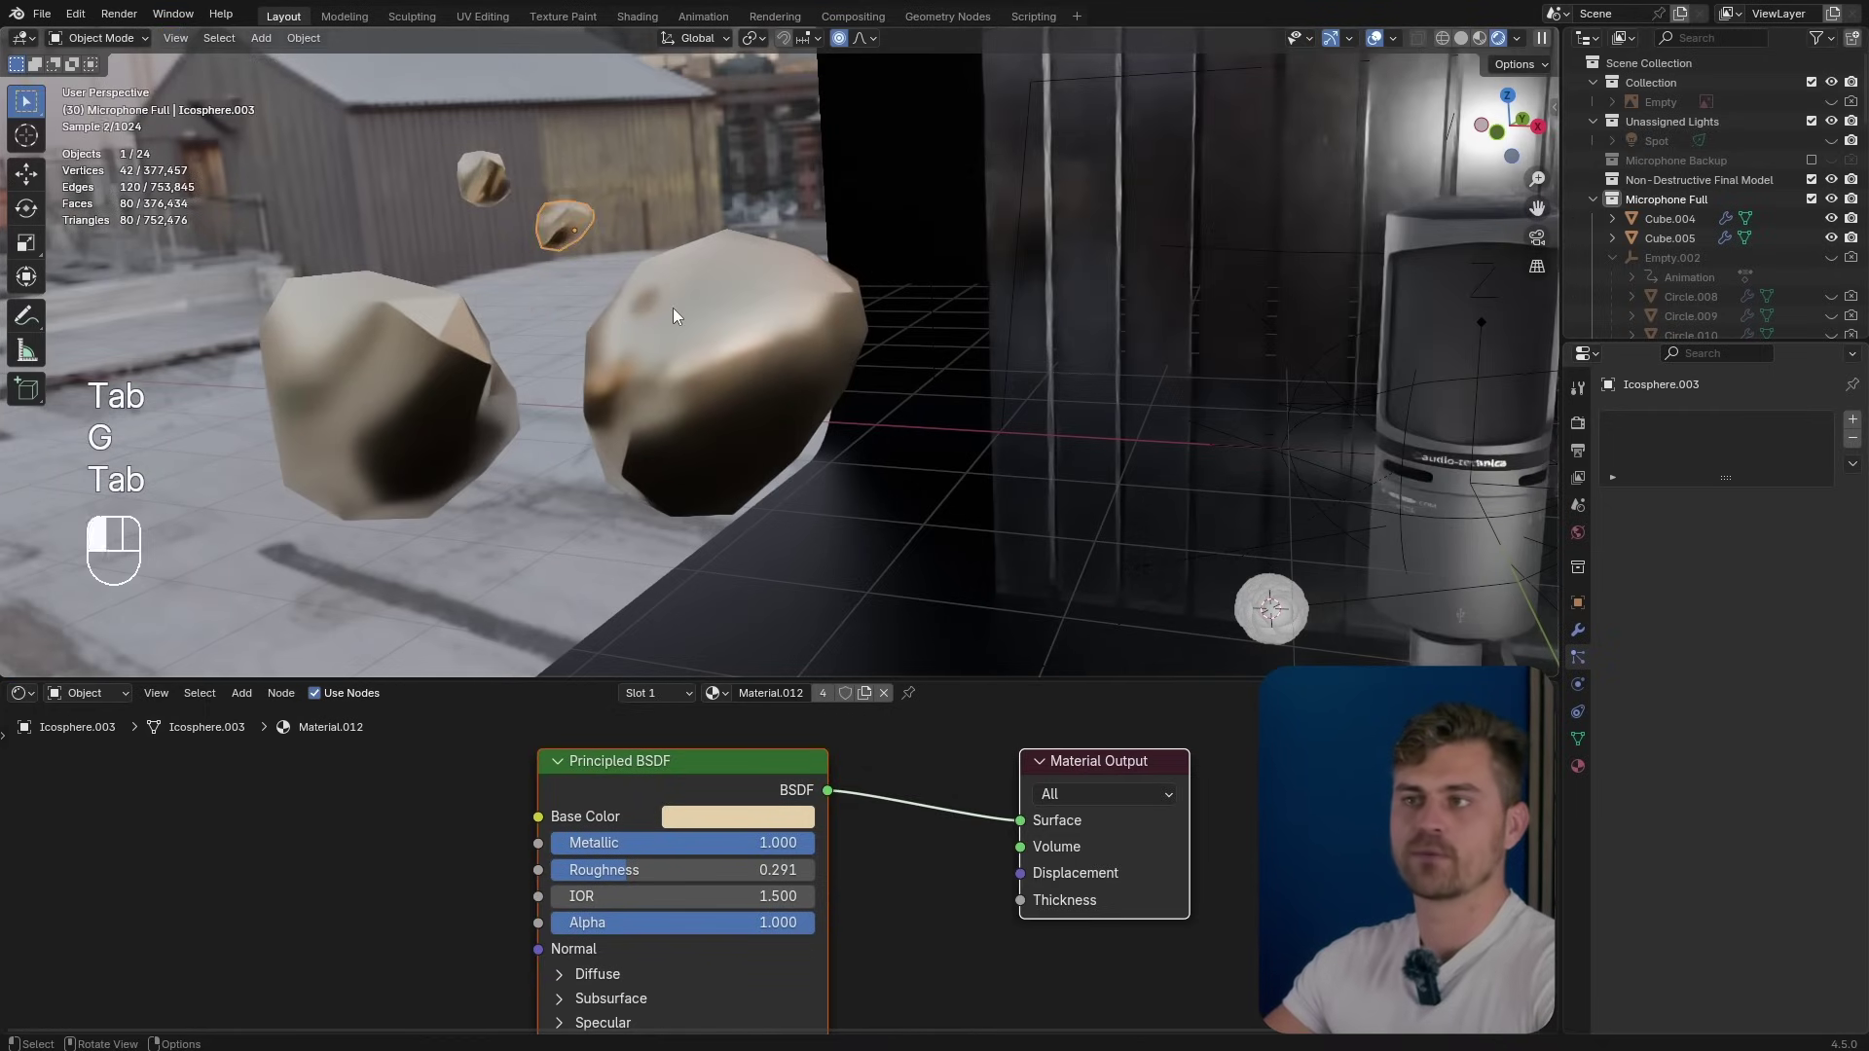
left_click(673, 308, "shift")
left_click(483, 173)
key("Tab")
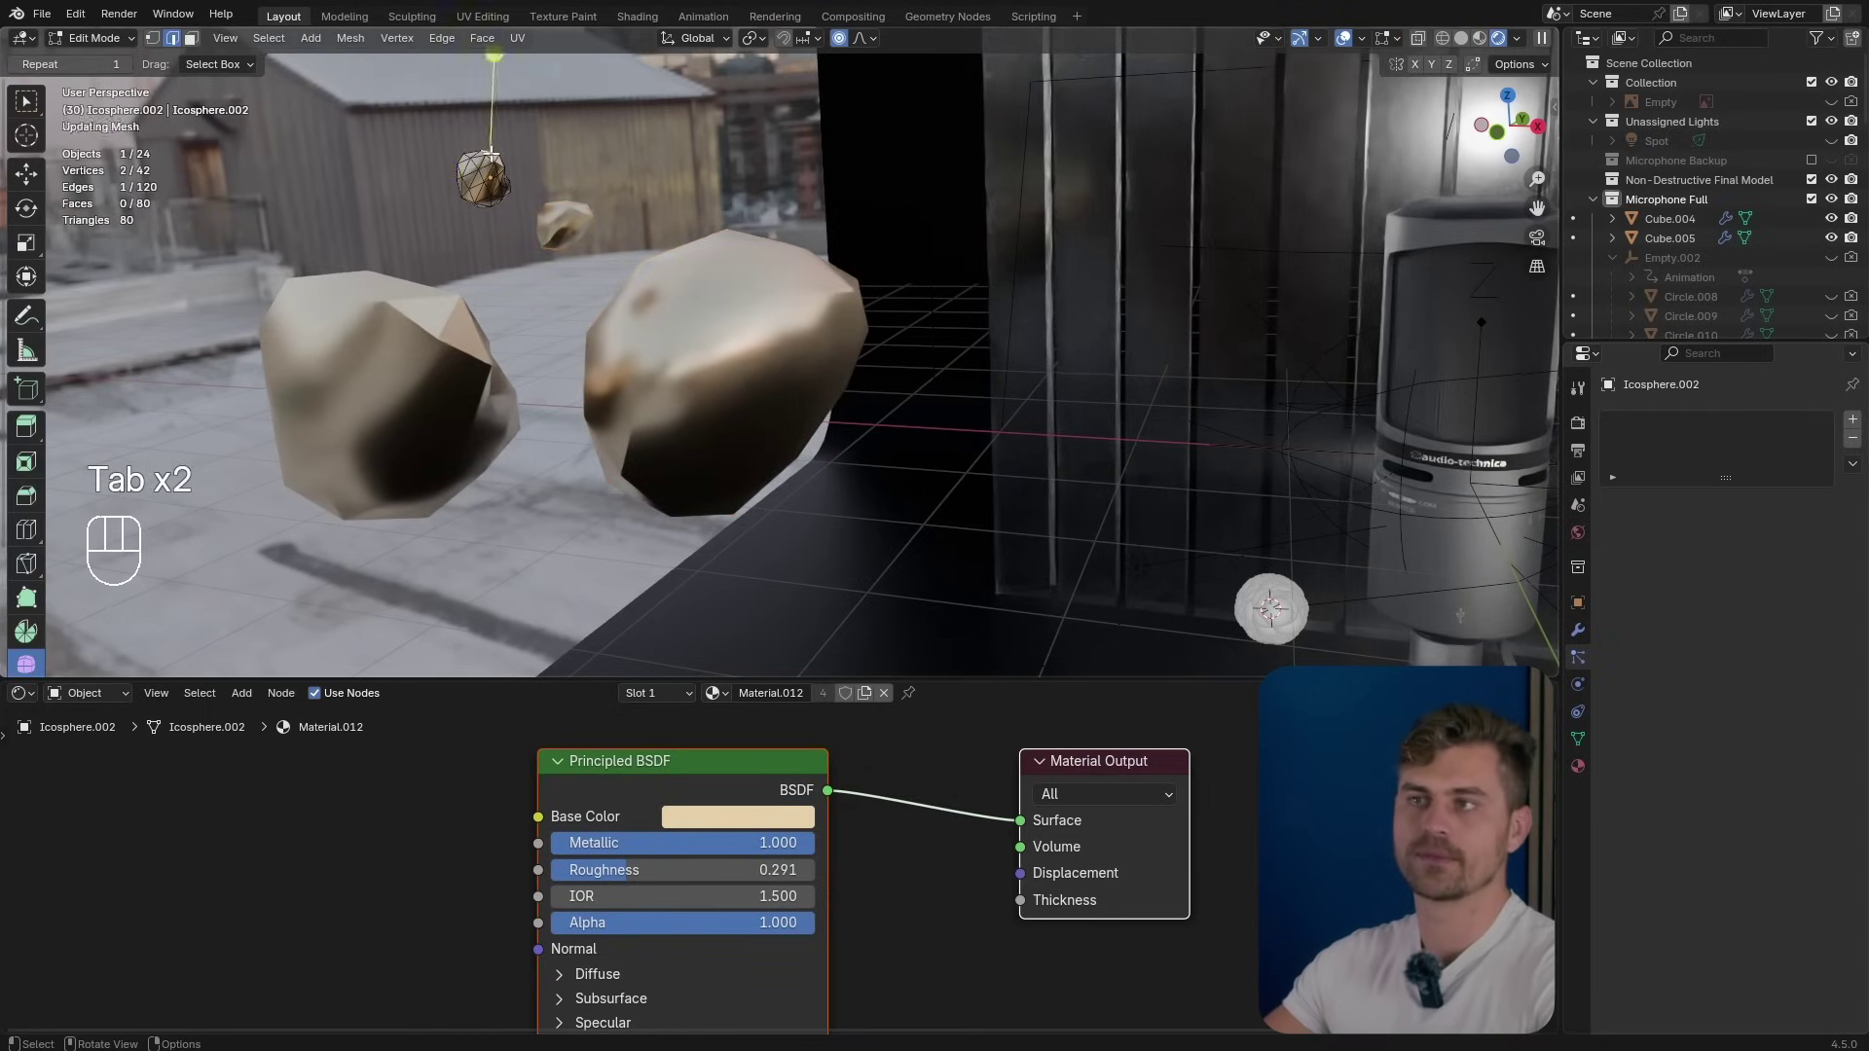
key("g")
left_click(501, 182)
key("Tab")
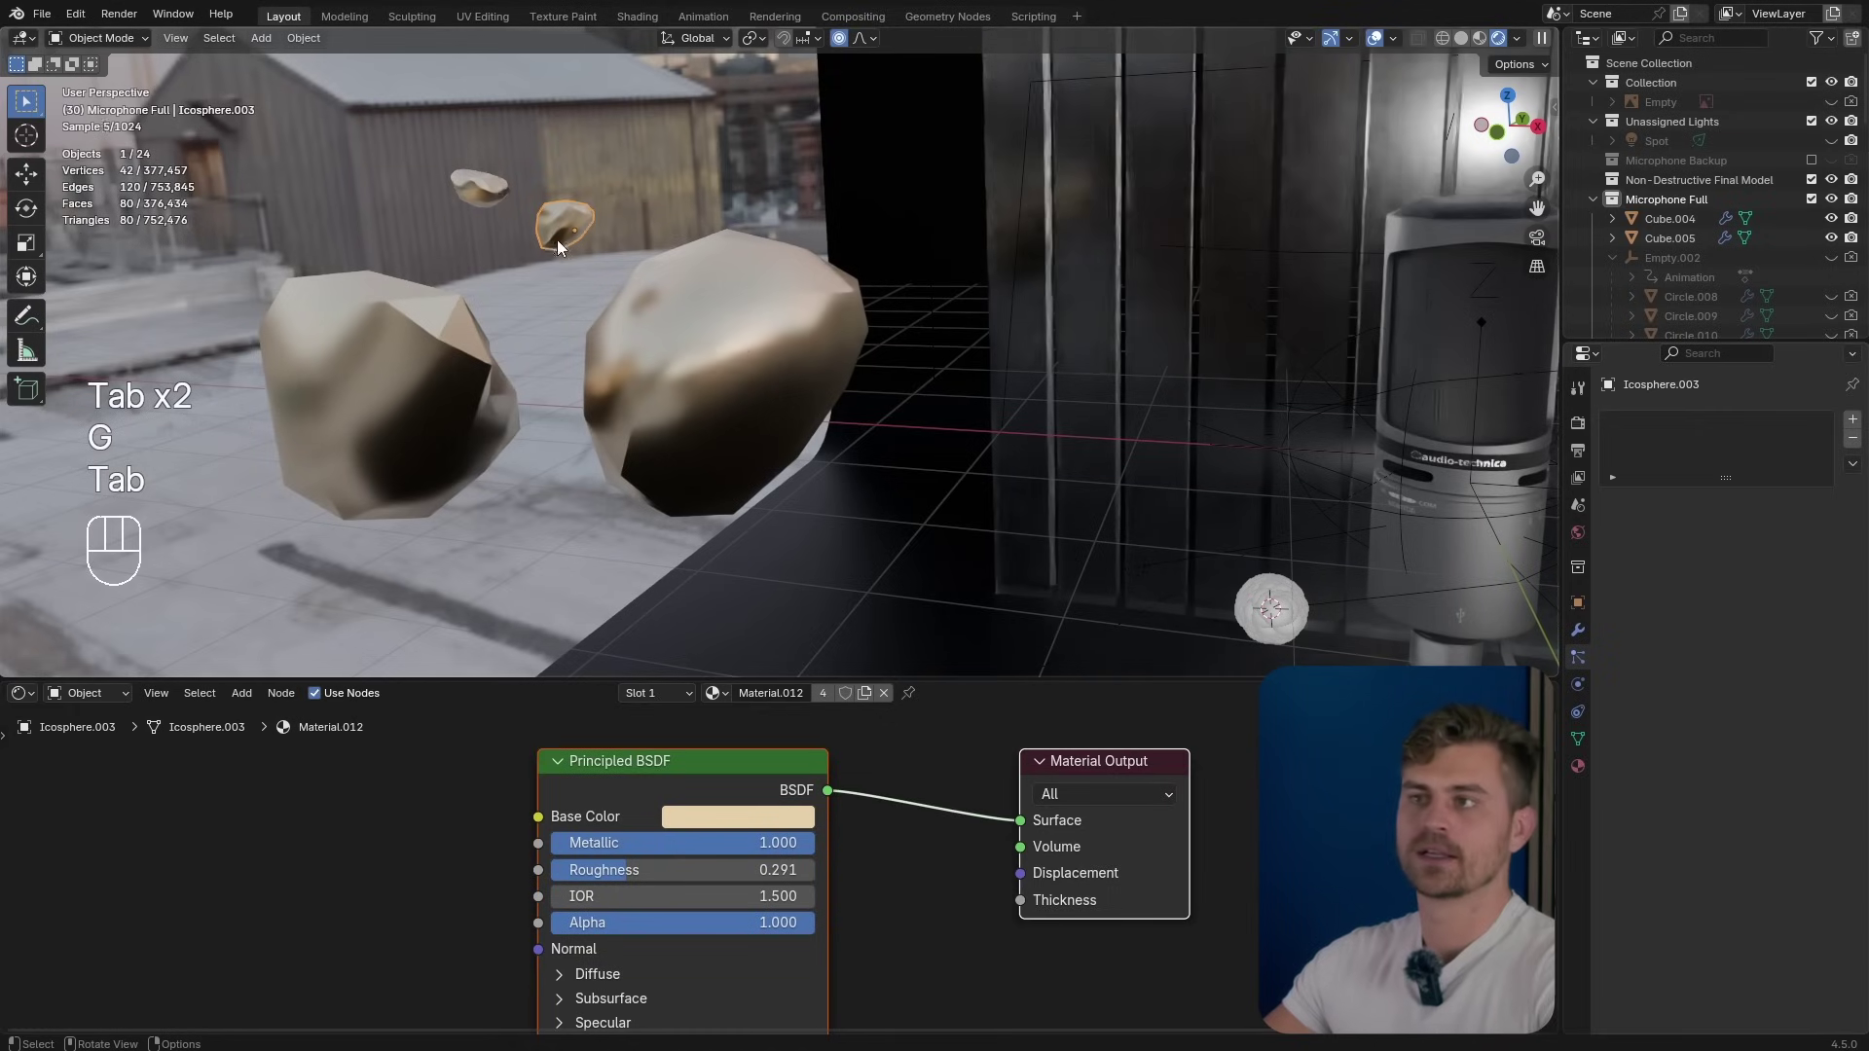
Move all four nuggets into a new collection named "Gold particles".
left_click(711, 329, "shift")
left_click(446, 318, "shift")
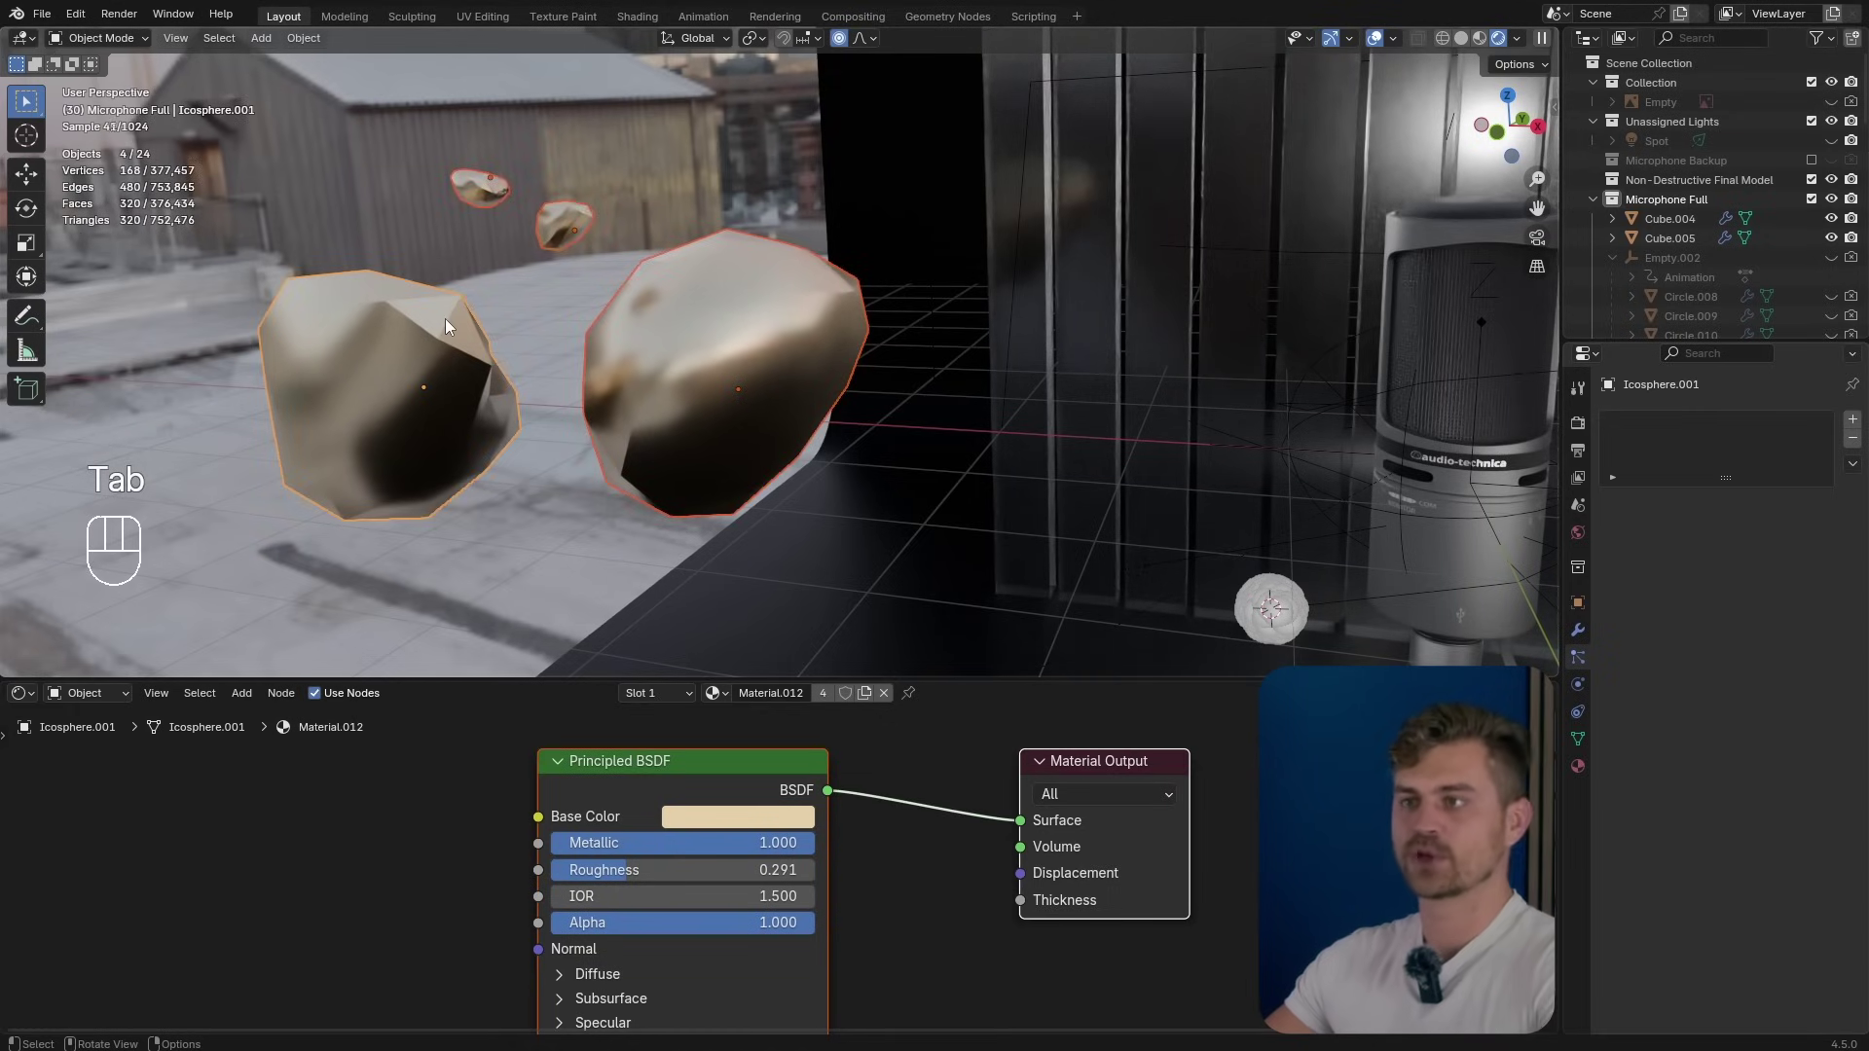
key("m")
left_click(446, 318)
type("Gold particles")
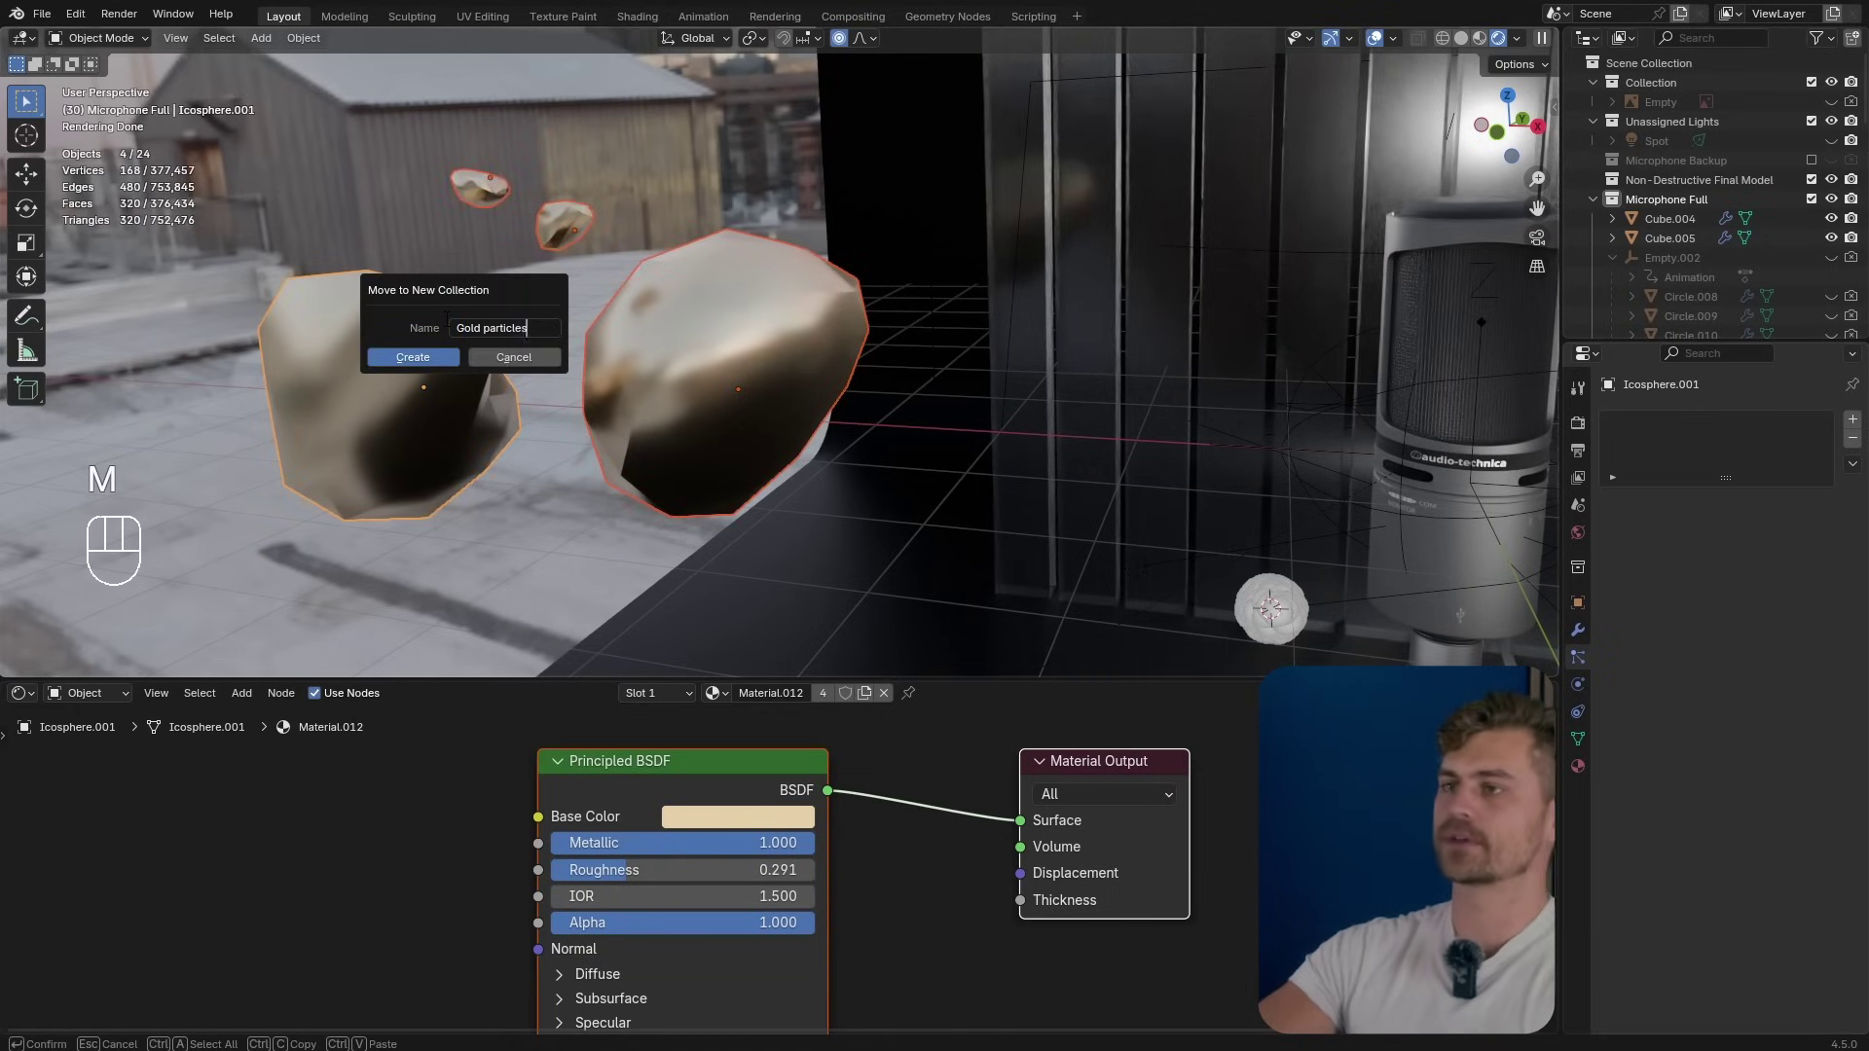
key("Return")
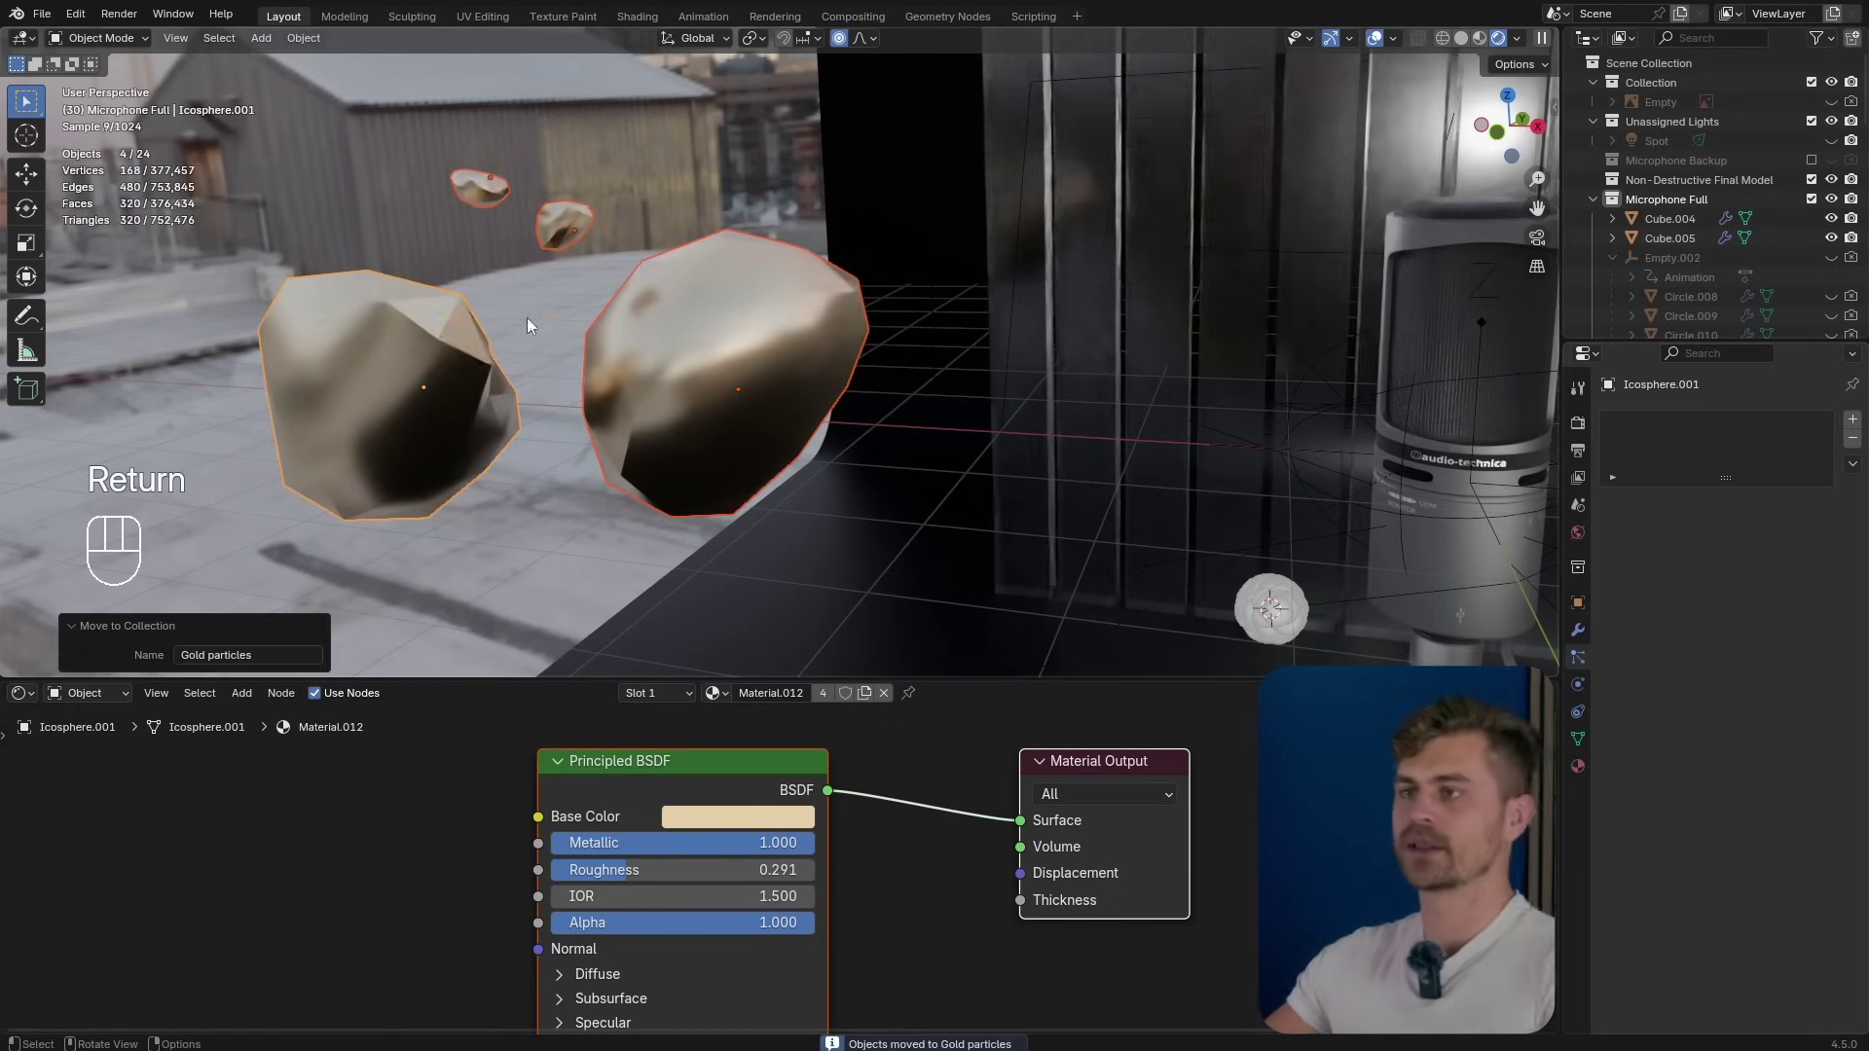
Move the four nuggets about -15.58 m along X, away from the microphone set.
scroll(545, 317, "down", 5)
key("g")
key("y")
key("x")
left_click(981, 394)
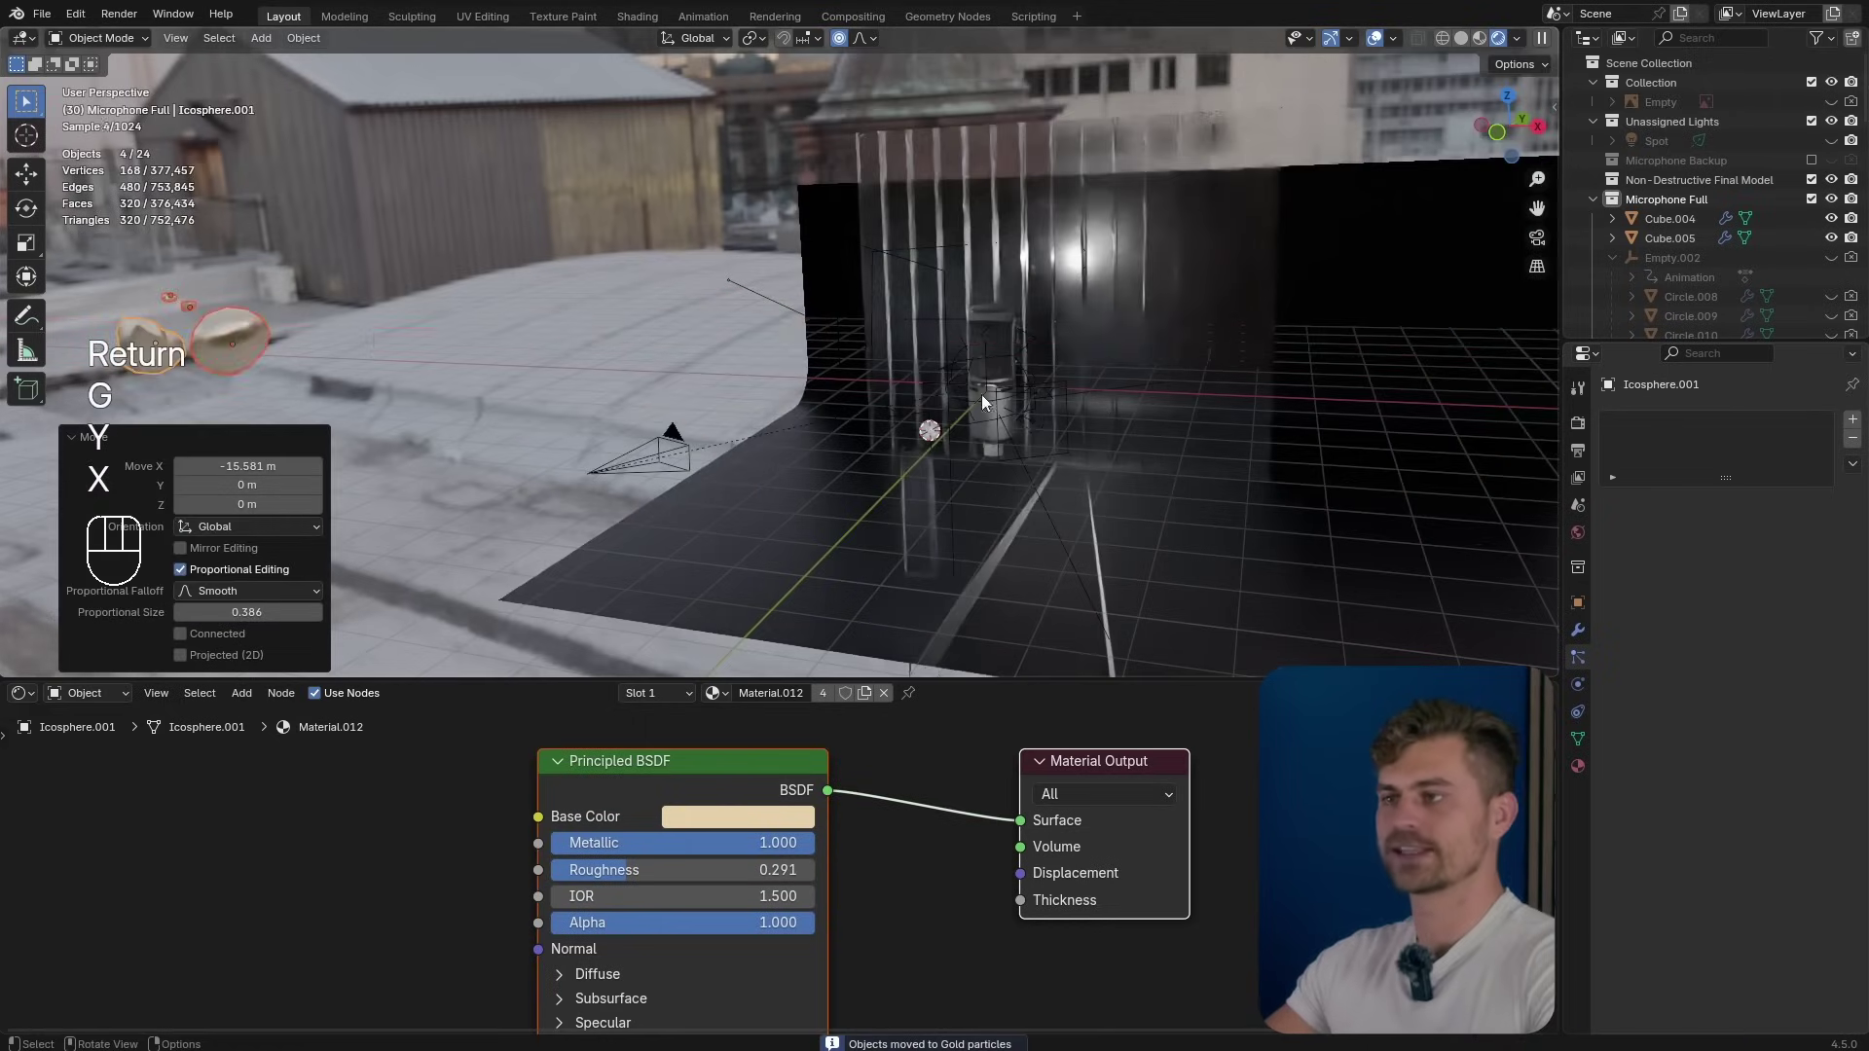
Set the emitter sphere's particle system to render as Collection with scale randomness 1.000.
middle_click_drag(981, 394, 842, 429, "shift")
left_click(842, 433)
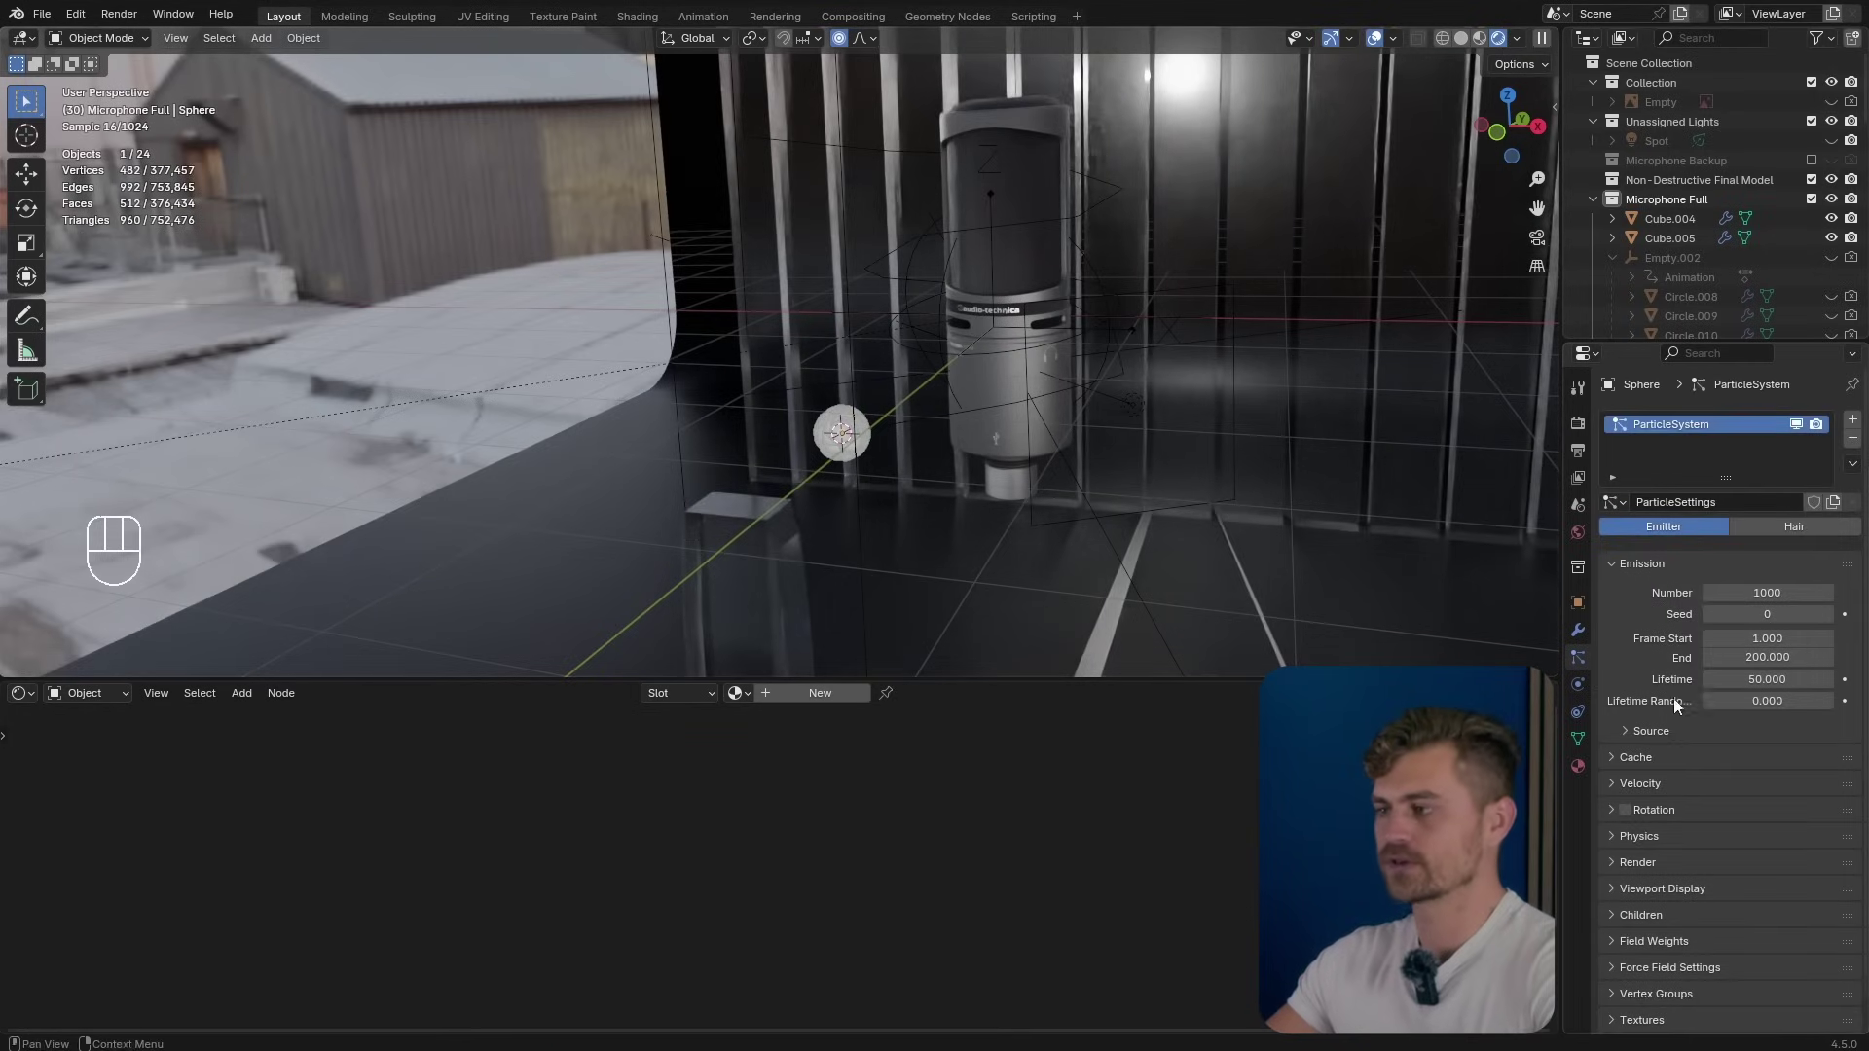
scroll(1673, 698, "down", 2)
left_click(1650, 814)
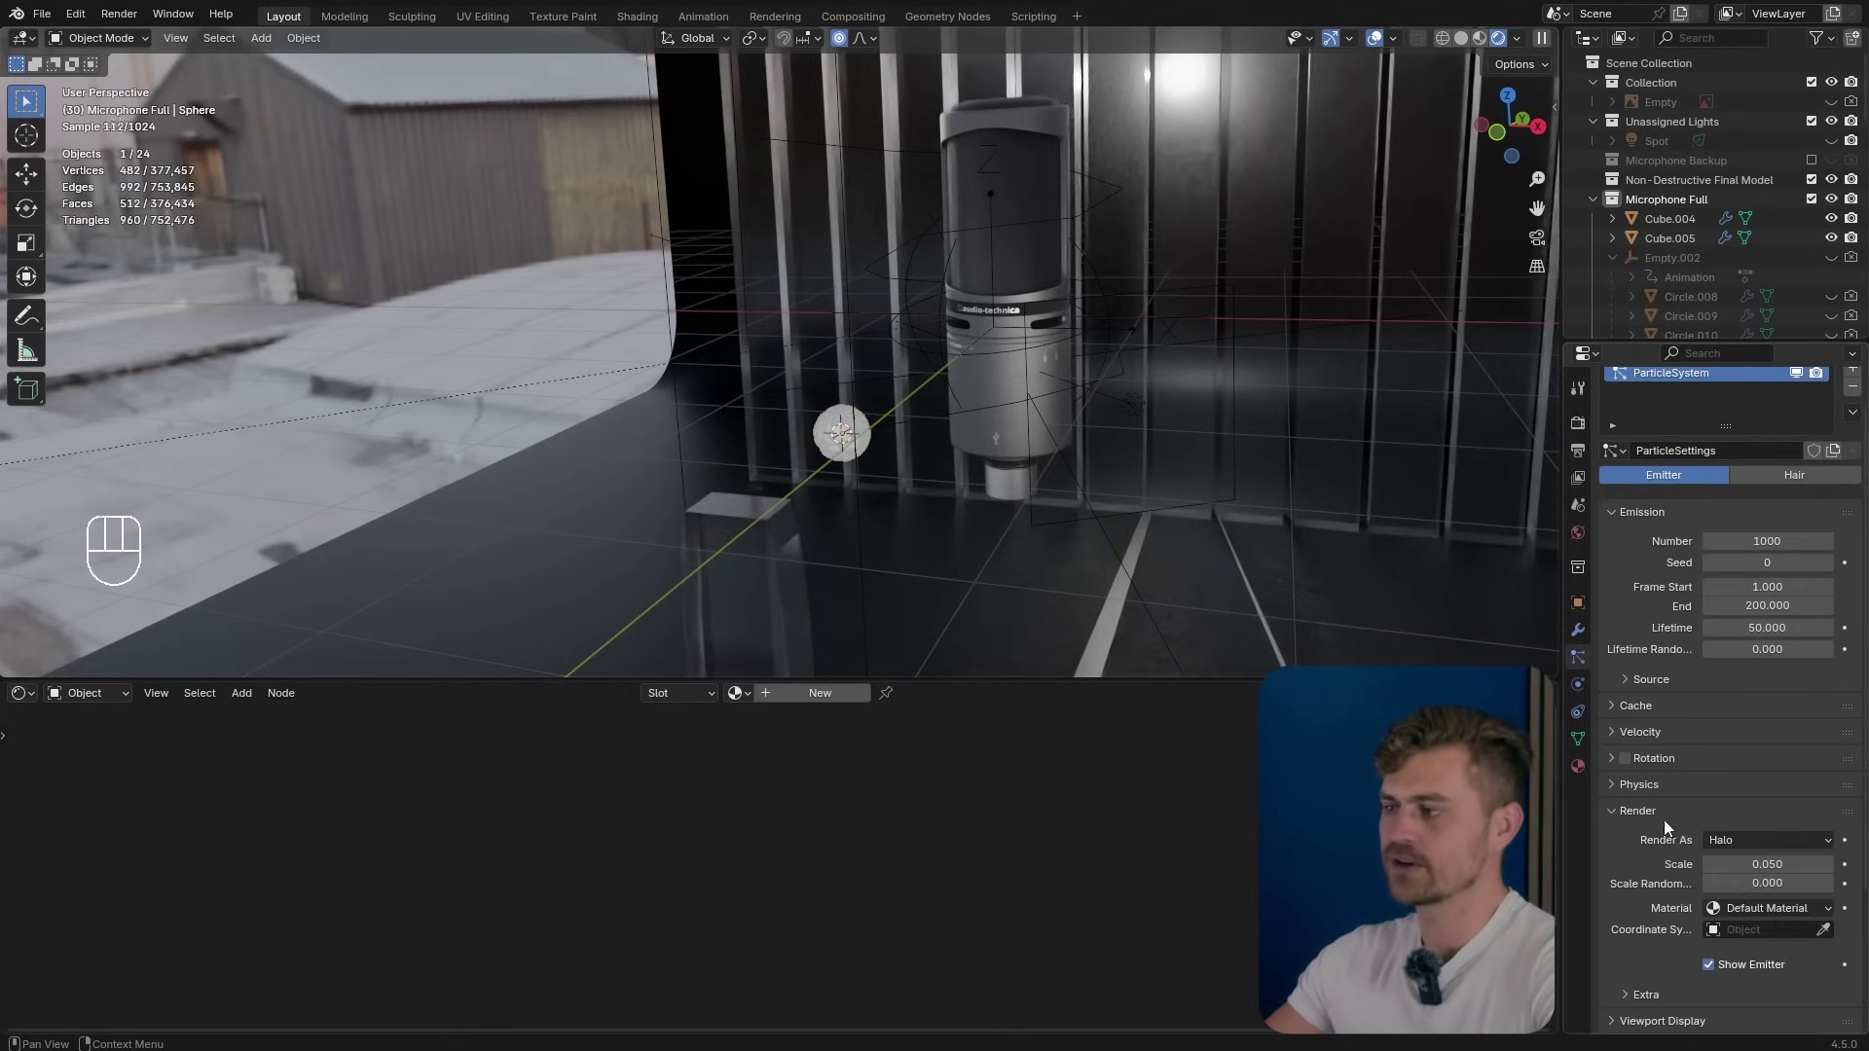
left_click(1774, 840)
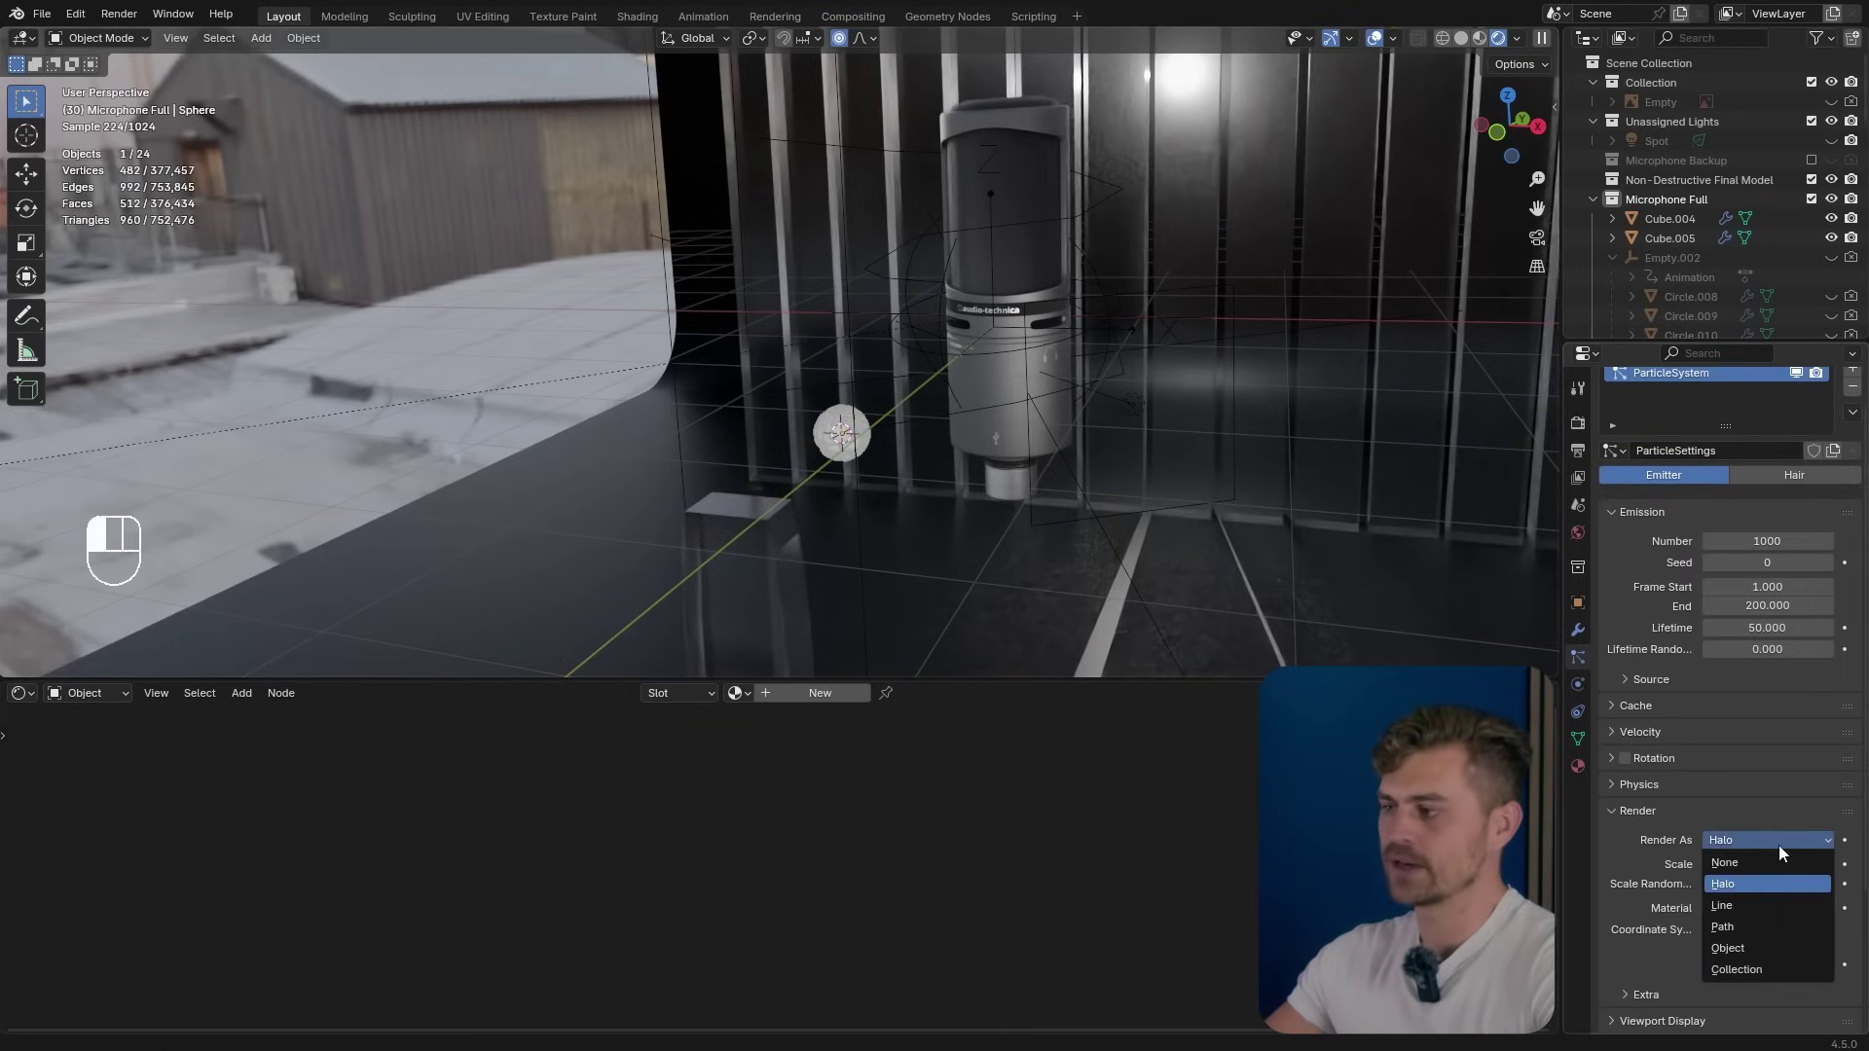
left_click(1752, 966)
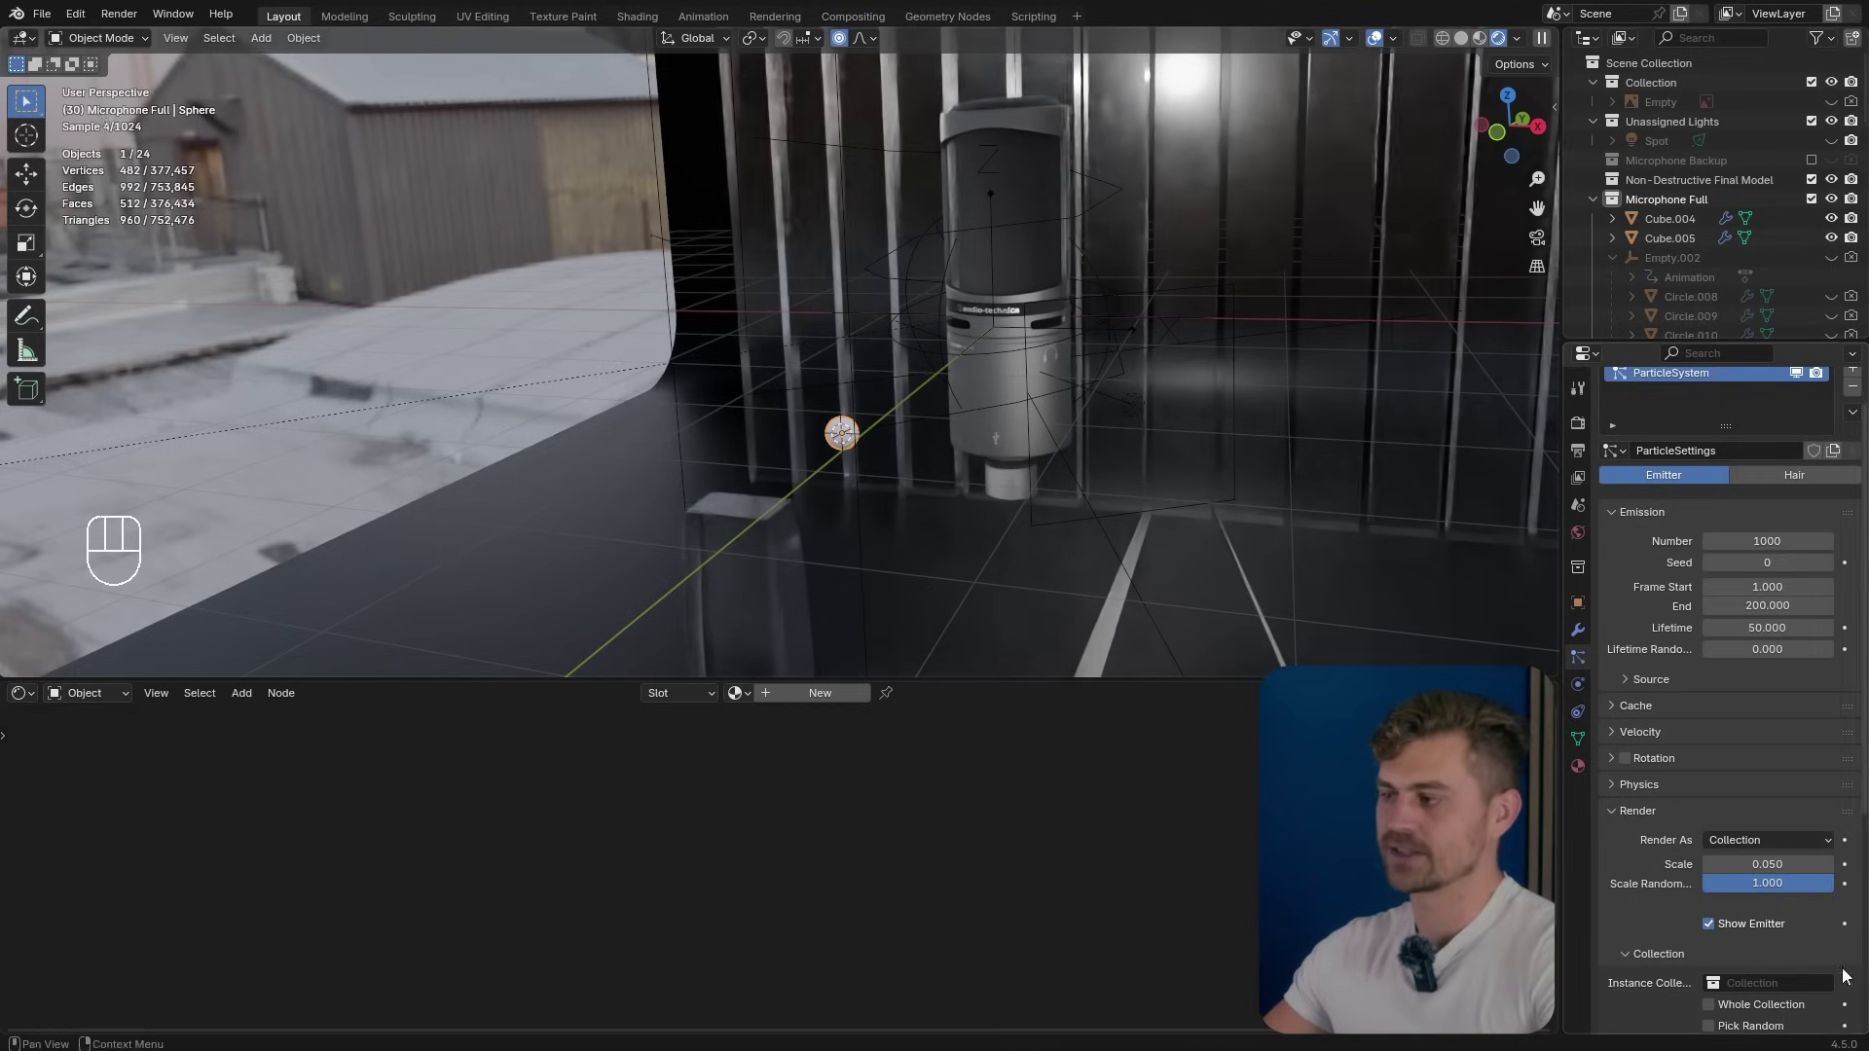
Use Gold particles as the particle instance collection and enable Pick Random.
left_click(1768, 983)
left_click(1734, 838)
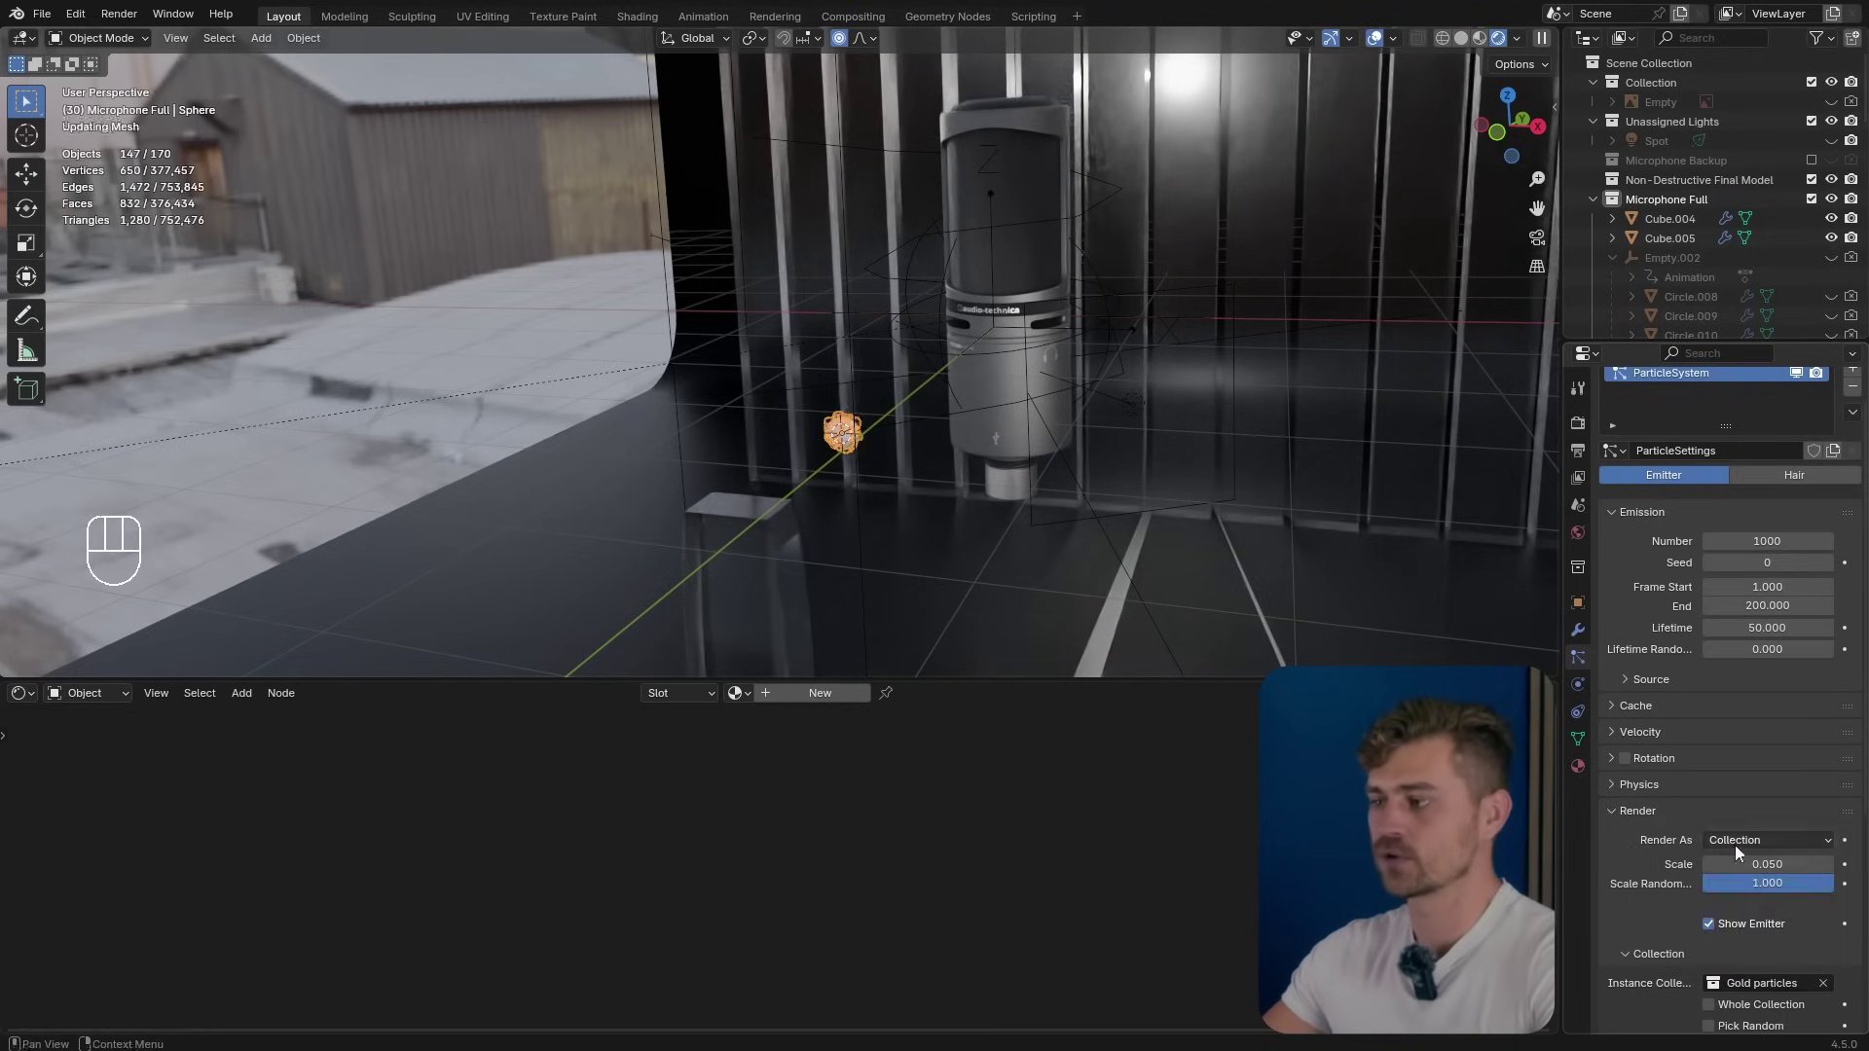
scroll(1742, 915, "down", 5)
left_click(1731, 791)
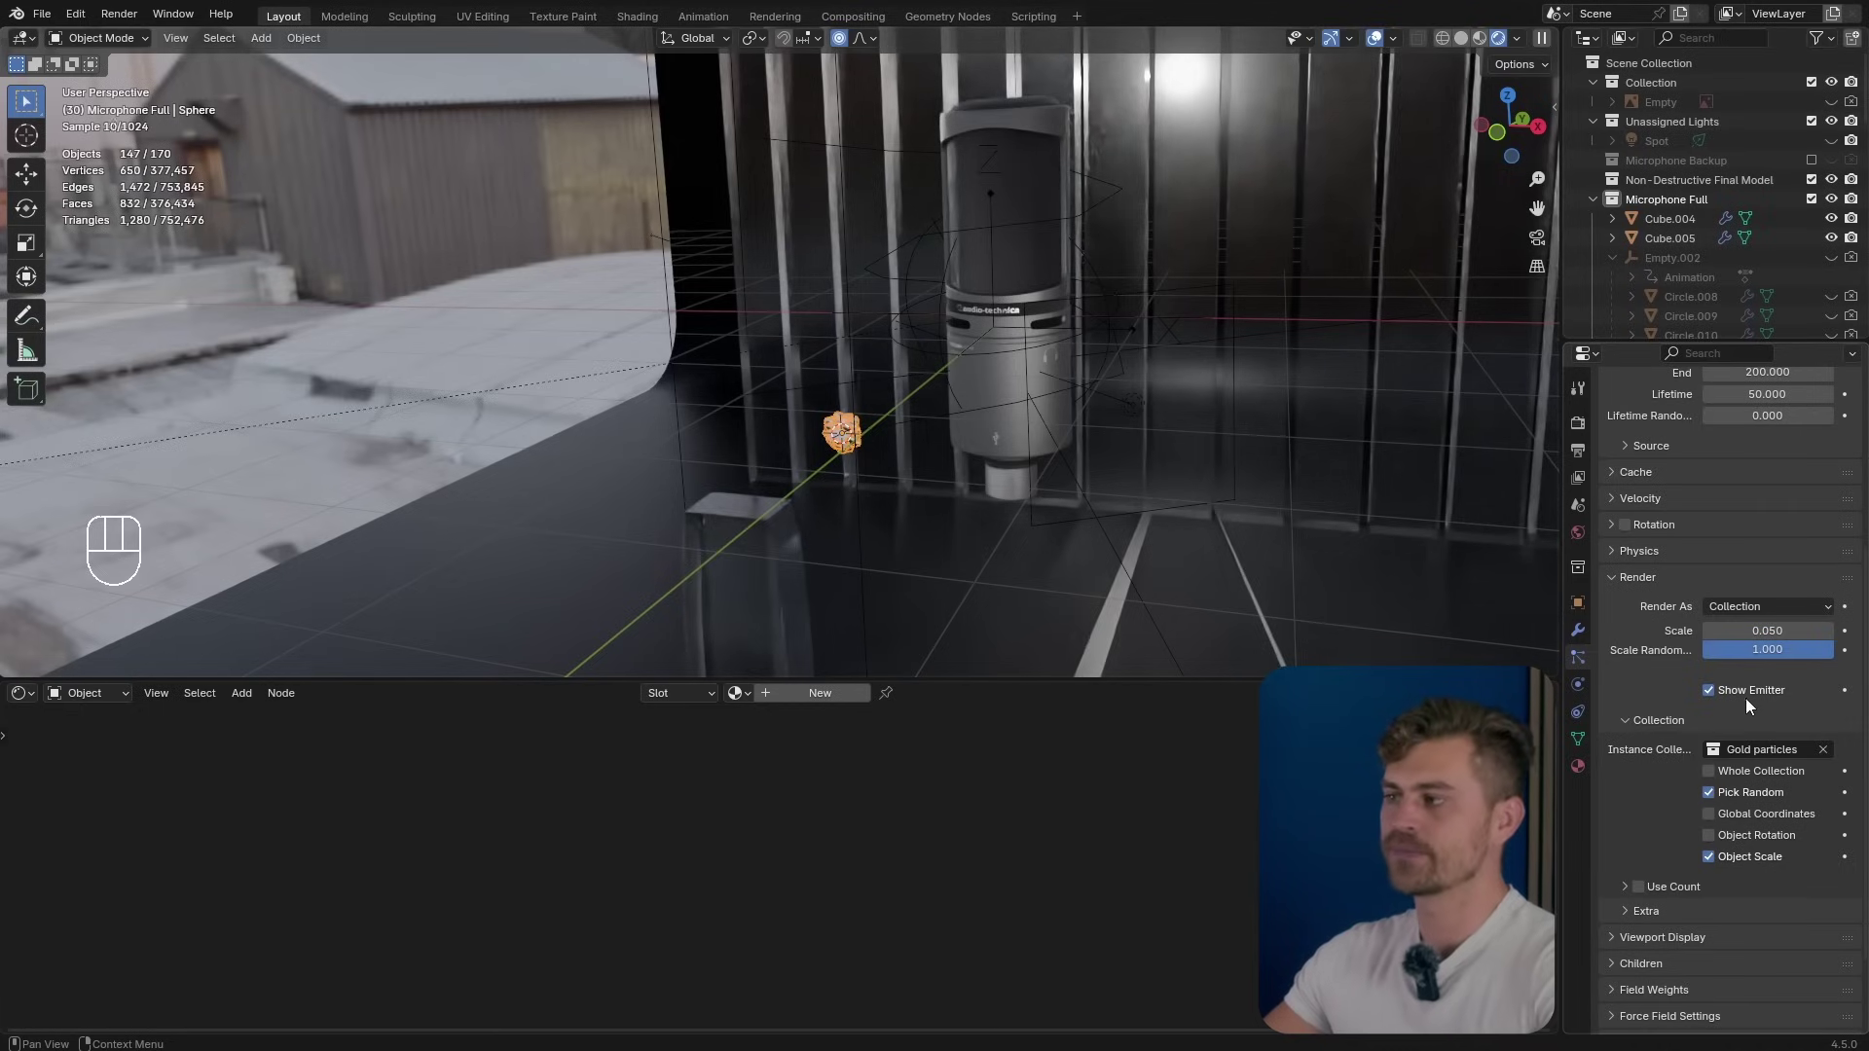
Play the animation to preview the instanced nuggets and reduce the particle render scale to 0.010.
key("shift+space")
key("shift+space")
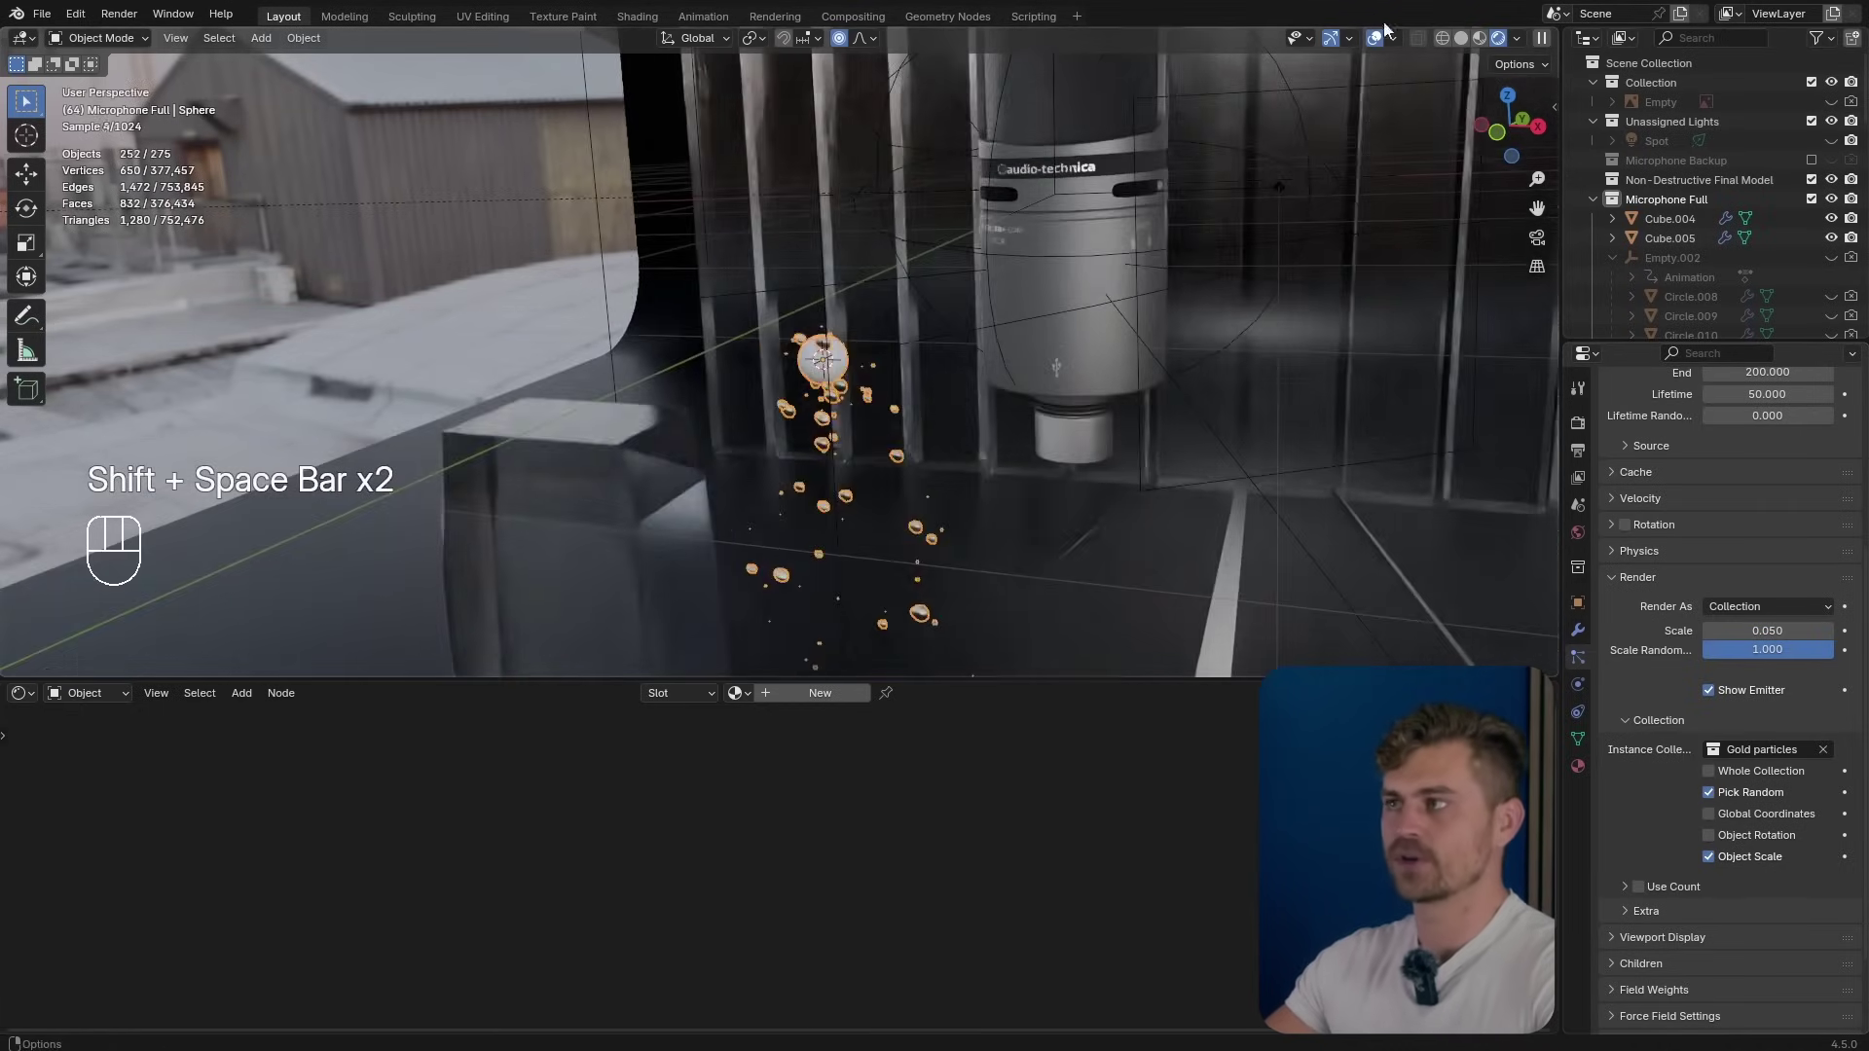
key("shift+space")
key("shift+space")
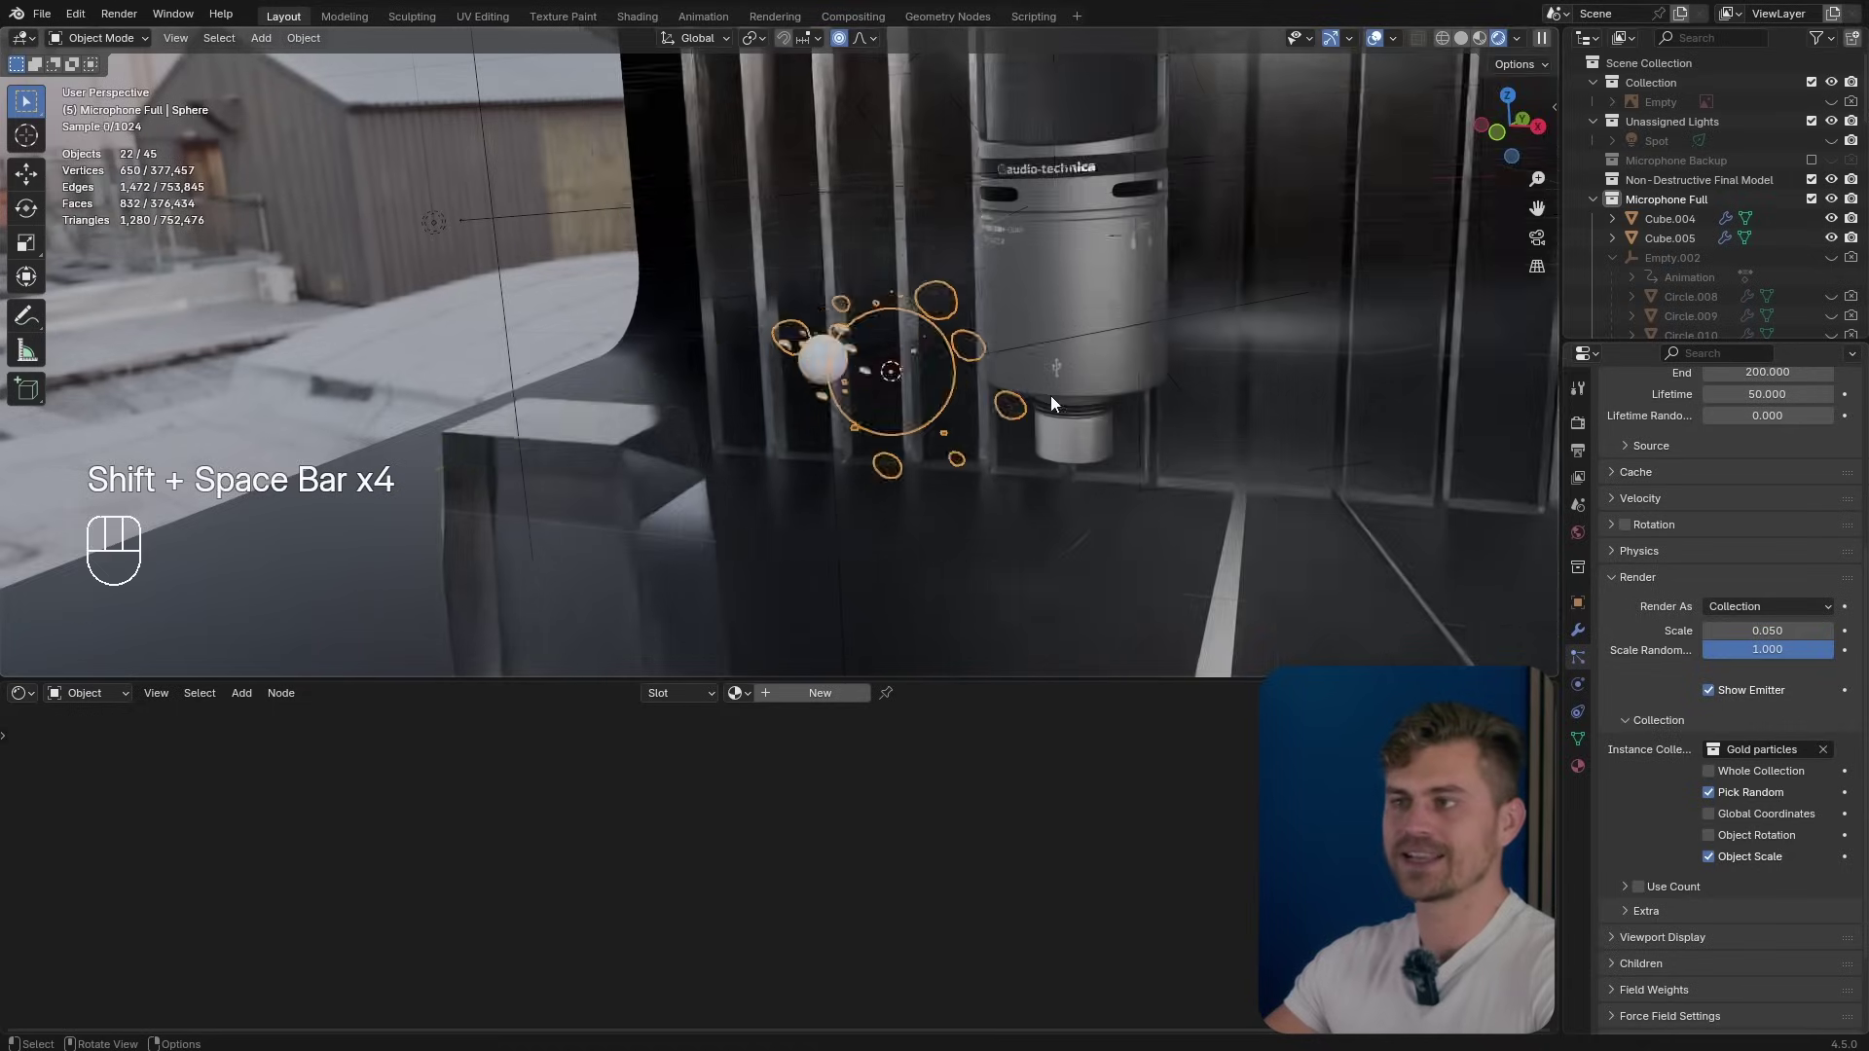
left_click_drag(1763, 630, 1738, 629, "shift")
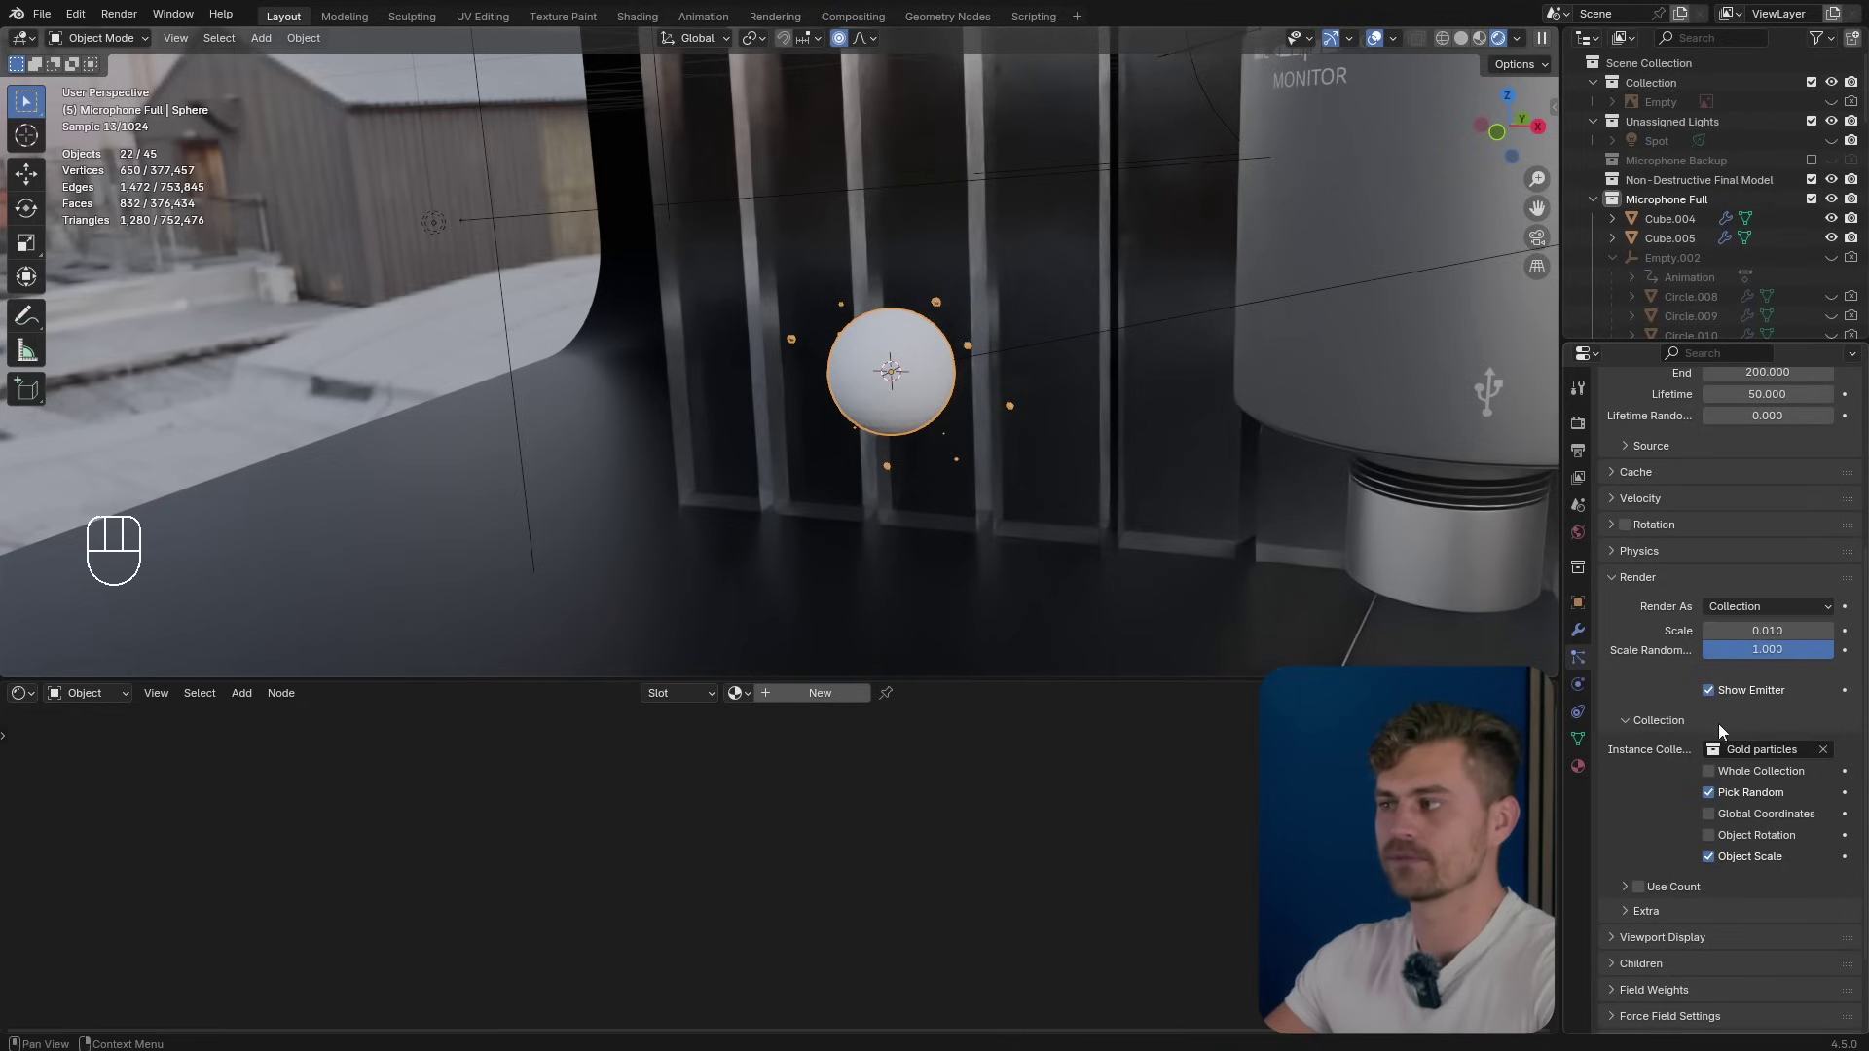
Enable Simple children for the particle system and set their render amount to 10.
scroll(1692, 769, "down", 3)
left_click(1613, 866)
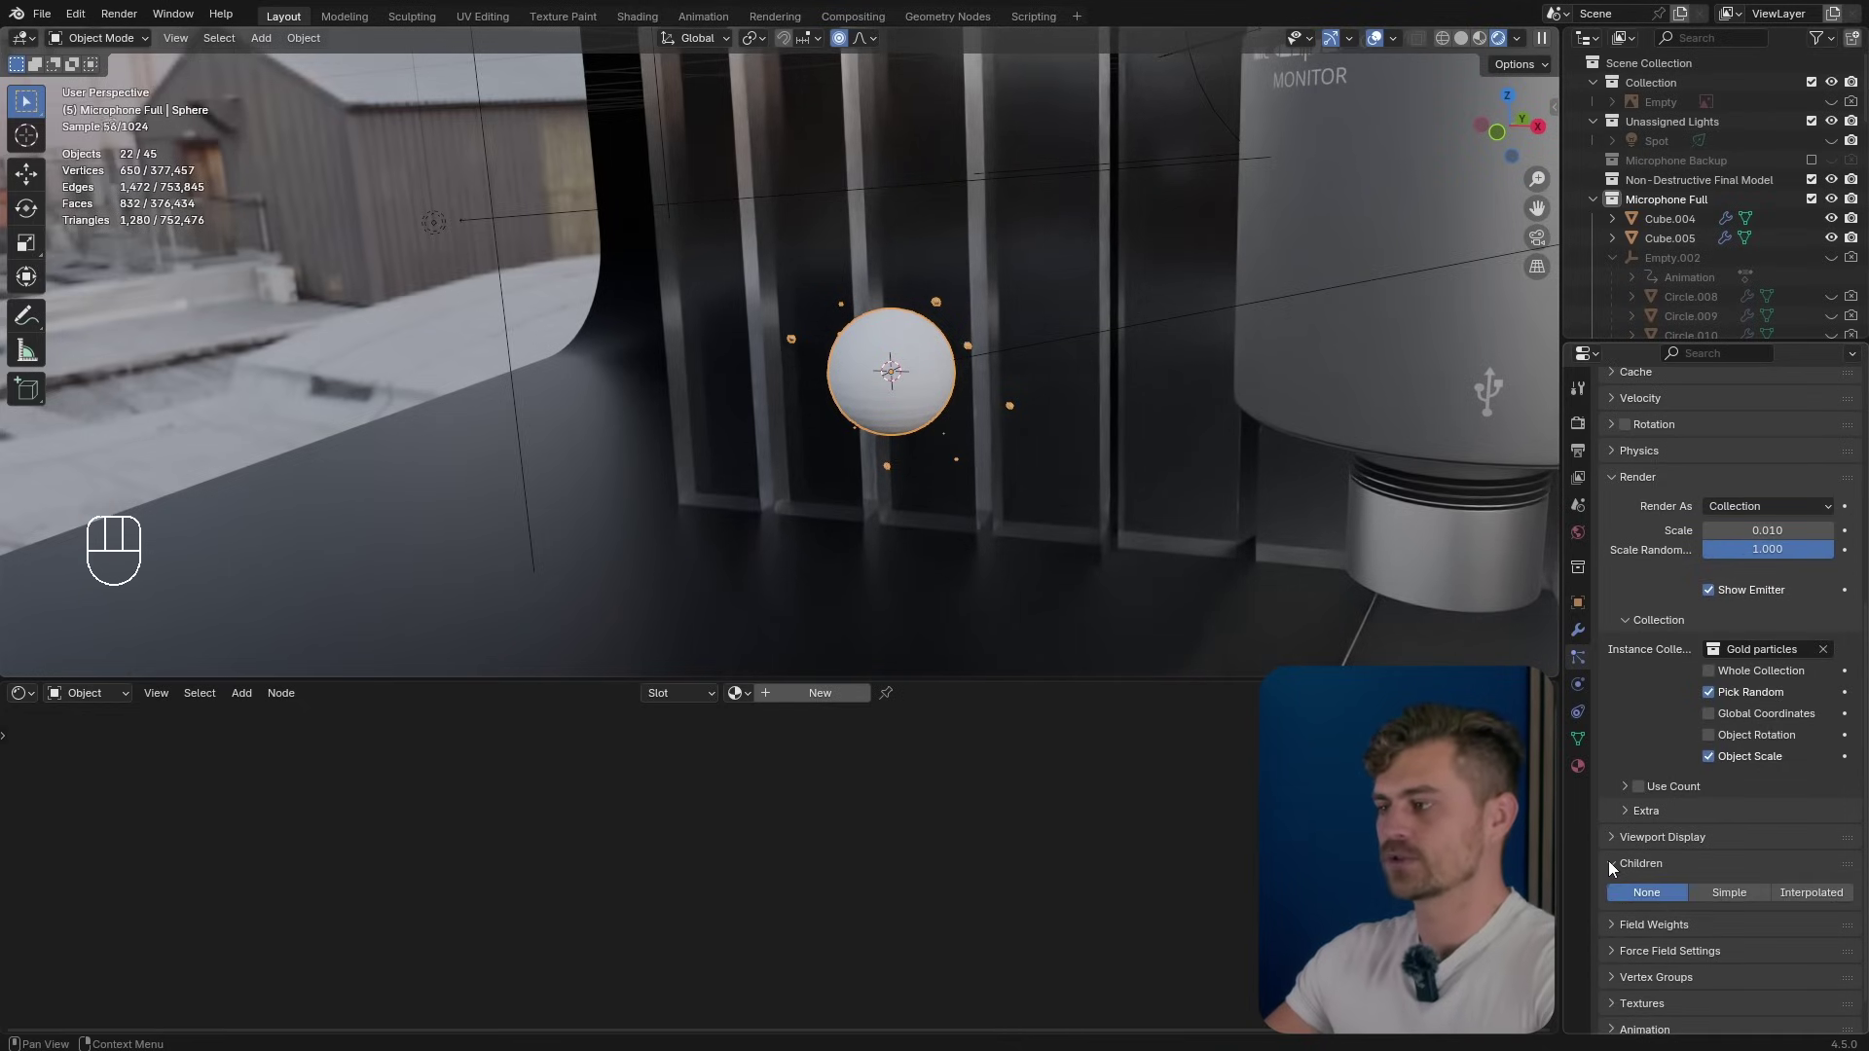
left_click(1725, 892)
left_click(1814, 892)
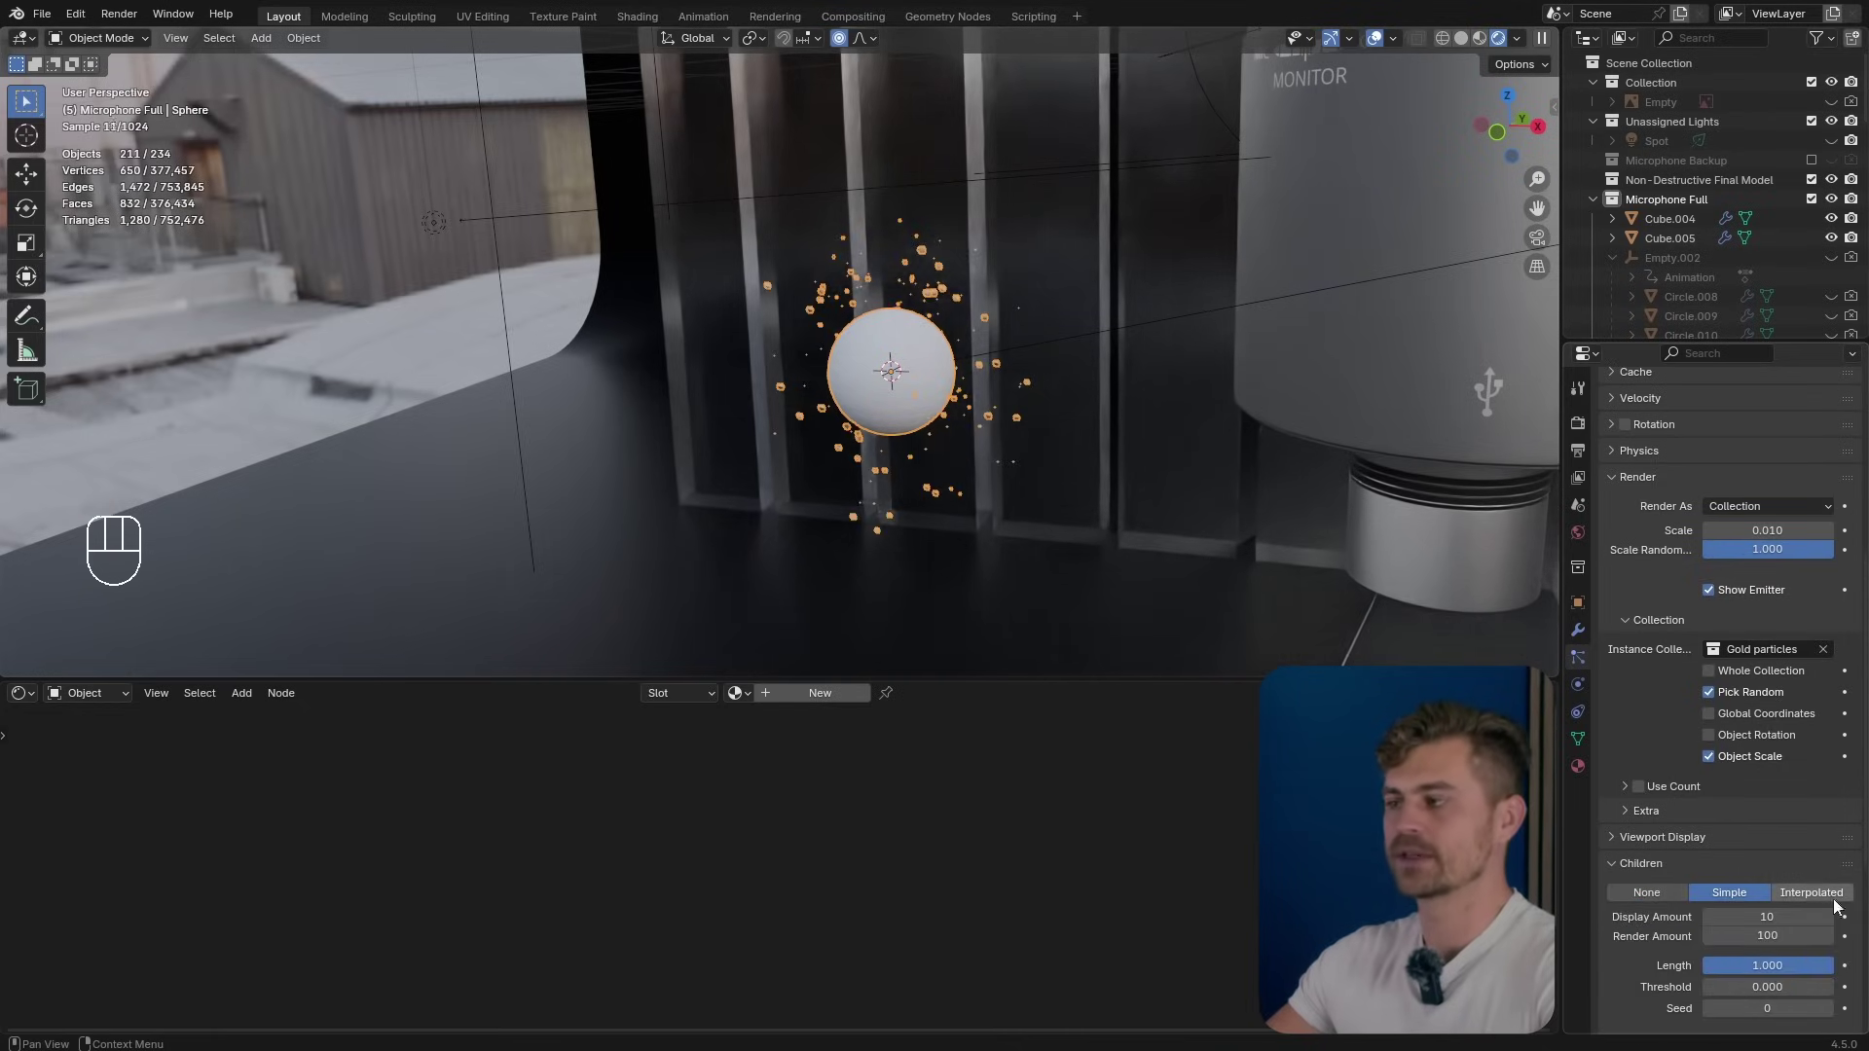
left_click(1724, 893)
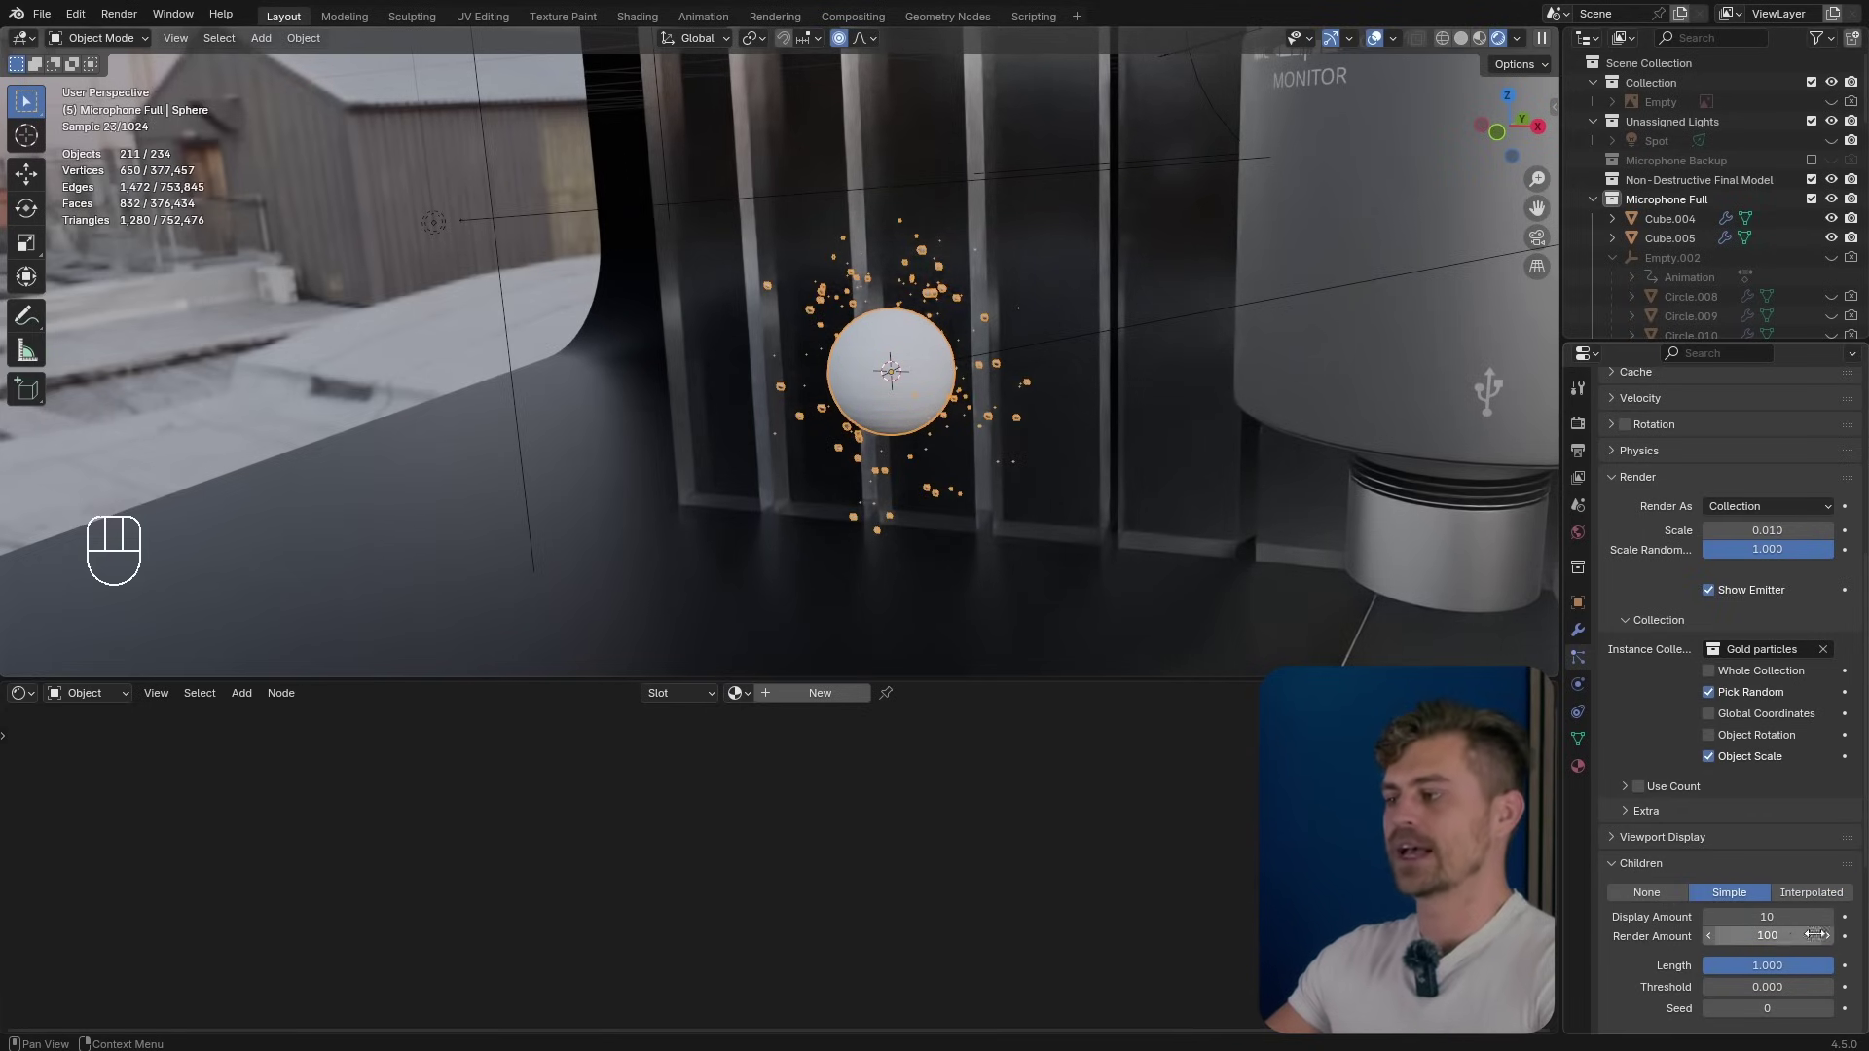
left_click(1765, 934)
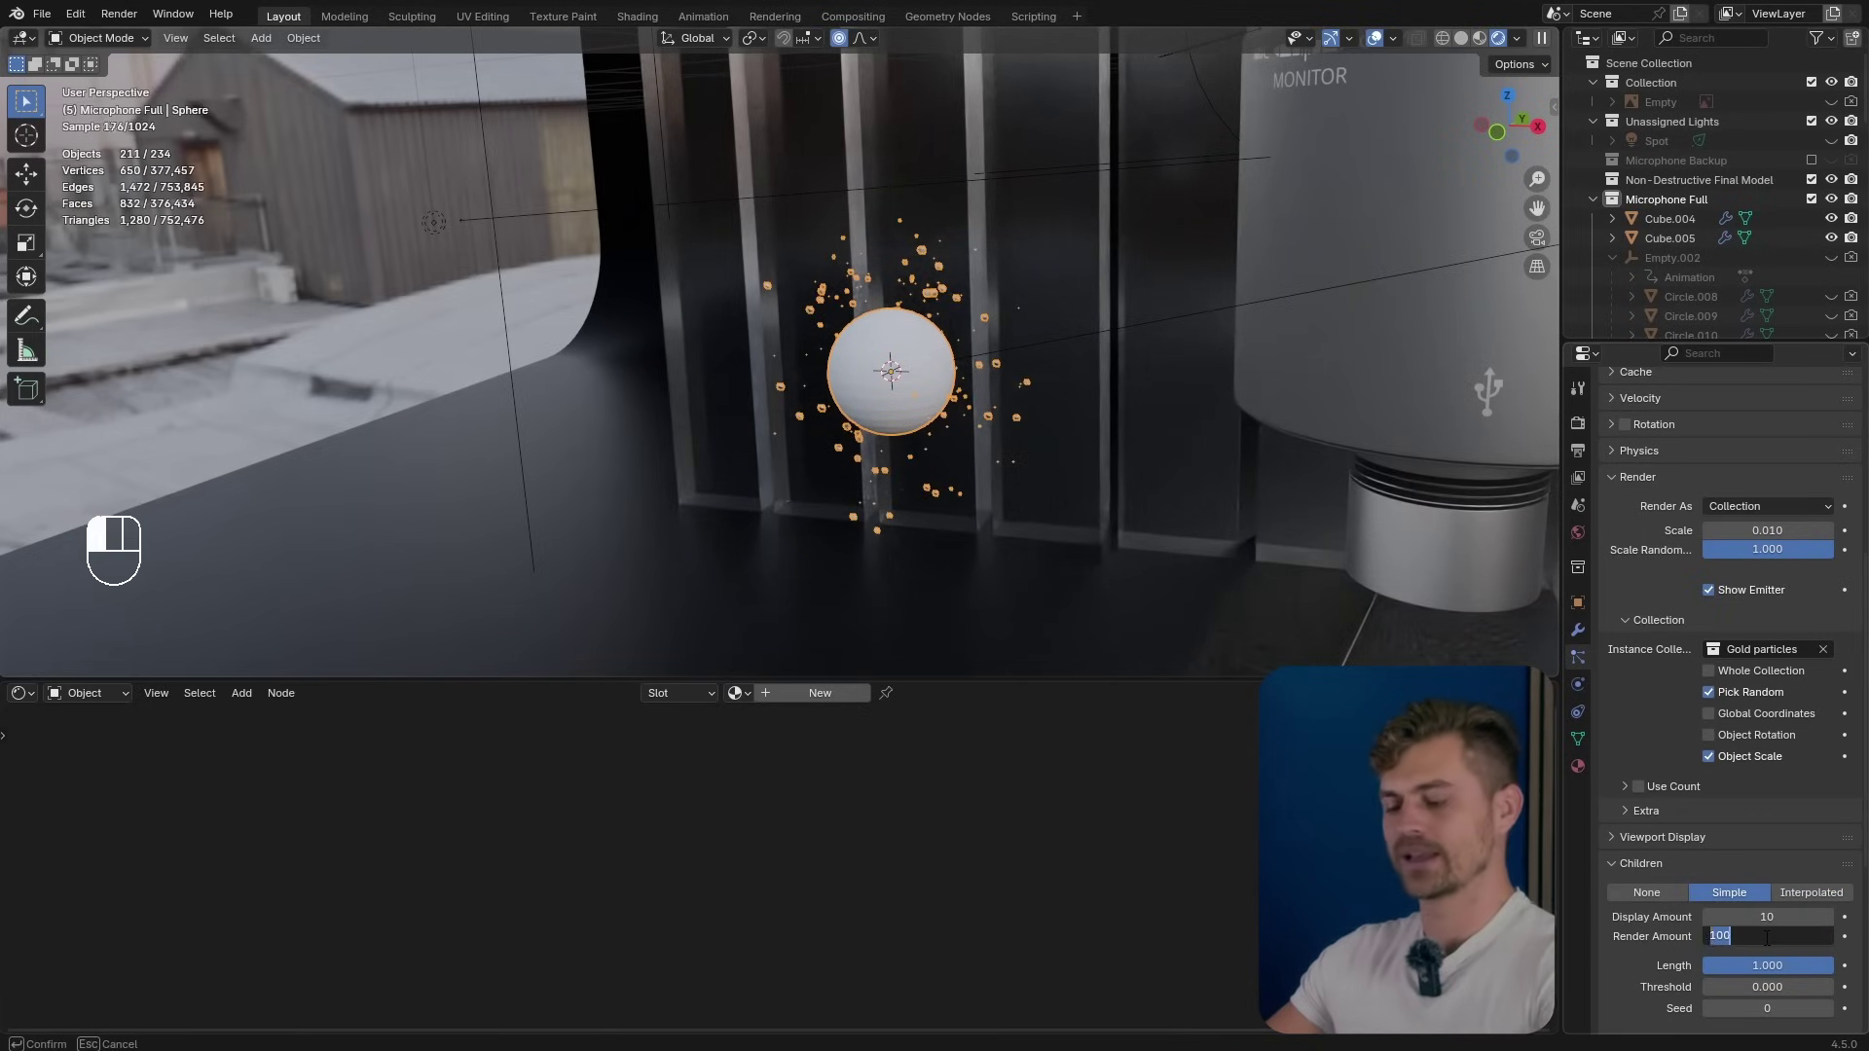
type("10")
key("Return")
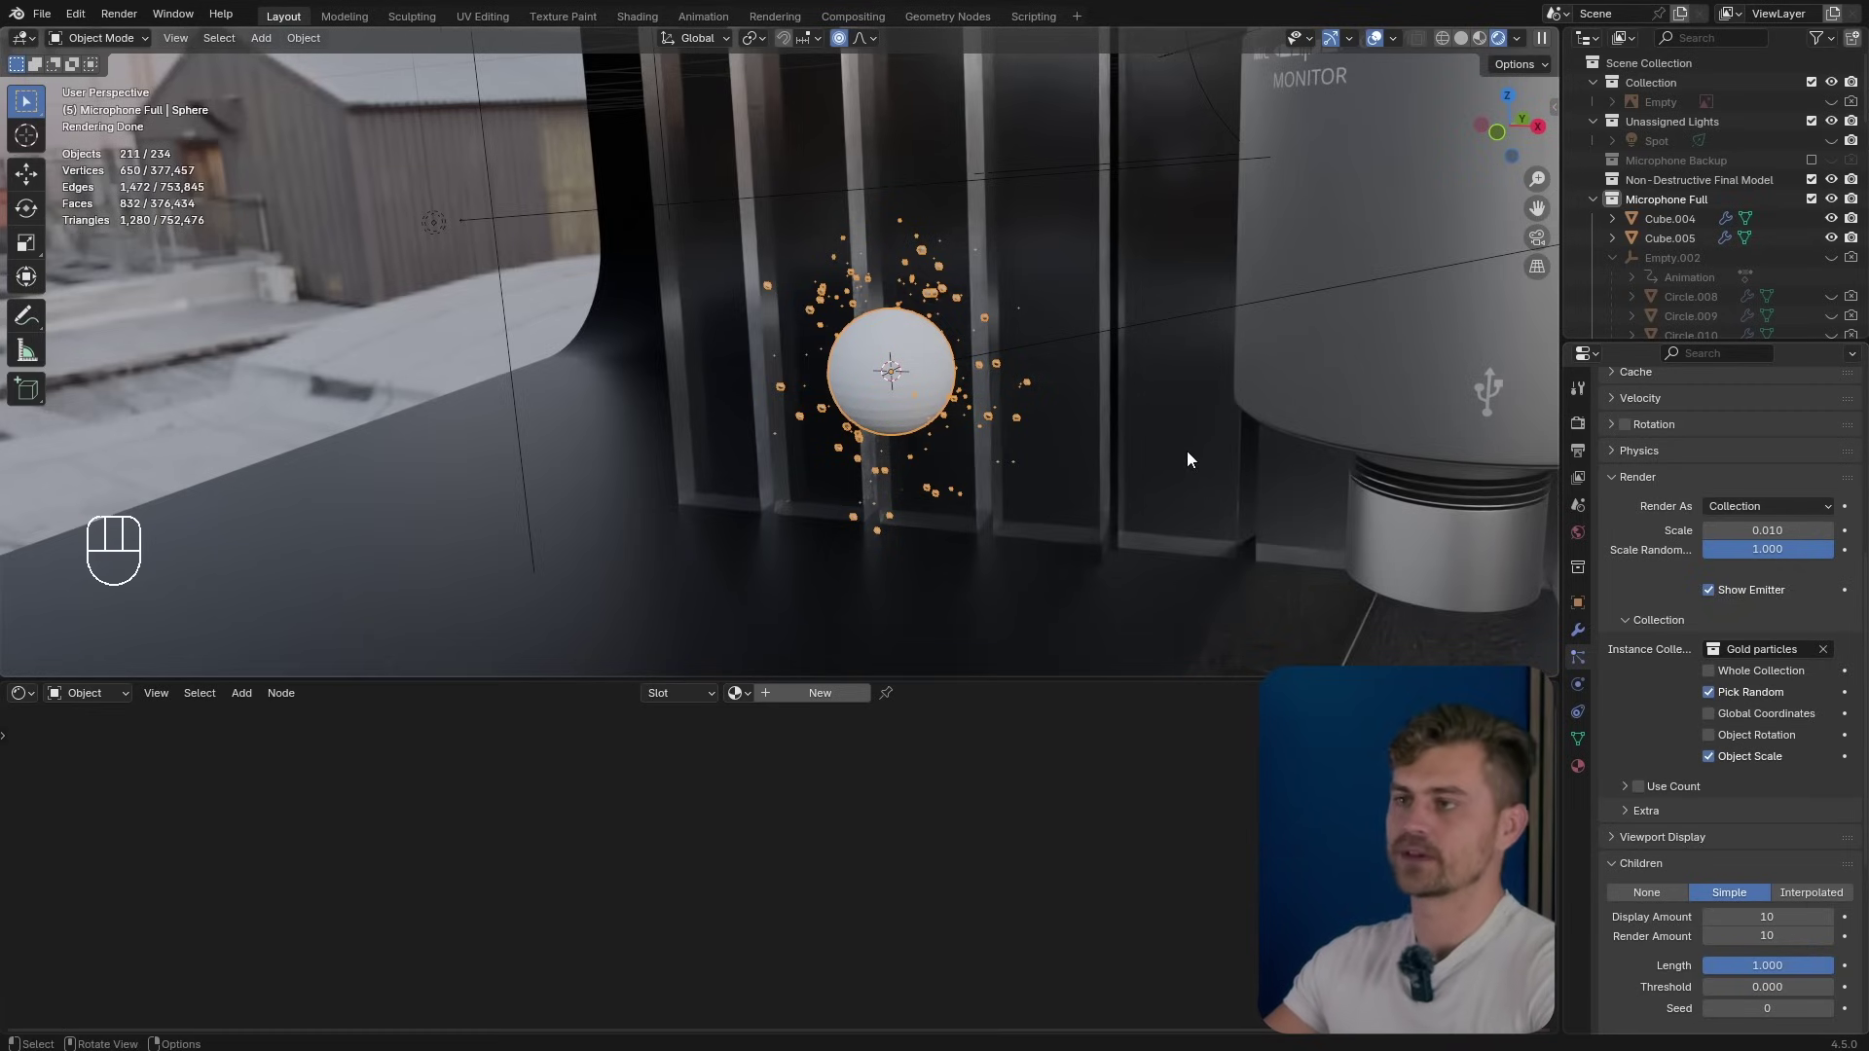
Play the animation with viewport overlays hidden to examine the gold particles, and turn the overlays back on.
key("shift+space")
key("shift+space")
key("shift+space")
key("shift+space")
left_click(1374, 38)
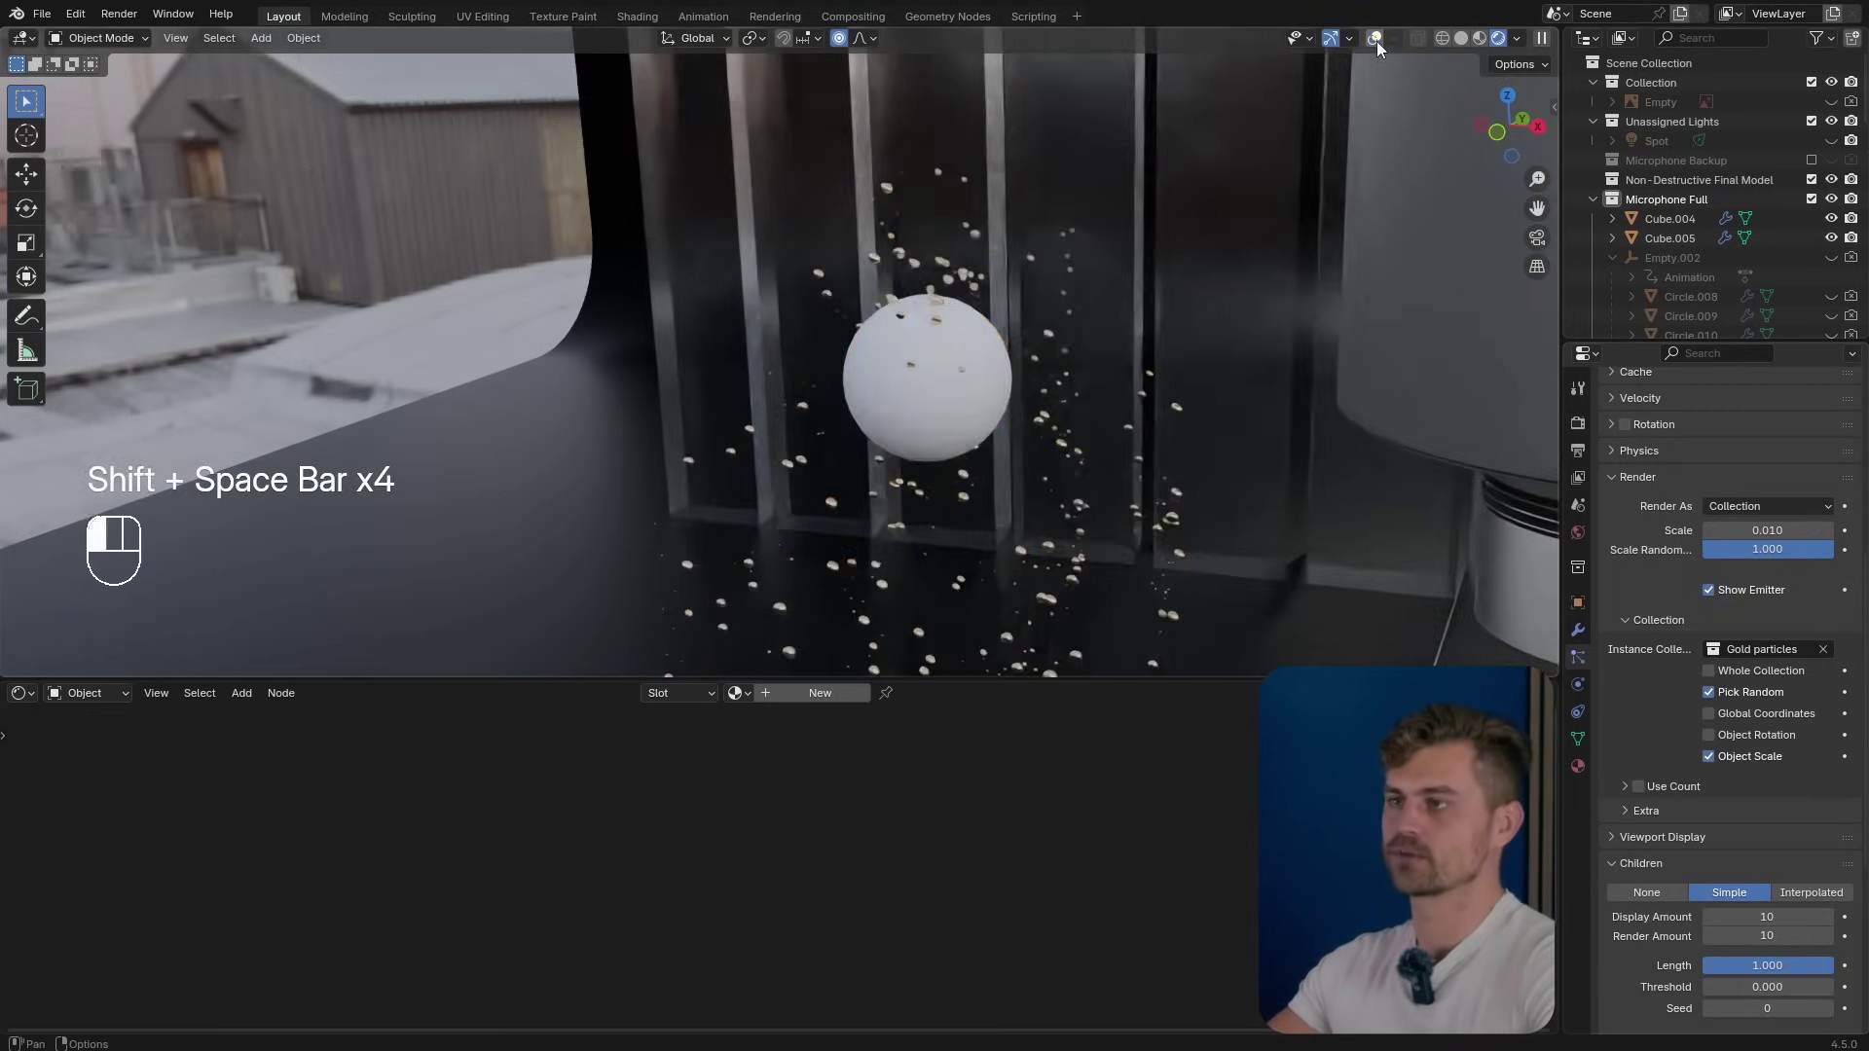
key("shift+space")
key("shift+space")
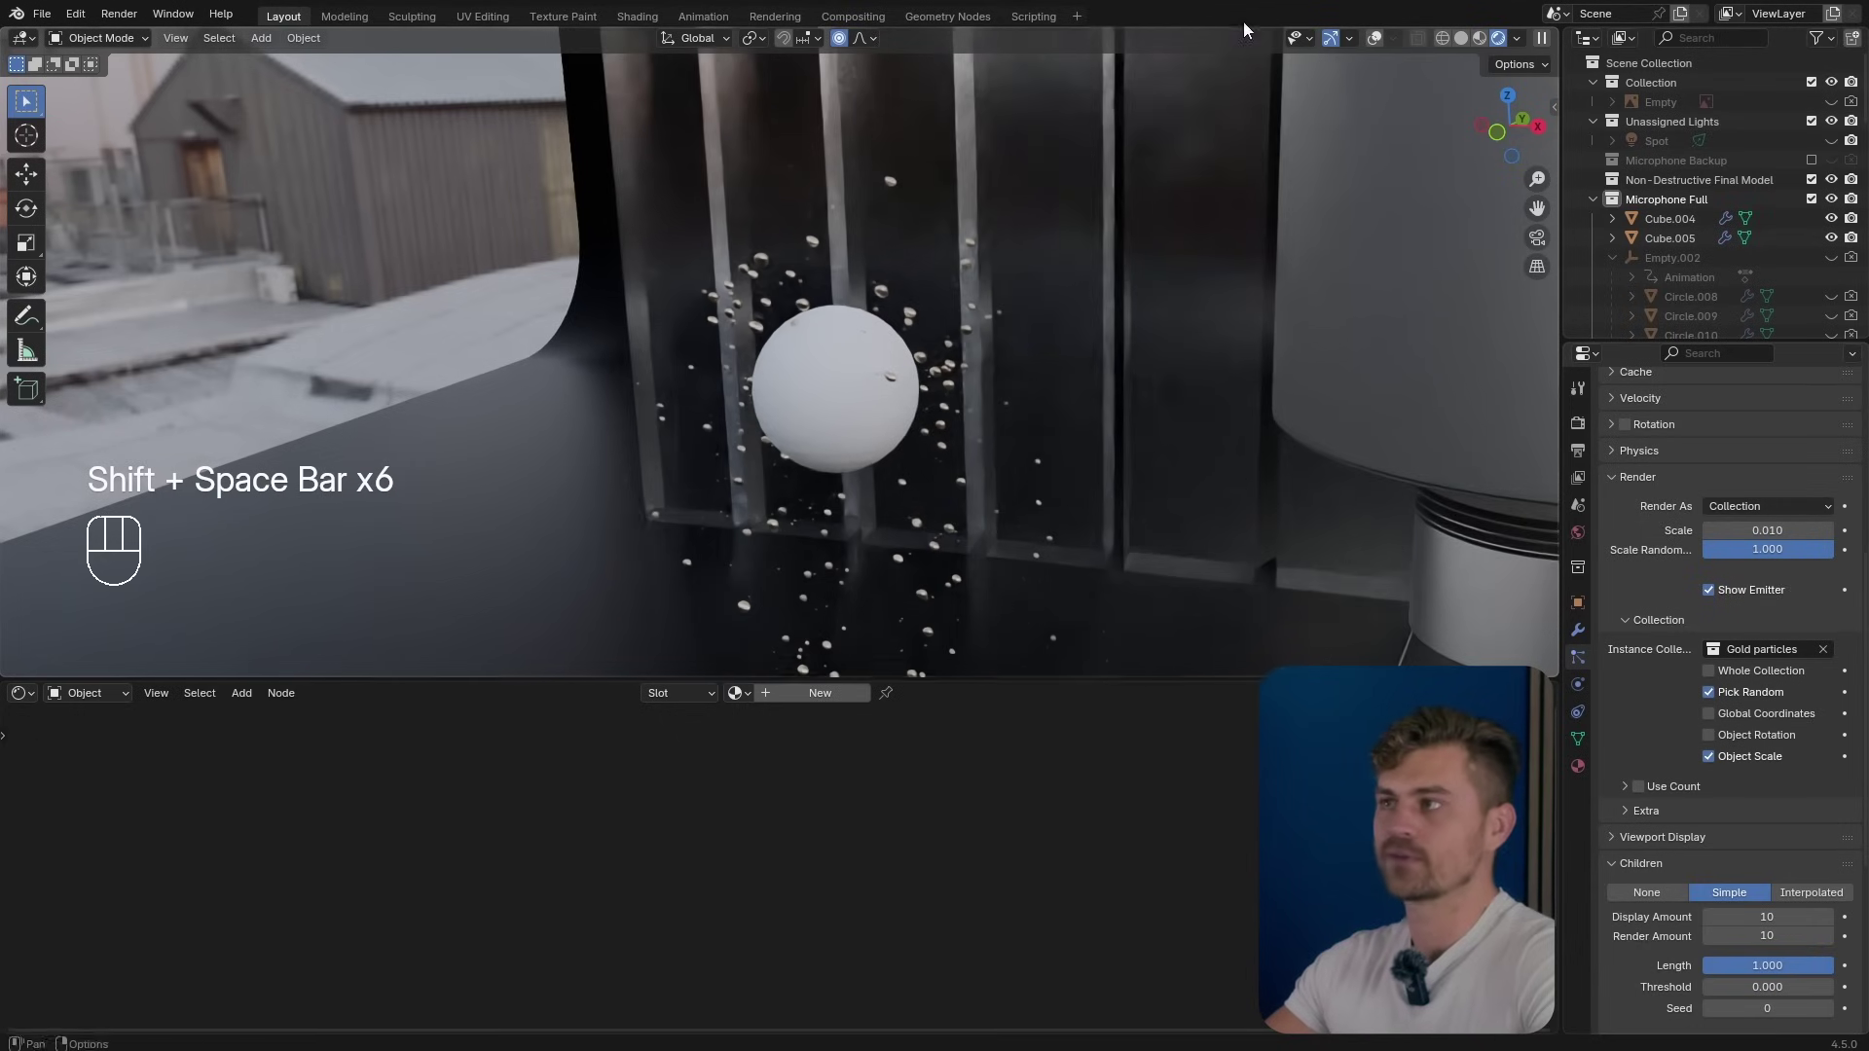
left_click(1374, 38)
Add a Force field to the spiral path with a flow of 10 and play the animation.
left_click(1262, 311)
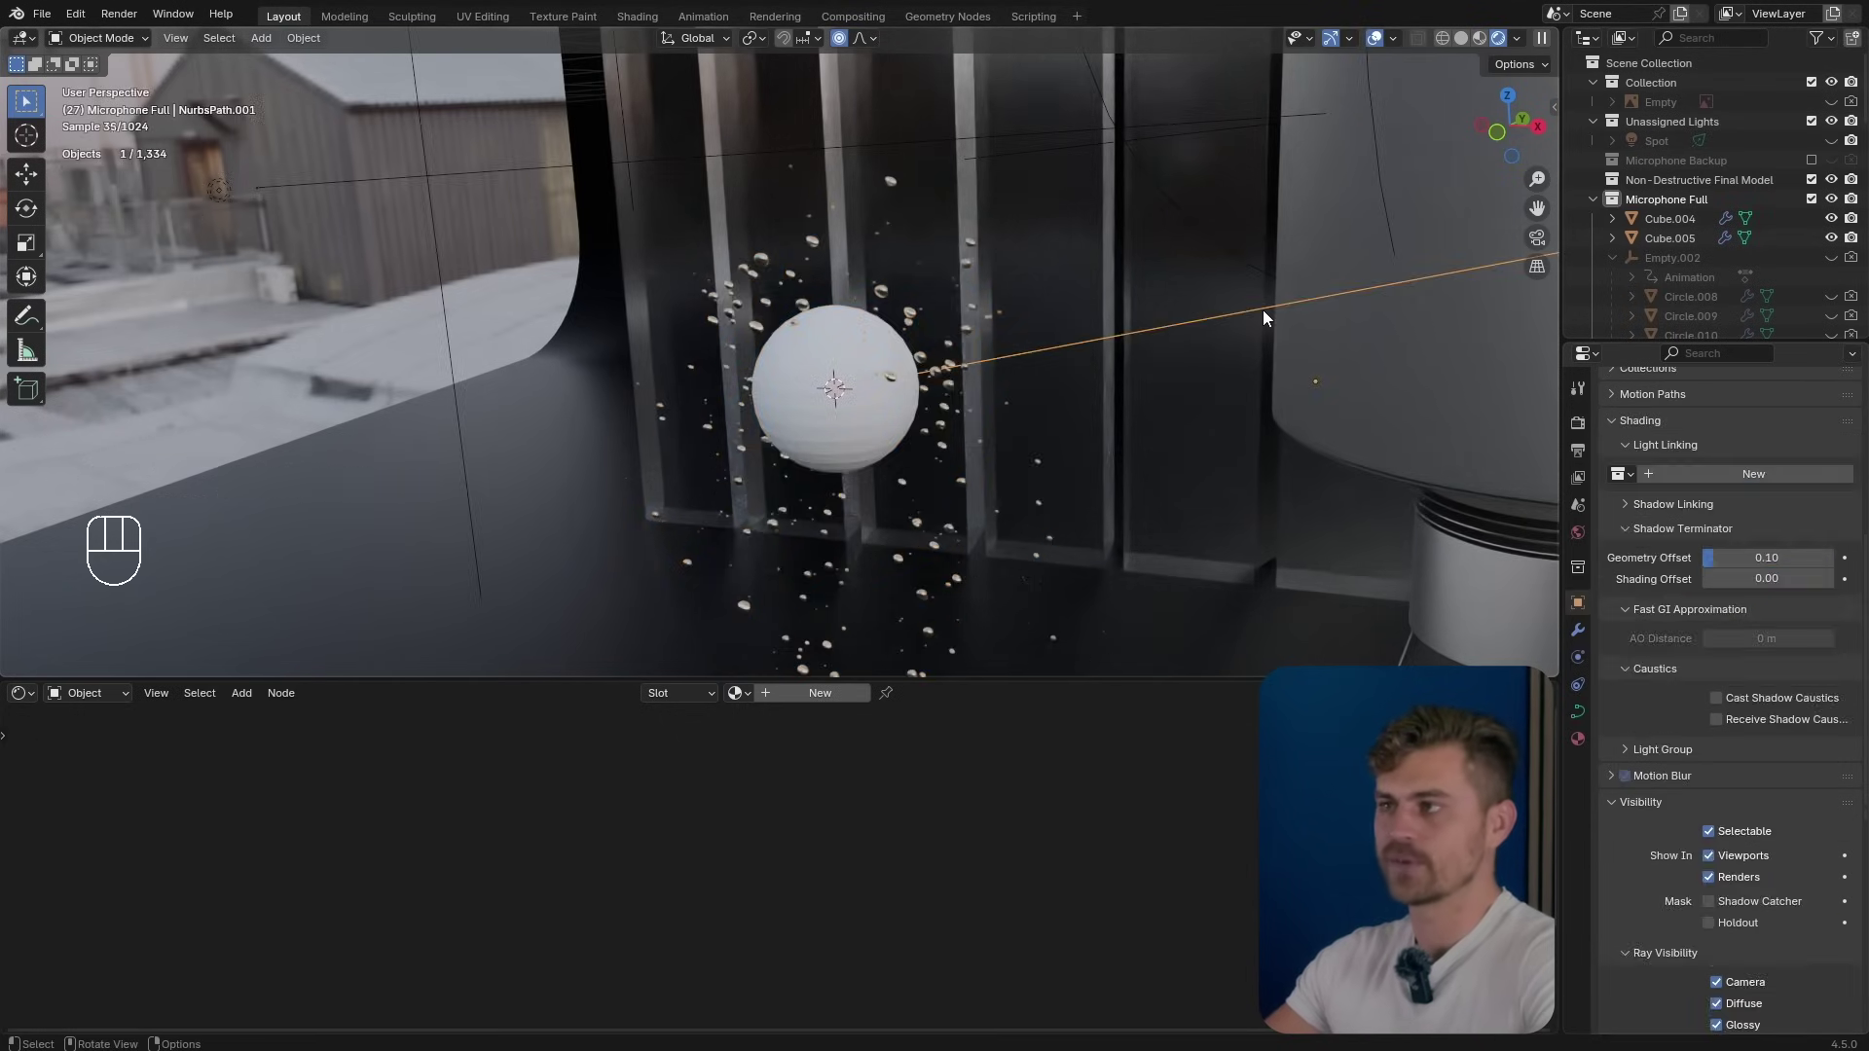
left_click(1578, 658)
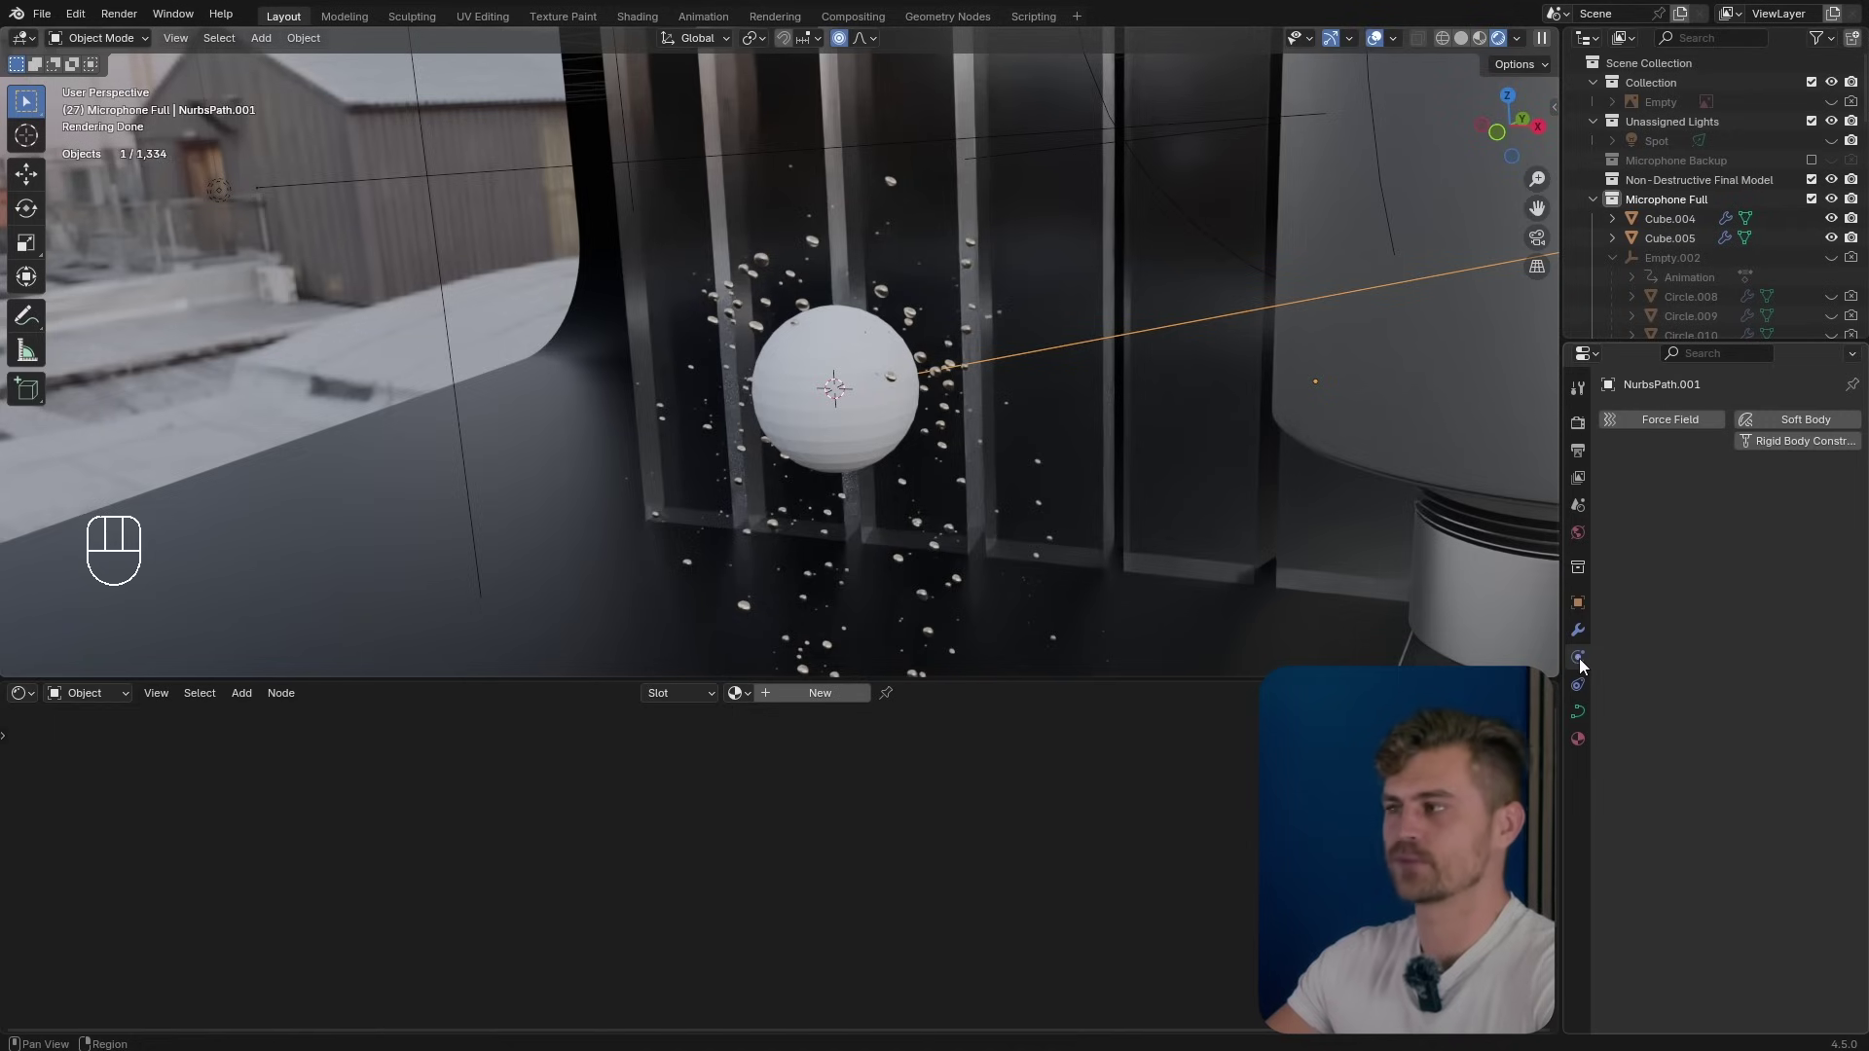
left_click(1666, 419)
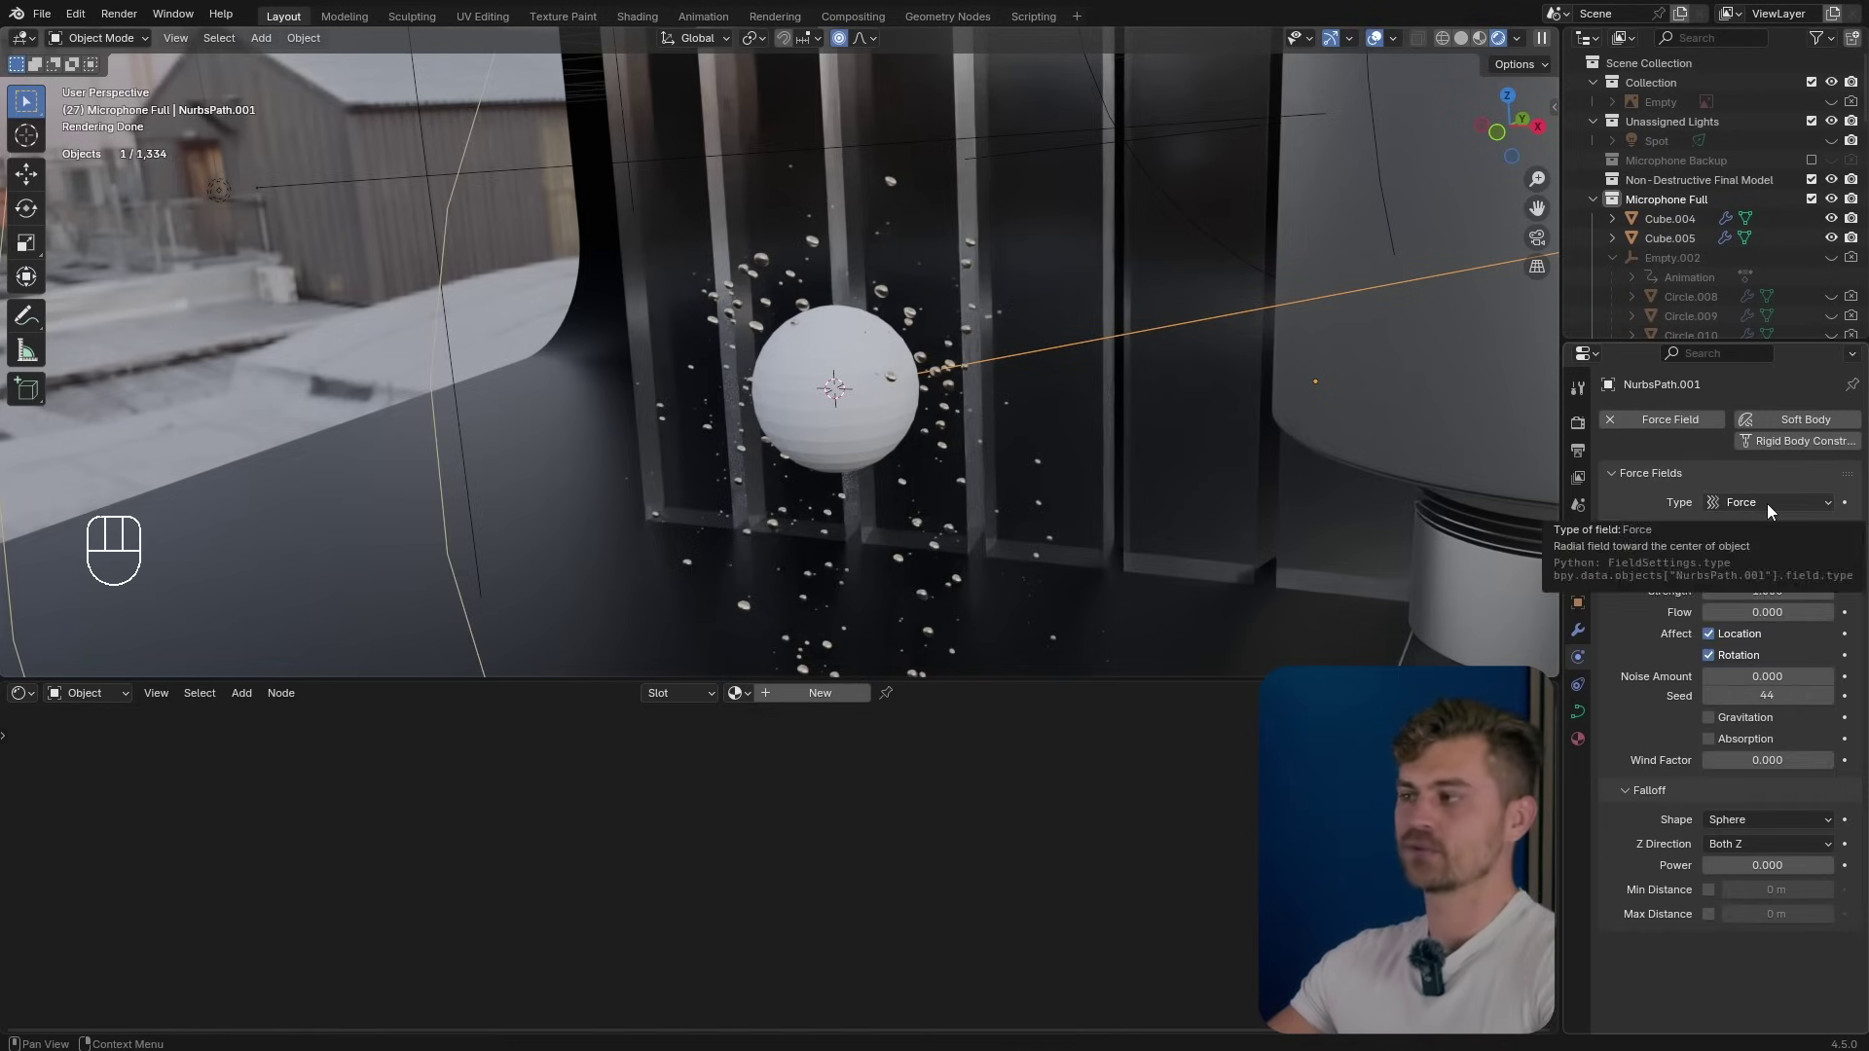
left_click_drag(1762, 611, 1810, 611)
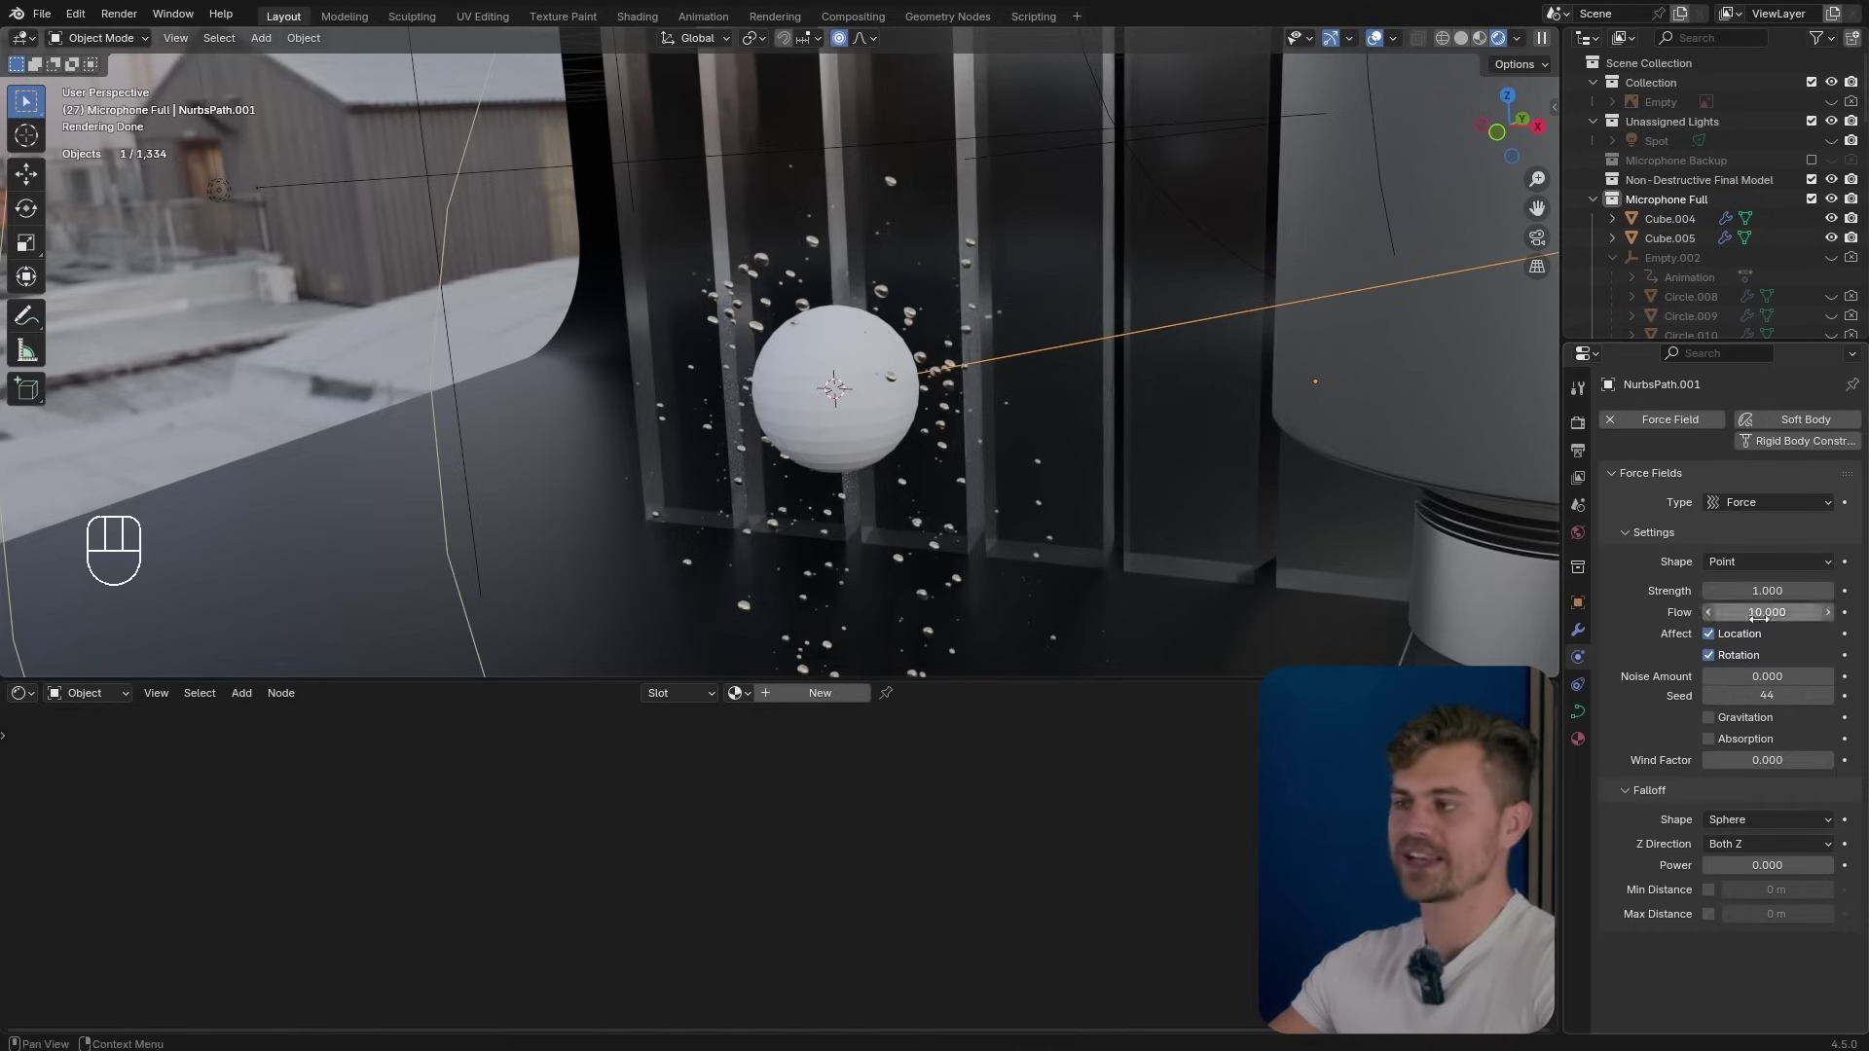
key("shift+space")
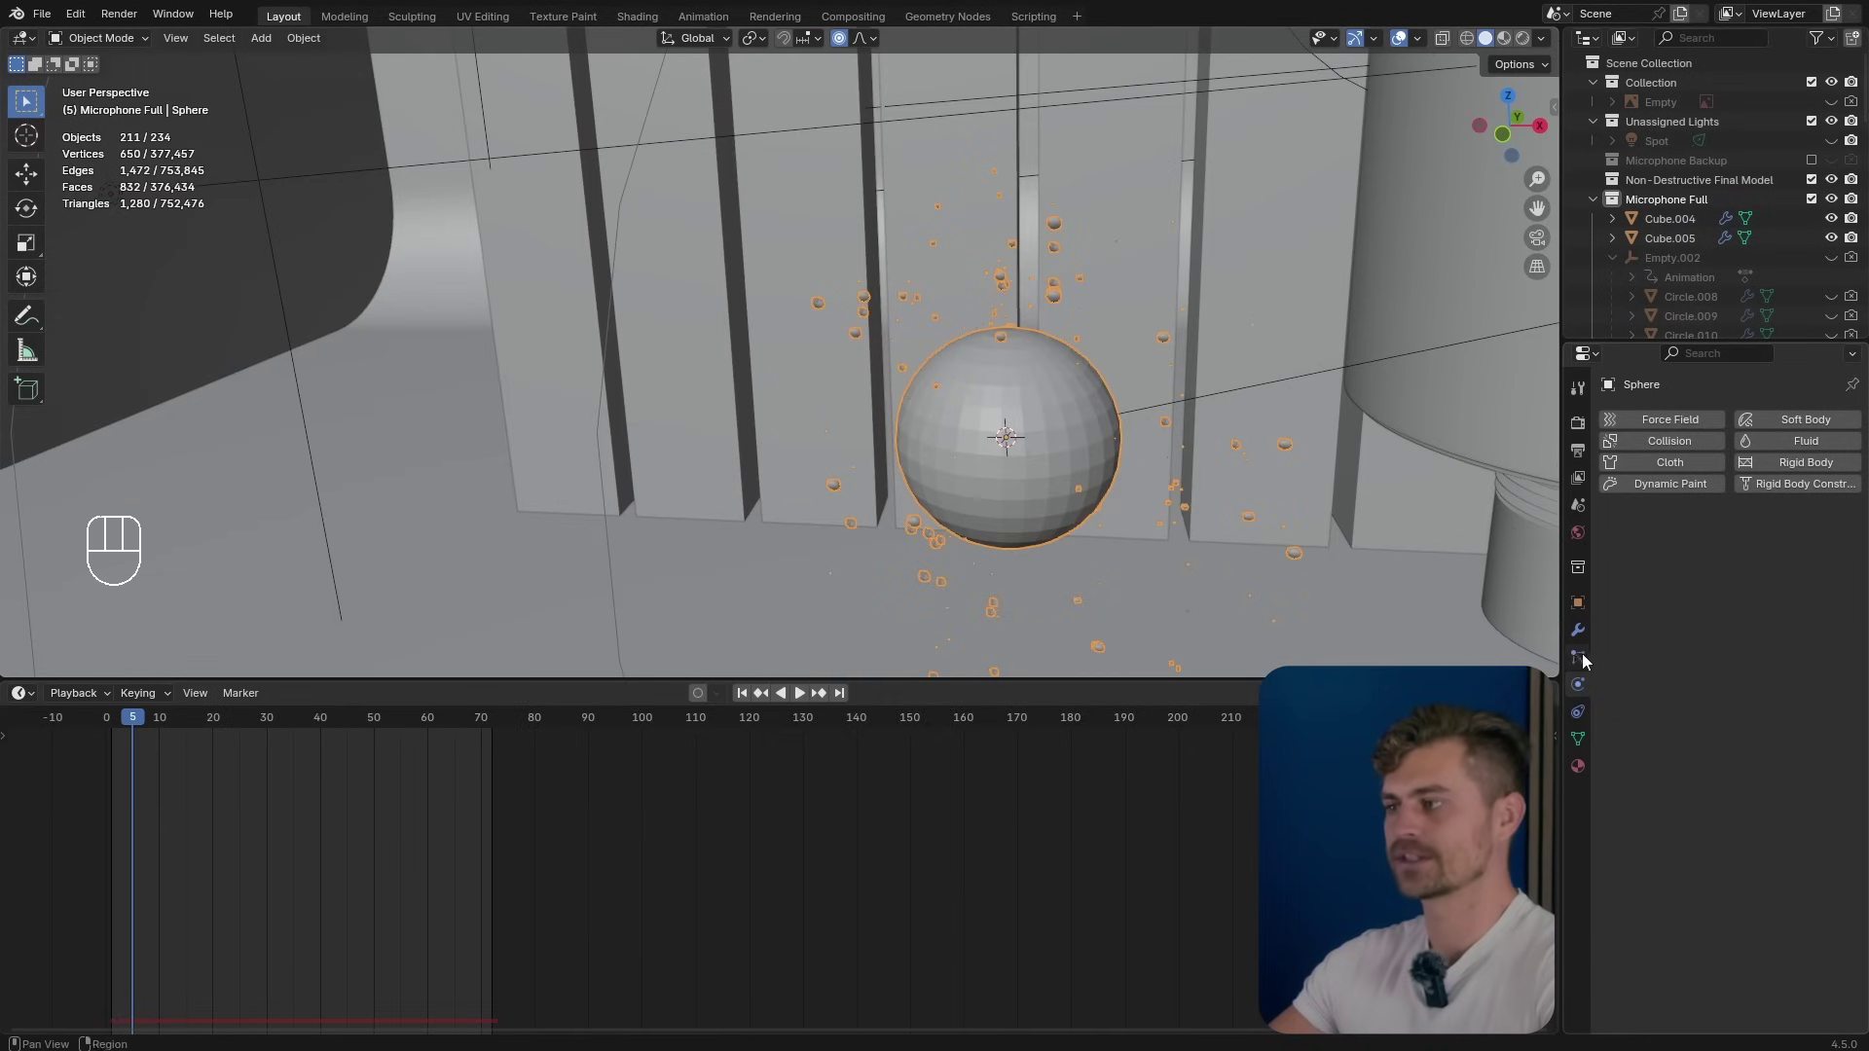
Expand the emitter sphere's particle field weights and play the animation to examine how the particles move.
left_click(1577, 657)
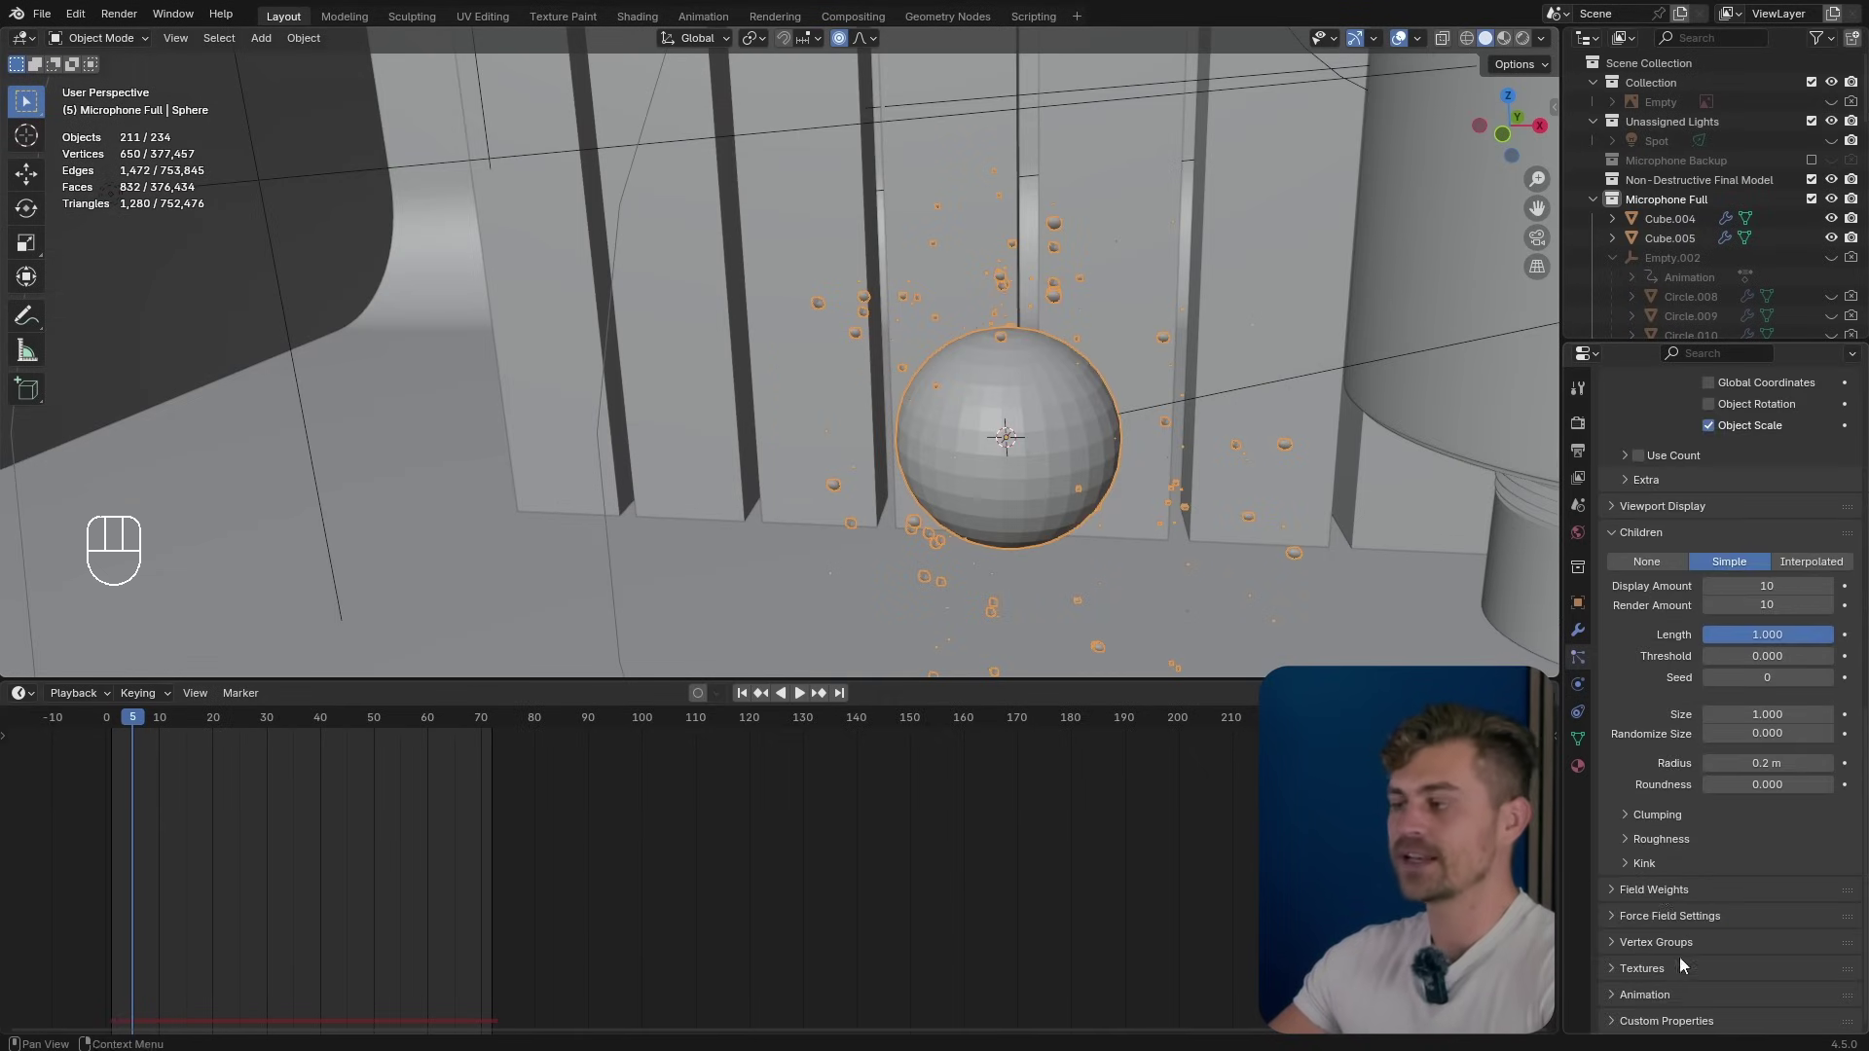
left_click(1658, 887)
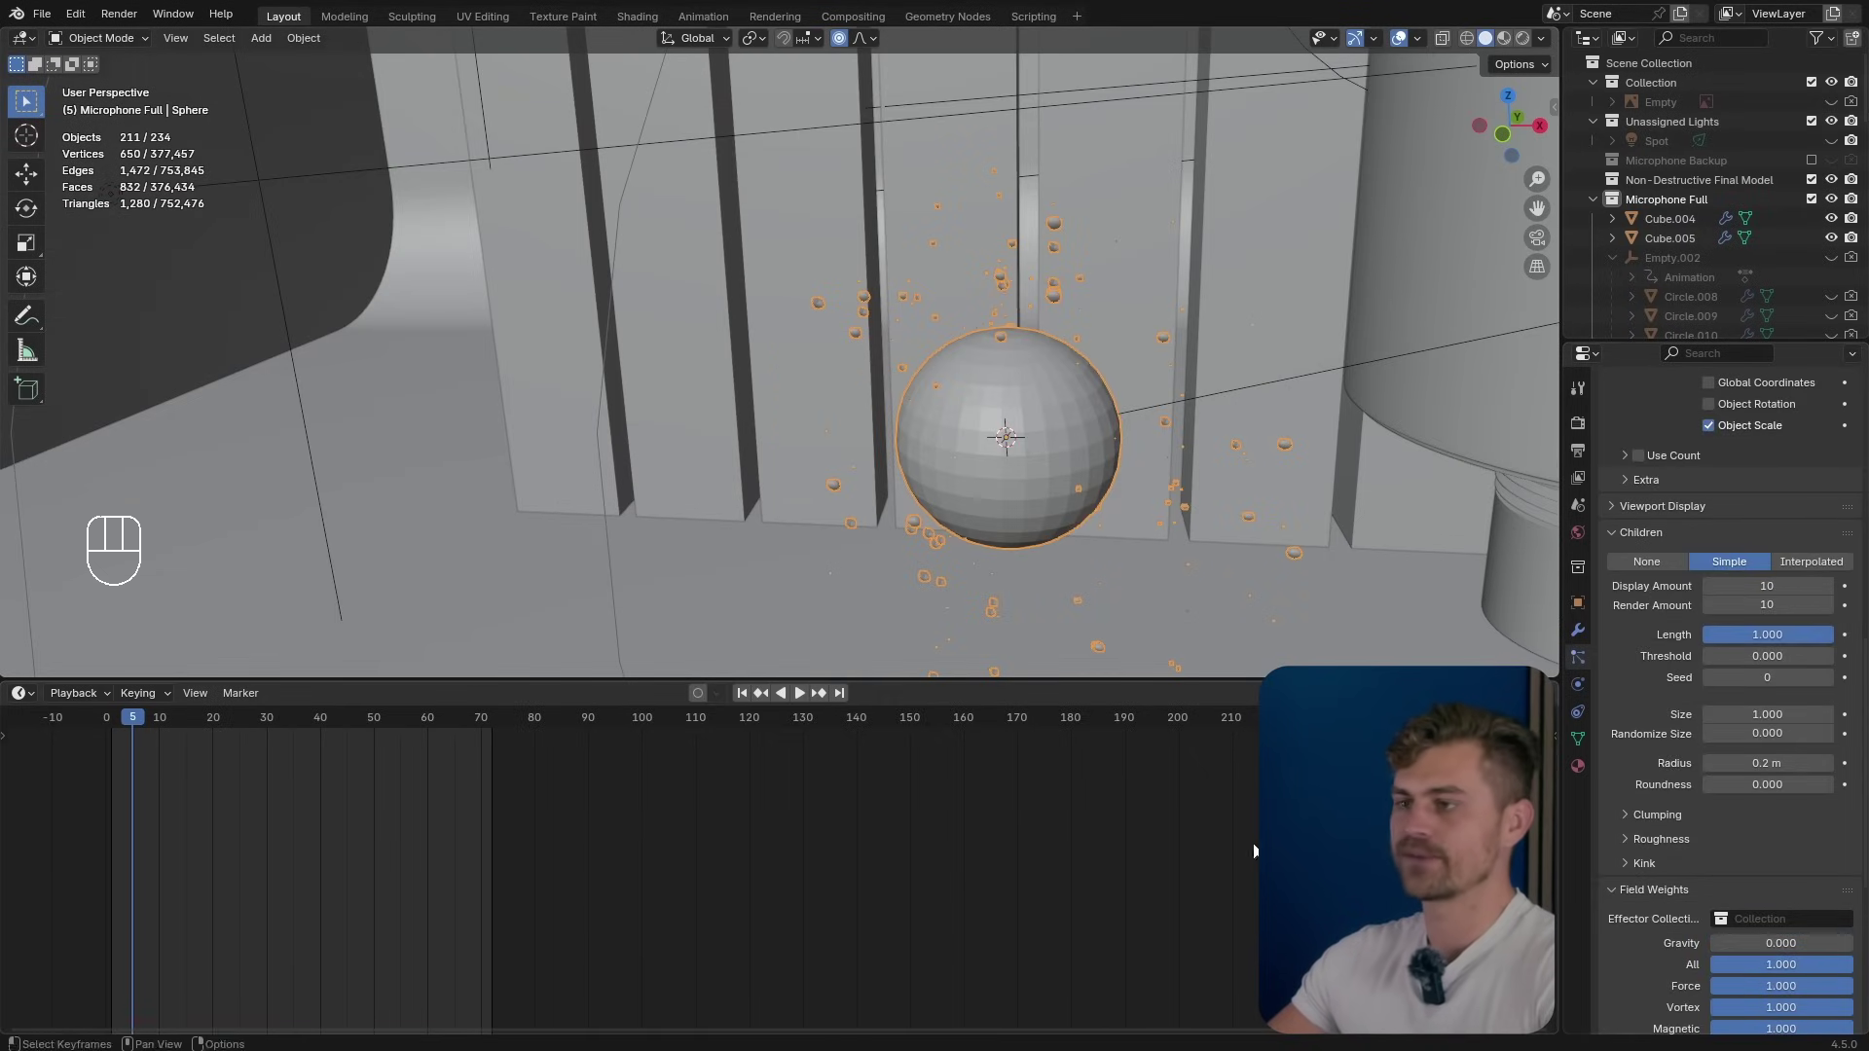
key("shift+space")
scroll(1022, 486, "down", 6)
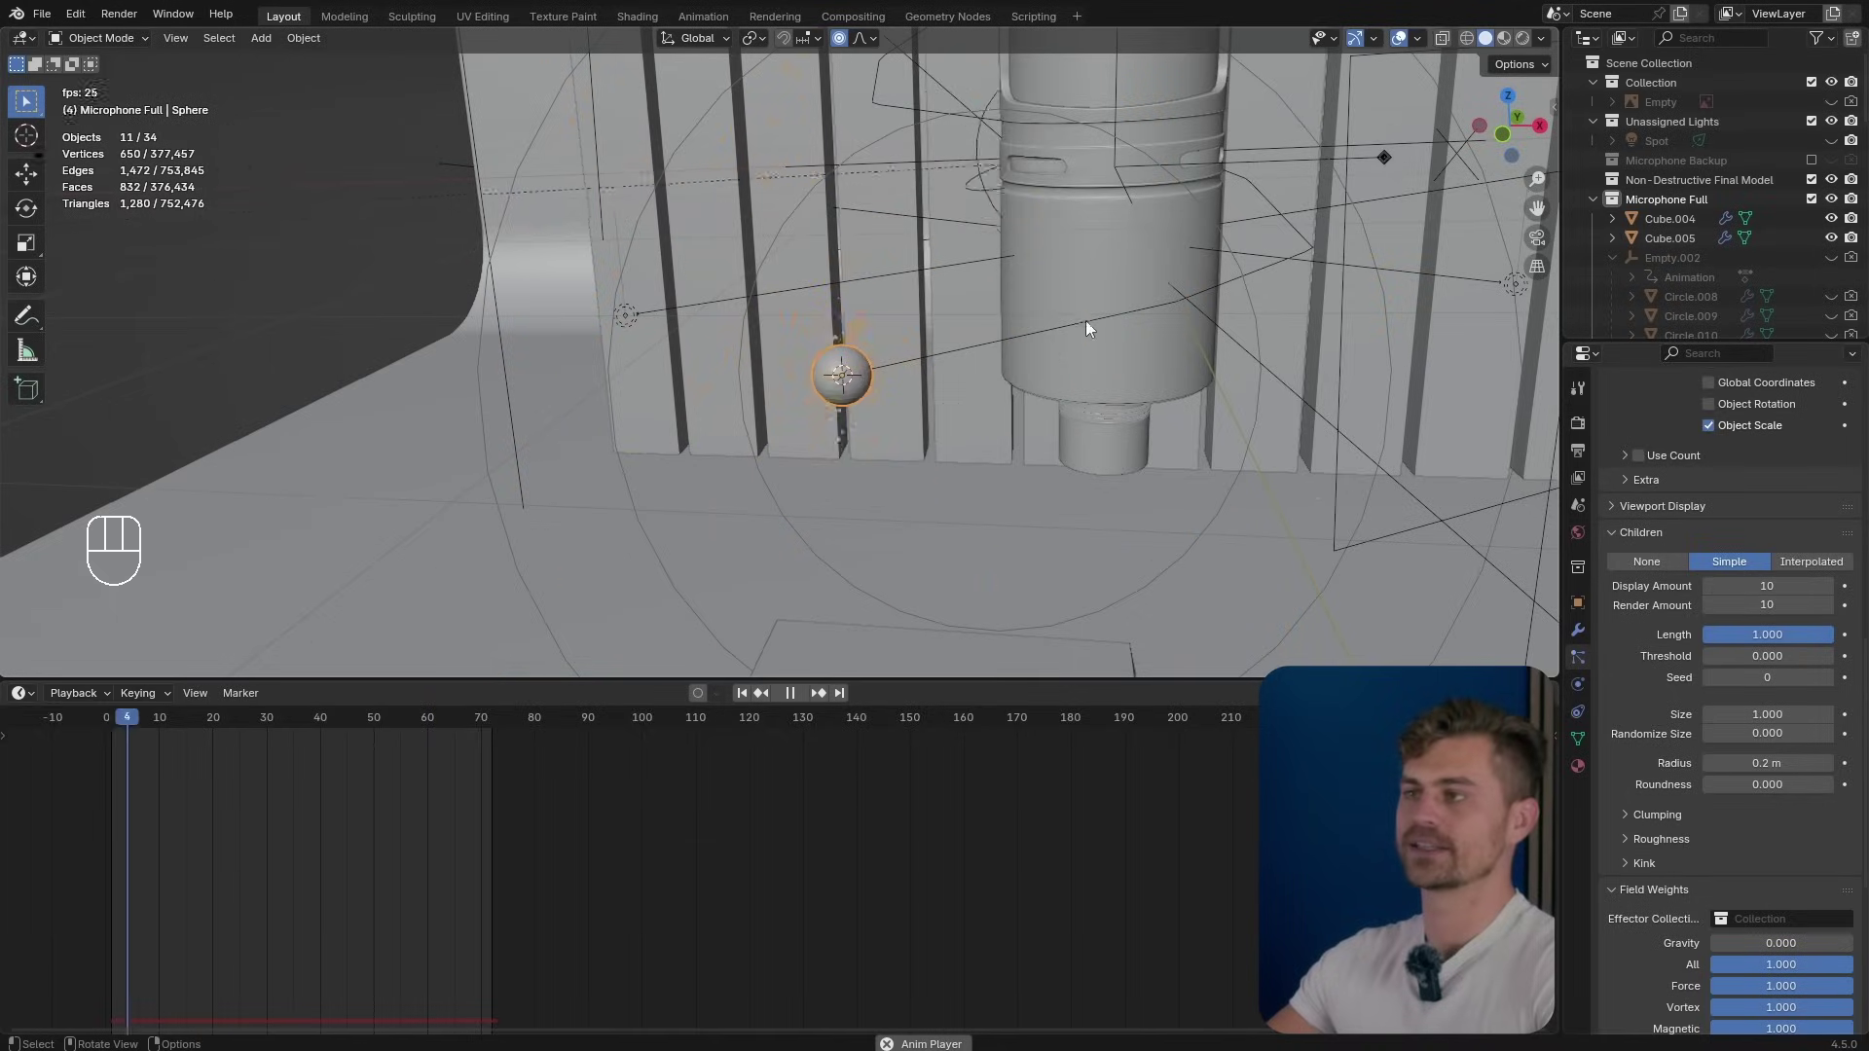
key("shift+space")
Set the spiral path's force field strength to -109 and play the animation to preview the particle flow.
left_click(1041, 335)
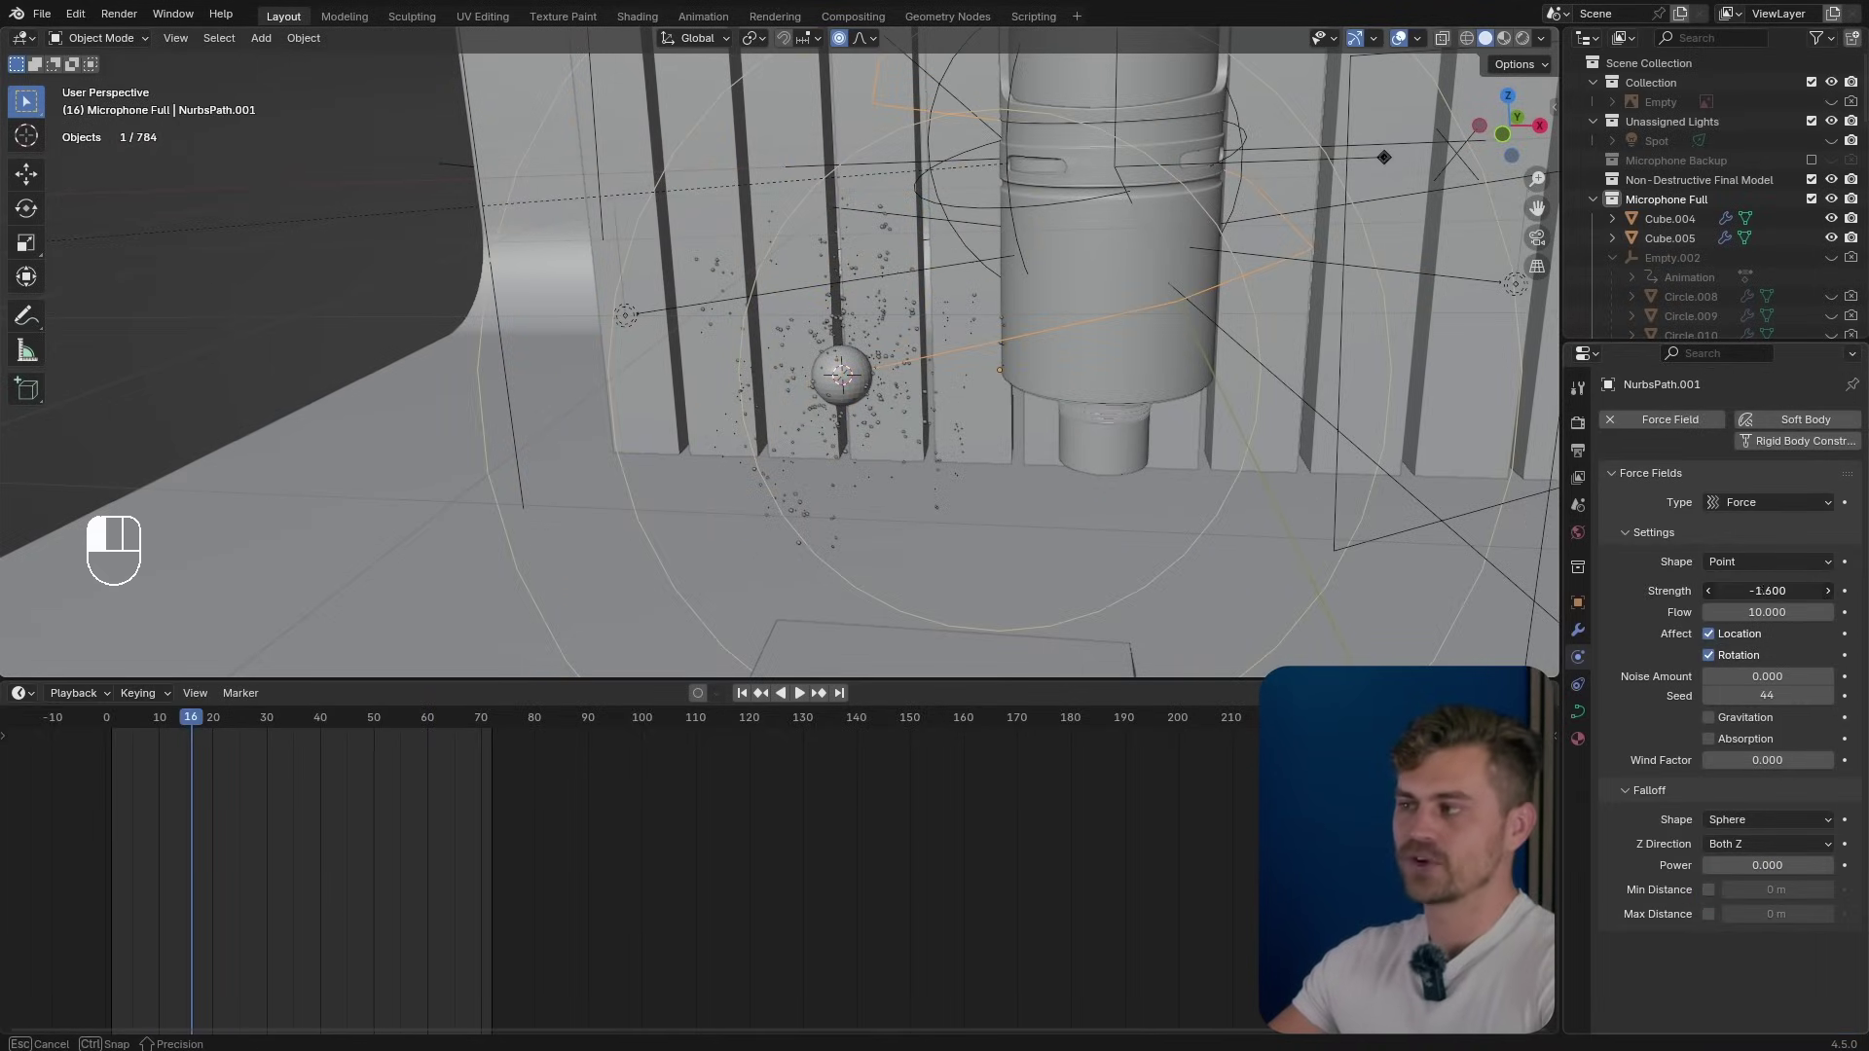
left_click_drag(1766, 591, 1733, 591)
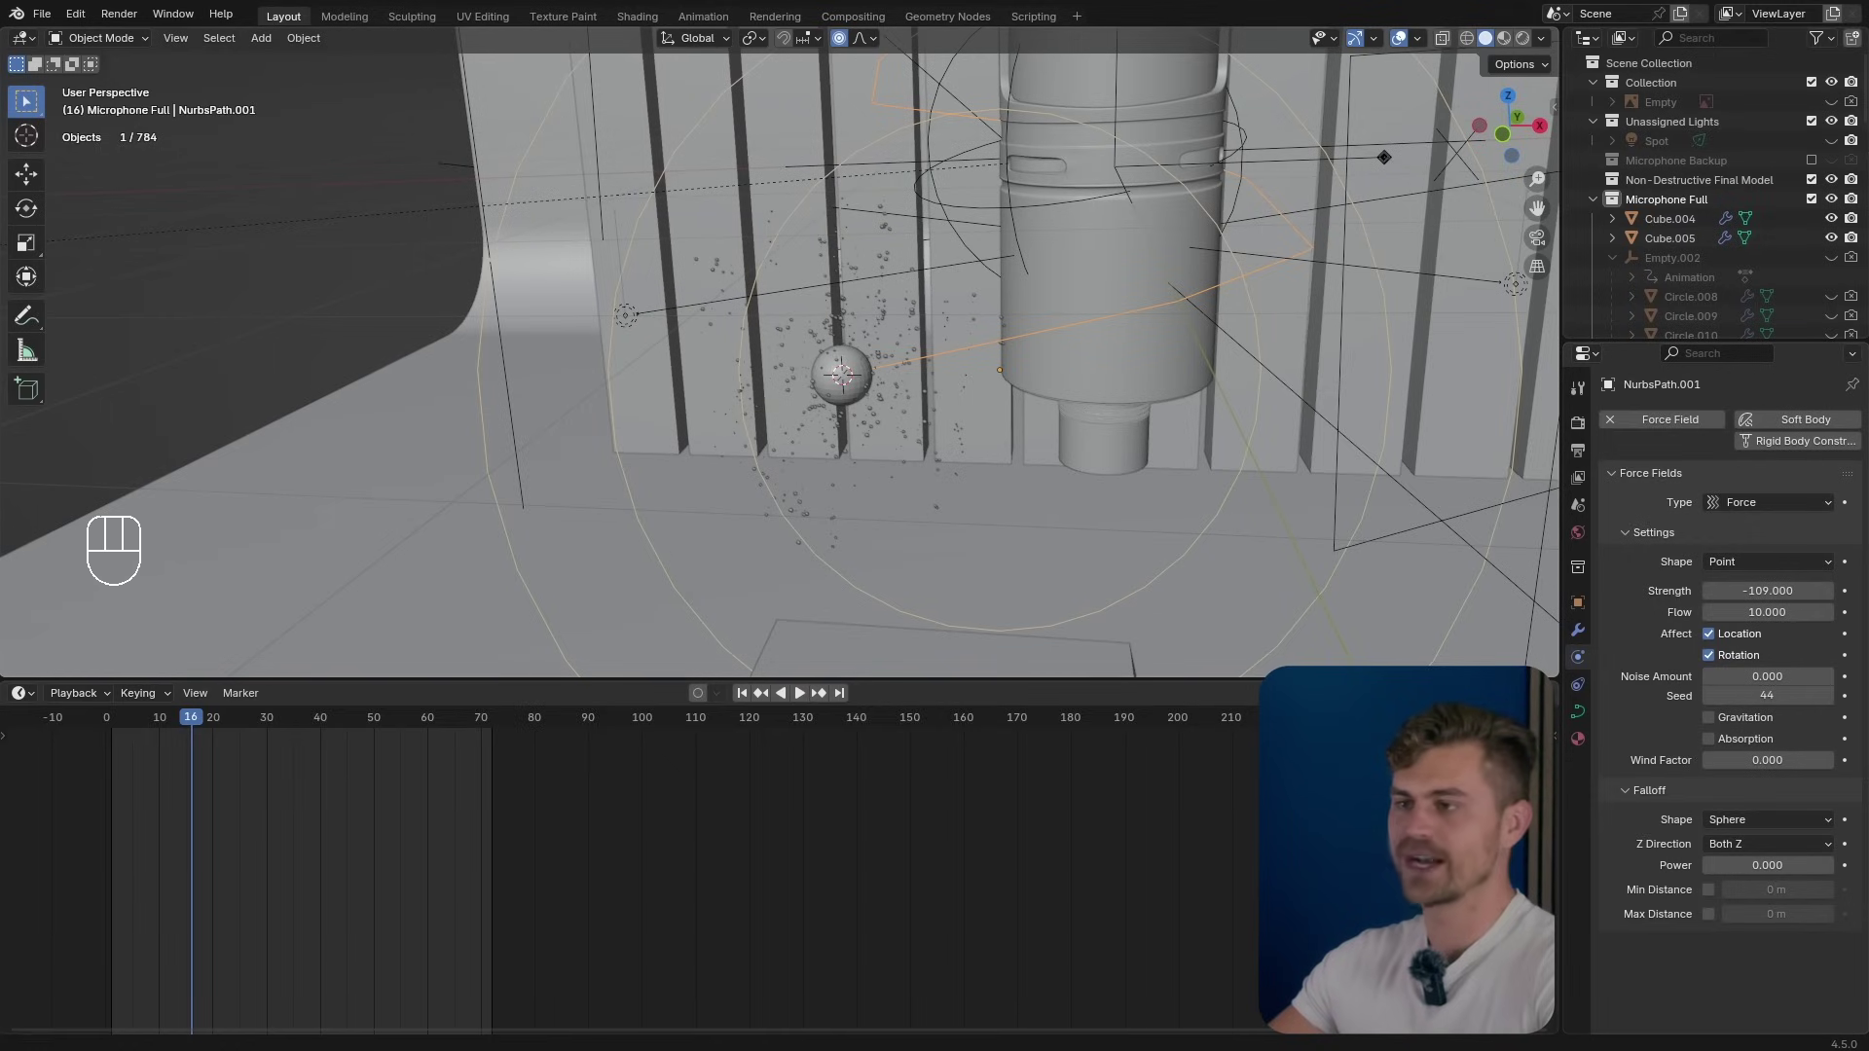
key("shift+space")
key("shift+space")
key("shift+space")
key("shift+space")
key("shift+space")
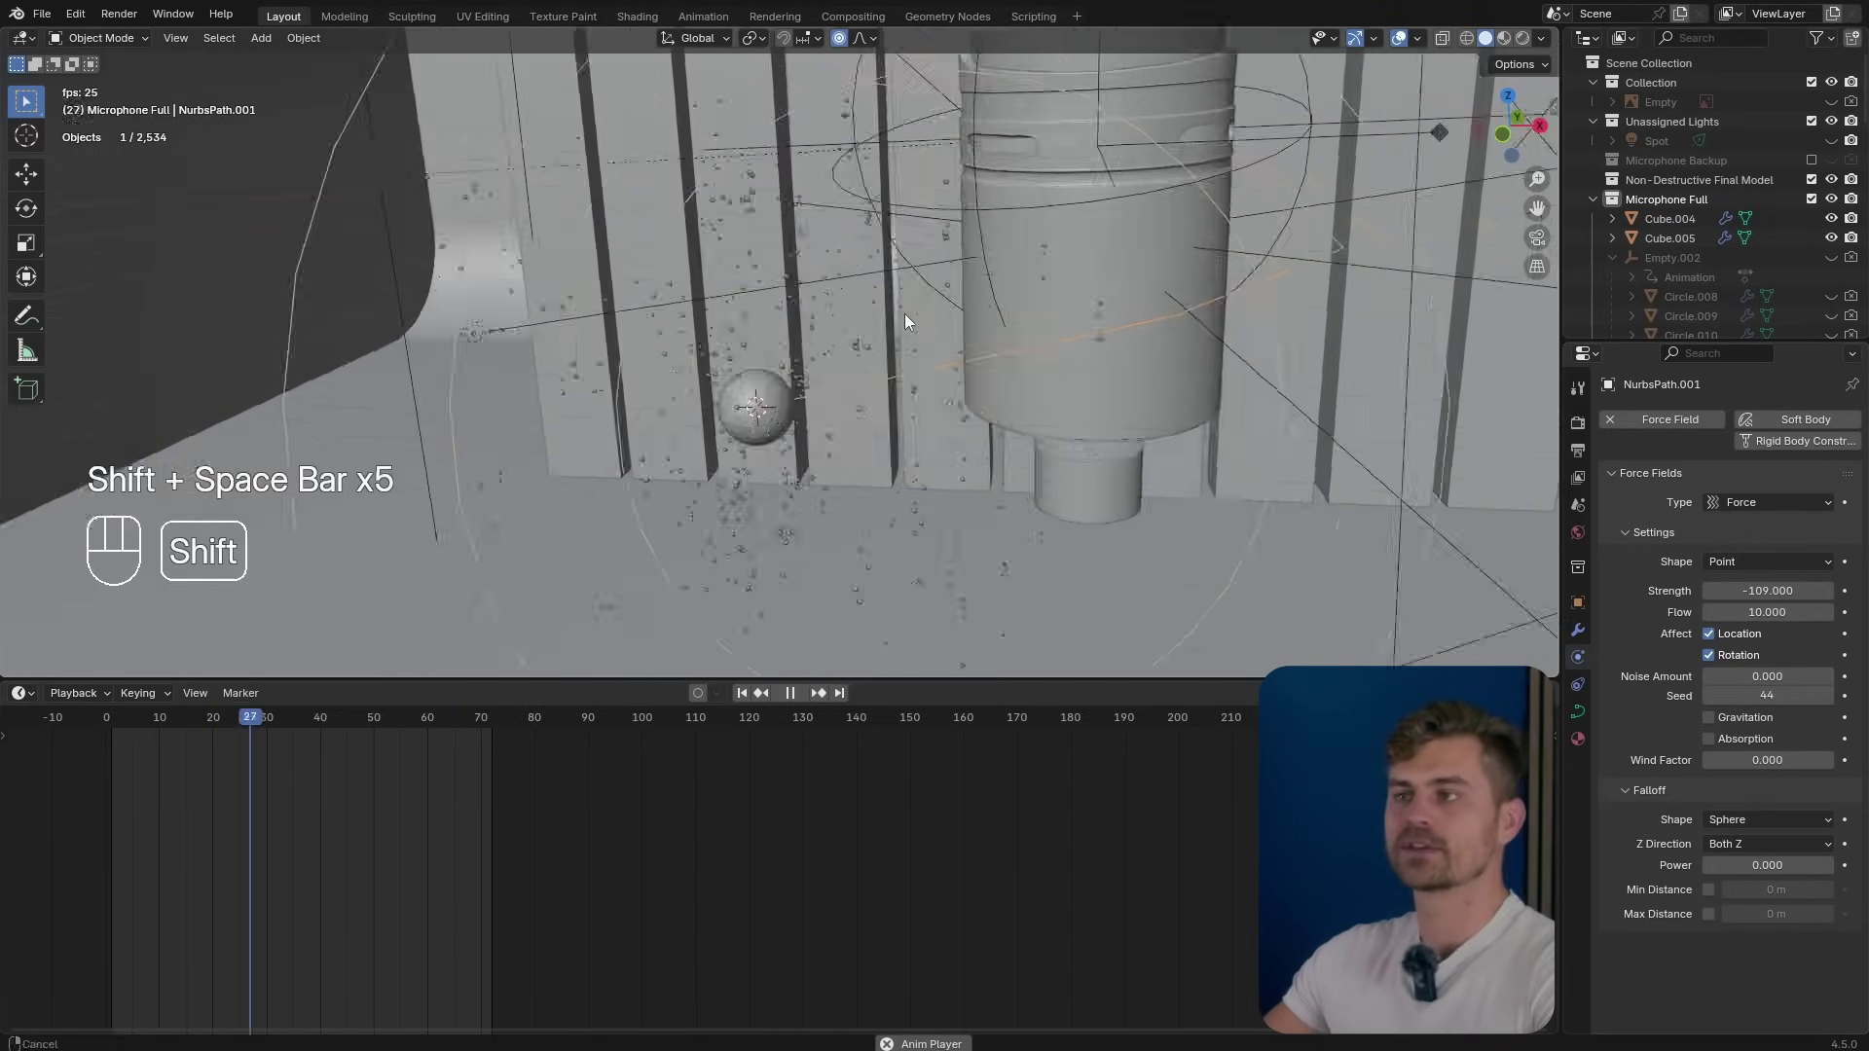
key("shift+space")
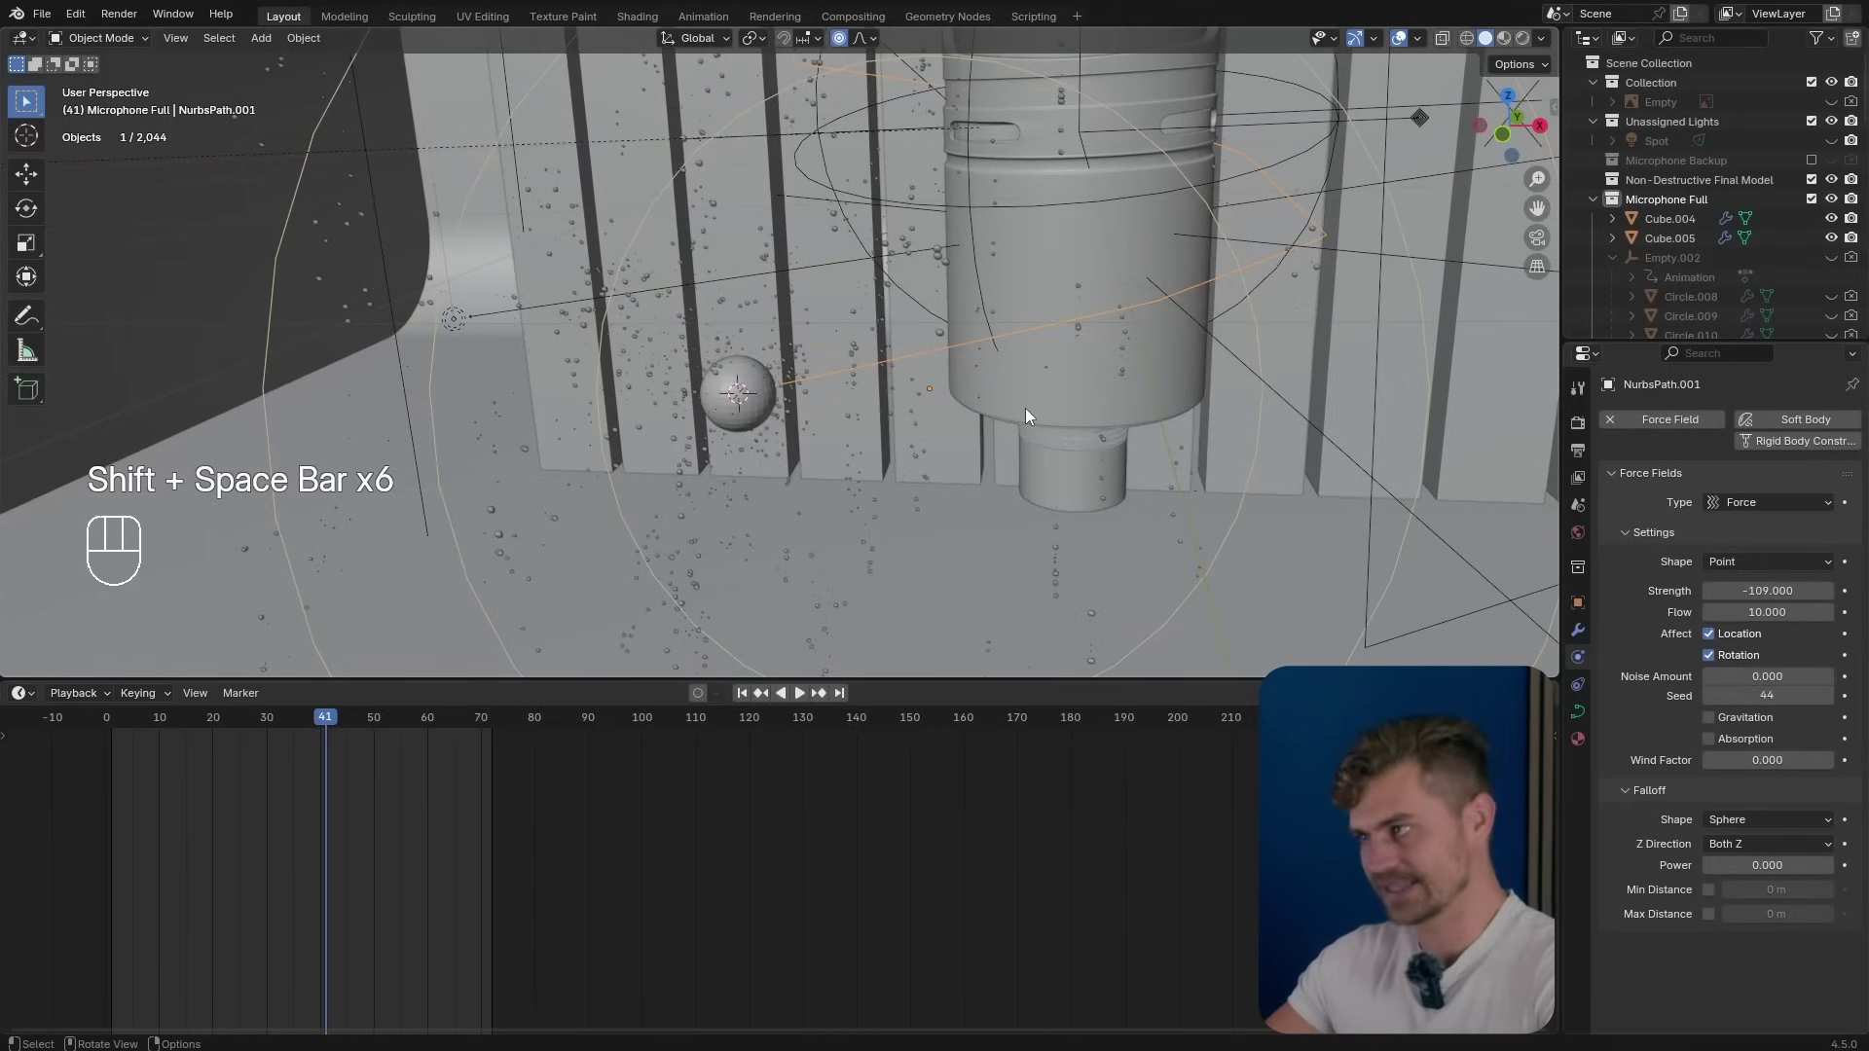
Change the force field shape to Curve and play the animation from the start around the microphone.
left_click(1734, 565)
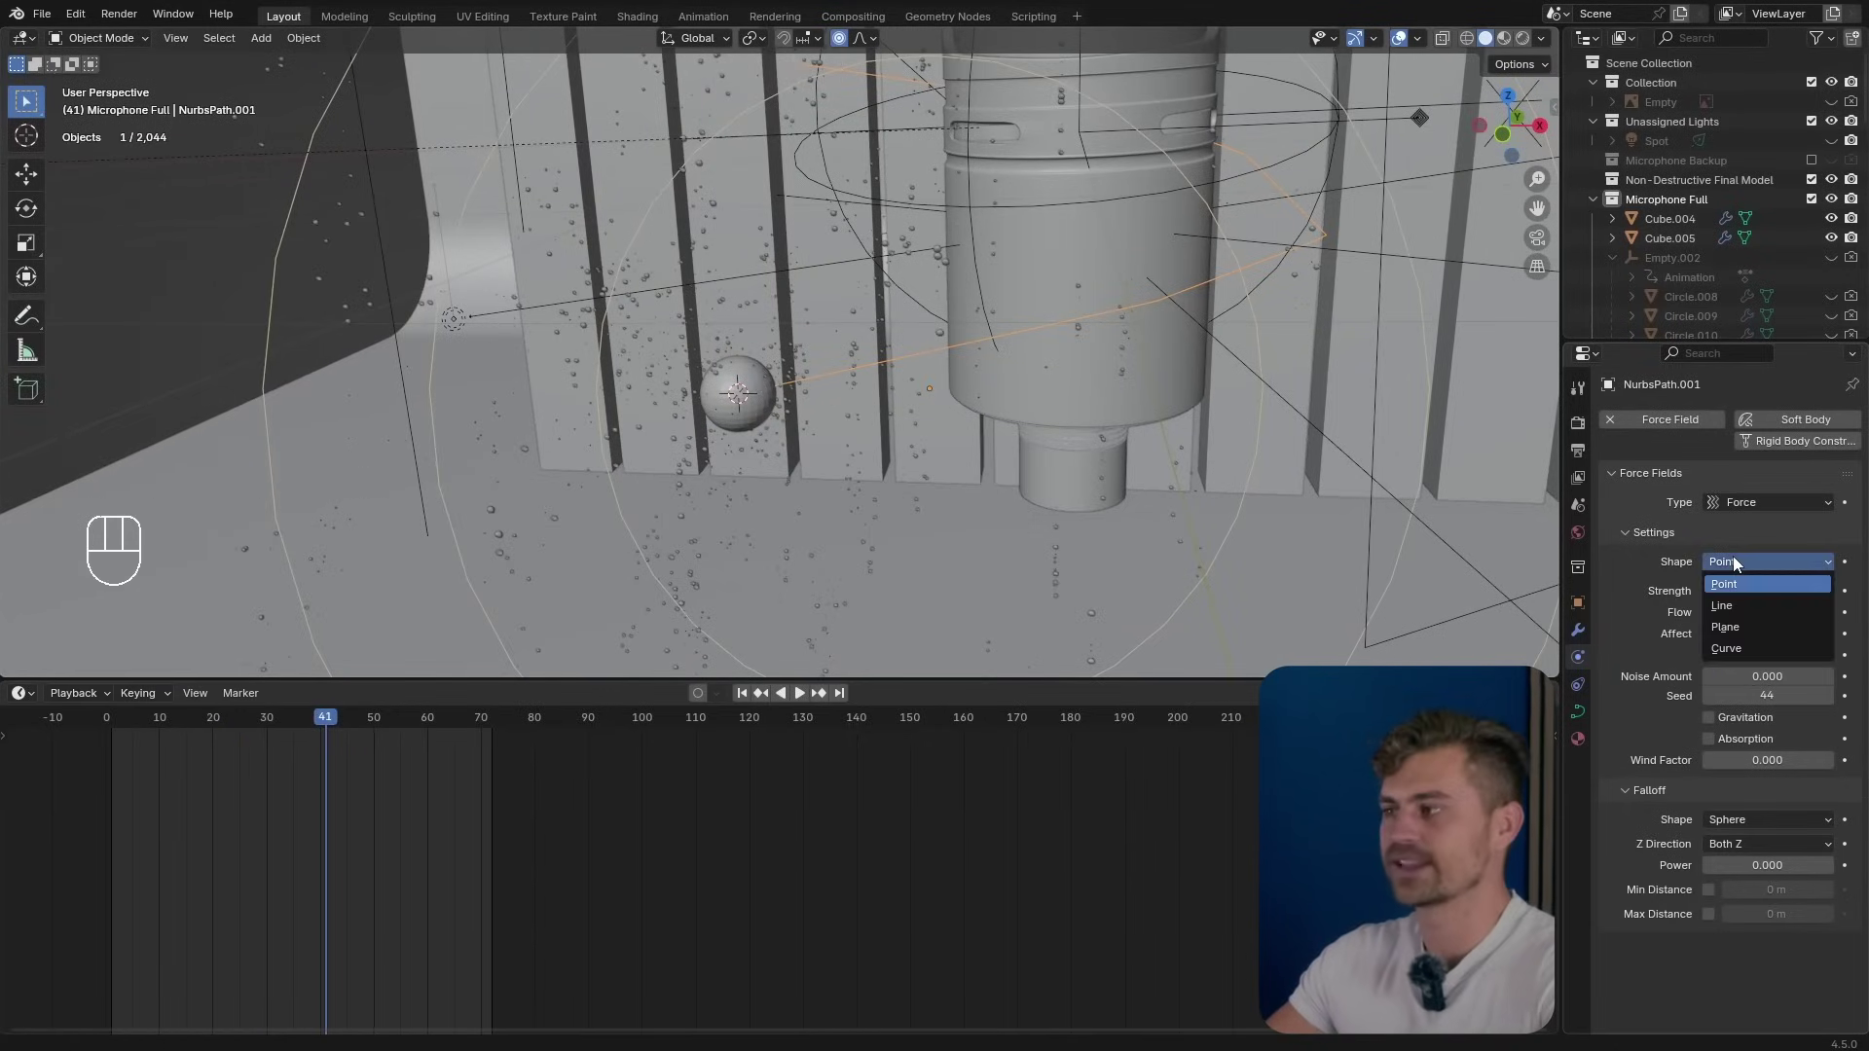
left_click(1746, 646)
left_click(742, 693)
key("shift+space")
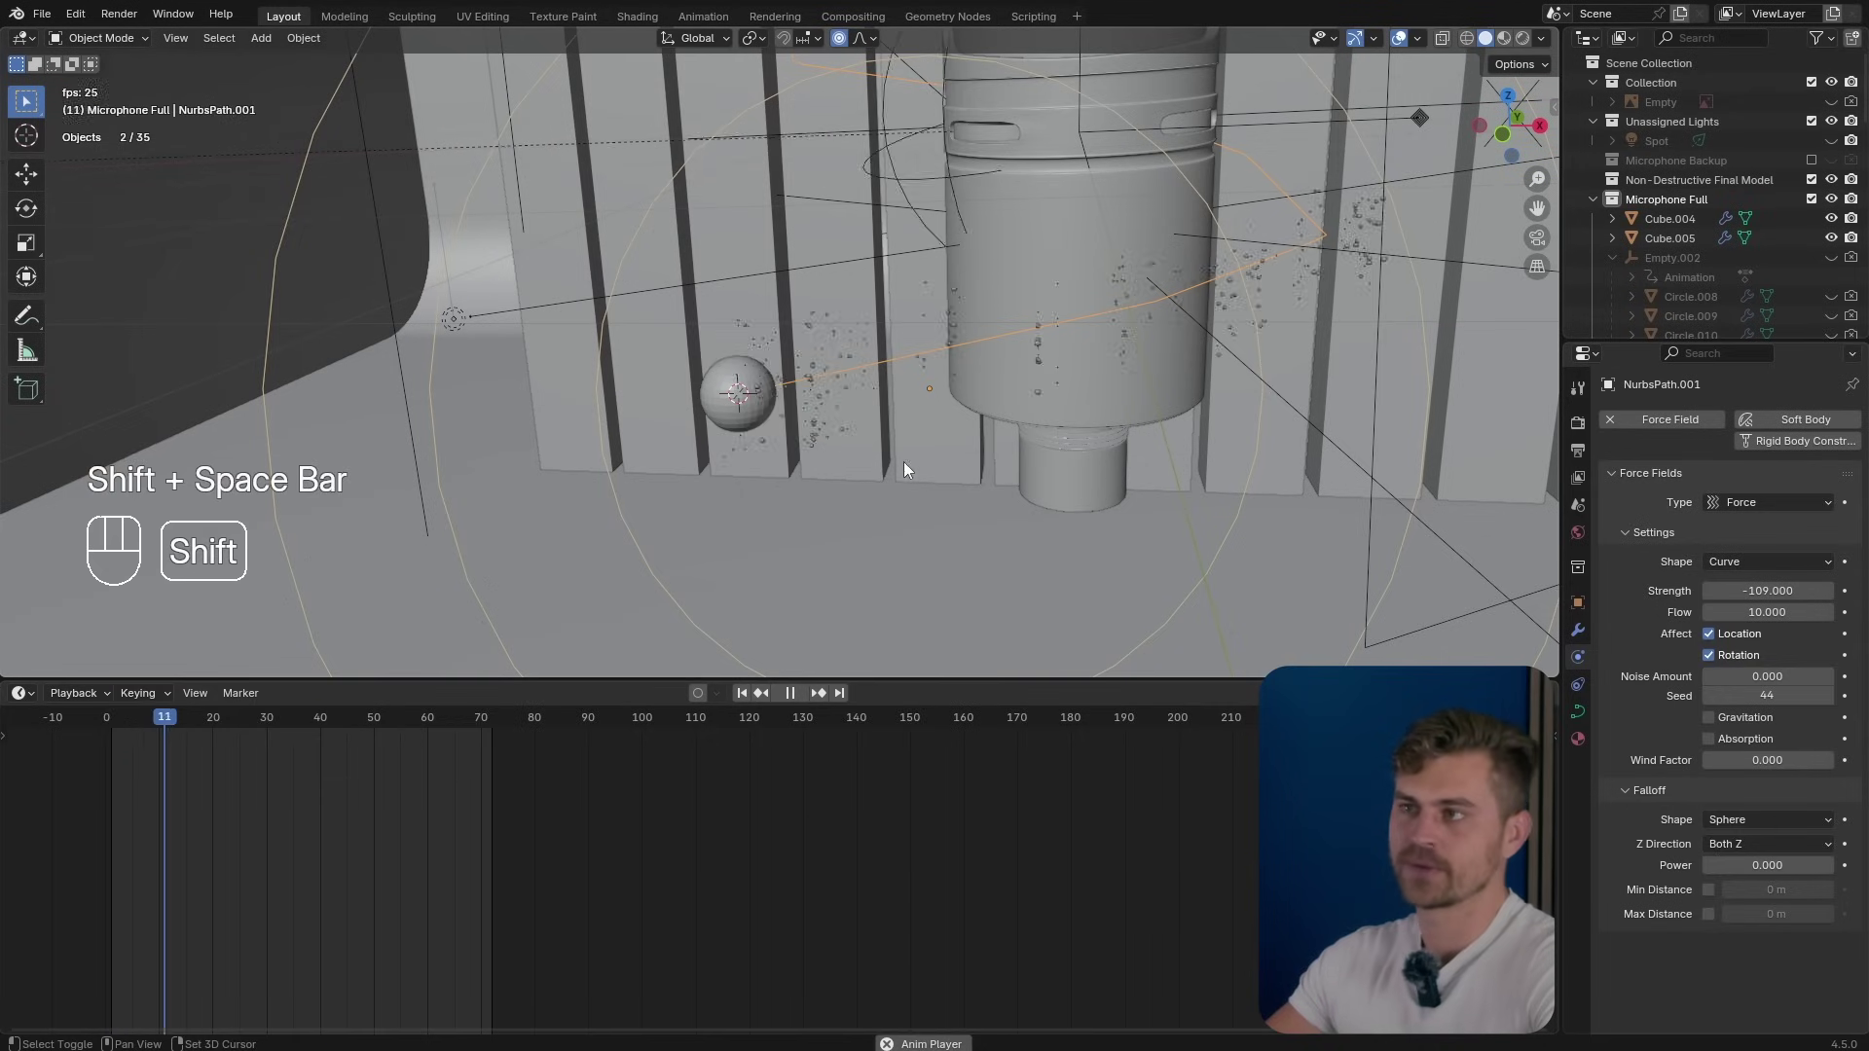
middle_click_drag(839, 386, 822, 475, "shift")
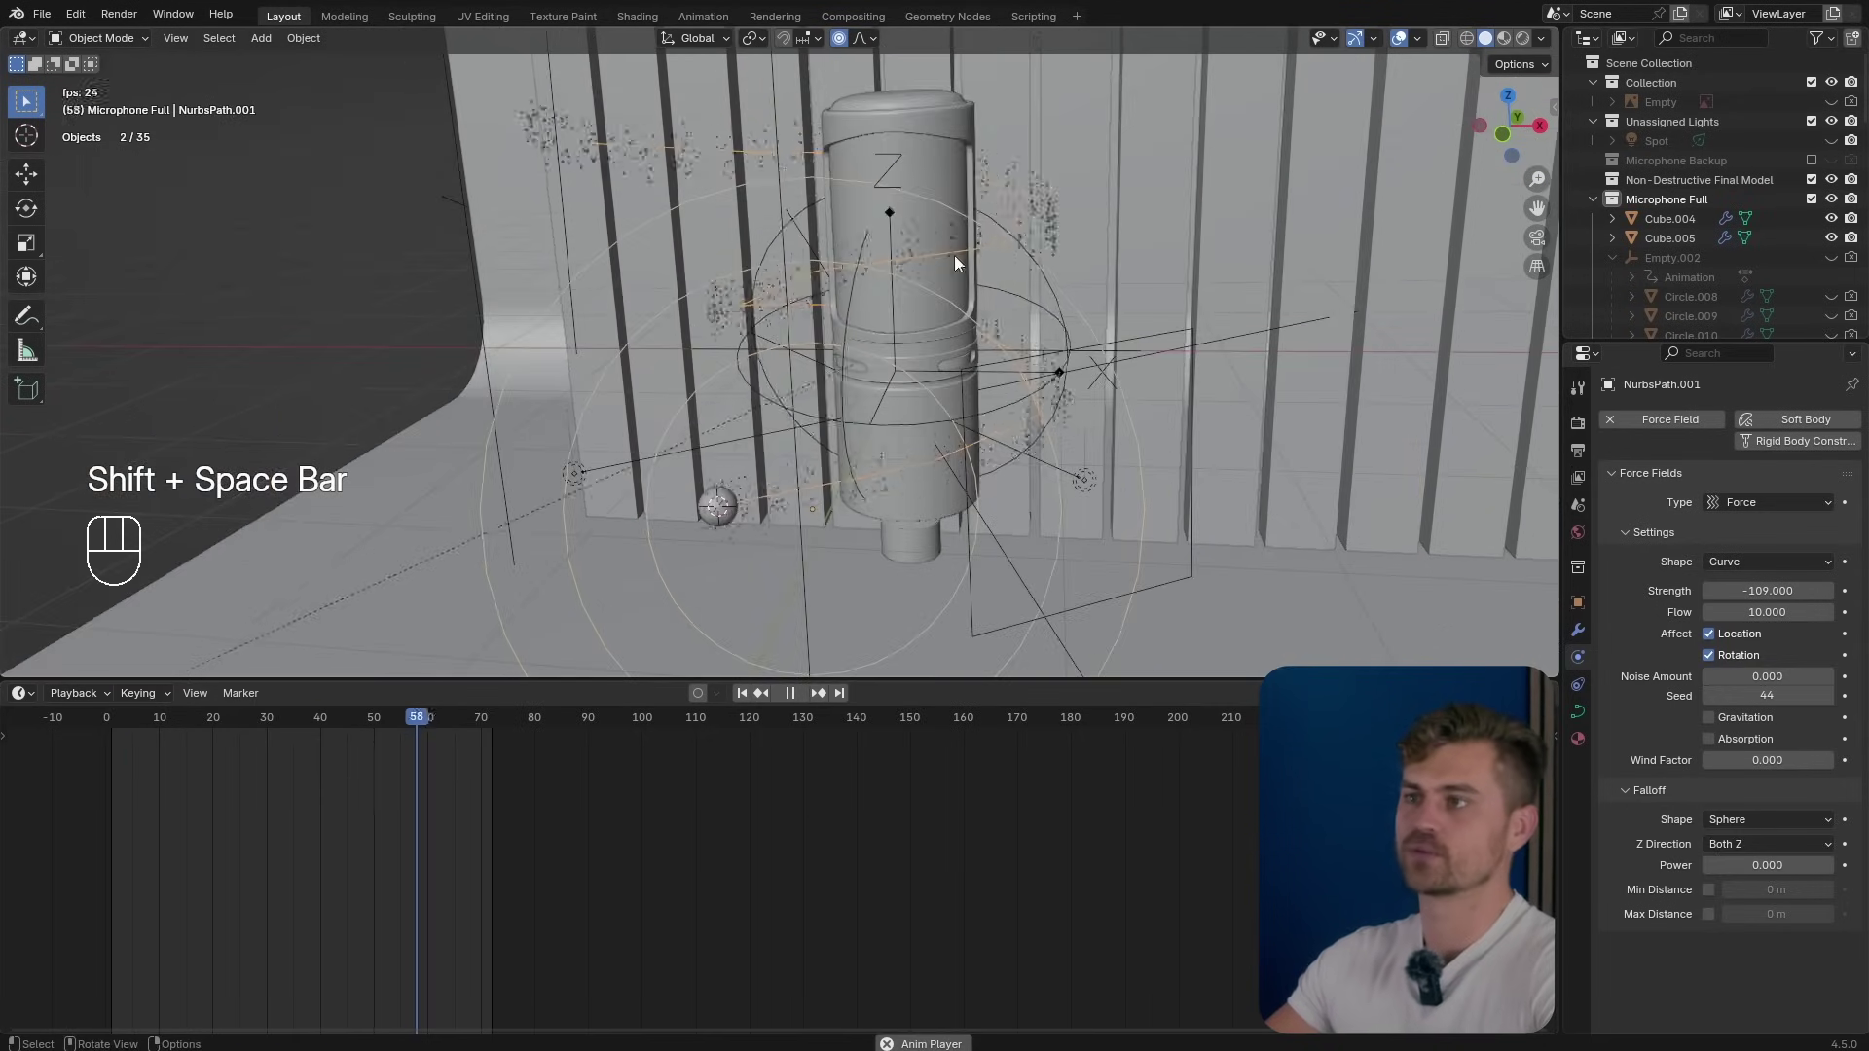
key("shift+space")
scroll(1035, 500, "up", 3)
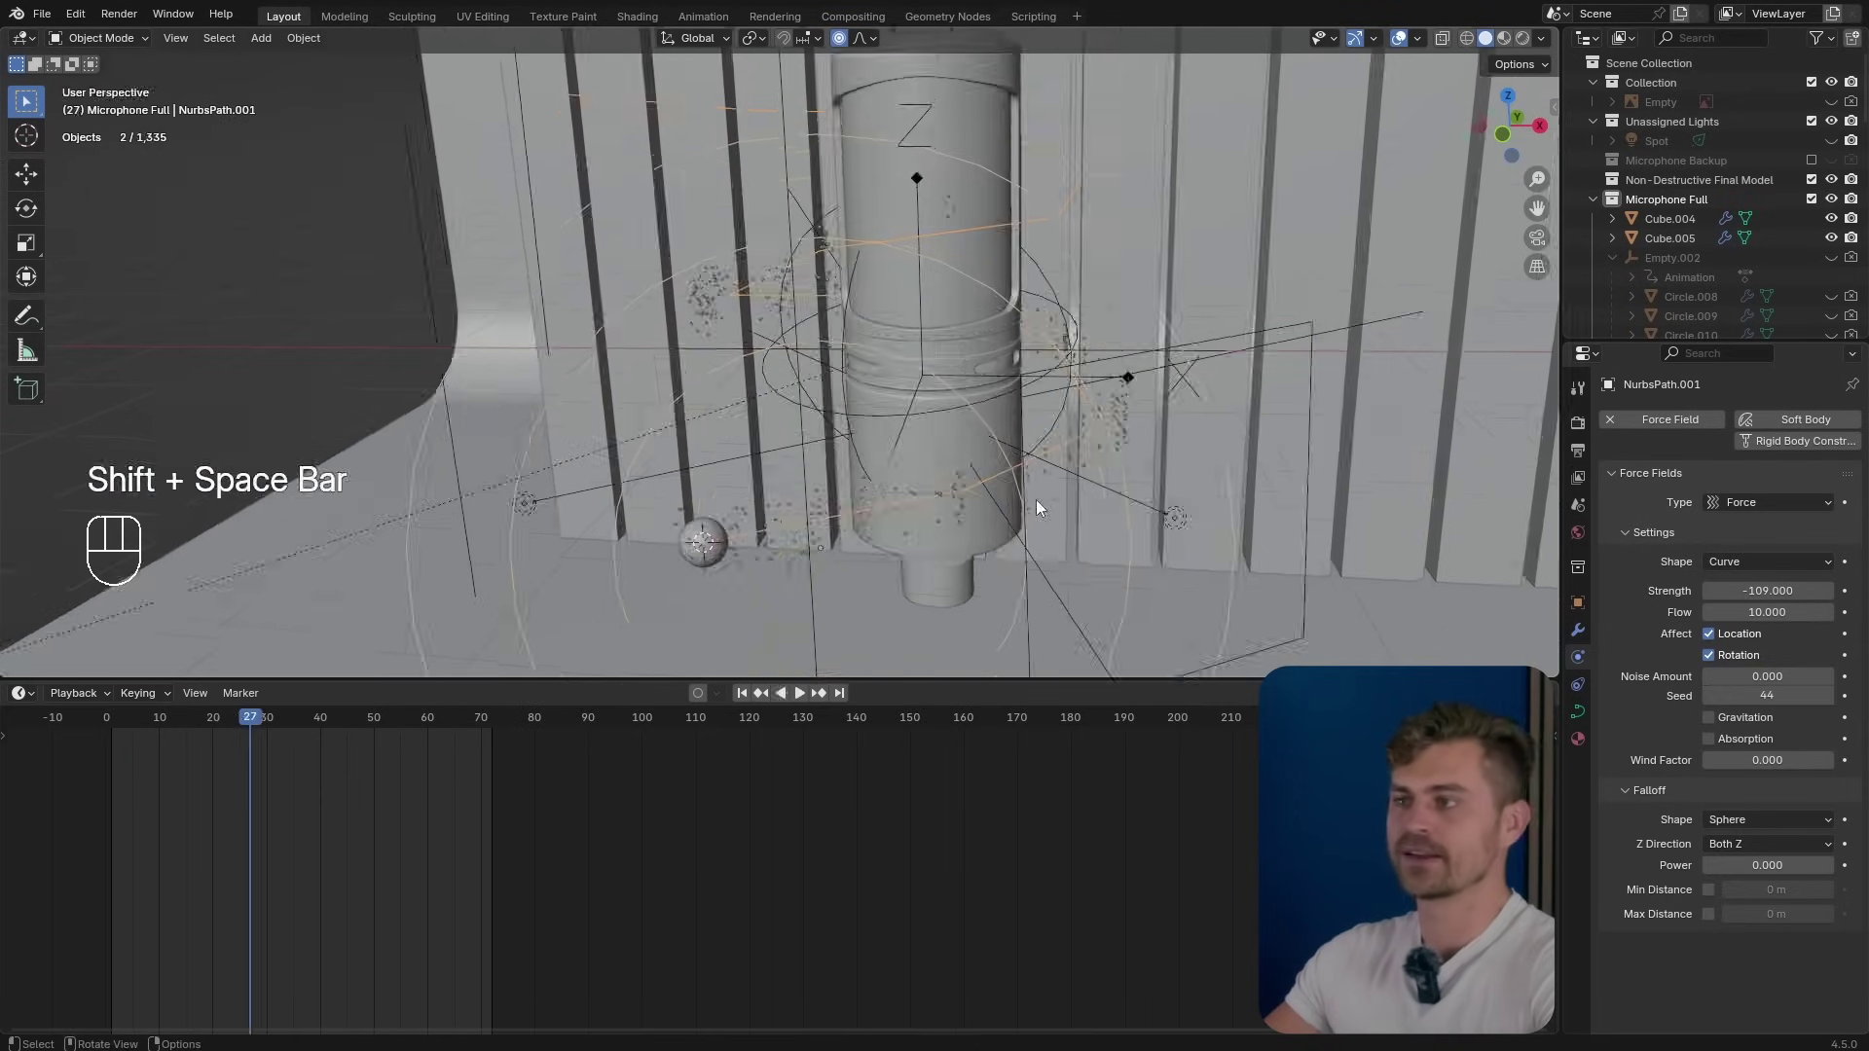
Set the spiral path's force field strength to -5 and replay the animation to check the particle stream.
left_click(1778, 591)
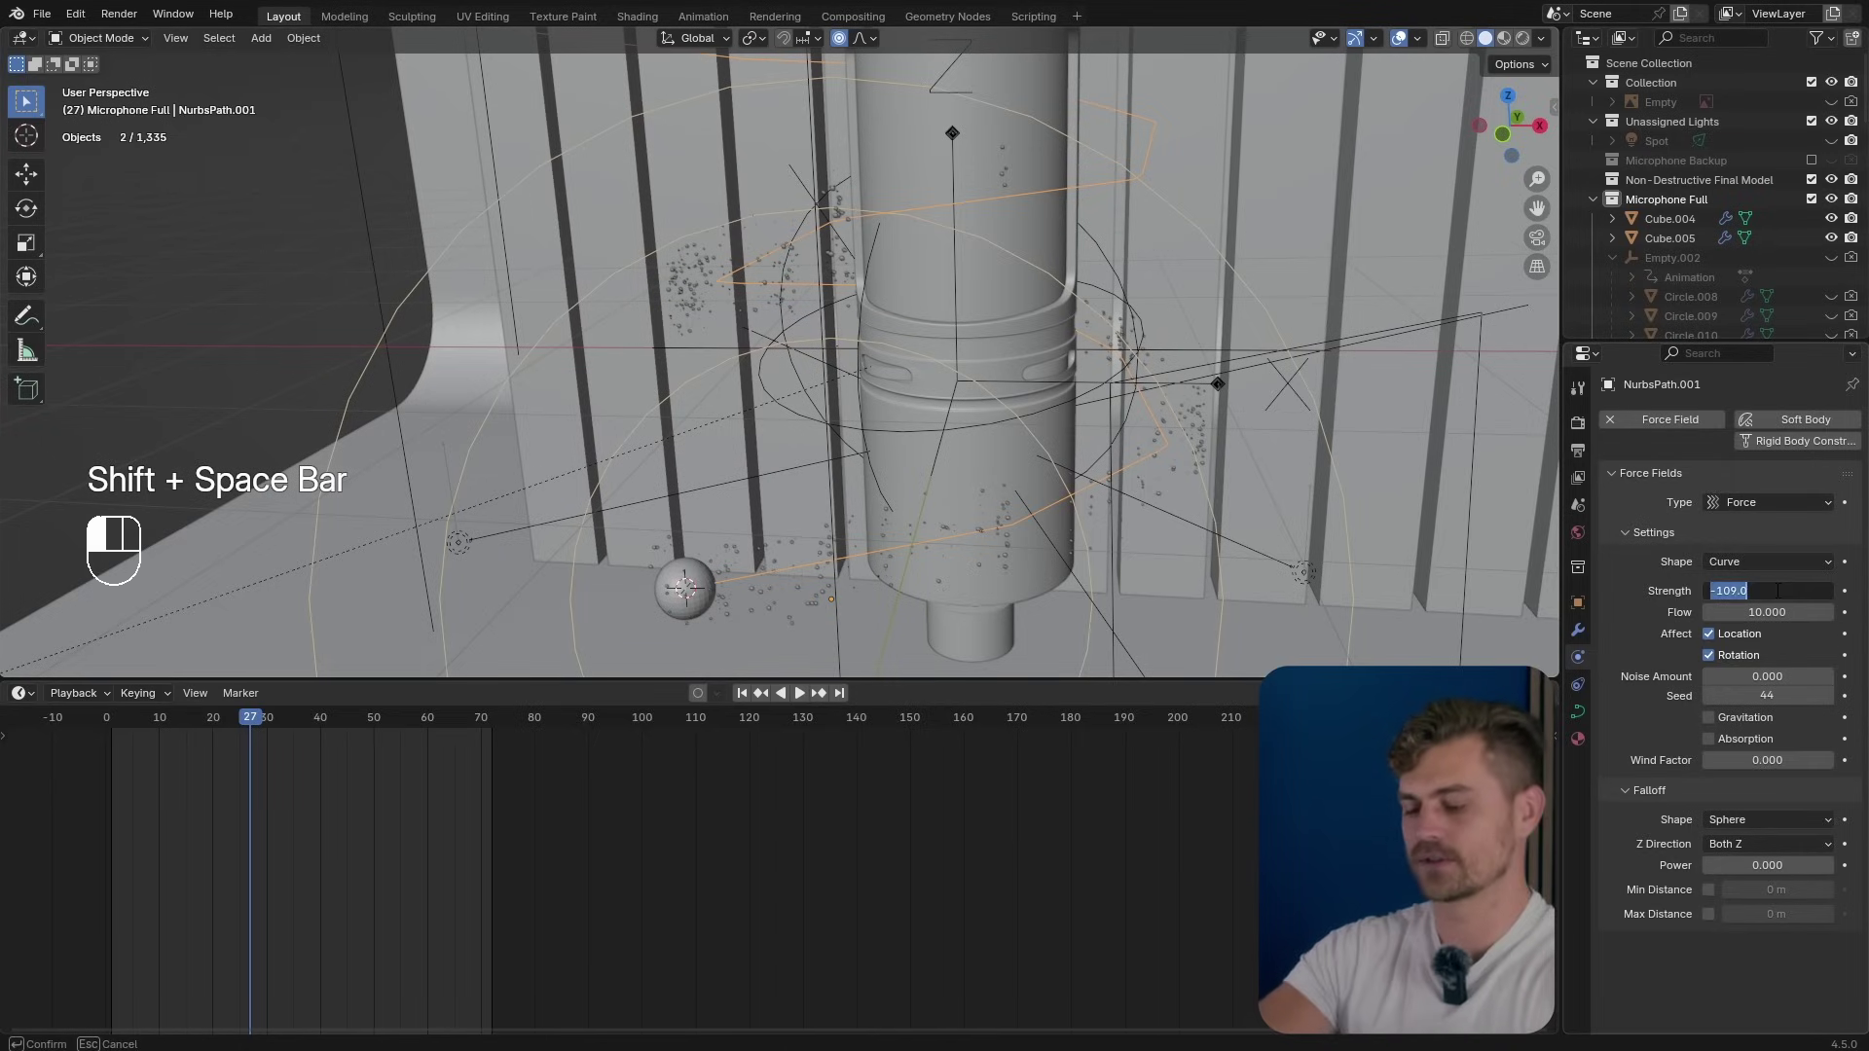
type("-5")
key("Return")
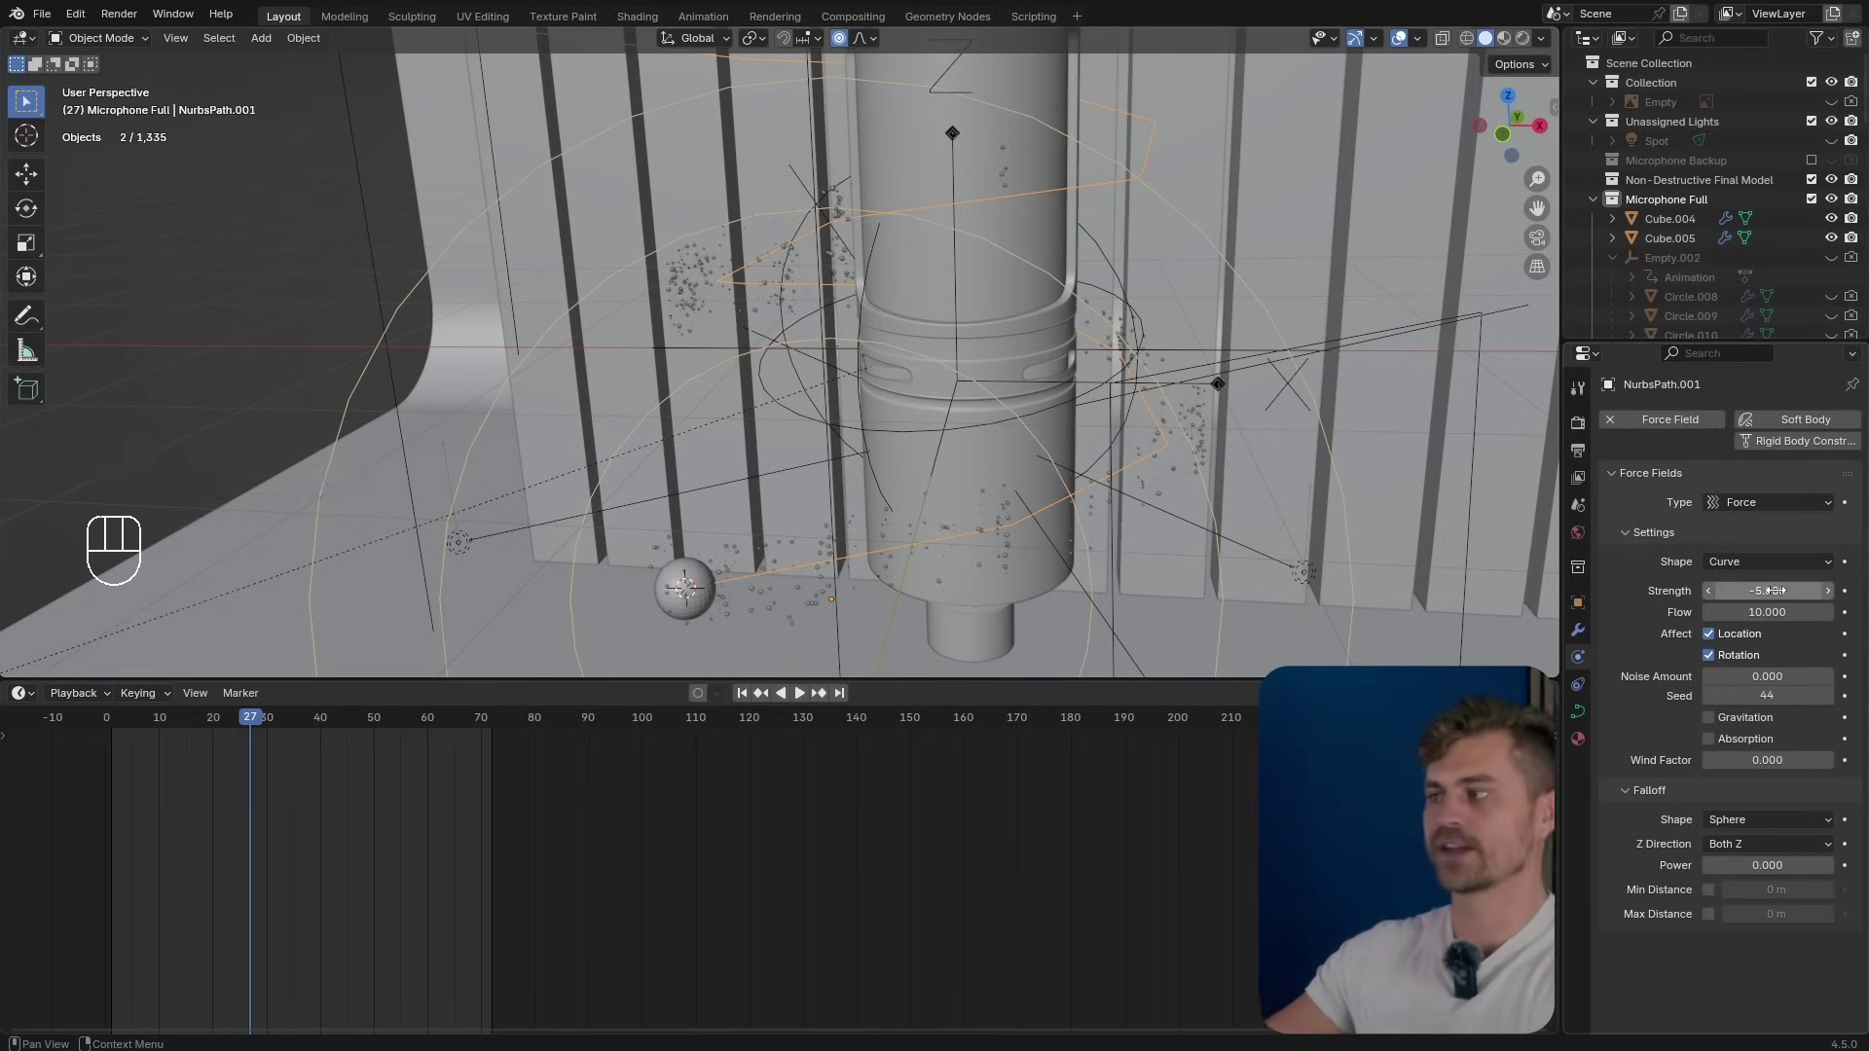
left_click(738, 691)
key("shift+space")
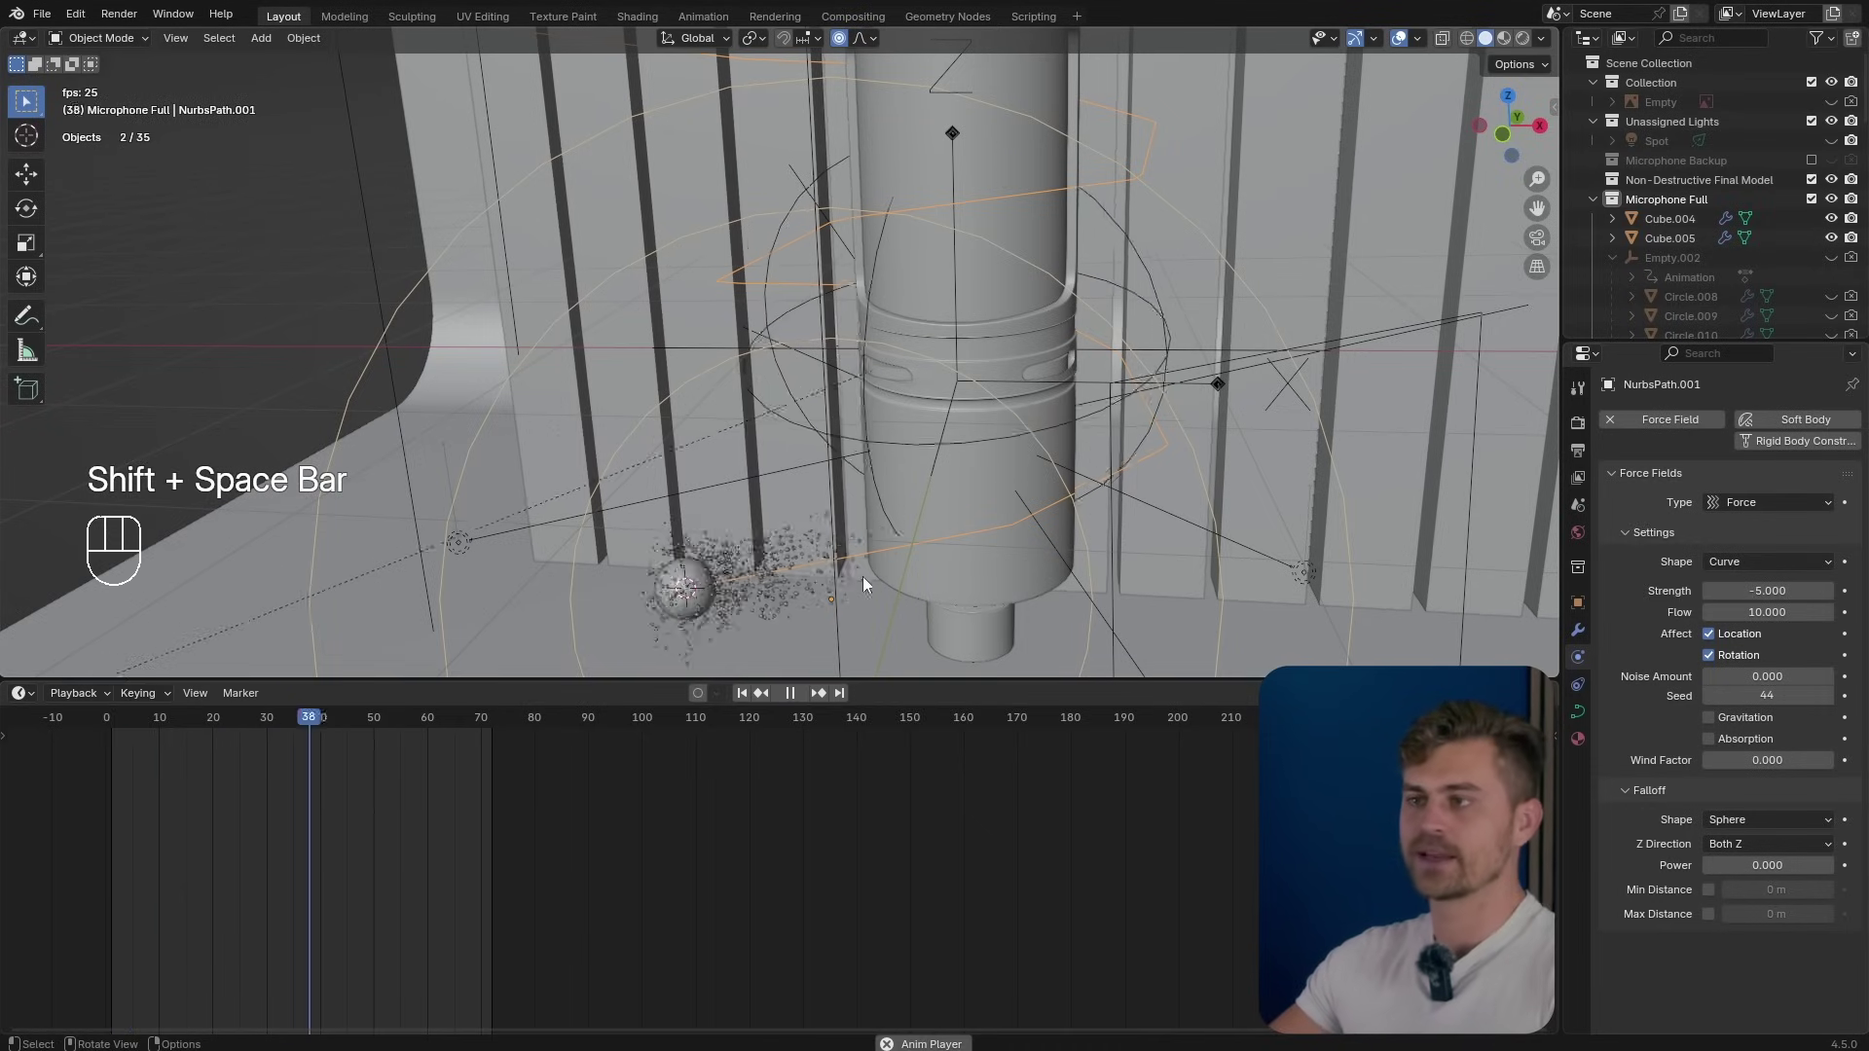
key("shift+space")
scroll(897, 564, "up", 3)
key("shift+space")
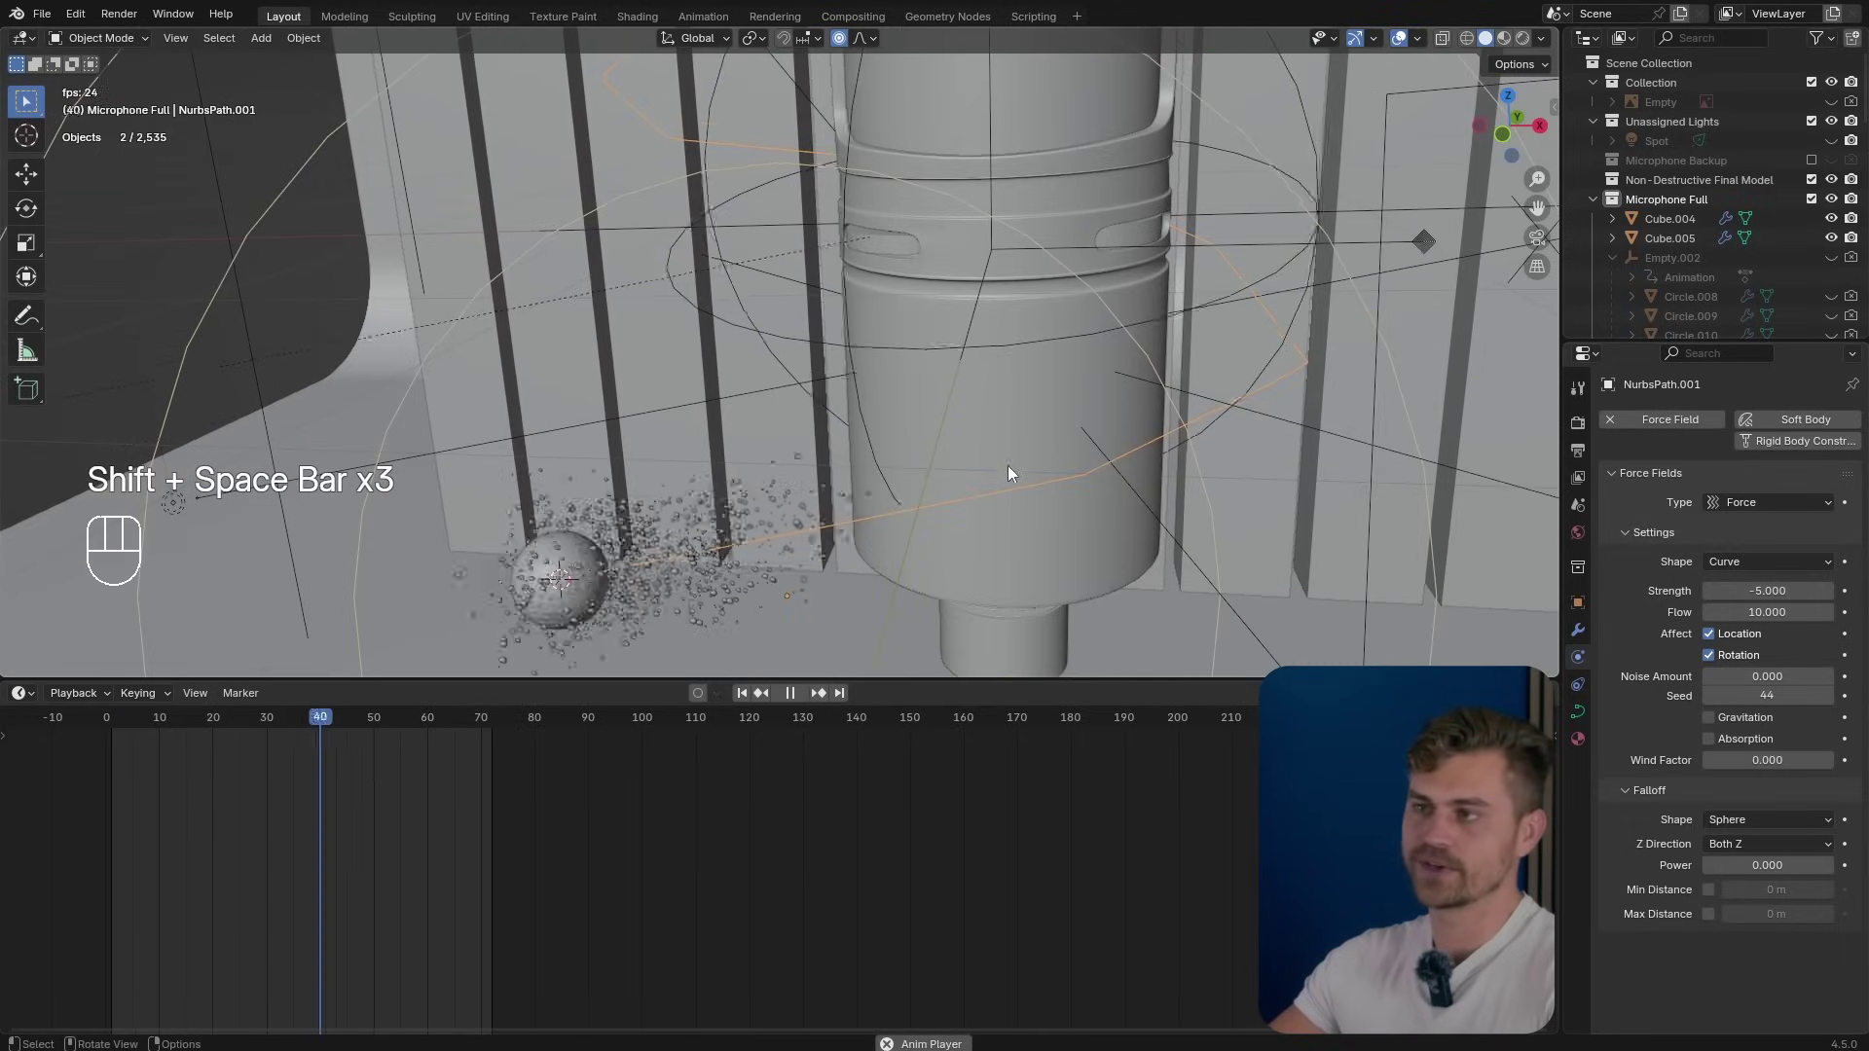
key("shift+space")
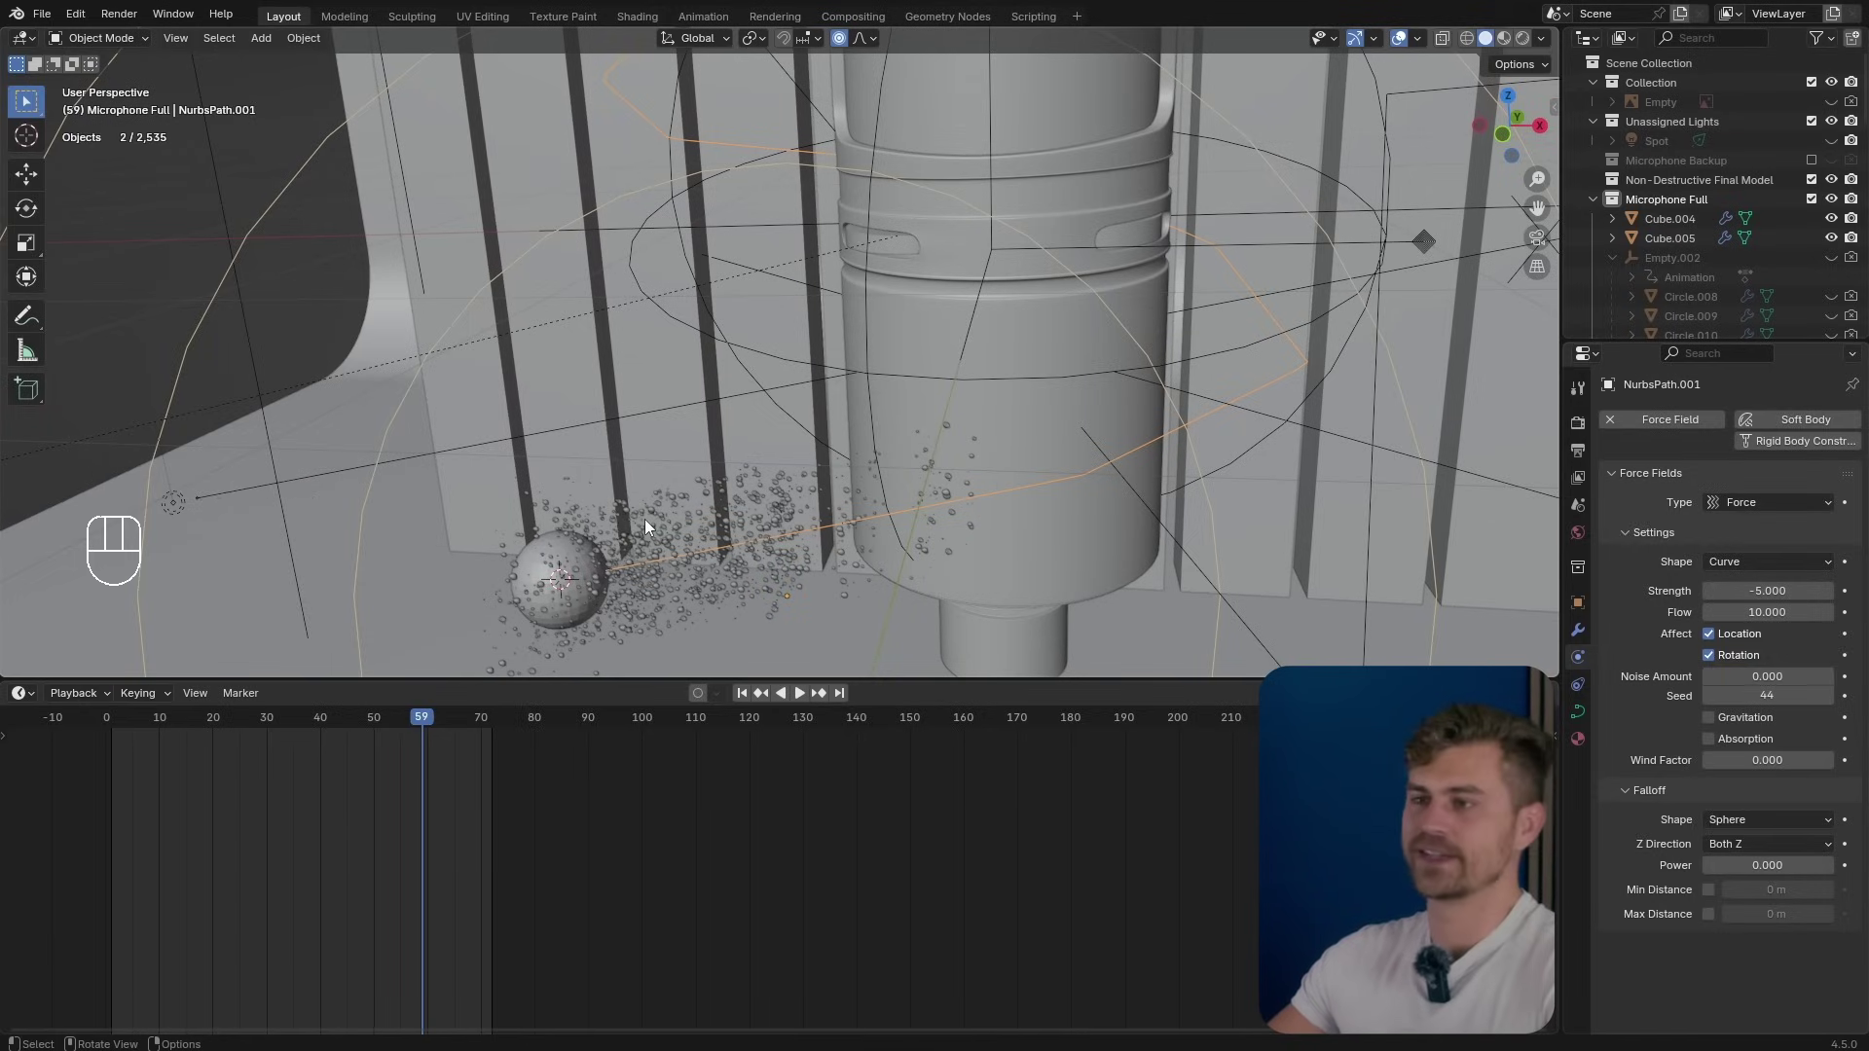
Set the emitter sphere's particle lifetime to 381 frames.
left_click(644, 510)
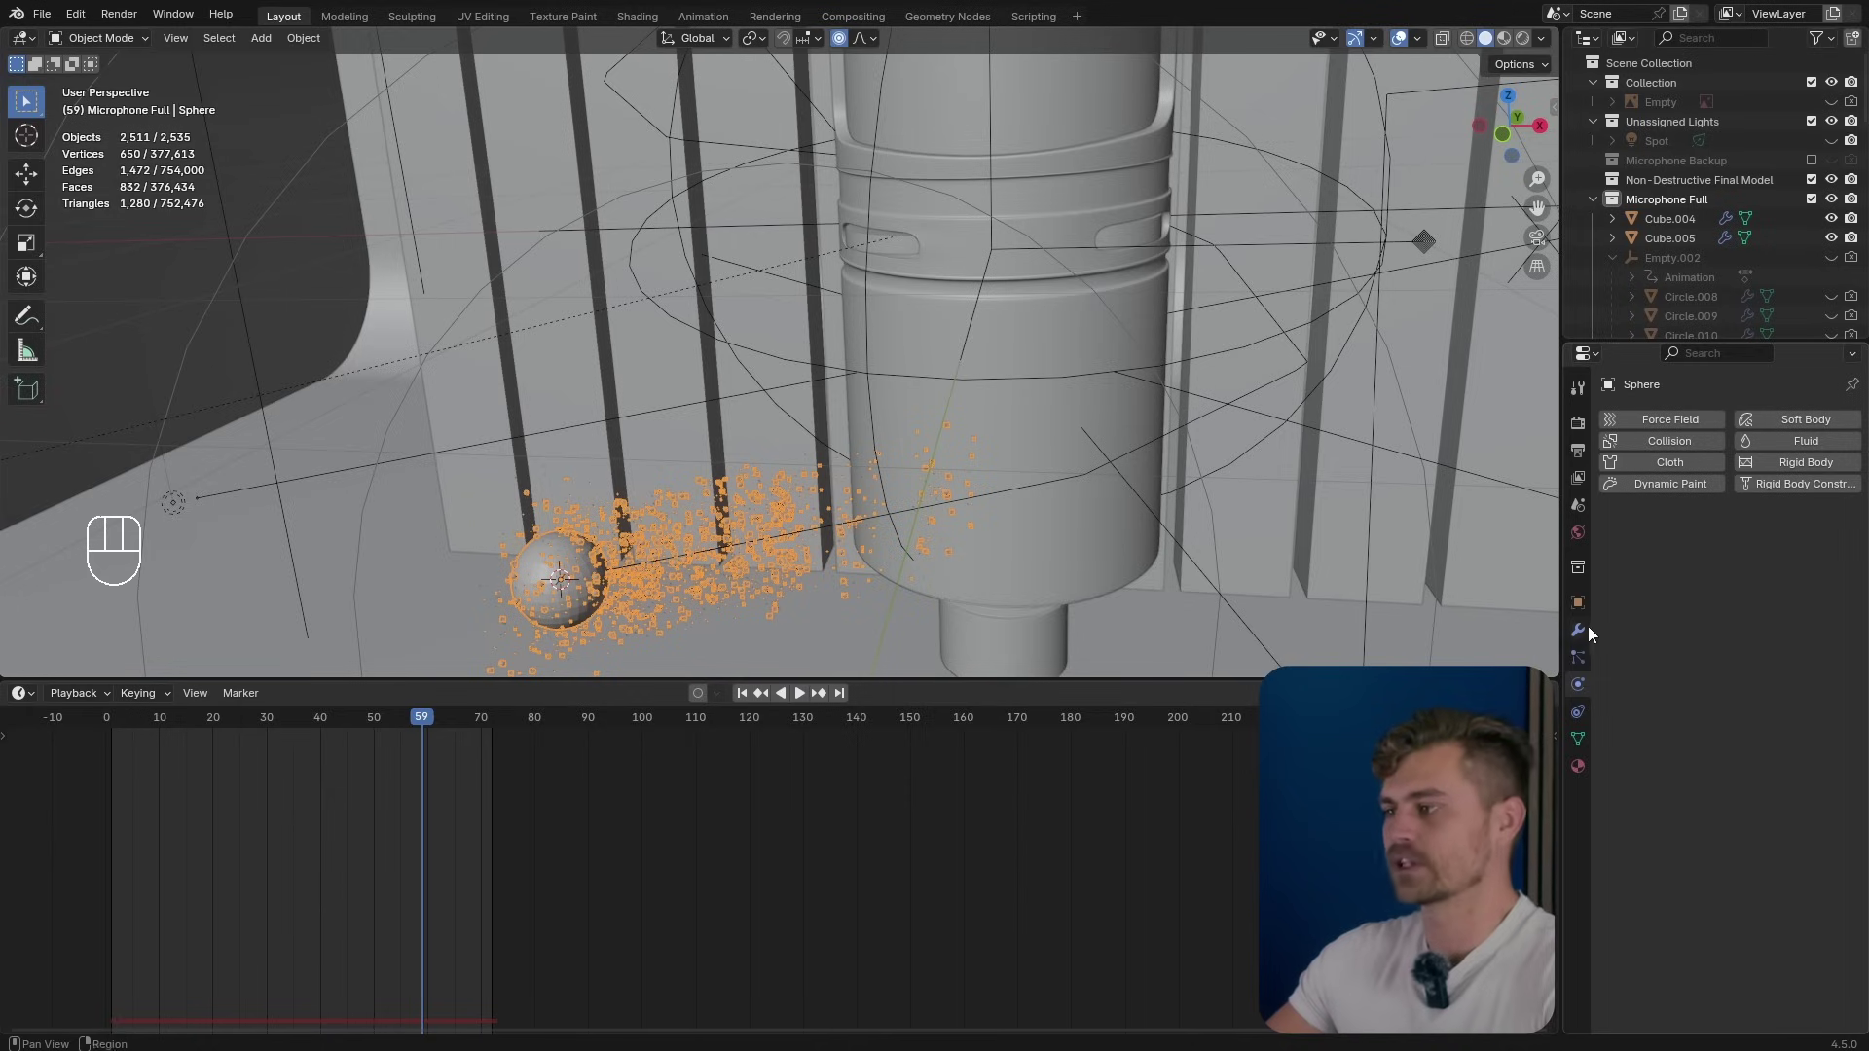
left_click(1576, 681)
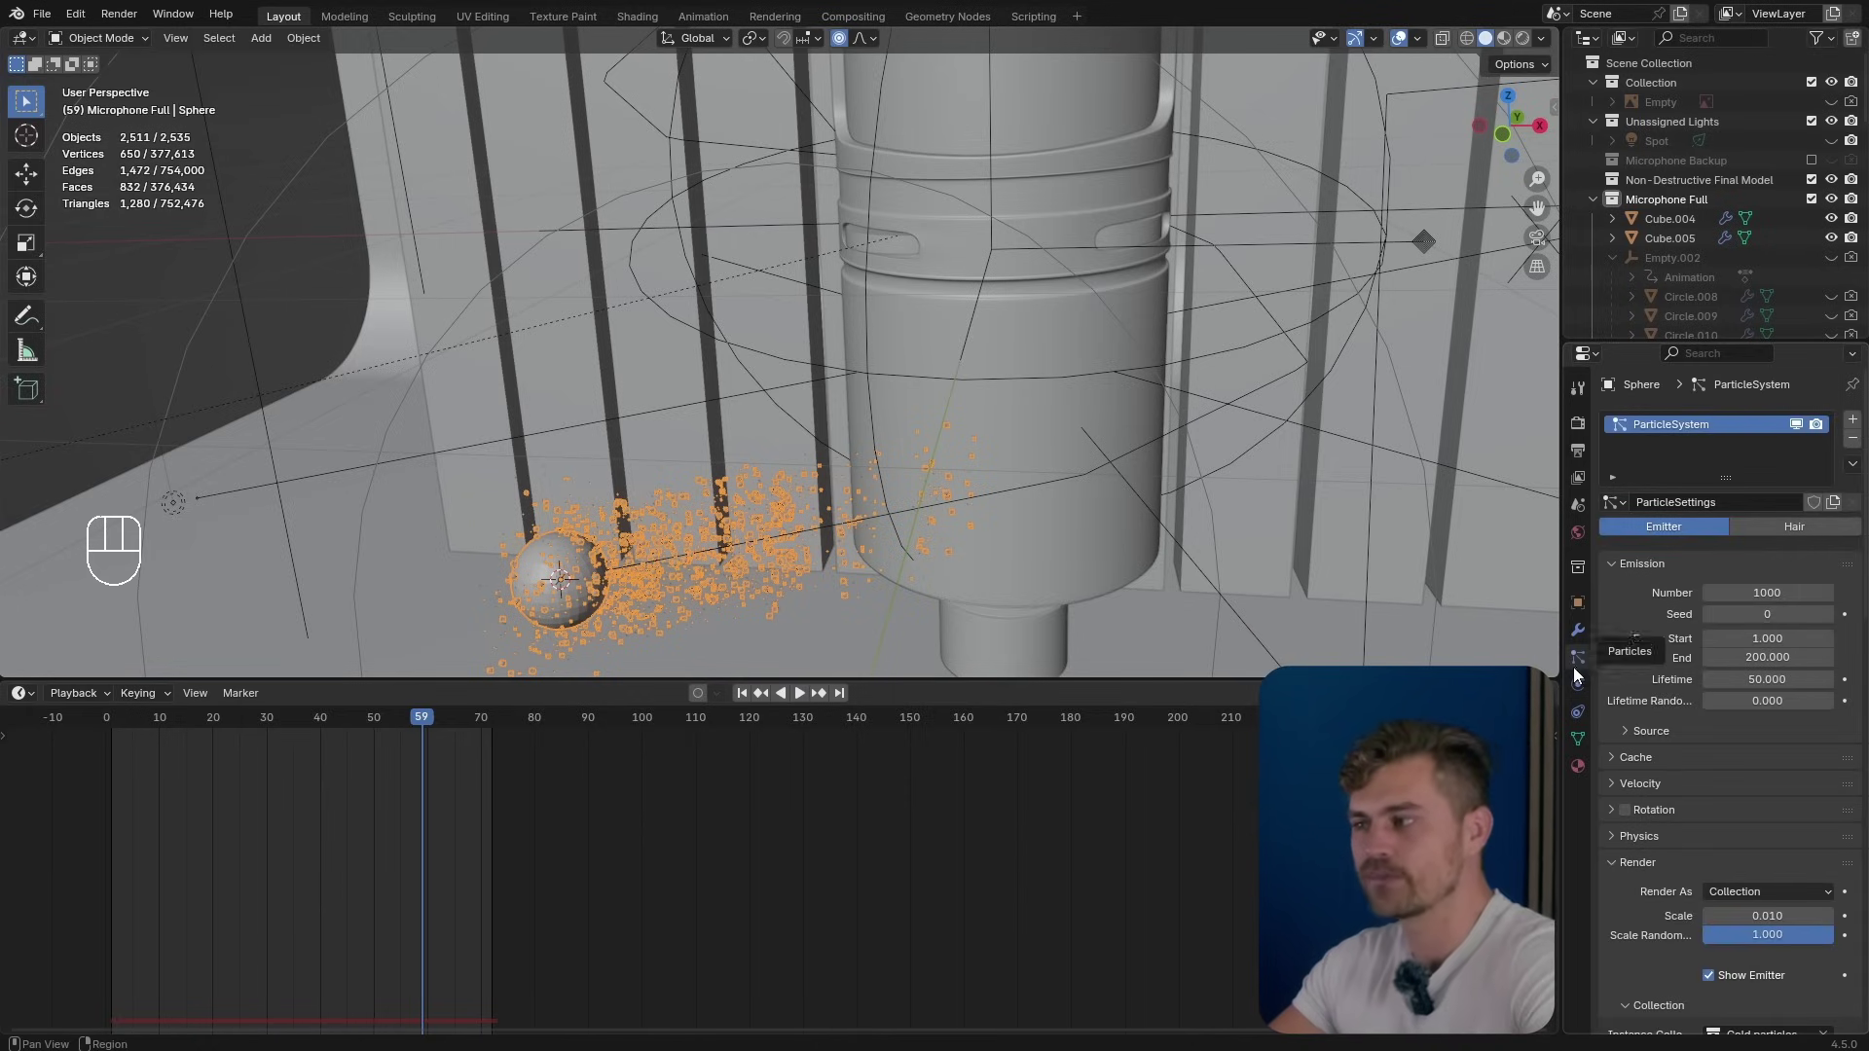
left_click_drag(1767, 679, 1781, 679)
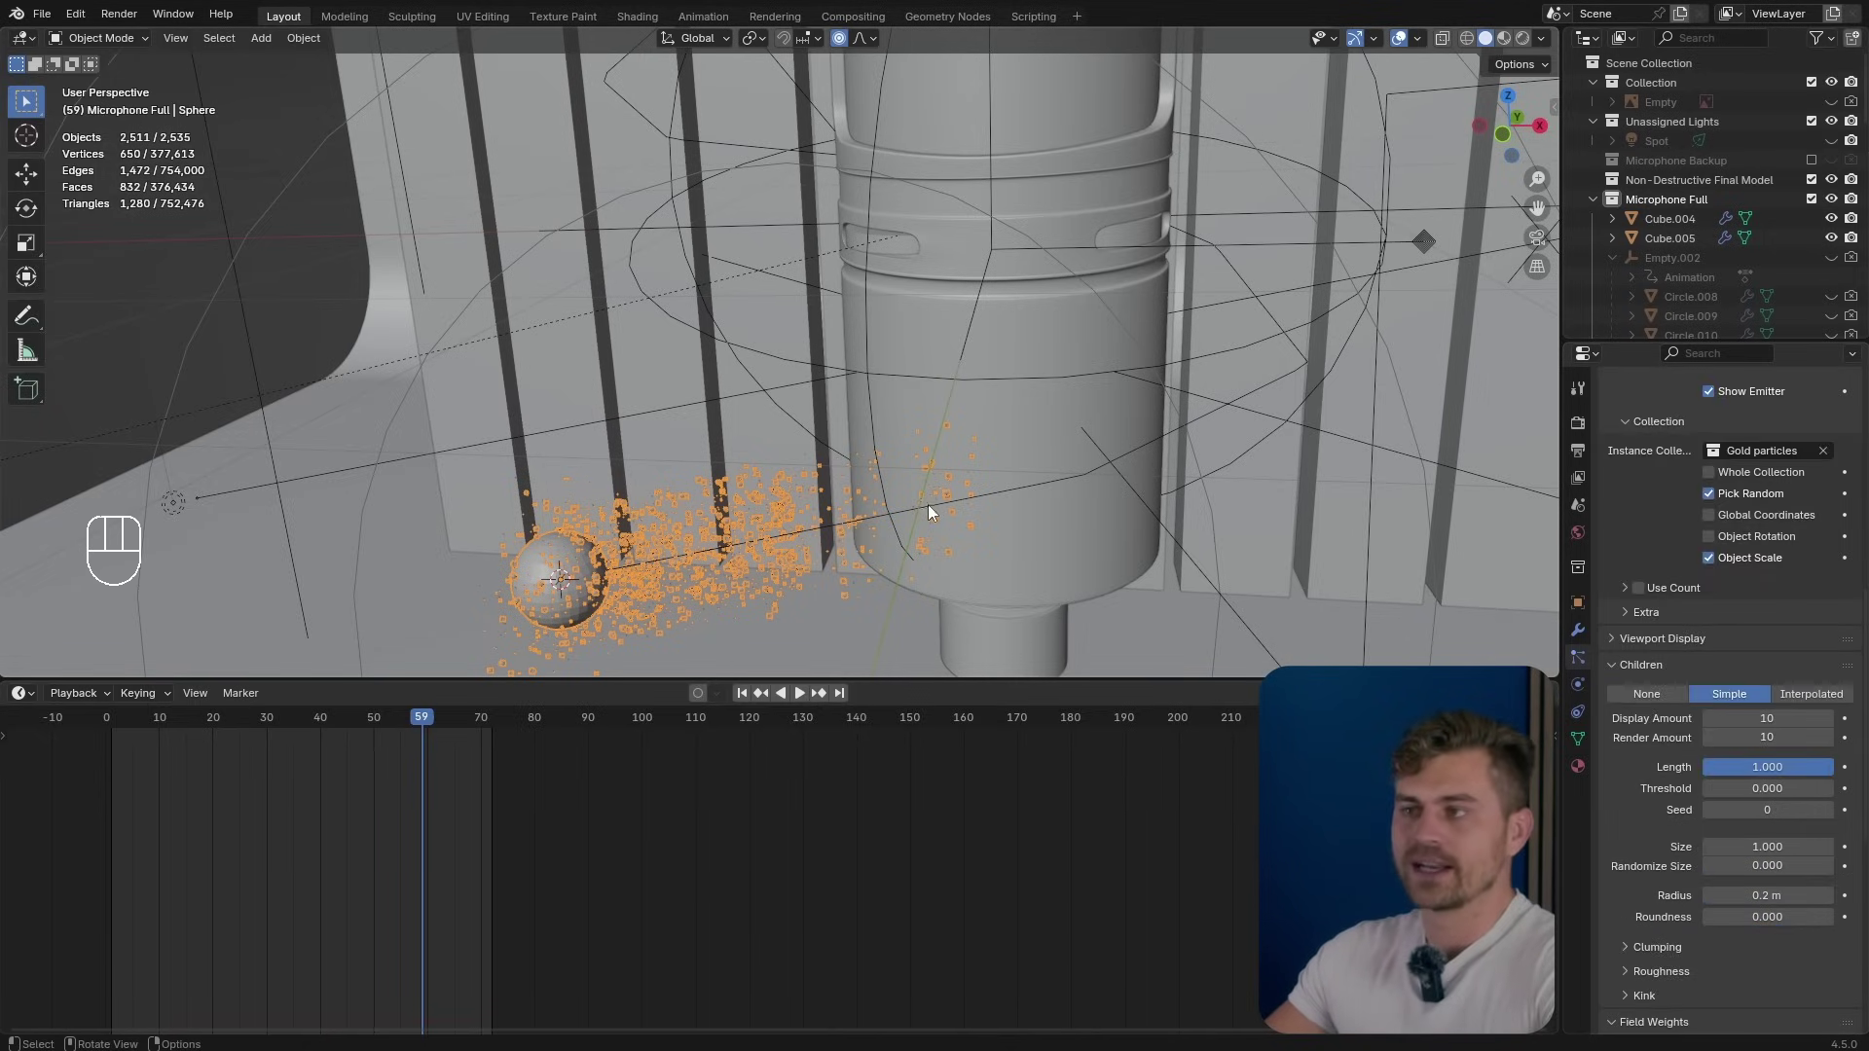
Try a noise amount of 9.3 on the spiral path's force field and preview the animation.
left_click(927, 504)
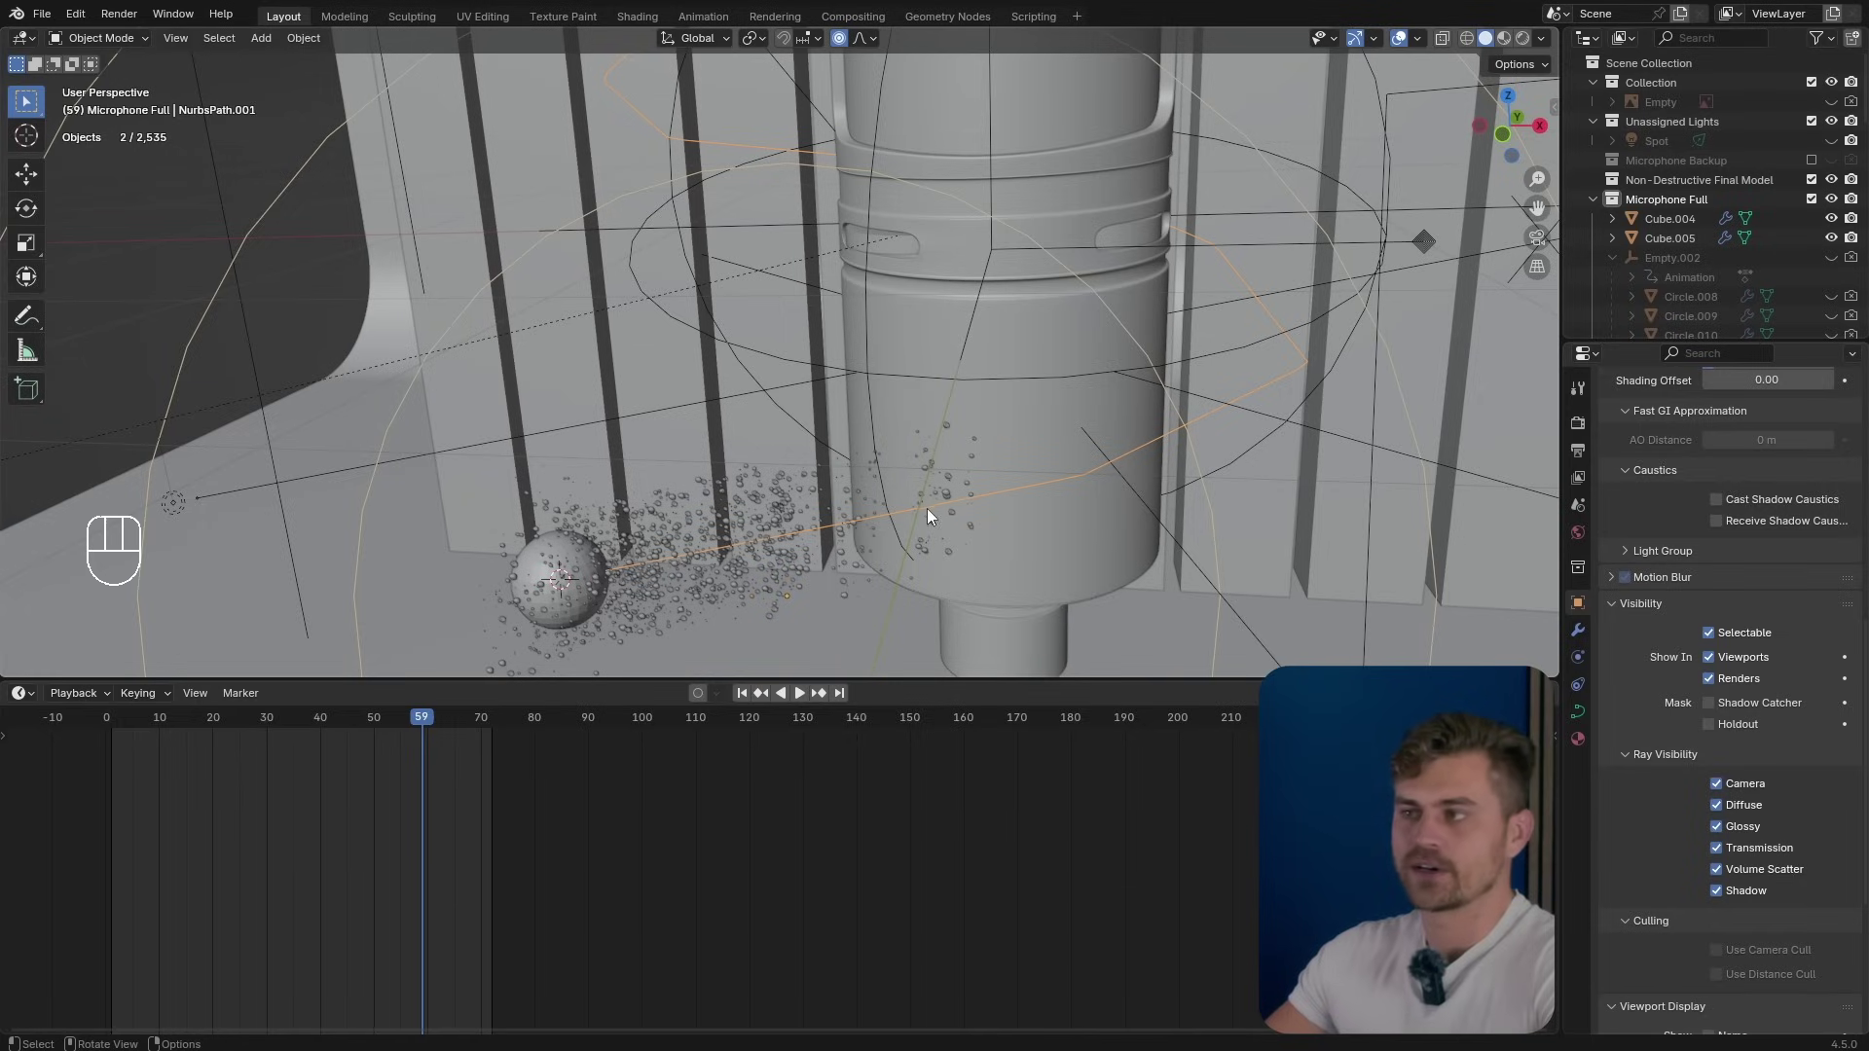
left_click(1578, 657)
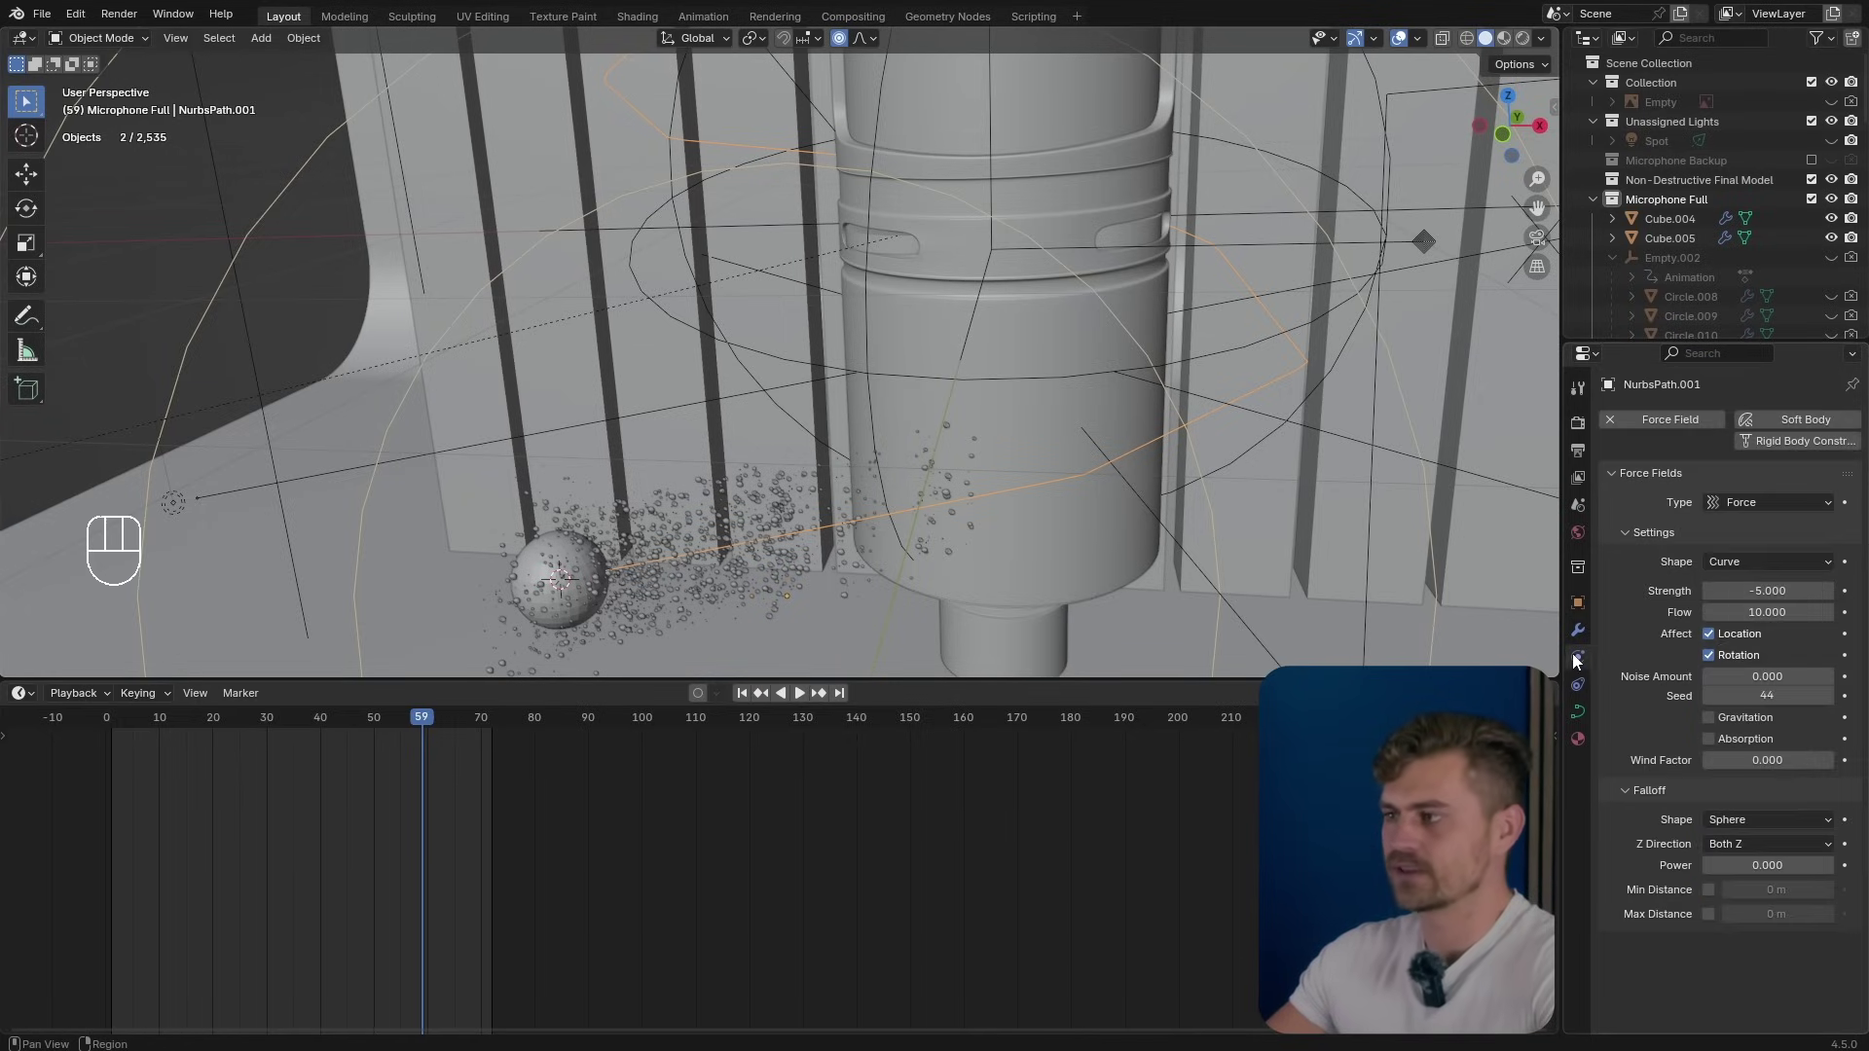
left_click_drag(1766, 677, 858, 697)
key("shift+space")
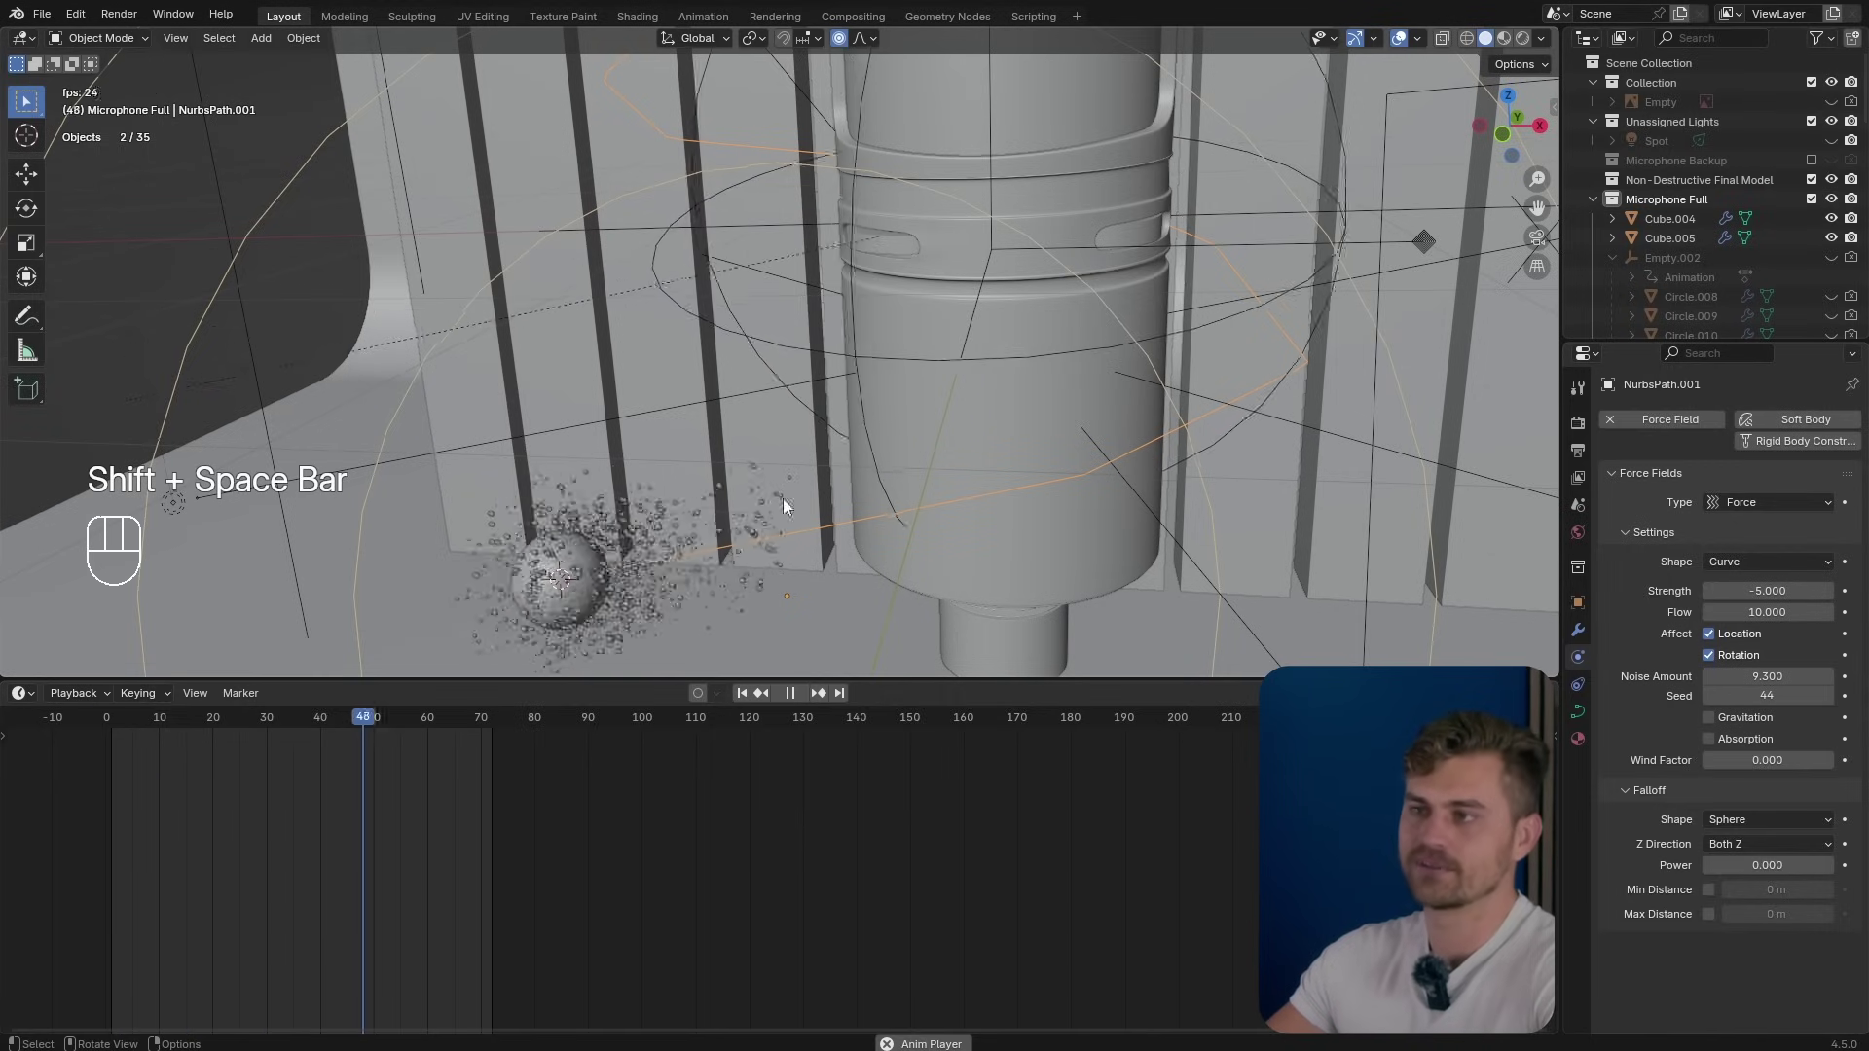
scroll(934, 520, "up", 3)
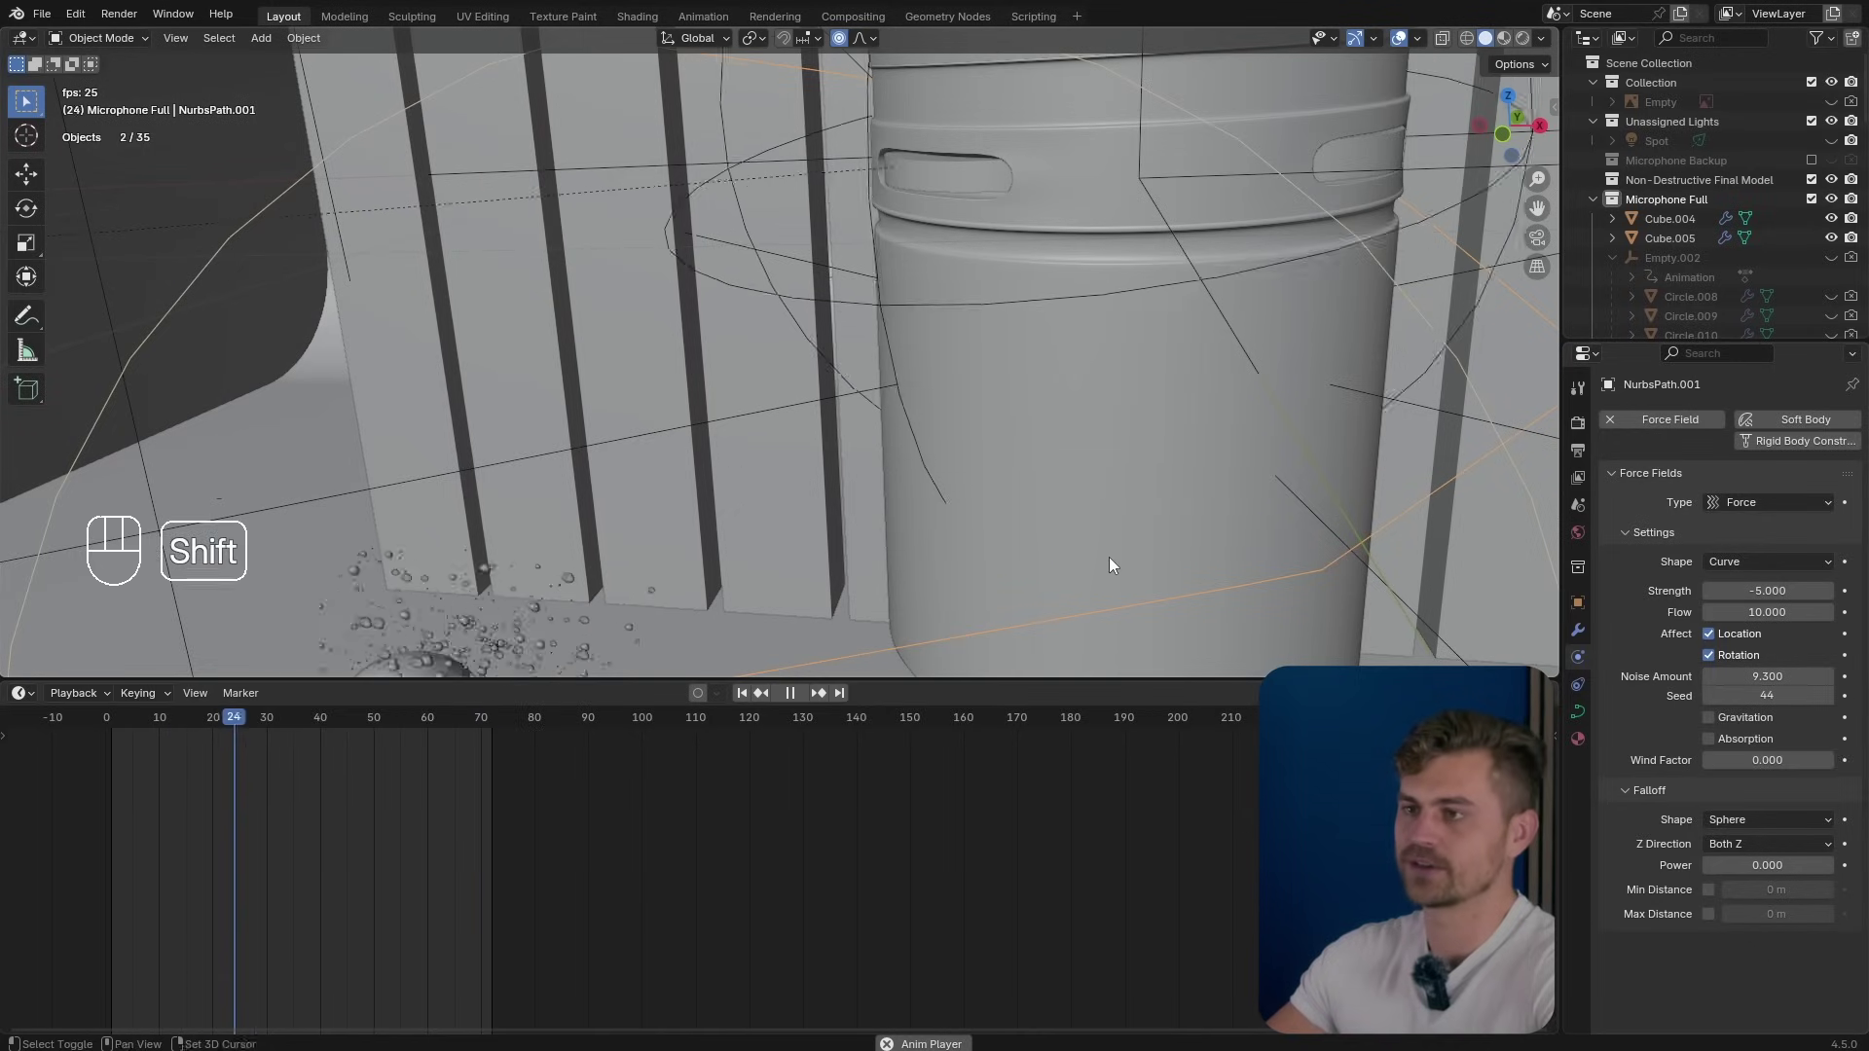
key("shift+space")
Set the force field's noise amount to 1, preview the animation, and select the emitter sphere.
left_click_drag(1766, 676, 1674, 676)
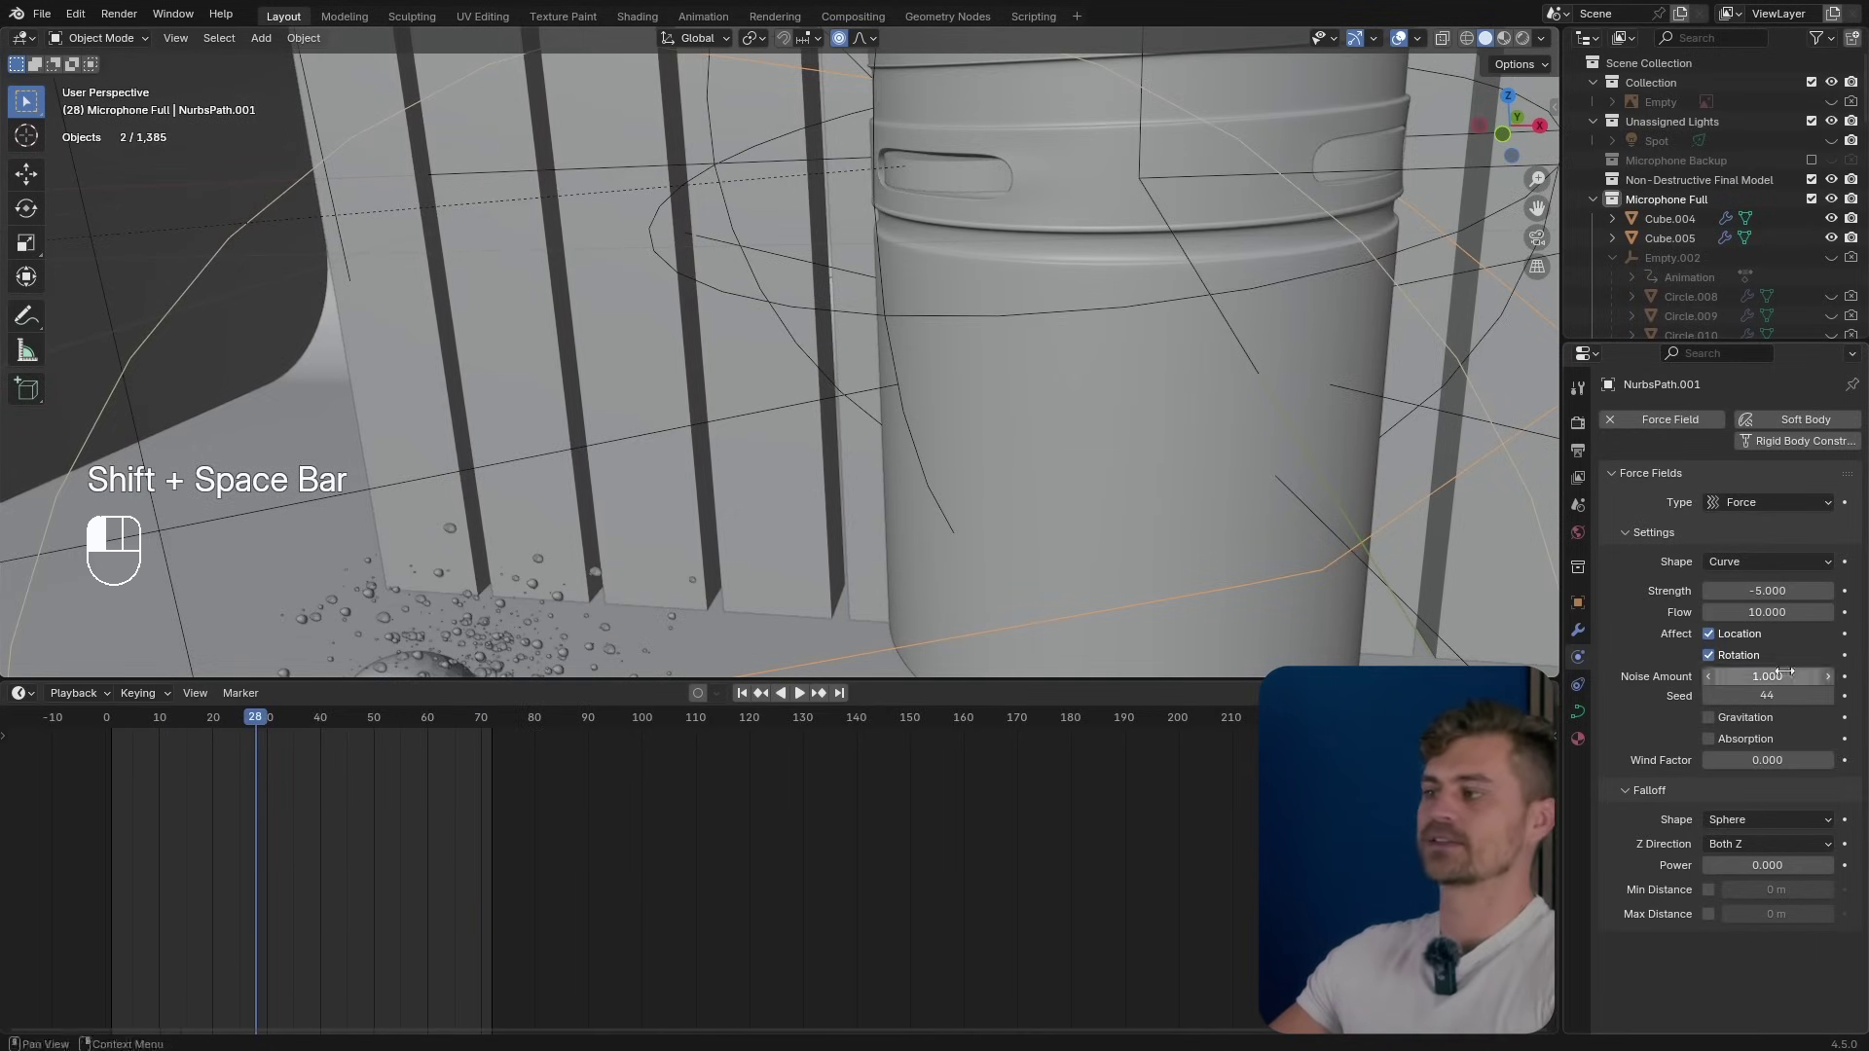
key("shift+space")
scroll(942, 551, "down", 4)
left_click(605, 531)
key("shift+space")
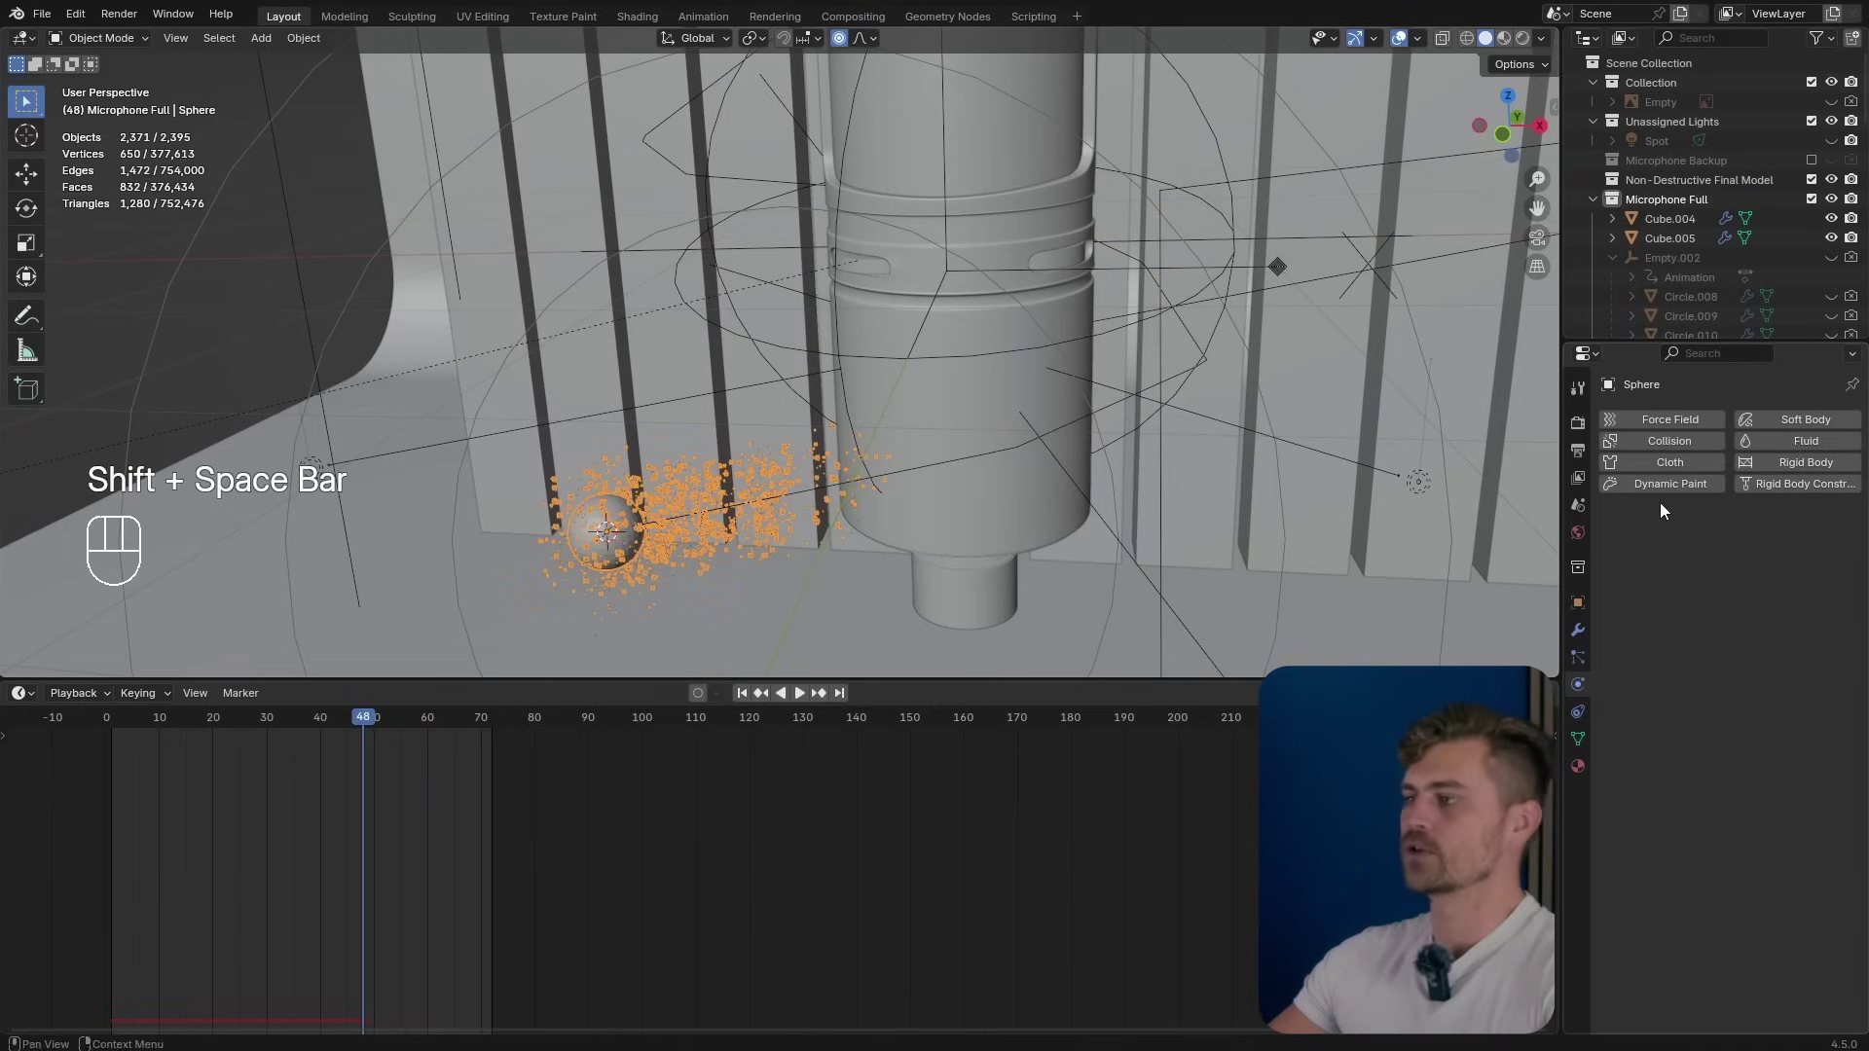
Review the sphere's particle settings, reselect the spiral path, and play from frame 1 through the camera to examine the particle stream.
left_click(1579, 655)
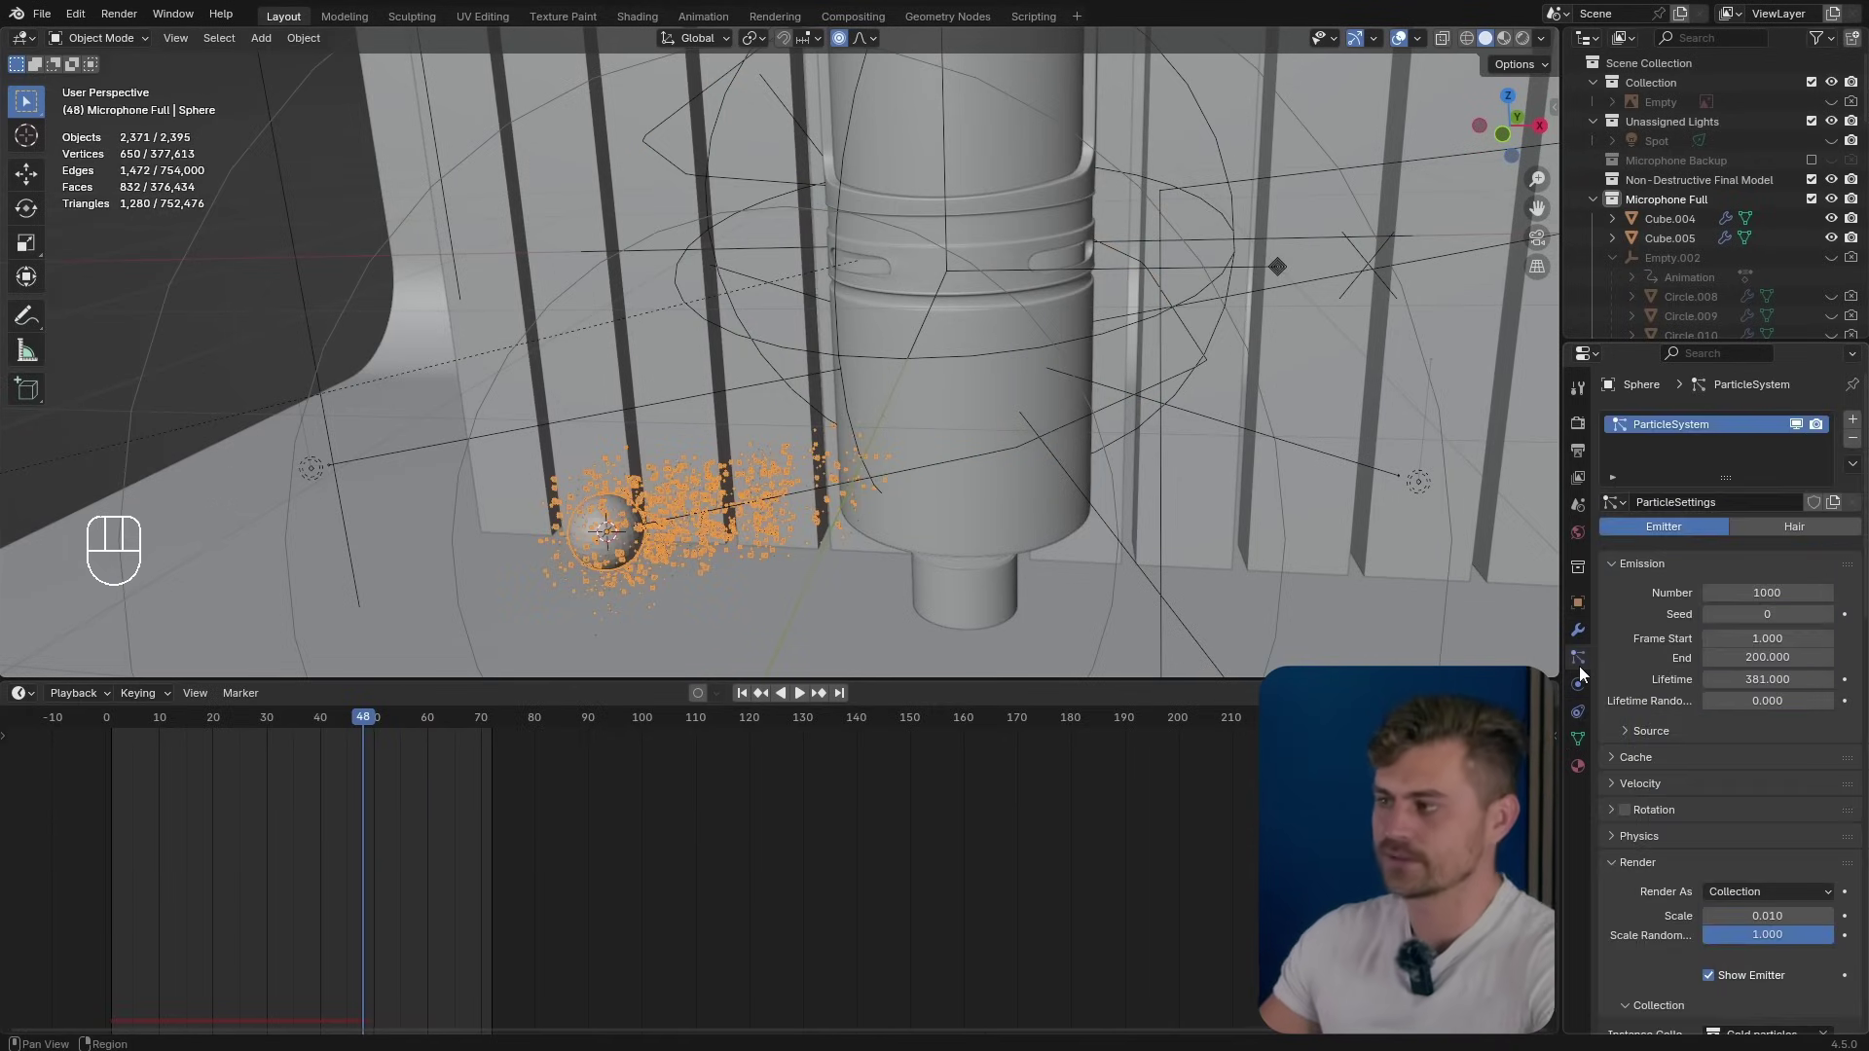
left_click(1020, 448)
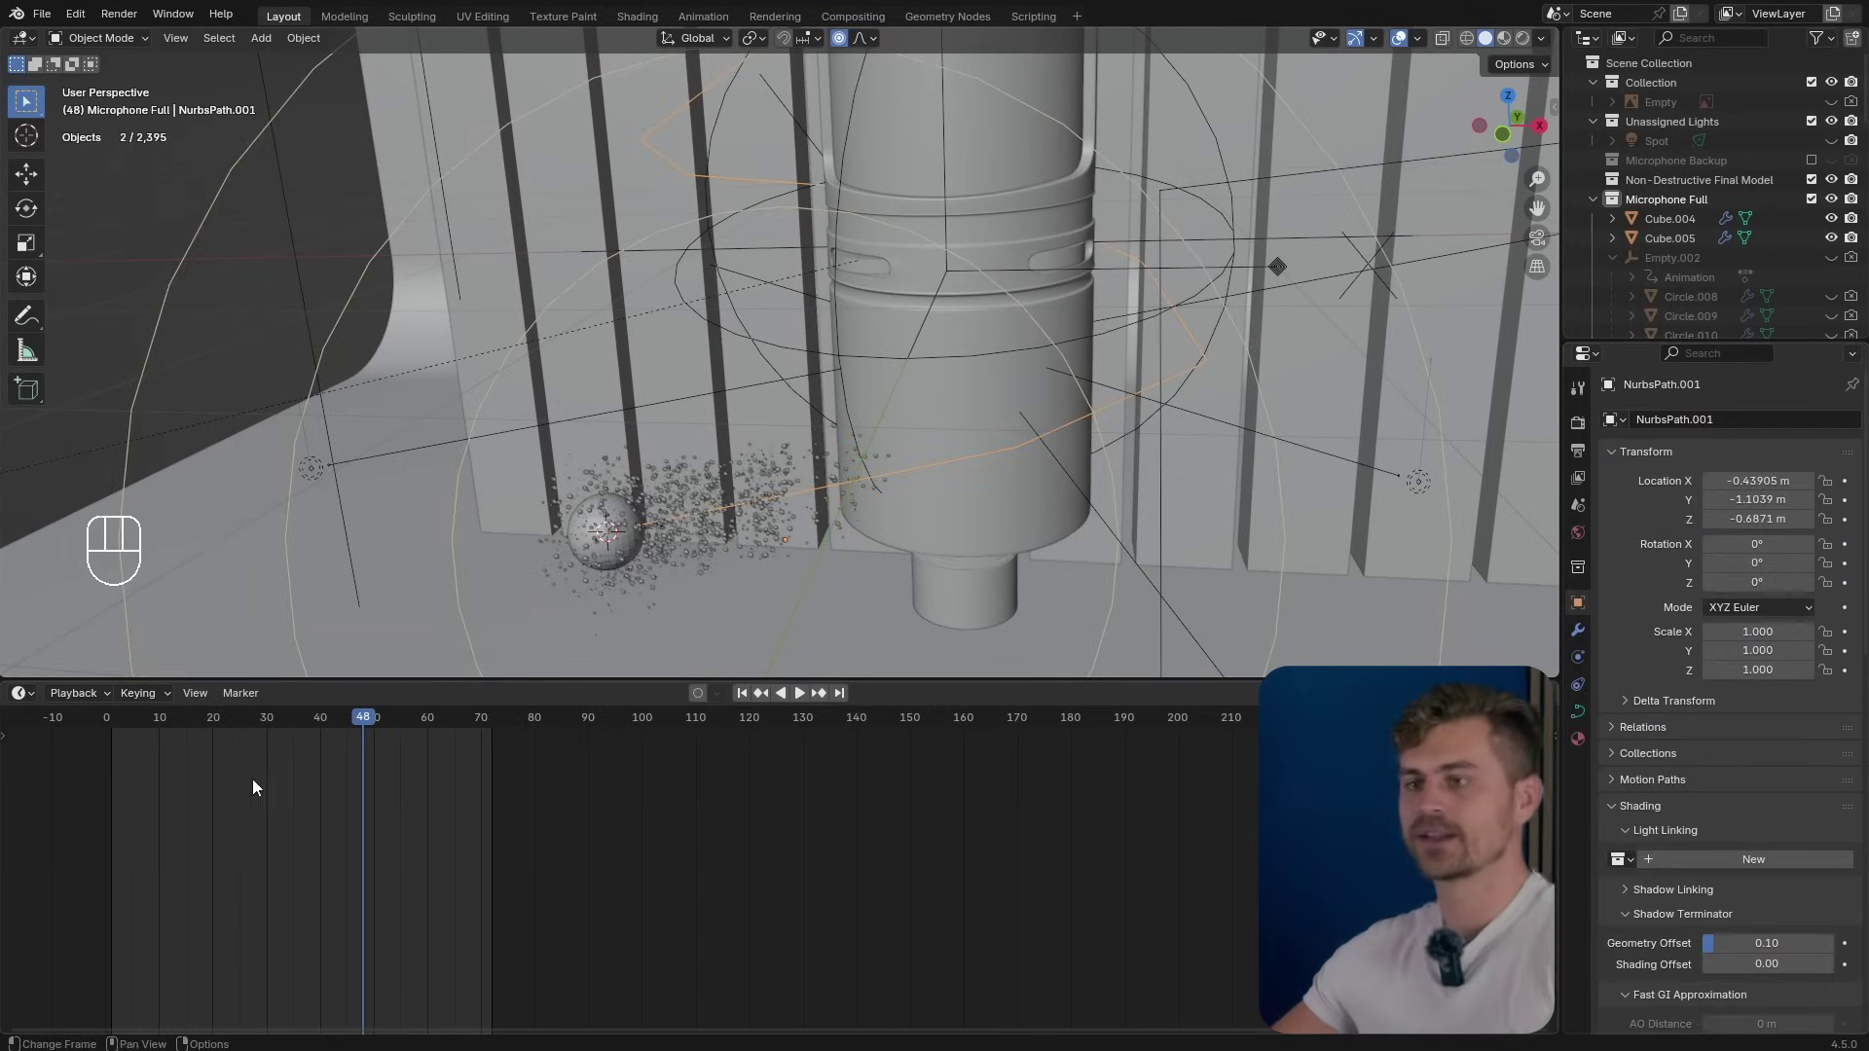
left_click(120, 721)
key("KP_0")
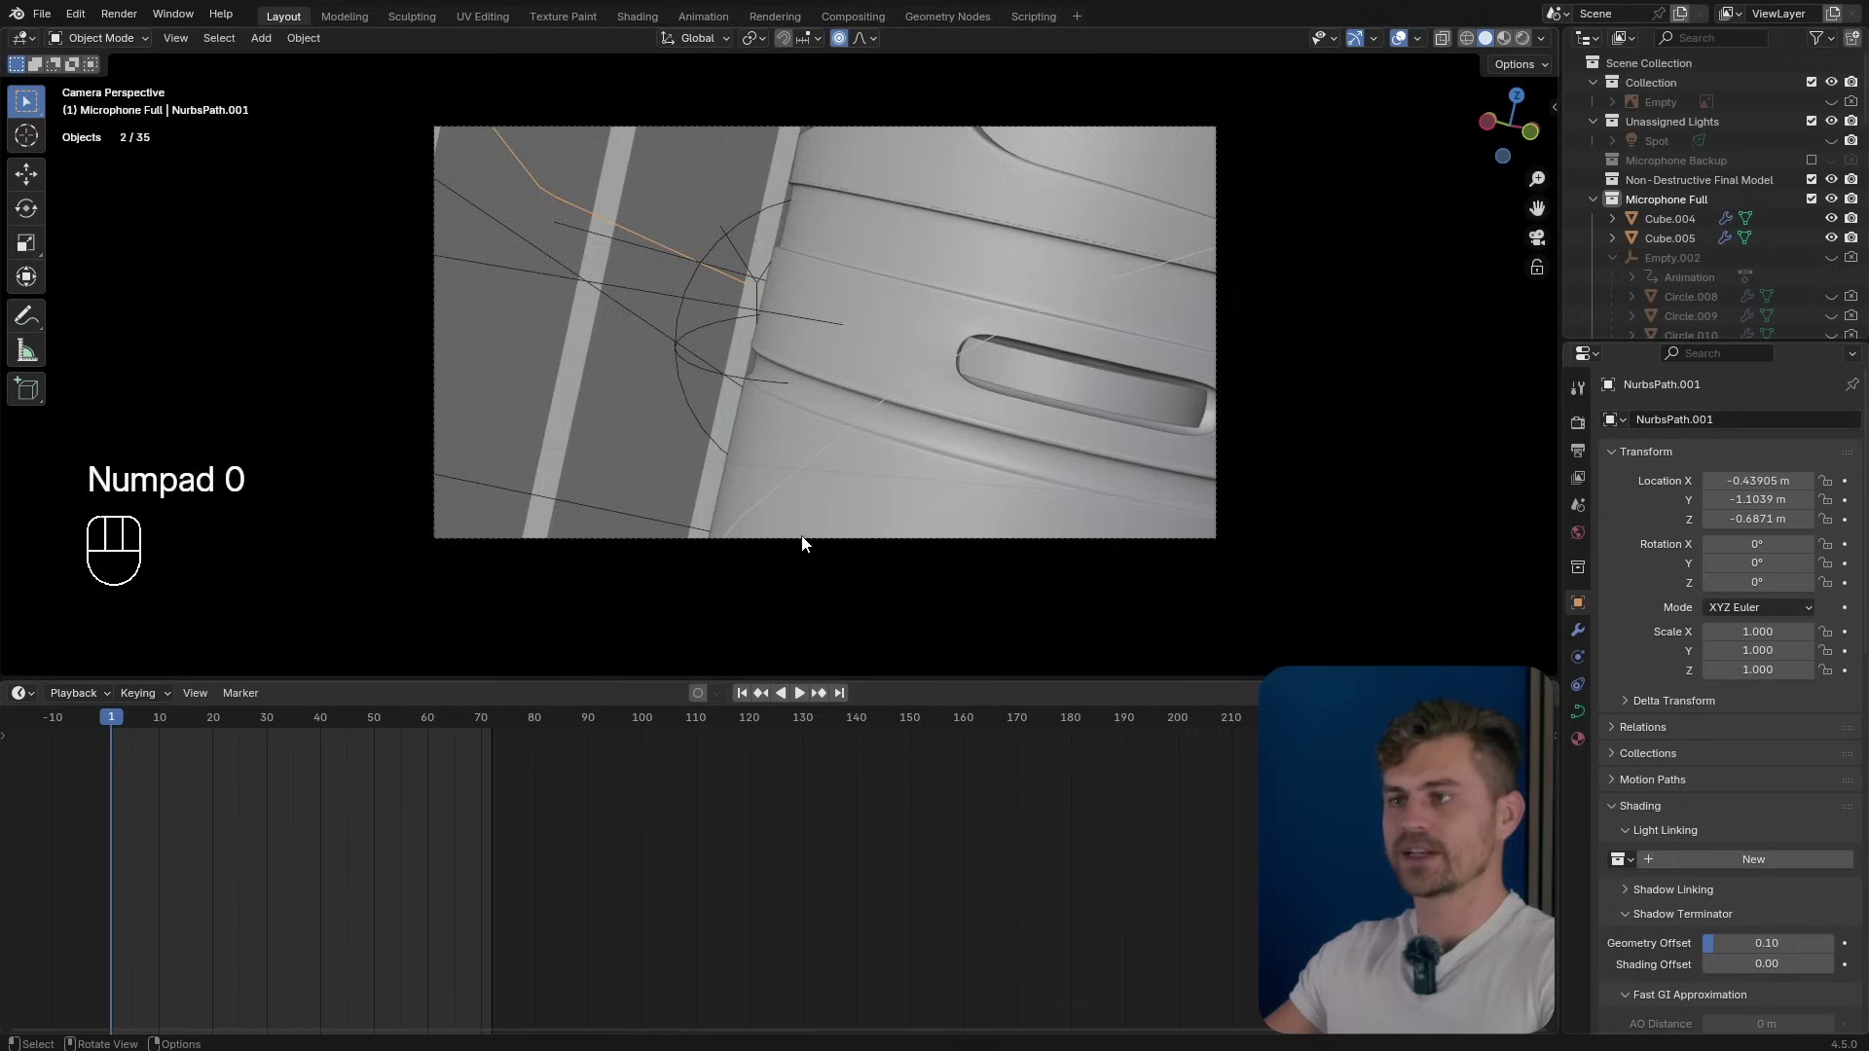
key("shift+space")
key("shift+space")
key("shift+space")
key("shift+space")
key("shift+space")
key("shift+space")
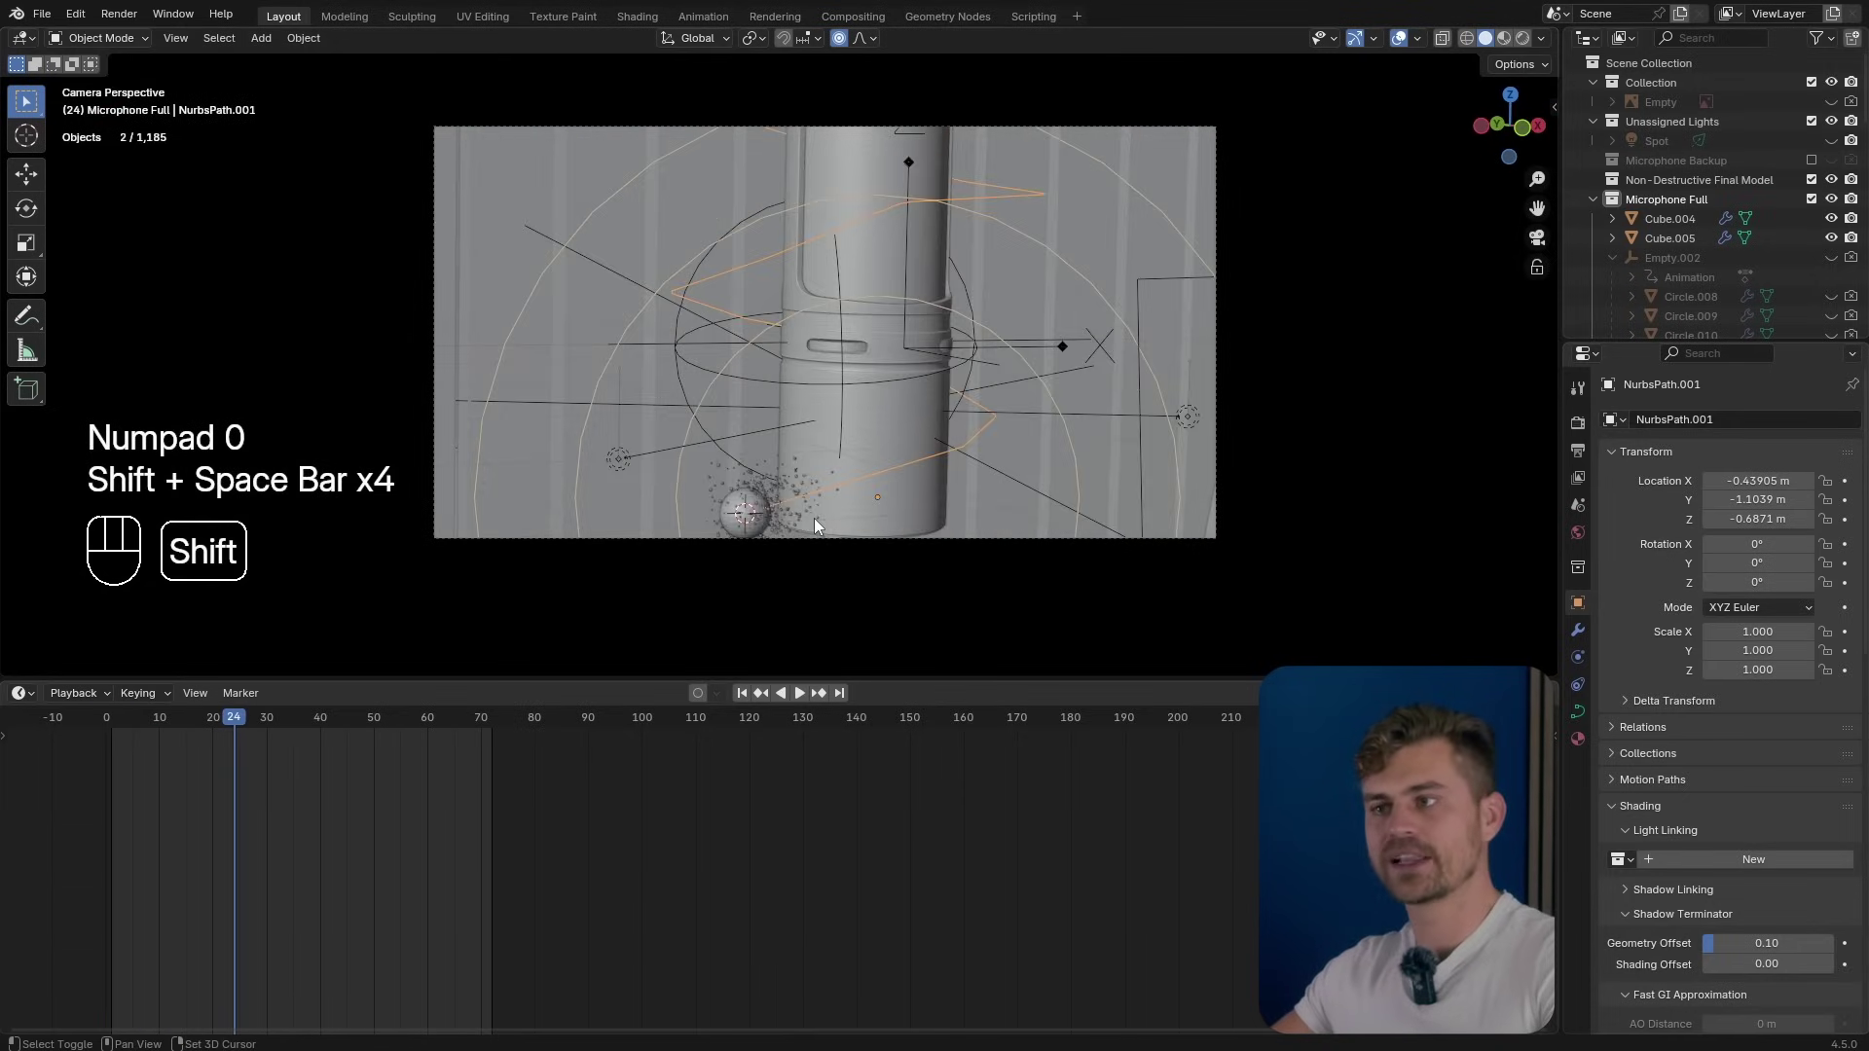
key("shift+space")
key("shift+space")
scroll(774, 494, "up", 3)
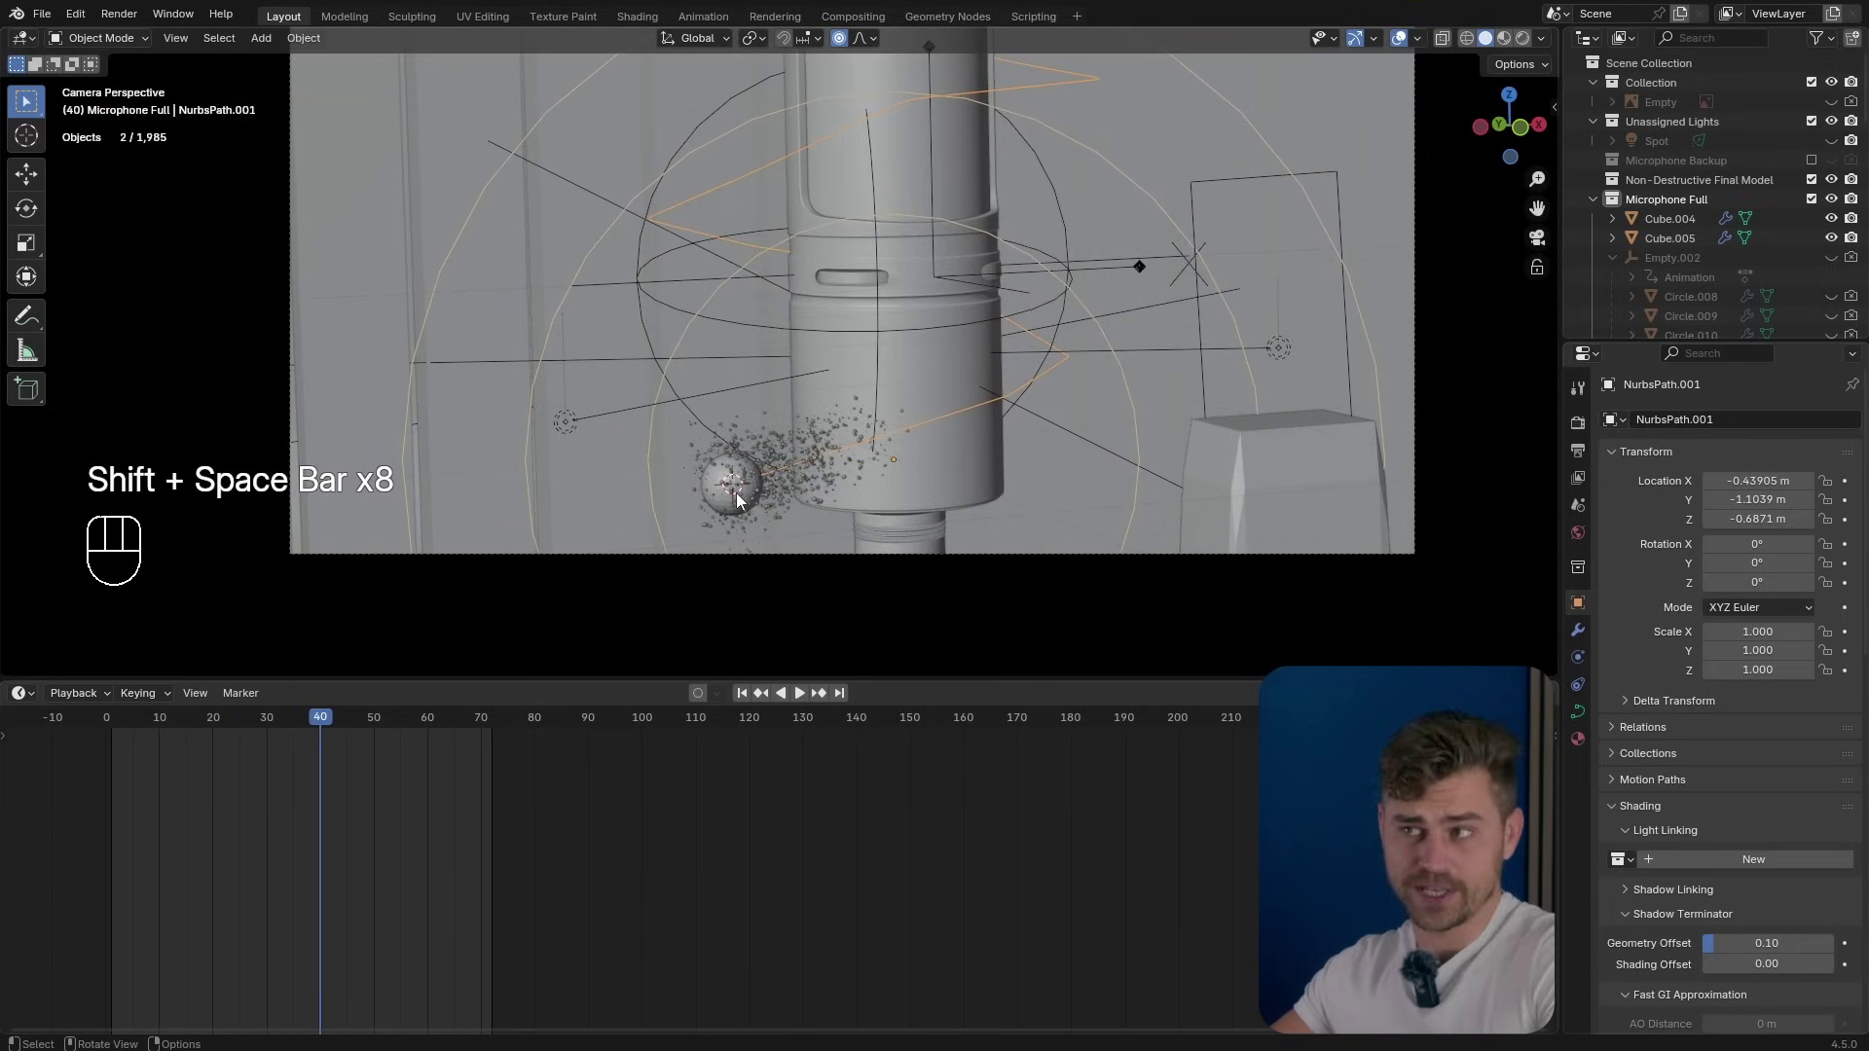
Move the spiral path's lowest control point about 0.7 m outward, beyond the emitter sphere and away from the microphone.
key("Tab")
key("Tab")
key("e")
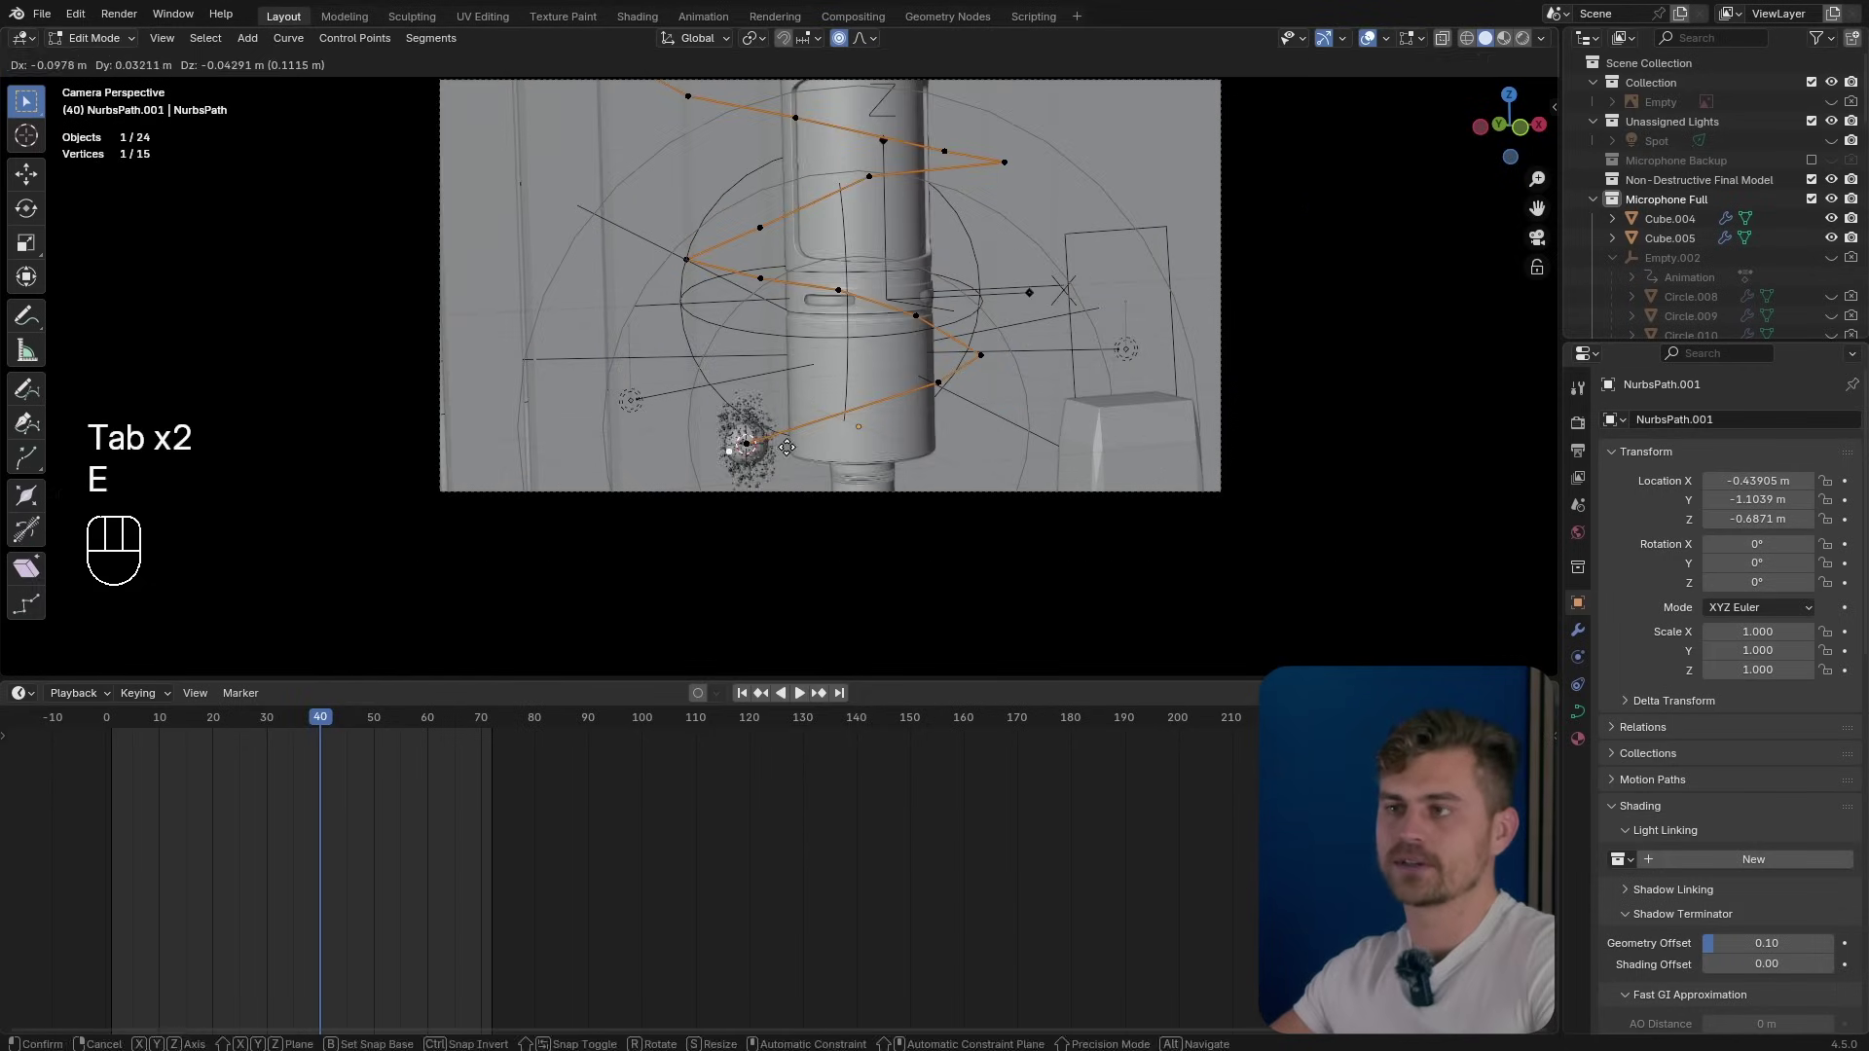
key("ctrl+z")
key("g")
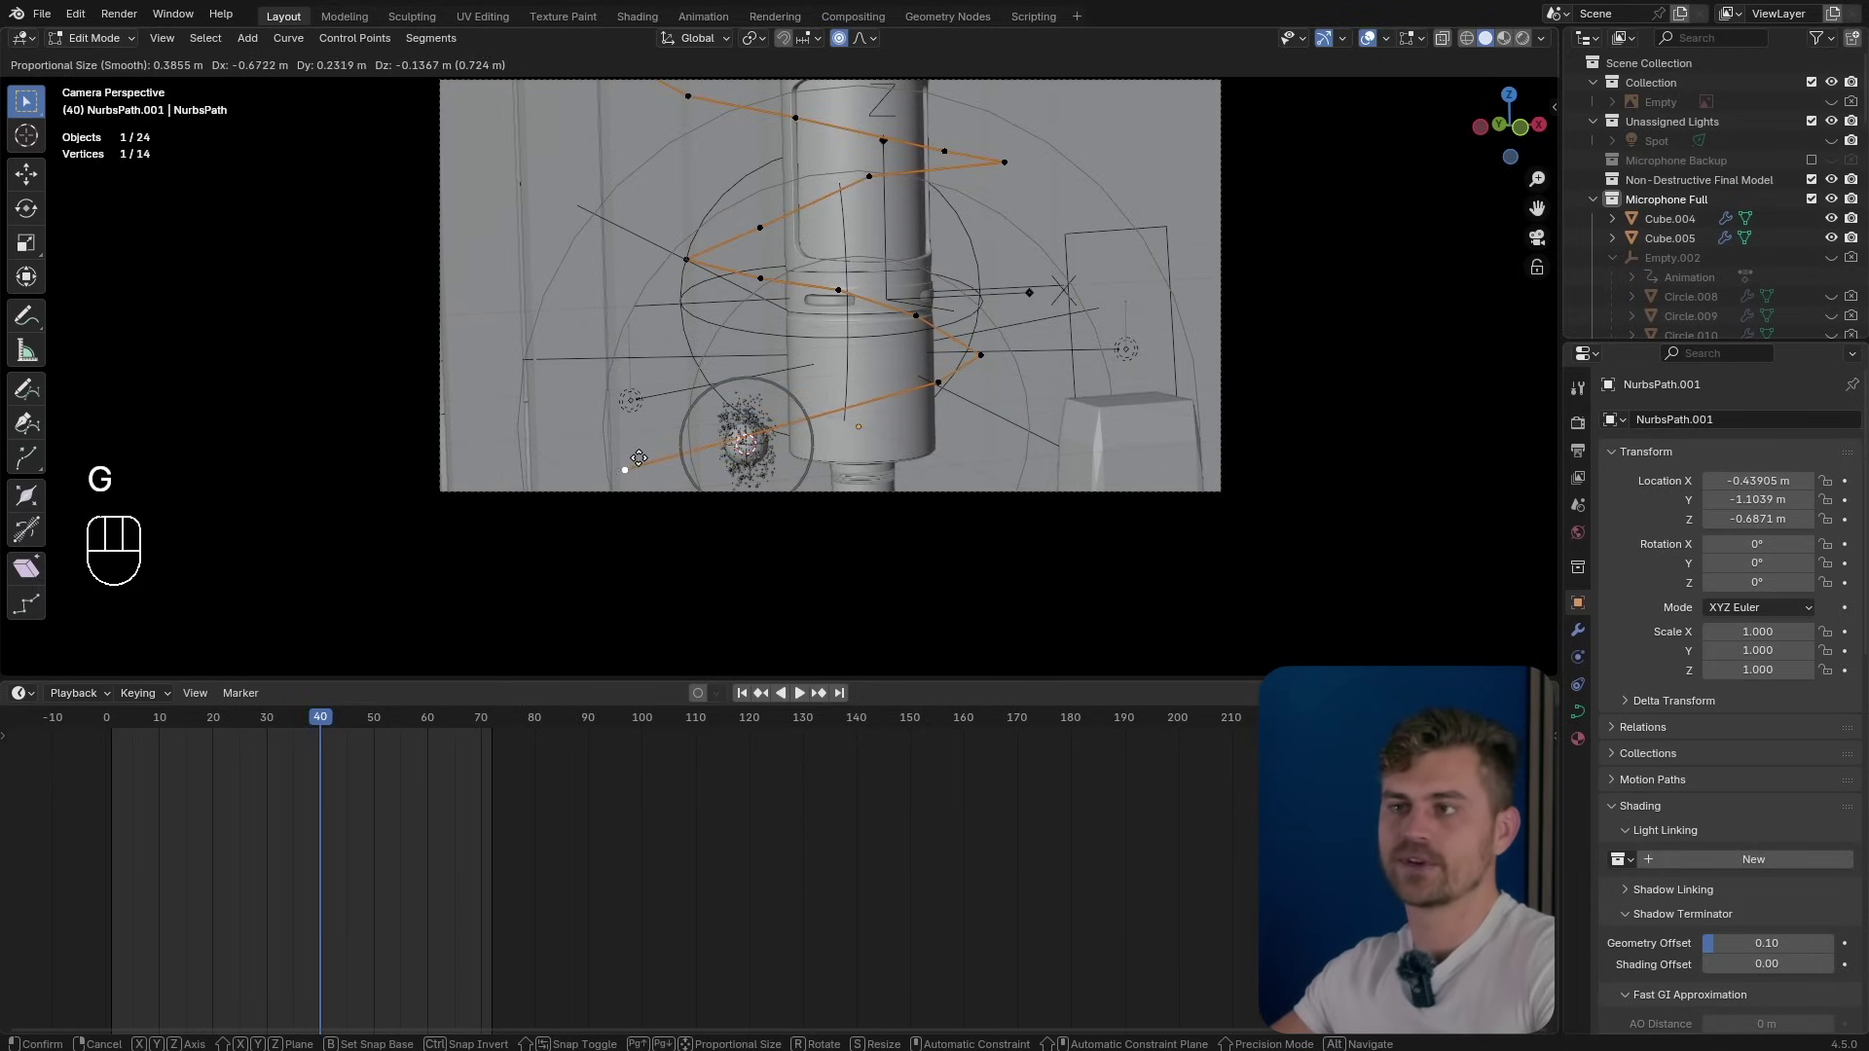
key("Tab")
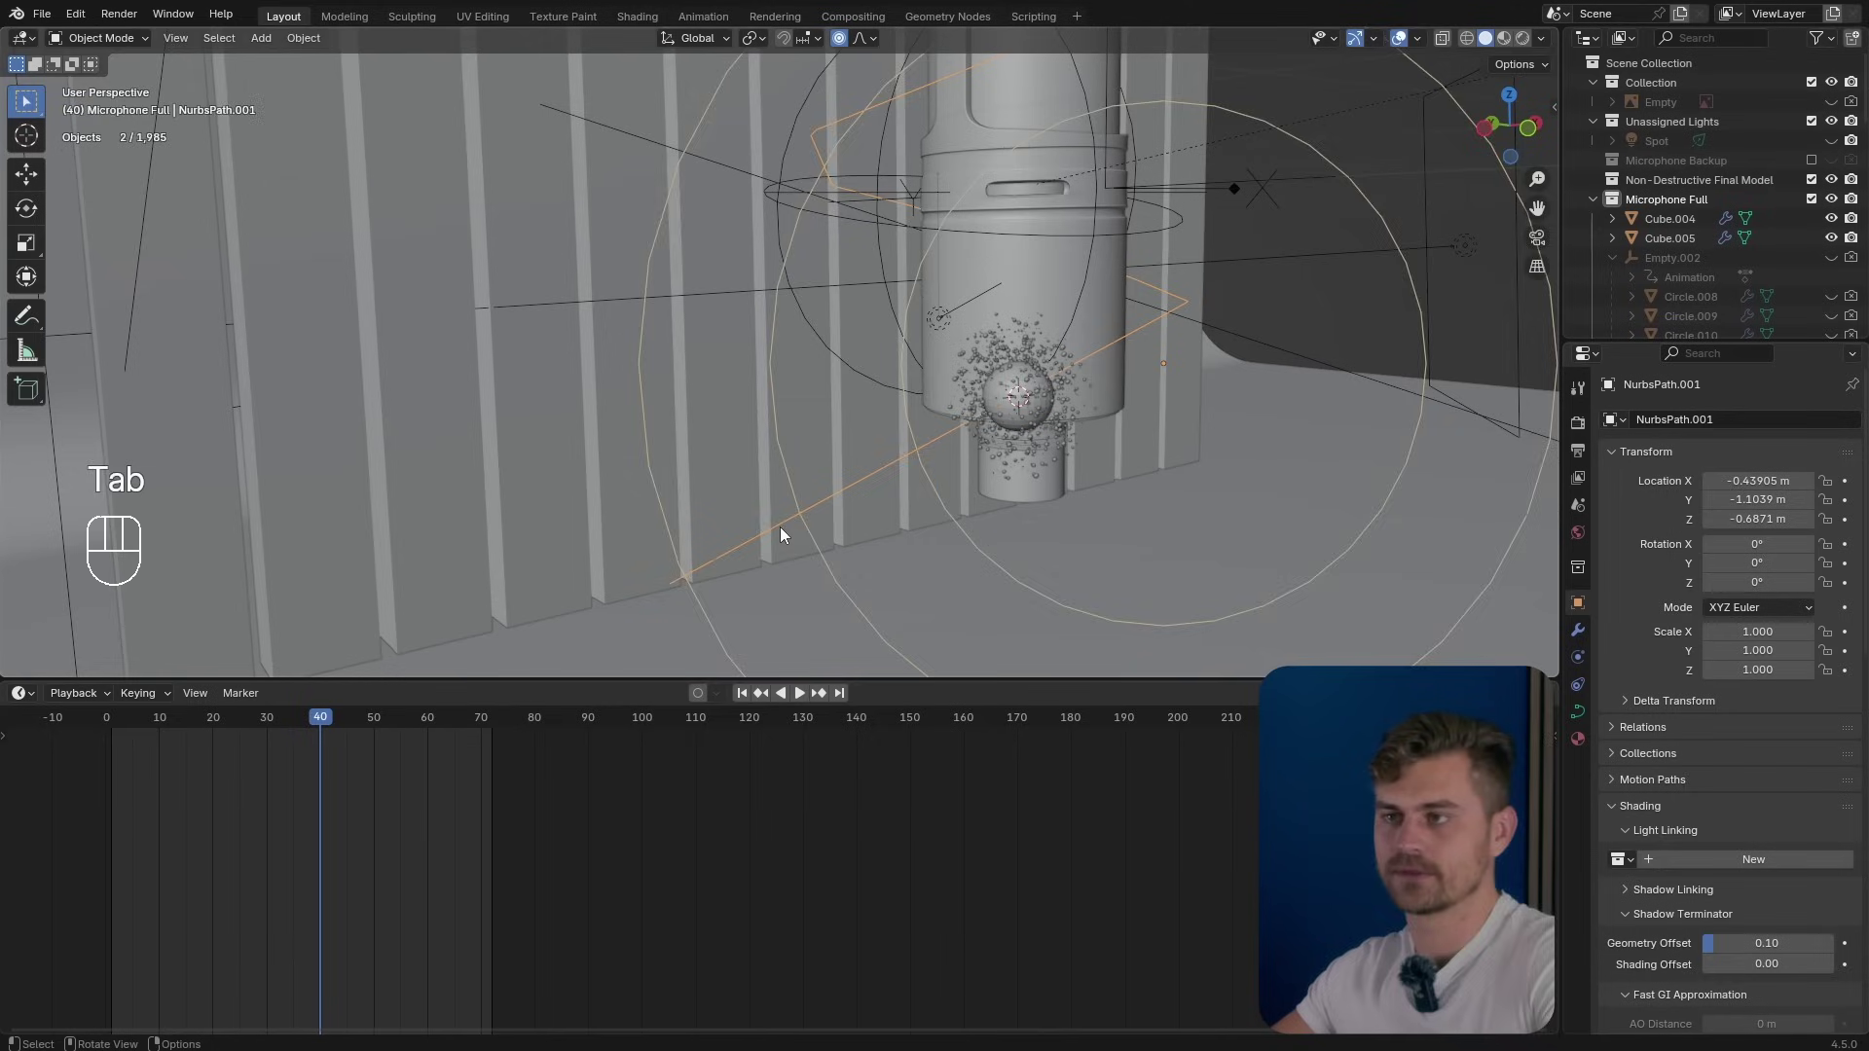
Snap the 3D cursor to the path's lowest control point and move the emitter sphere to the cursor.
key("Tab")
key("1")
key("shift+s")
left_click(770, 672)
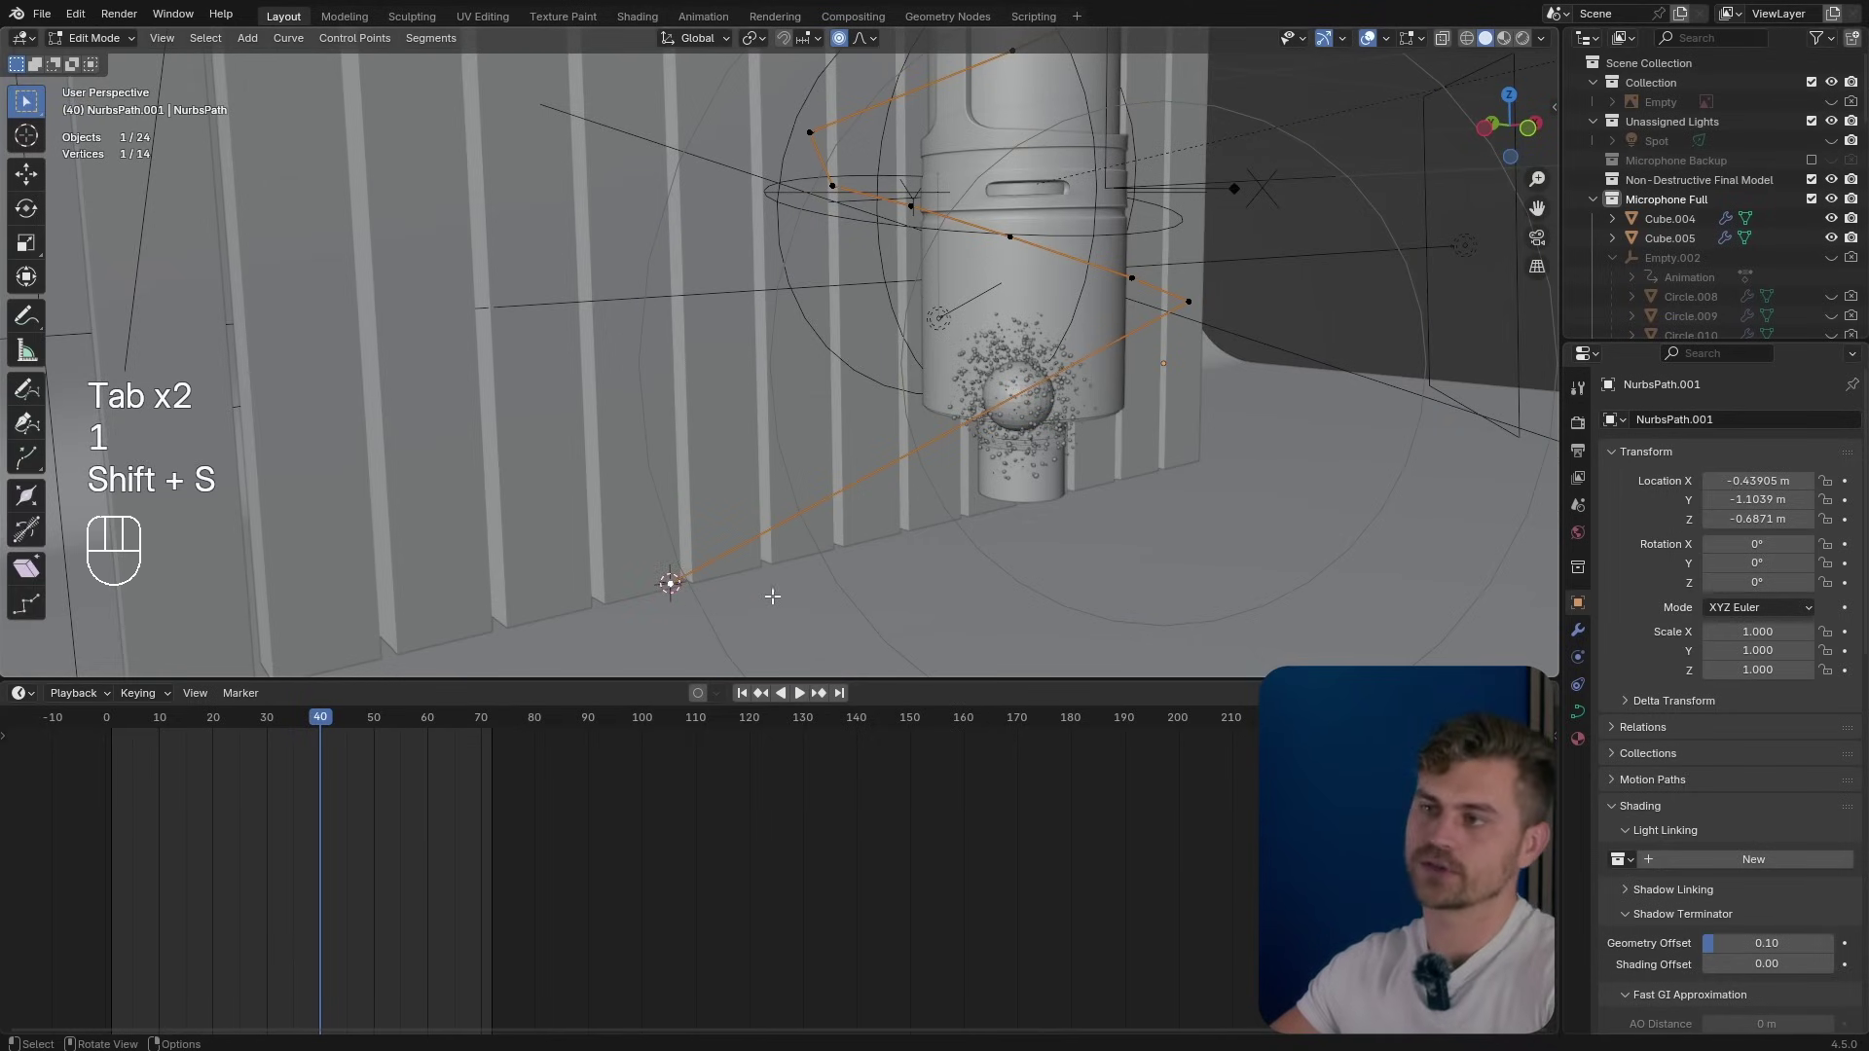
key("Tab")
left_click(1008, 388)
key("shift+s")
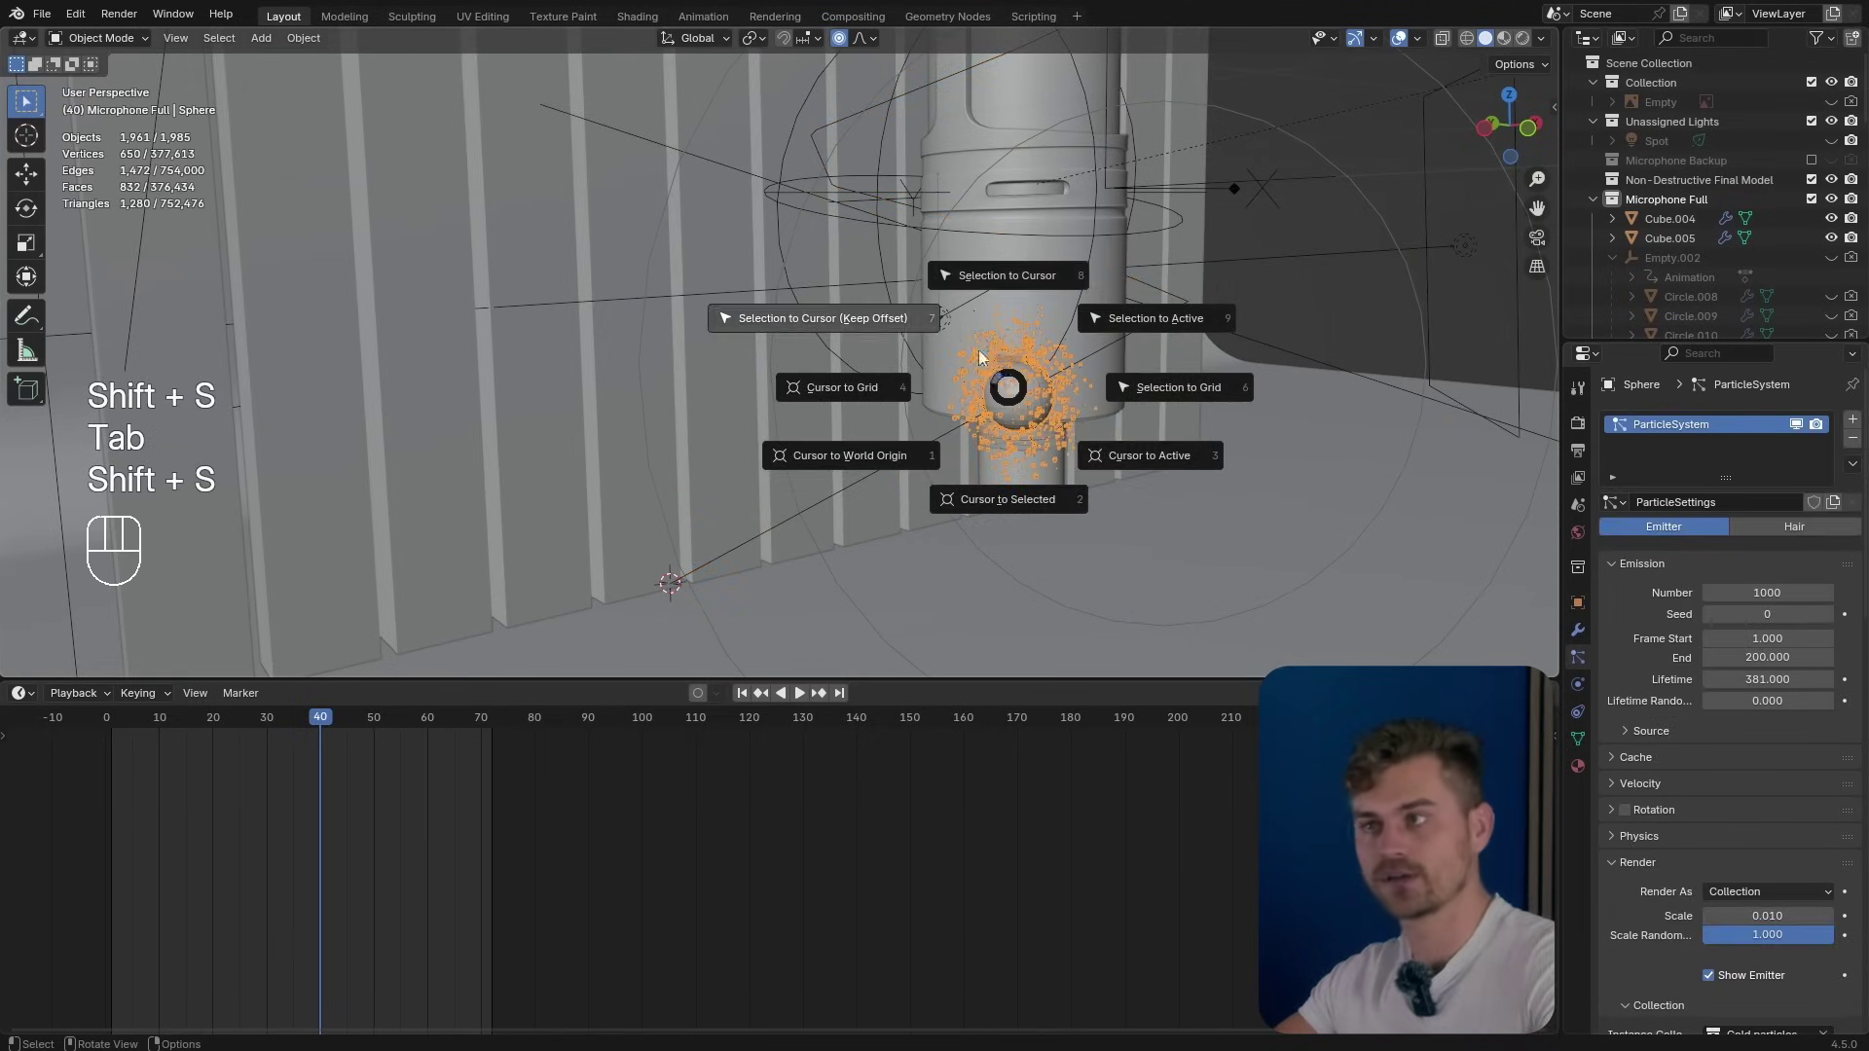
left_click(998, 277)
Play and scrub the animation through the camera to check the particle stream from the relocated emitter.
key("shift+space")
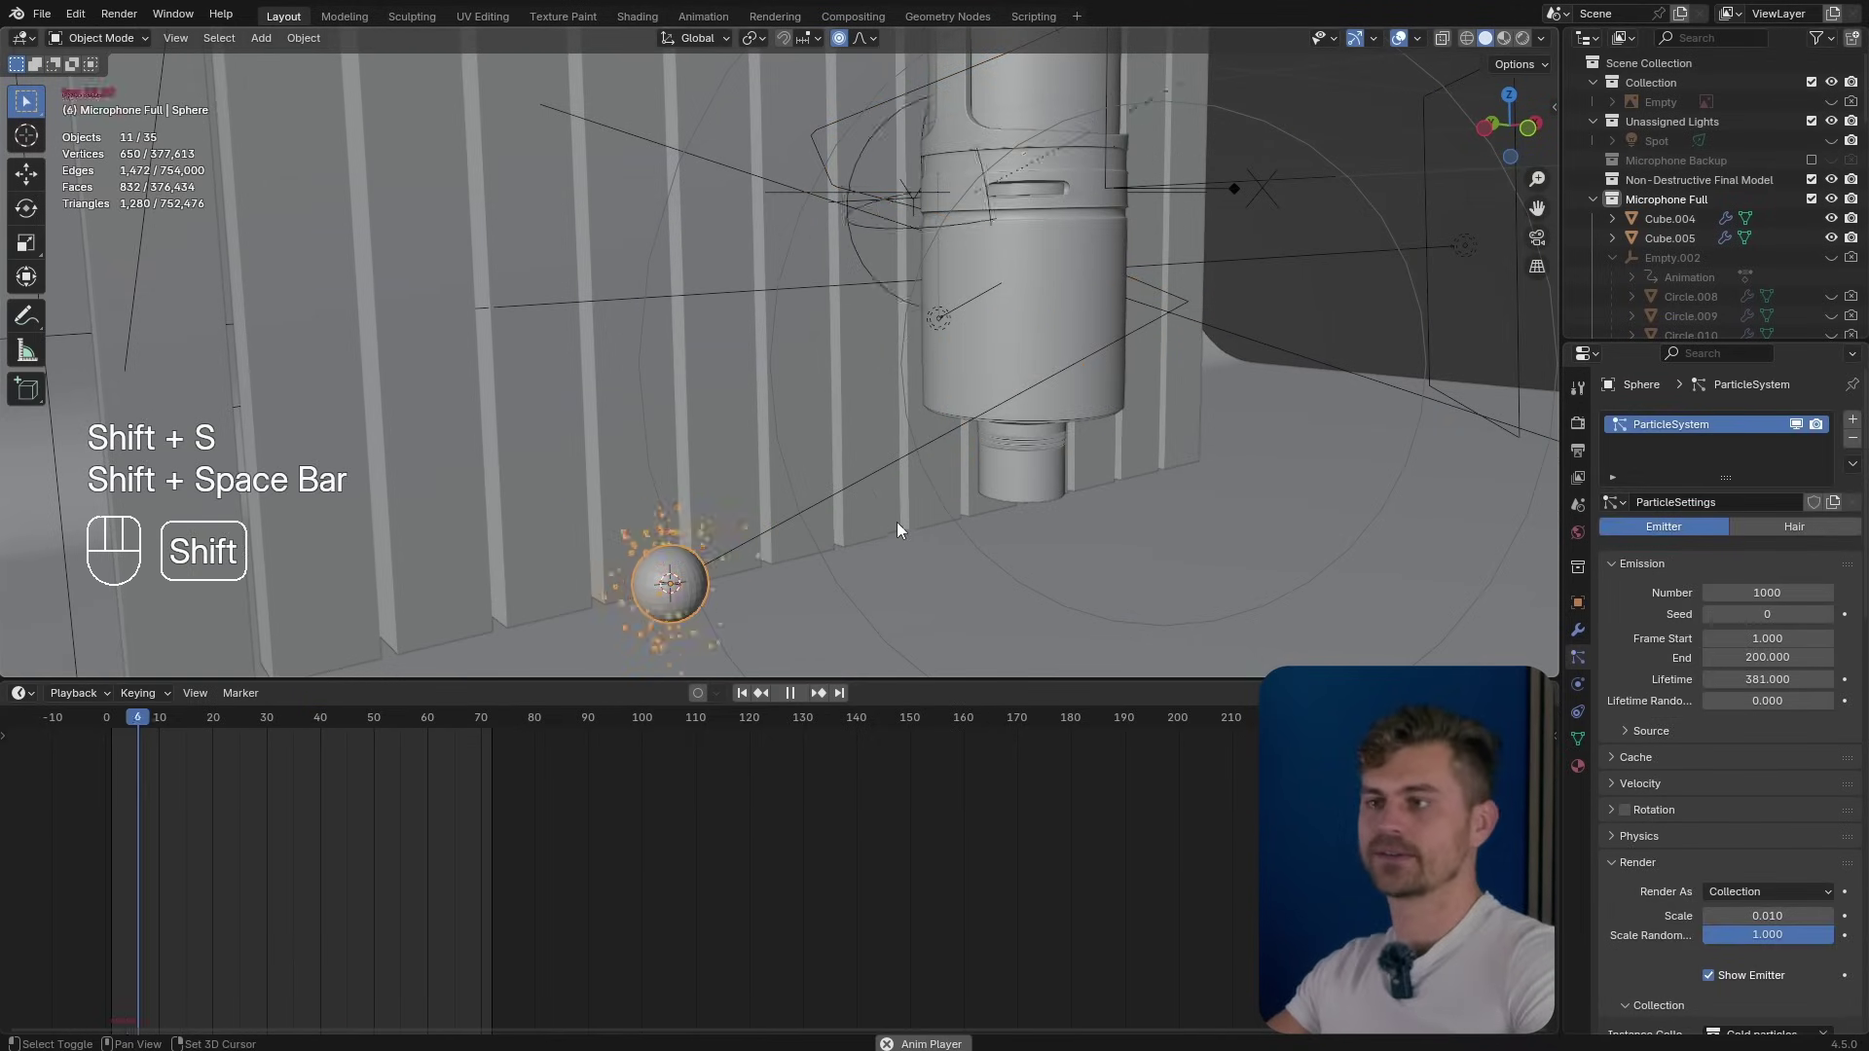
key("shift+space")
key("KP_0")
key("shift+space")
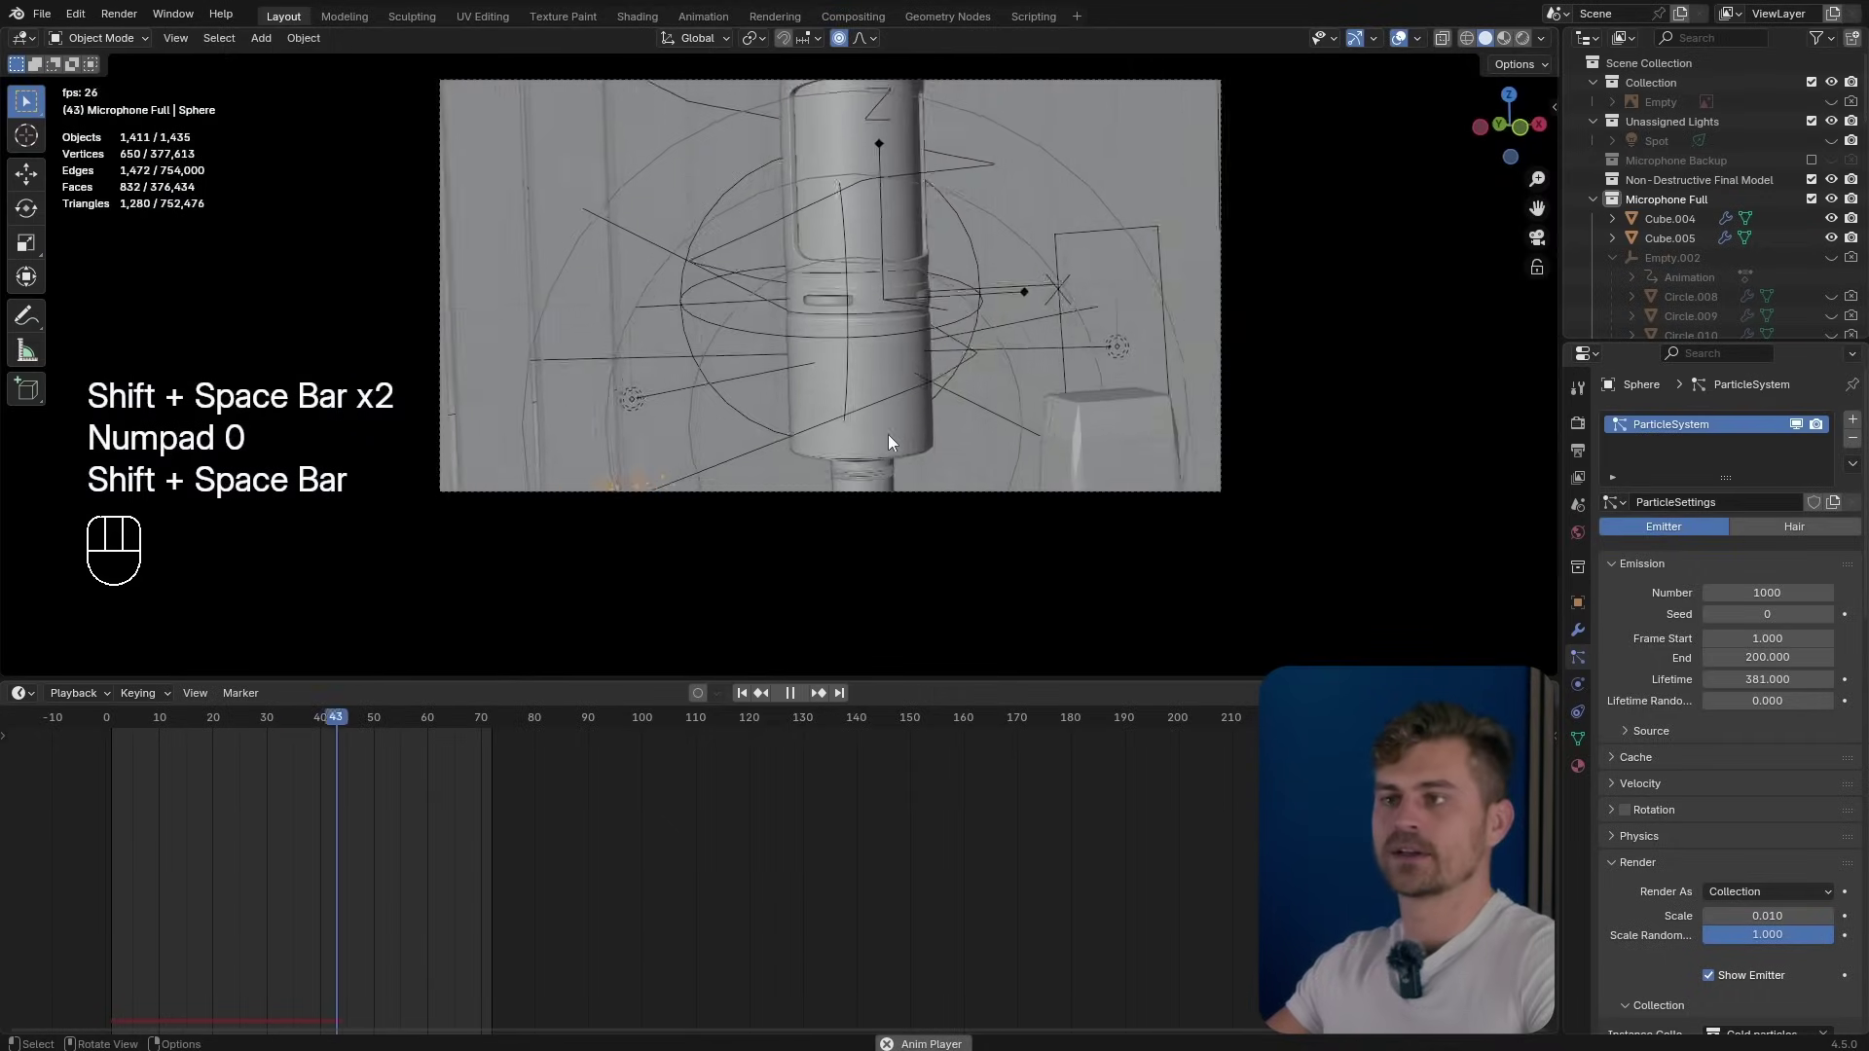
key("shift+space")
key("shift+space")
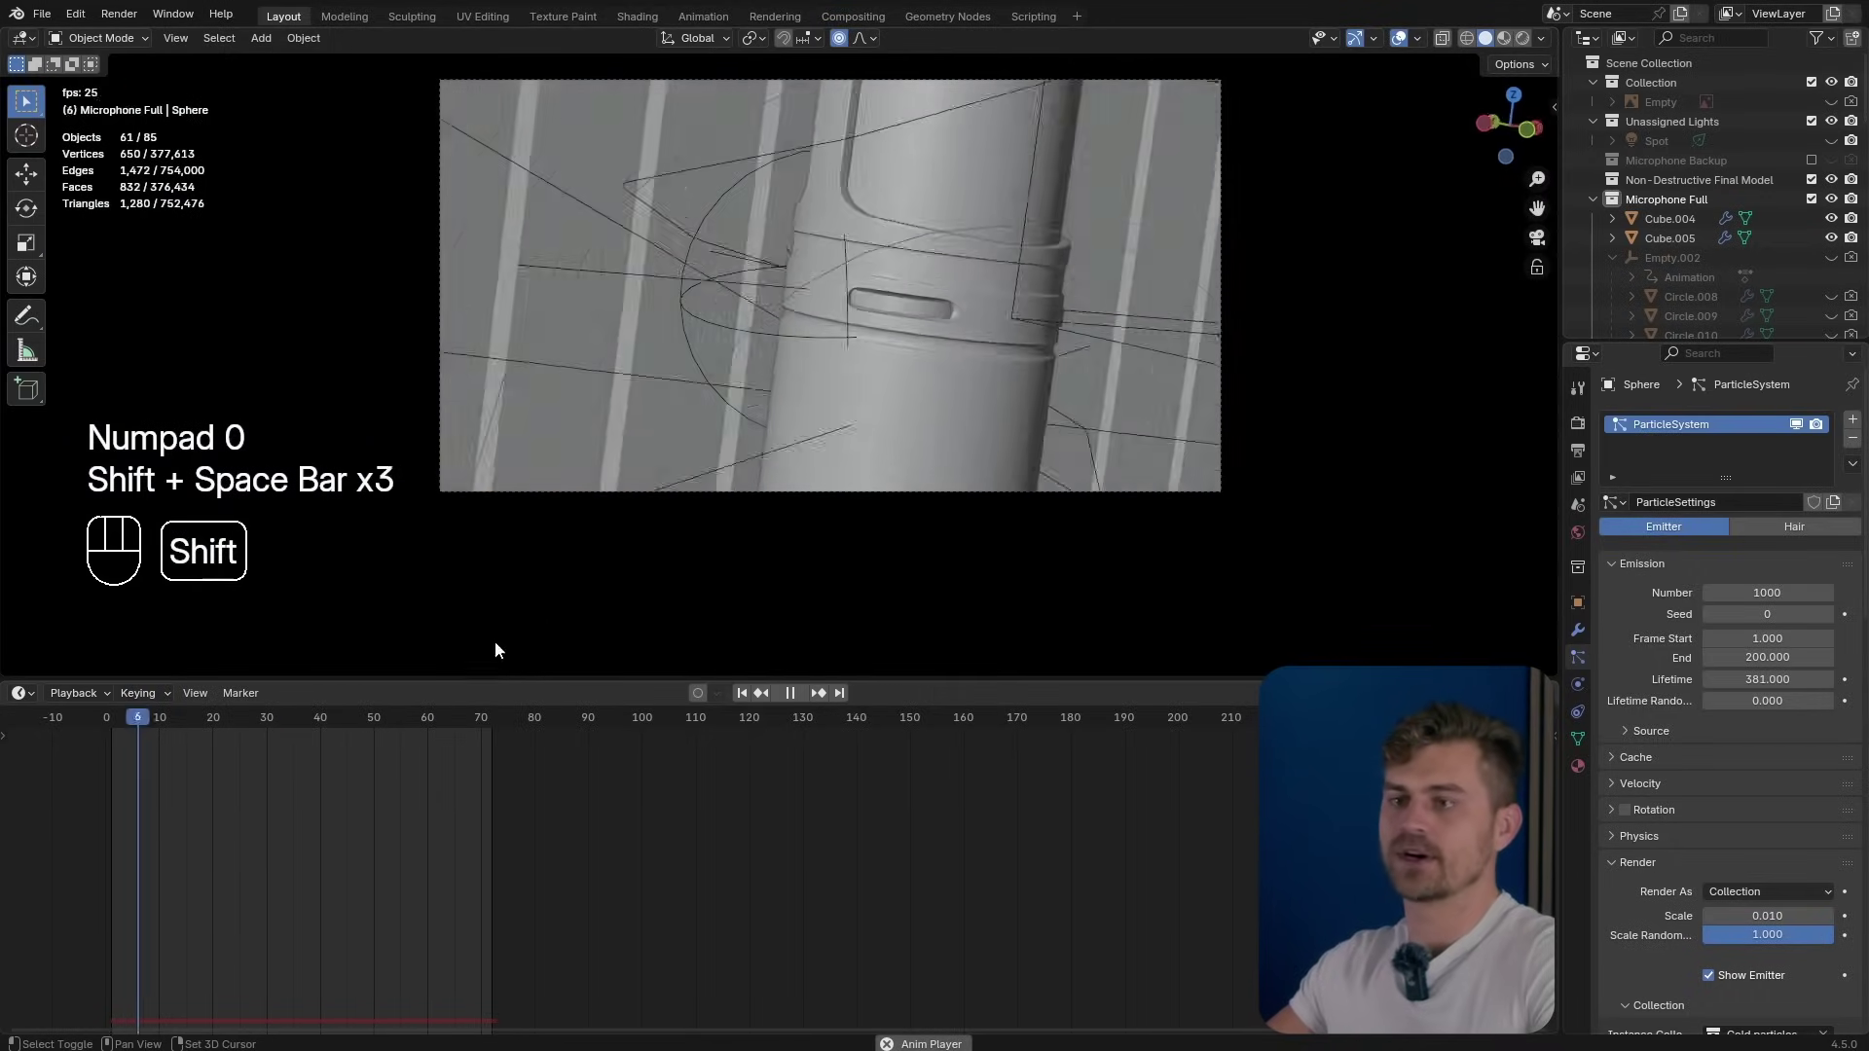
left_click_drag(219, 722, 324, 727)
key("shift+space")
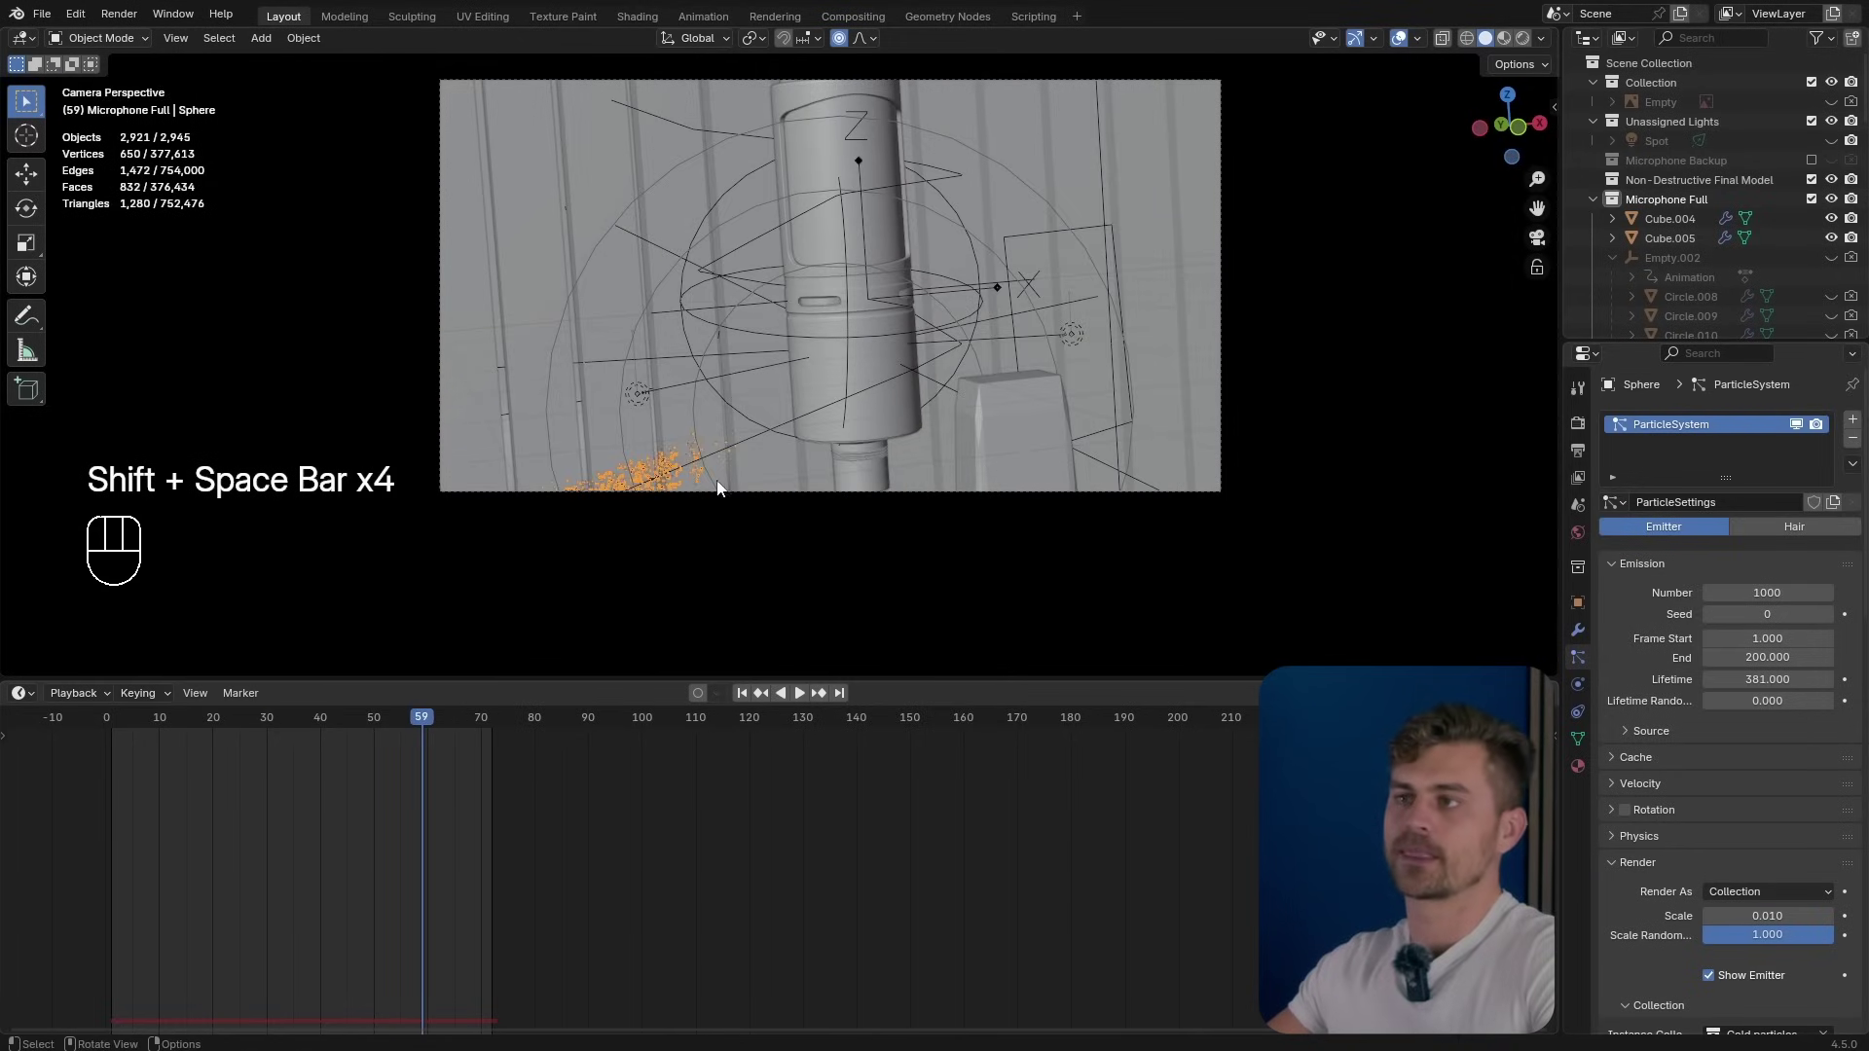
Save the file and play the animation on to frame 69 to inspect the particles along the path.
key("ctrl+s")
key("shift+space")
key("shift+space")
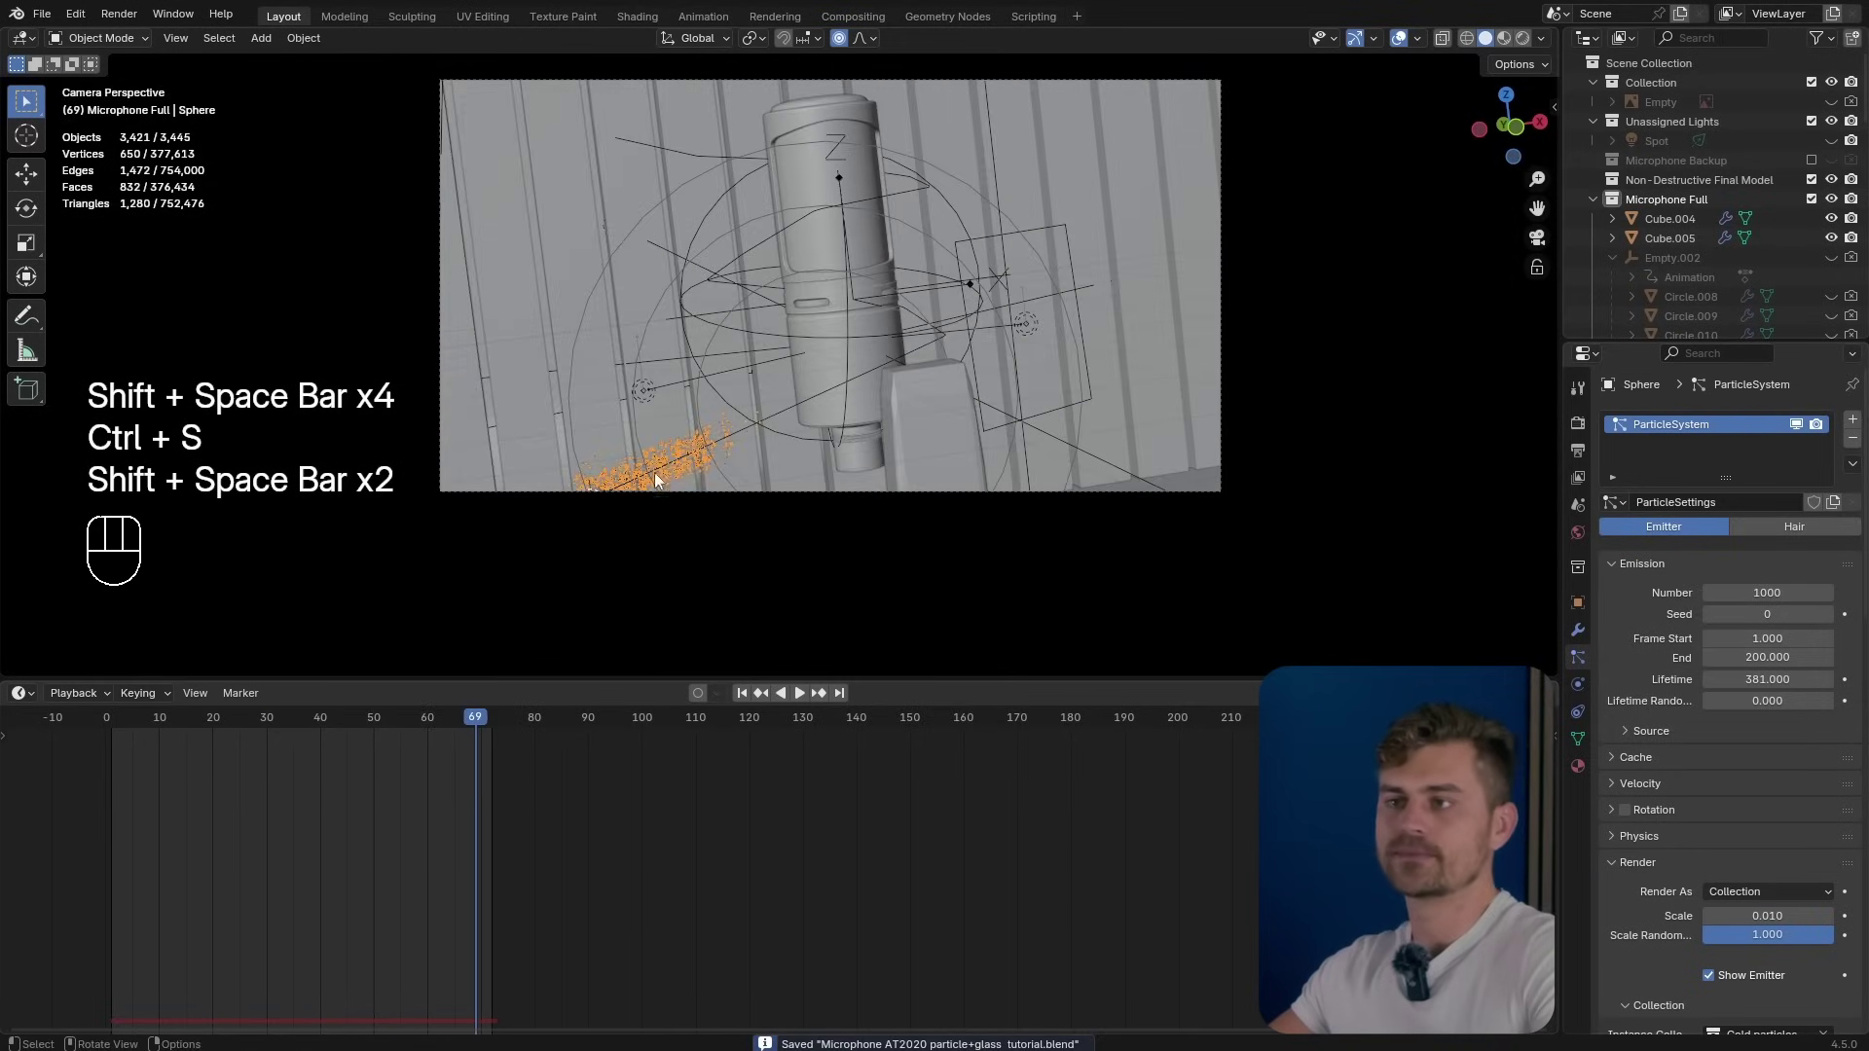
scroll(654, 471, "up", 5)
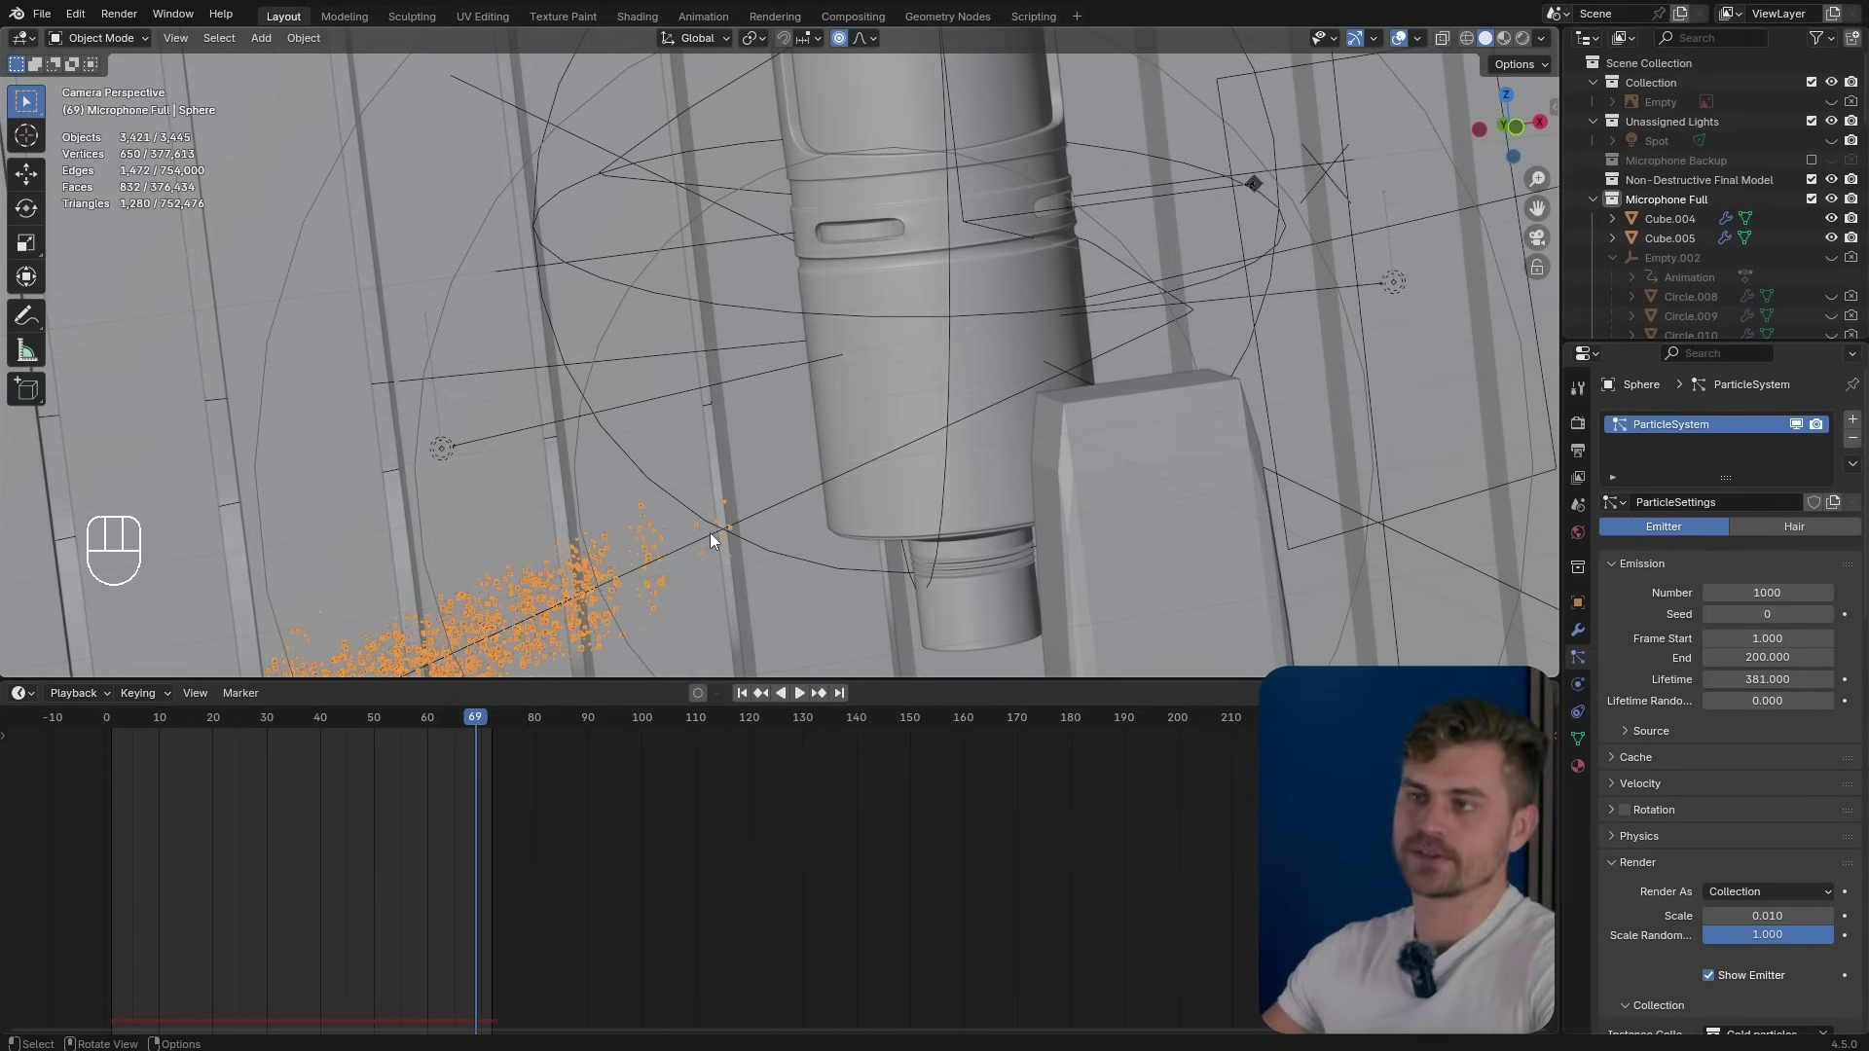
Set the spiral path's force field strength to -63 and keyframe it at frame 1.
left_click(577, 417)
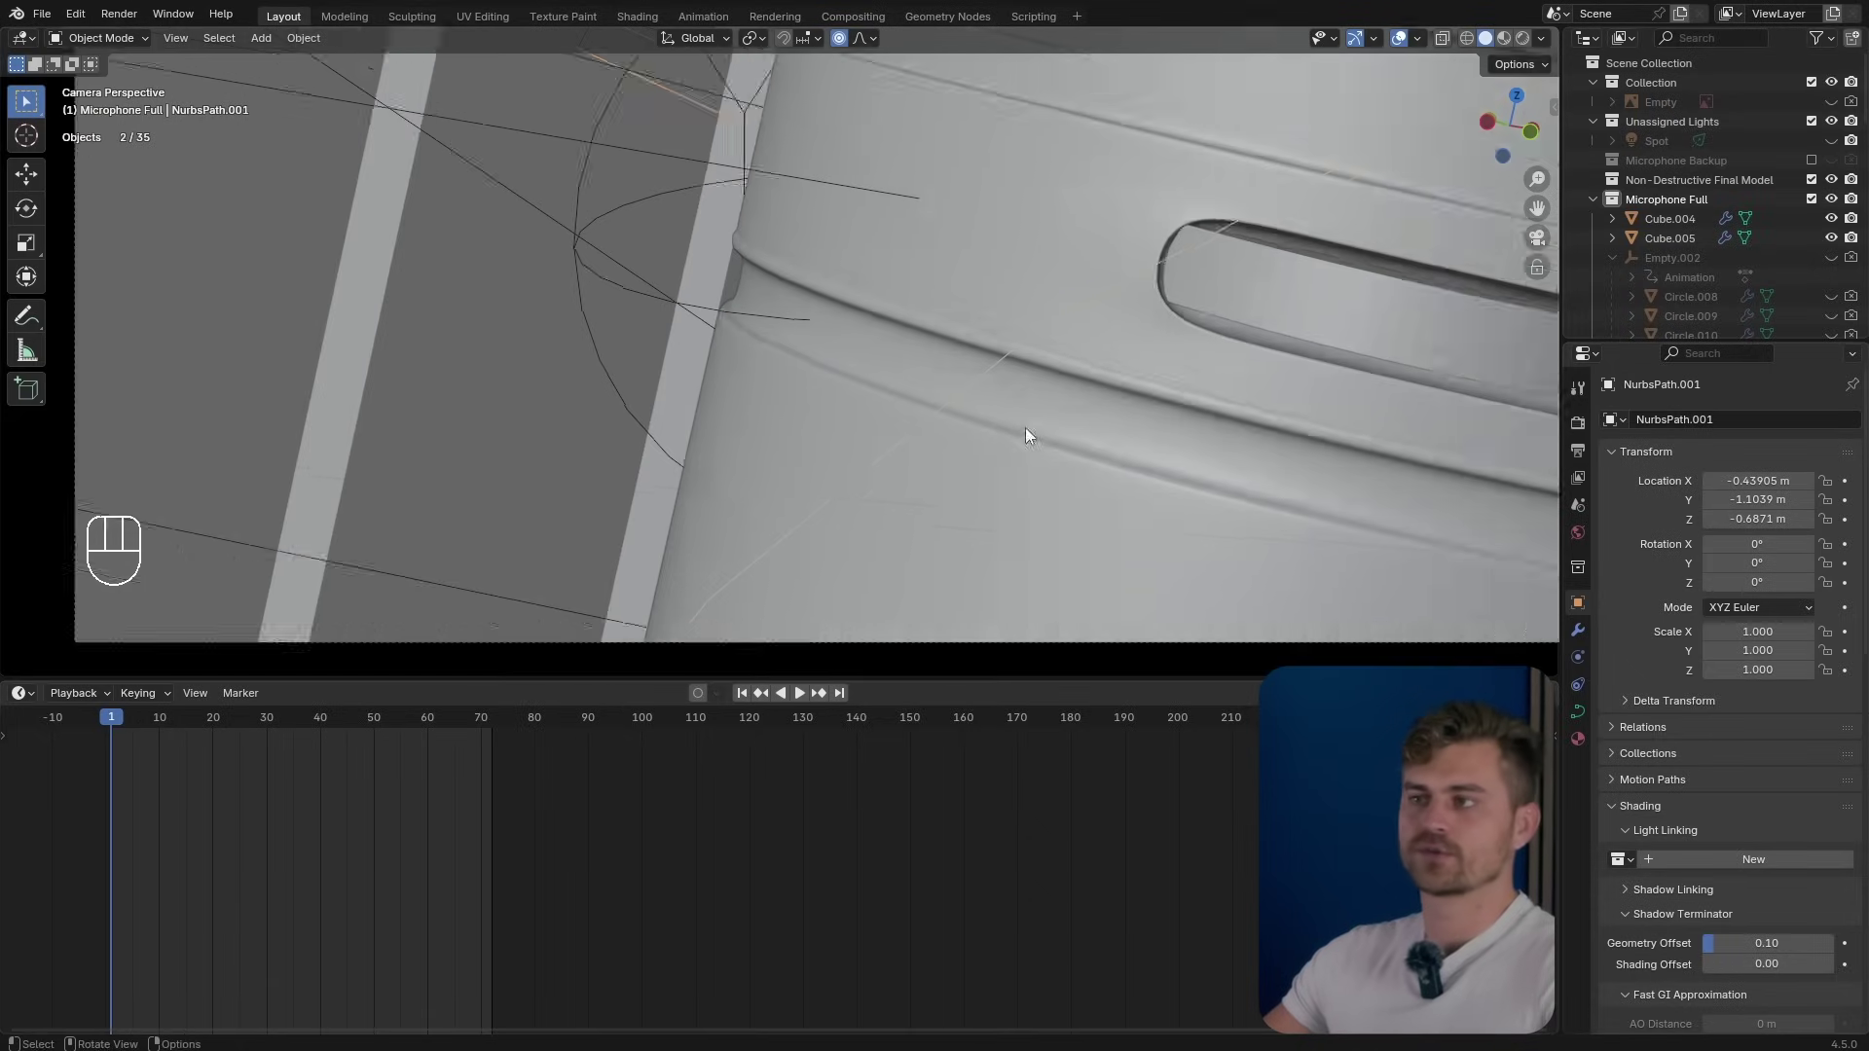
scroll(1025, 428, "down", 5)
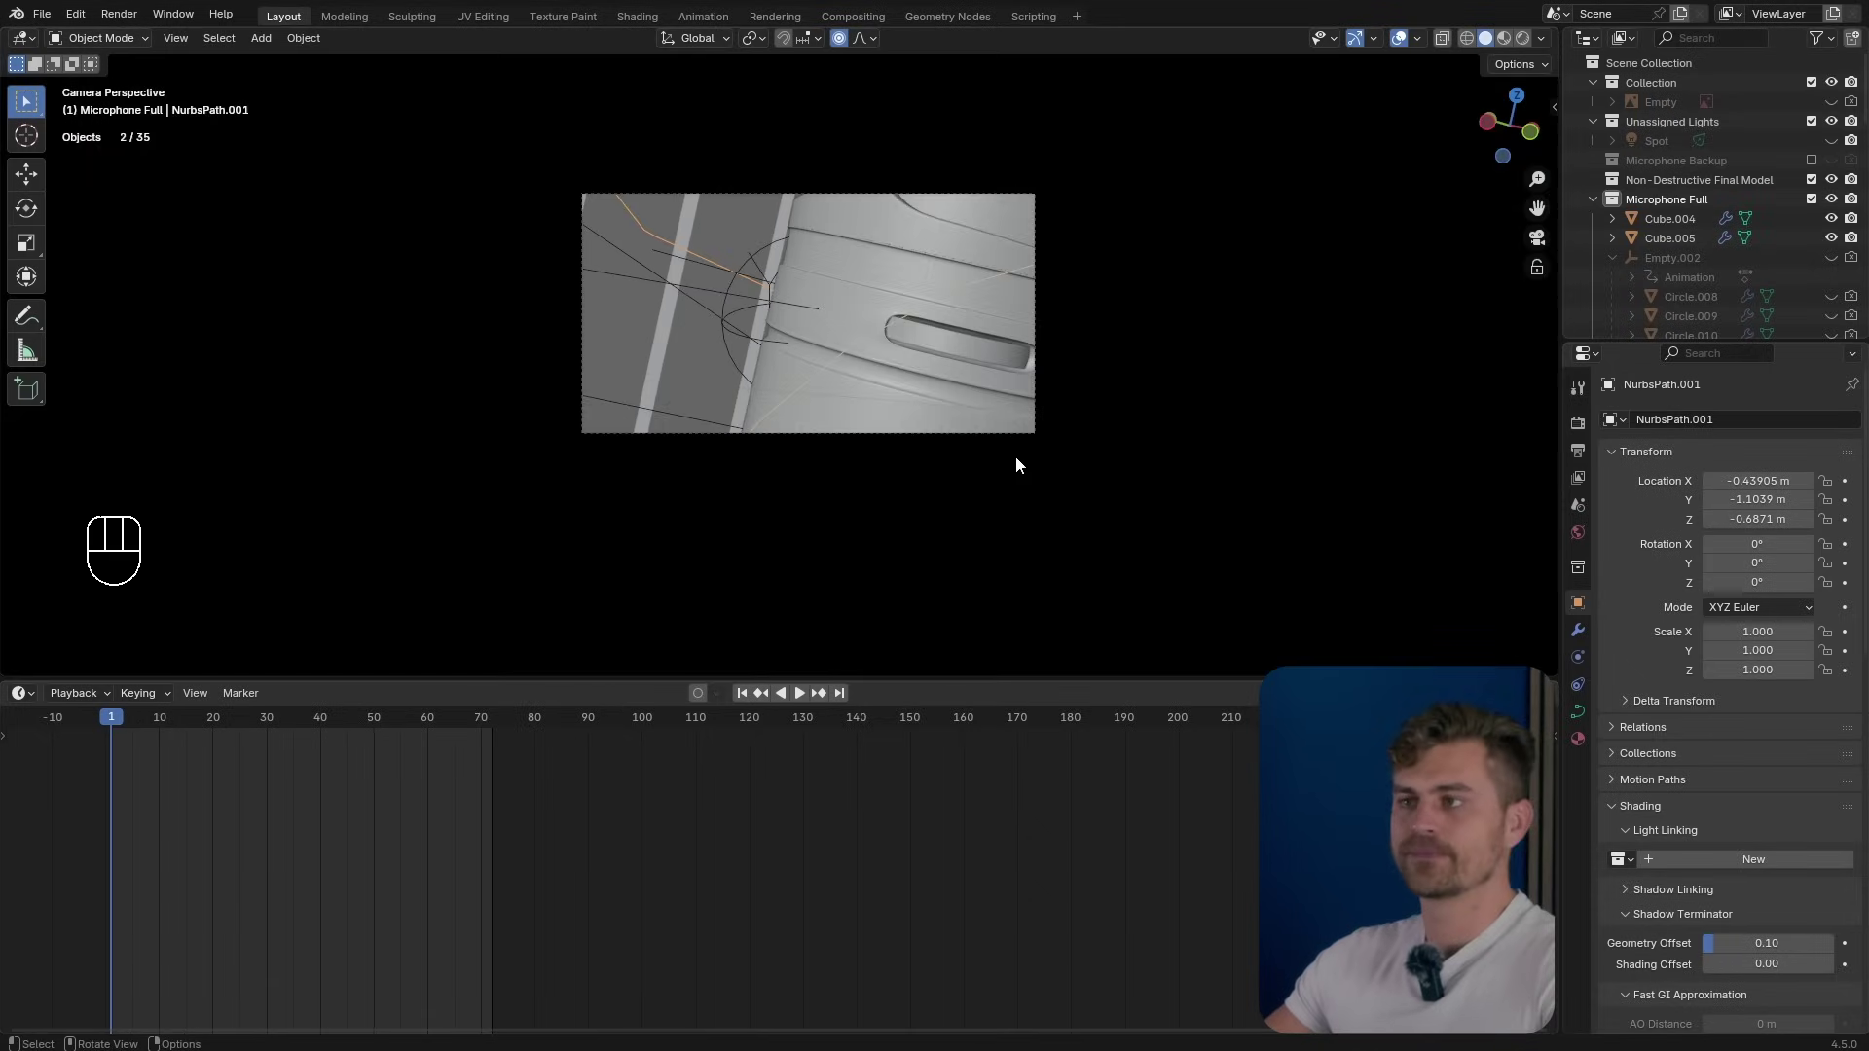
scroll(1017, 465, "up", 4)
left_click(1578, 658)
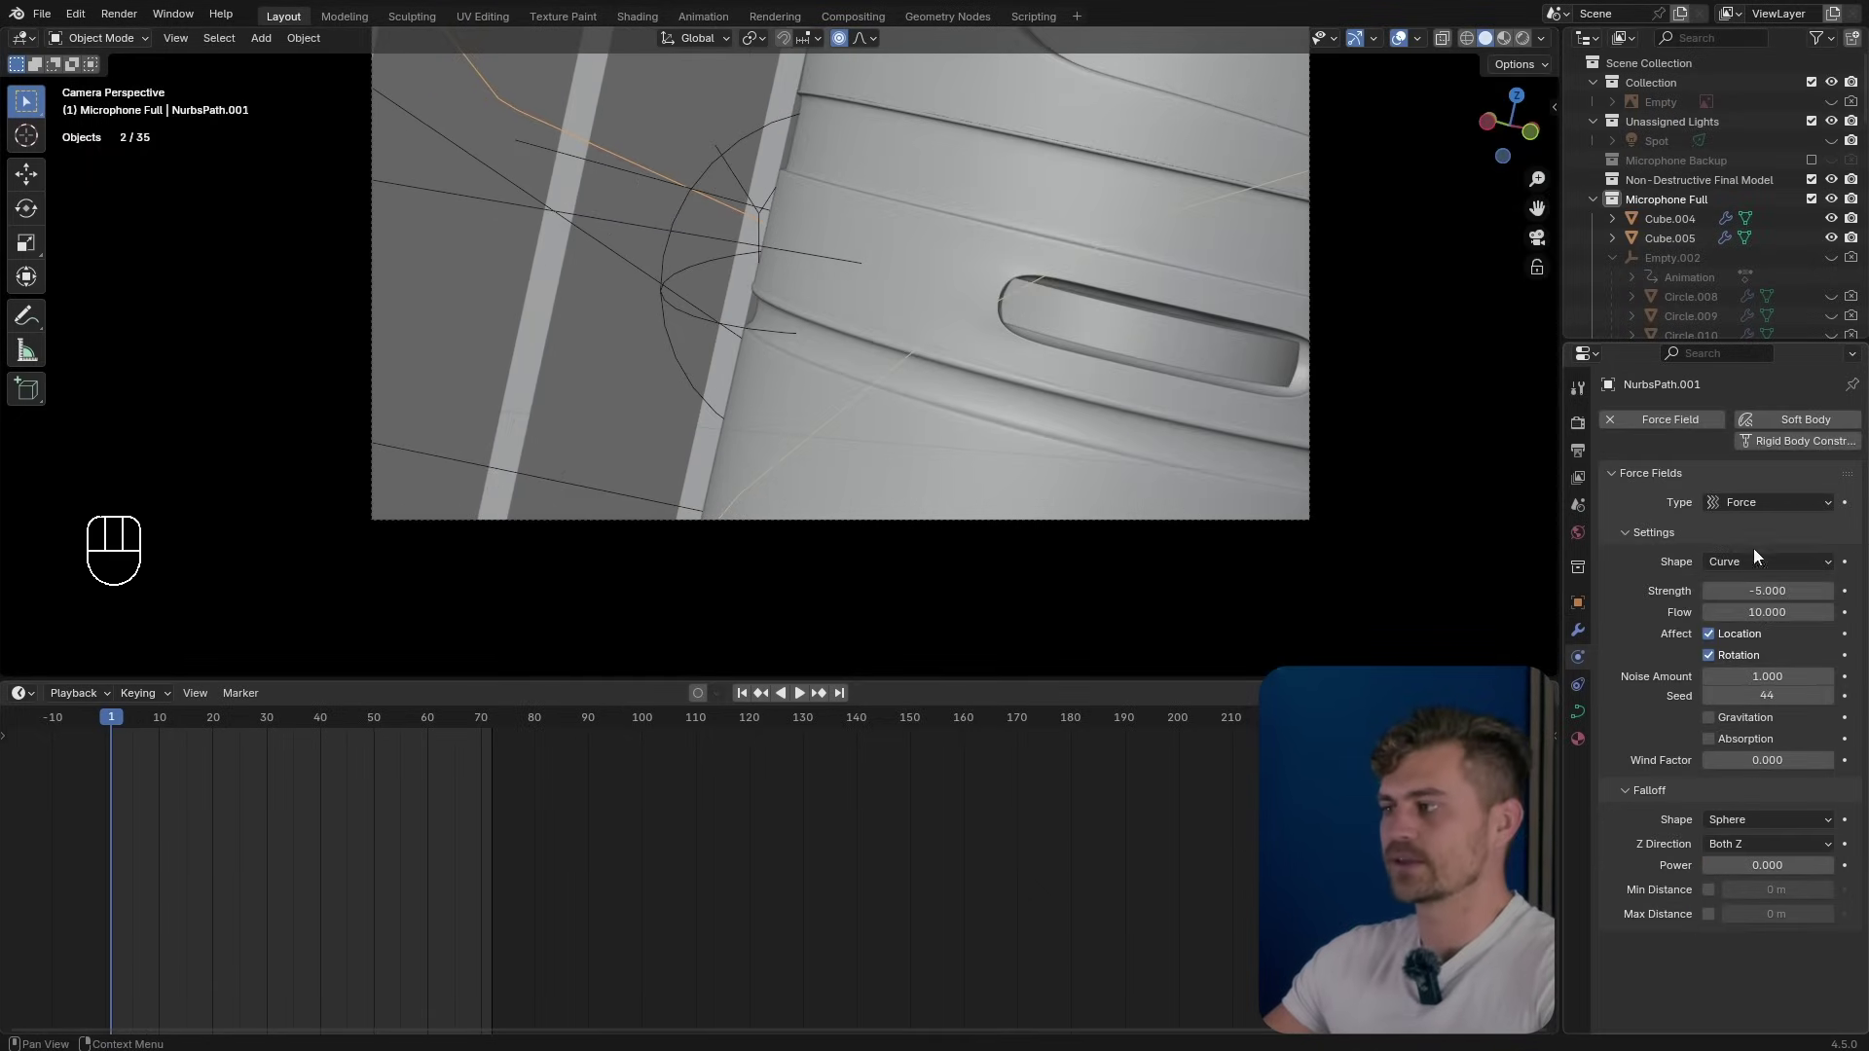
left_click_drag(1755, 590, 1755, 591)
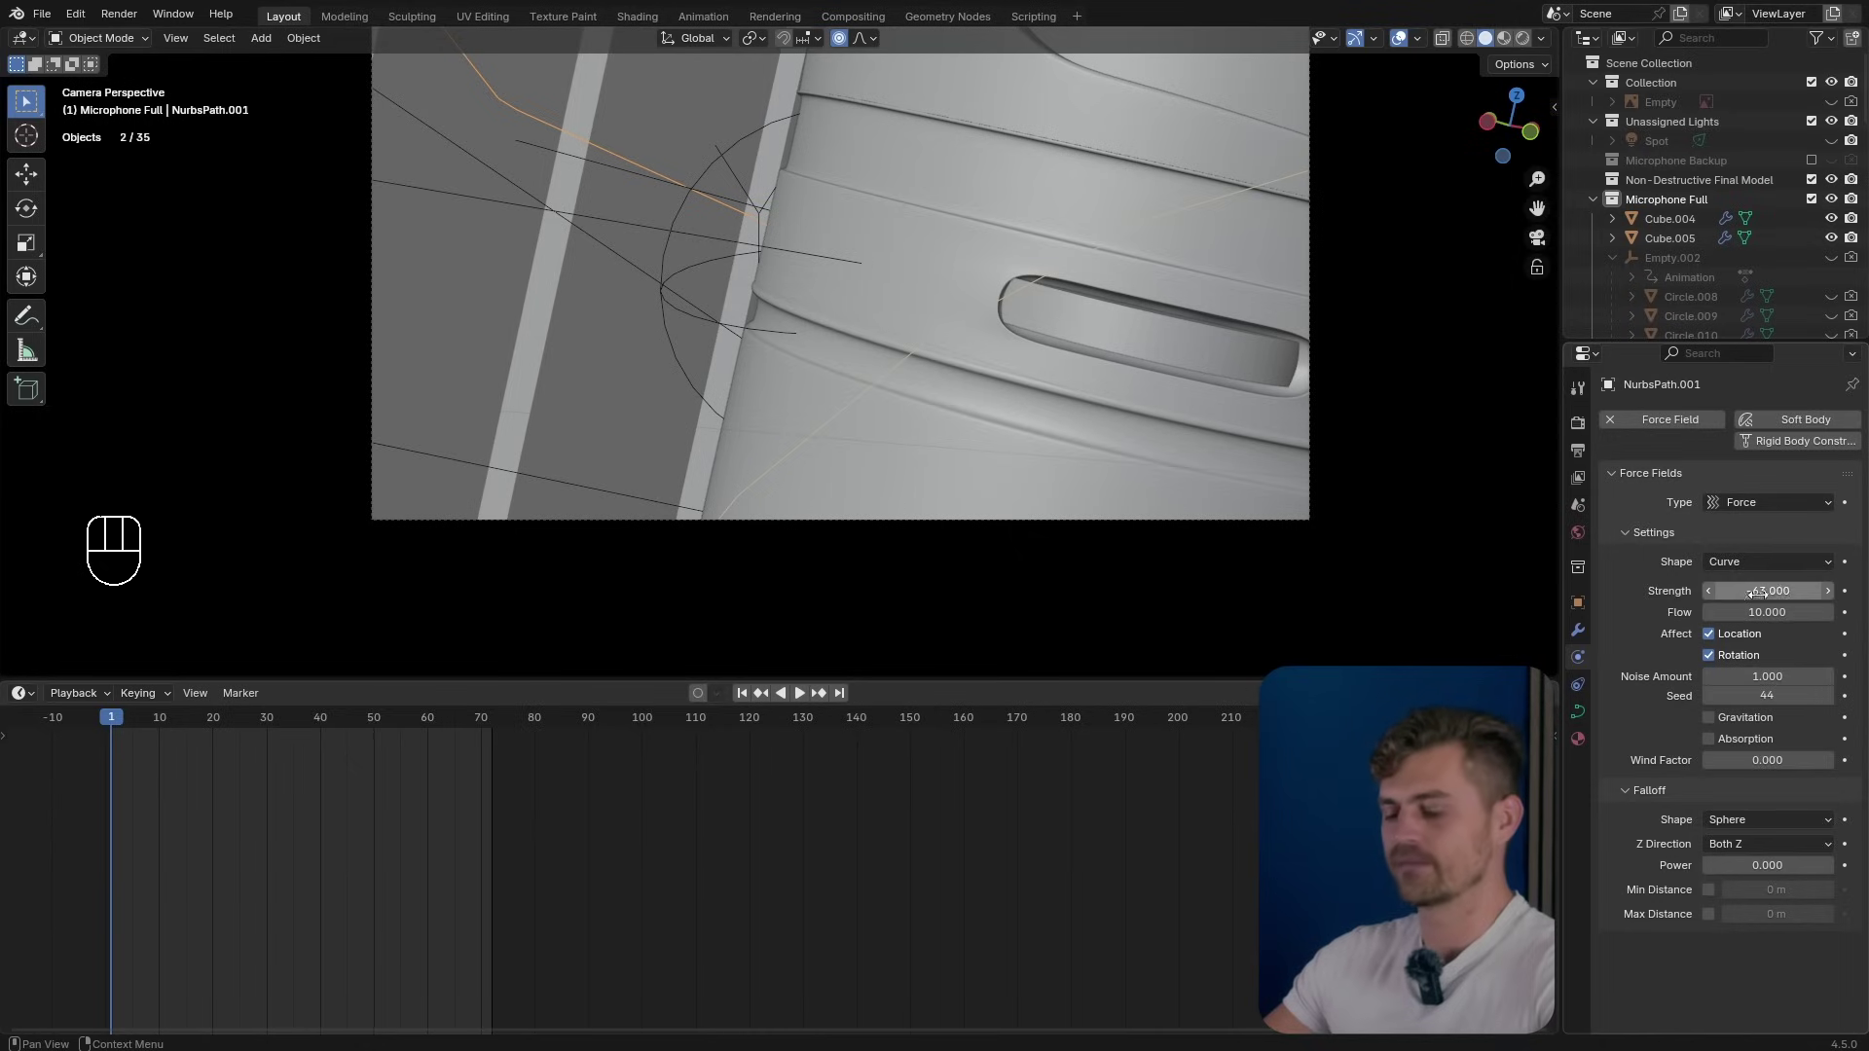
key("i")
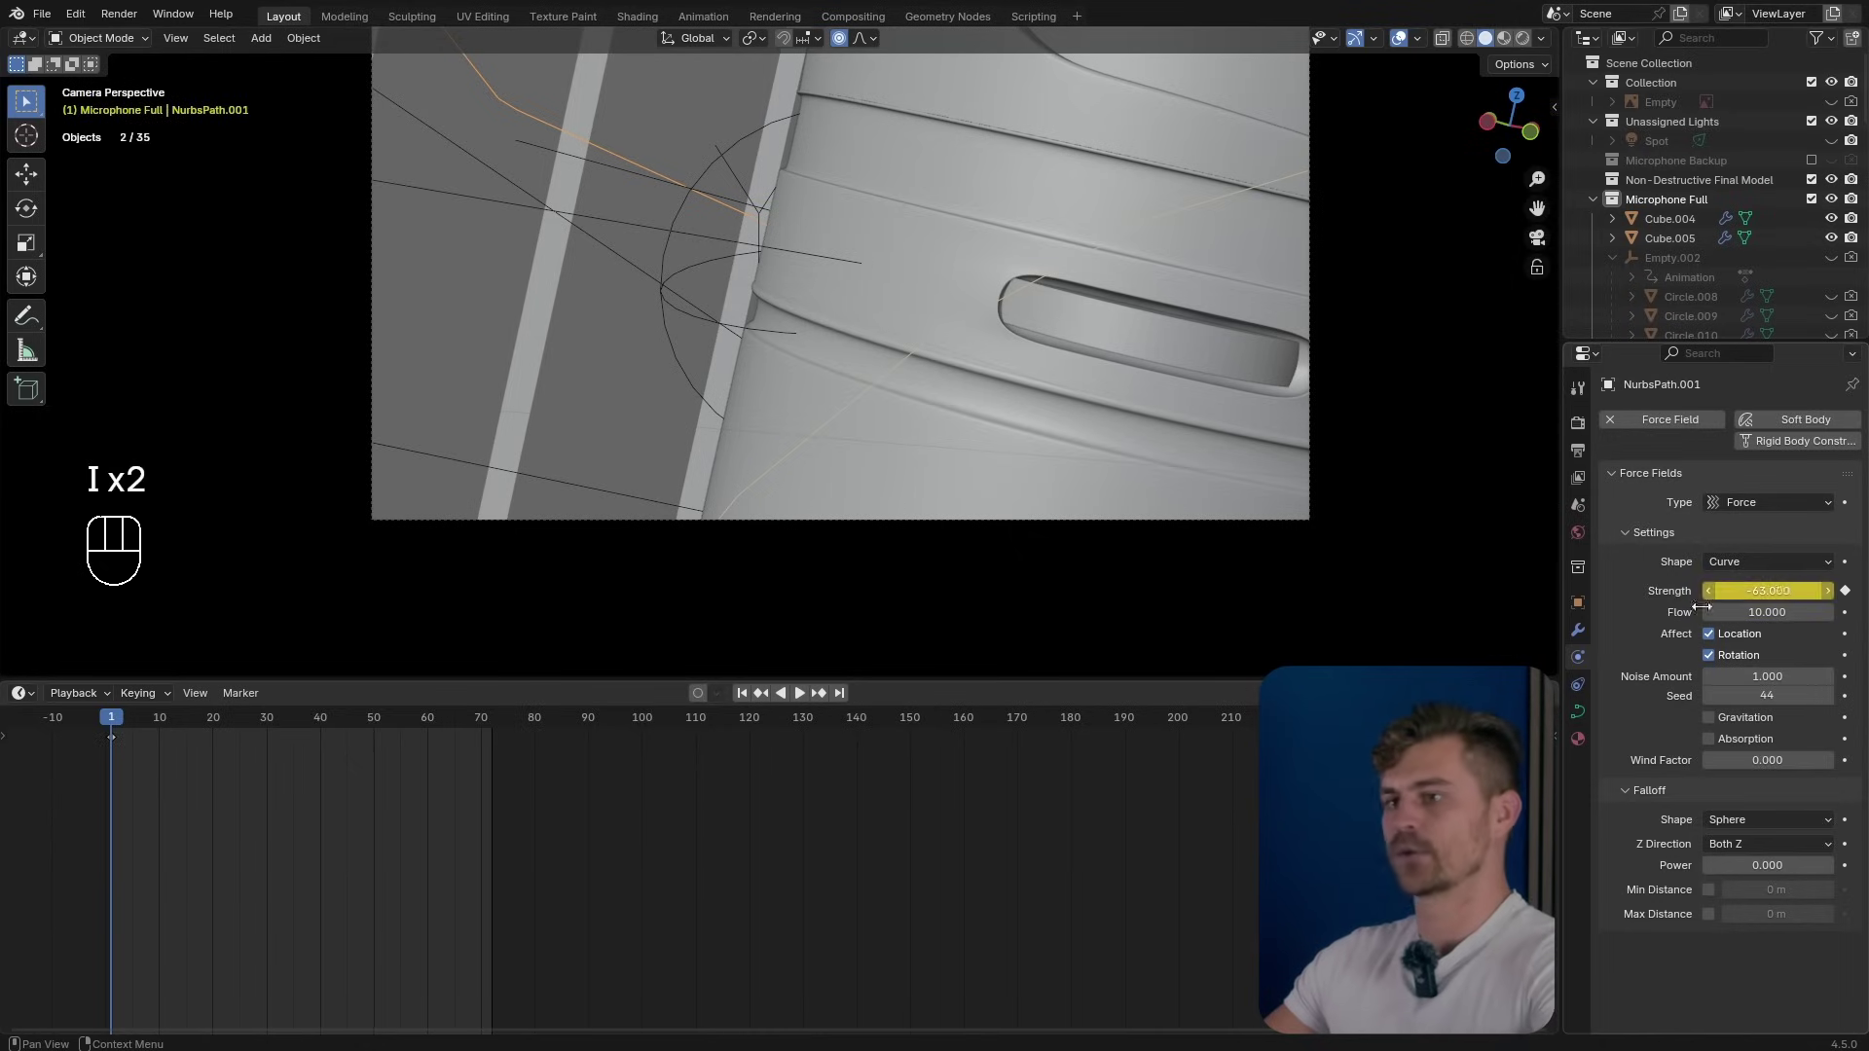
Set the force field's strength to -10 at frame 14 and keyframe it.
left_click(799, 692)
left_click_drag(178, 721, 179, 721)
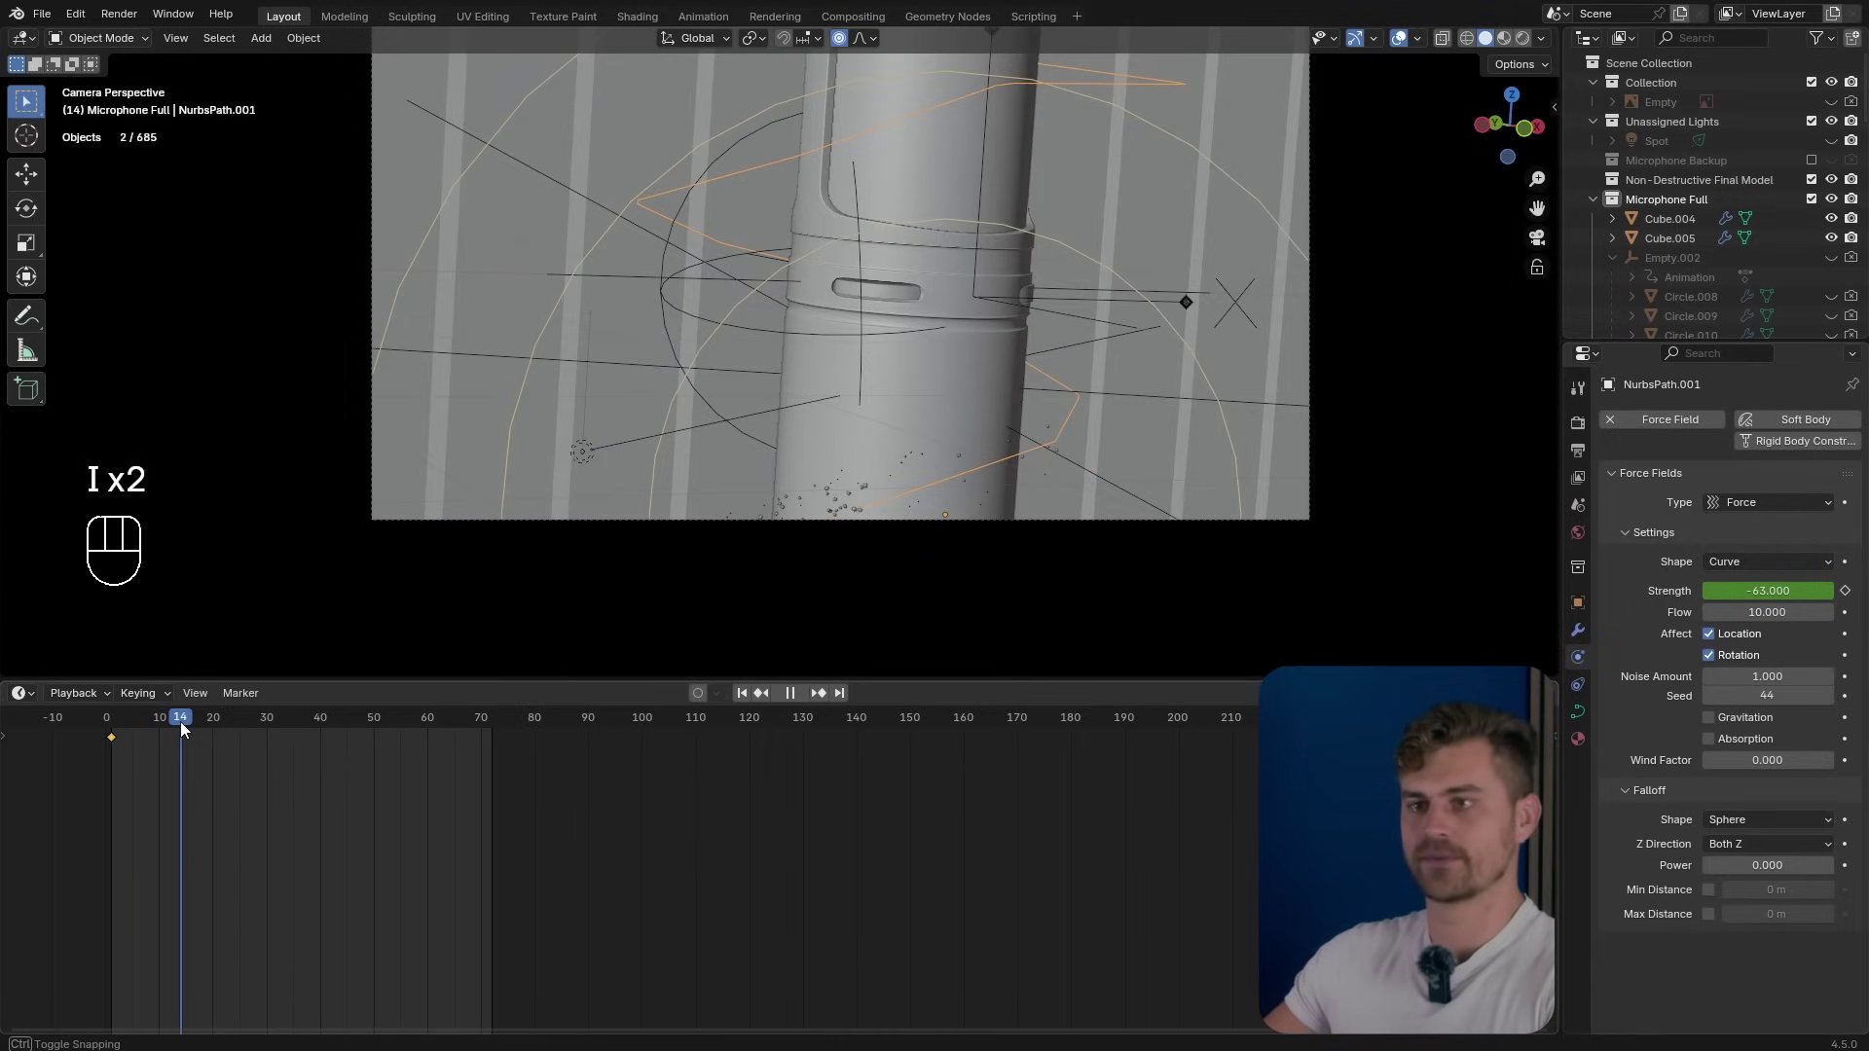
left_click(1779, 590)
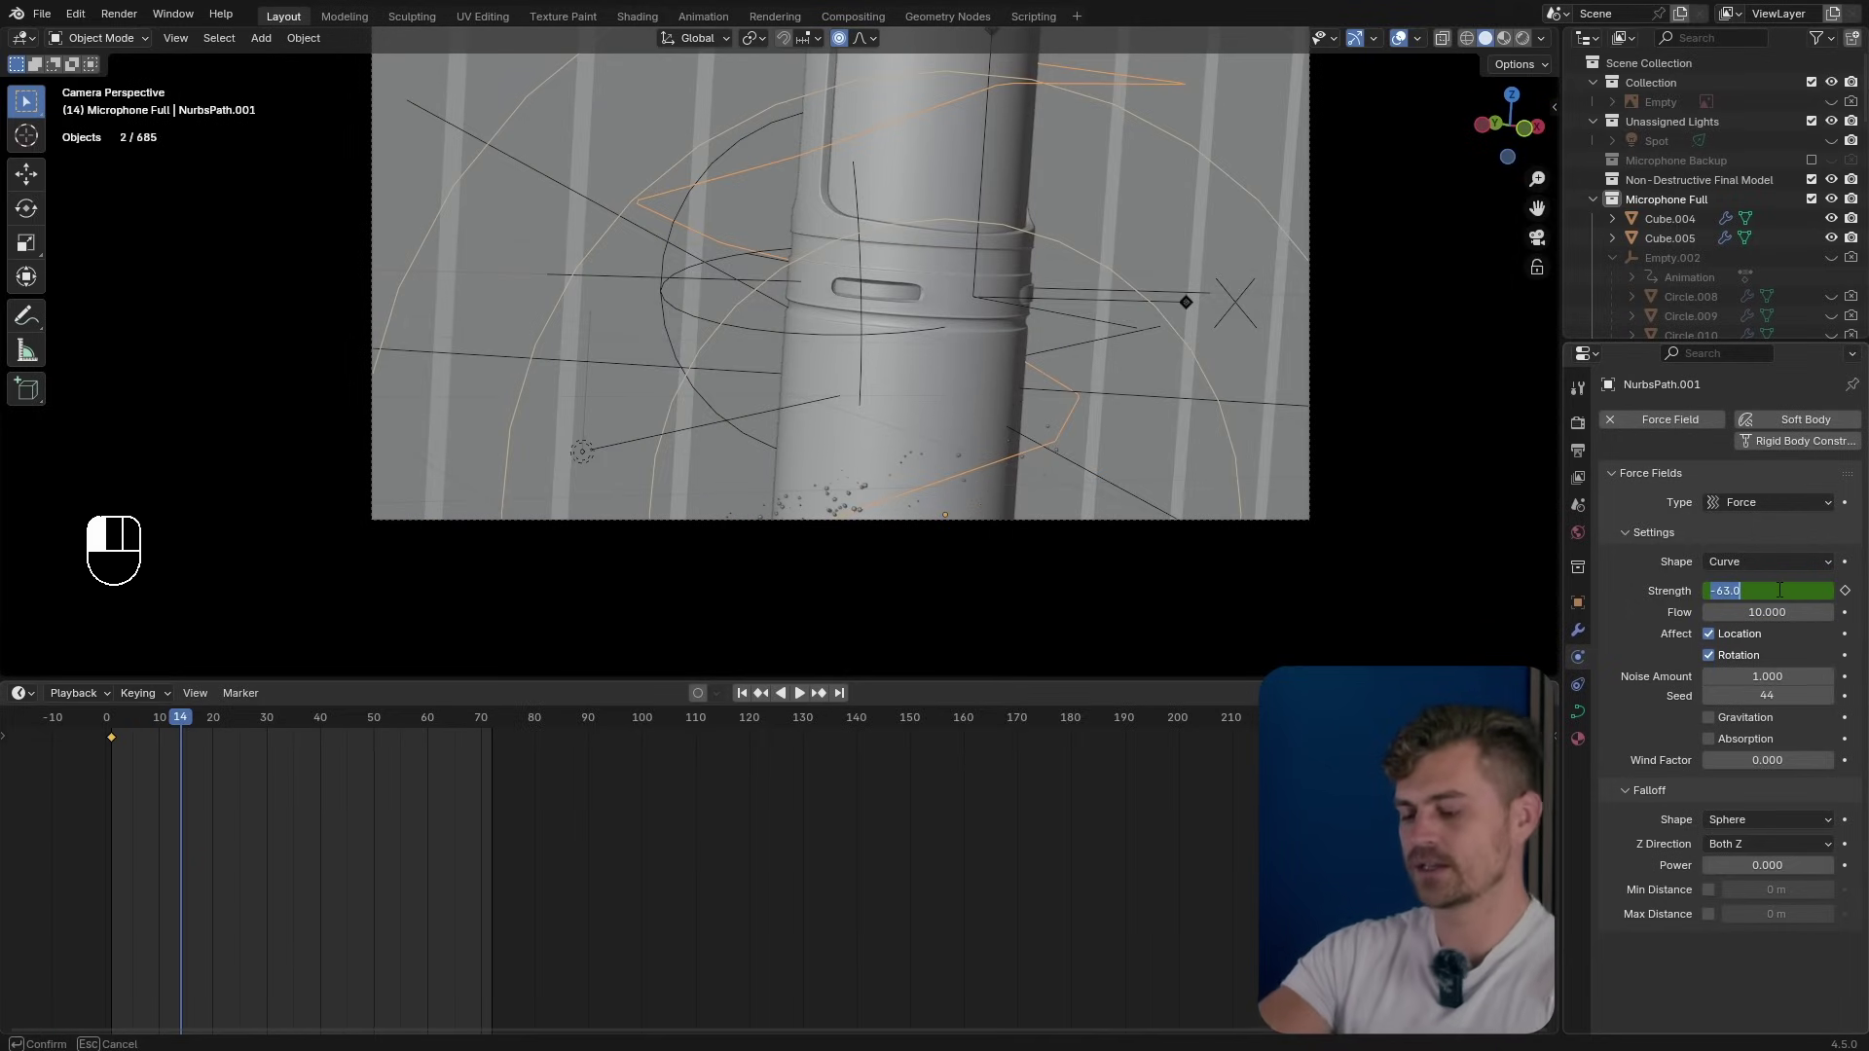
type("-1")
key("Return")
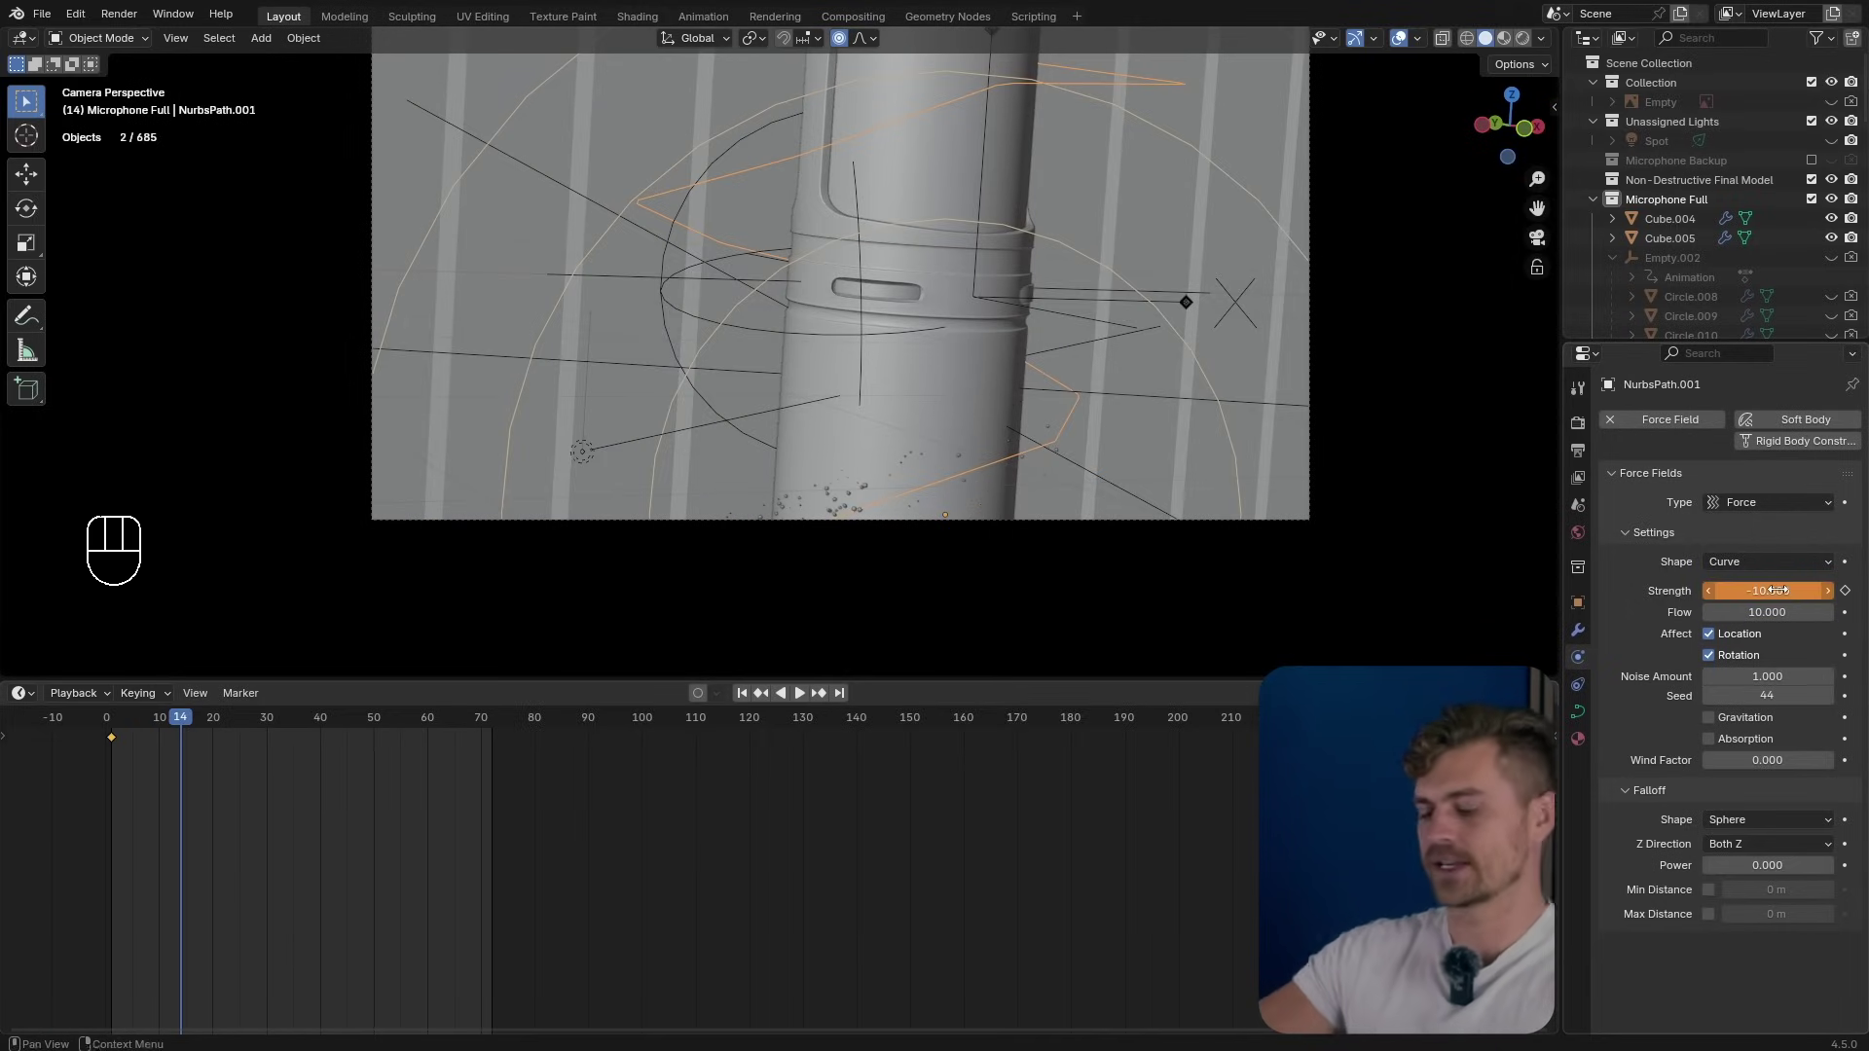
Play the animation through the camera to check the particle motion with the keyframed force strength.
key("shift+space")
key("shift+space")
key("shift+space")
key("shift+space")
key("shift+space")
key("shift+space")
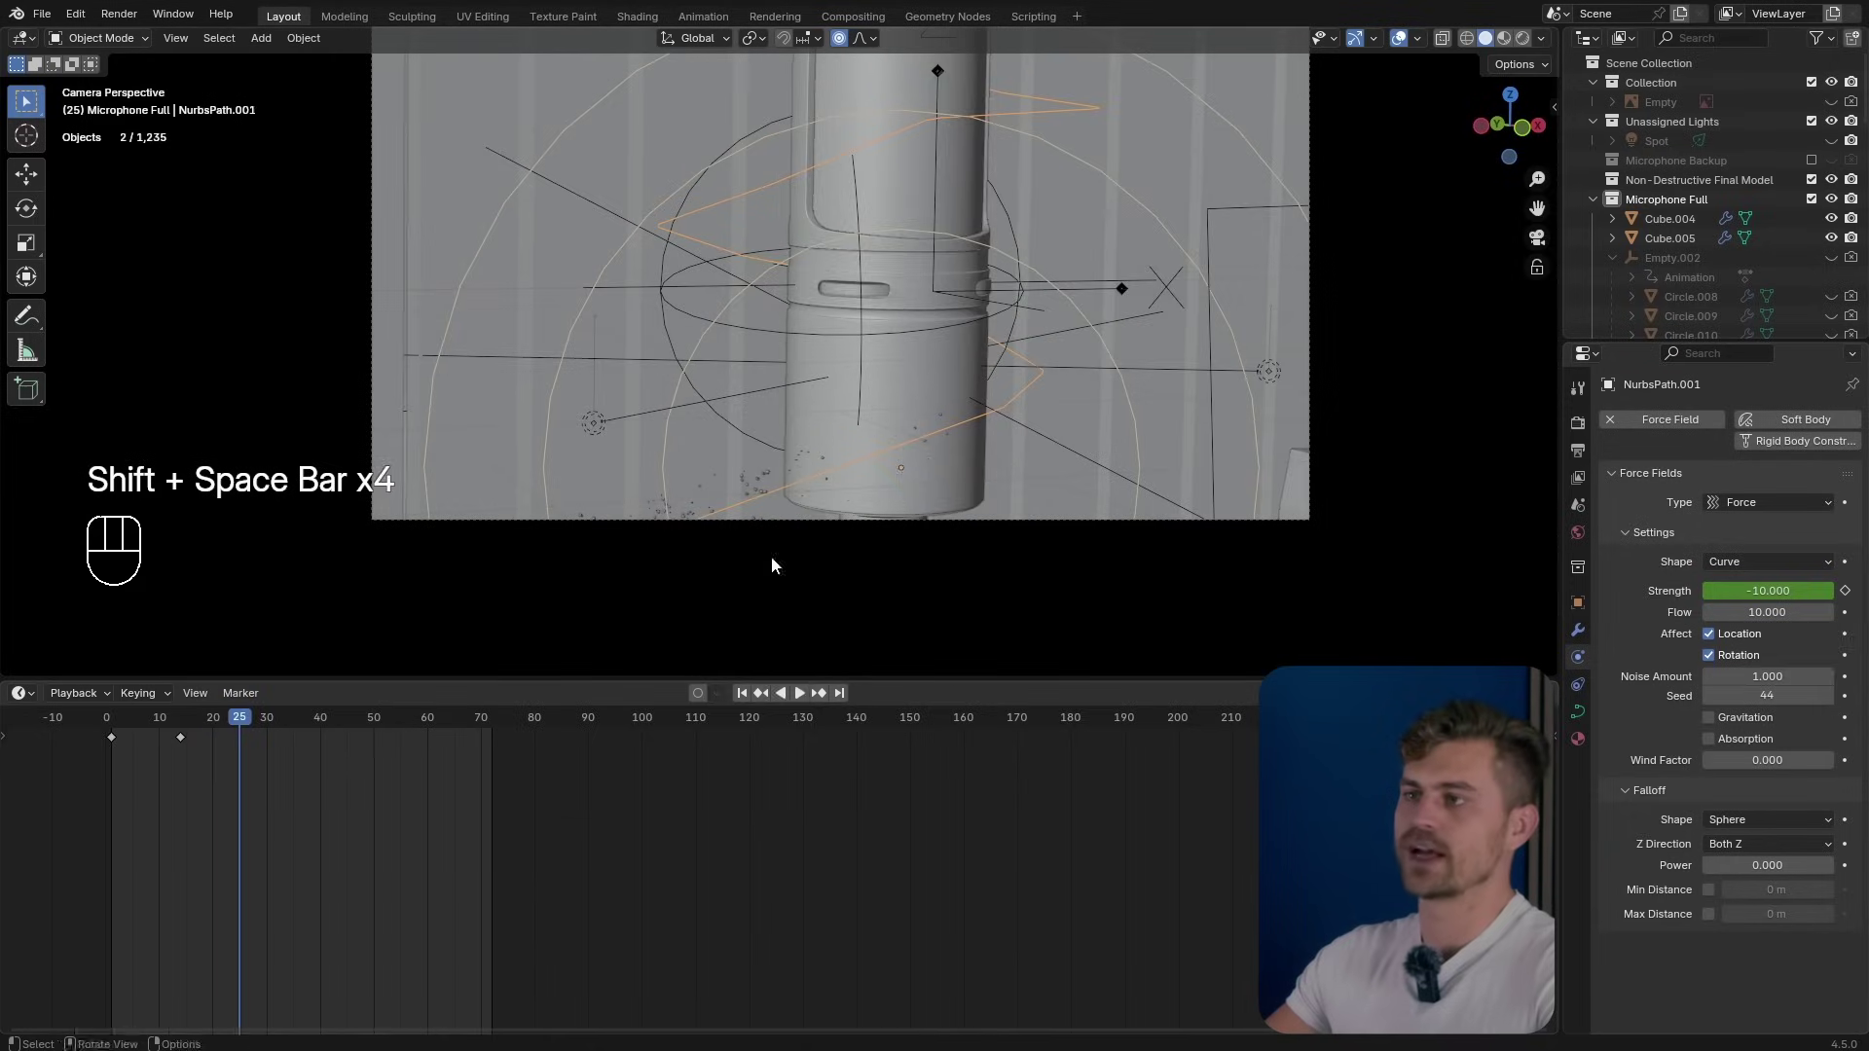
Switch the viewport to rendered shading, then play and scrub between frames 72 and 53 to examine the gold particles around the microphone.
left_click(1522, 40)
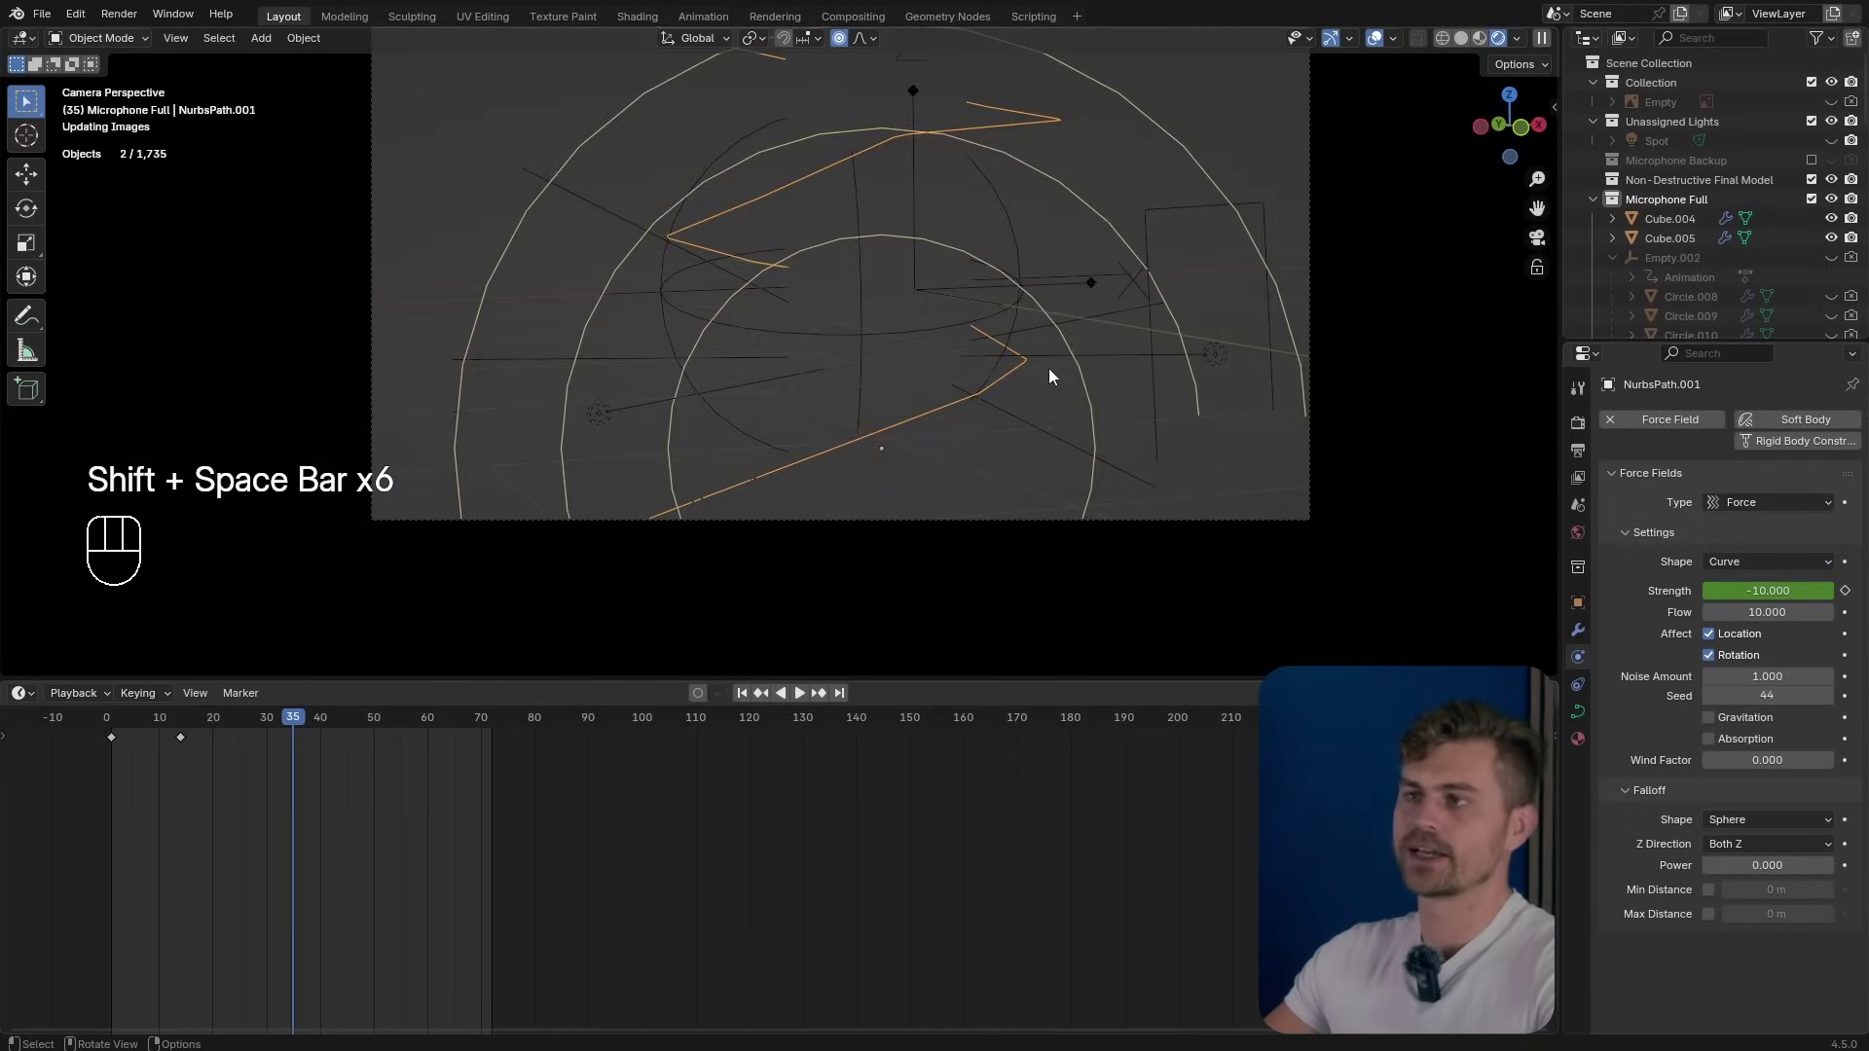
key("shift+space")
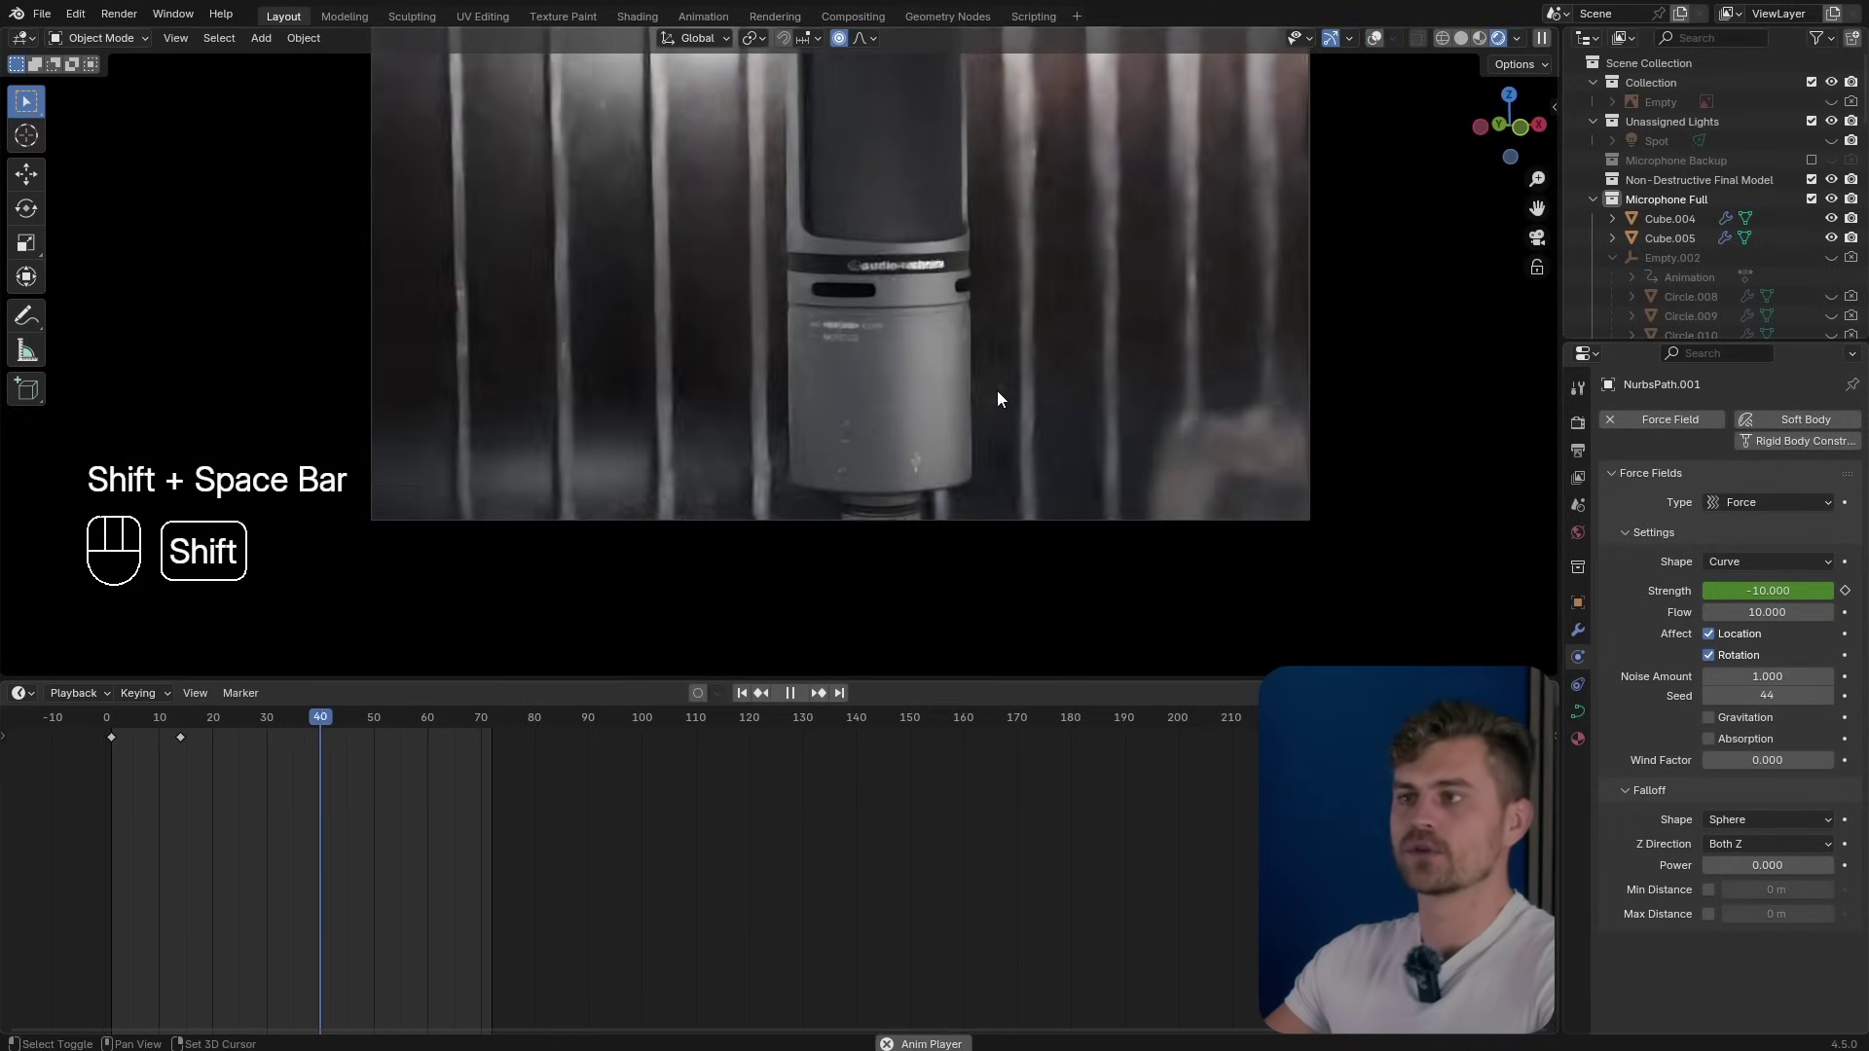
key("shift+space")
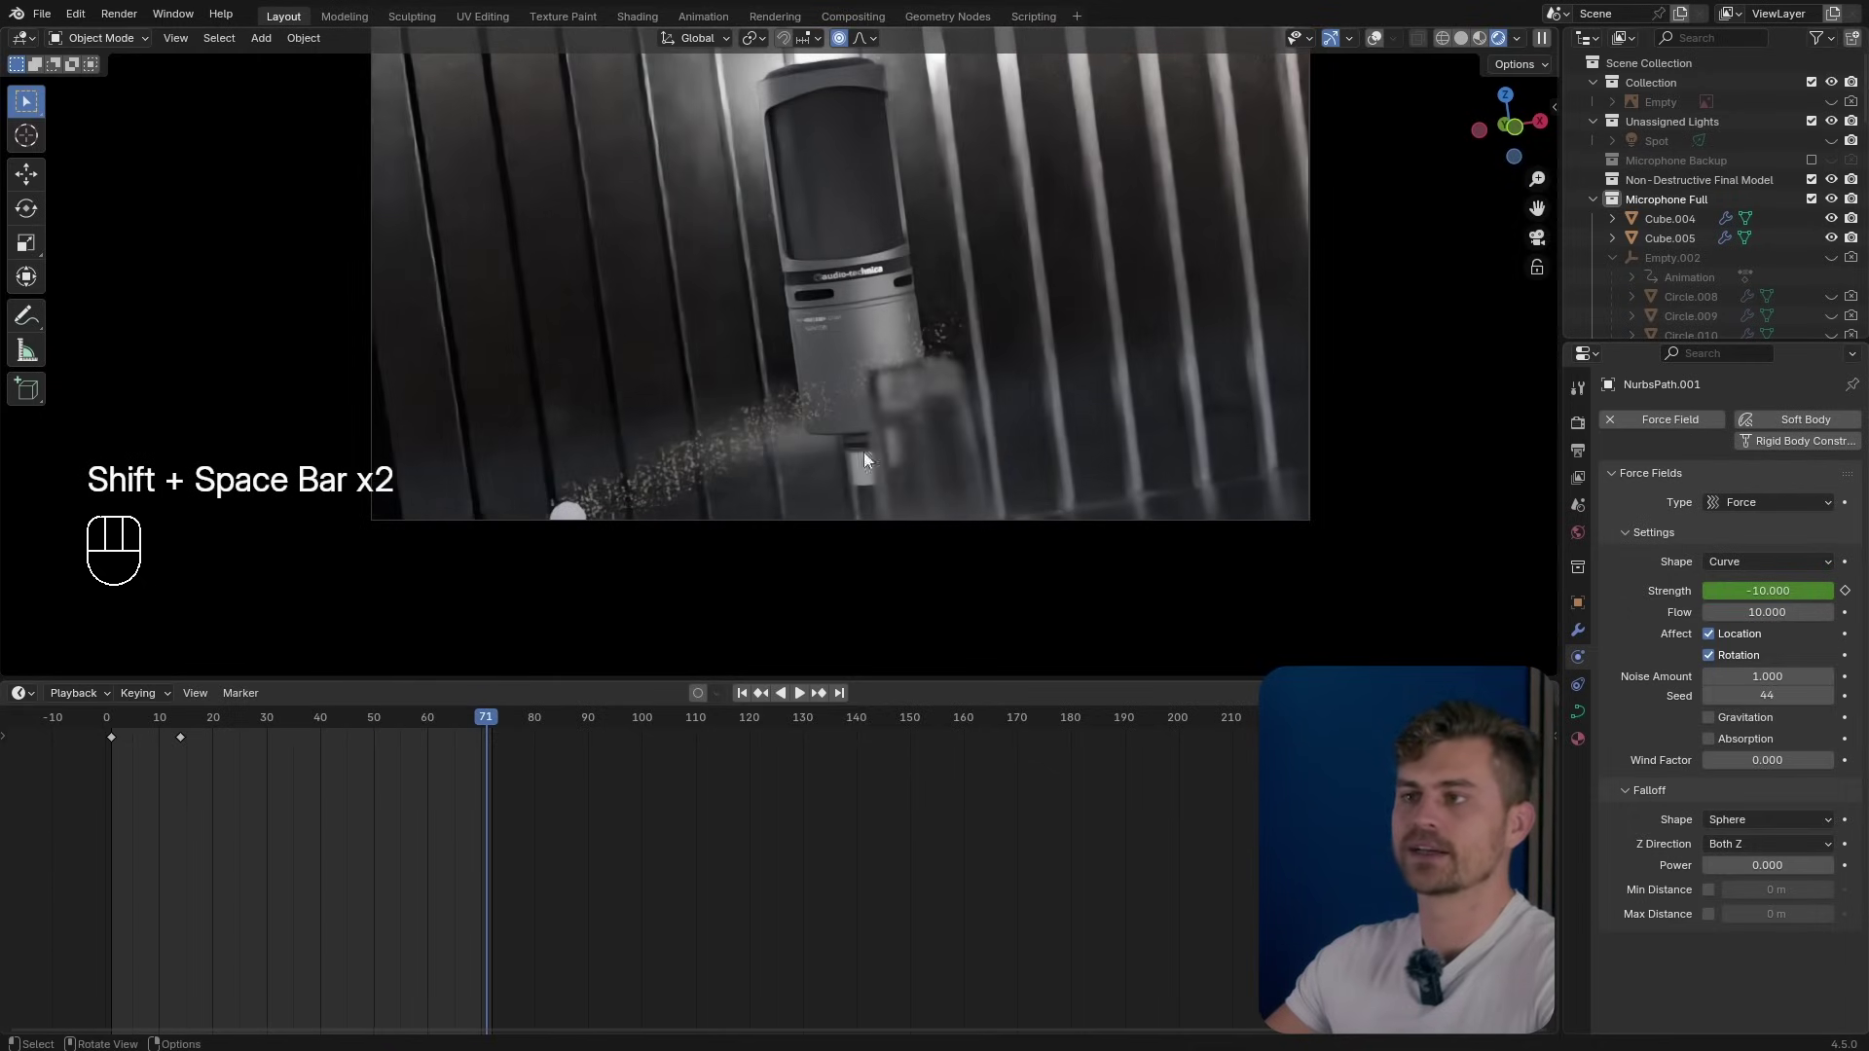
key("shift+space")
key("shift+space")
mouse_move(476, 720)
left_mouse_down()
mouse_move(491, 729)
mouse_move(491, 695)
left_mouse_up()
scroll(613, 511, "up", 3)
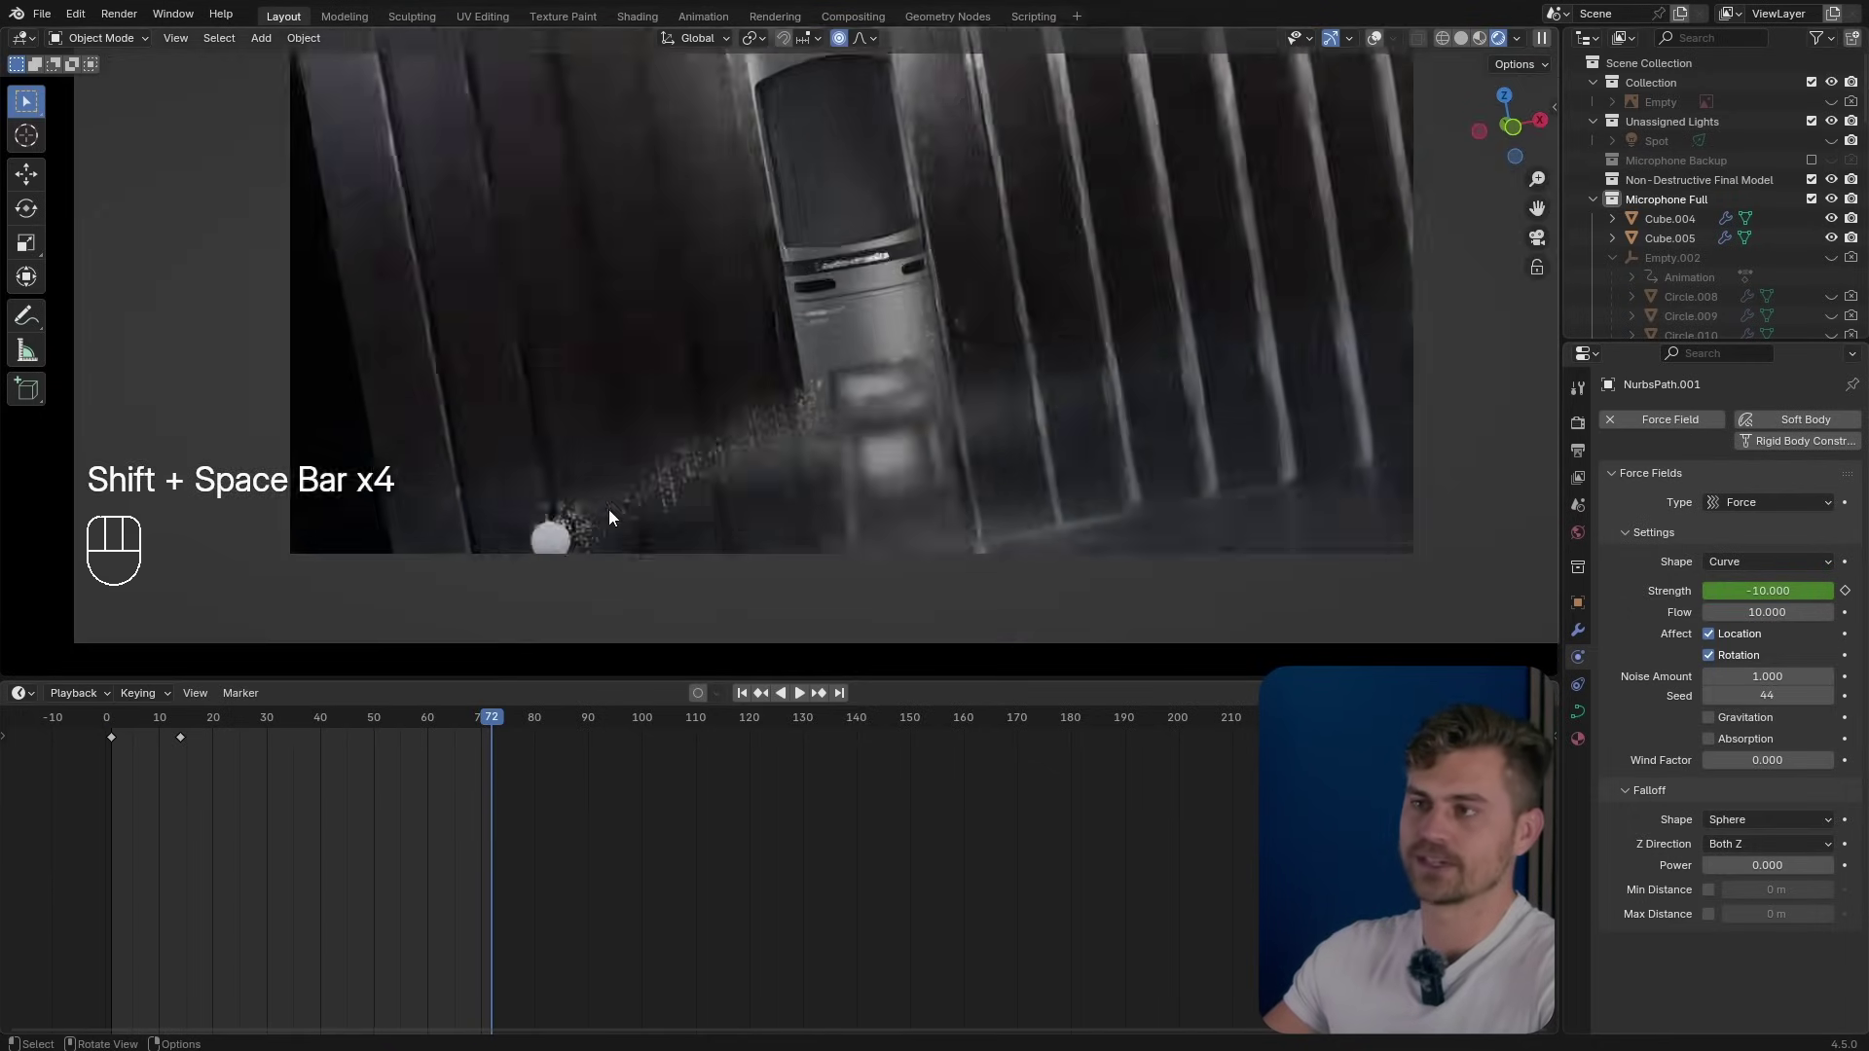
middle_click_drag(613, 511, 791, 351, "shift")
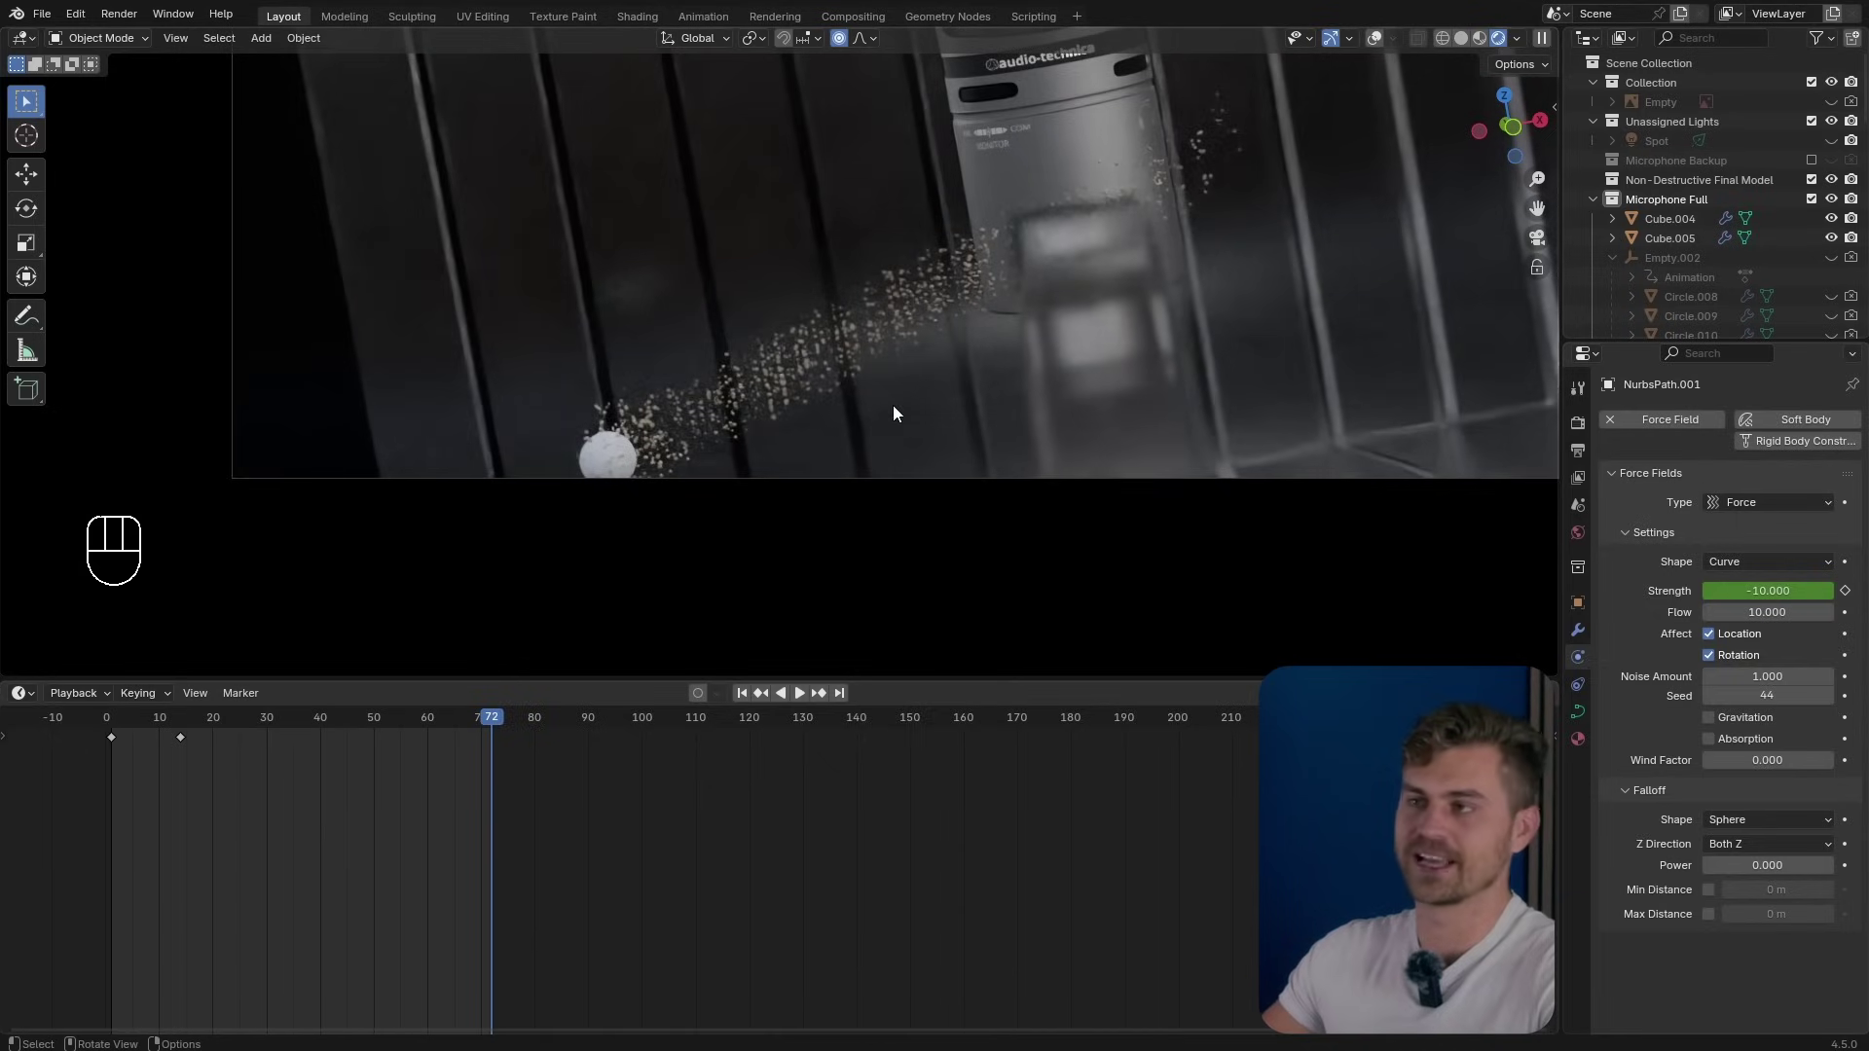
middle_click_drag(891, 405, 856, 514, "shift")
scroll(857, 513, "down", 2)
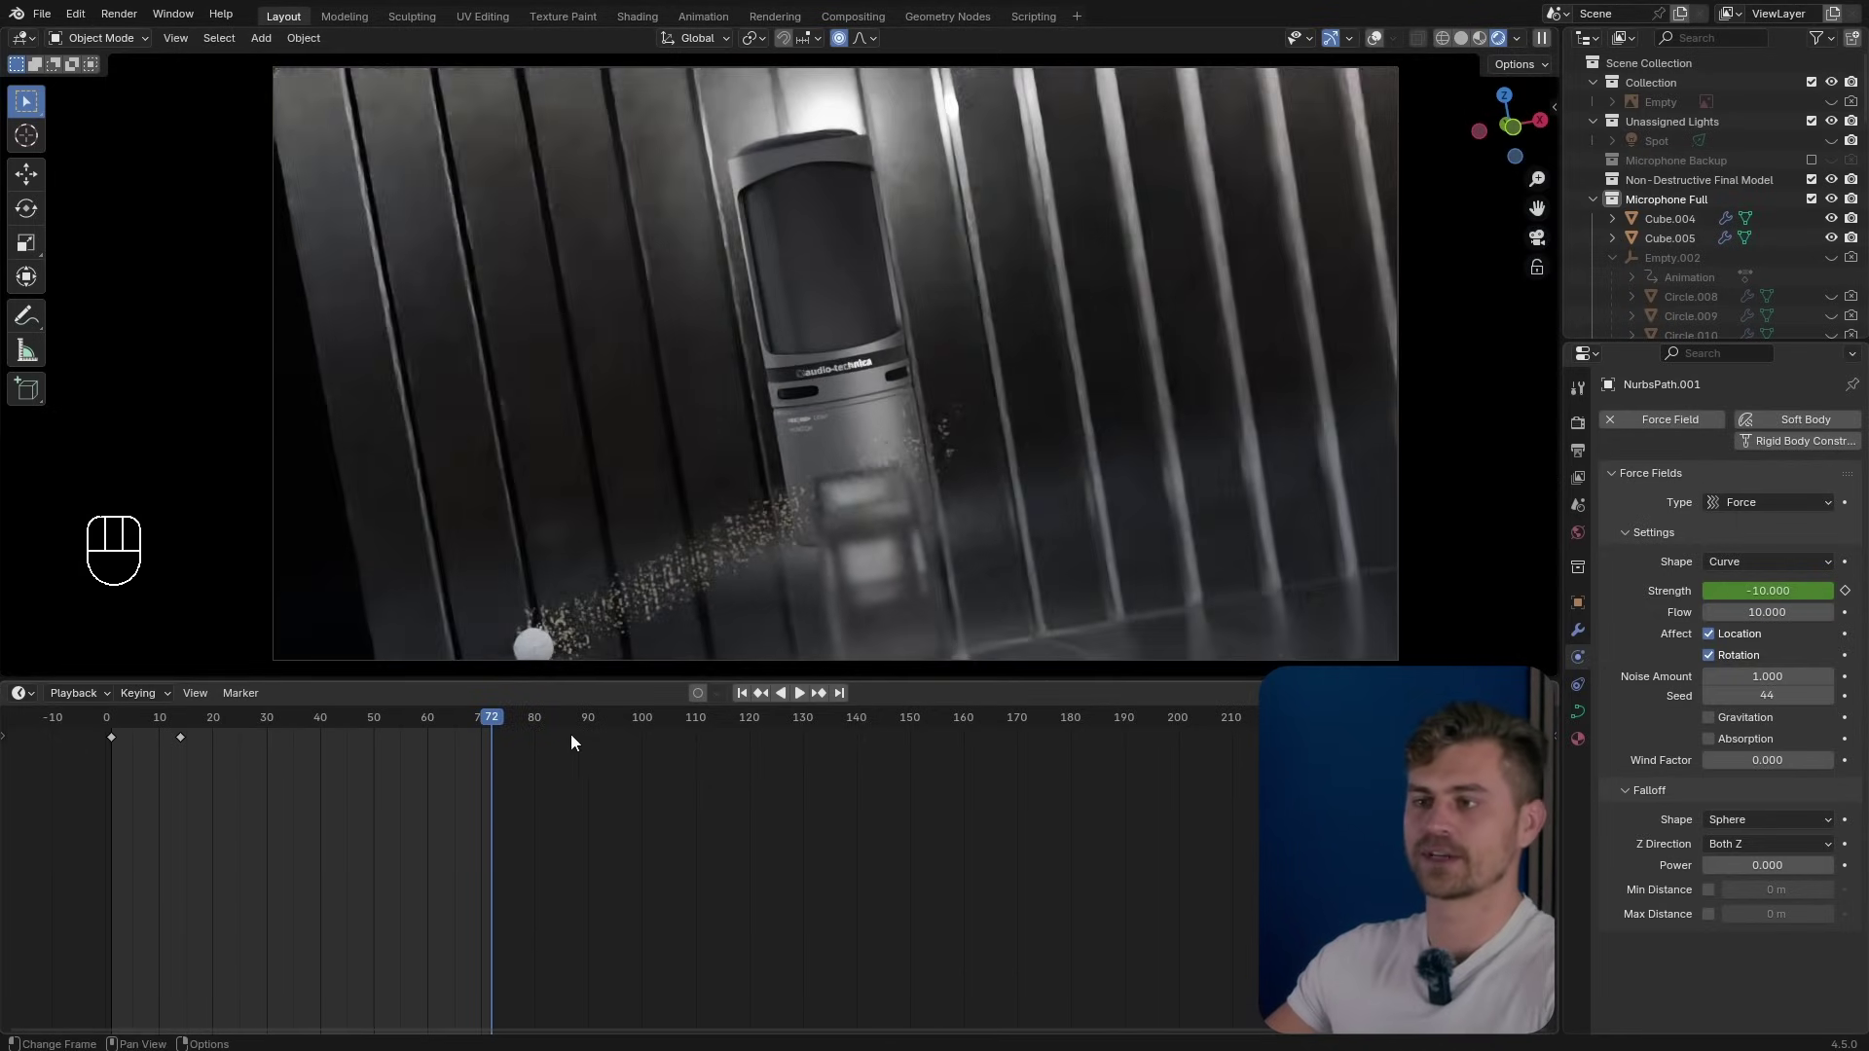
left_click_drag(571, 742, 391, 719)
scroll(832, 407, "down", 1)
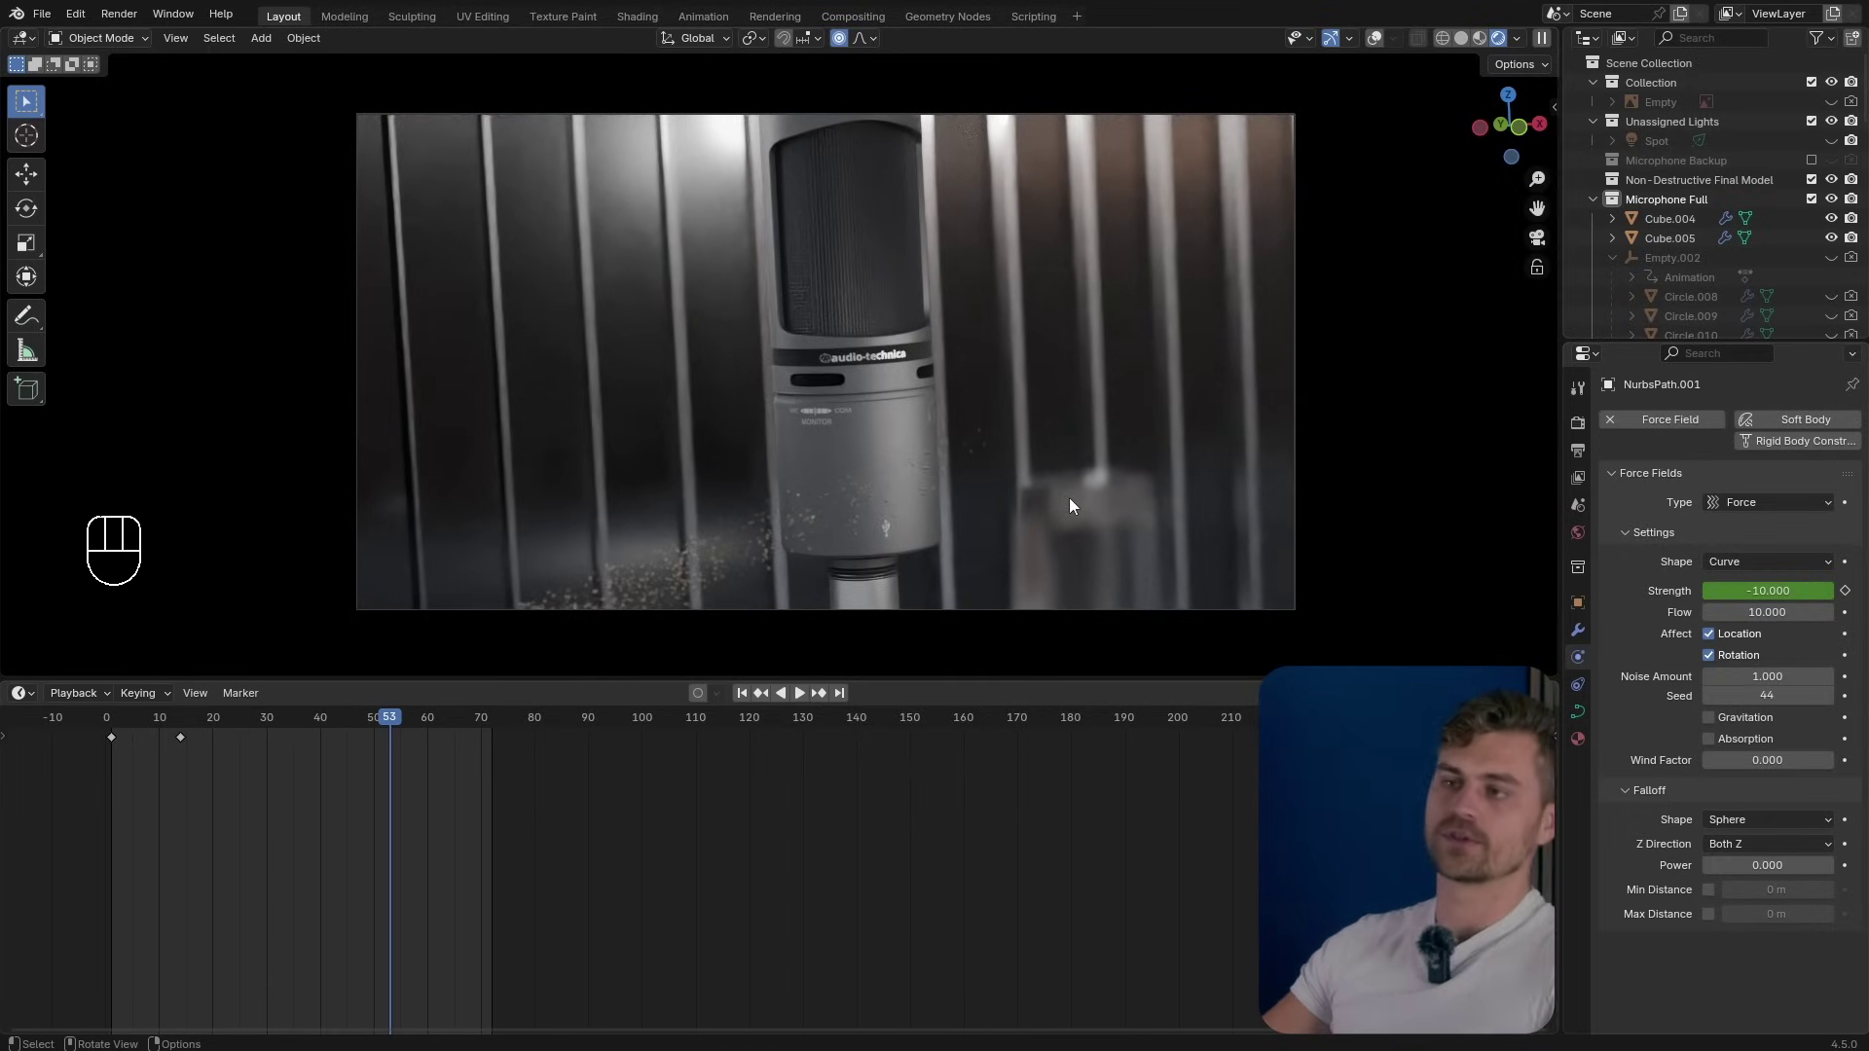
Try to shift the keyframes of all scene objects about 50 frames later.
left_click(1373, 38)
left_click(1000, 318)
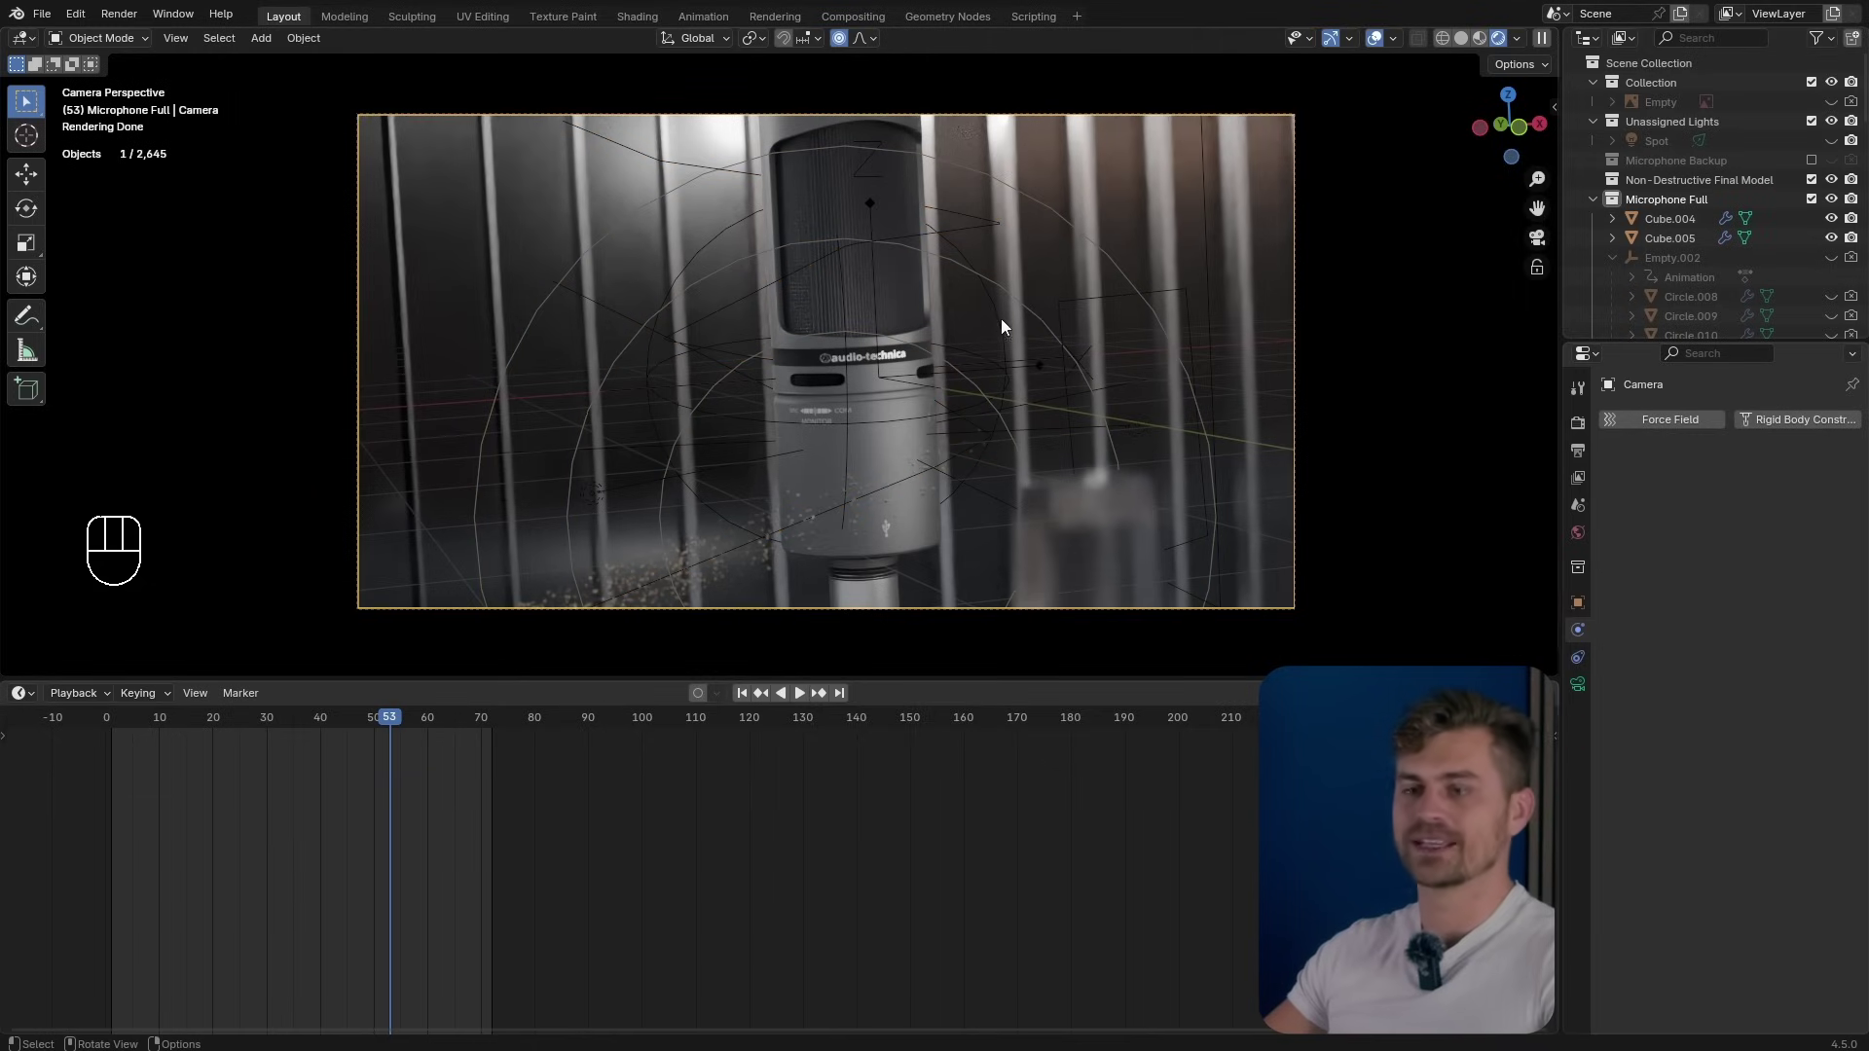
key("a")
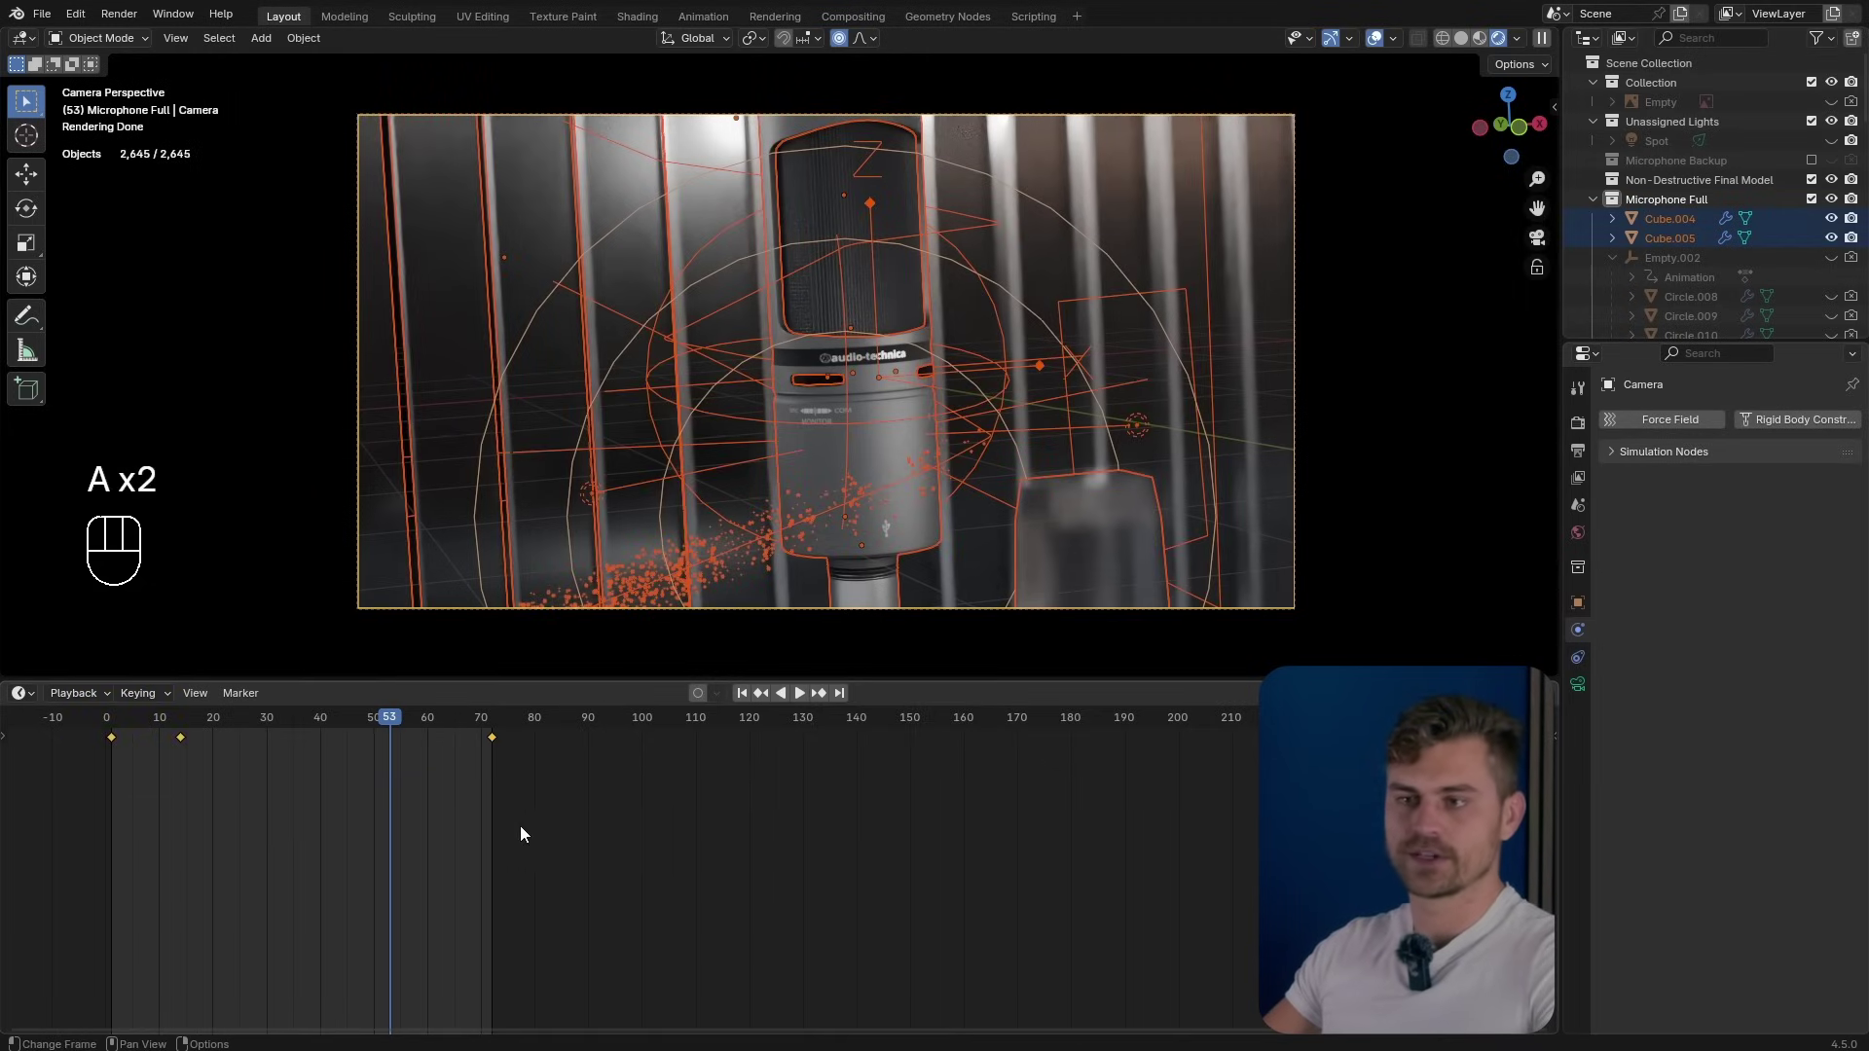
scroll(518, 833, "down", 5)
key("g")
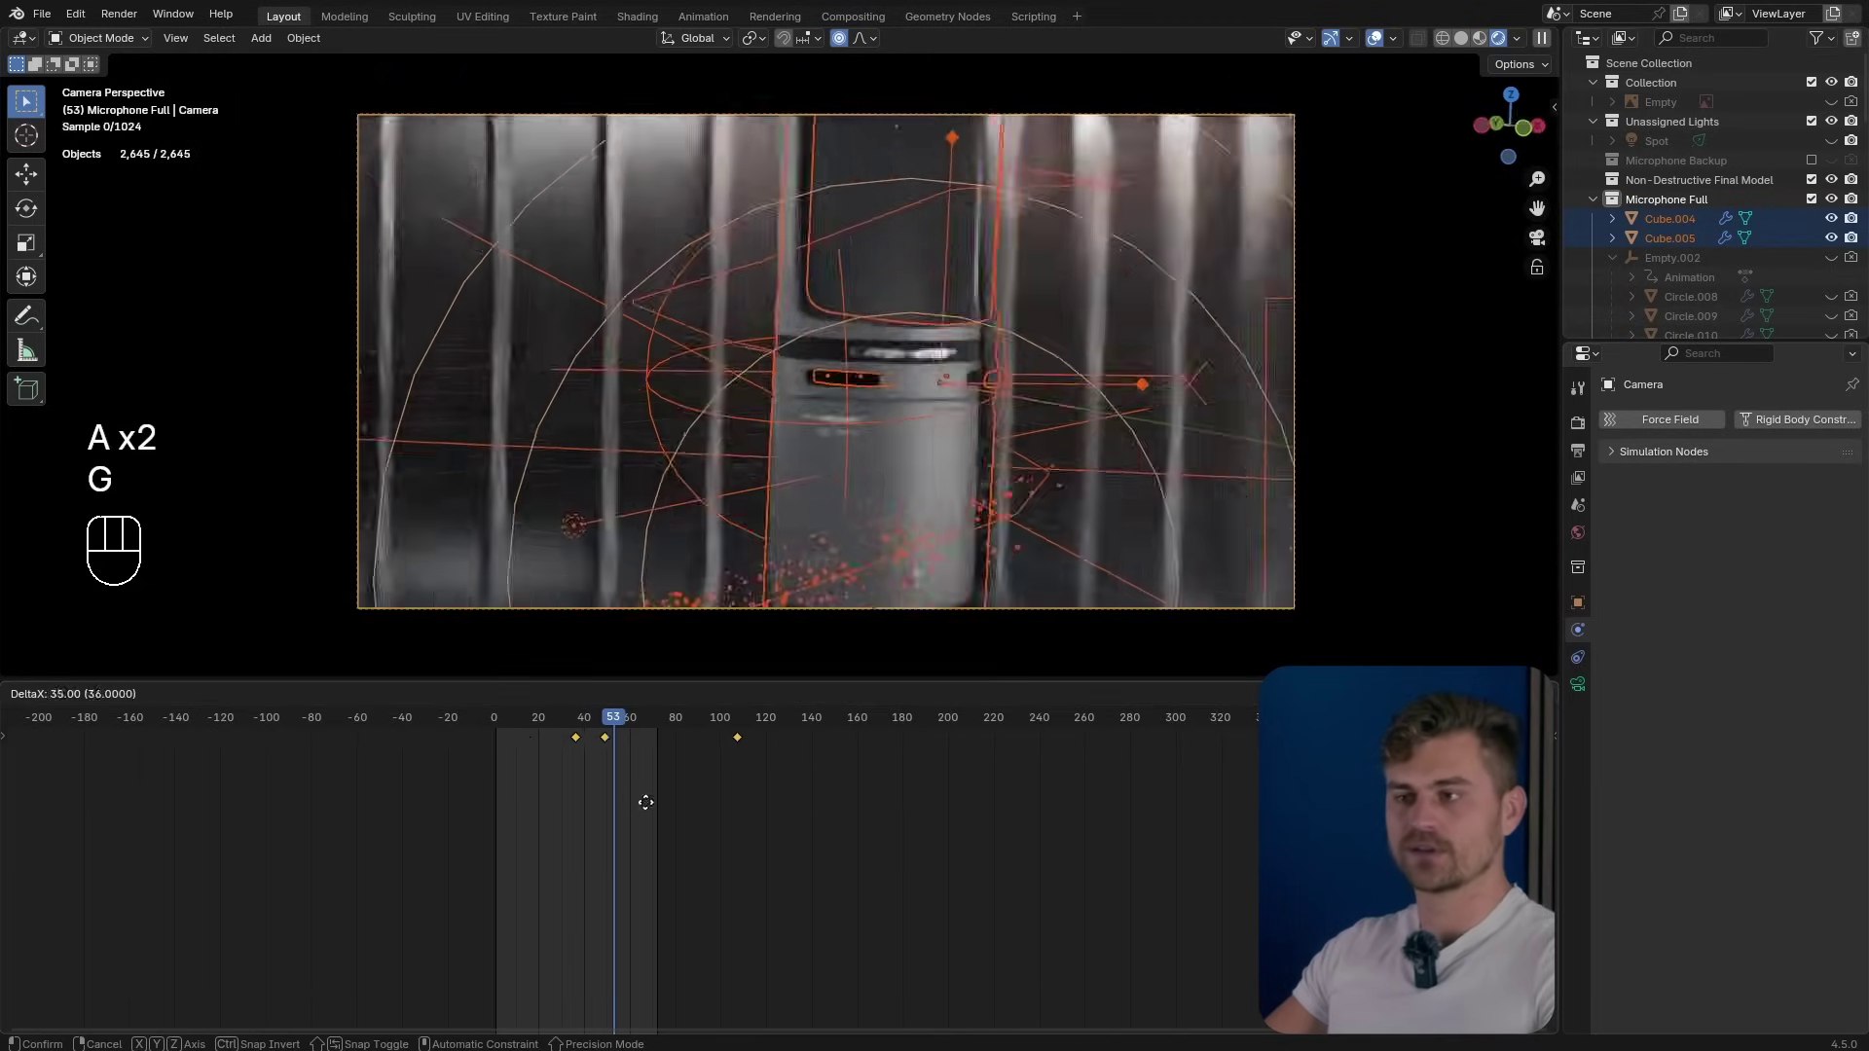
left_click(680, 803)
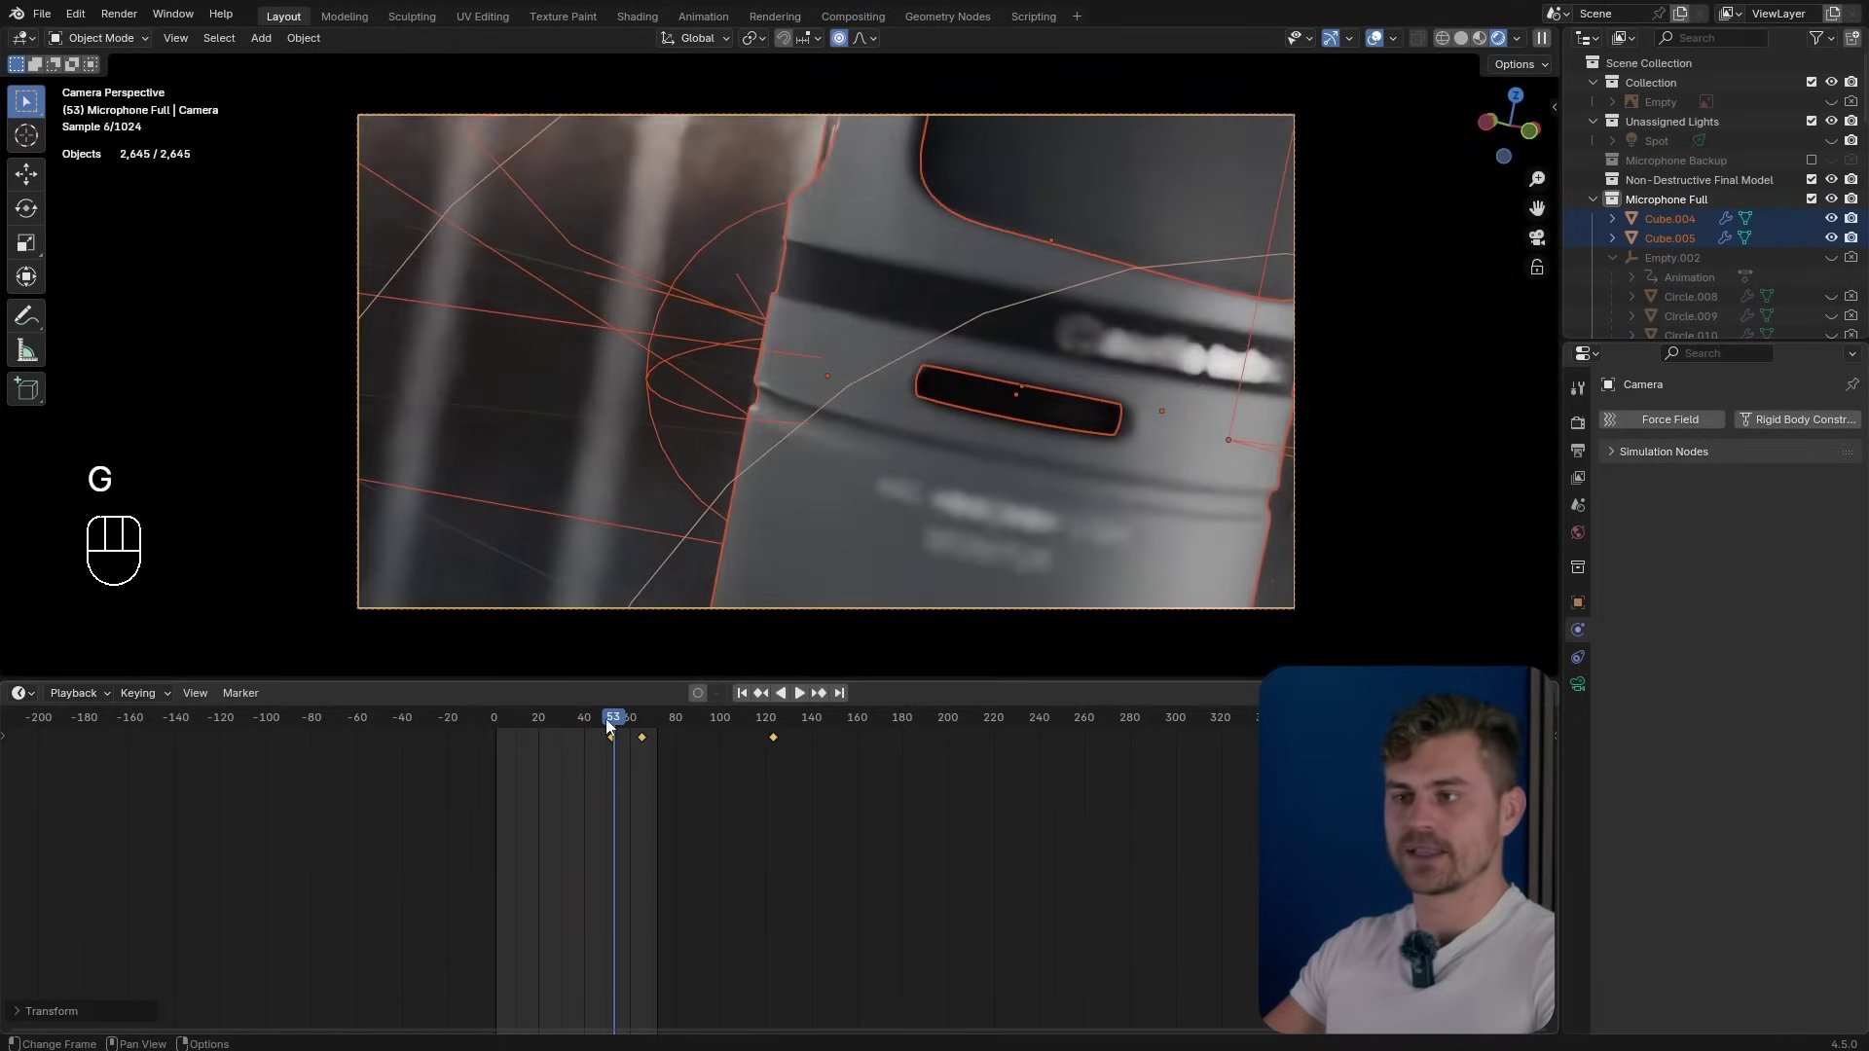
Play the rendered animation from the first frames to check how the particles develop before the delayed camera move.
left_click_drag(608, 725, 505, 740)
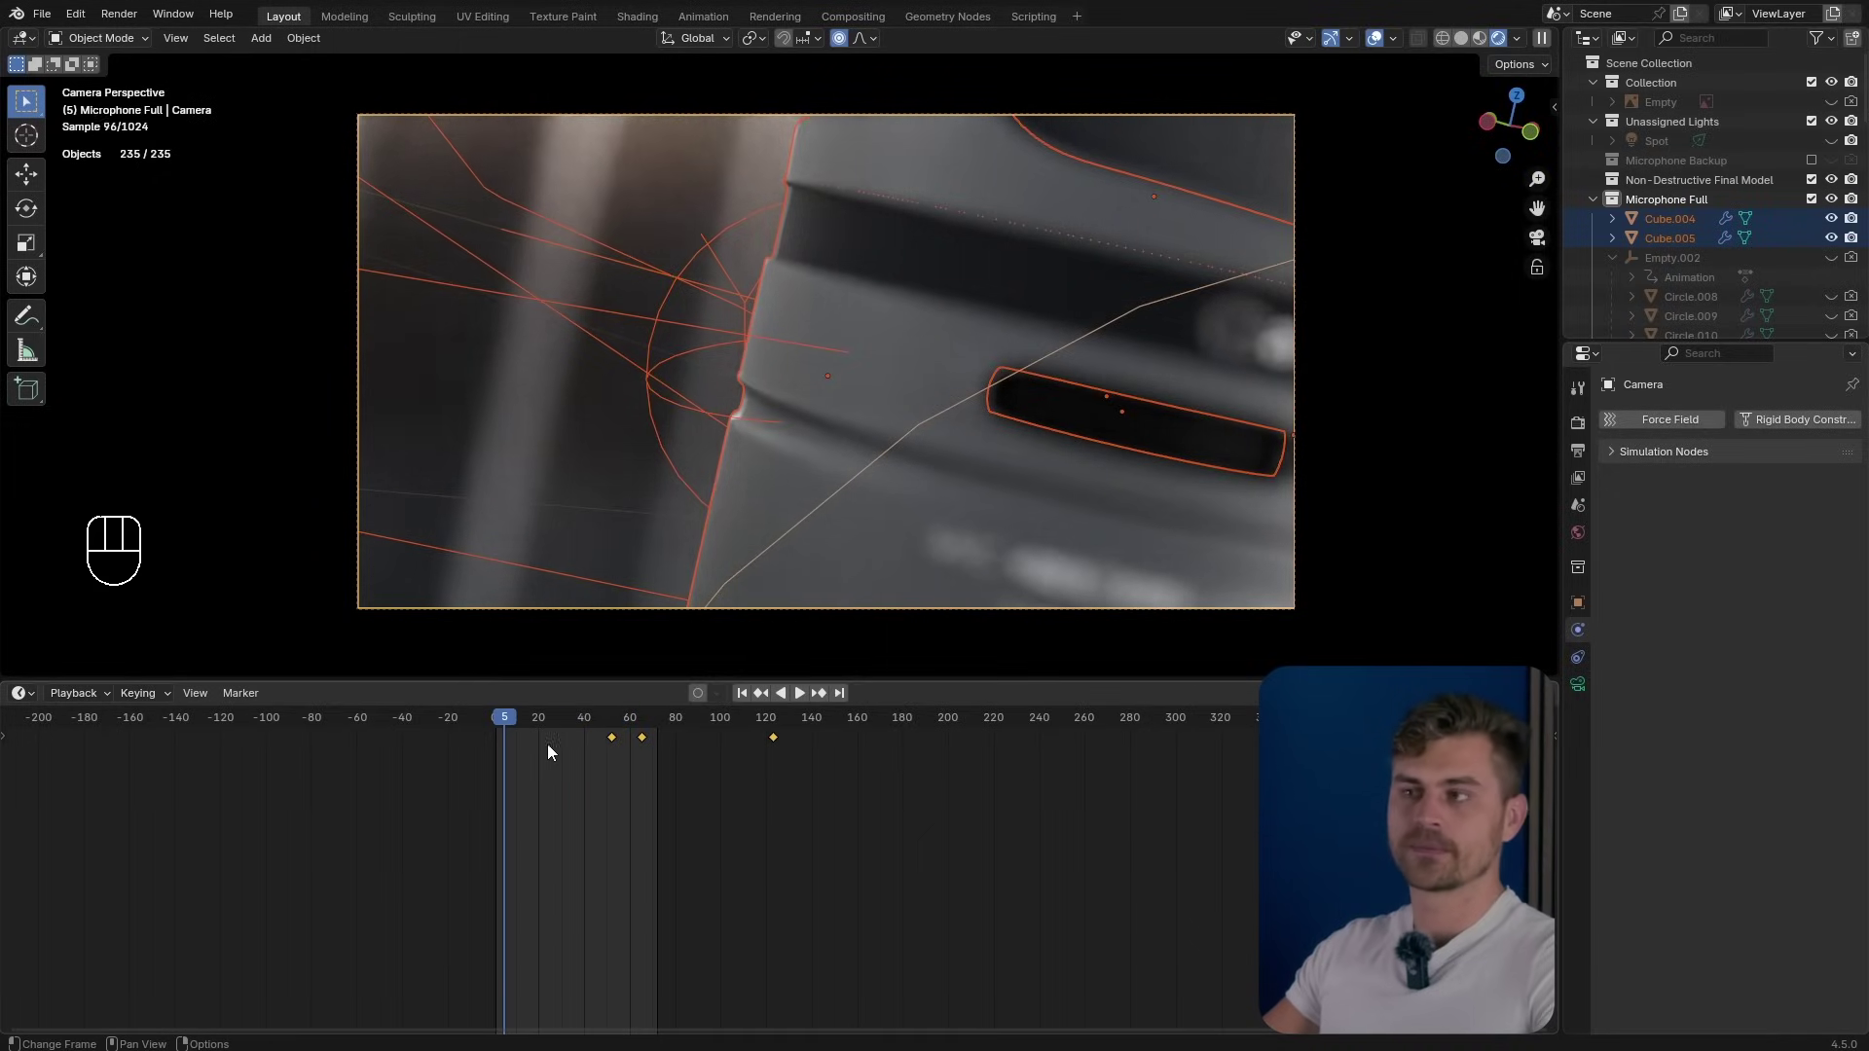
key("shift+space")
key("shift+space")
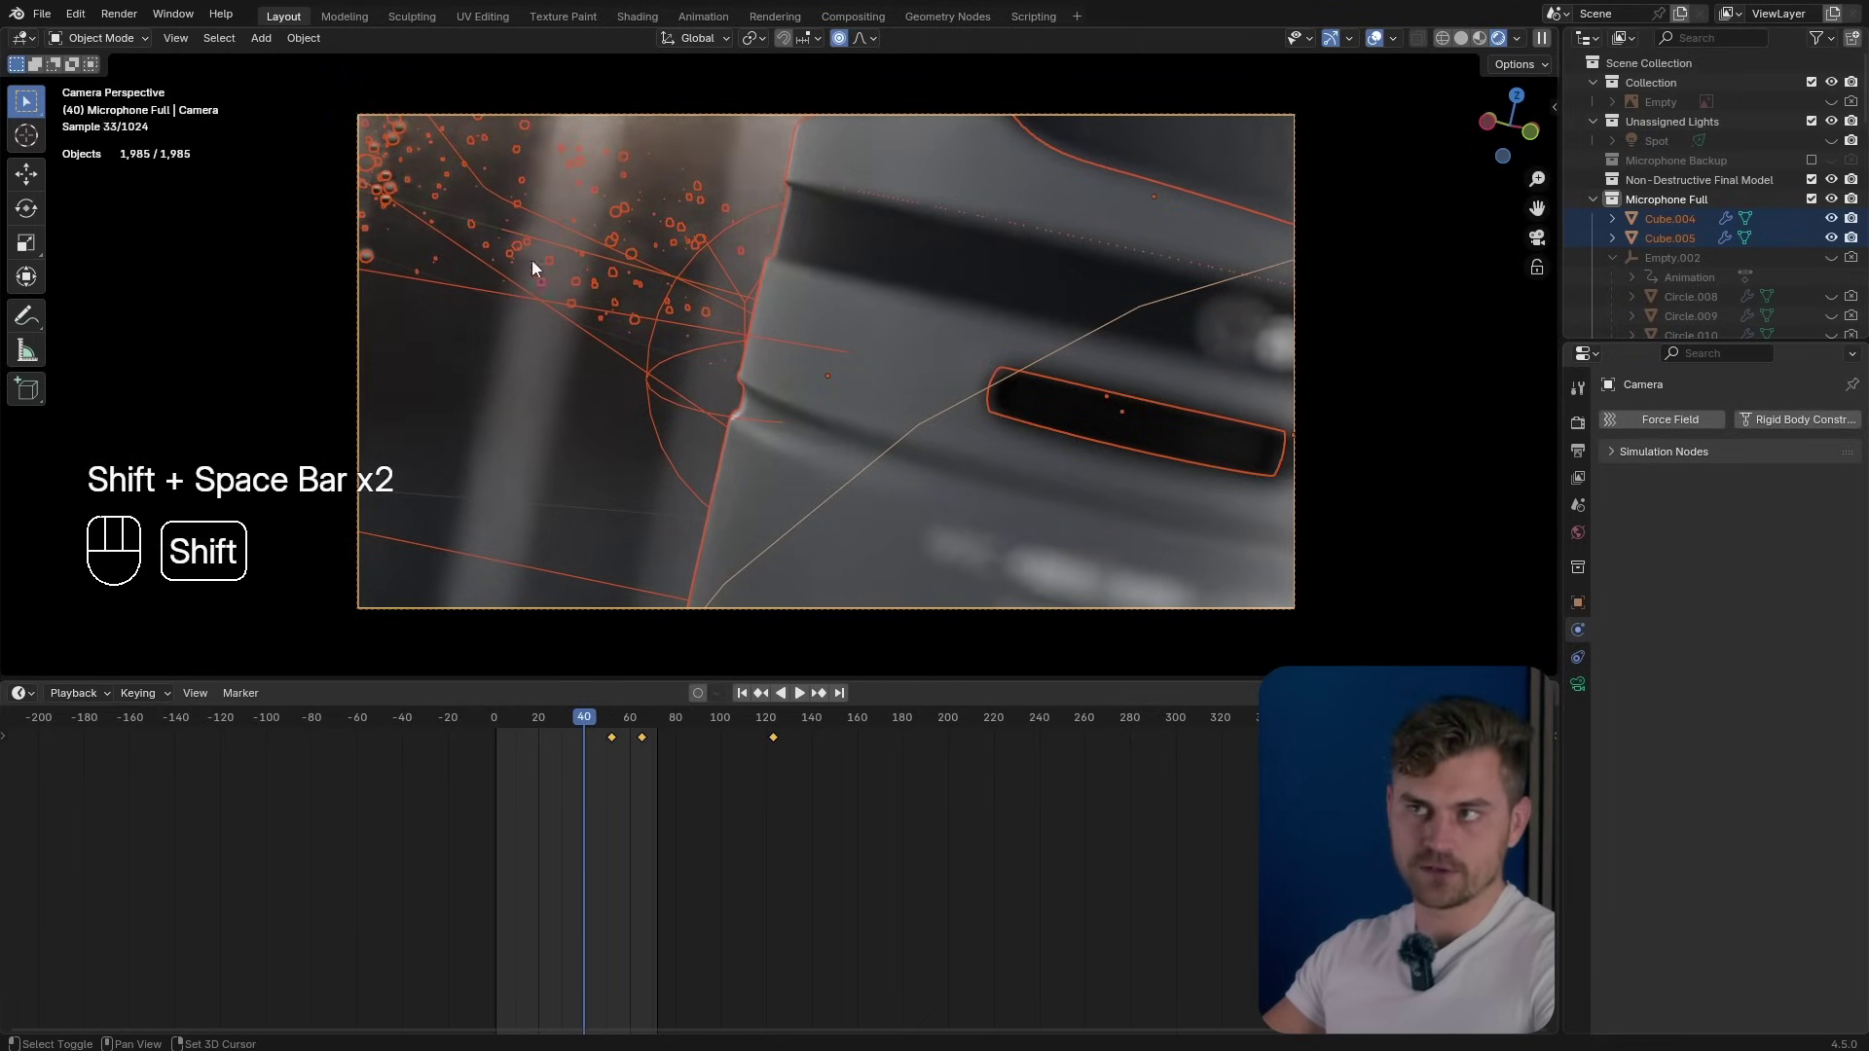
key("shift+space")
key("shift+space")
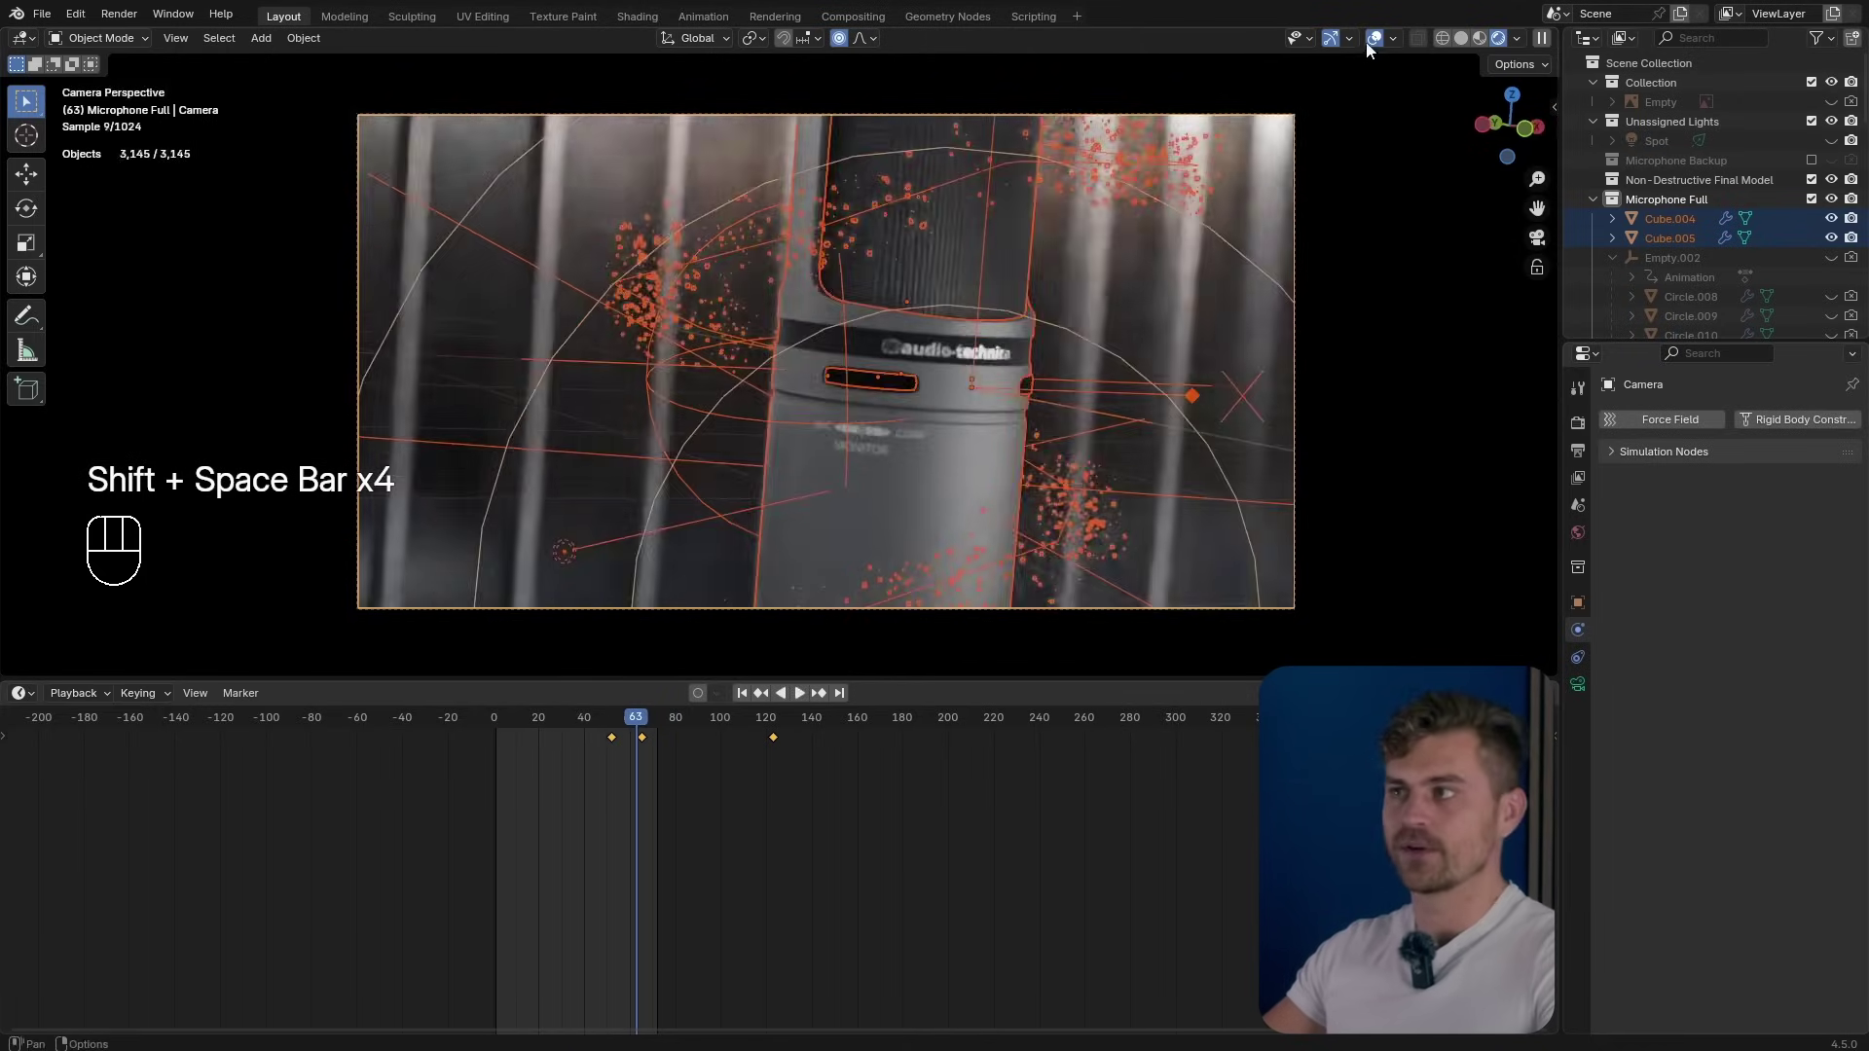
key("shift+space")
key("shift+space")
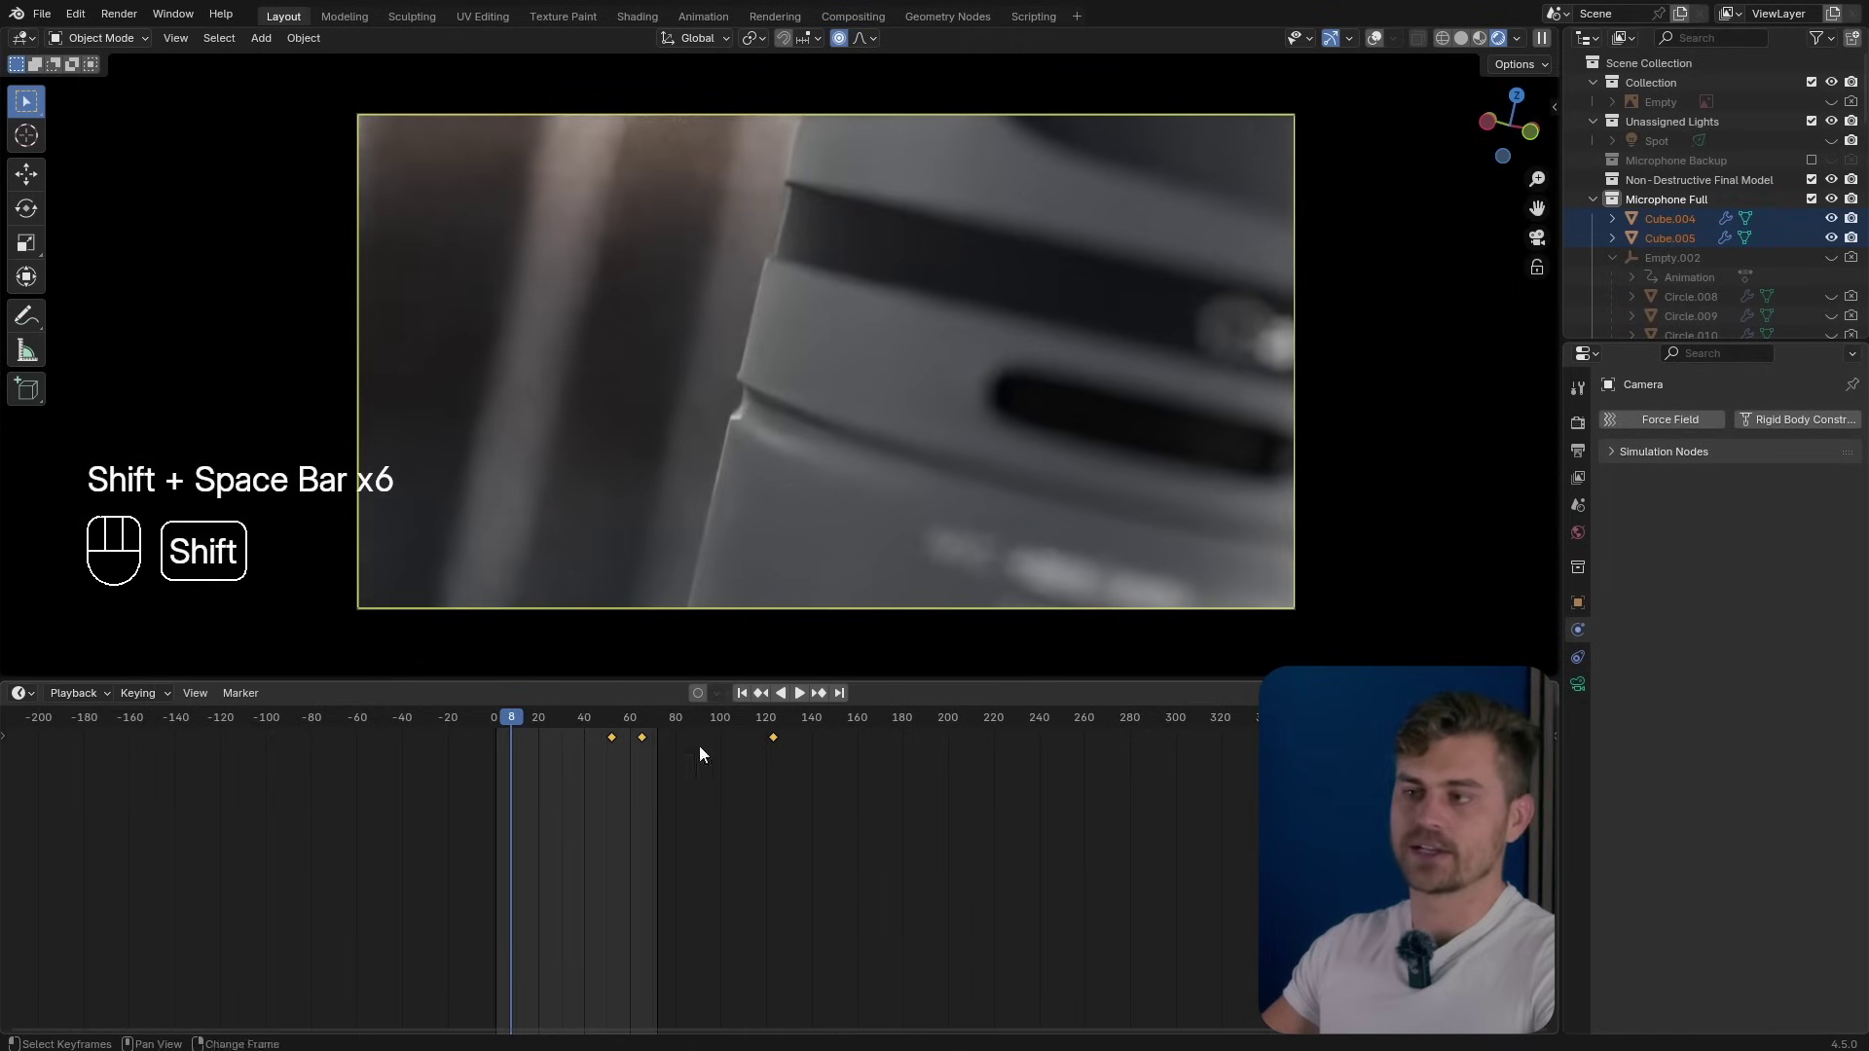
Preview the delayed animation over the extended frame range and undo the keyframe shift.
key("shift+space")
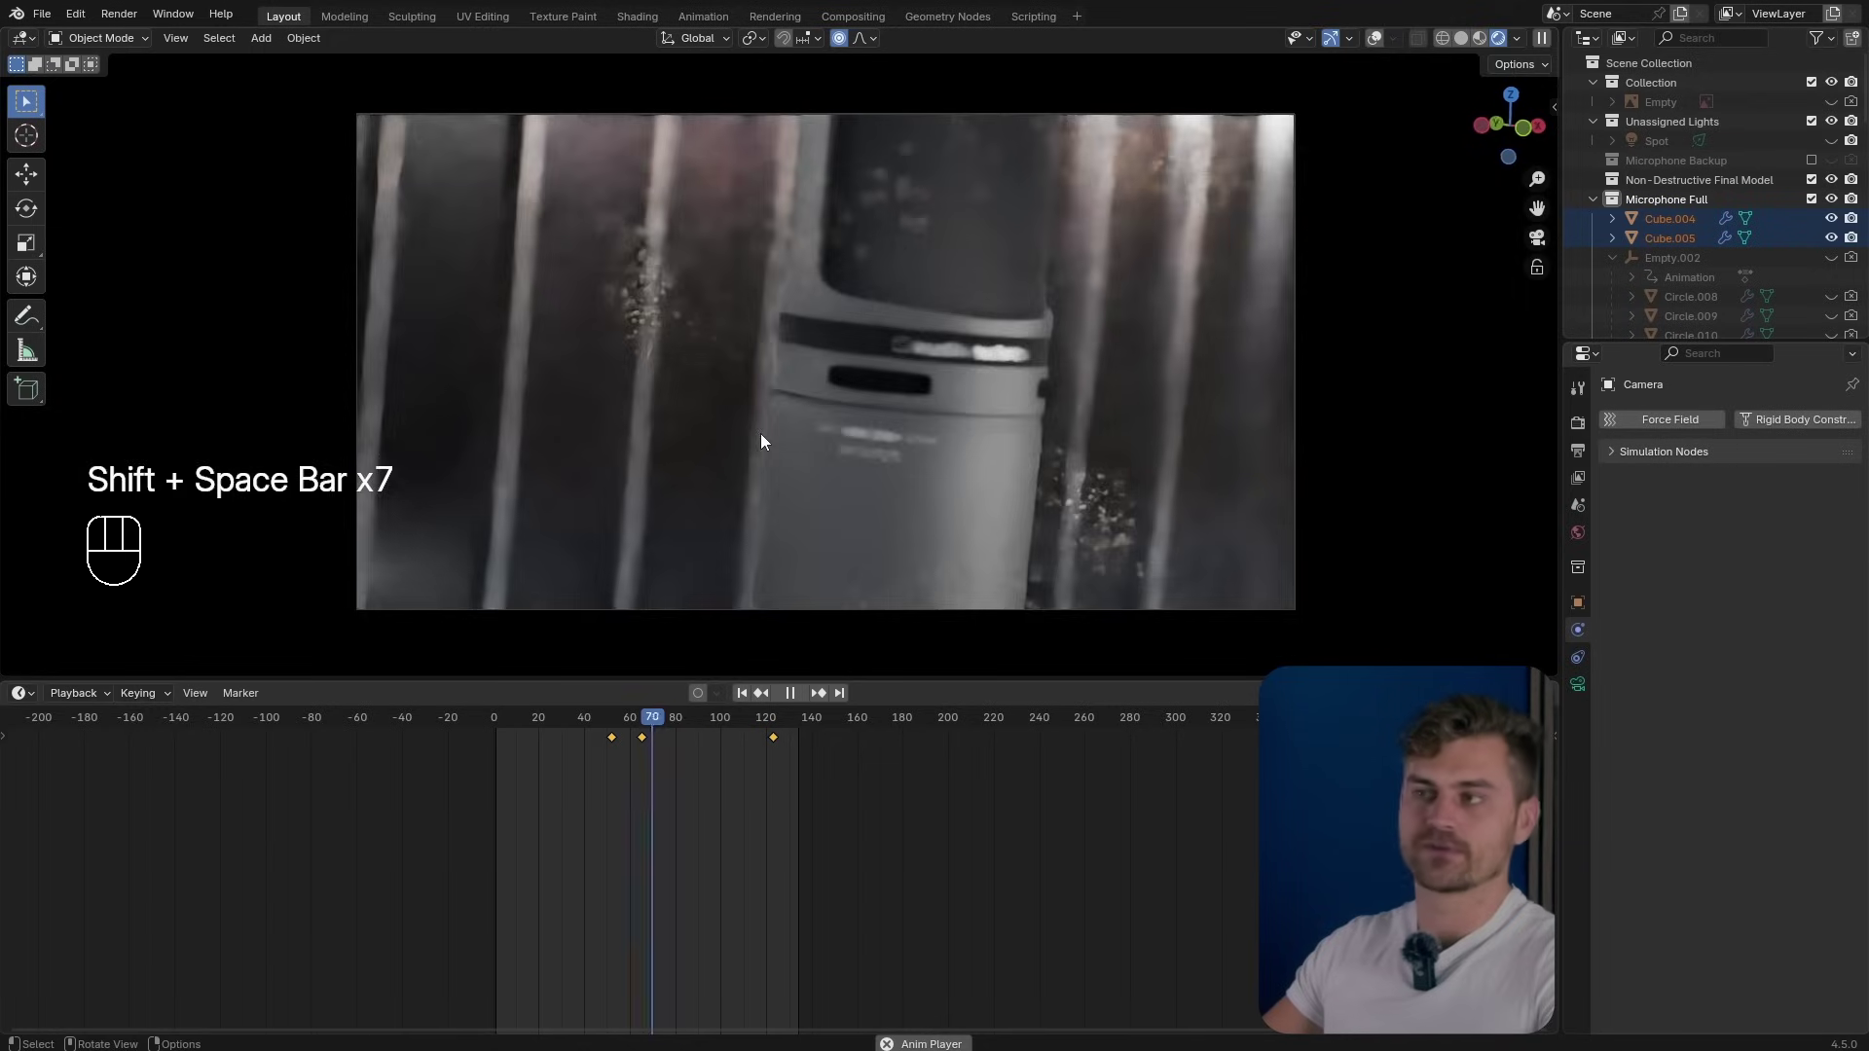
key("shift+space")
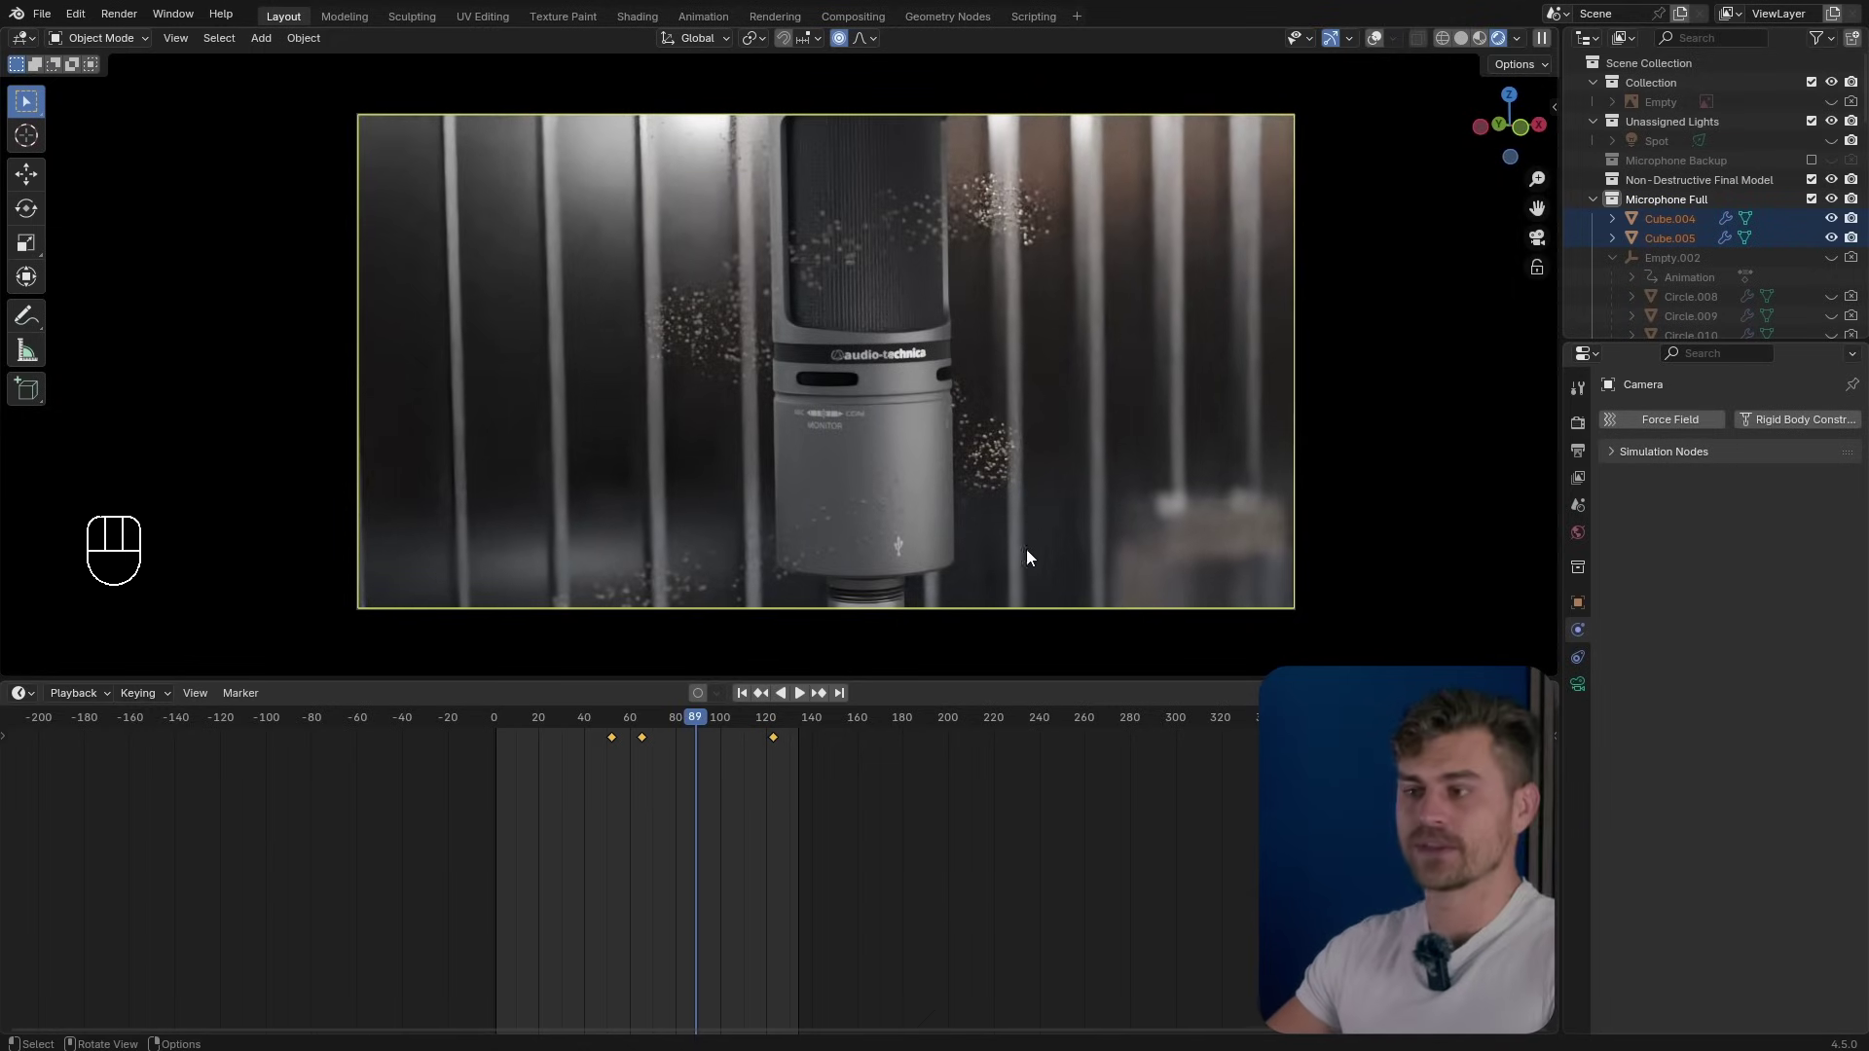
key("ctrl+z")
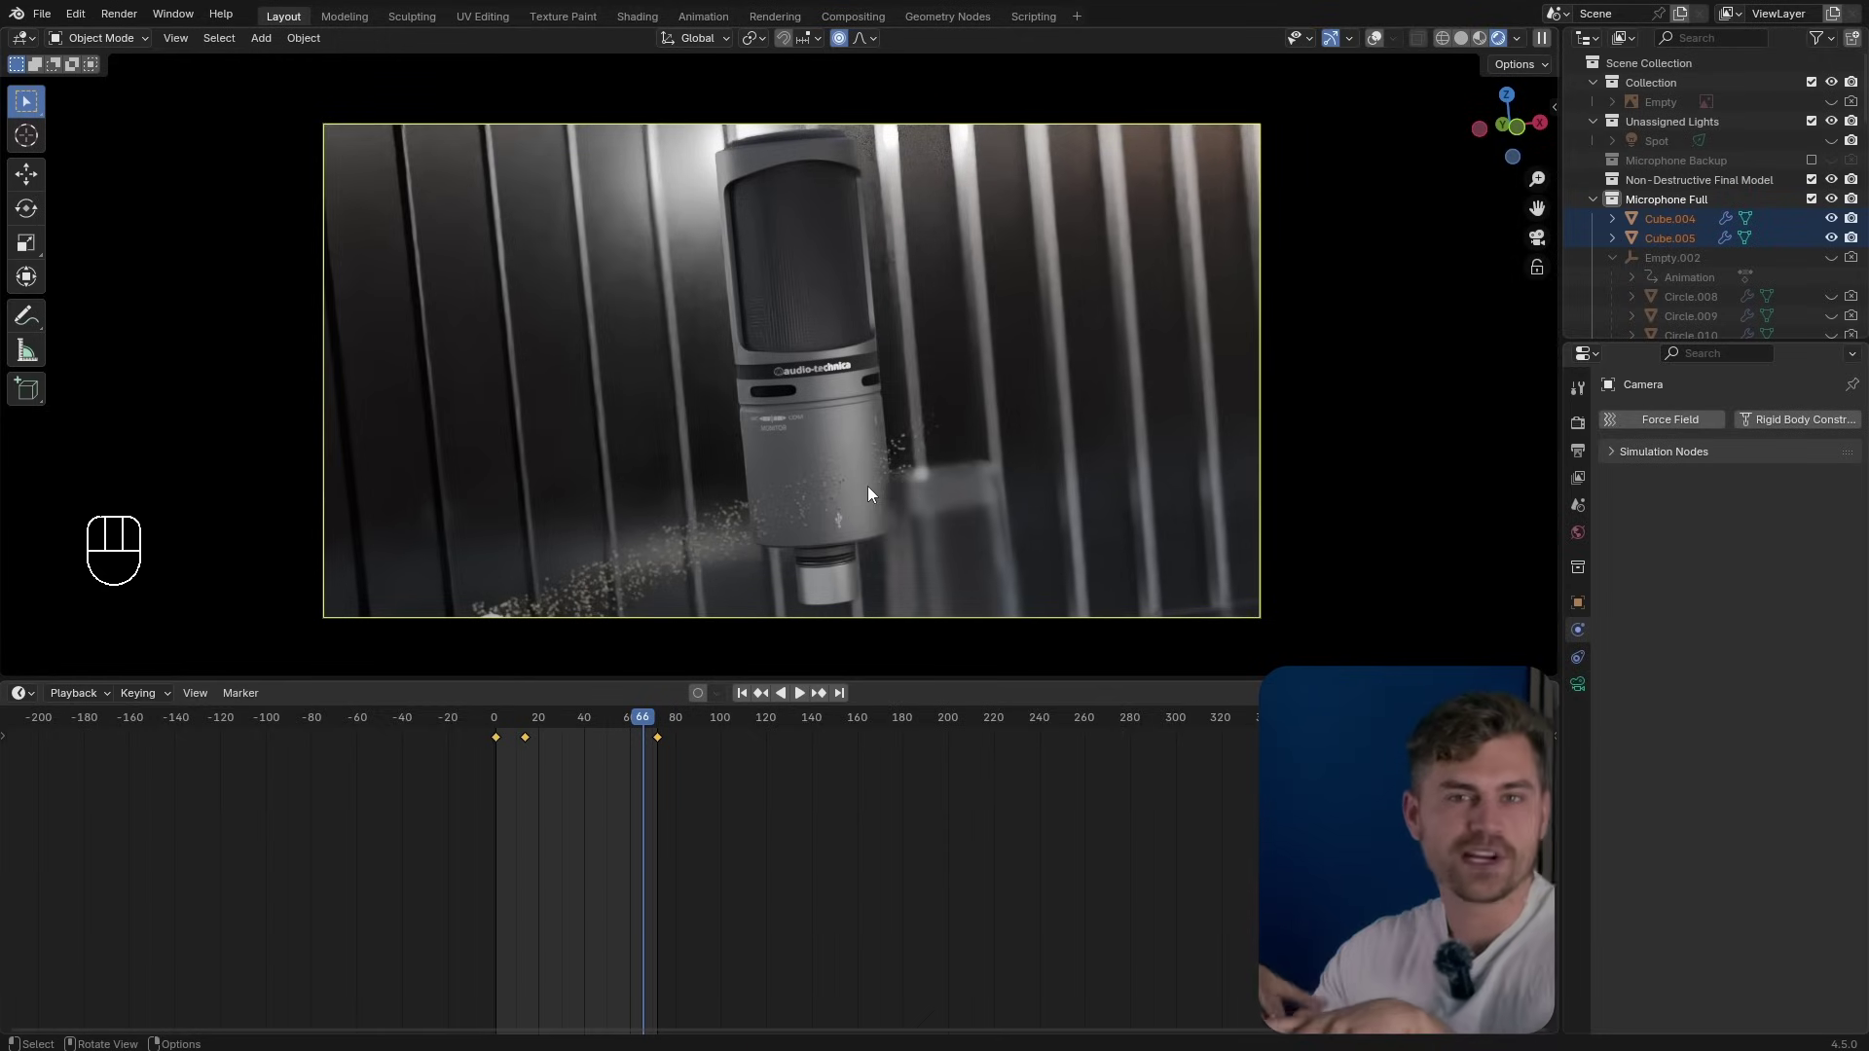